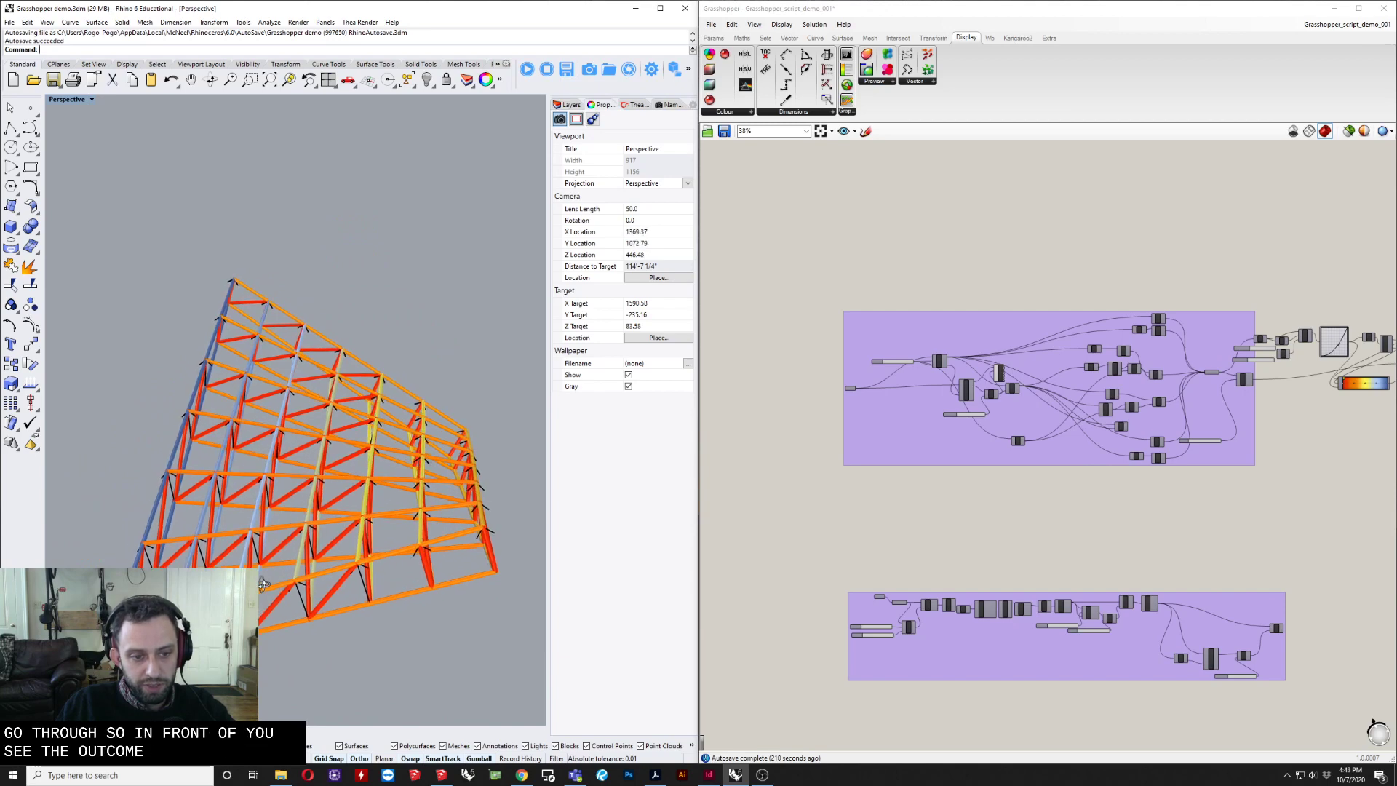
Preview only the selected Pipe component to view the truss members without their colouring.
right_drag(378, 552, 364, 563)
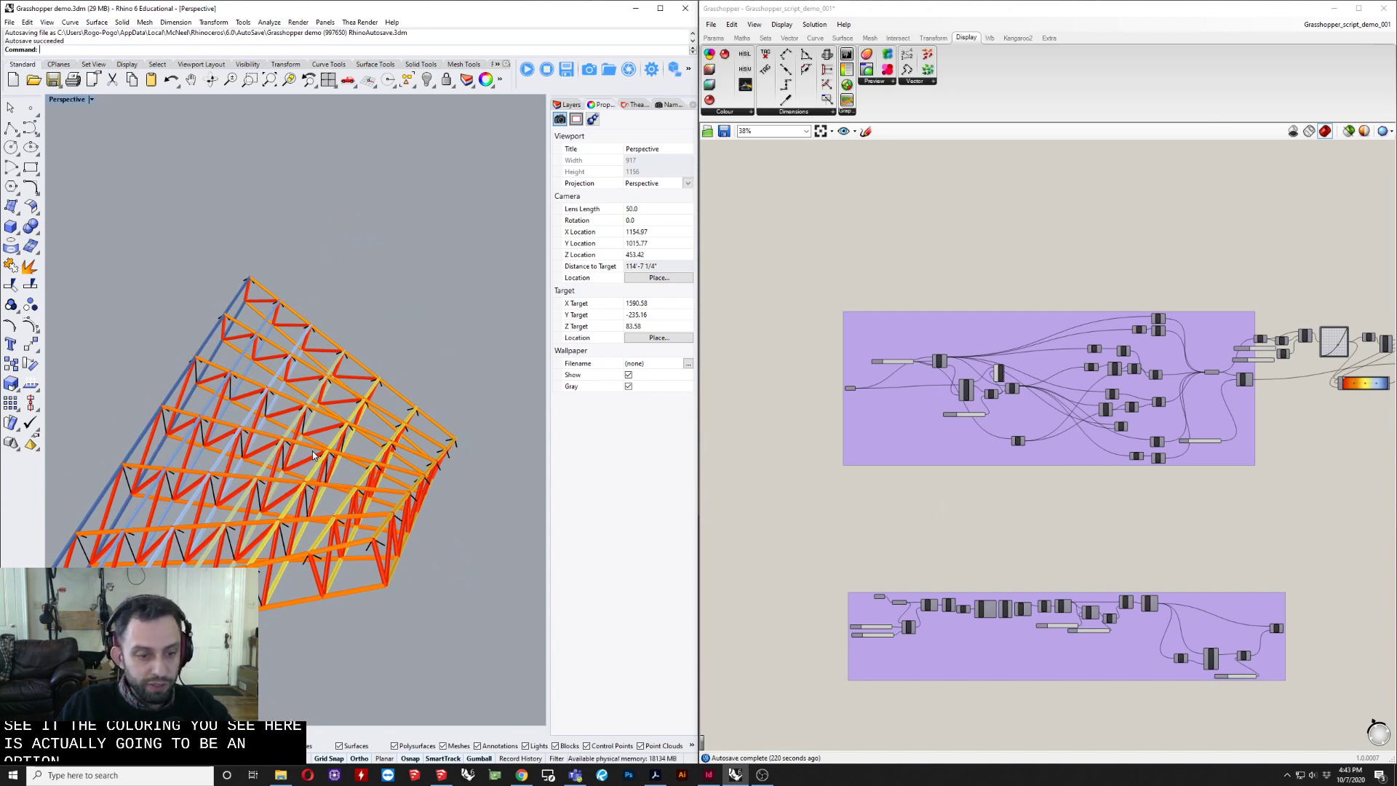
right_drag(1295, 373, 1149, 396)
scroll(1149, 397, up, 4)
click(1065, 411)
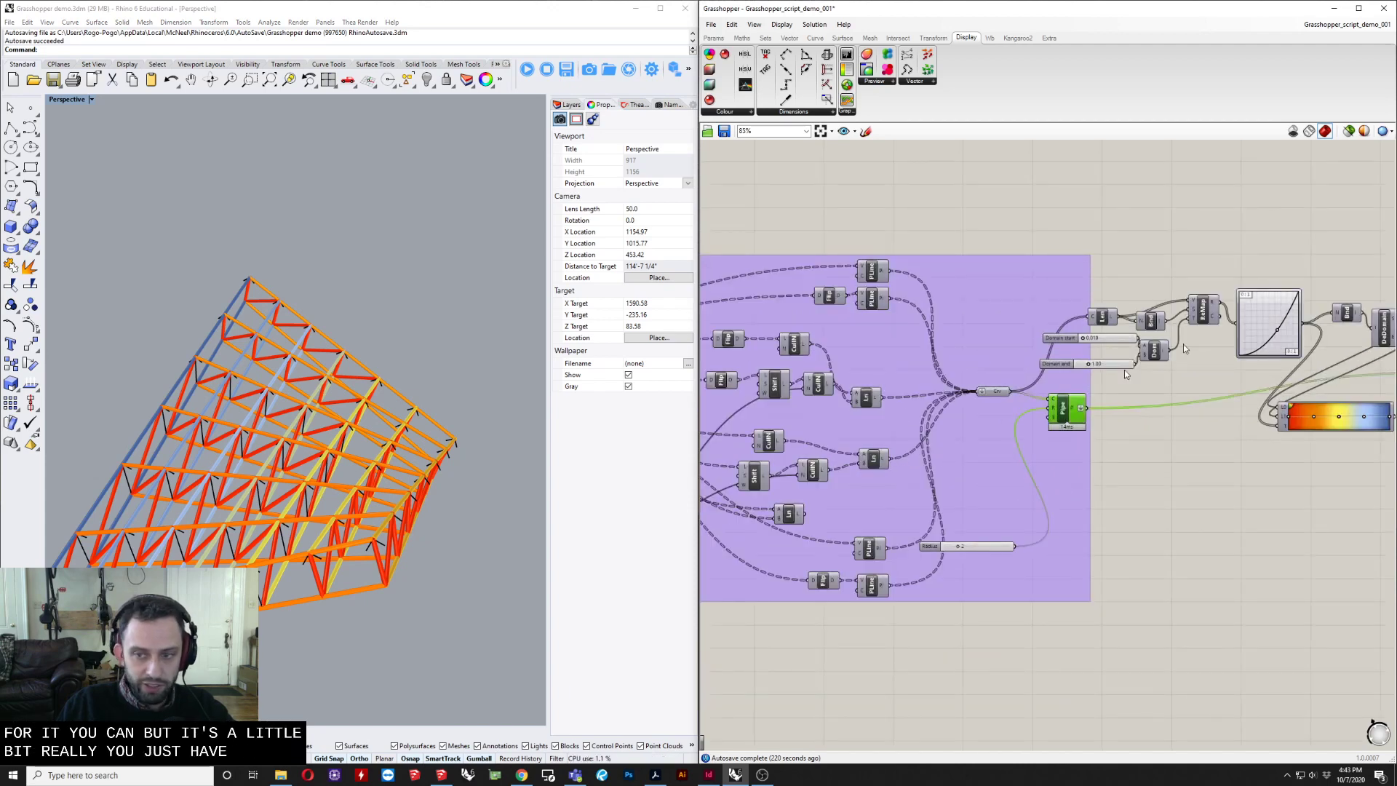
click(1349, 131)
right_drag(156, 530, 240, 522)
right_drag(1172, 471, 1096, 490)
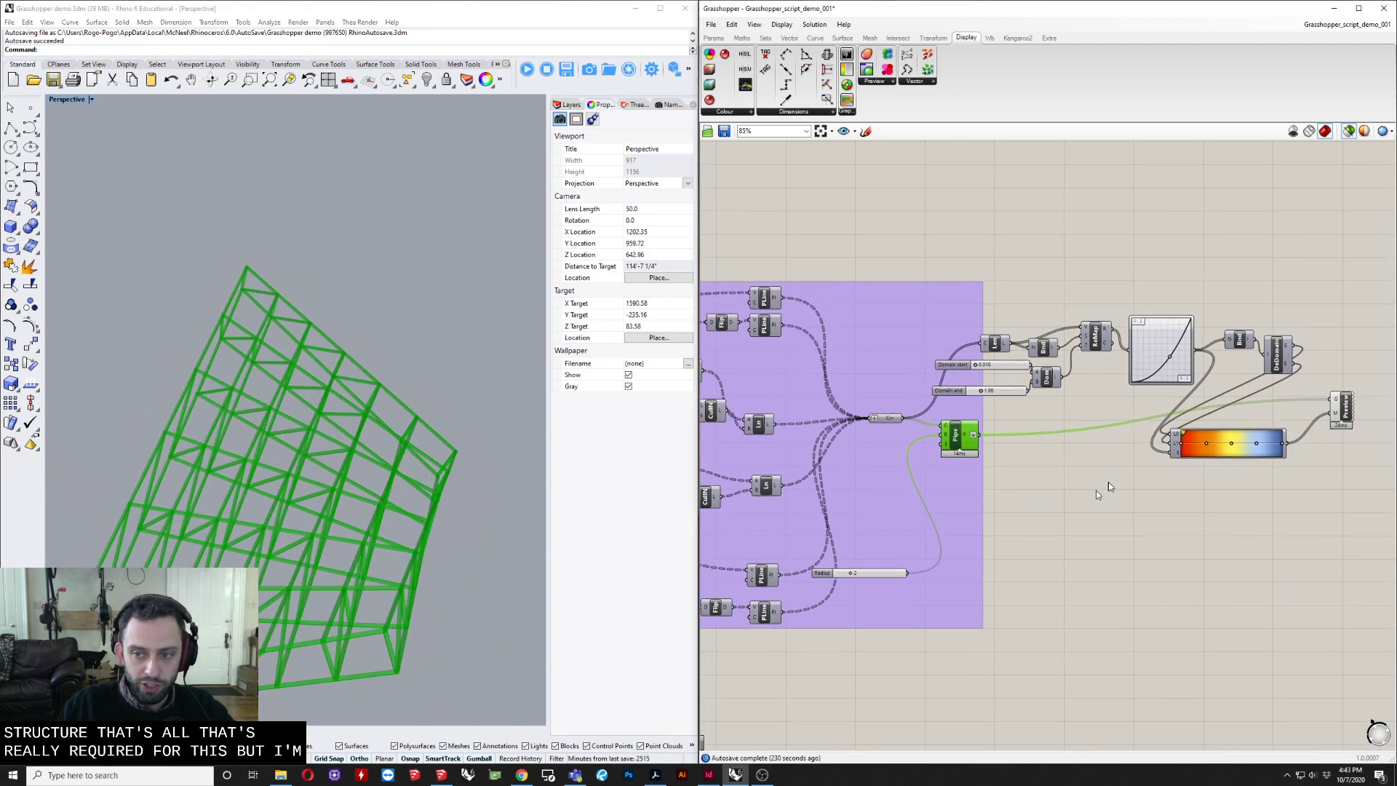
Restore the full preview and examine the coloured truss members from several angles.
scroll(1196, 447, up, 2)
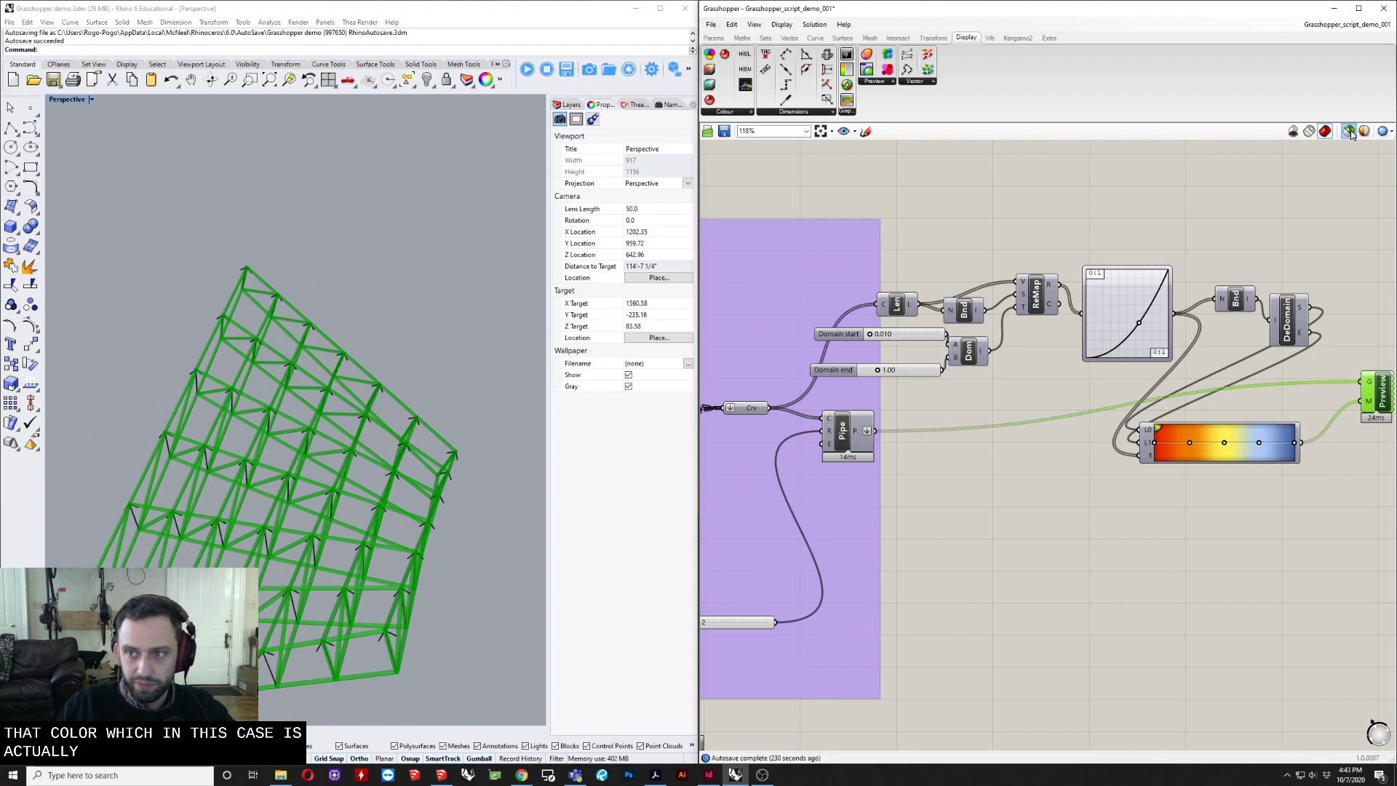
click(996, 343)
right_drag(217, 542, 271, 556)
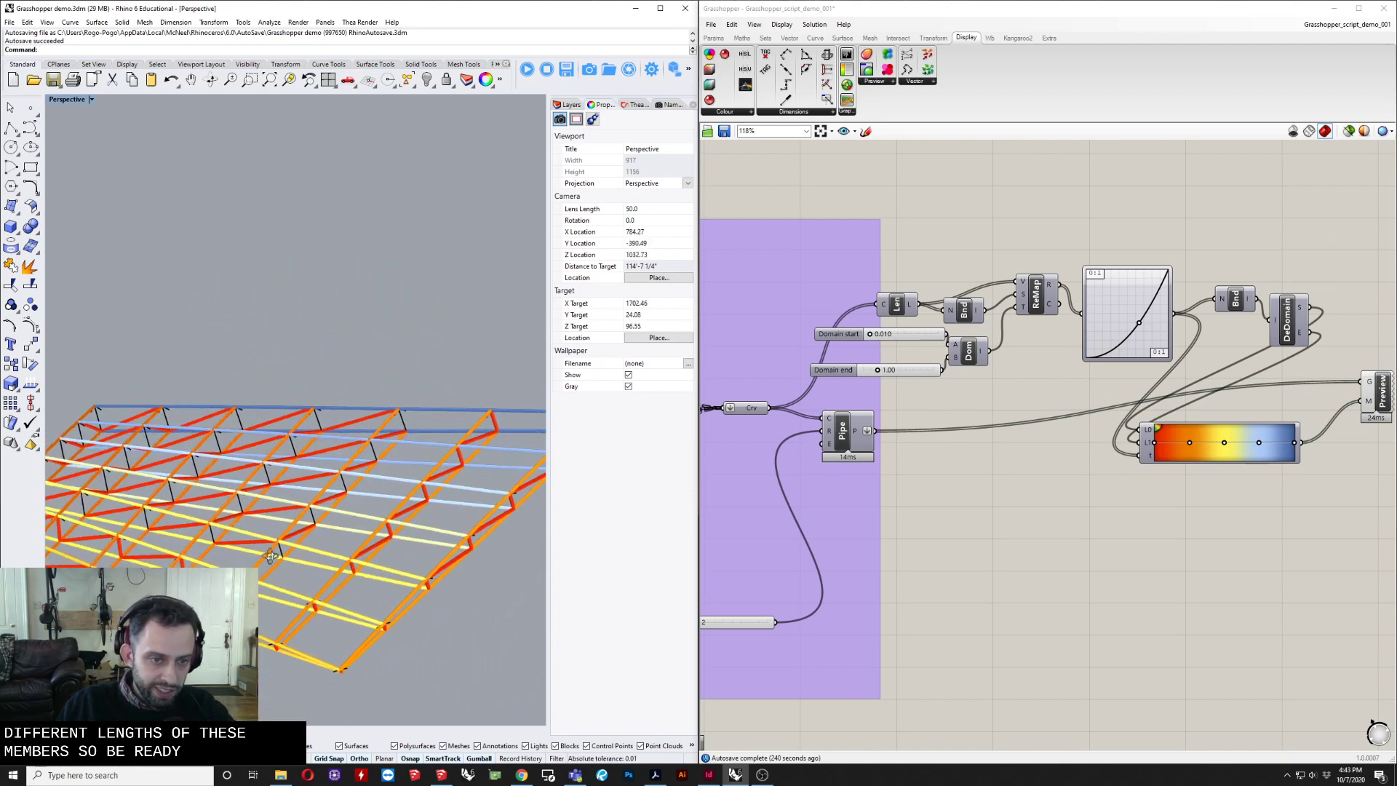
mouse_move(333, 523)
right_down()
mouse_move(310, 542)
mouse_move(351, 534)
right_up()
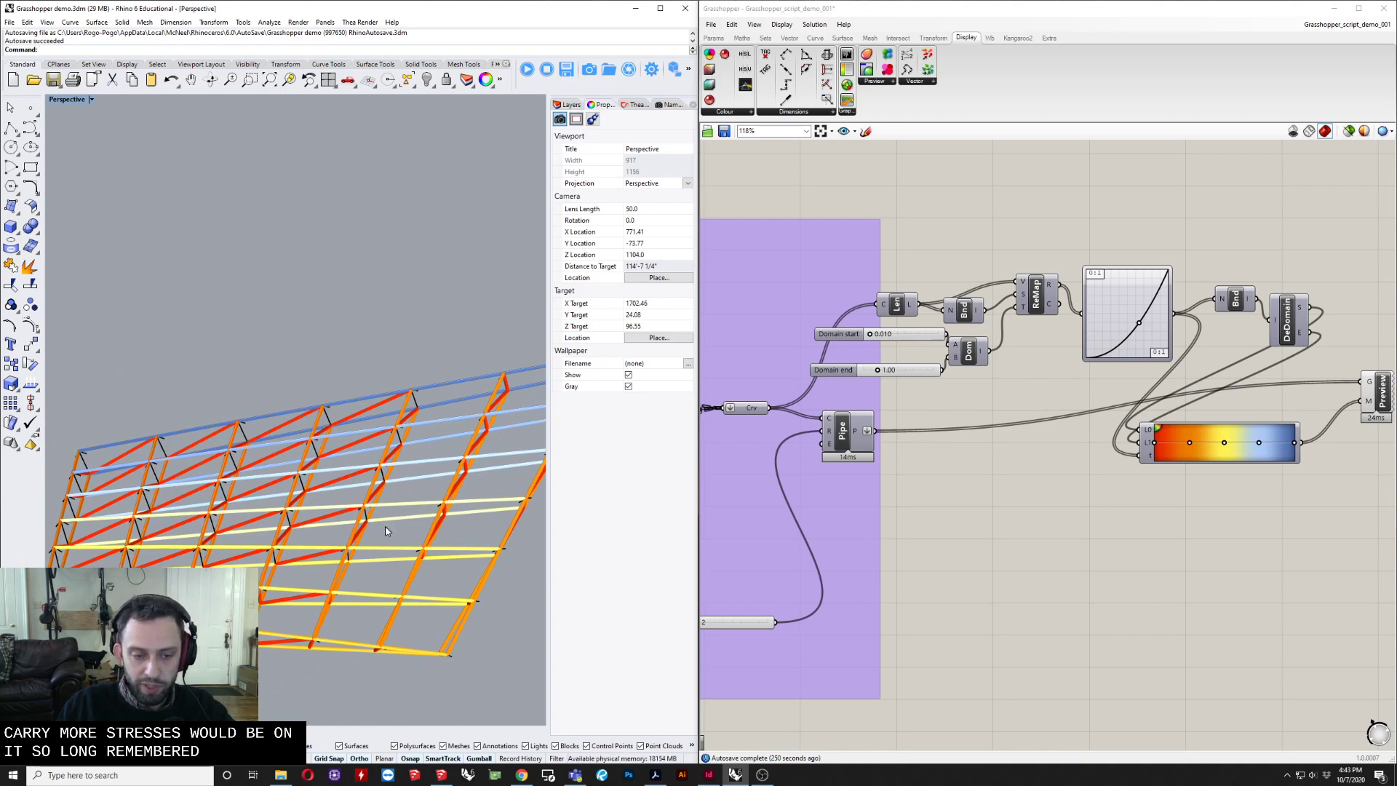
right_drag(385, 516, 411, 510)
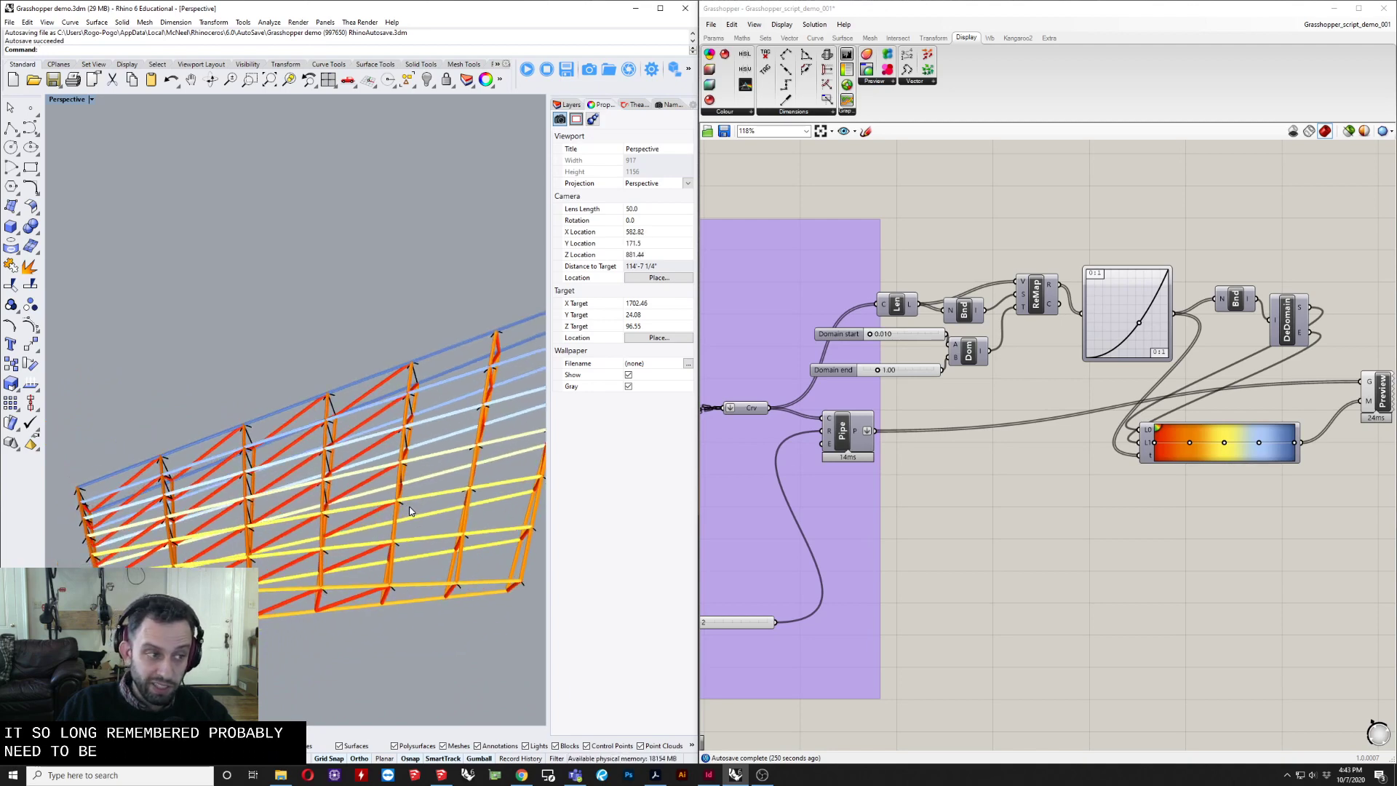
right_drag(410, 511, 382, 504)
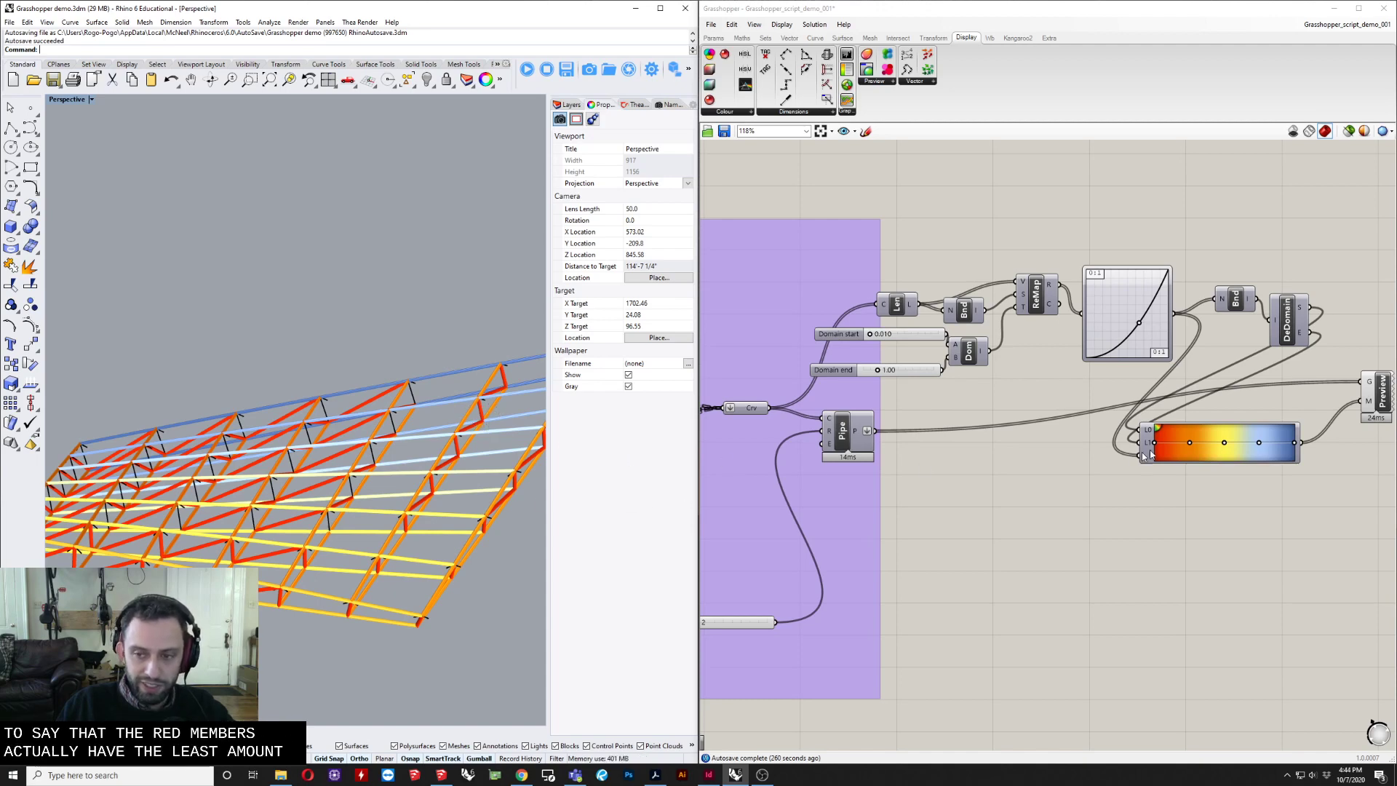
Move the whole set of member-colouring components, from curve length to gradient preview, farther away from the Pipe component.
scroll(1237, 450, up, 5)
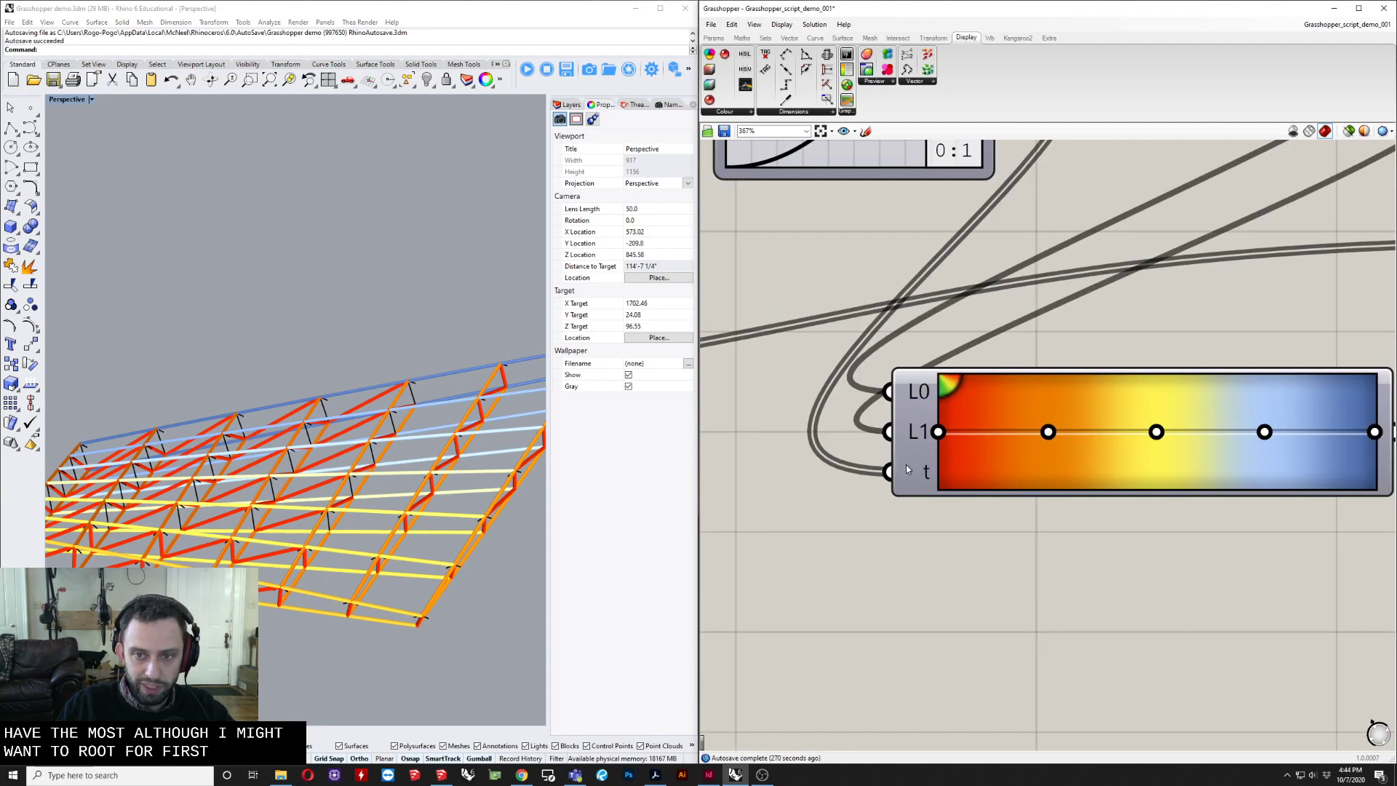
scroll(906, 465, down, 4)
mouse_move(922, 396)
mouse_down()
mouse_move(891, 349)
mouse_move(932, 433)
mouse_move(908, 405)
mouse_up()
scroll(897, 432, down, 3)
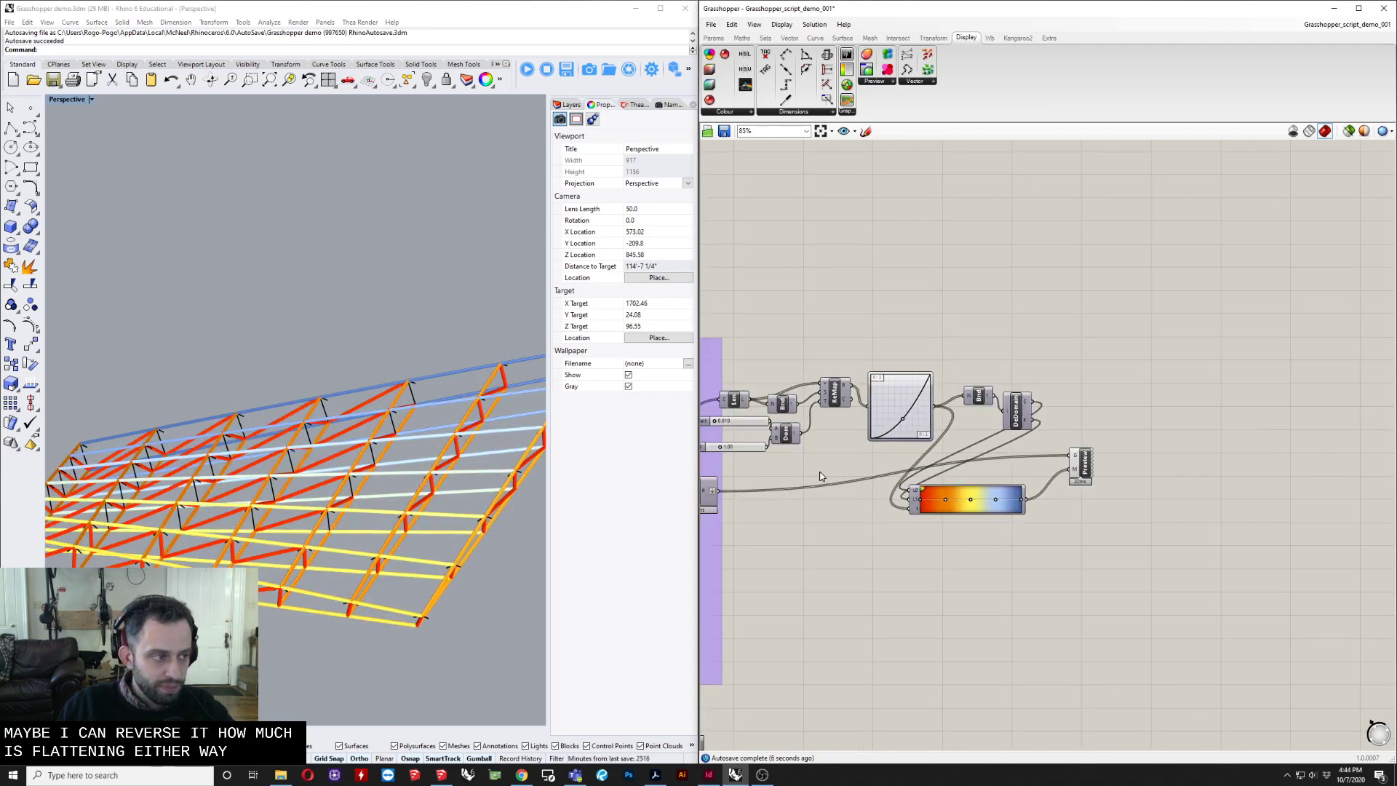
right_drag(838, 519, 883, 509)
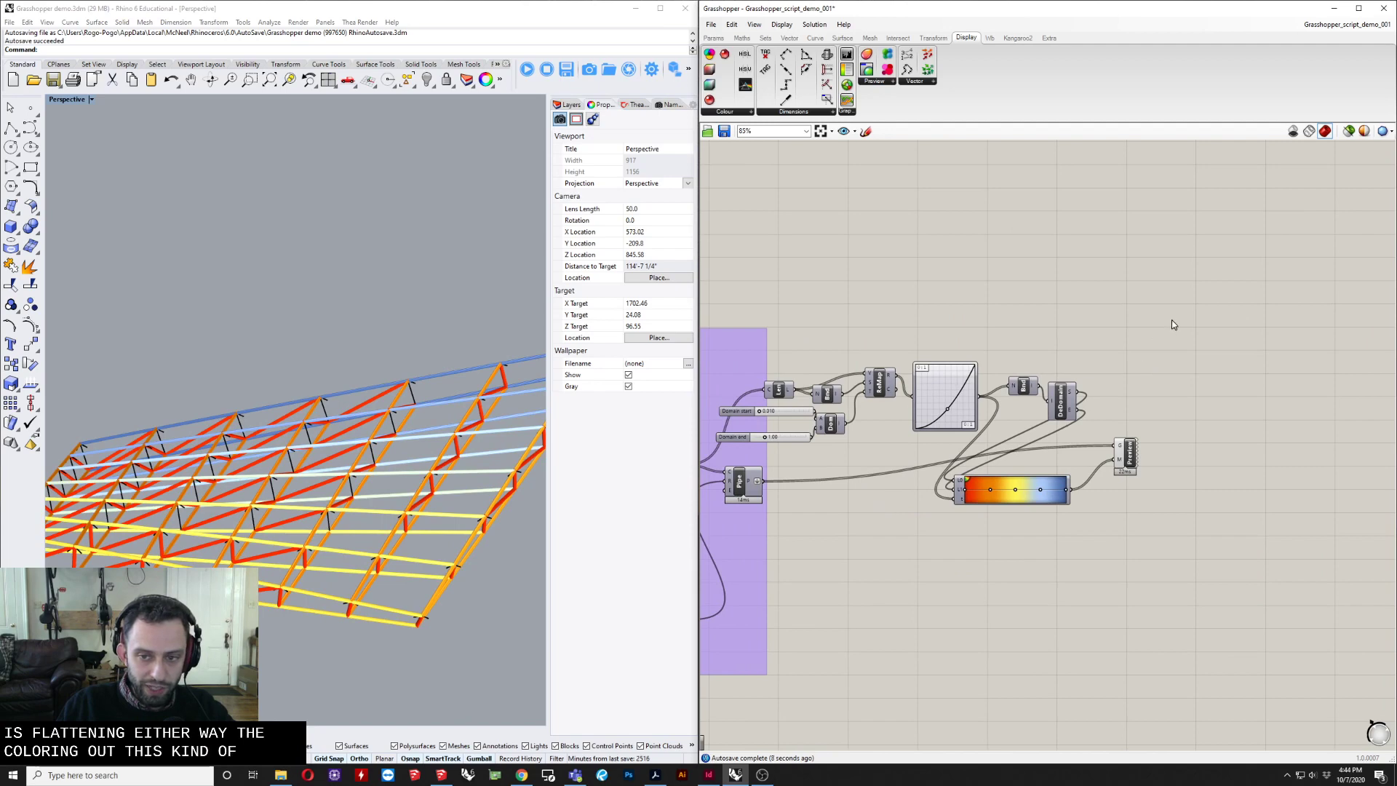
drag(1171, 324, 779, 602)
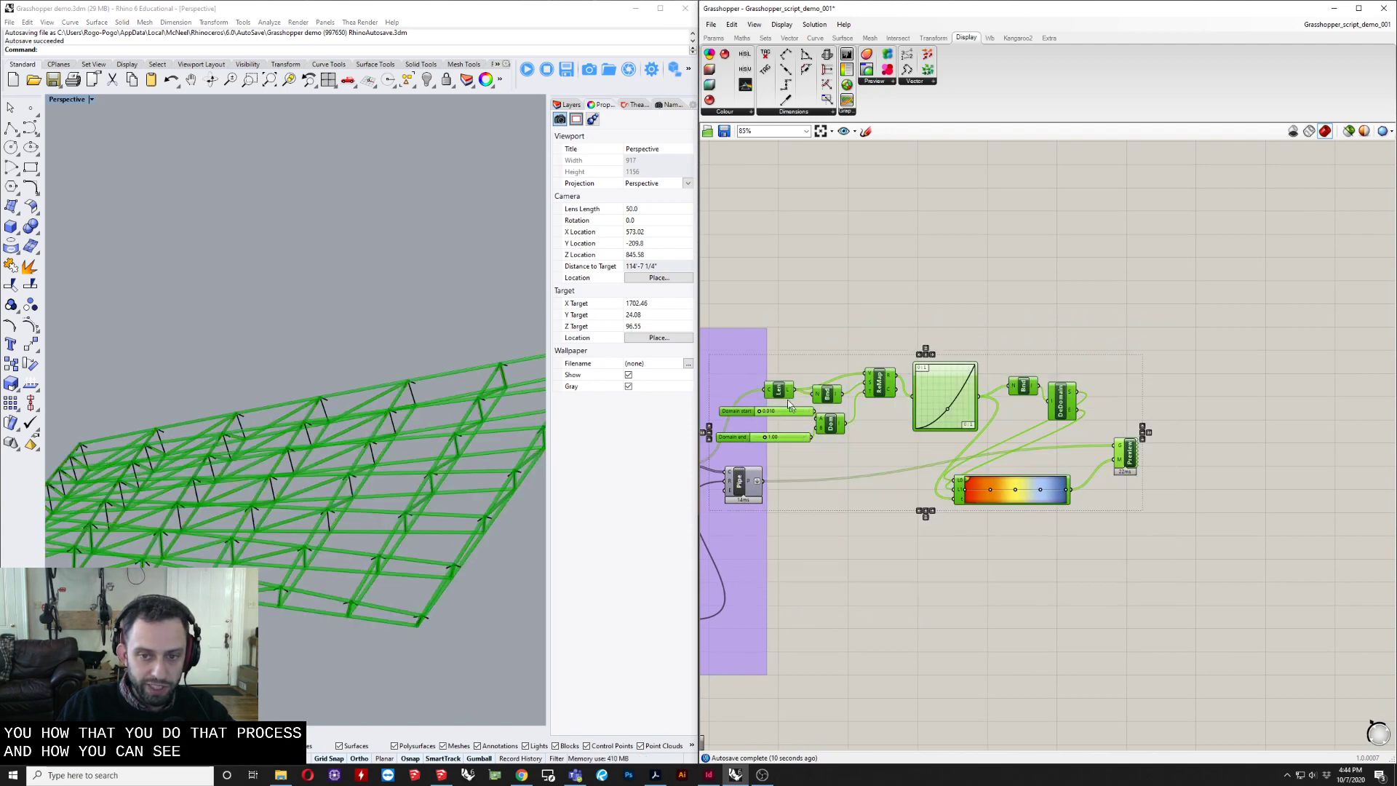
drag(790, 406, 914, 368)
click(910, 516)
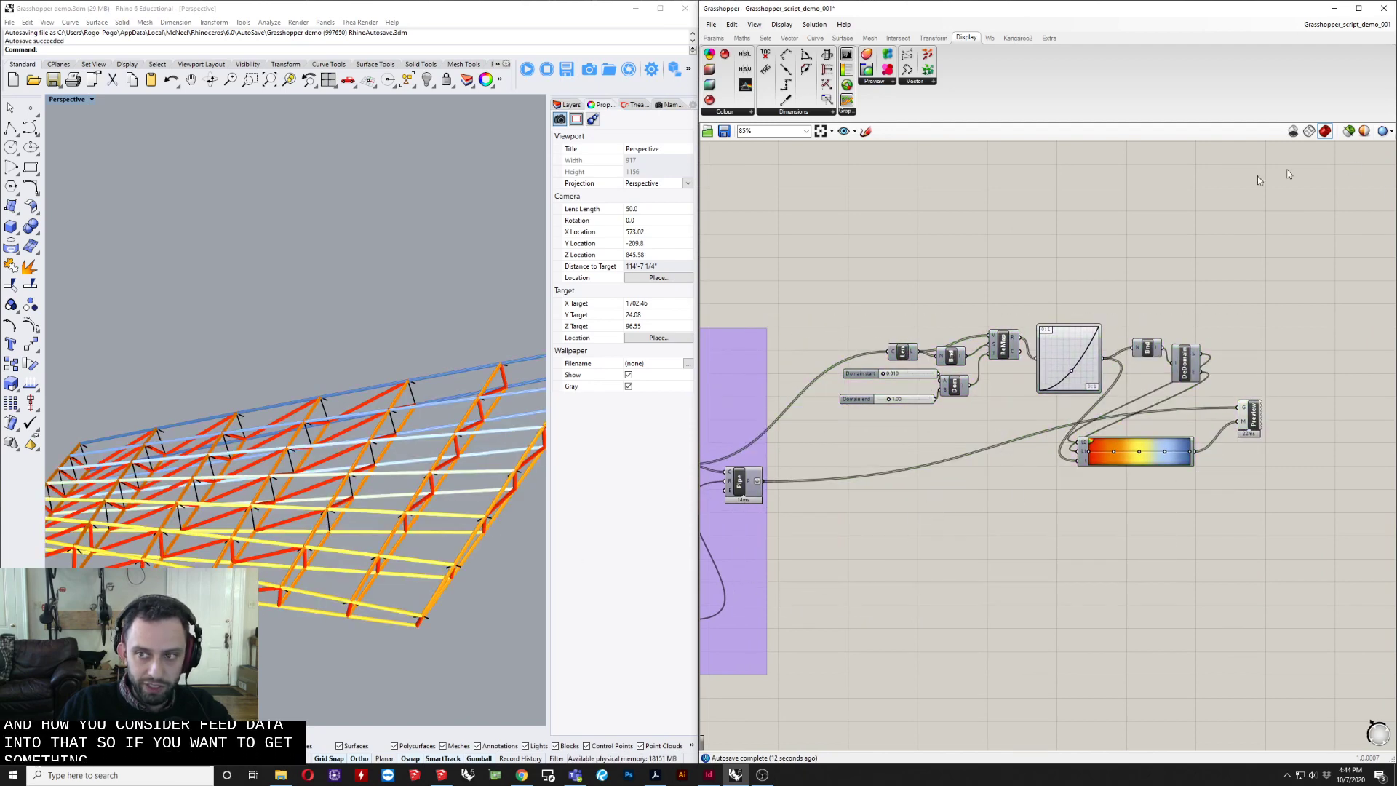
Select the Pipe component and limit the preview to selected components.
click(737, 497)
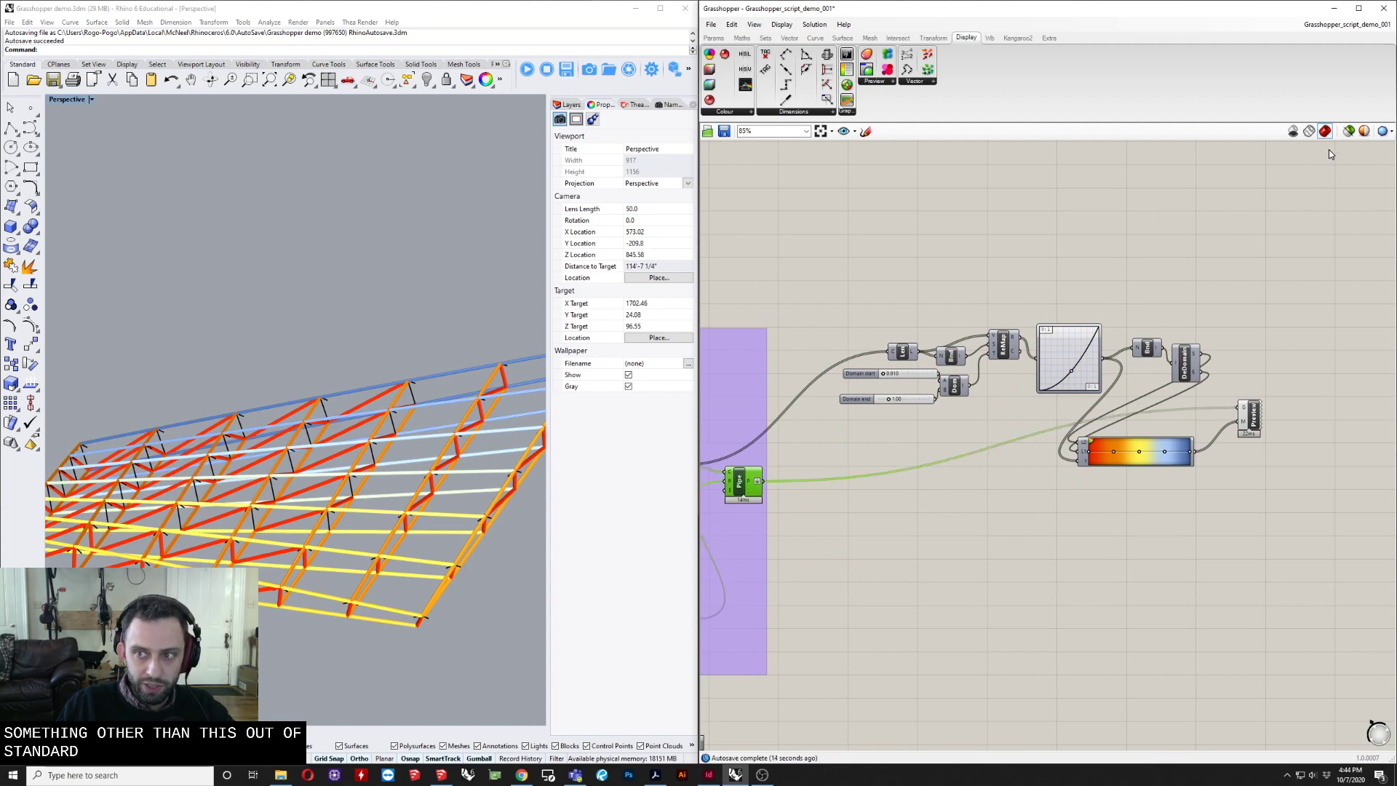
click(1347, 134)
right_drag(924, 556, 1130, 509)
scroll(1076, 508, down, 3)
scroll(1172, 498, down, 1)
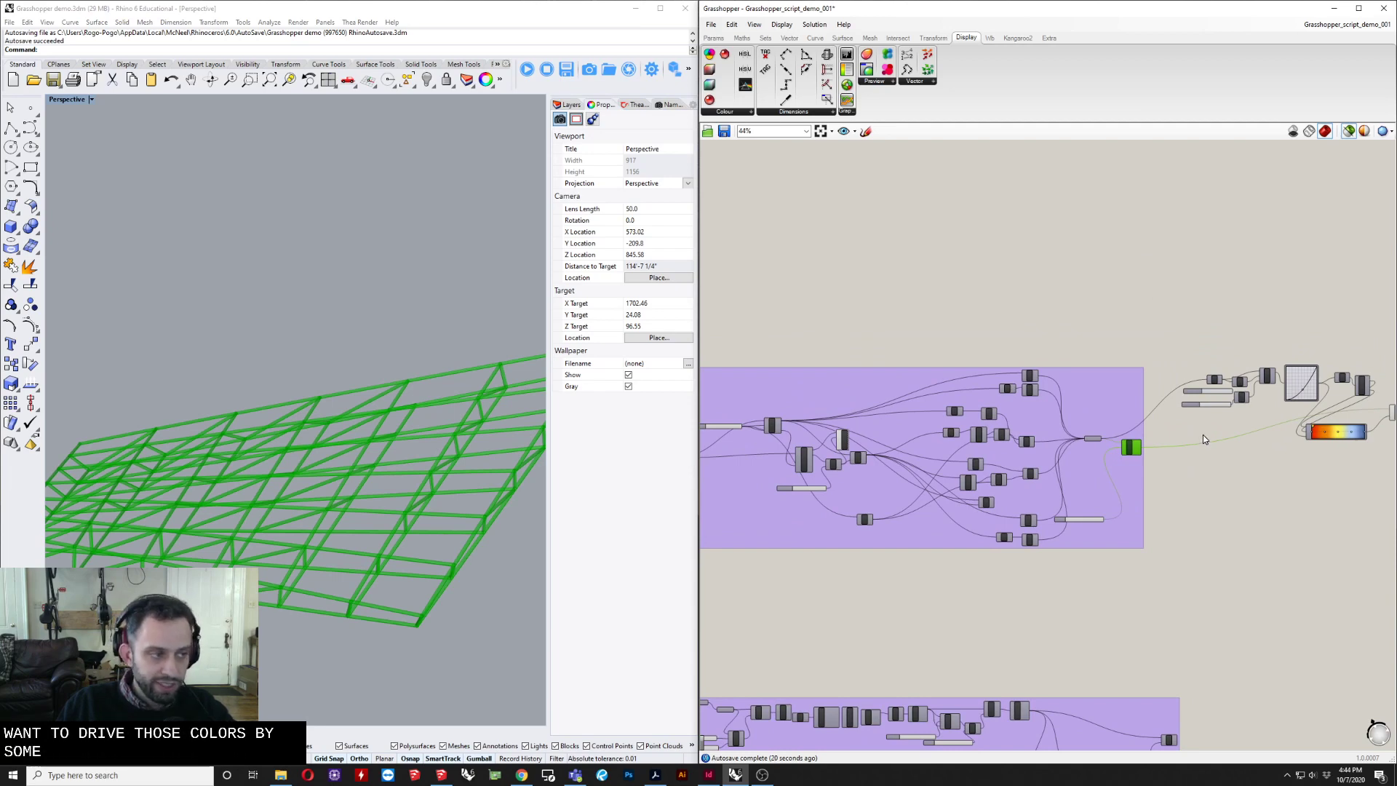
scroll(1163, 468, down, 2)
right_drag(1041, 414, 1007, 491)
Create a flat four-corner surface in empty space beside the existing truss.
click(255, 275)
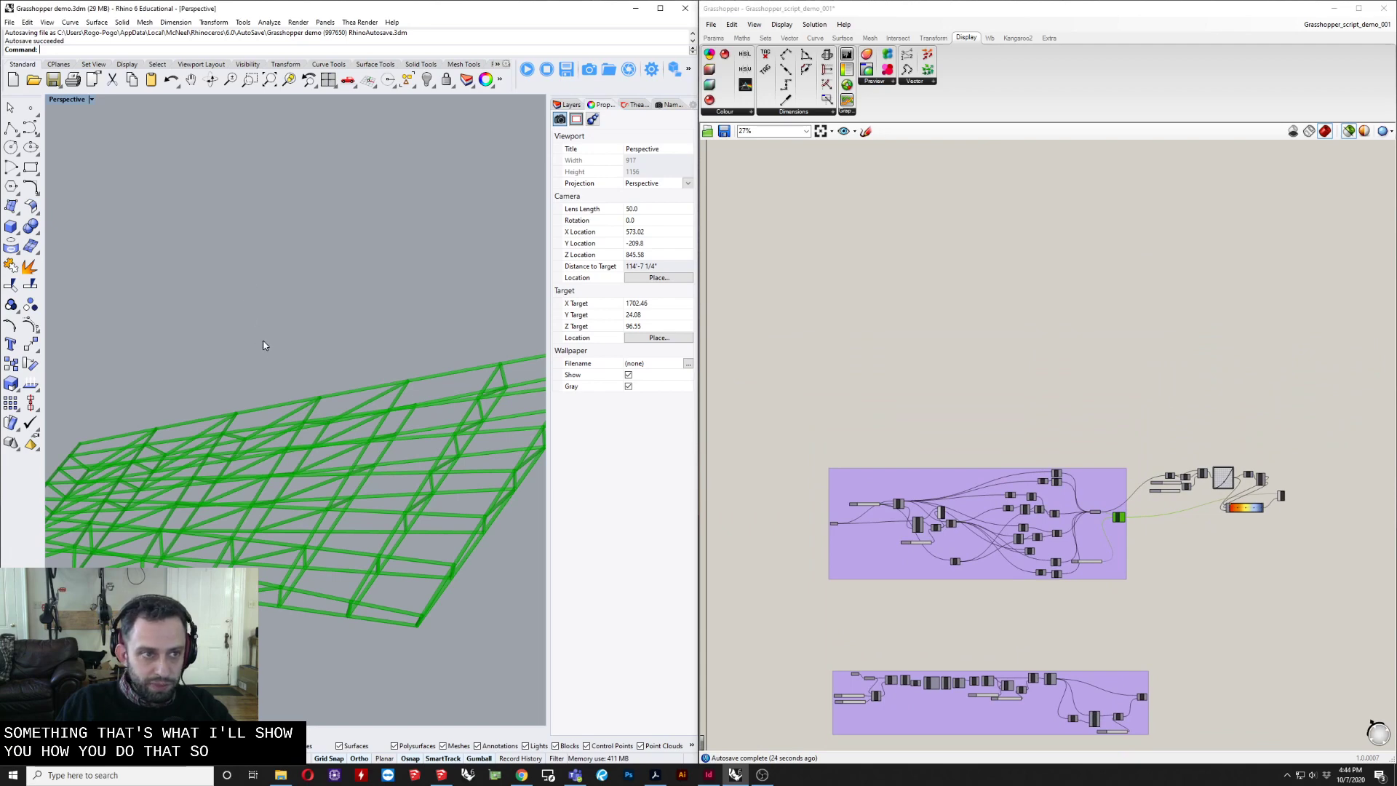
scroll(270, 366, down, 8)
right_drag(270, 366, 287, 397)
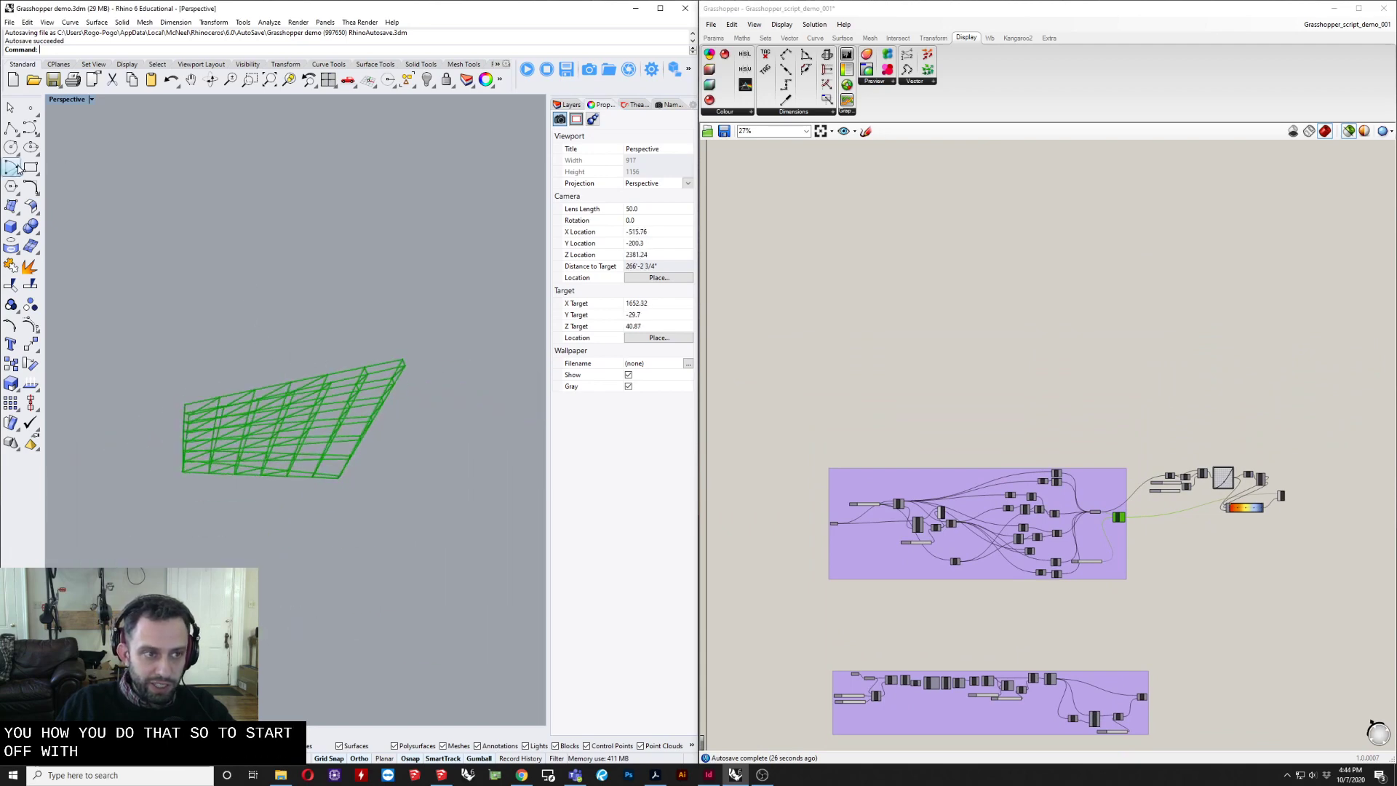
click(14, 214)
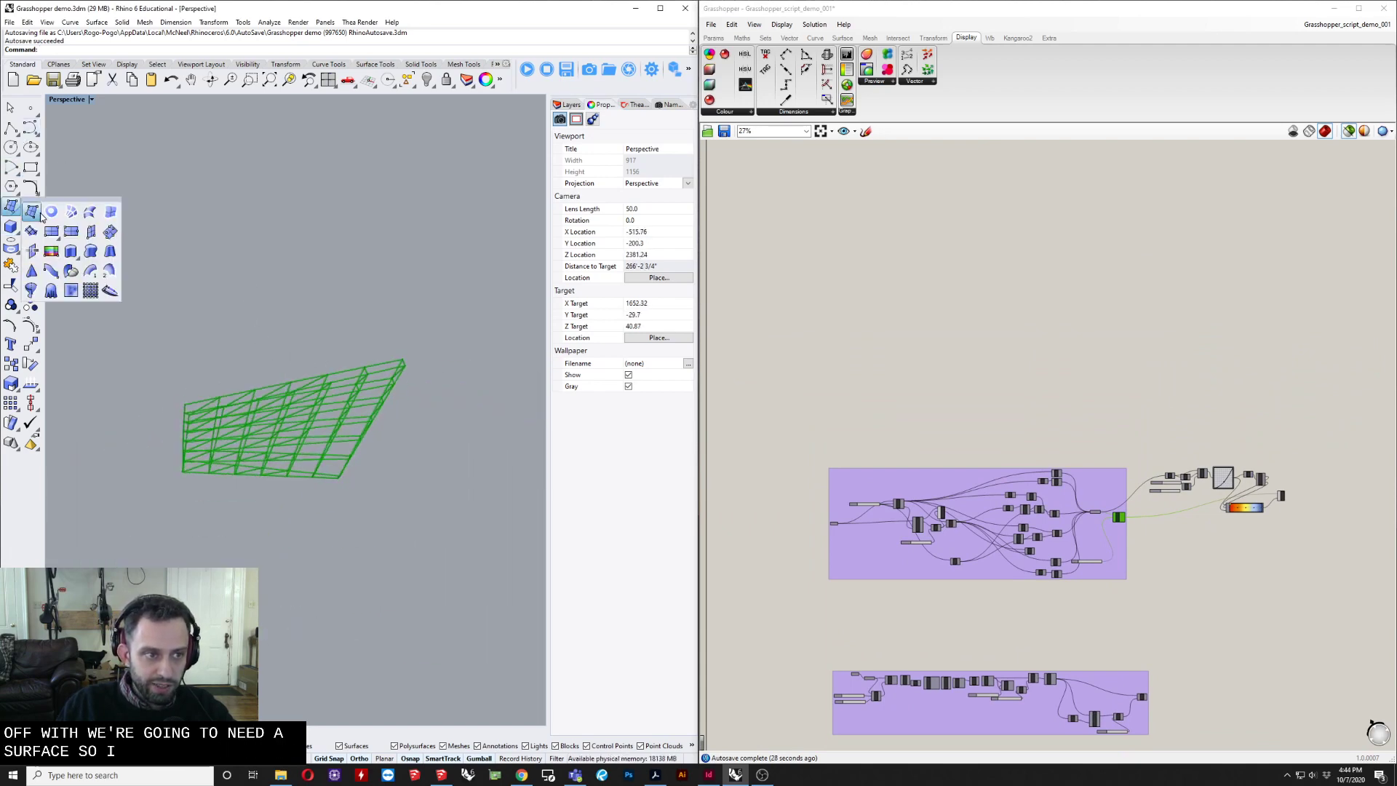
click(34, 218)
scroll(299, 296, down, 6)
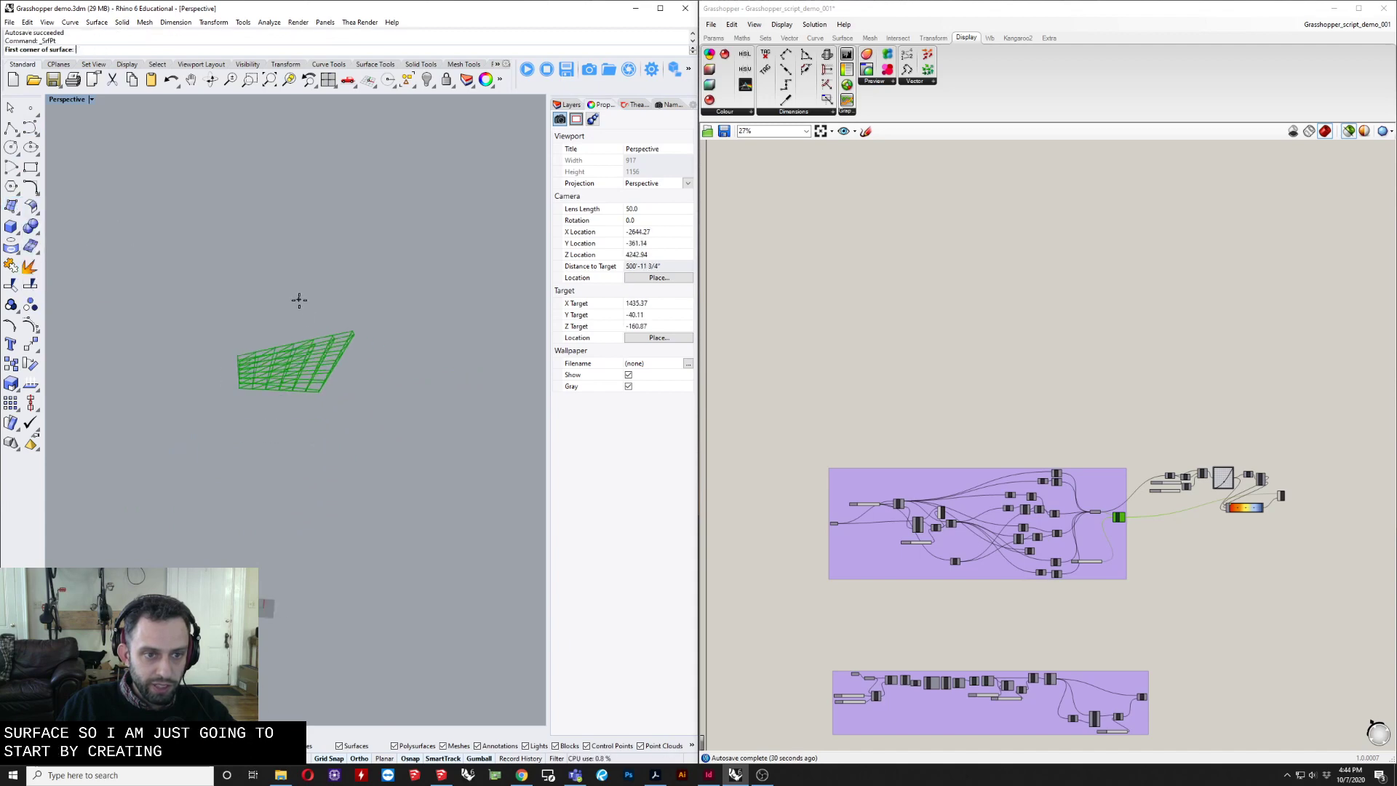
right_drag(299, 299, 311, 327)
click(307, 539)
click(304, 456)
click(449, 452)
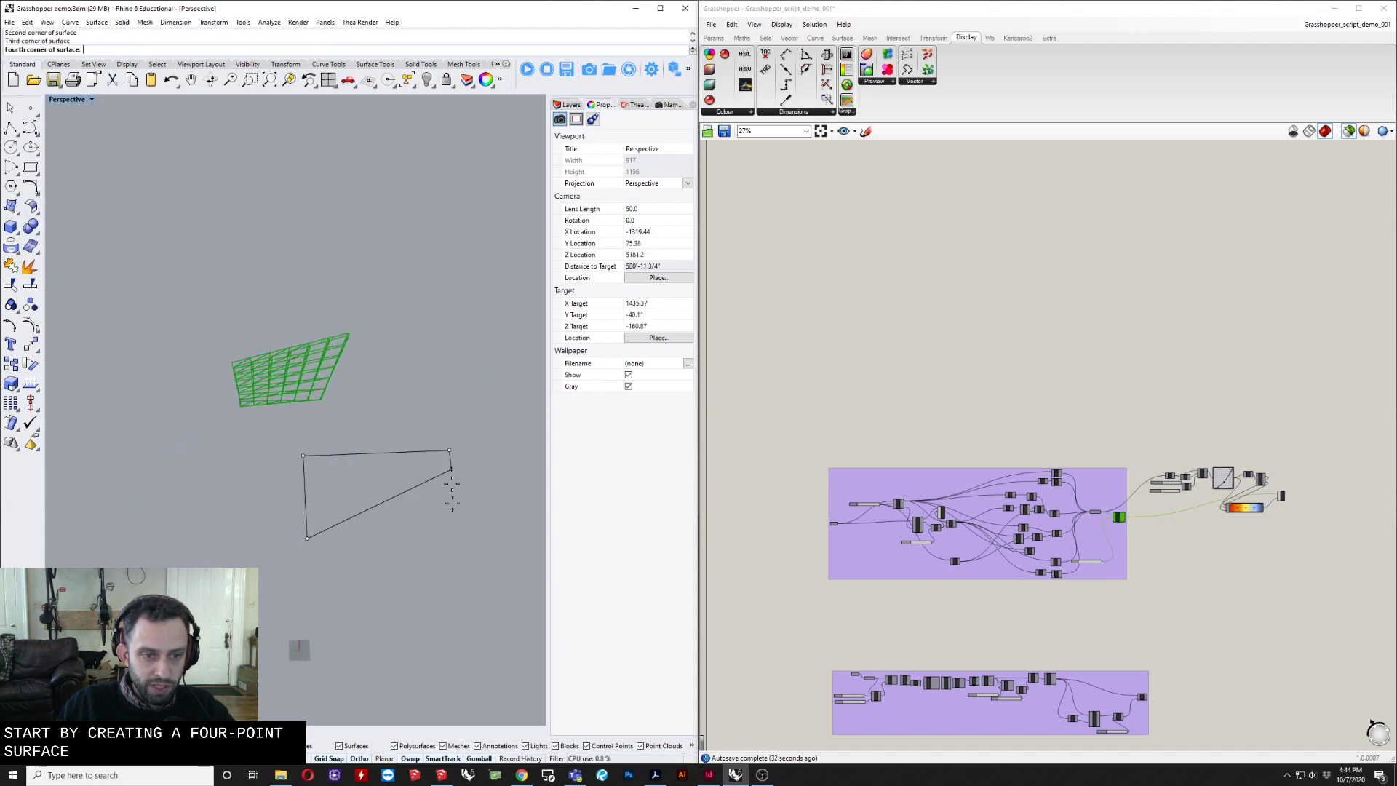
click(447, 541)
Turn on the new surface's control points and raise one corner point vertically.
right_drag(393, 524, 311, 568)
click(378, 562)
scroll(382, 568, up, 4)
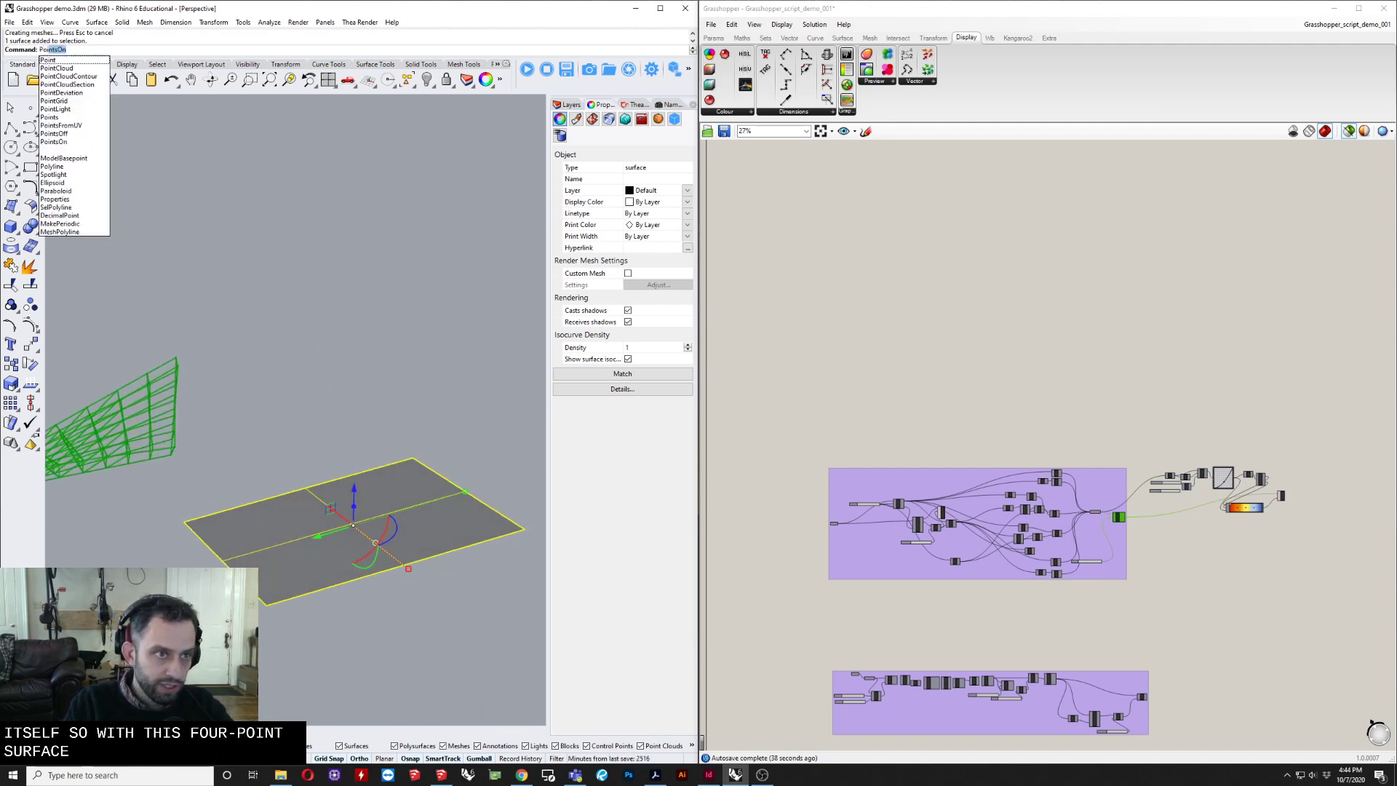
key(Return)
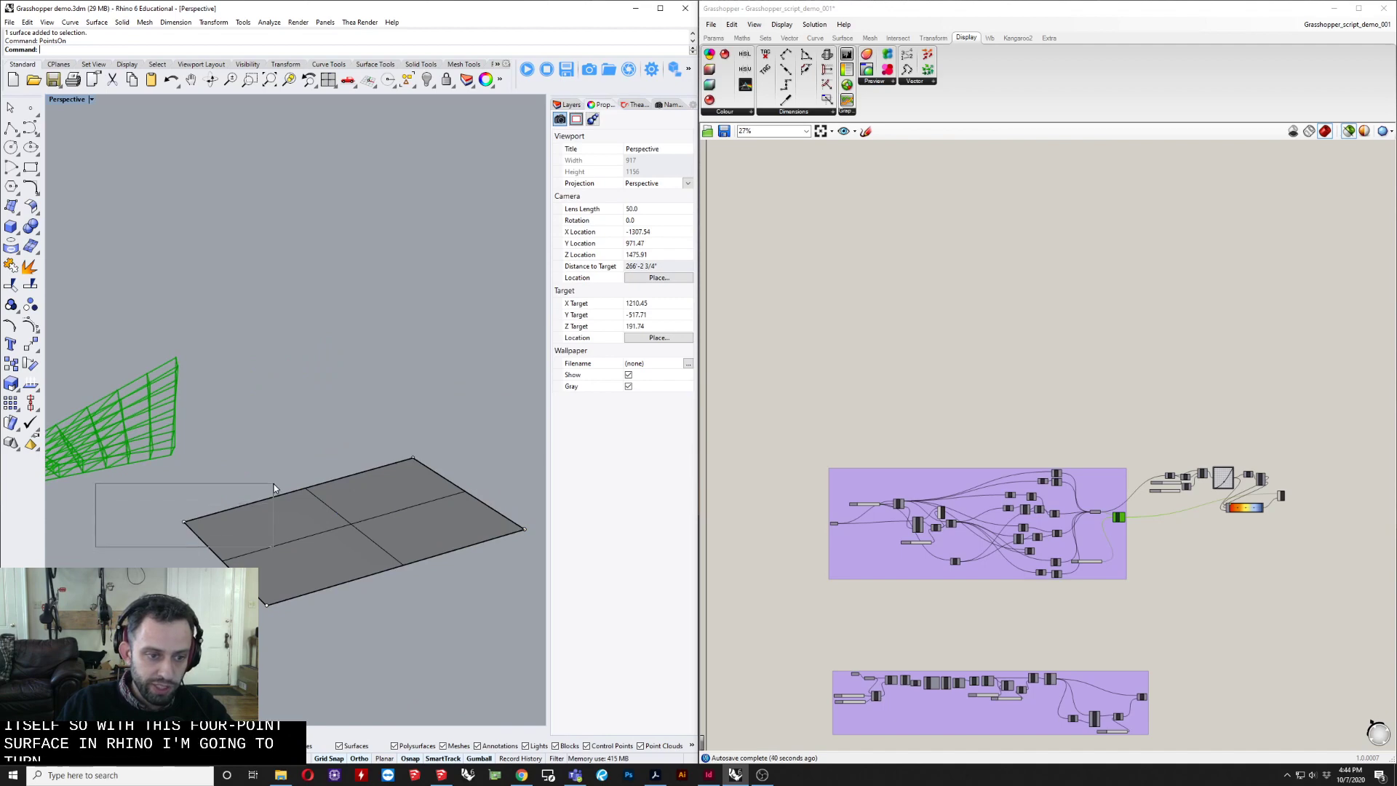
click(184, 522)
drag(184, 484, 183, 427)
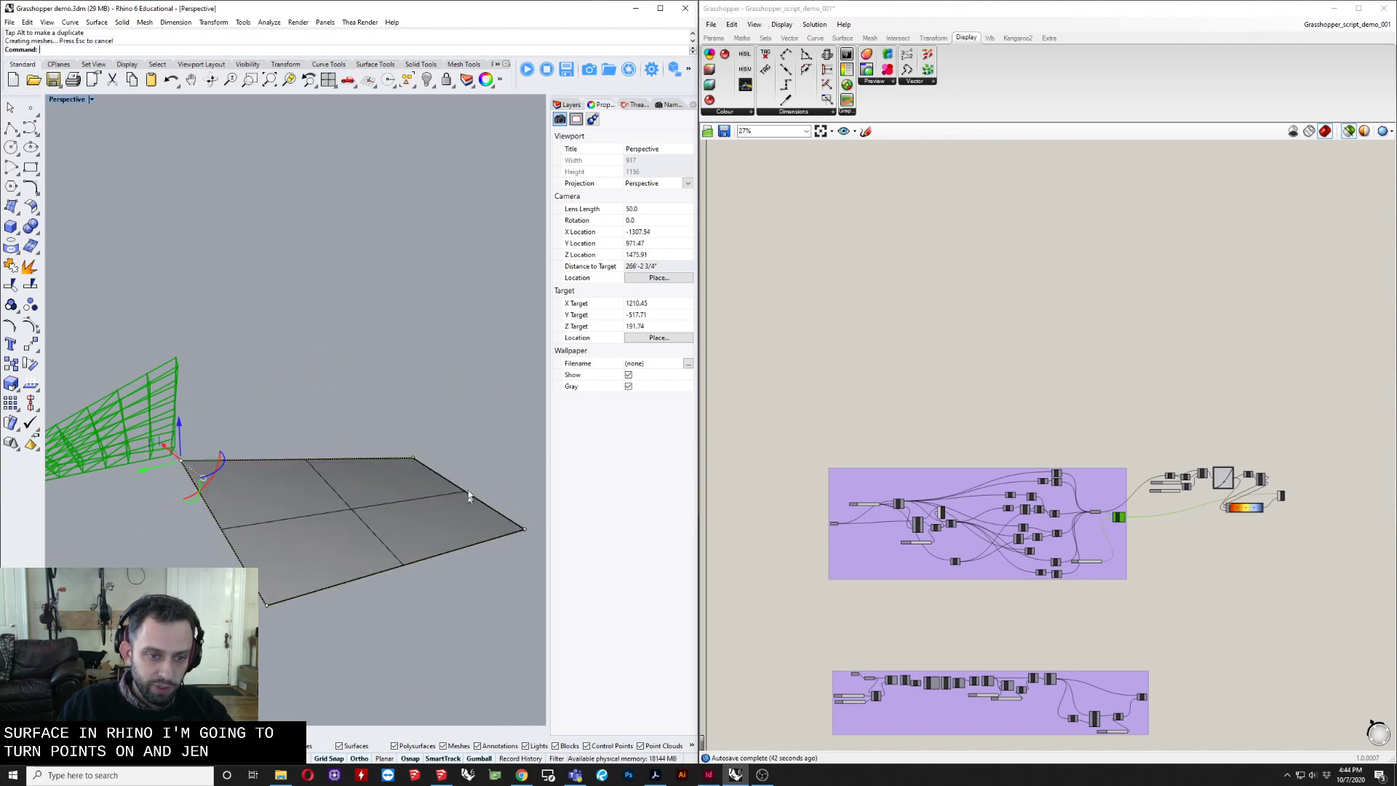
Raise the diagonally opposite corner point of the surface to warp it.
right_drag(469, 492, 405, 486)
click(435, 582)
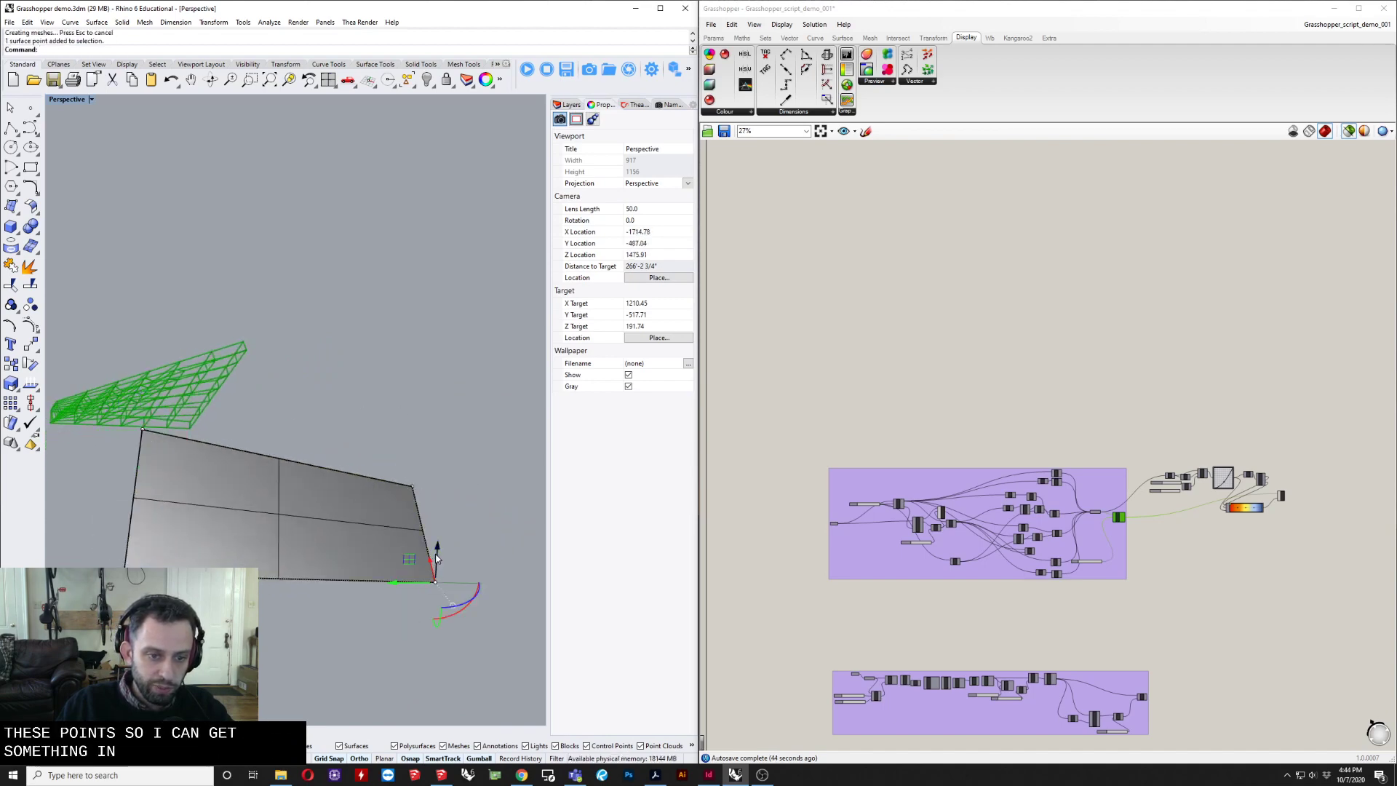
drag(437, 545, 438, 504)
right_drag(351, 524, 280, 498)
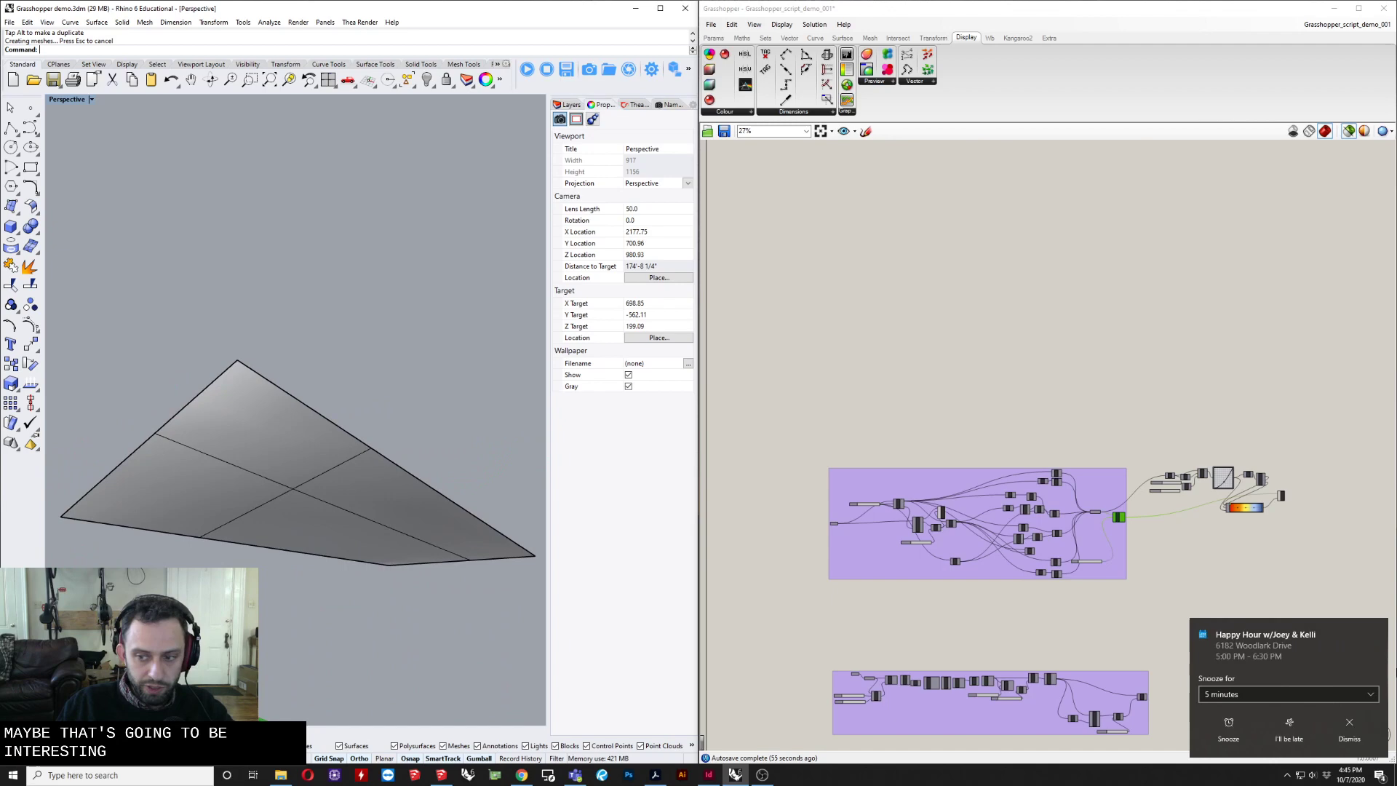
Dismiss the calendar reminder and return to the existing truss script.
click(1350, 728)
right_drag(133, 412, 252, 461)
scroll(193, 471, down, 4)
scroll(947, 516, up, 3)
right_drag(947, 513, 932, 513)
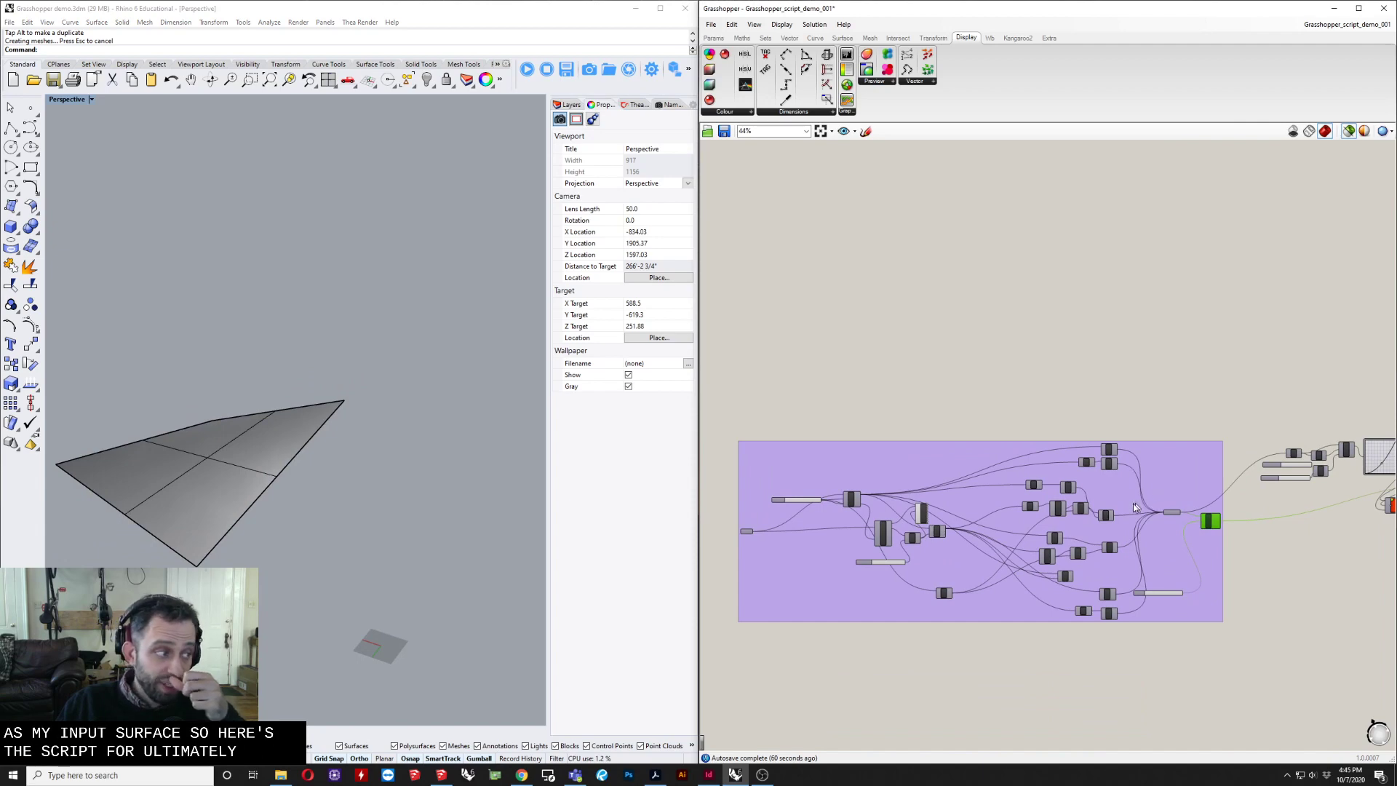
Add a Surface parameter to the empty canvas area above the purple truss group.
right_drag(795, 296, 836, 380)
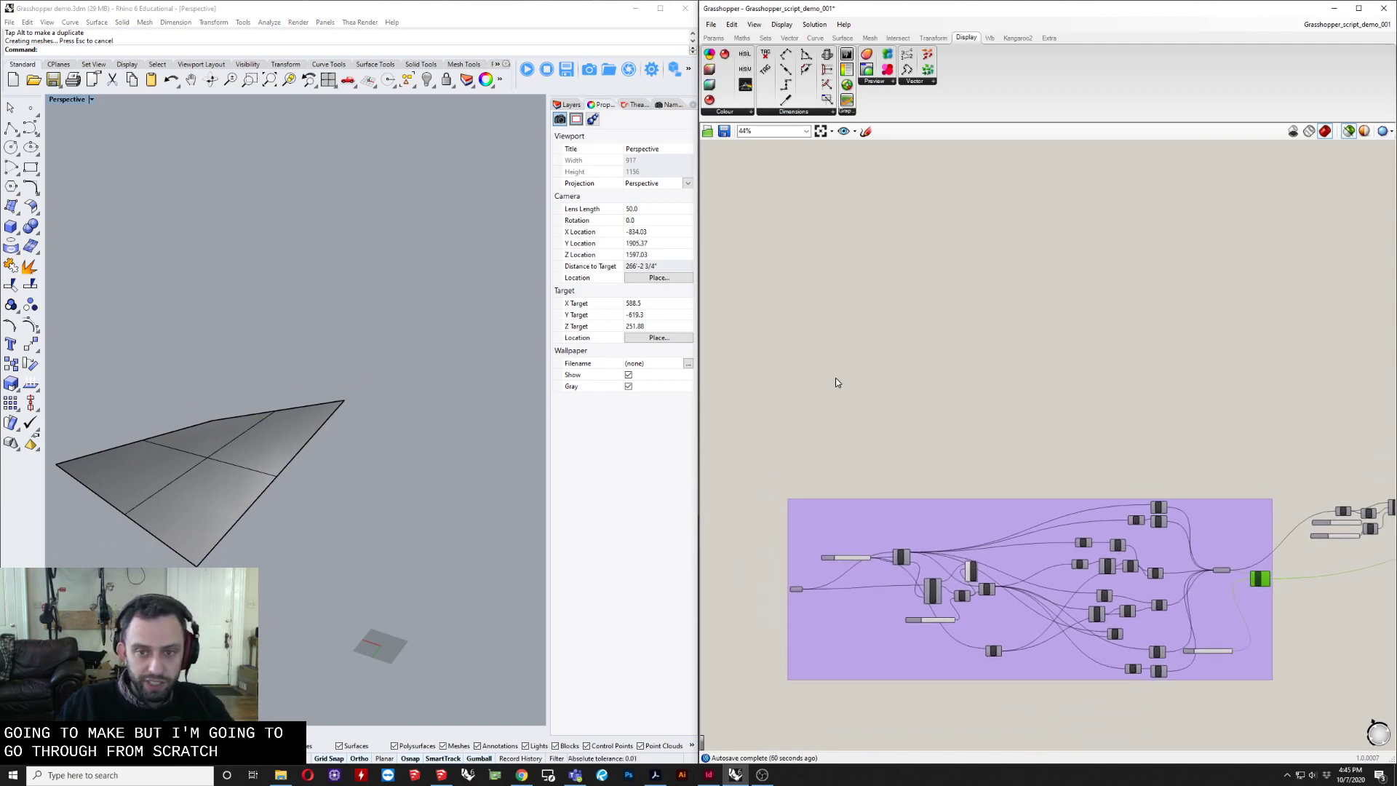
scroll(797, 402, up, 2)
scroll(800, 404, up, 1)
double_click(805, 397)
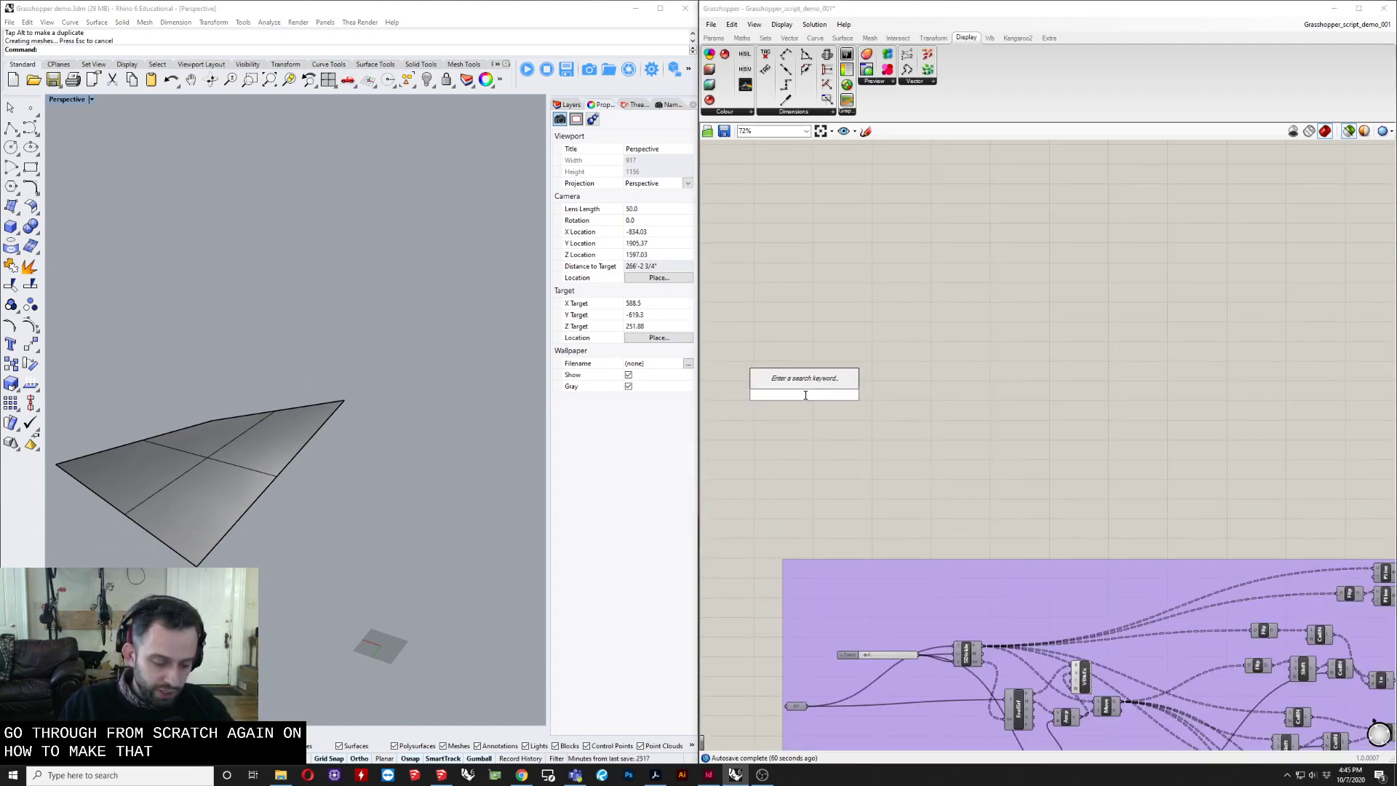
text(srf)
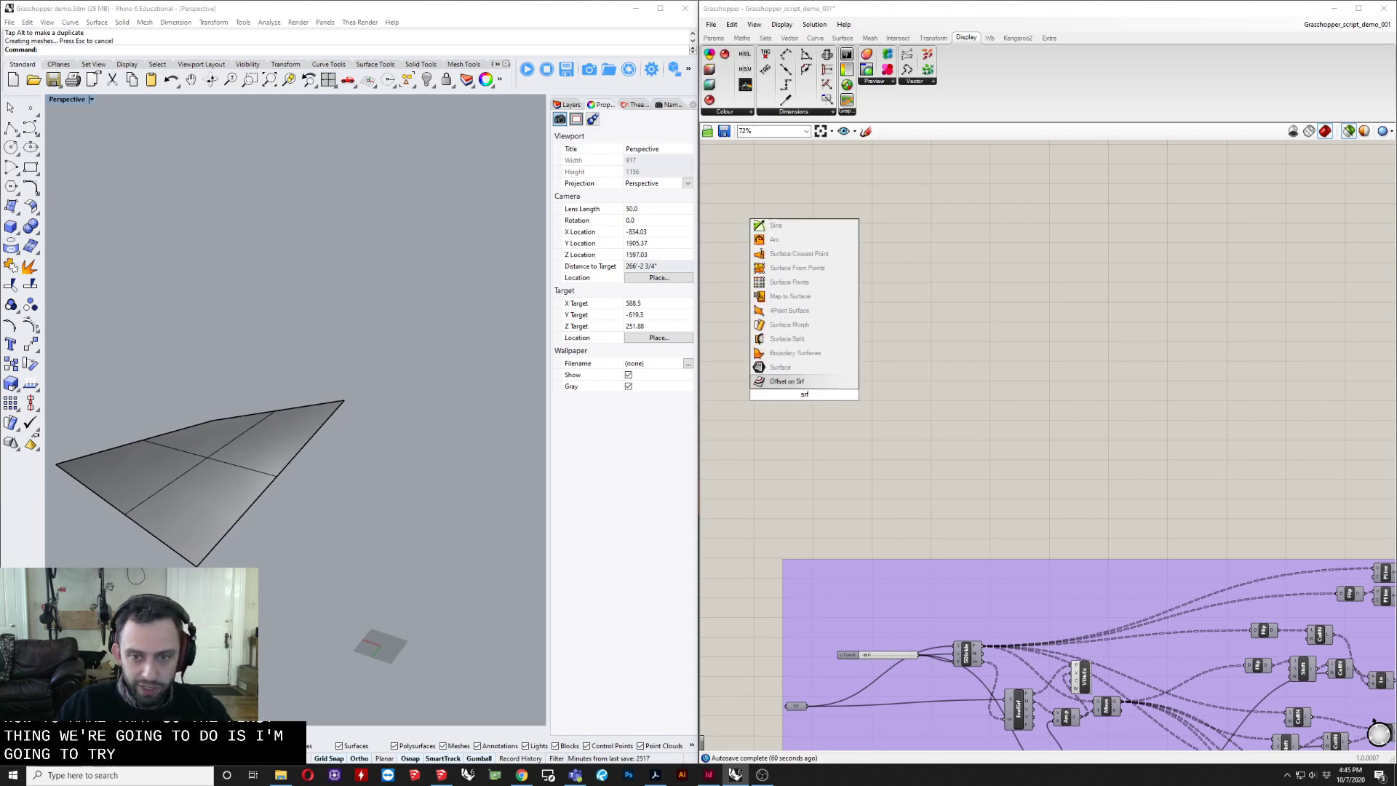
key(Return)
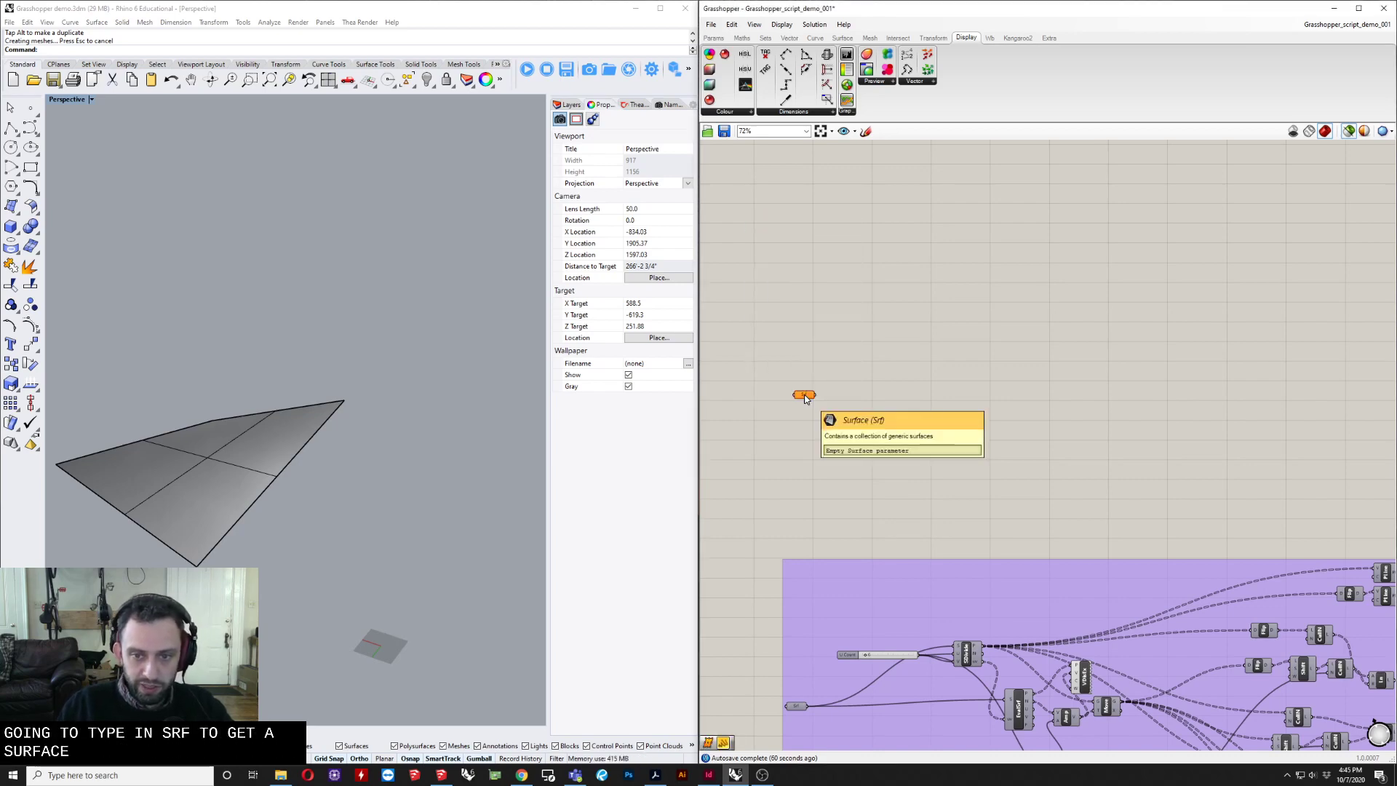
Set the Surface parameter to reference the warped four-corner surface.
scroll(754, 418, up, 7)
right_click(897, 384)
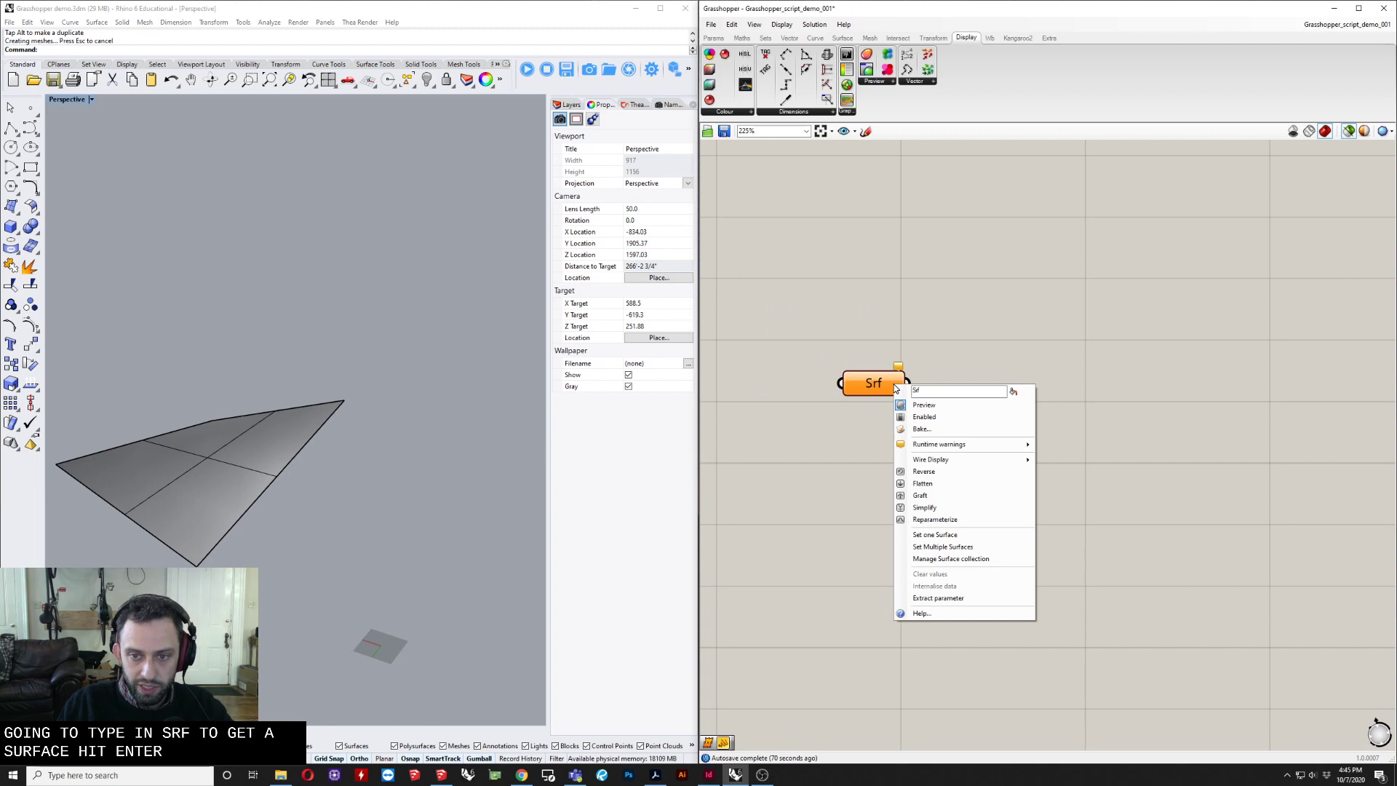
click(943, 541)
click(187, 500)
click(887, 380)
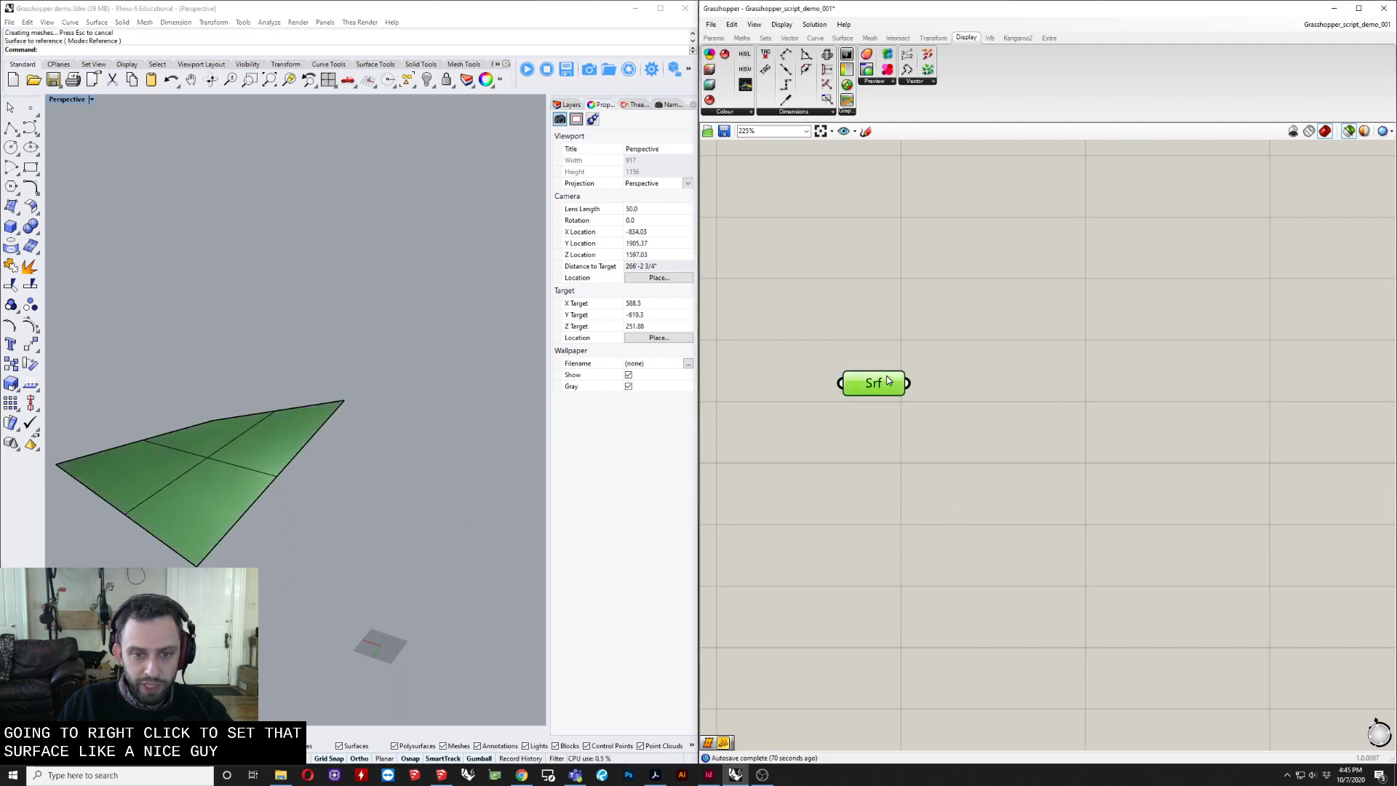
Examine the referenced surface from several angles and the free canvas space around its Surface parameter.
right_drag(367, 506, 343, 515)
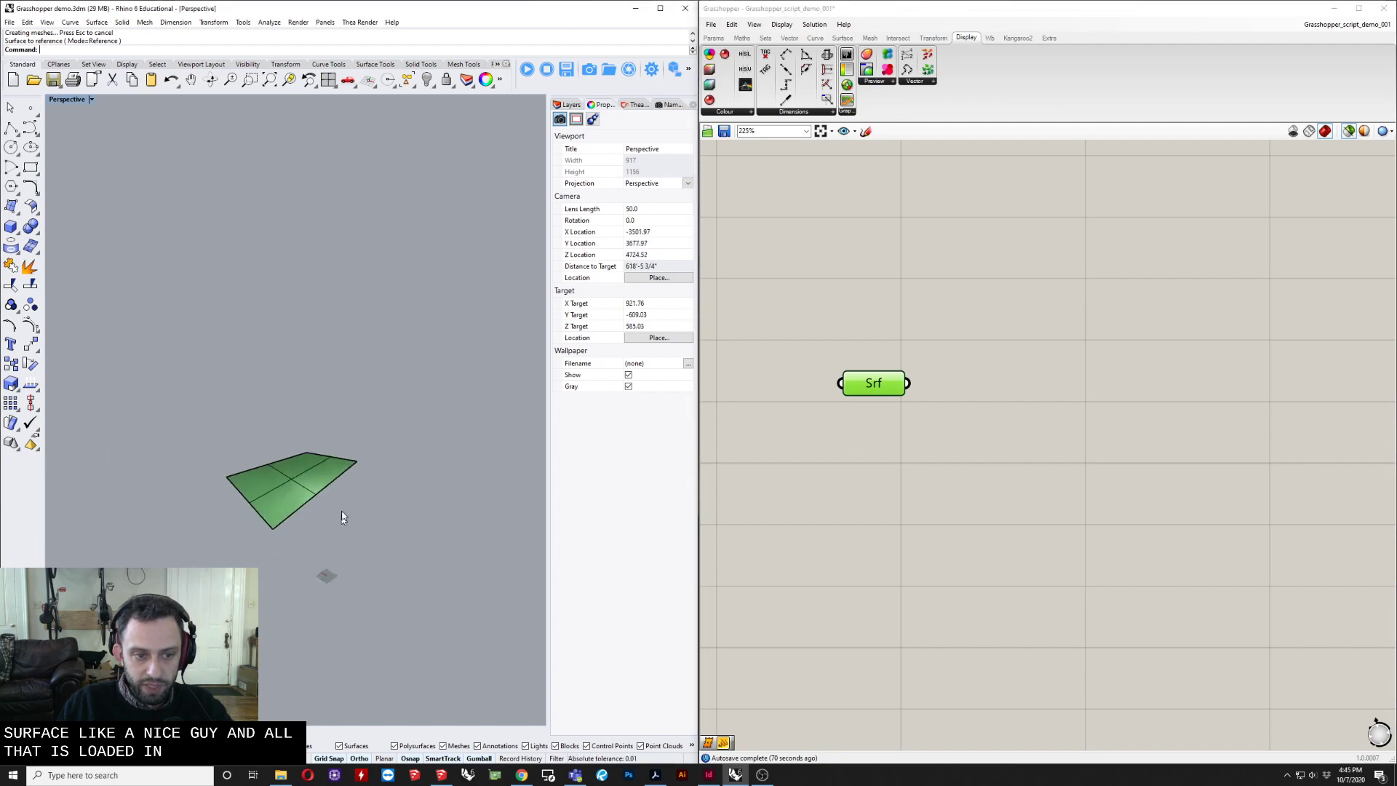
click(341, 510)
right_drag(237, 410, 350, 399)
click(406, 441)
shift+right_drag(471, 438, 396, 435)
scroll(396, 436, down, 4)
right_drag(1098, 434, 859, 409)
scroll(895, 428, down, 4)
scroll(836, 357, down, 3)
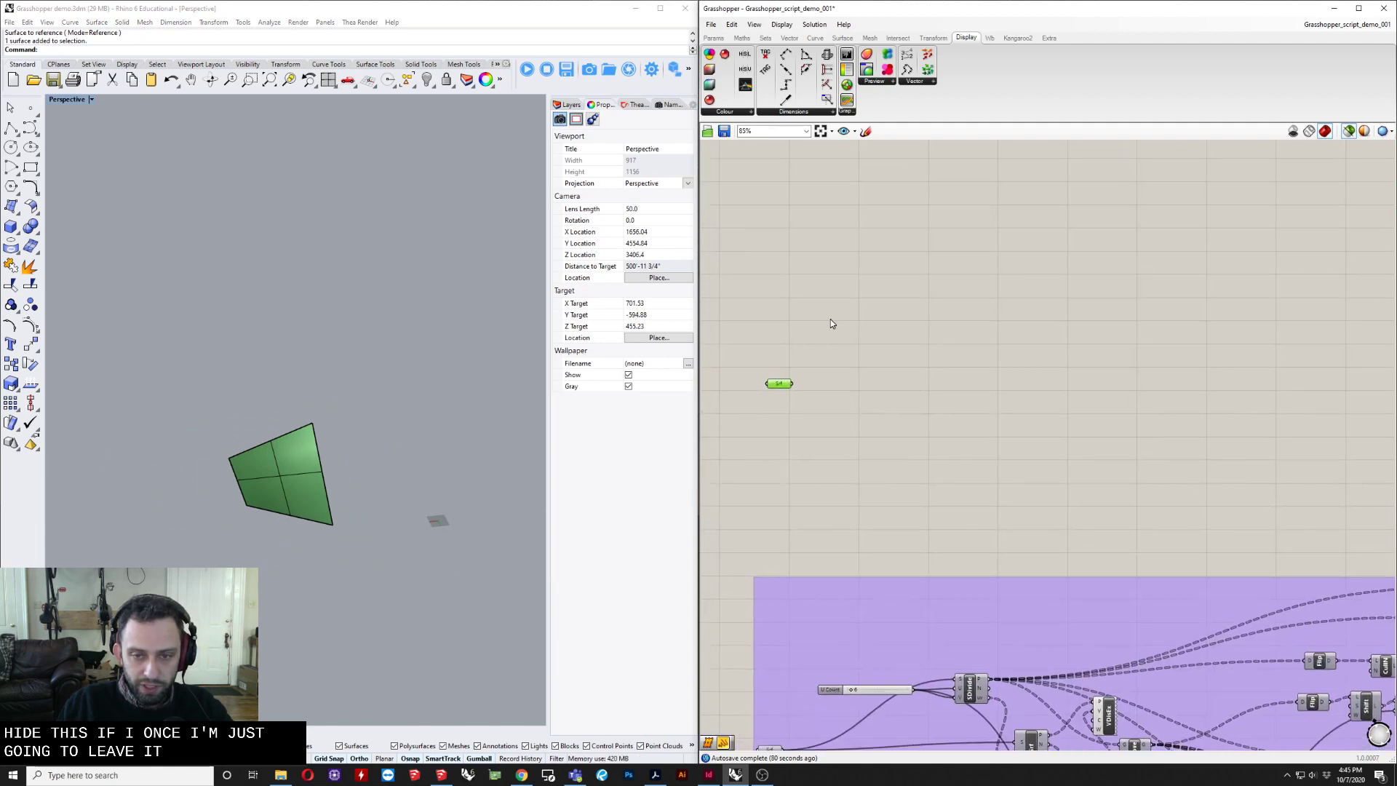
scroll(831, 320, up, 2)
right_drag(804, 344, 847, 355)
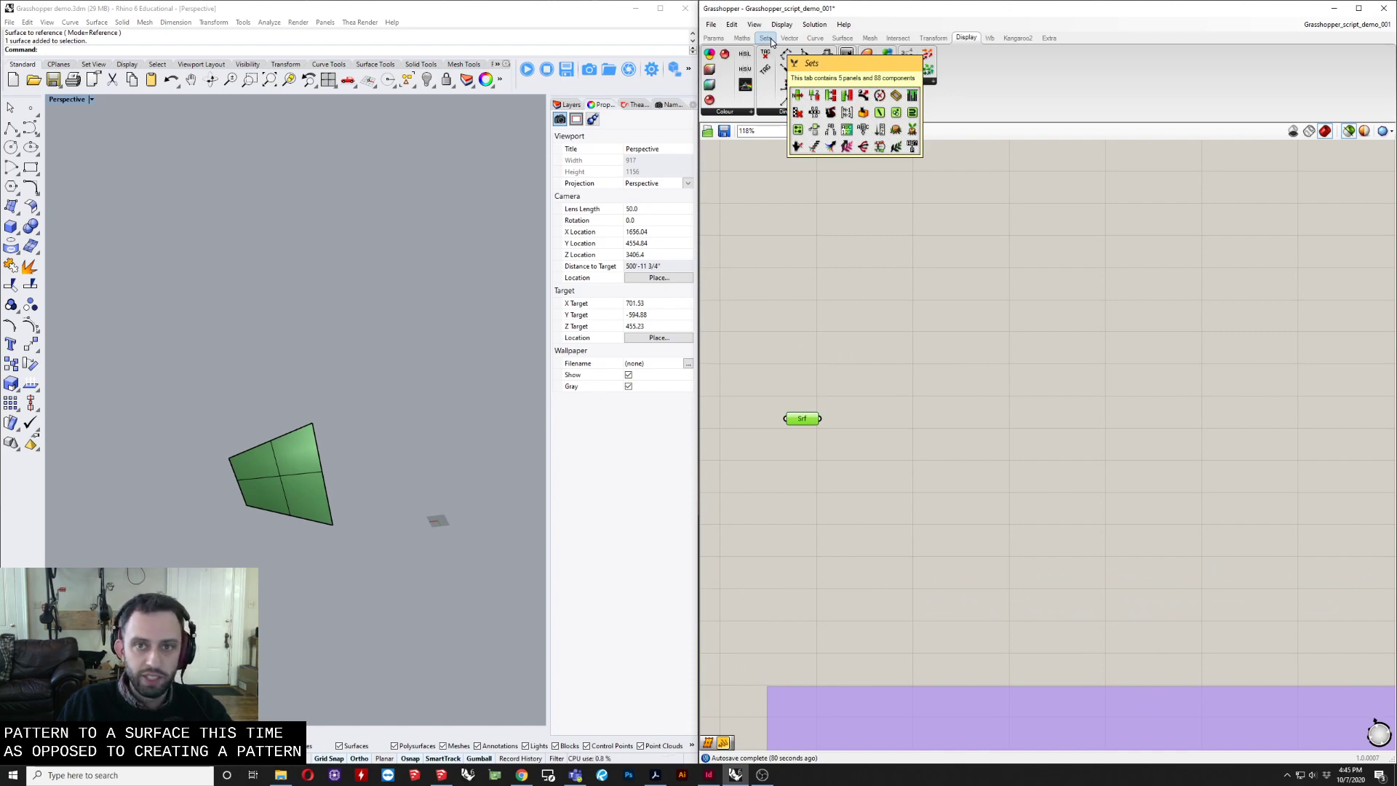
Add a Divide Surface component beside the Surface parameter and feed the surface into its S input.
click(766, 38)
click(740, 38)
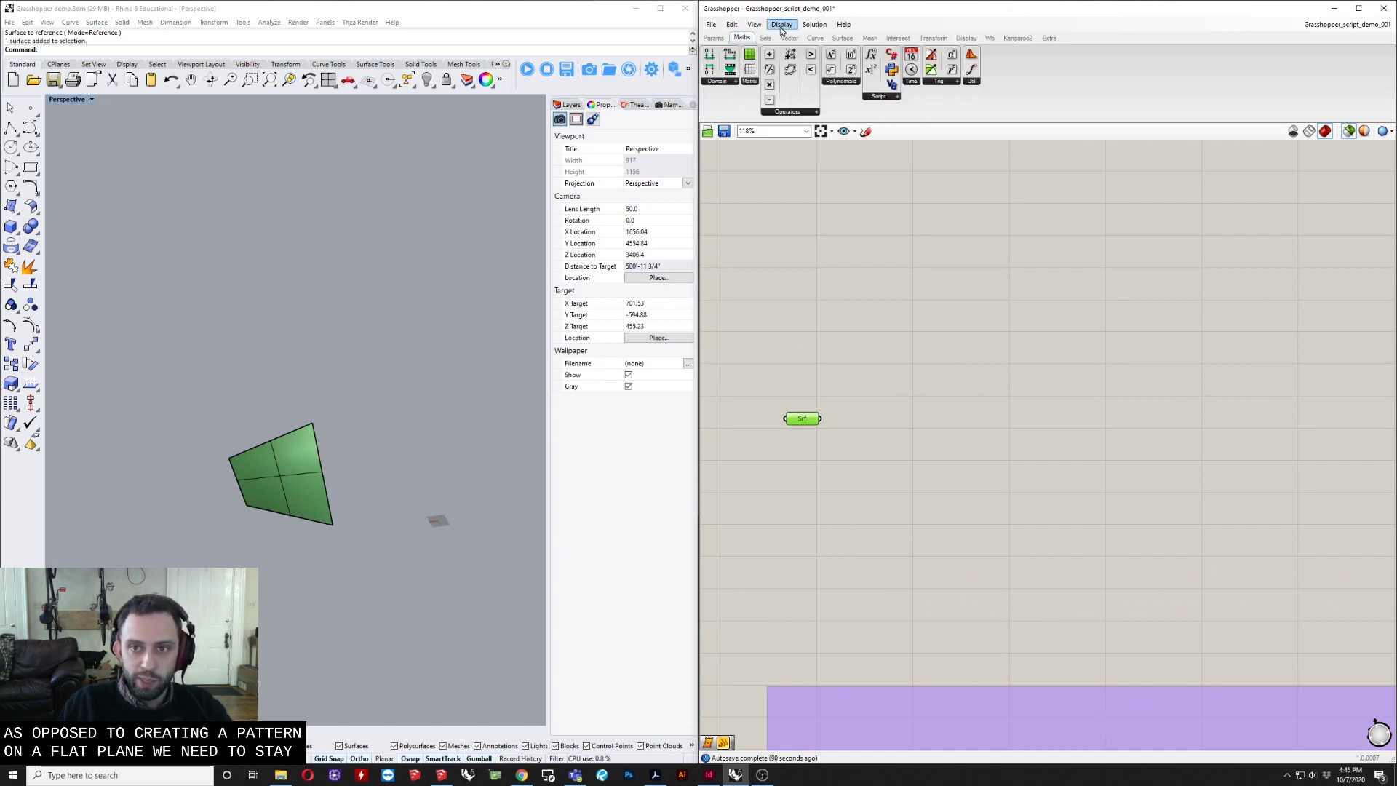
click(842, 38)
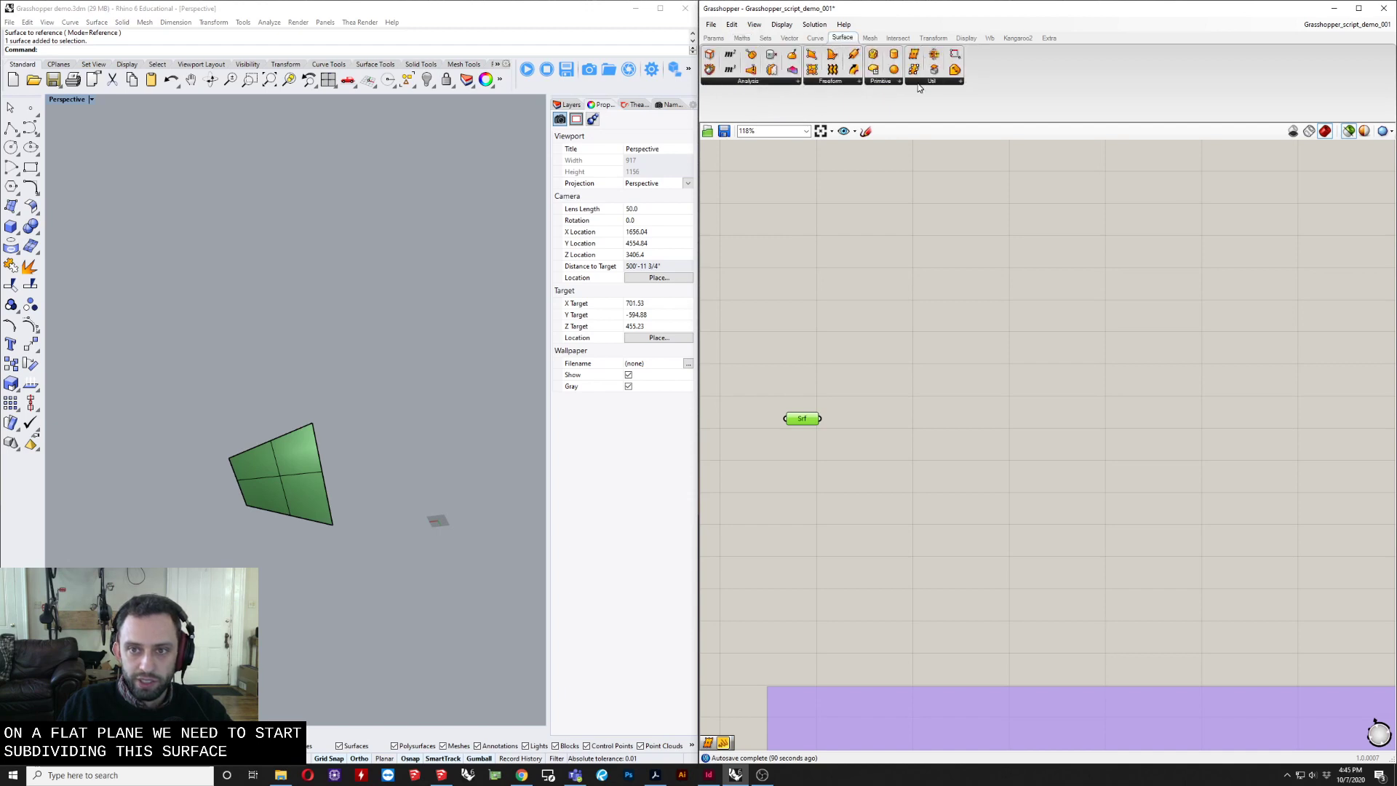
click(919, 82)
click(961, 103)
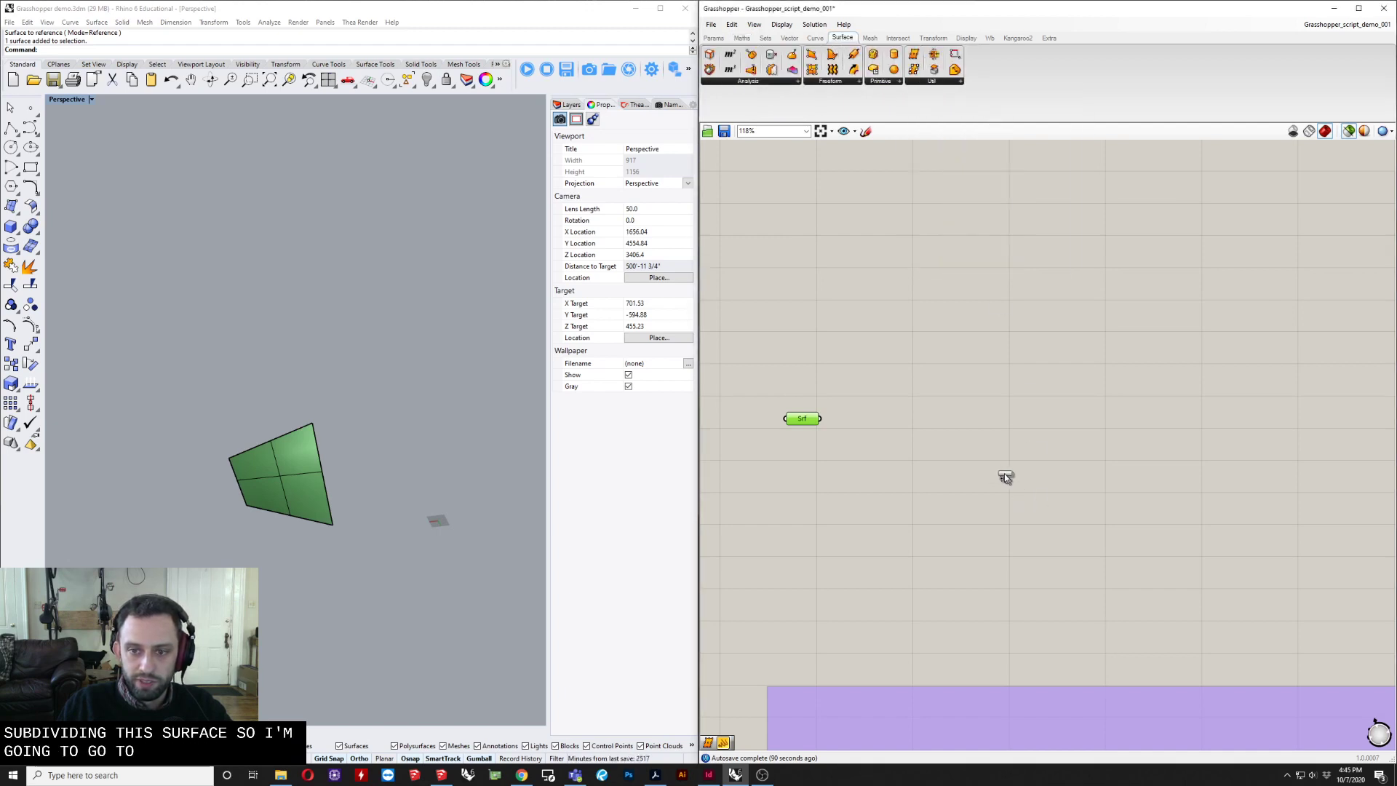
scroll(870, 396, up, 3)
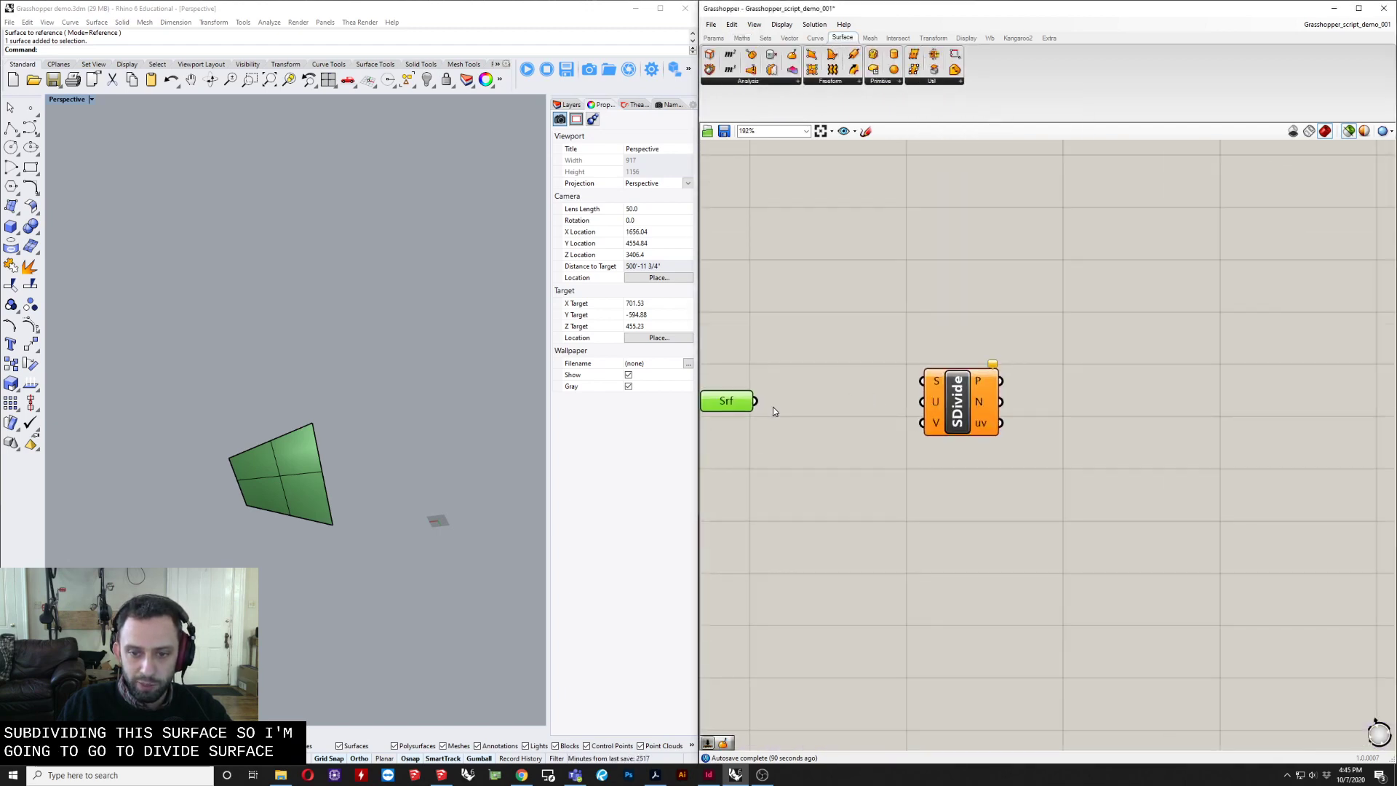
drag(757, 405, 936, 412)
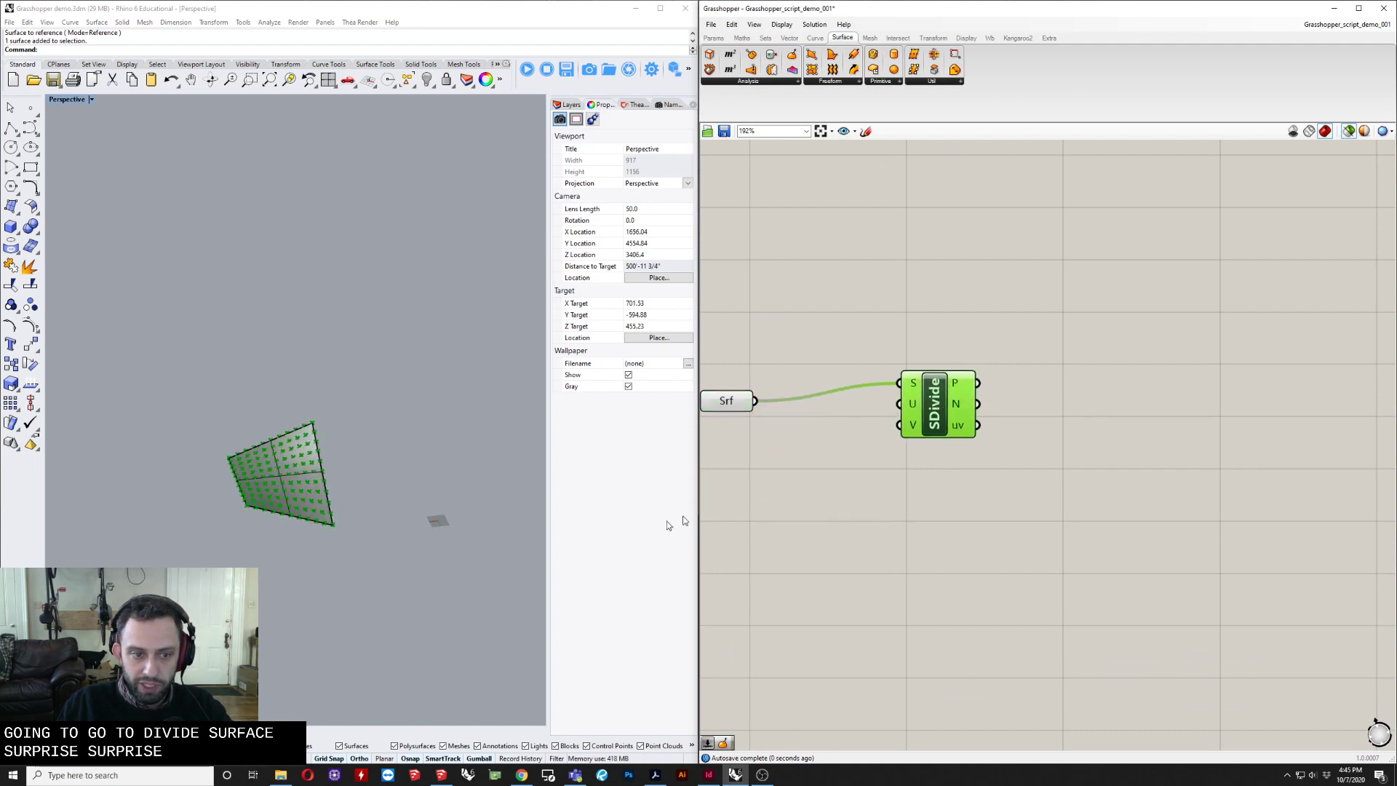
Create two number sliders with the value 11 and connect them to the U and V inputs of Divide Surface.
right_drag(865, 448, 965, 446)
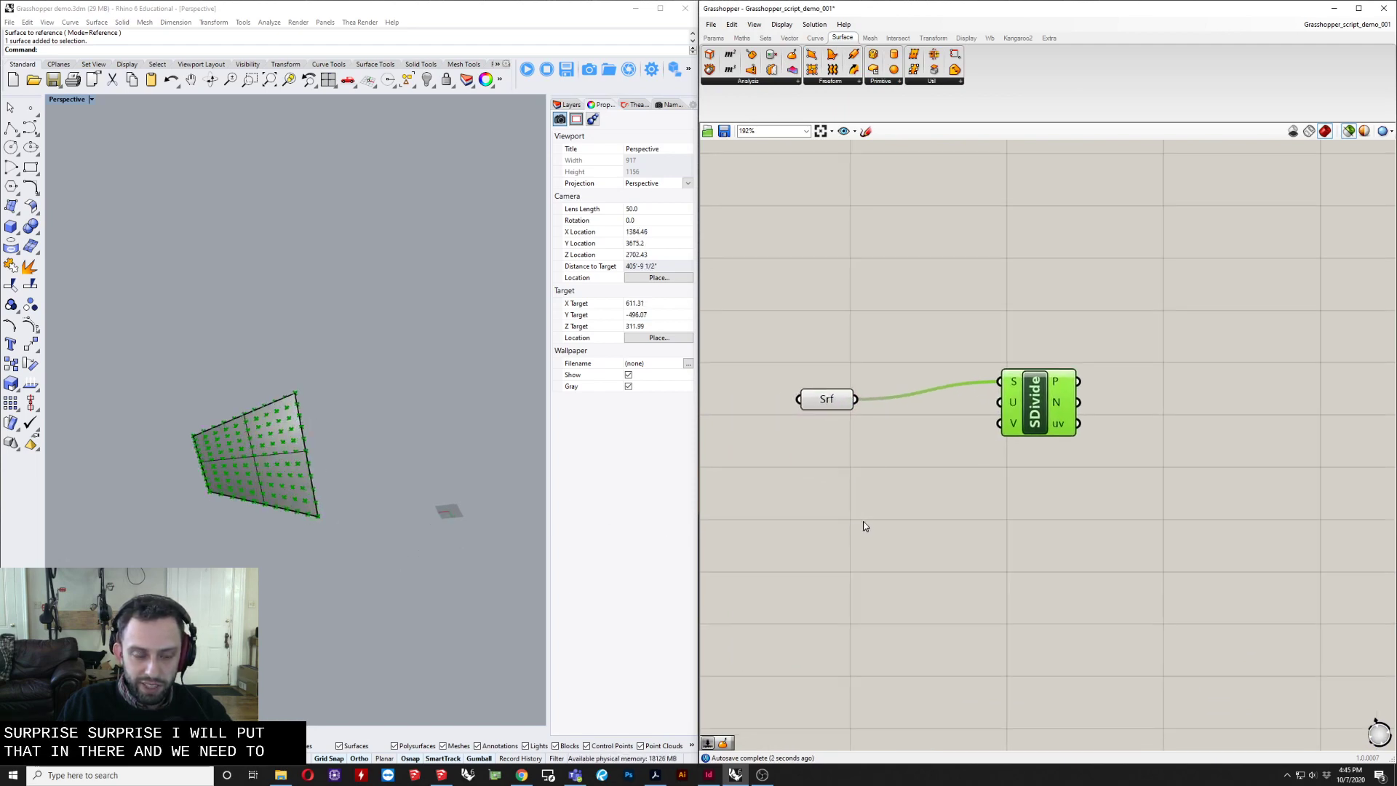
double_click(871, 510)
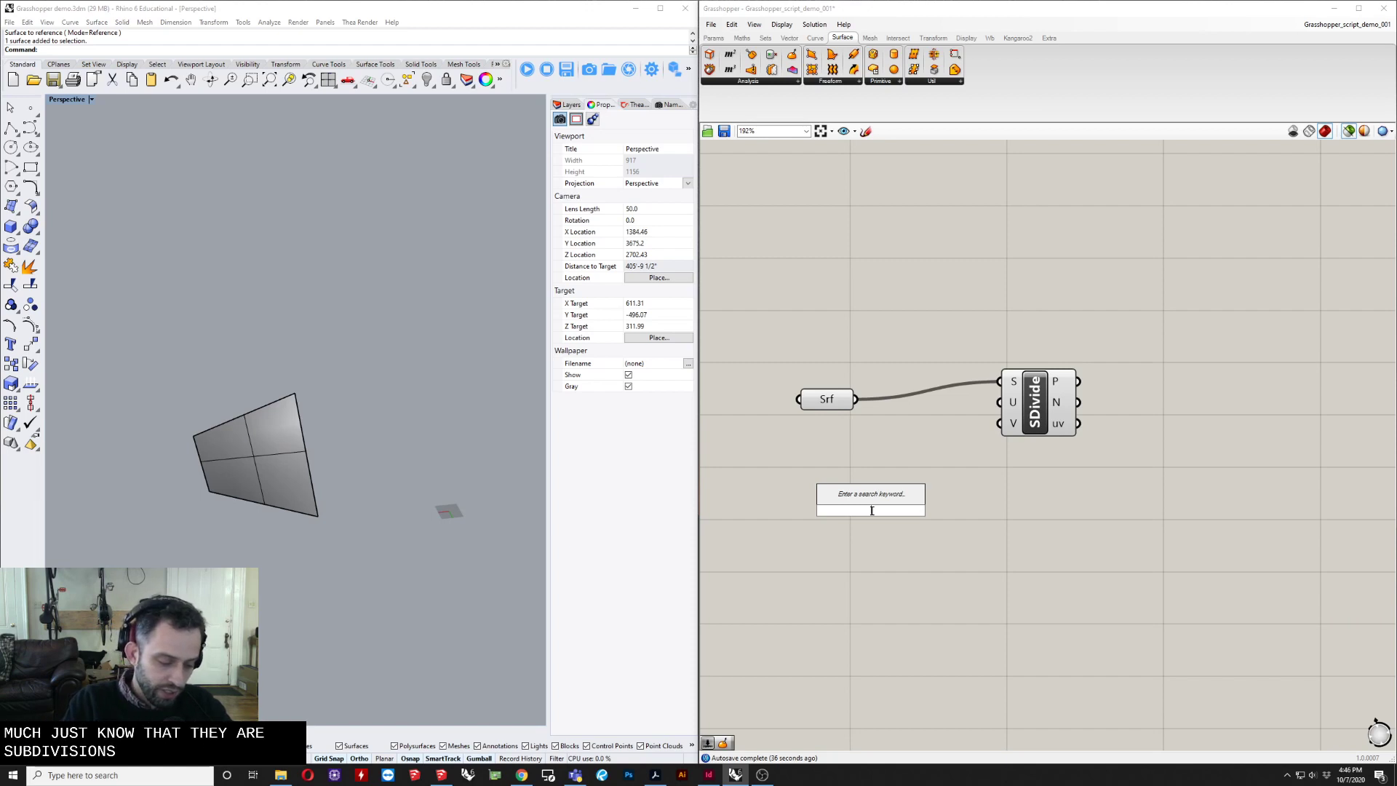
text(11)
key(Return)
mouse_move(874, 509)
mouse_down()
mouse_move(913, 483)
mouse_move(840, 483)
mouse_move(866, 492)
mouse_move(865, 525)
mouse_move(874, 514)
mouse_up()
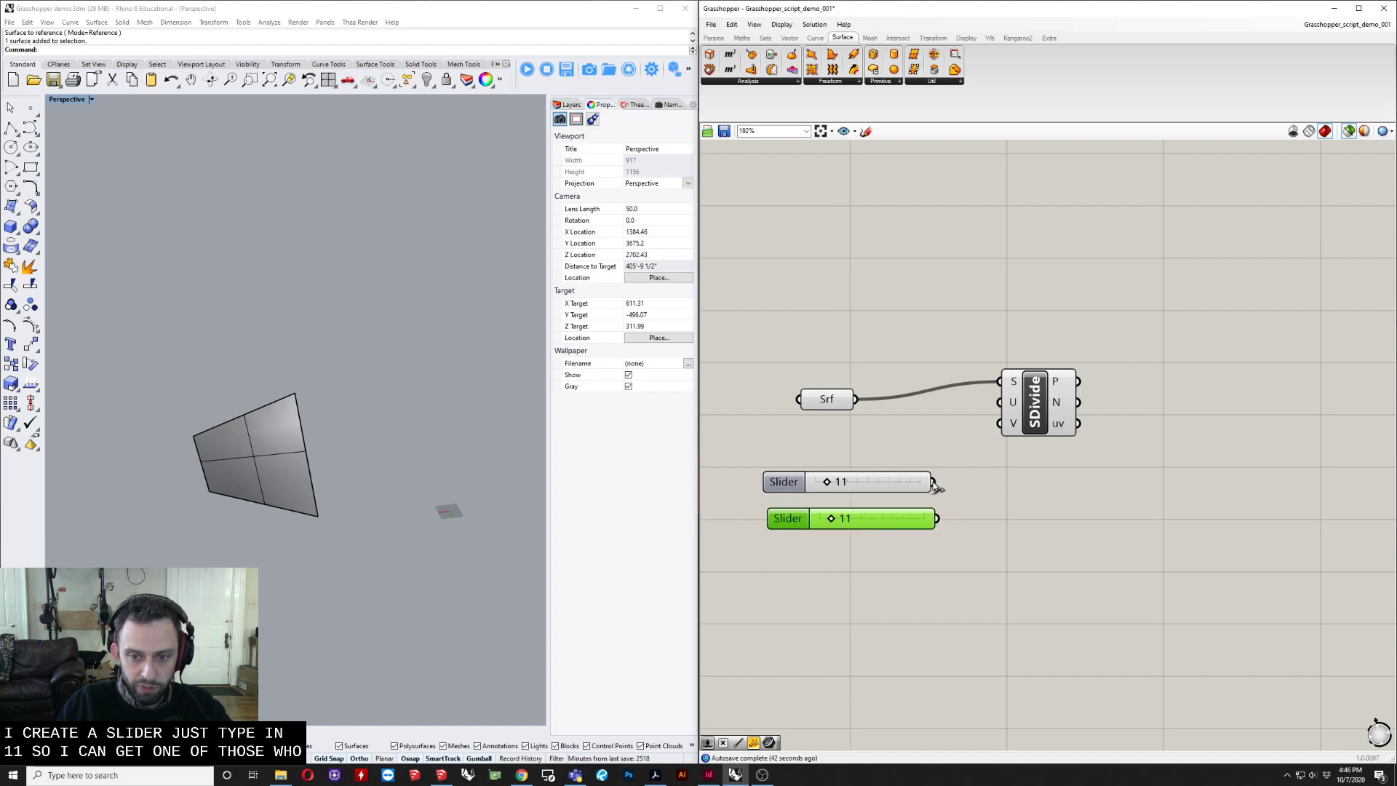
drag(933, 481, 1000, 402)
drag(973, 501, 999, 423)
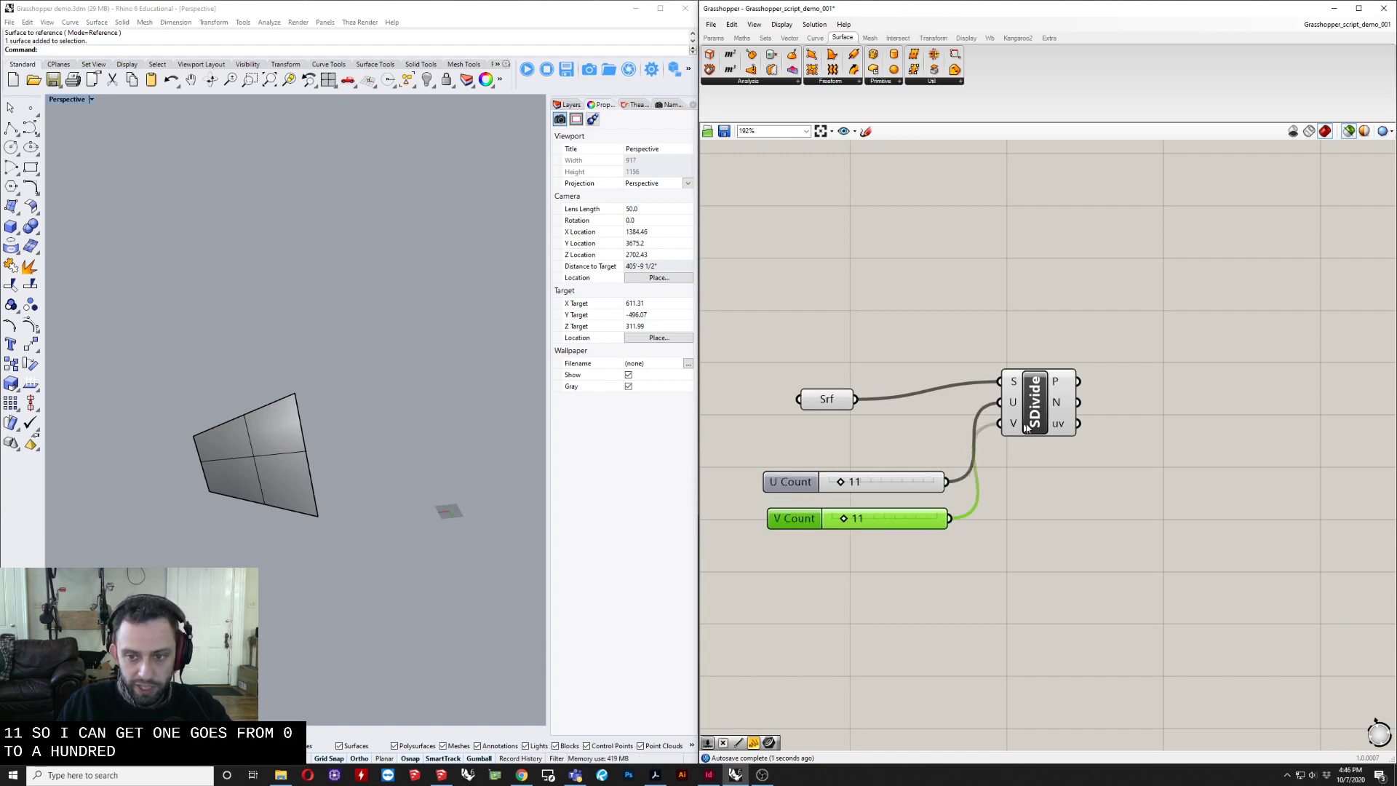
Preview the Divide Surface points and set both the U Count and V Count sliders to 6.
click(1033, 403)
scroll(838, 486, up, 3)
mouse_move(839, 486)
mouse_down()
mouse_move(870, 486)
mouse_move(837, 486)
mouse_up()
scroll(275, 473, up, 5)
shift+right_drag(275, 474, 78, 505)
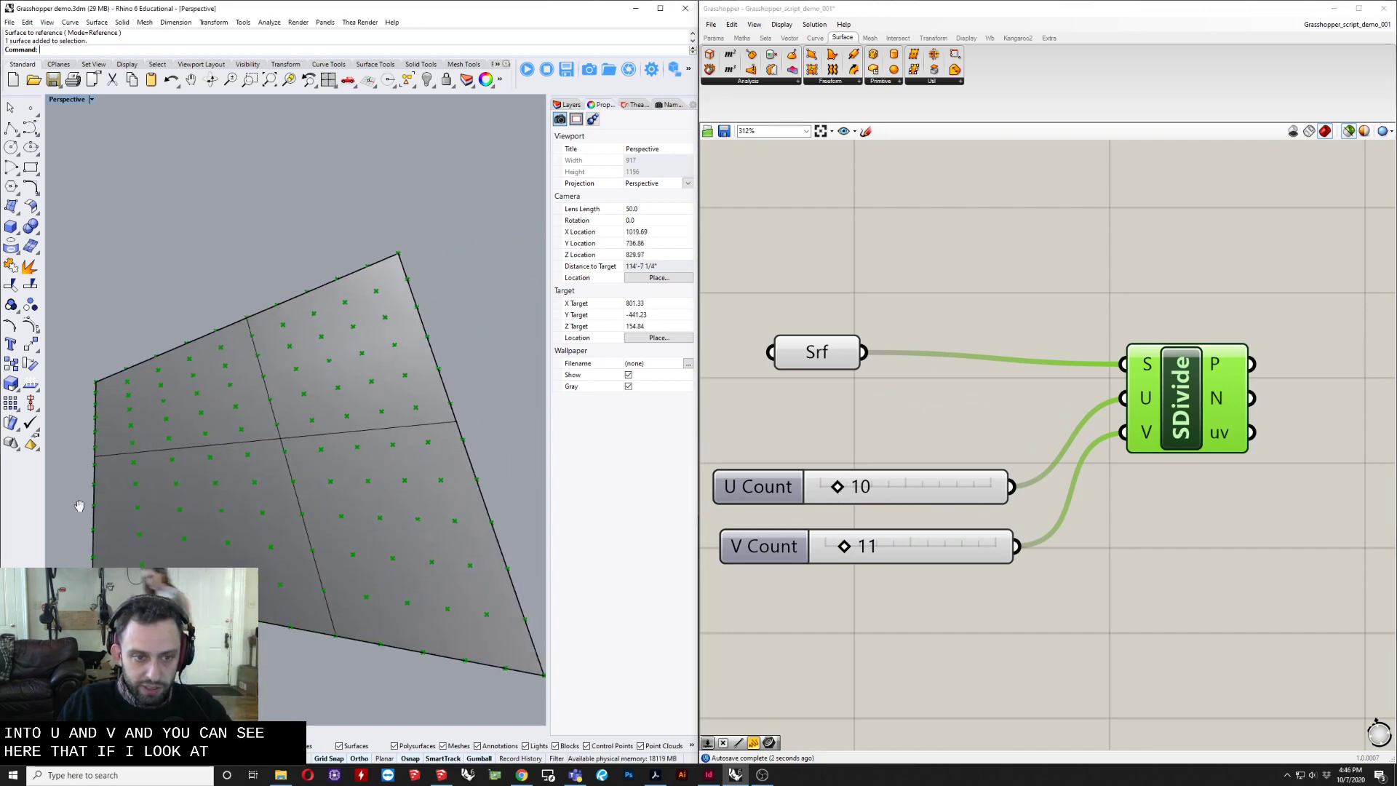
mouse_move(837, 488)
mouse_down()
mouse_move(910, 488)
mouse_move(836, 497)
mouse_up()
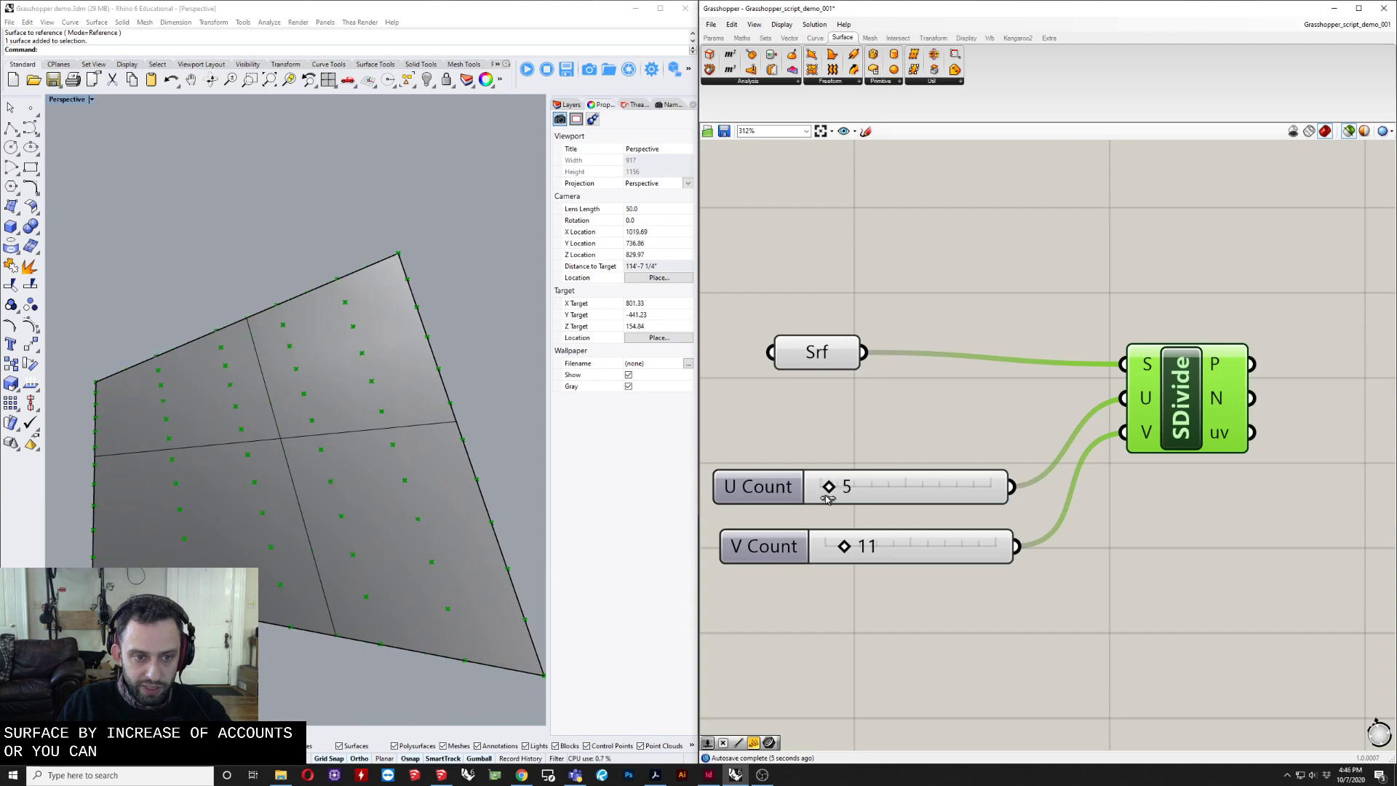
mouse_move(845, 547)
mouse_down()
mouse_move(889, 548)
mouse_move(834, 551)
mouse_up()
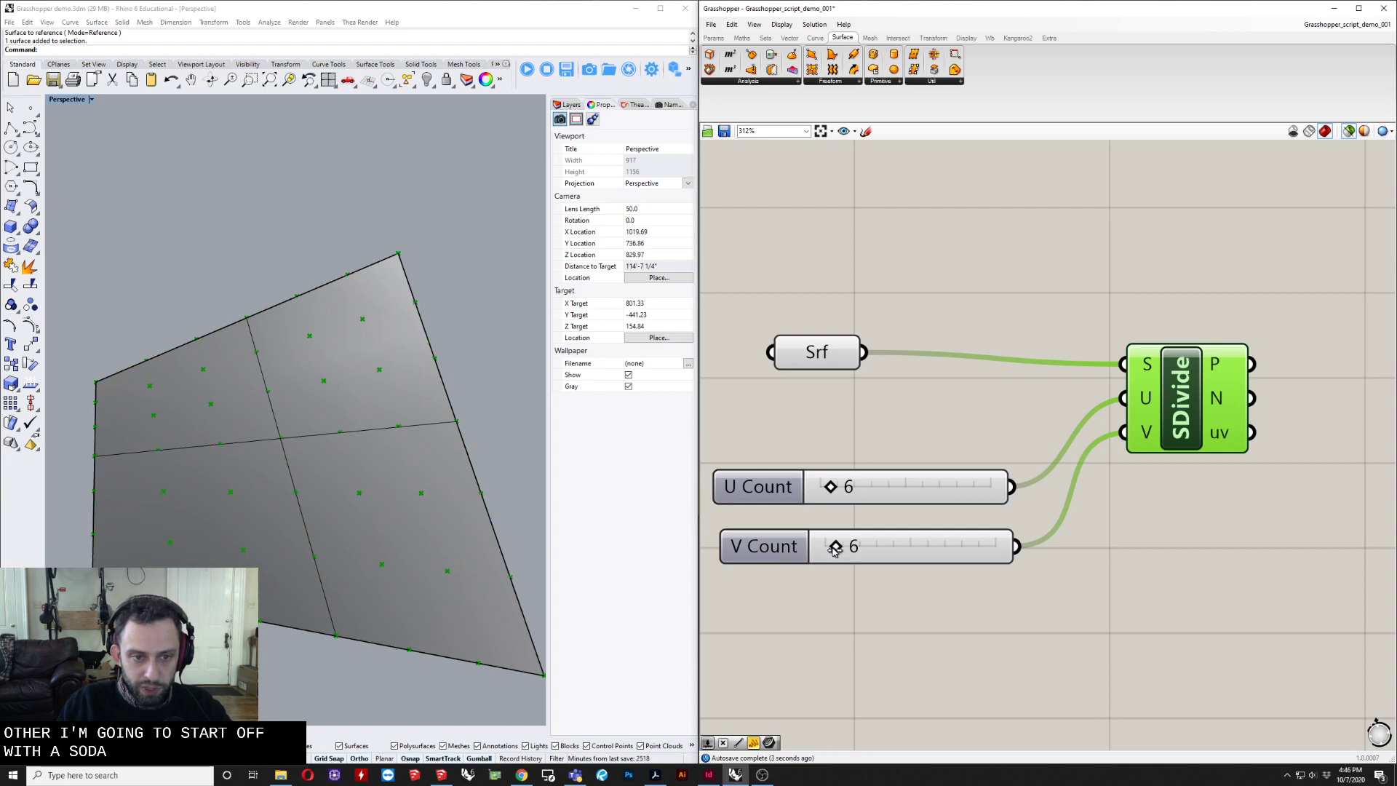
right_drag(385, 538, 314, 542)
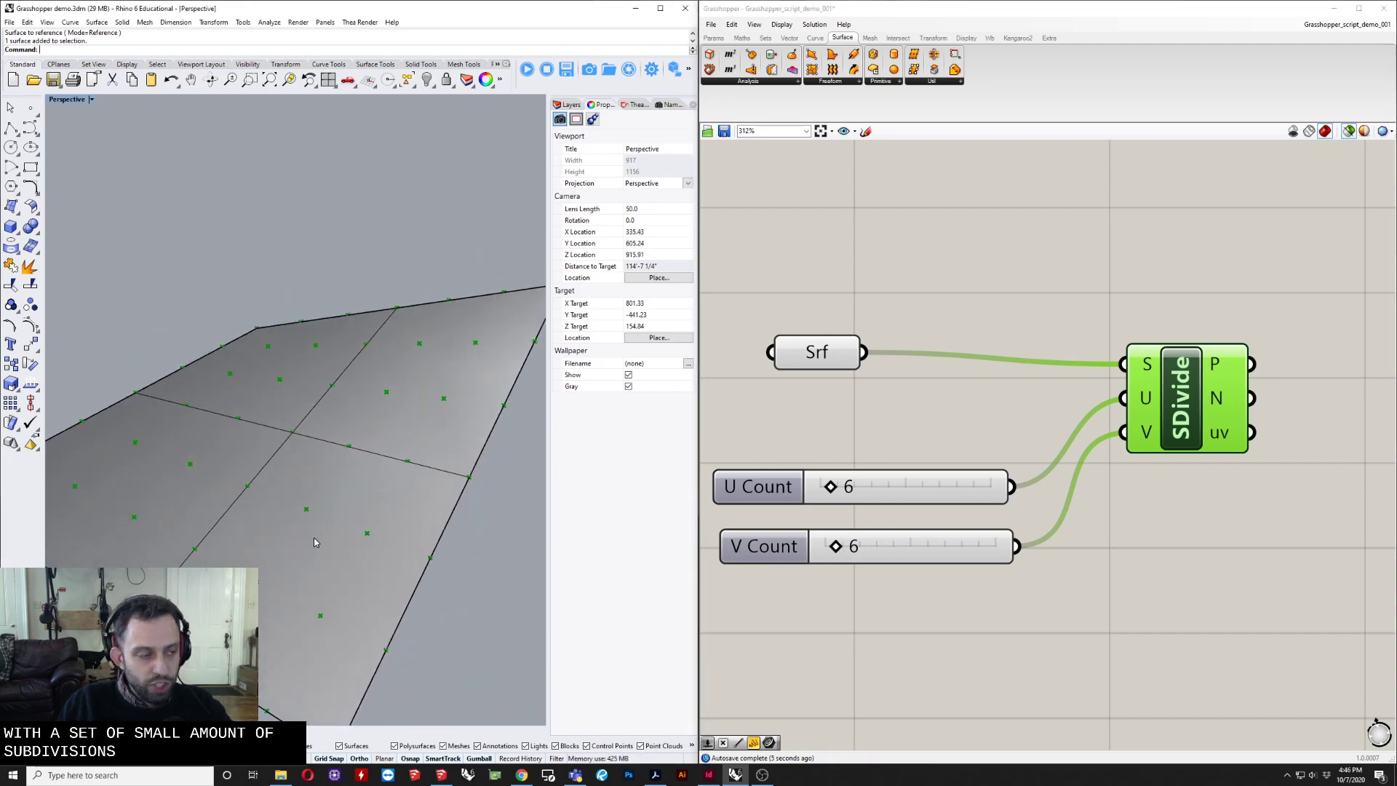
right_drag(356, 500, 291, 546)
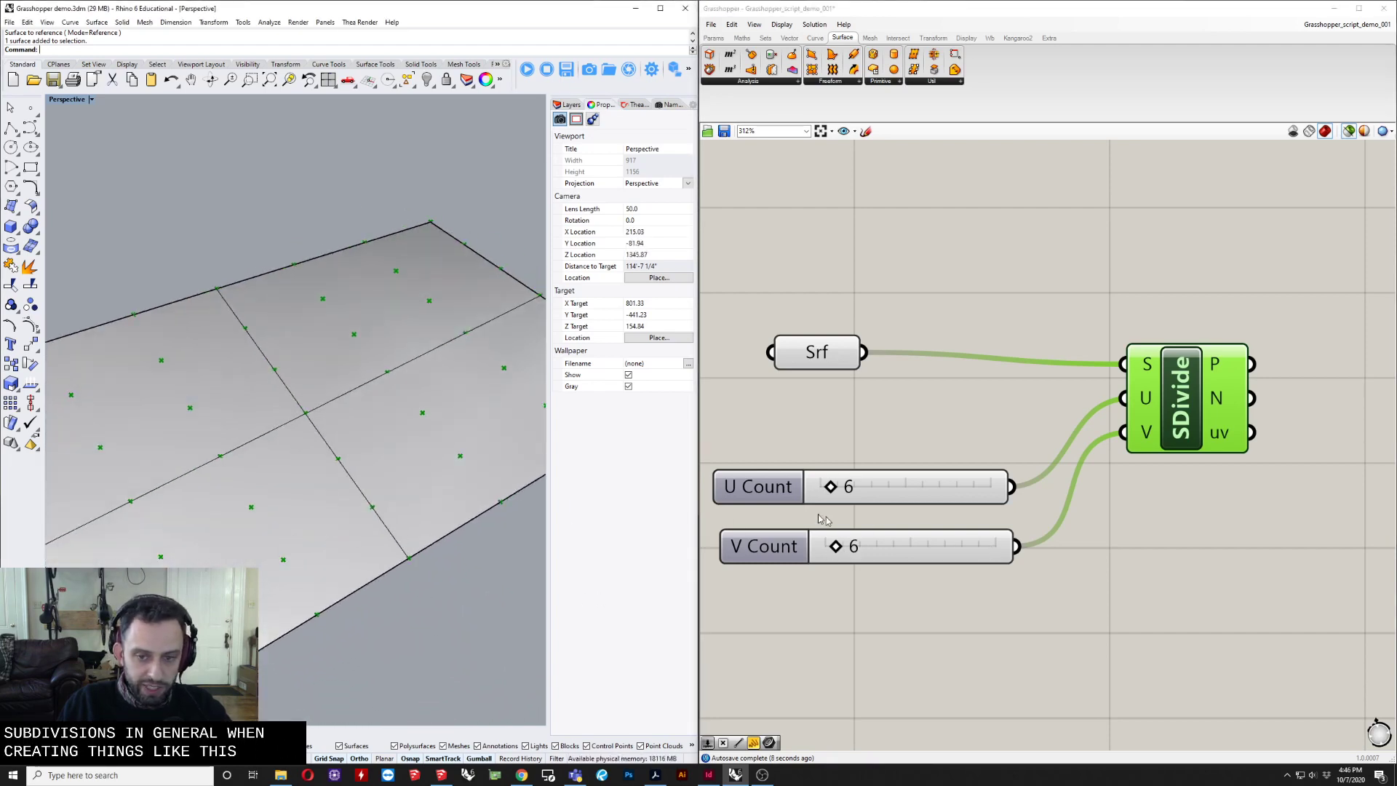
Set V Count to 5 and U Count to 6, checking the point grid on the surface.
drag(848, 549, 838, 551)
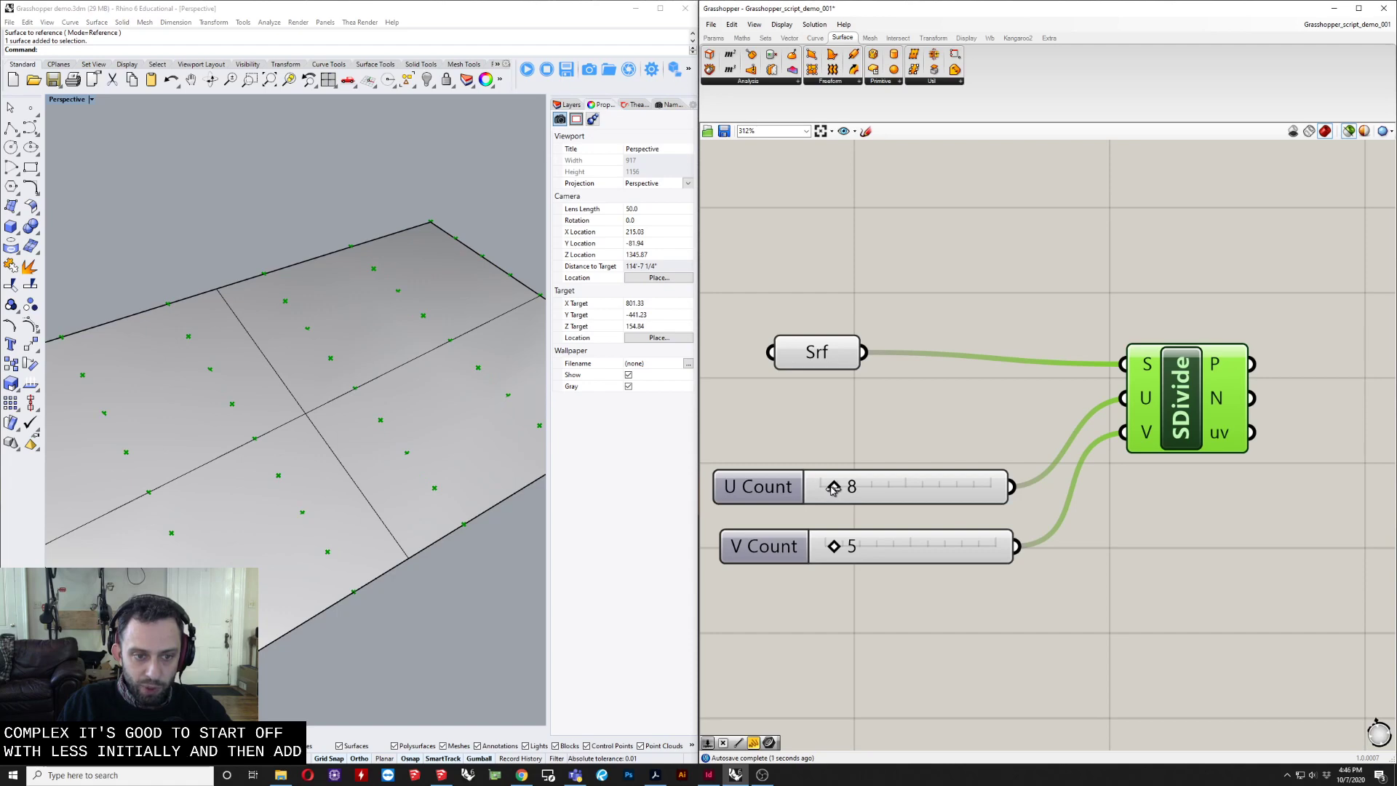
drag(834, 490, 832, 490)
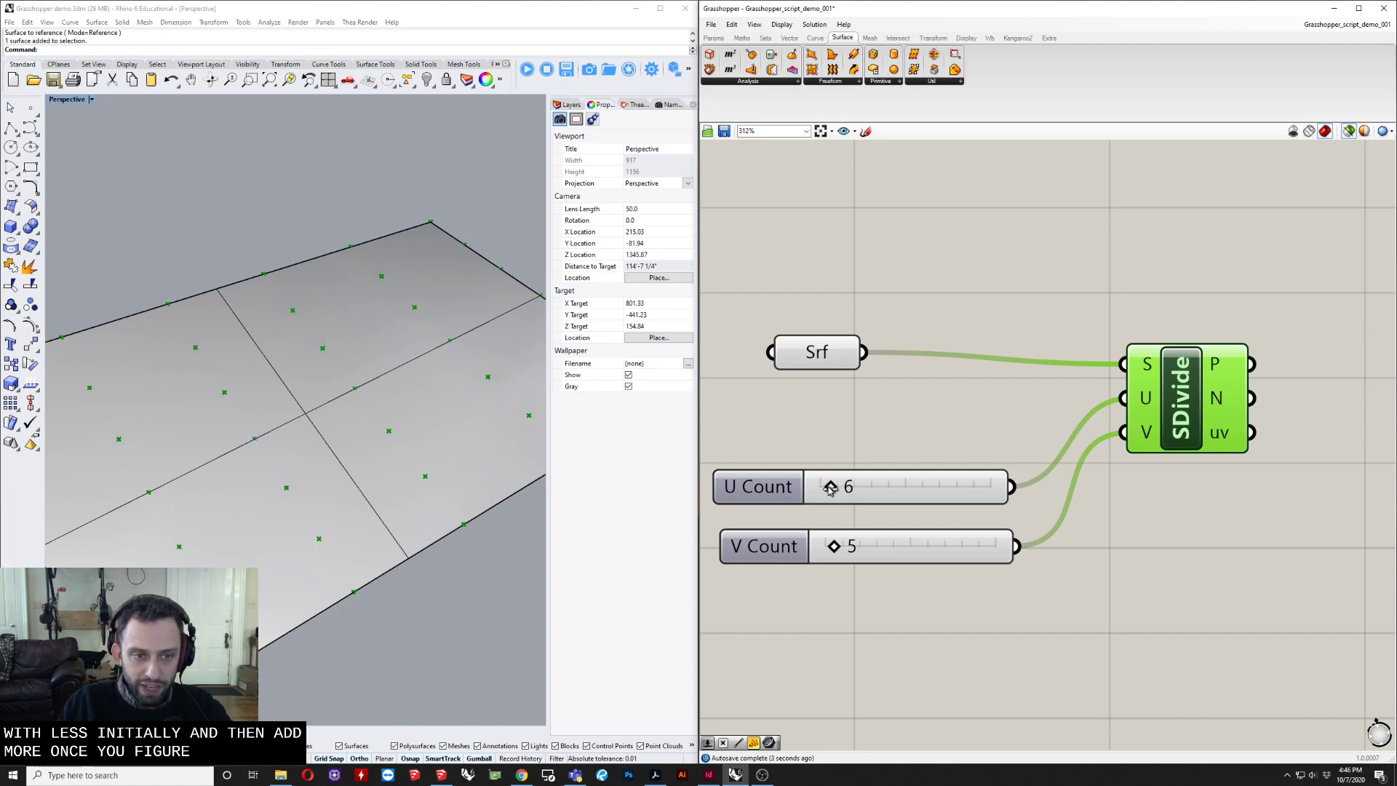
scroll(424, 518, down, 6)
right_drag(404, 534, 321, 524)
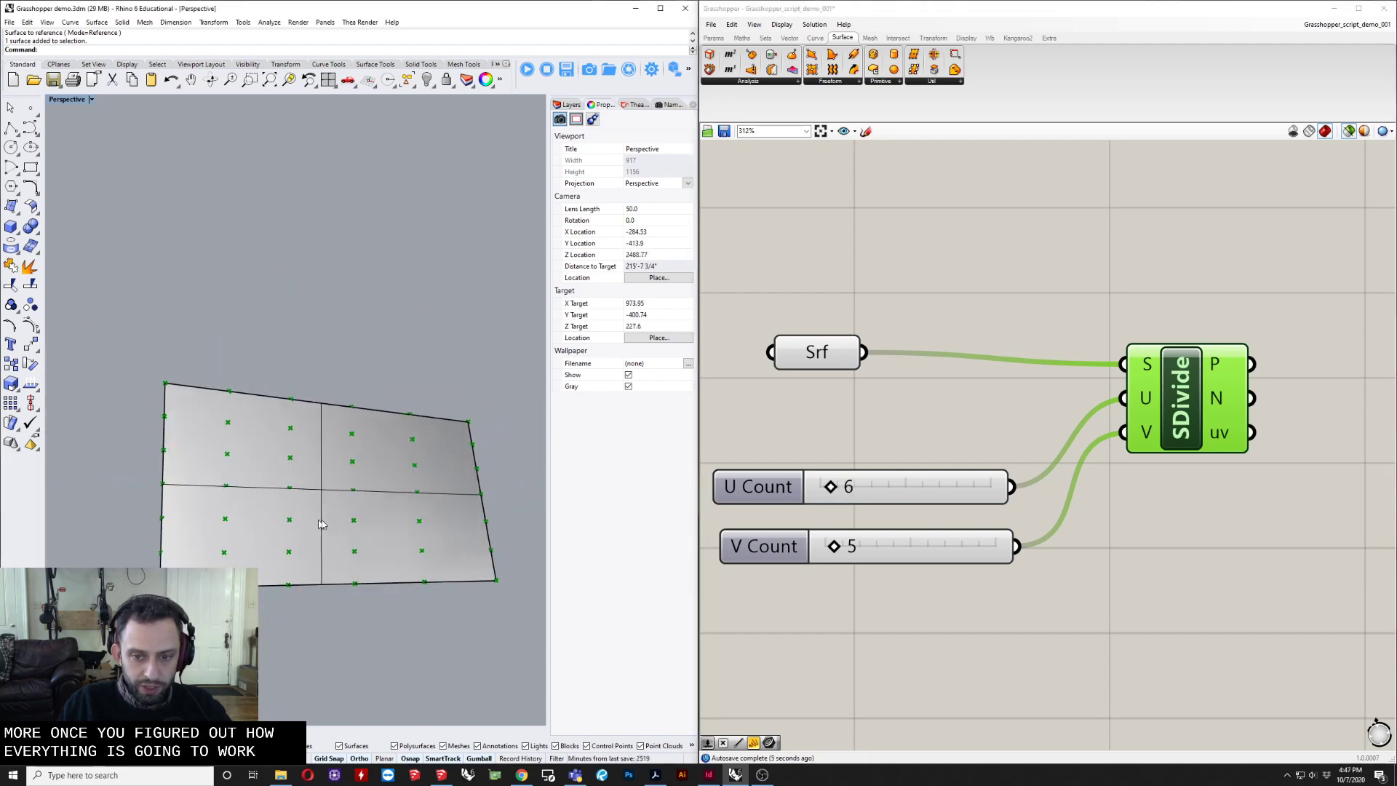
drag(829, 492, 832, 496)
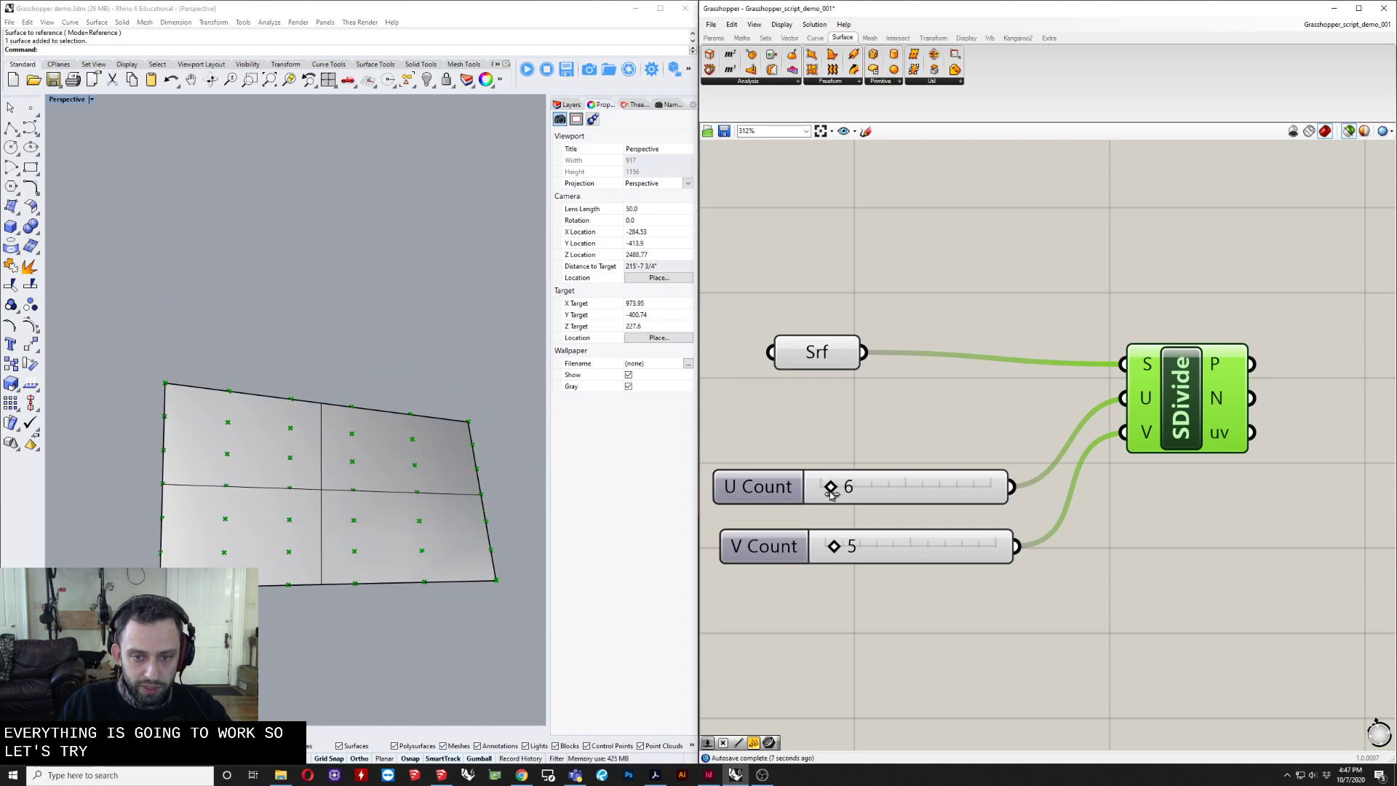
right_drag(368, 481, 370, 520)
scroll(789, 487, up, 4)
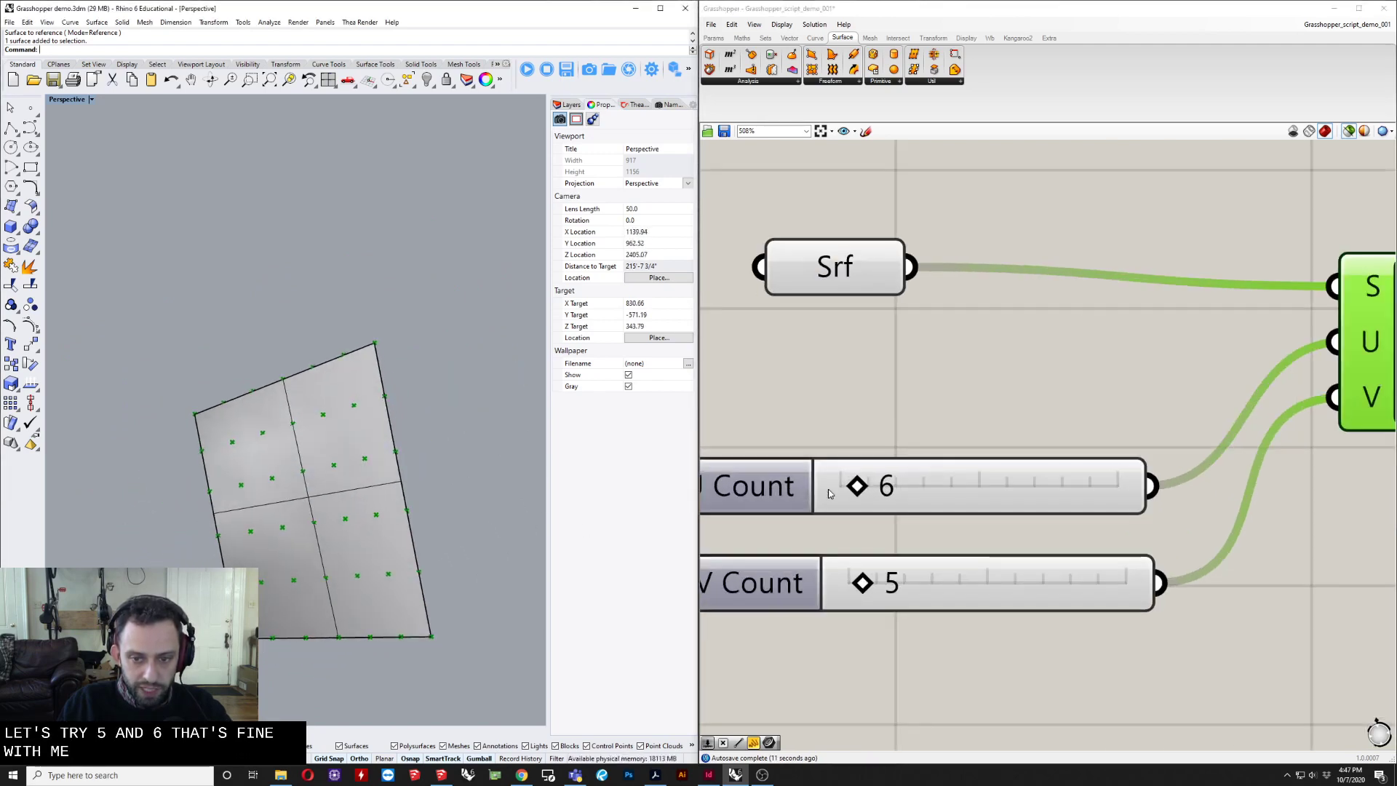
Set U Count to 4 for squarer divisions and check the point spacing on the surface.
drag(867, 485, 859, 488)
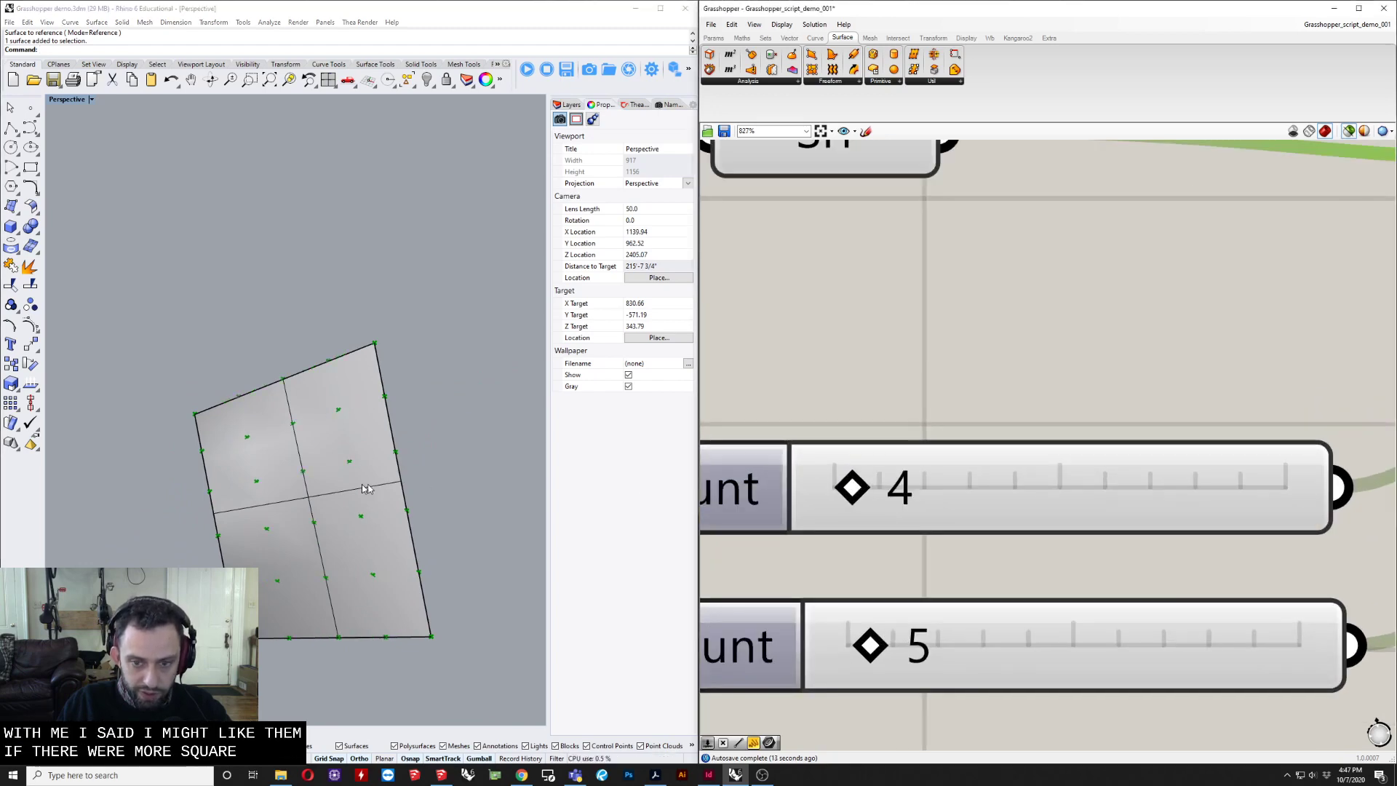
right_drag(367, 489, 337, 471)
scroll(318, 490, down, 10)
scroll(329, 495, up, 8)
scroll(1004, 355, down, 6)
right_drag(1189, 387, 979, 405)
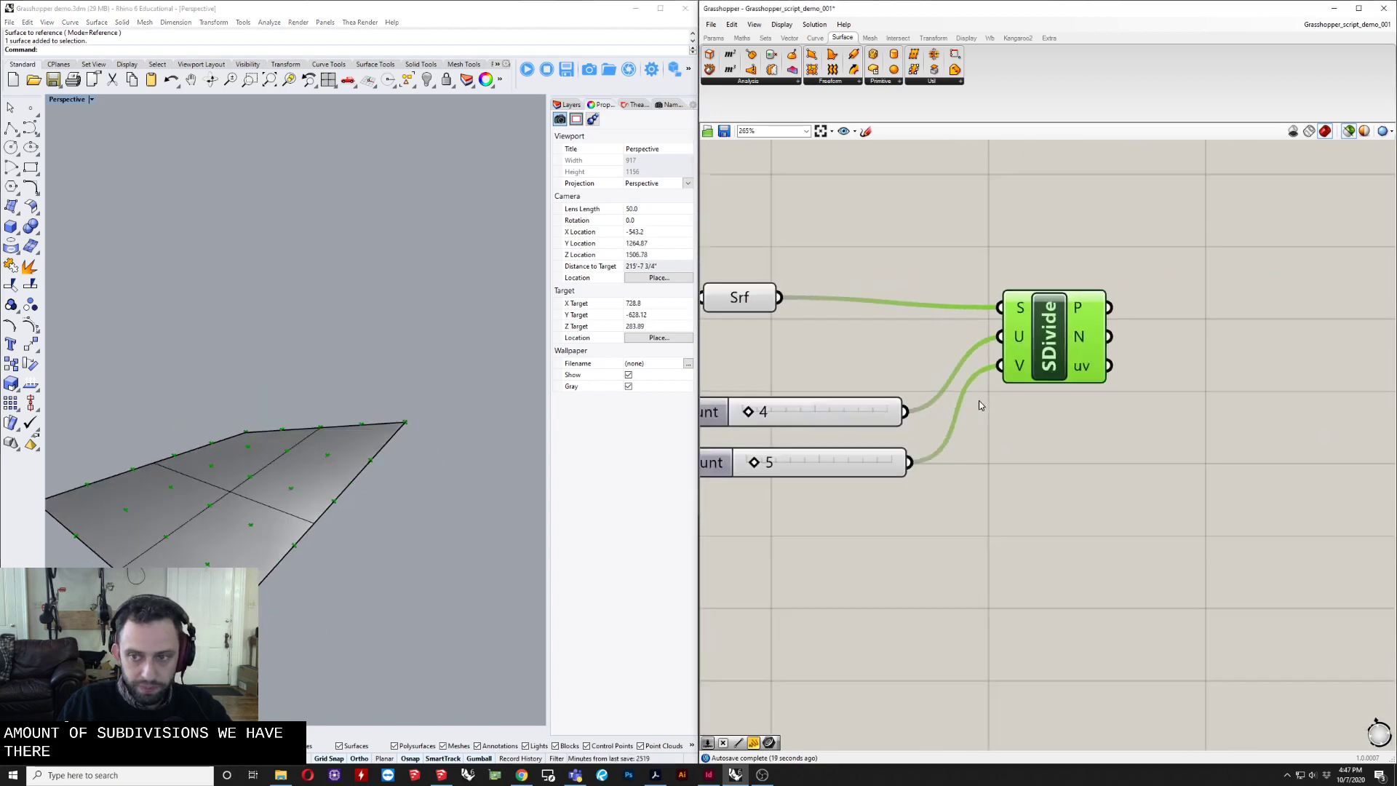
Add an Evaluate Surface component below Divide Surface, using the older truss script as reference.
scroll(979, 405, down, 5)
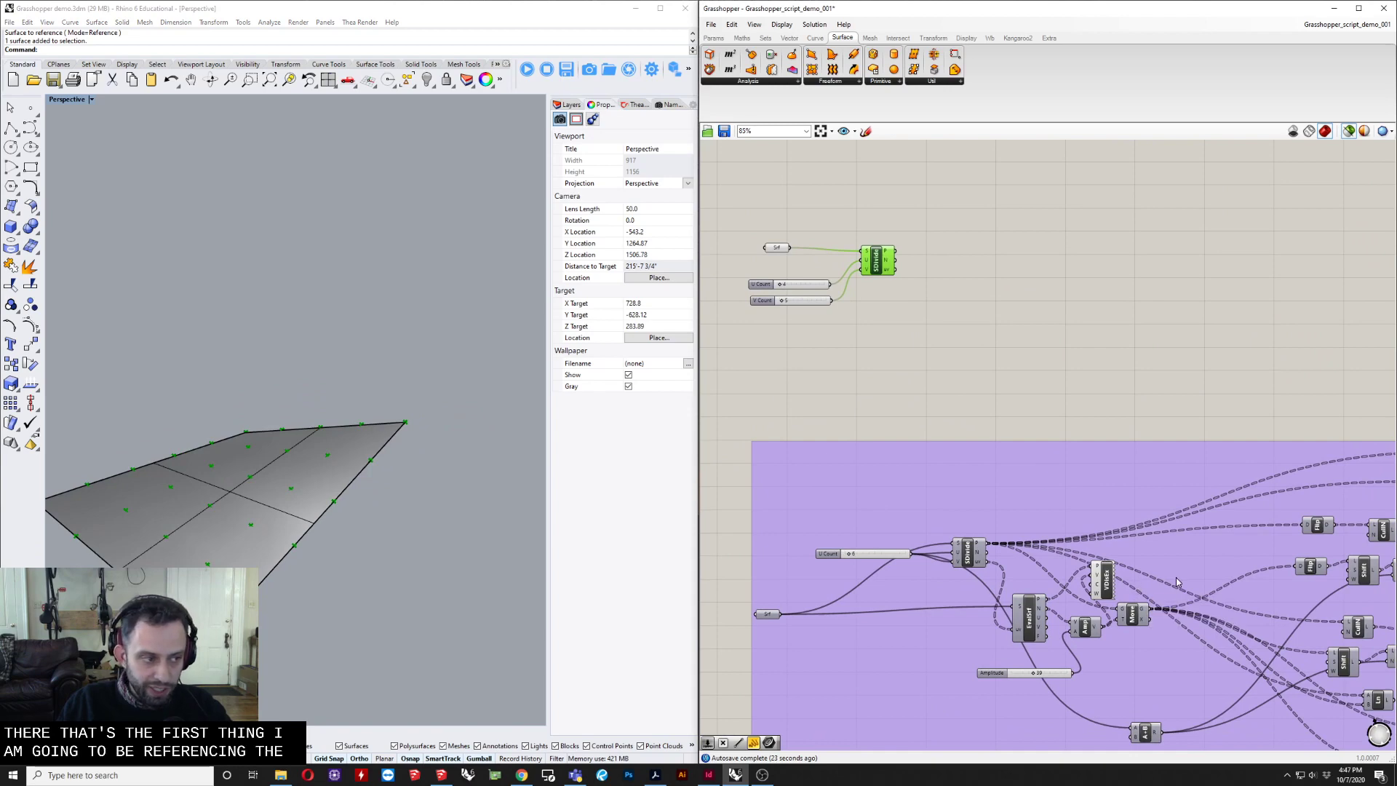
right_drag(989, 399, 977, 432)
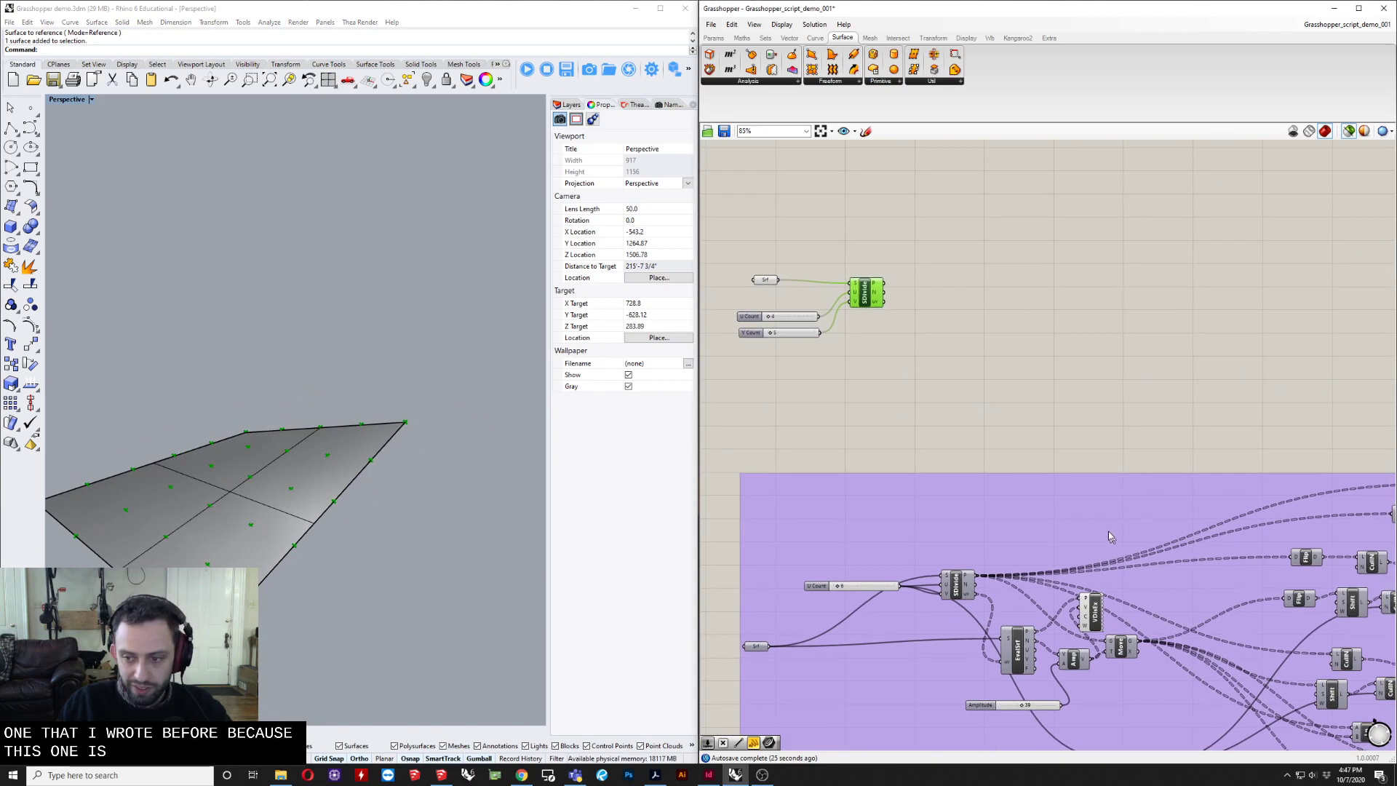
right_drag(1107, 530, 1076, 535)
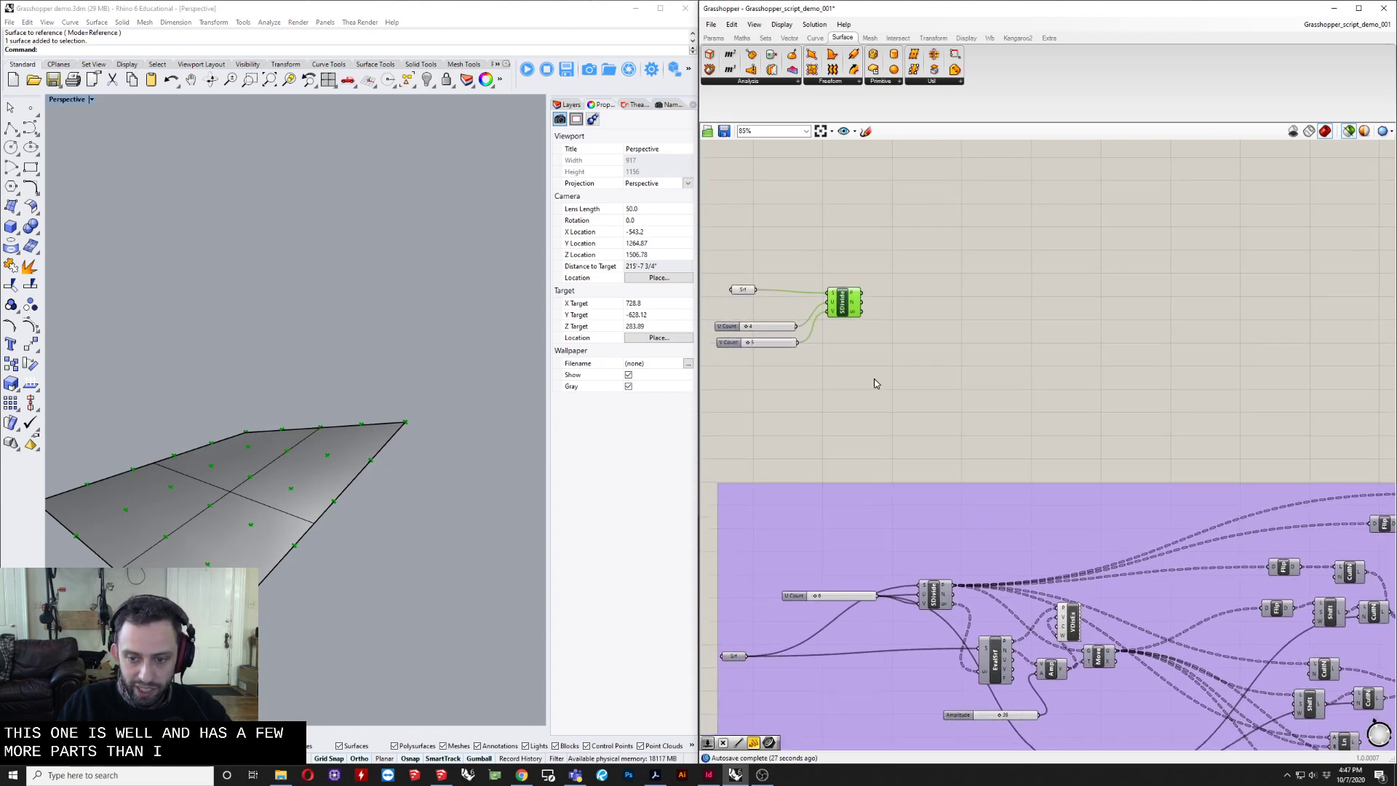
scroll(890, 320, up, 3)
double_click(902, 395)
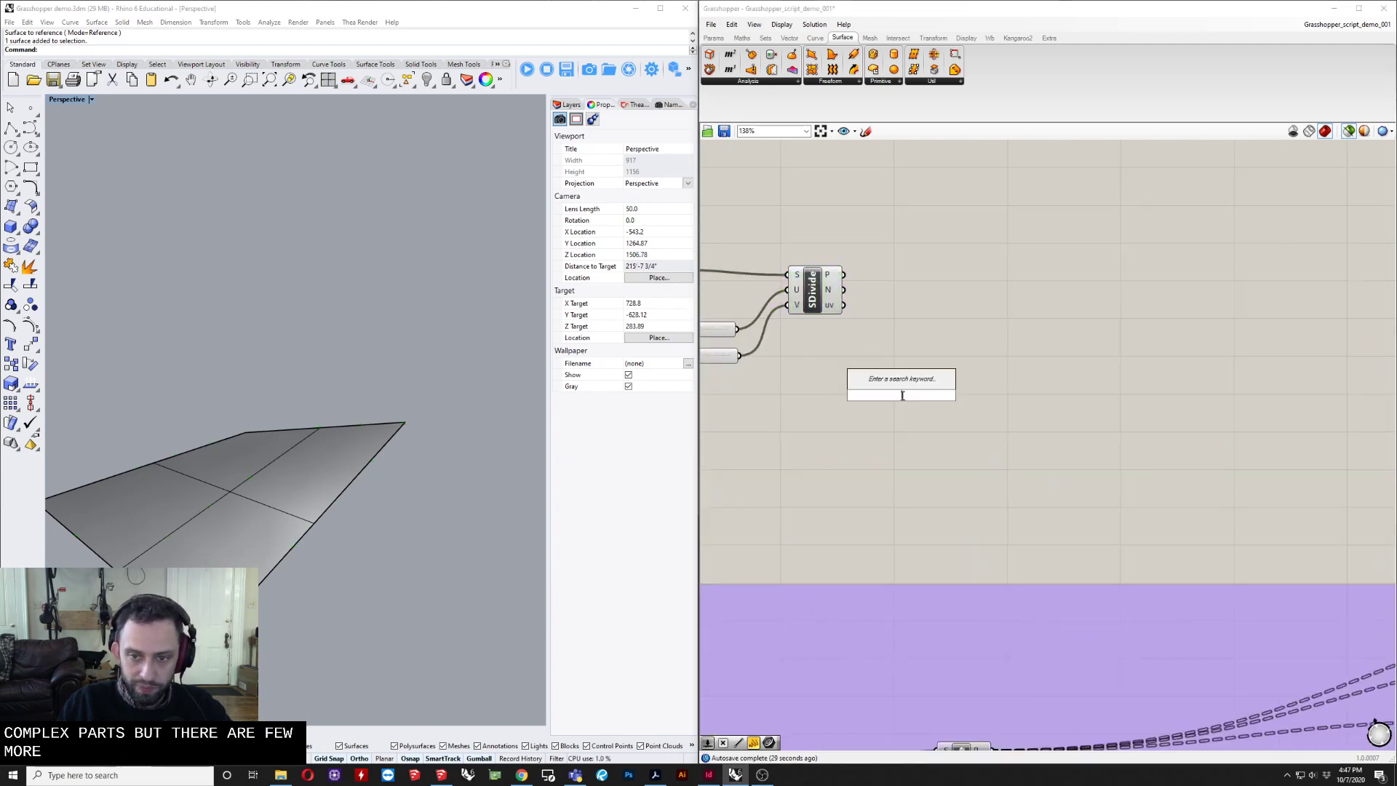
text(s)
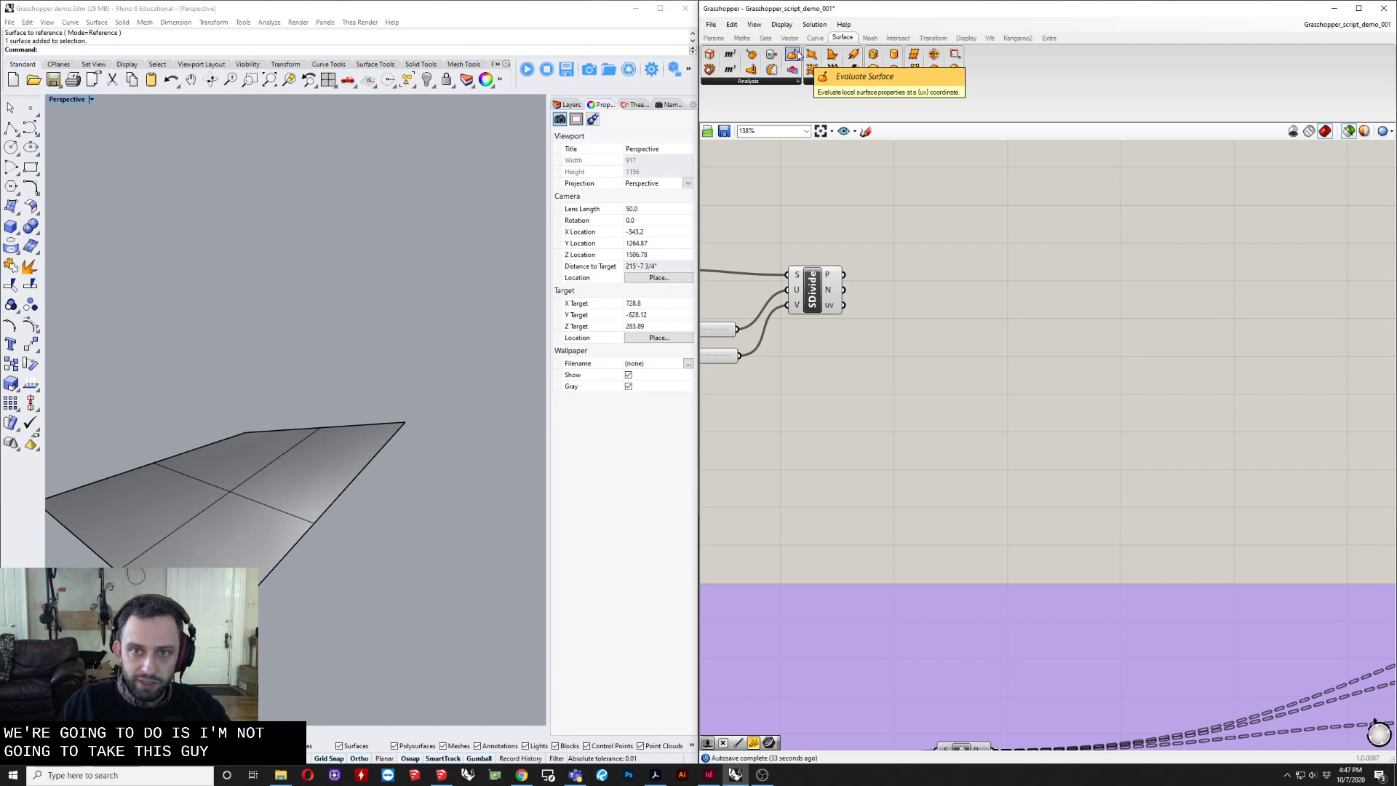
drag(795, 55, 898, 402)
right_drag(855, 415, 957, 419)
drag(998, 406, 973, 446)
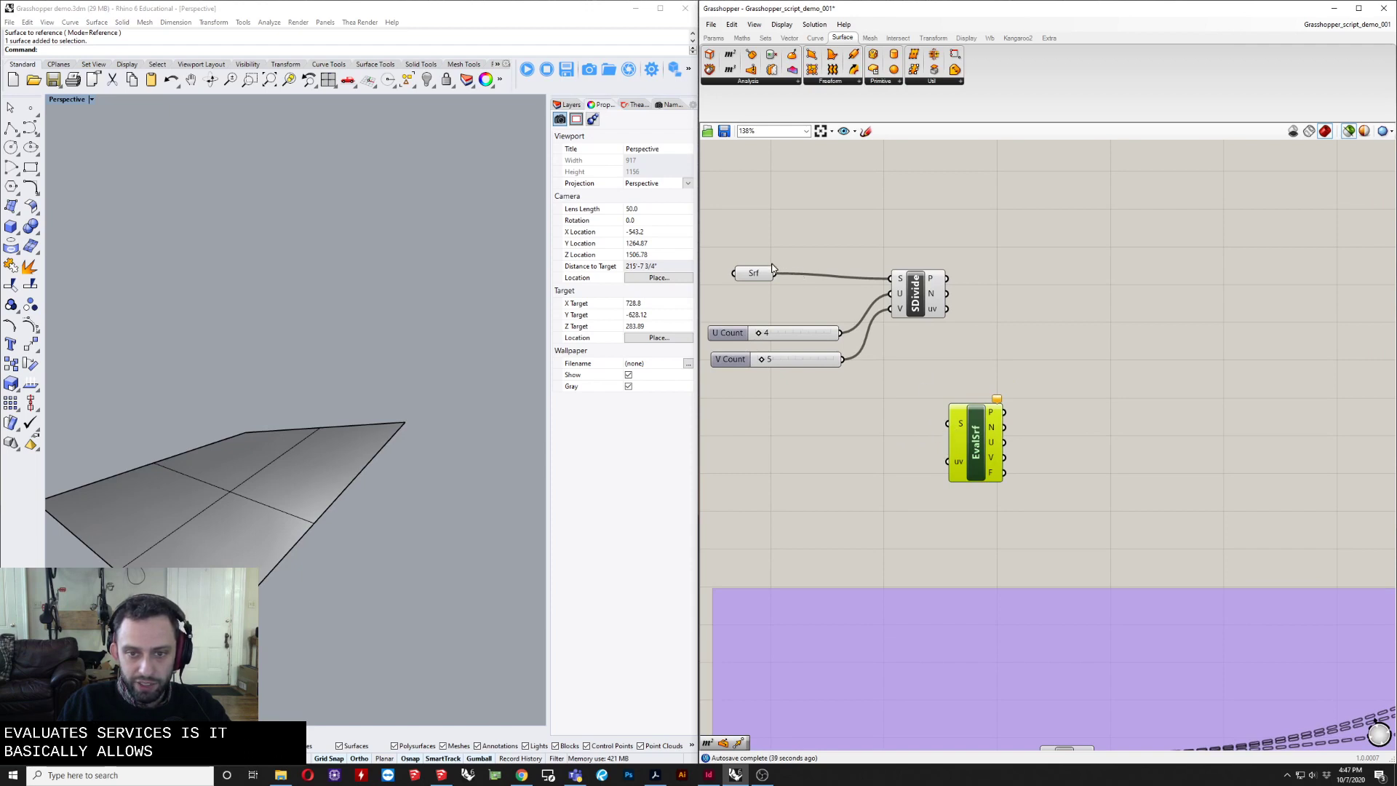
Connect the Surface parameter to the S input of Evaluate Surface.
drag(875, 288, 943, 328)
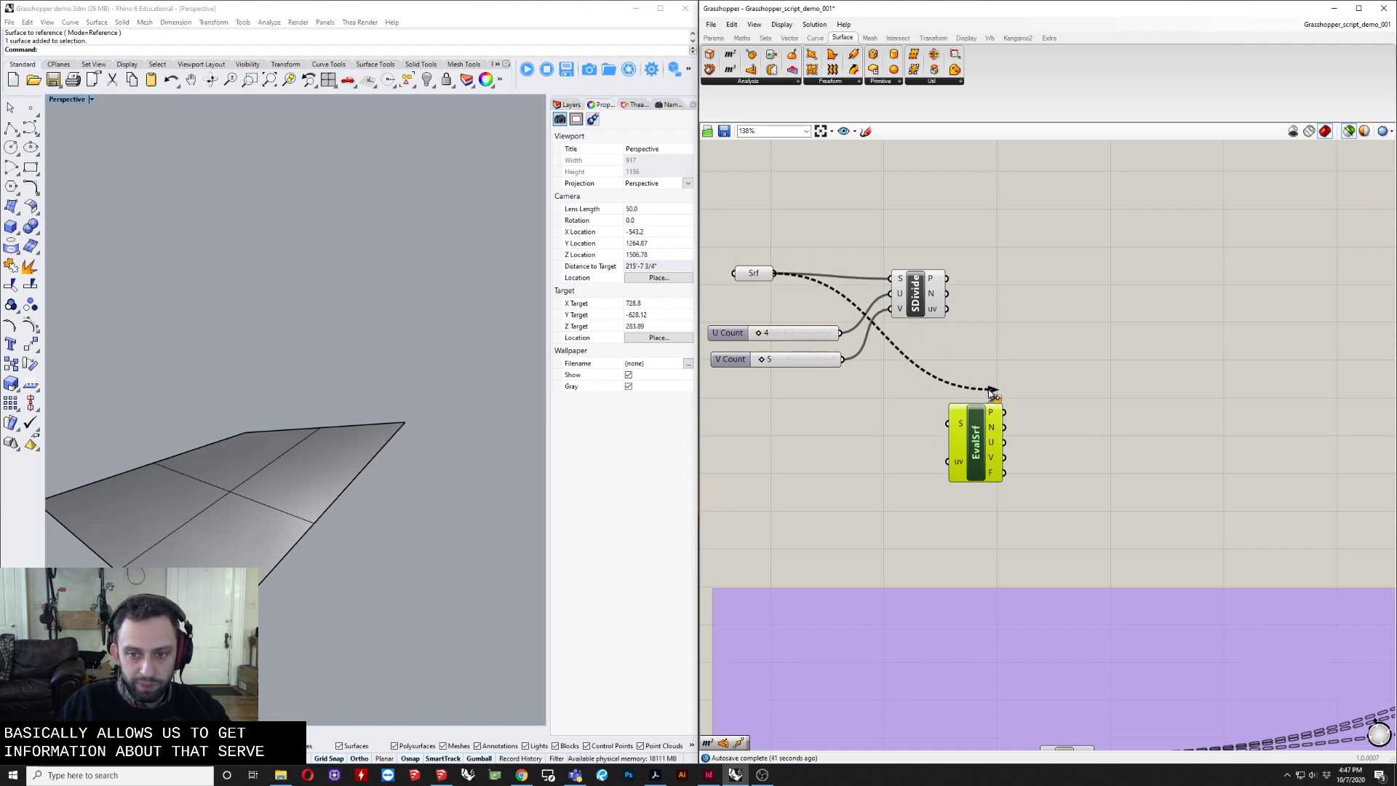
drag(993, 393, 949, 424)
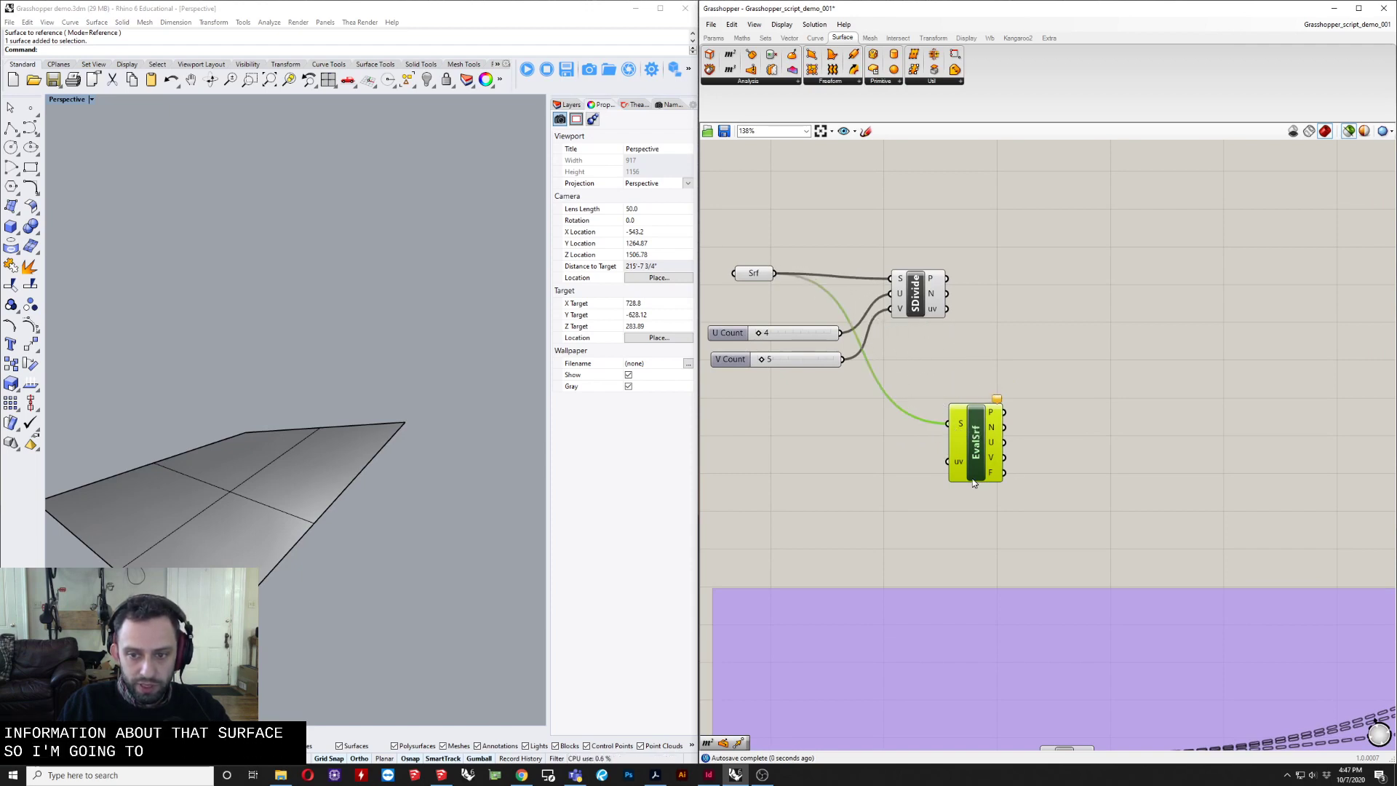
scroll(917, 442, up, 2)
mouse_move(900, 431)
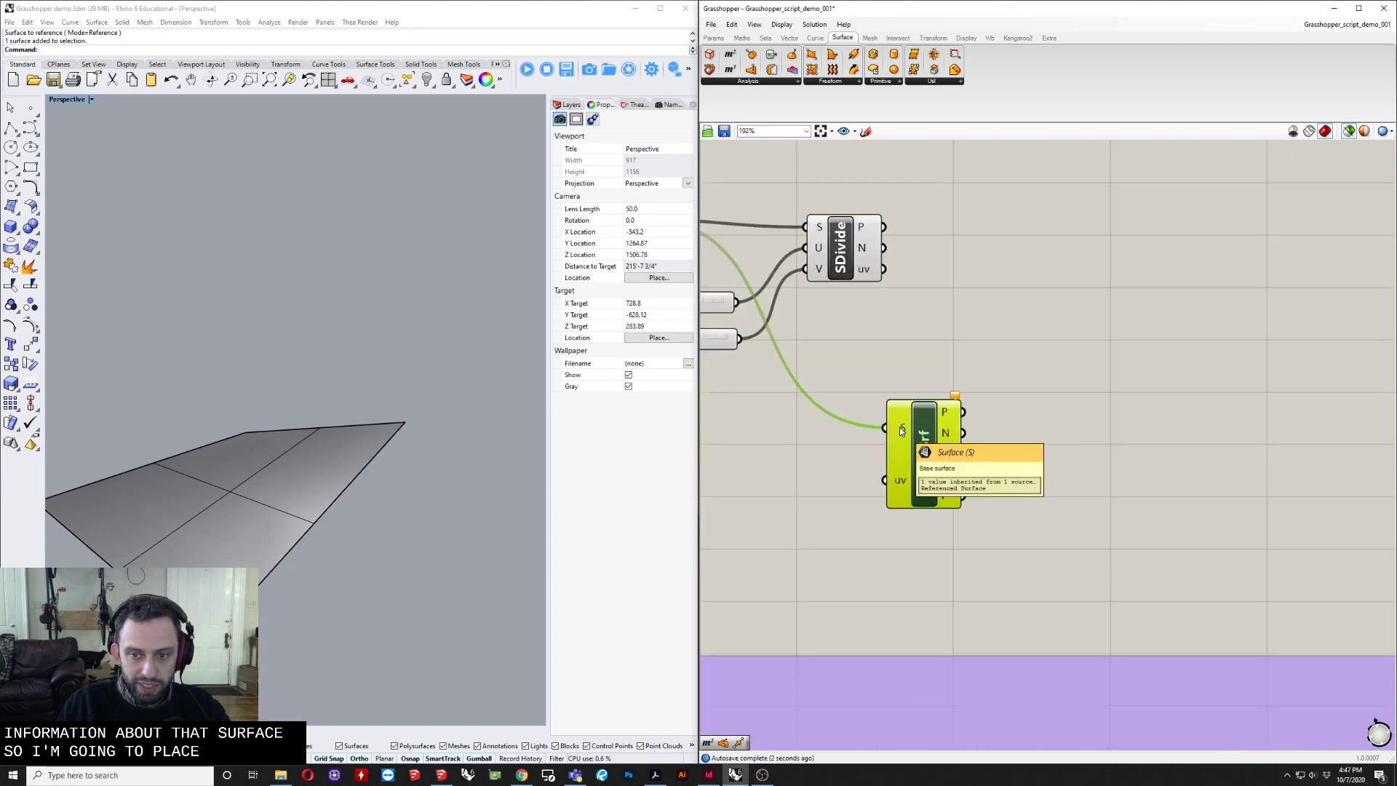
Connect the uv output of Divide Surface to the uv input of Evaluate Surface.
right_drag(823, 312, 874, 273)
scroll(867, 326, down, 2)
scroll(888, 268, down, 2)
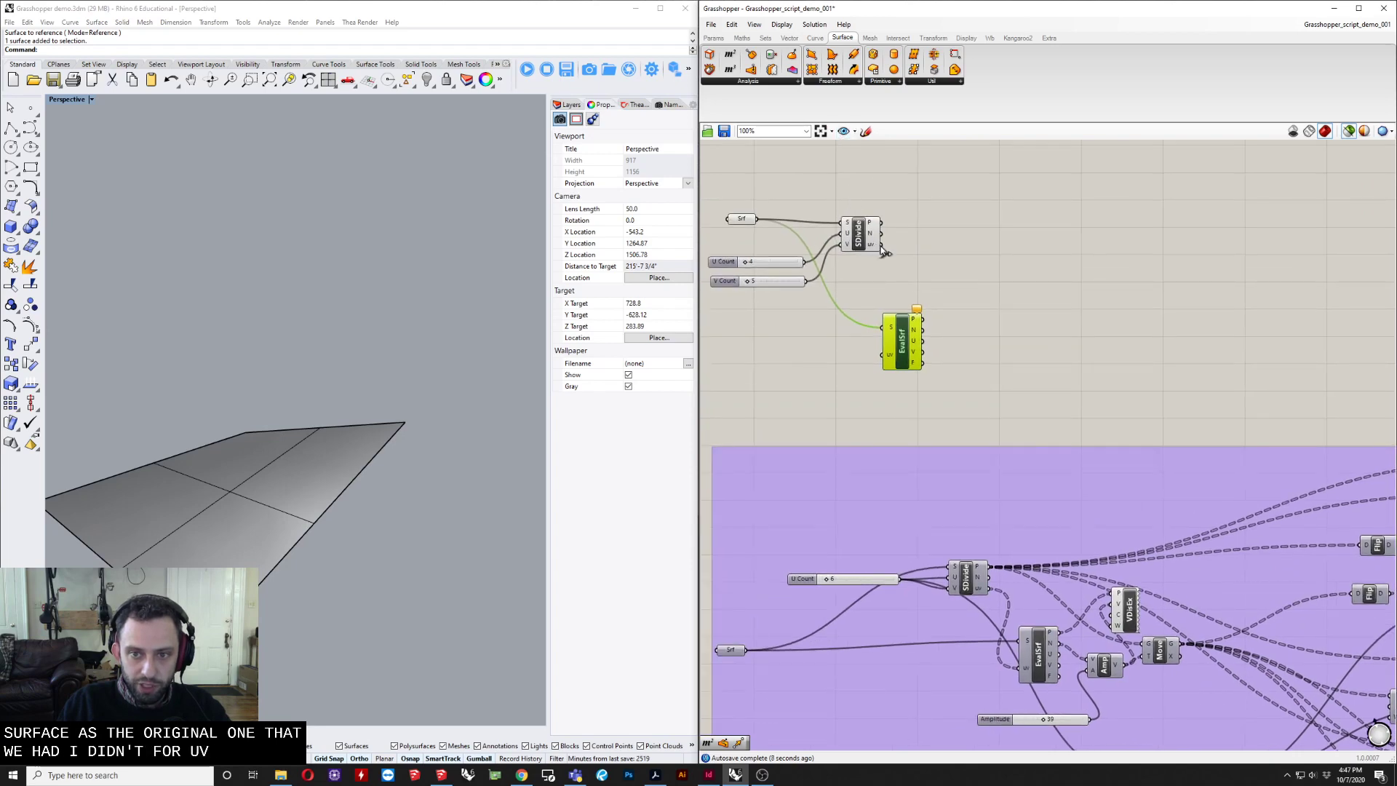
scroll(866, 230, up, 3)
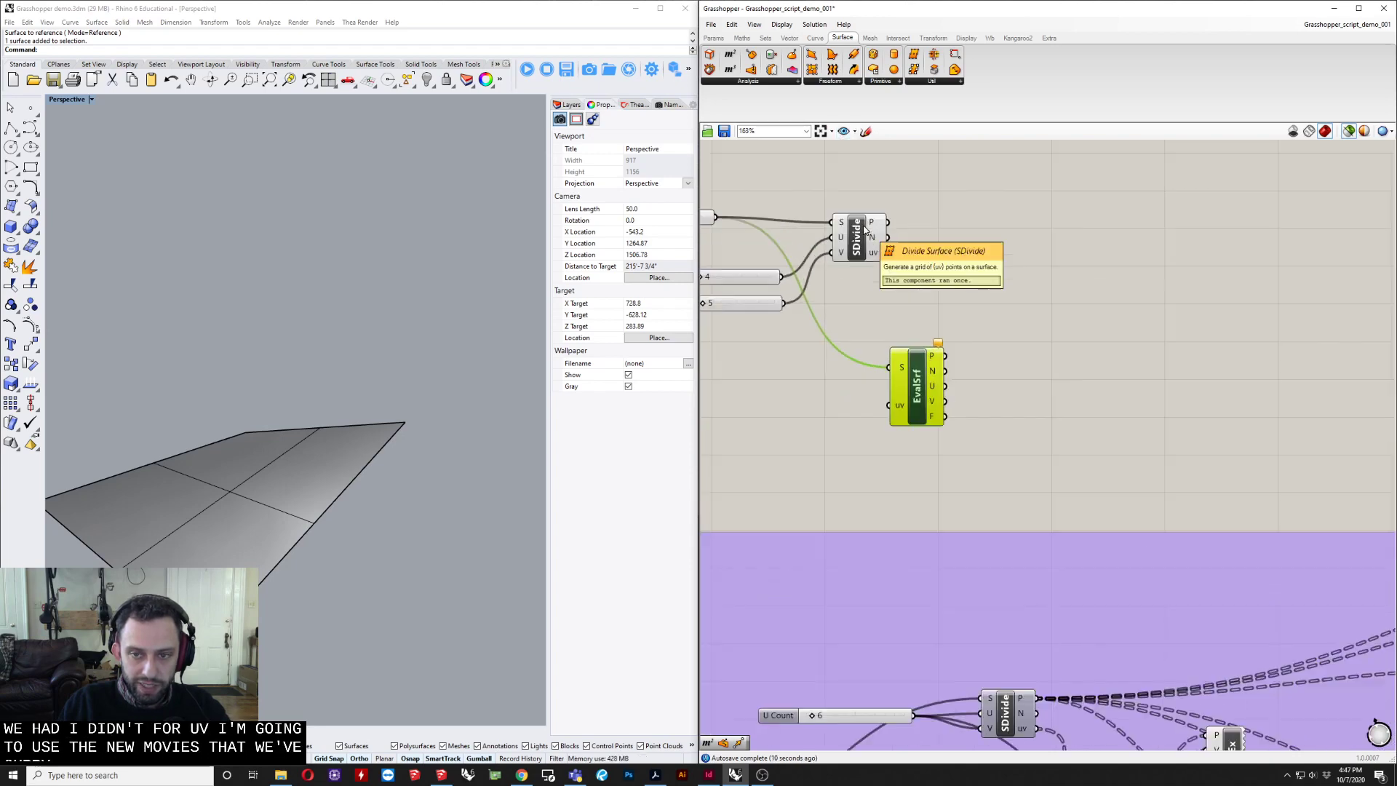
click(867, 233)
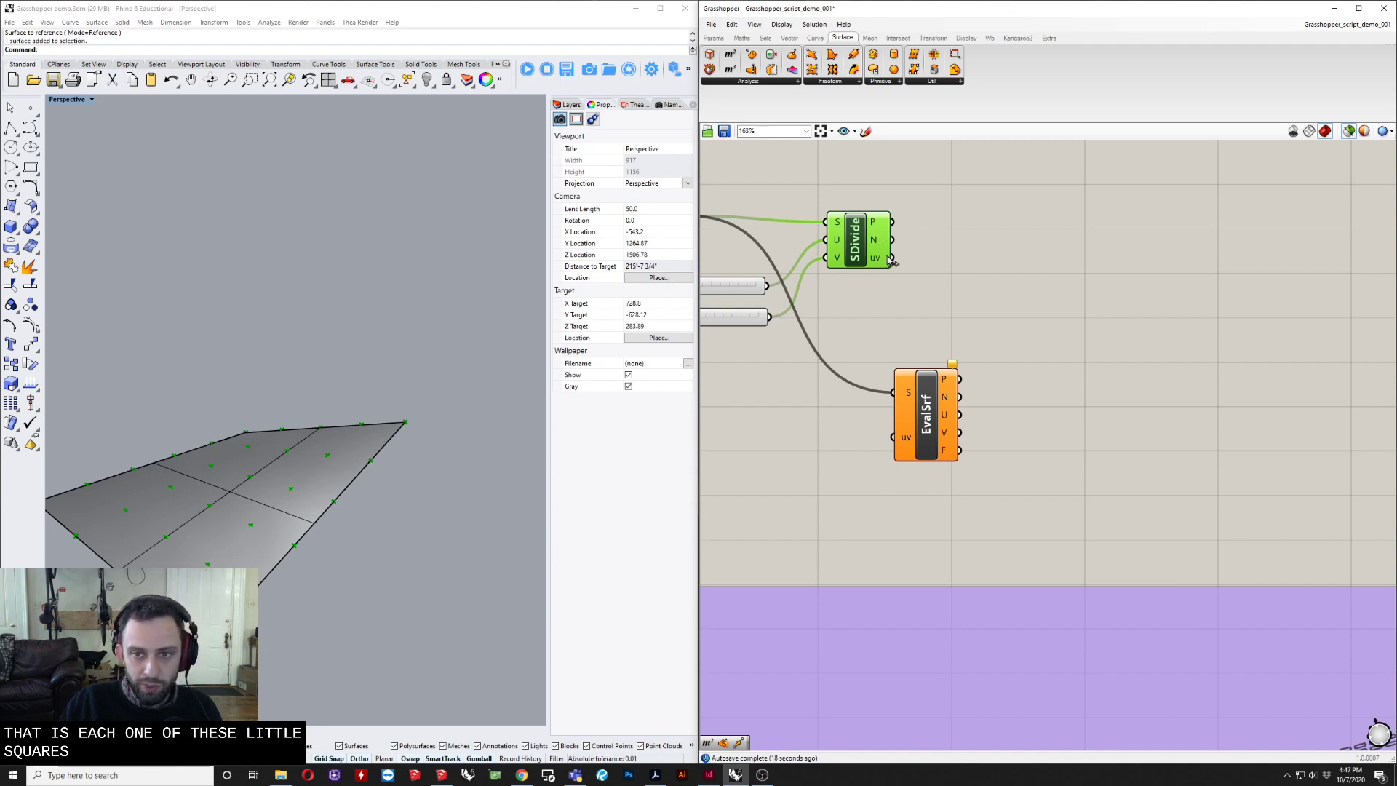
drag(923, 294, 936, 392)
scroll(939, 333, down, 3)
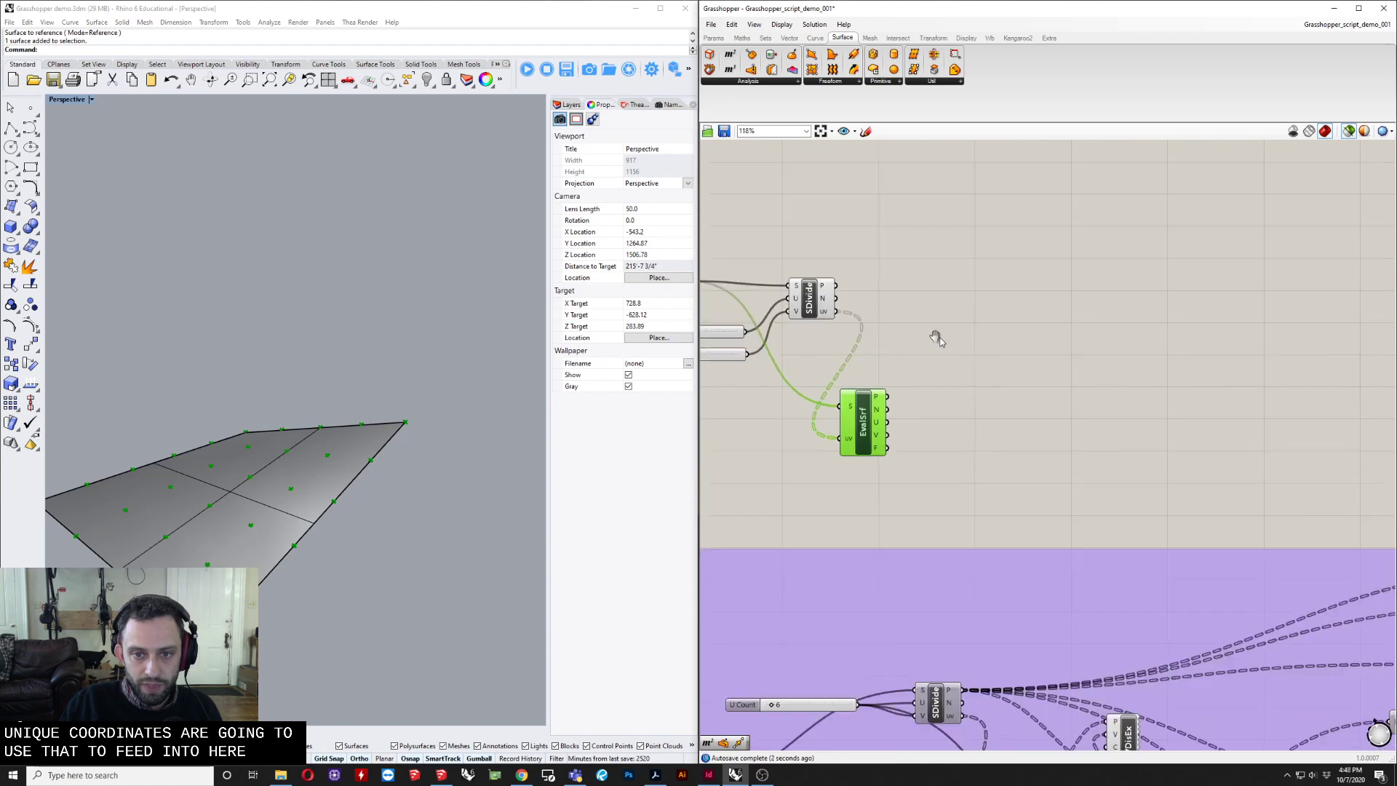
right_drag(936, 337, 917, 268)
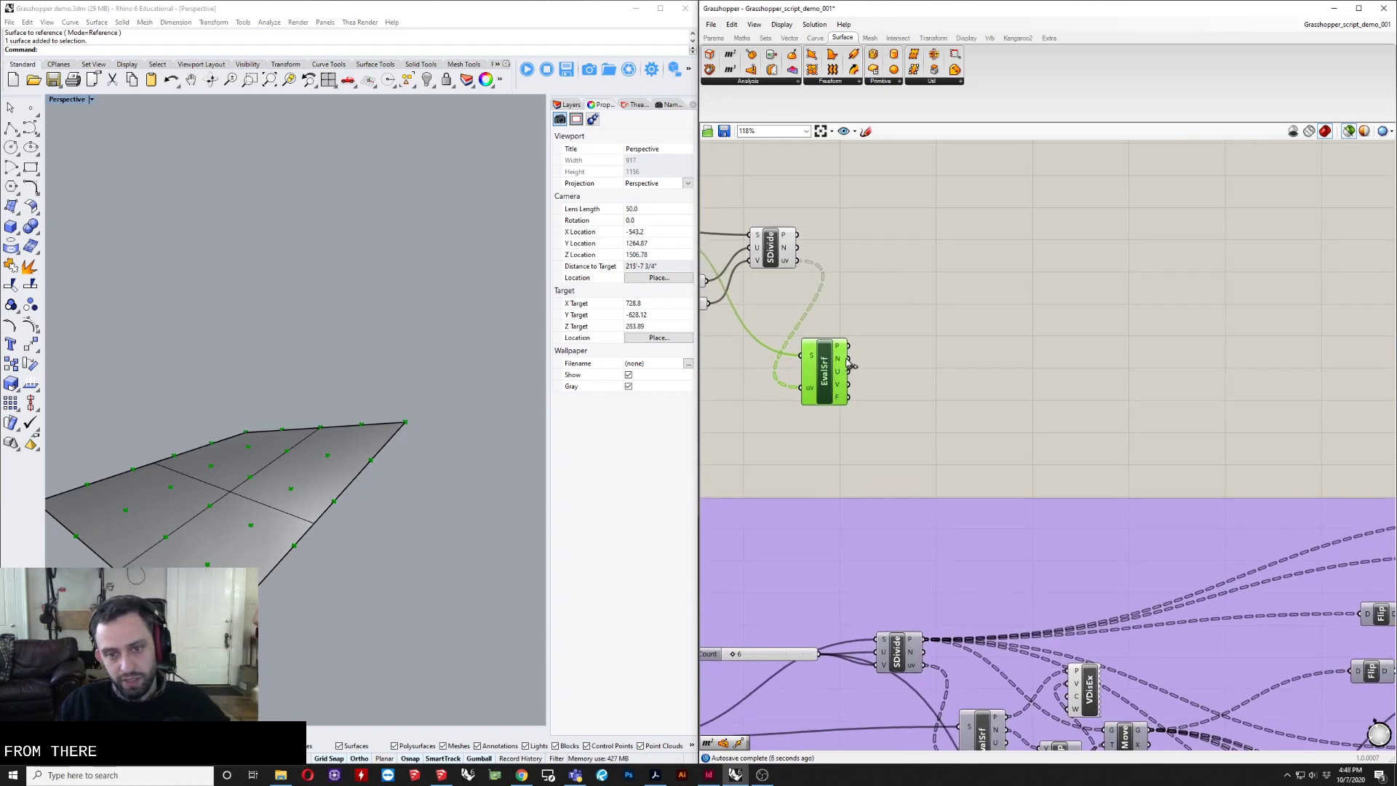
Inspect the Normal output of the Evaluate Surface component.
scroll(848, 361, up, 5)
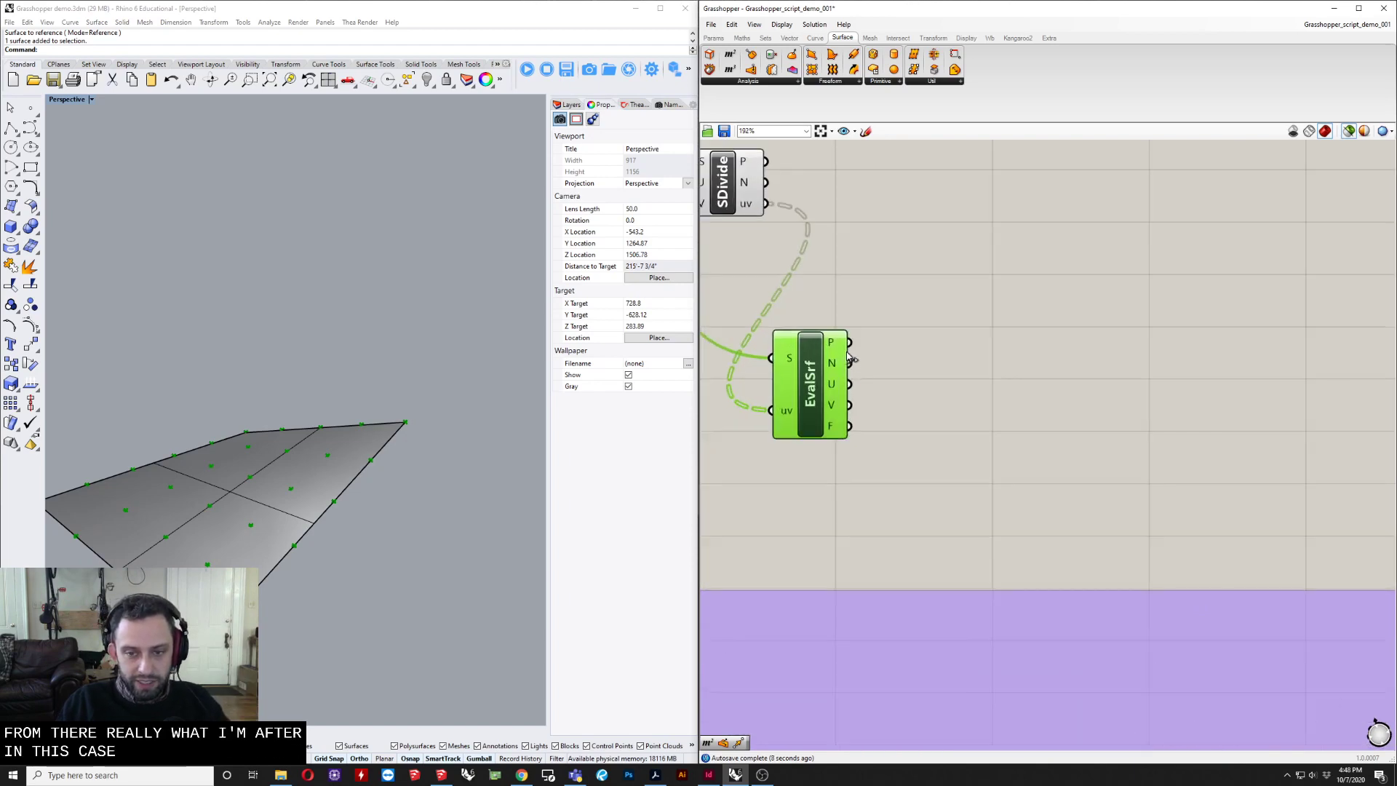
mouse_move(842, 374)
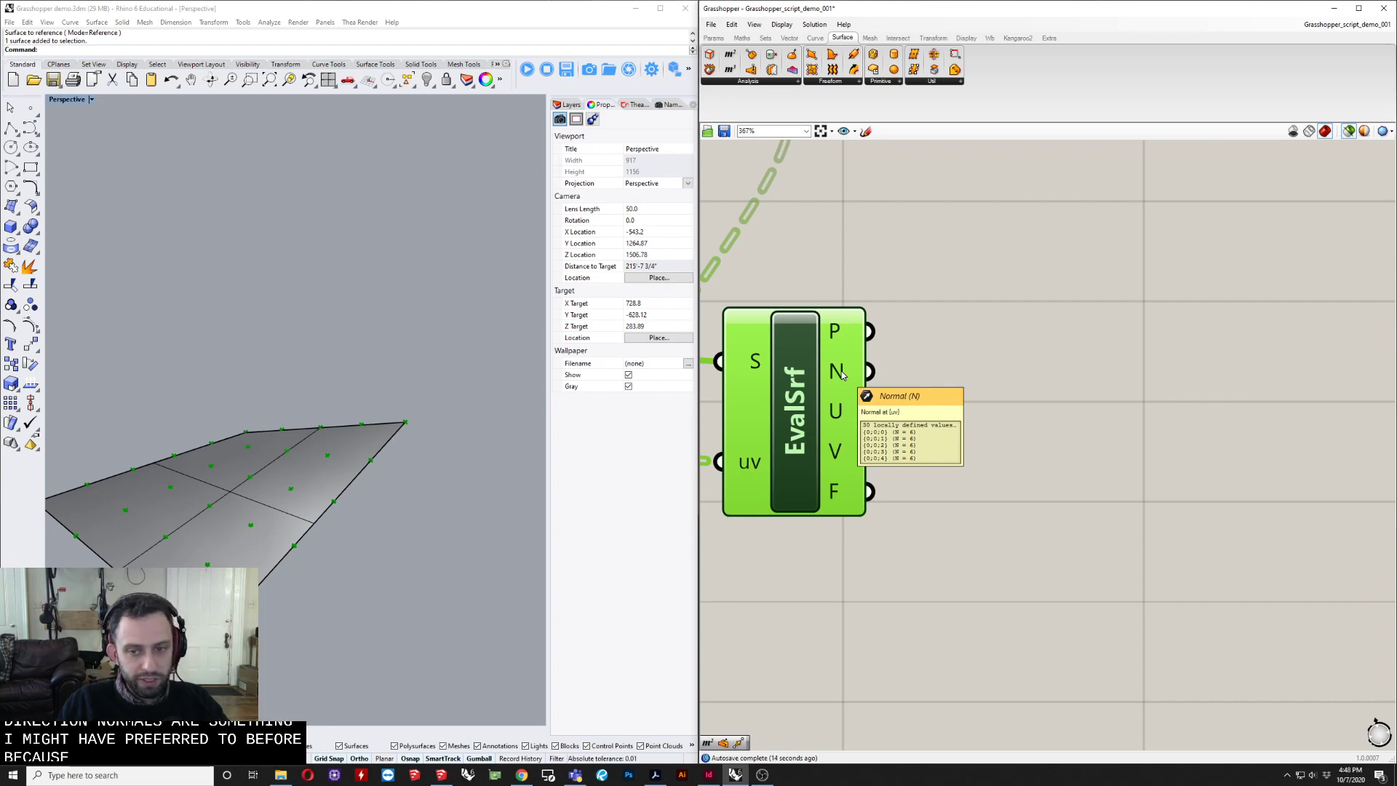
scroll(842, 374, down, 2)
scroll(907, 432, down, 2)
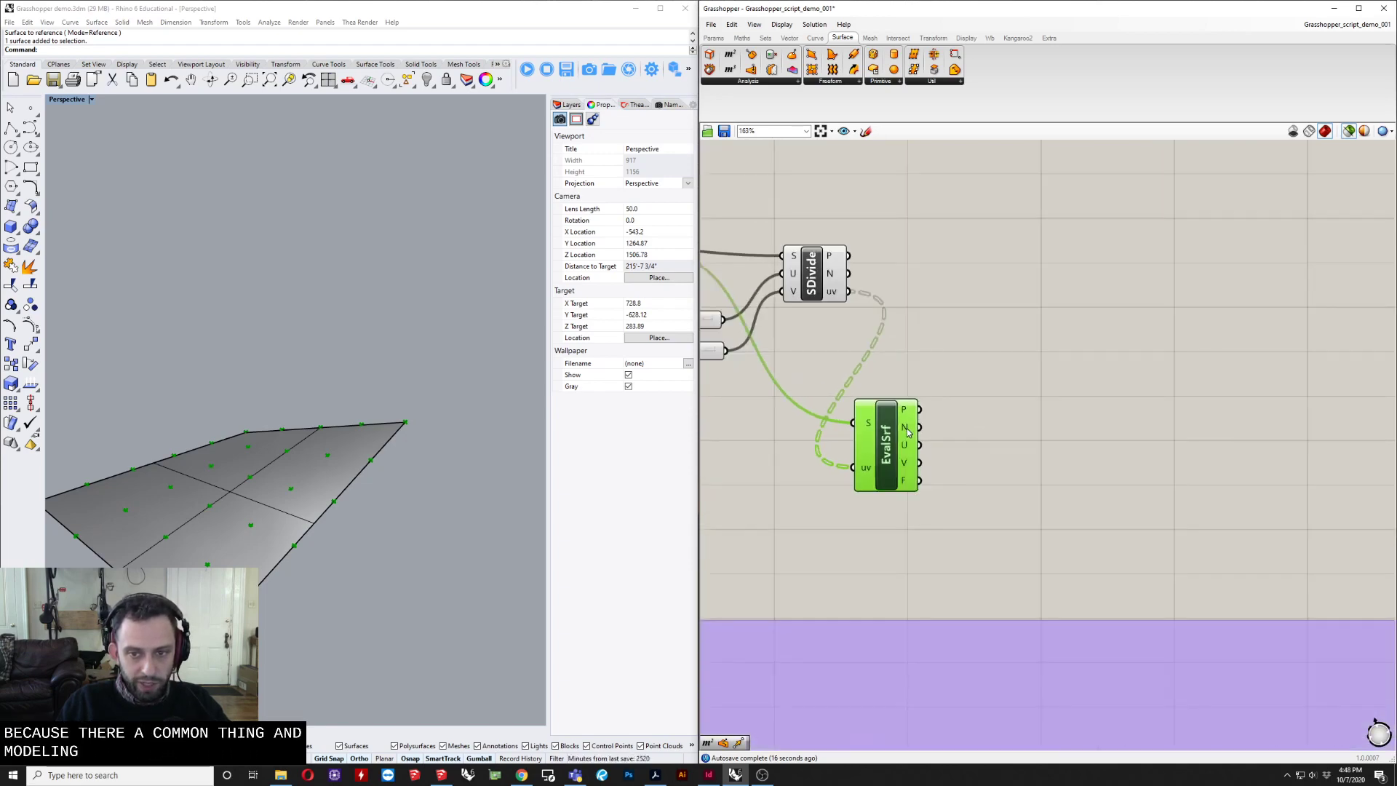
right_drag(1001, 470, 979, 450)
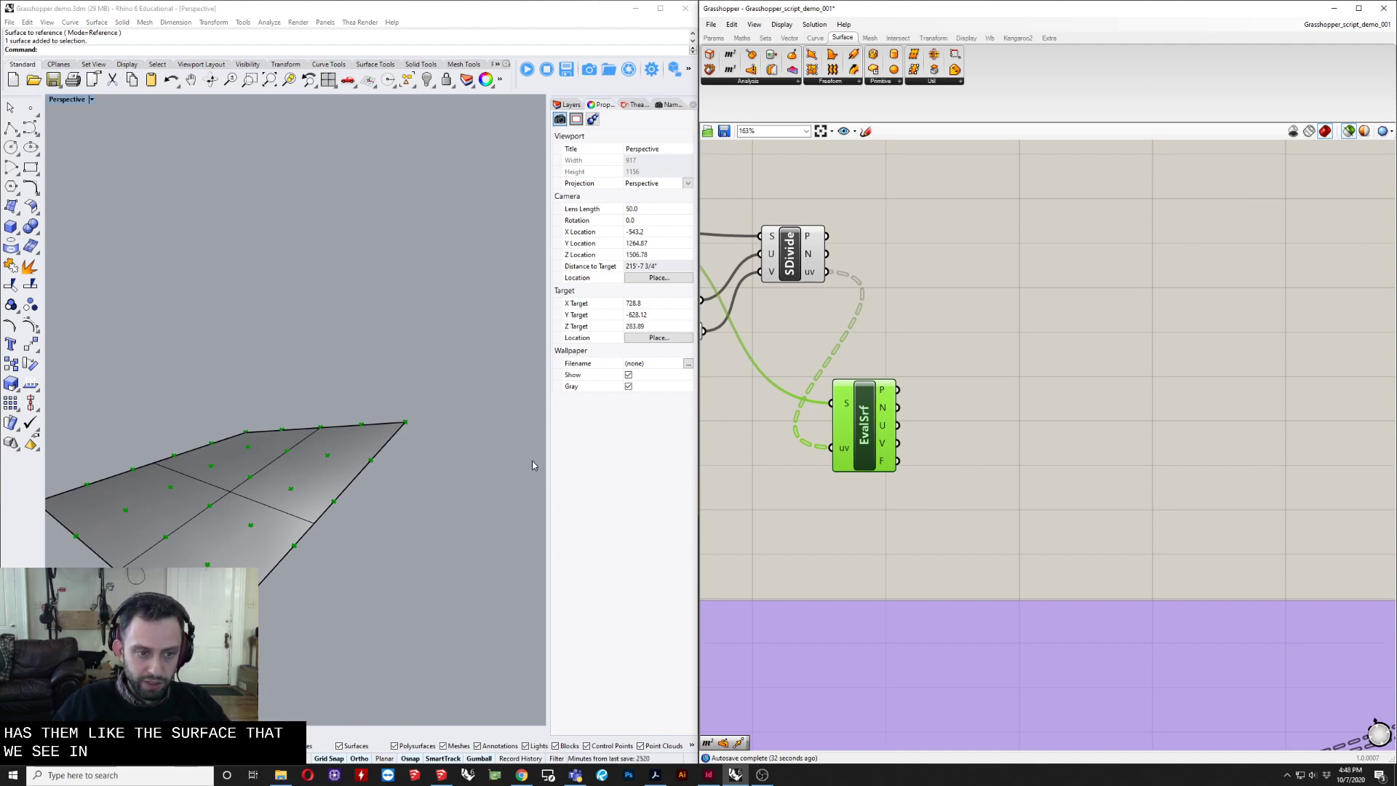
Set the Shaded display mode's backface settings to a single red color for all backfaces.
right_drag(532, 466, 318, 568)
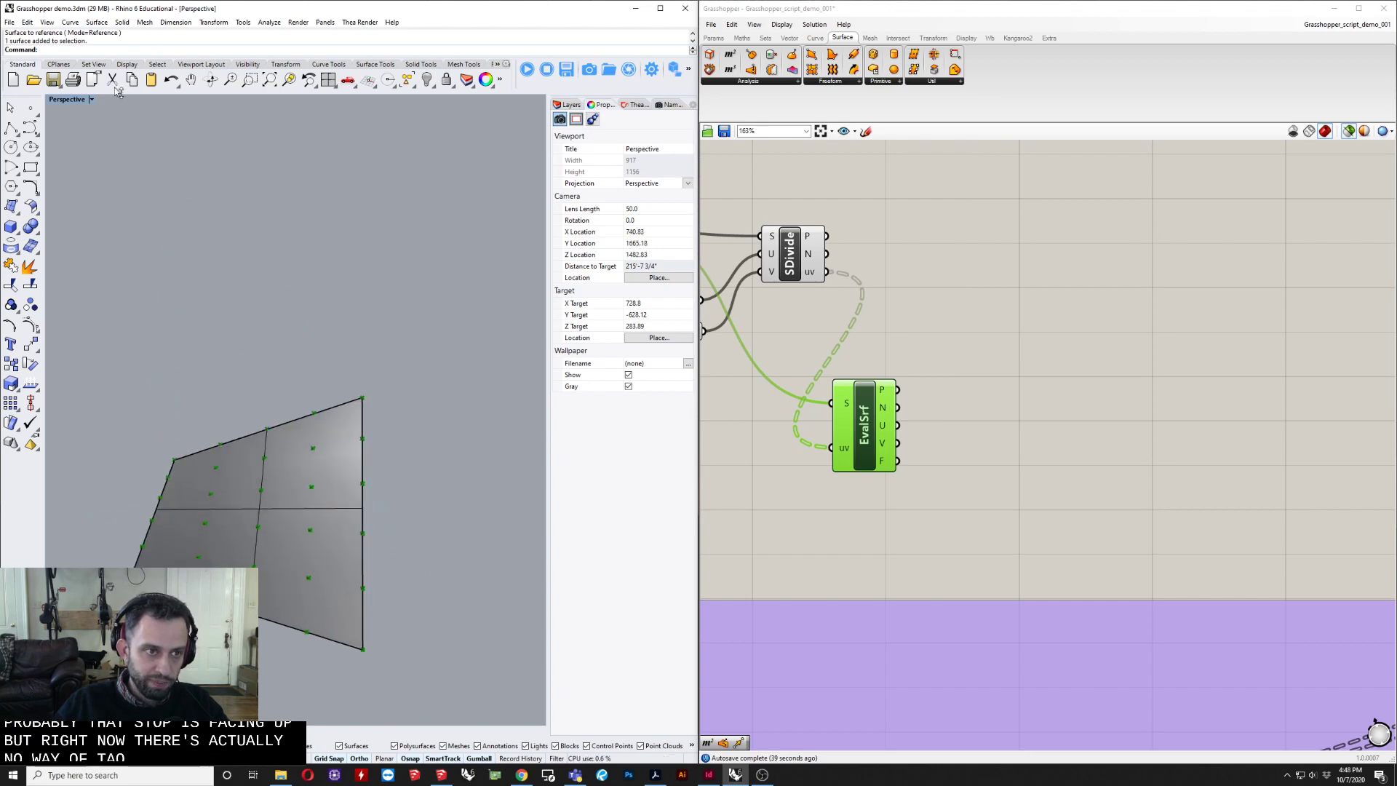
click(65, 99)
click(102, 478)
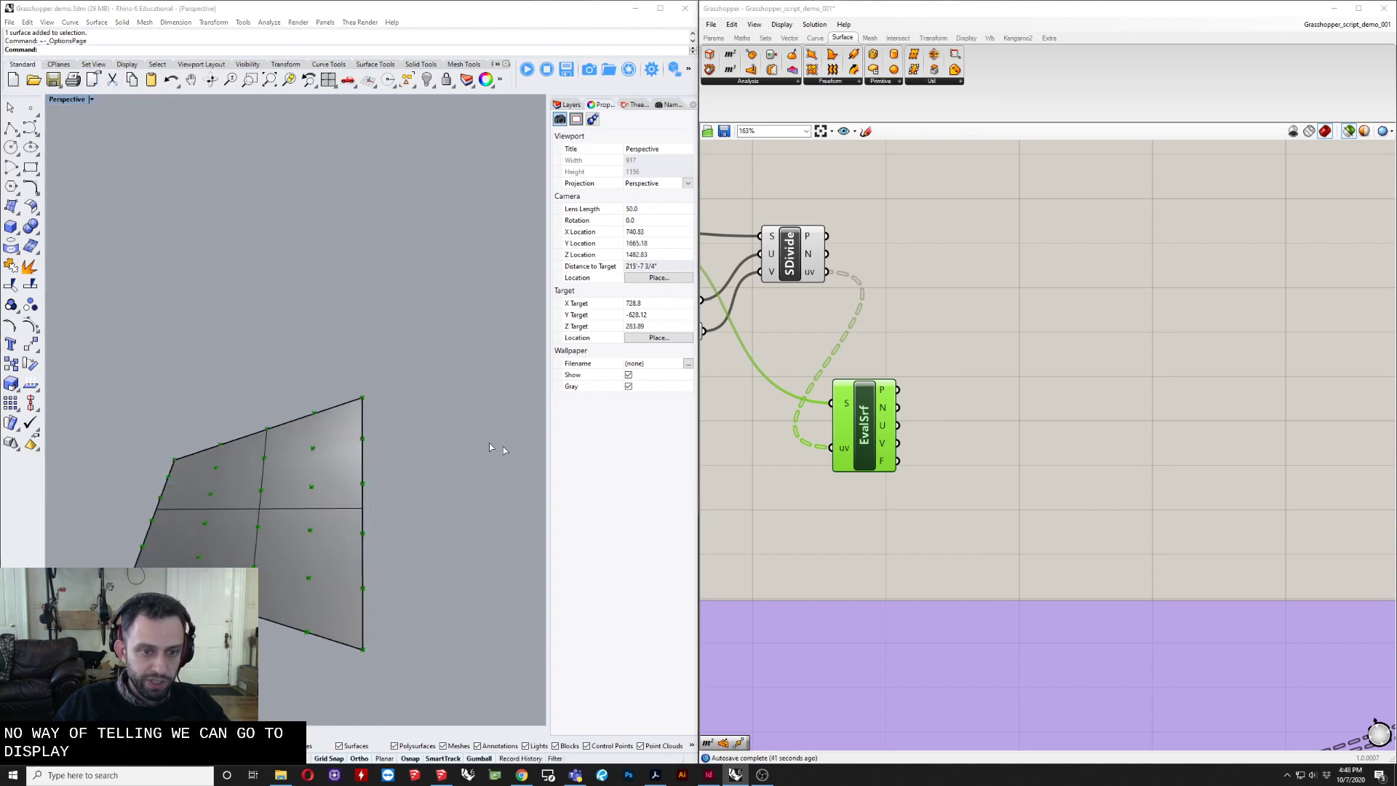
drag(1055, 128, 768, 172)
mouse_move(991, 297)
mouse_down()
mouse_move(989, 459)
mouse_move(989, 371)
mouse_up()
click(883, 308)
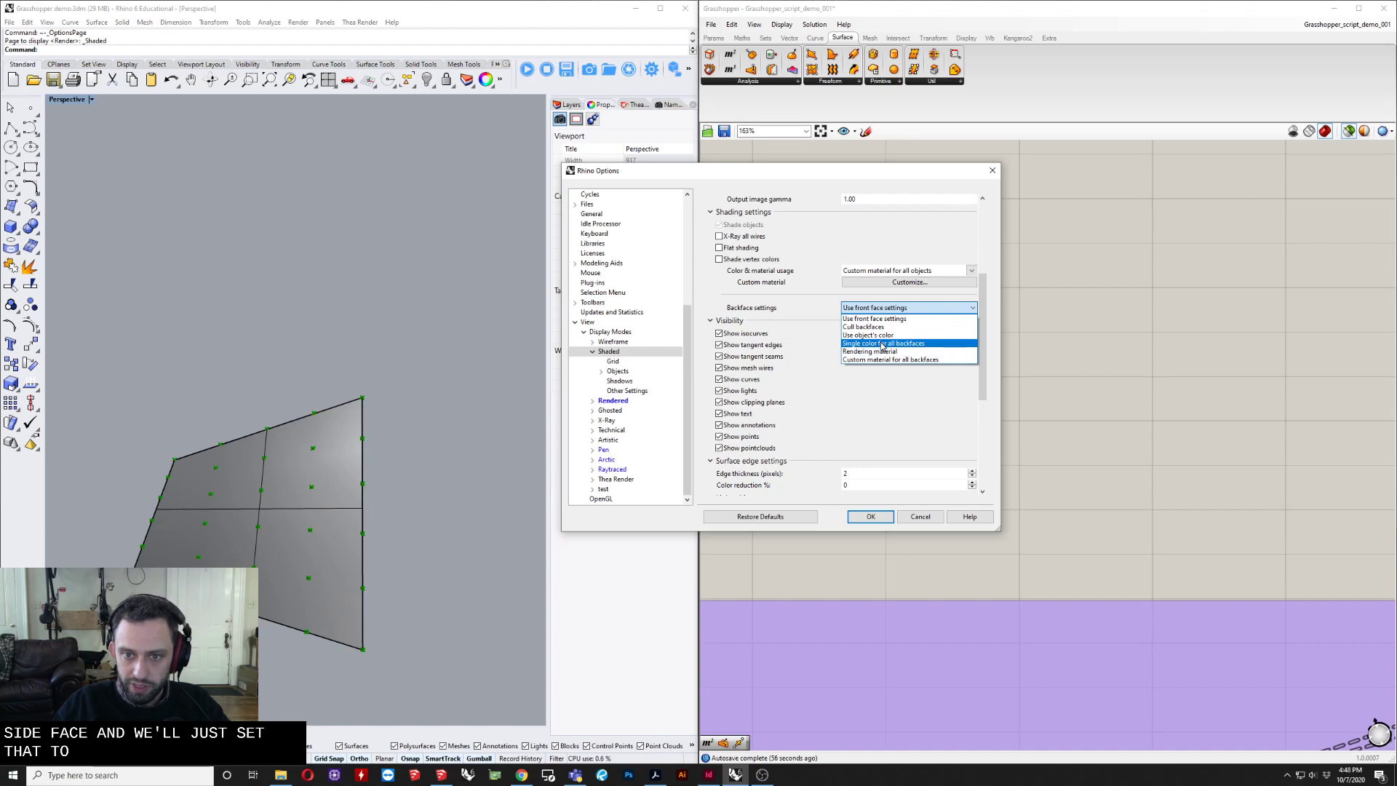
click(883, 344)
click(844, 343)
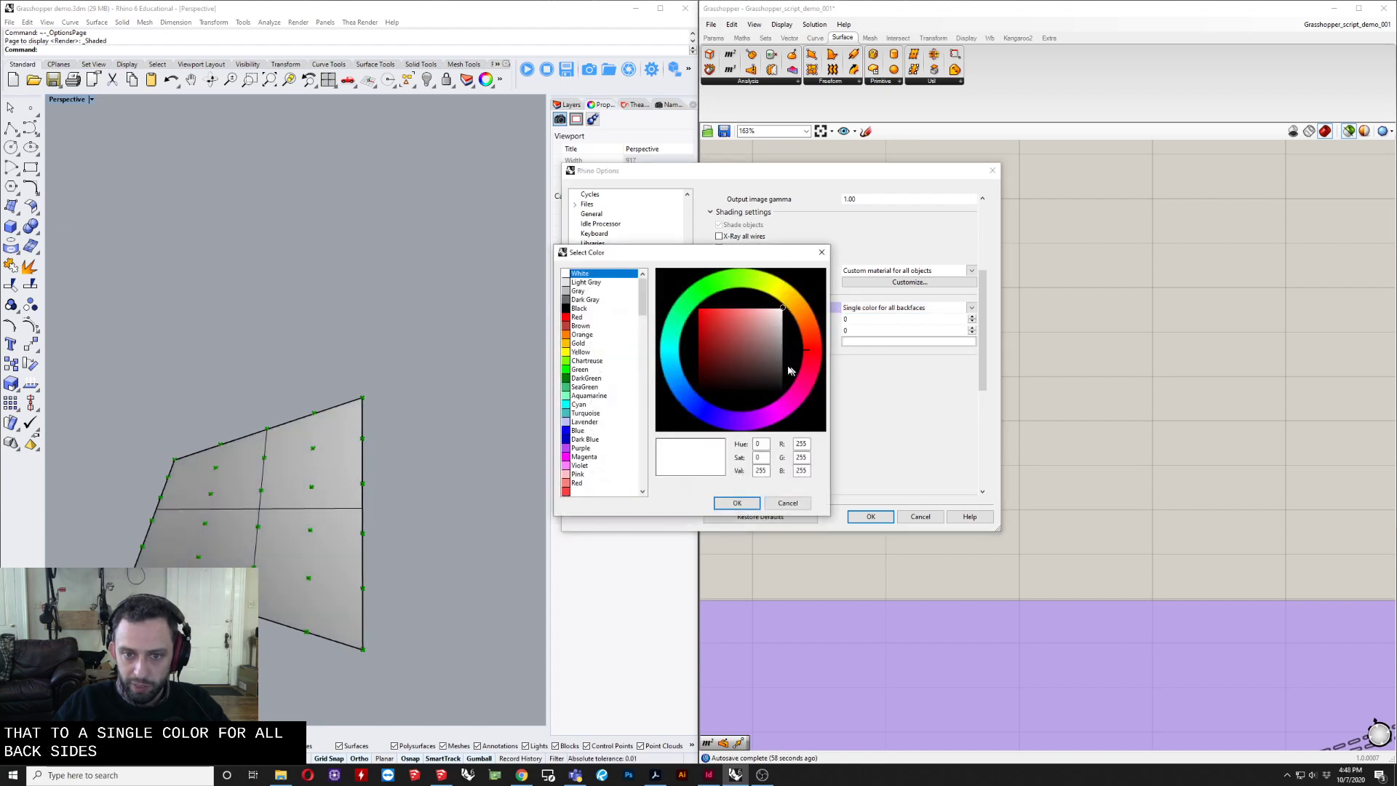
click(736, 503)
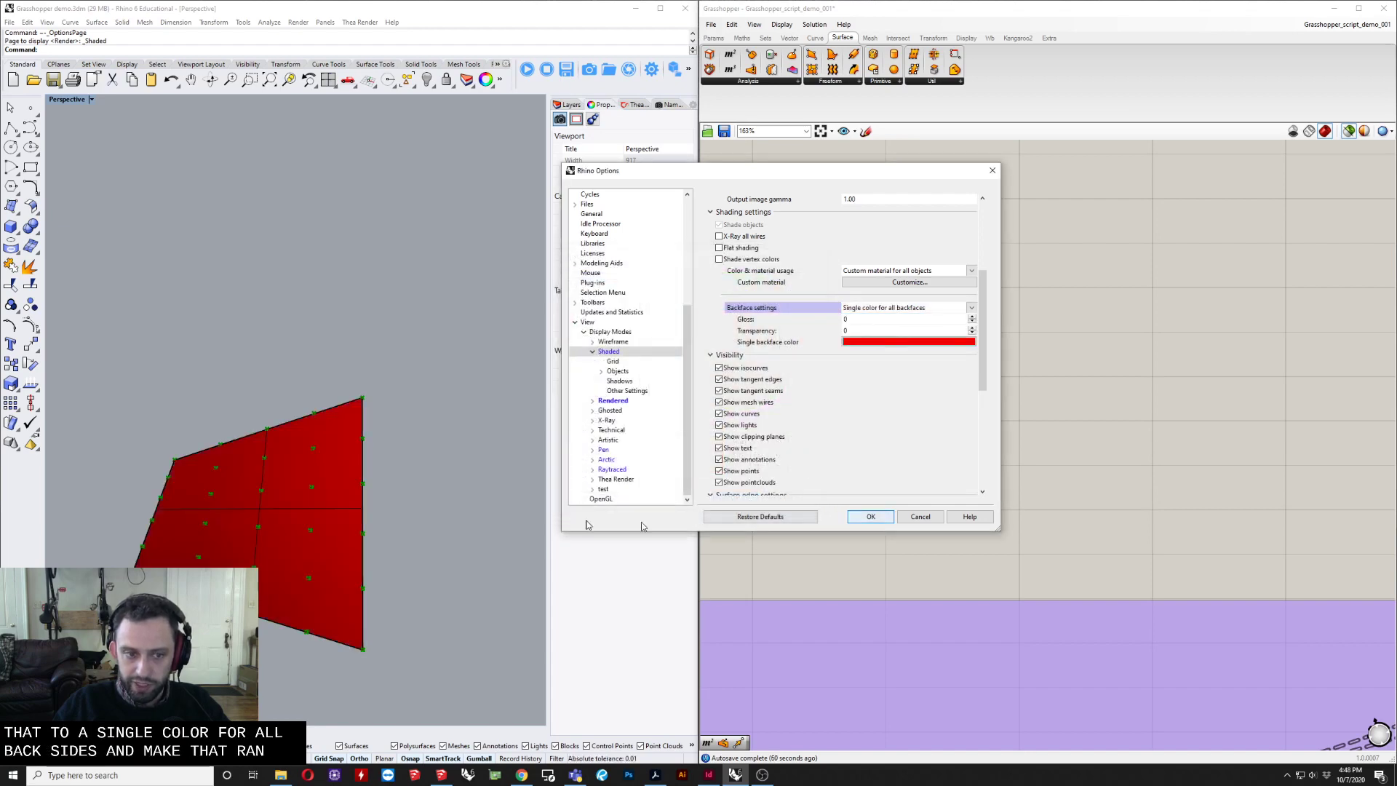
click(871, 516)
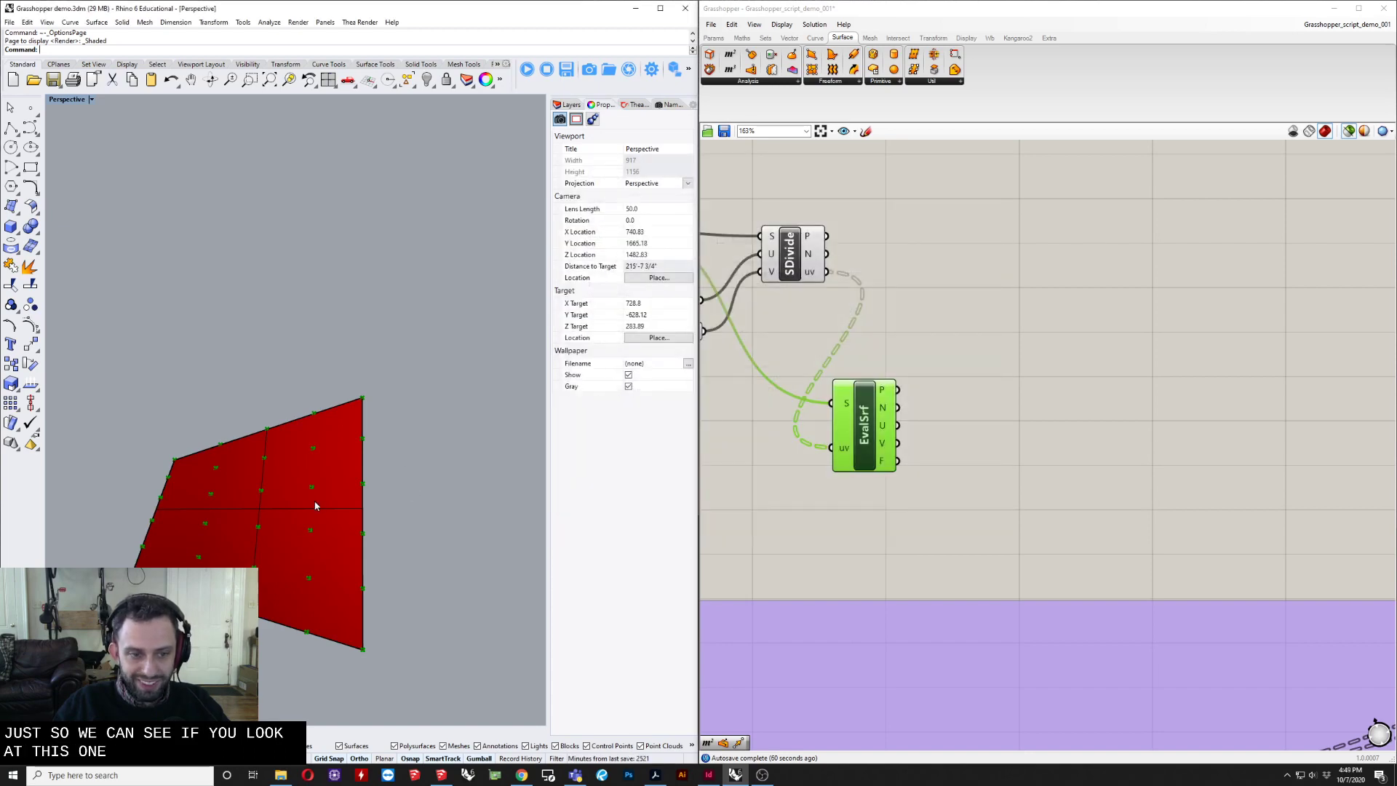
Examine which way the surface faces from several angles and review the Normal output of Evaluate Surface.
right_drag(313, 462, 302, 493)
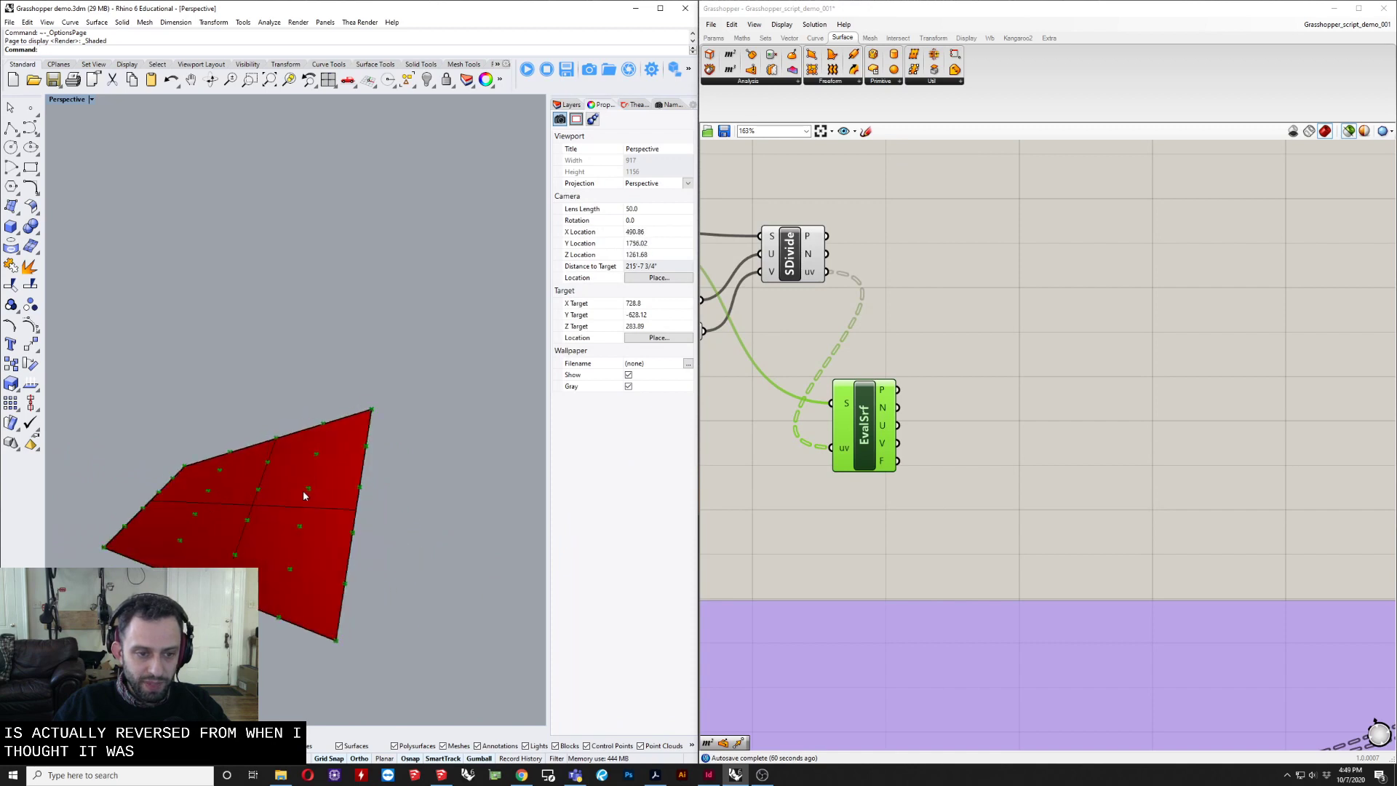
right_drag(333, 538, 291, 384)
right_drag(311, 538, 324, 591)
right_drag(834, 448, 854, 512)
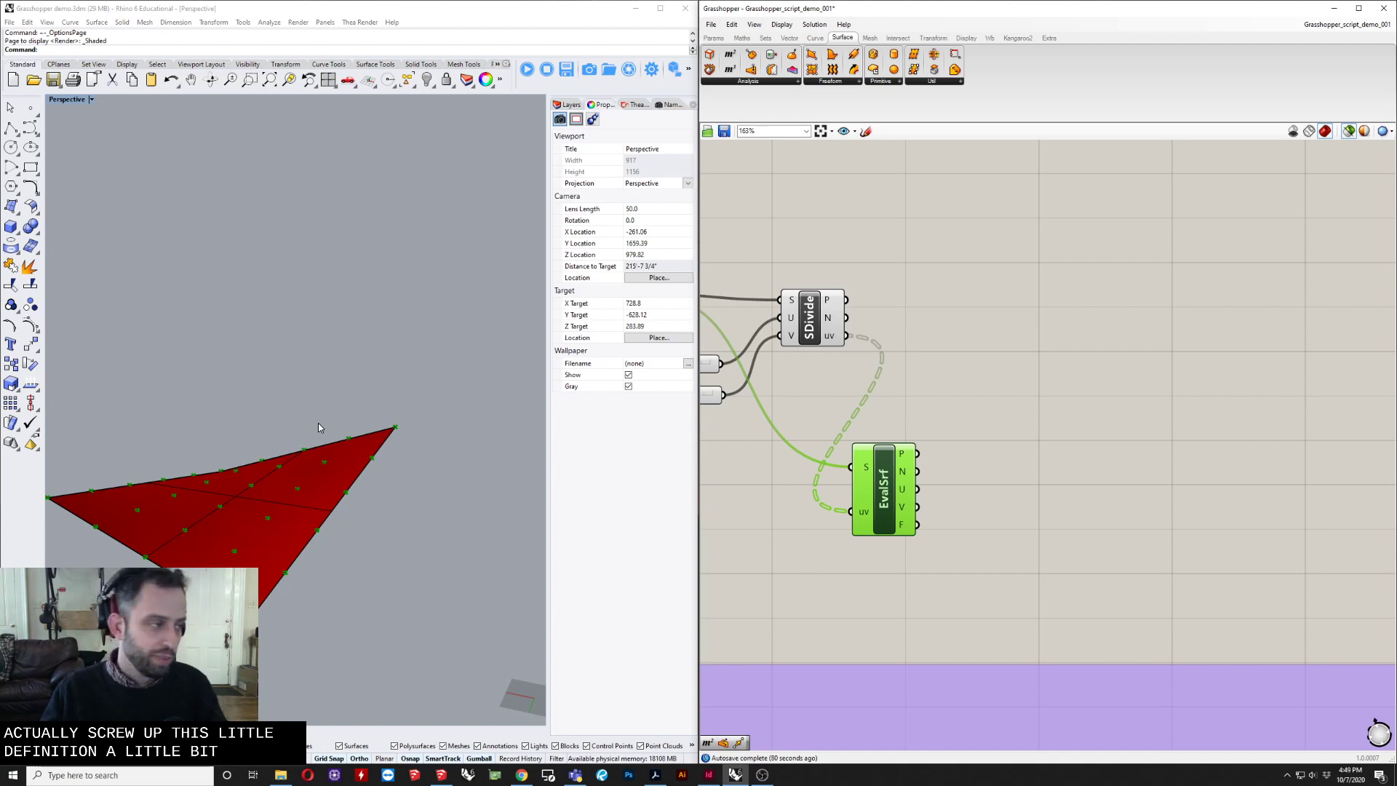
right_drag(947, 462, 859, 338)
scroll(873, 393, down, 4)
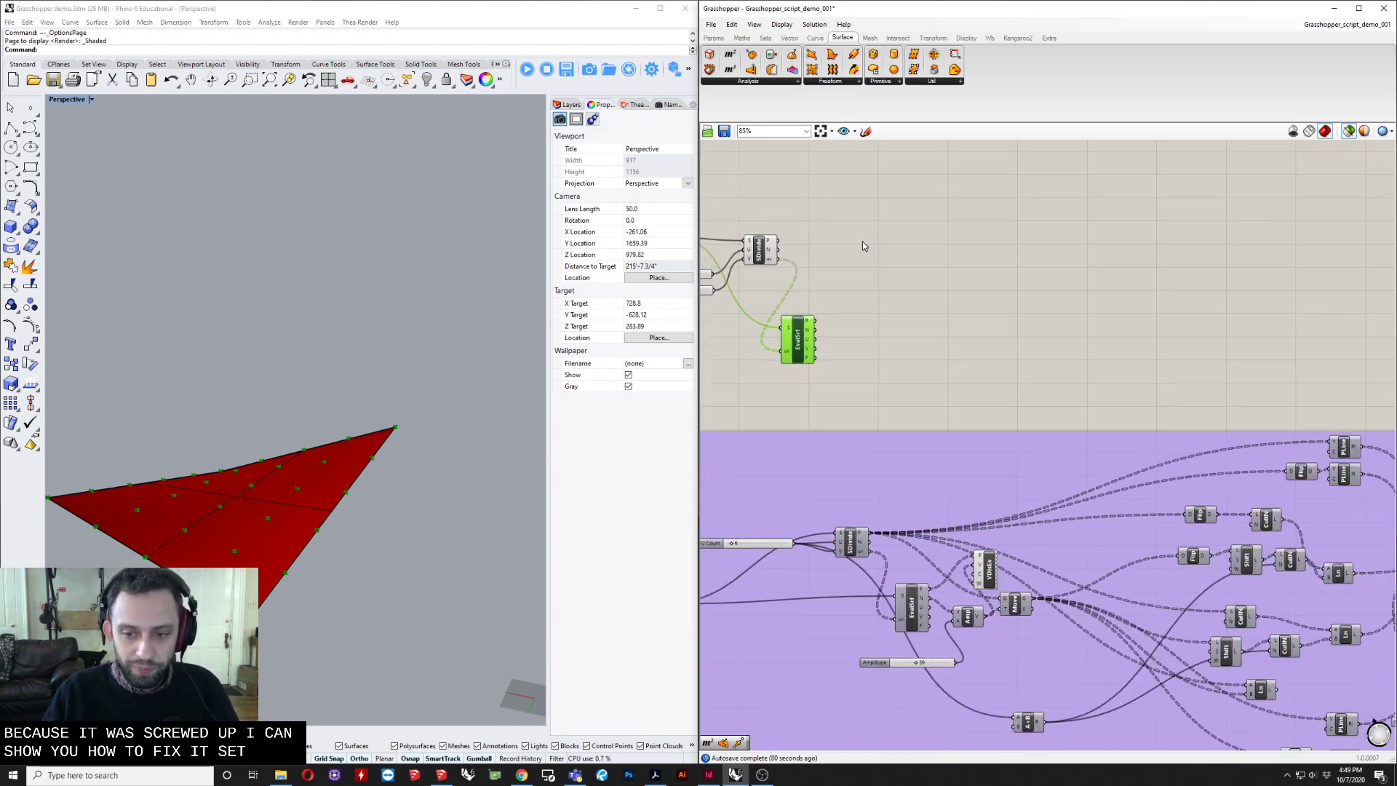
right_drag(863, 241, 885, 273)
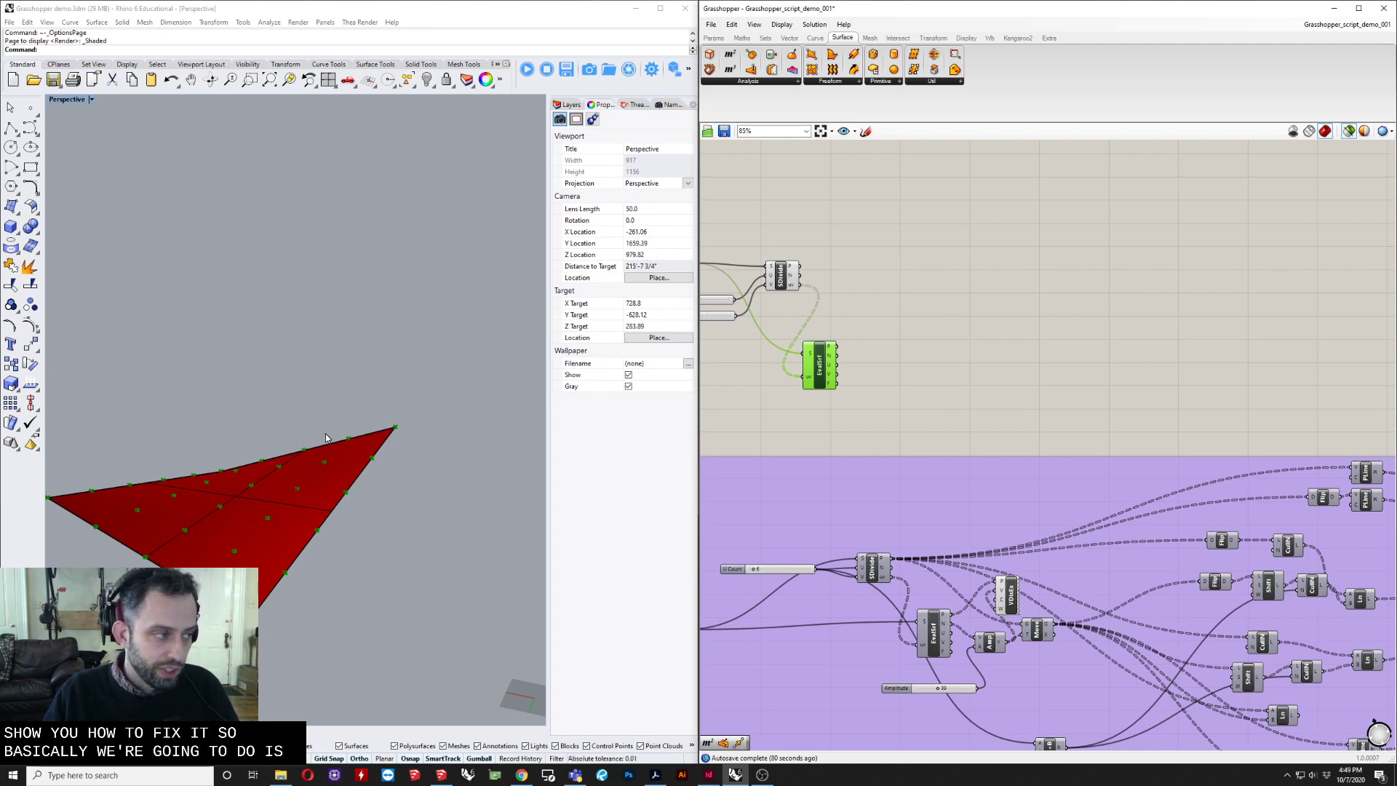
right_drag(274, 484, 297, 336)
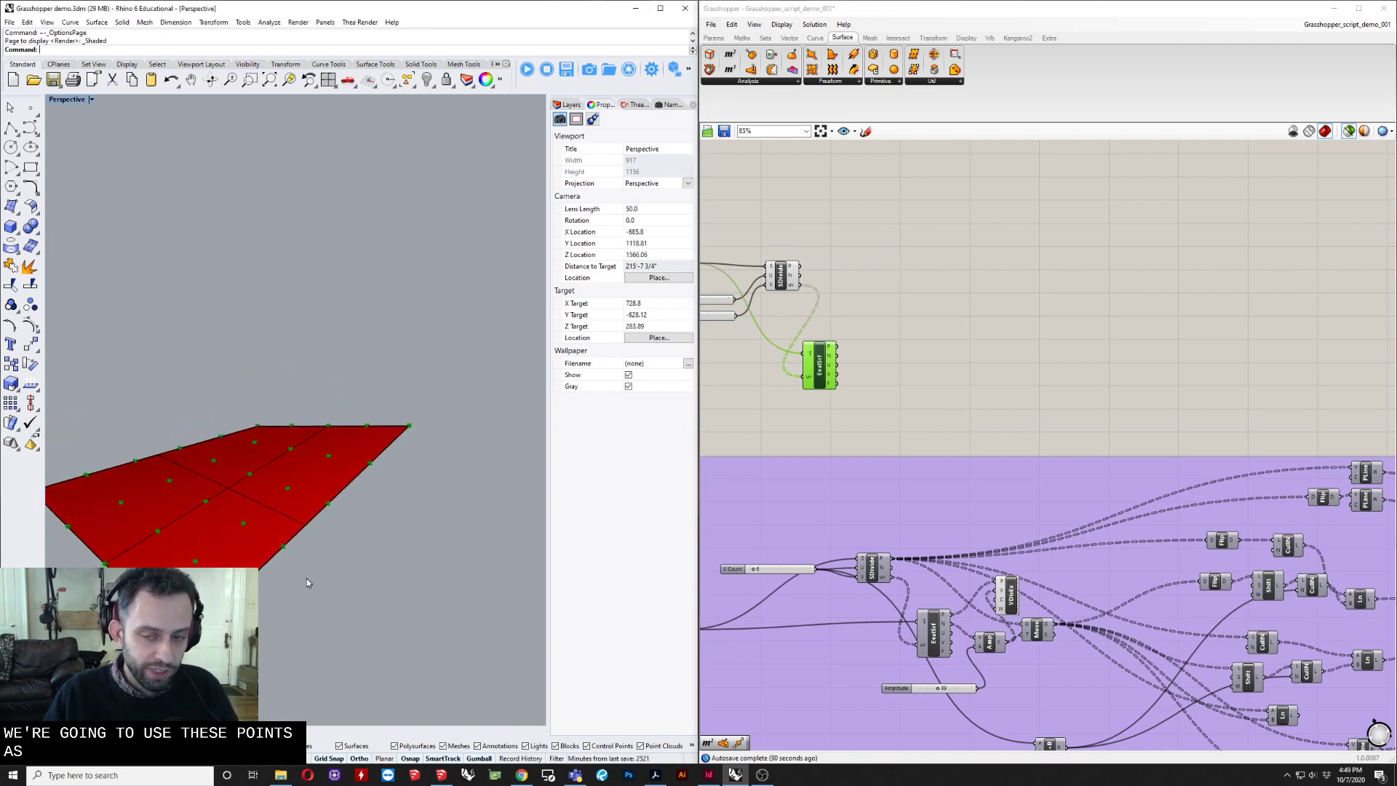
scroll(869, 301, up, 3)
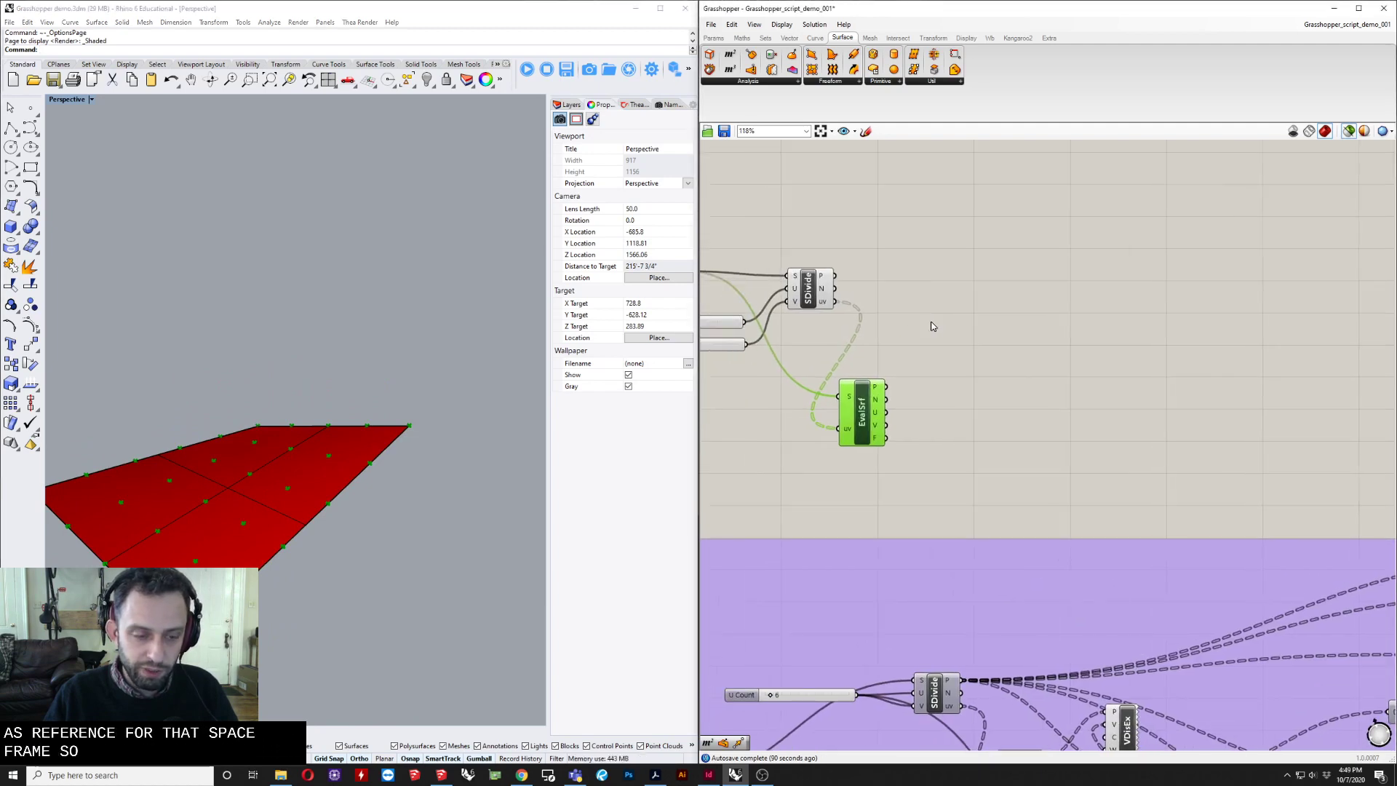
right_drag(946, 351, 923, 349)
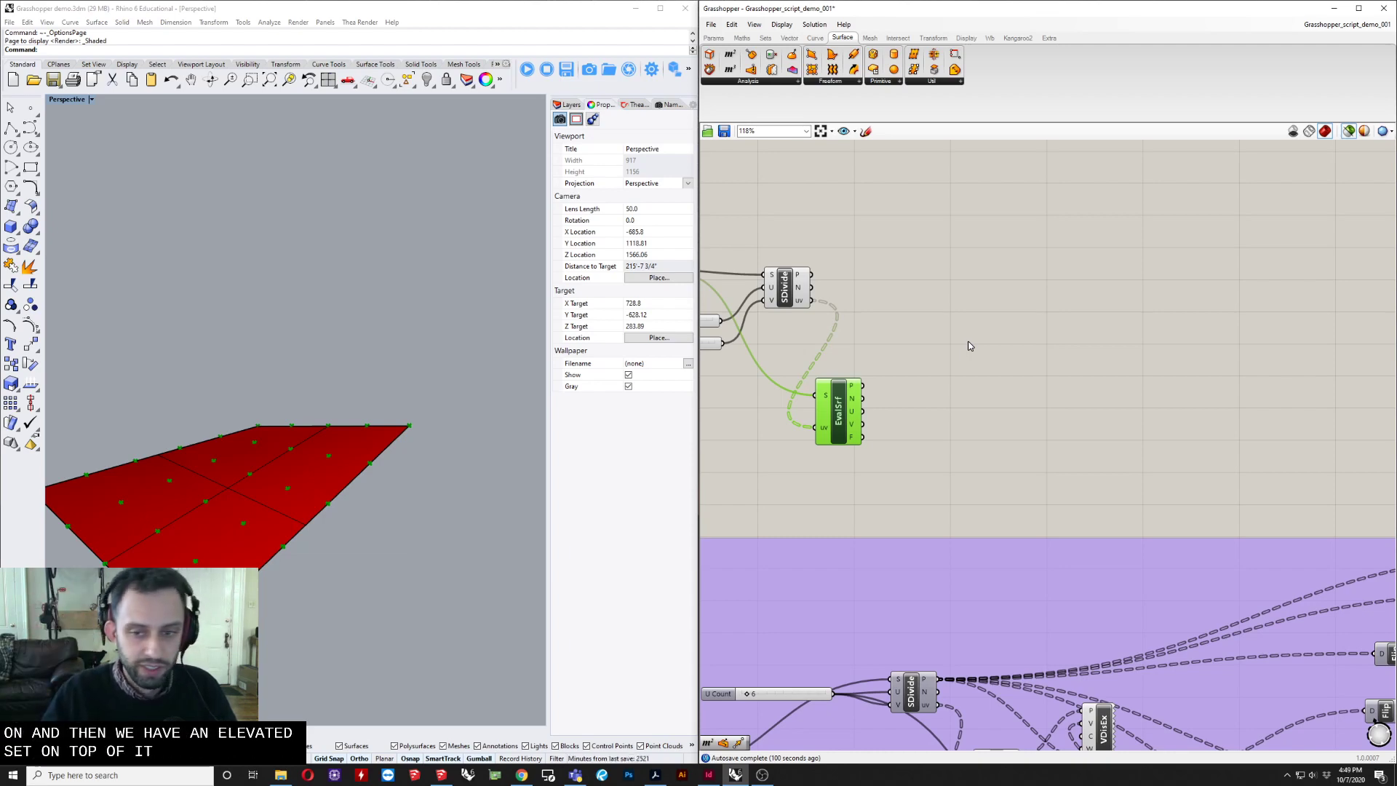
right_drag(968, 393, 1005, 418)
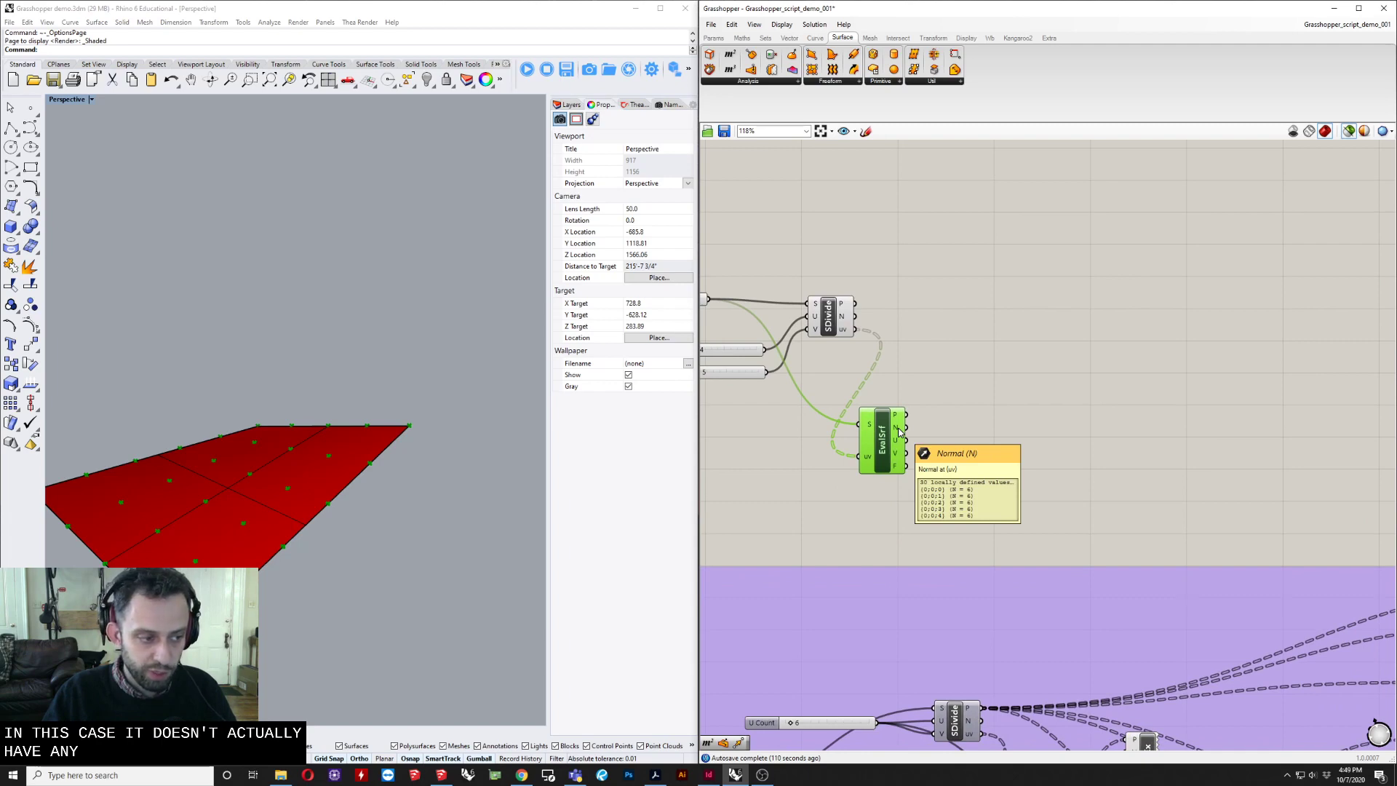
right_drag(928, 443, 877, 392)
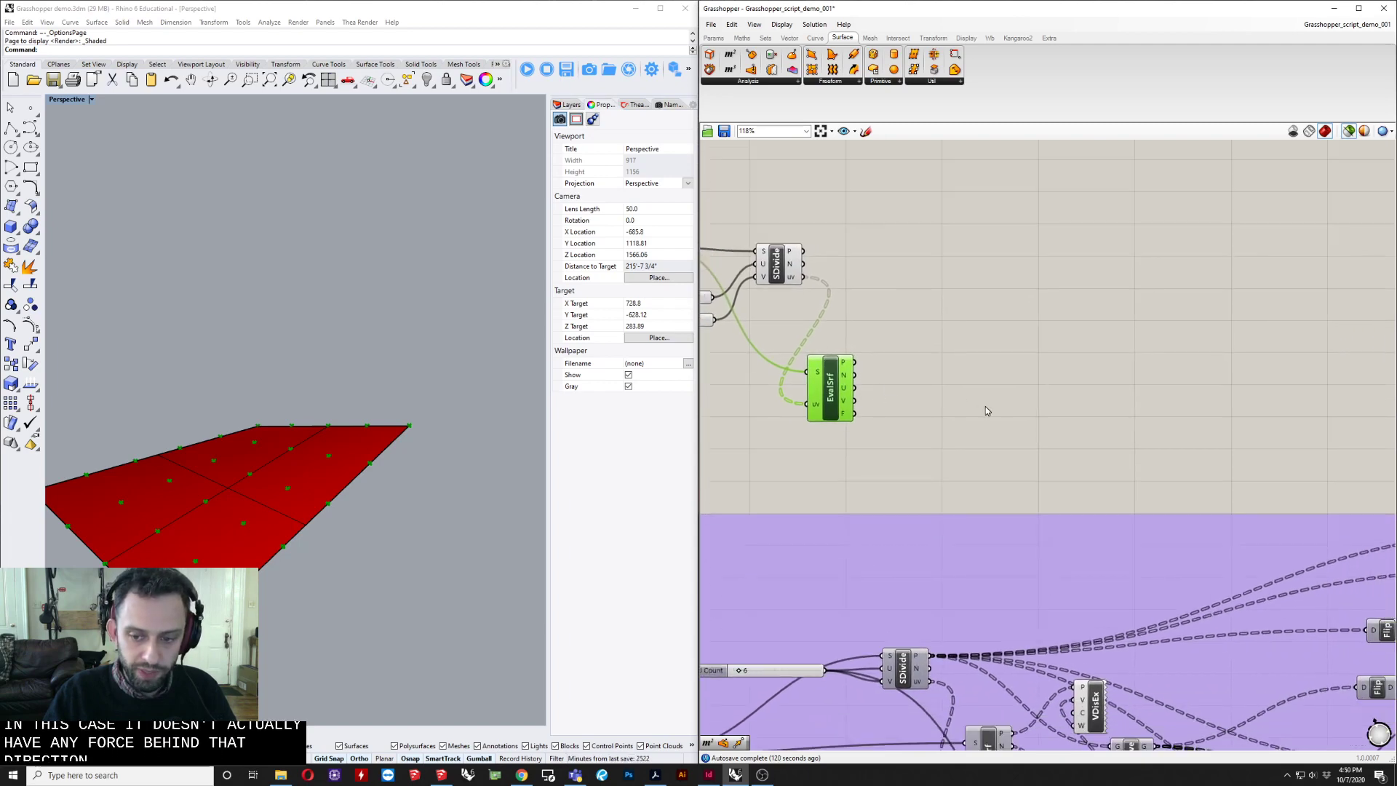
Add an Amplitude component beside Evaluate Surface and feed the N output into its V input.
right_drag(982, 446, 959, 405)
double_click(966, 359)
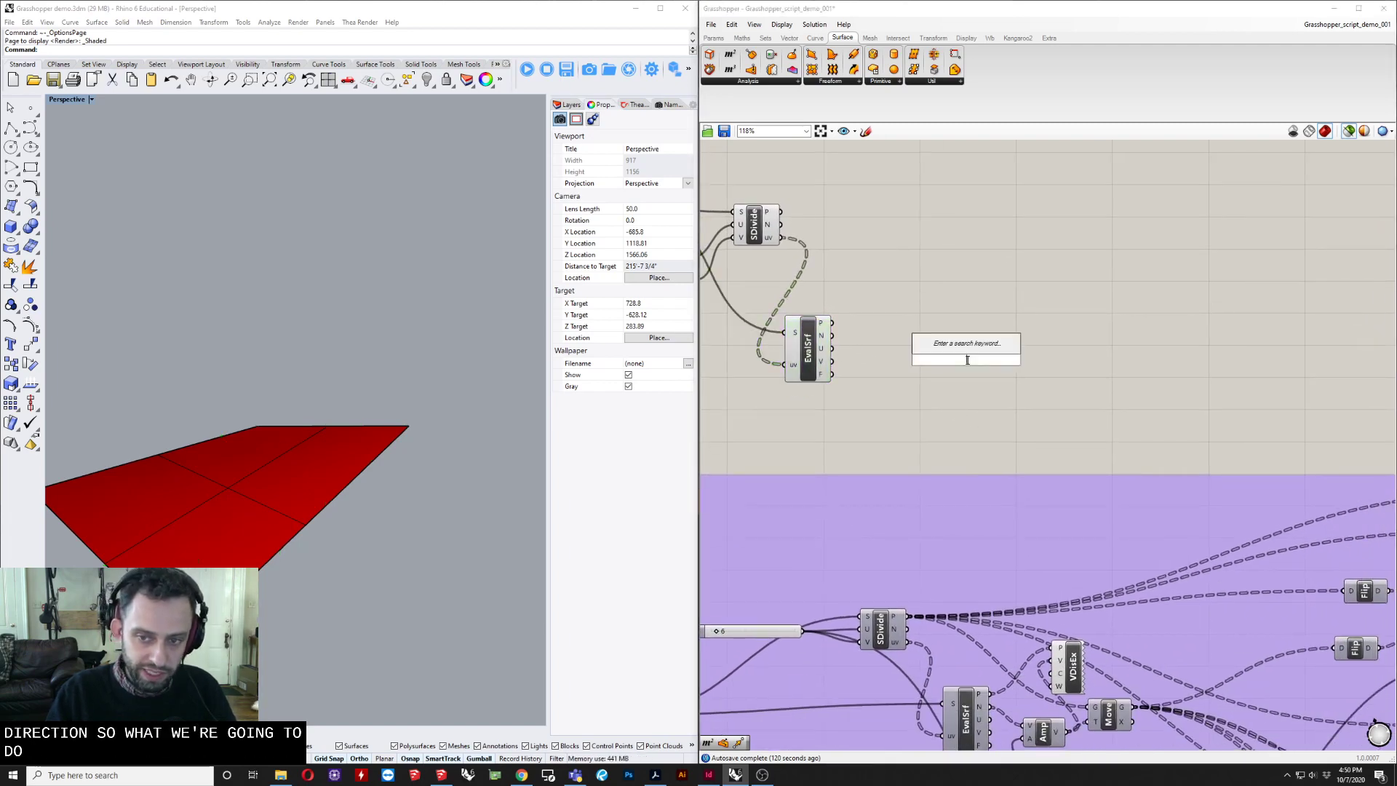
text(amp)
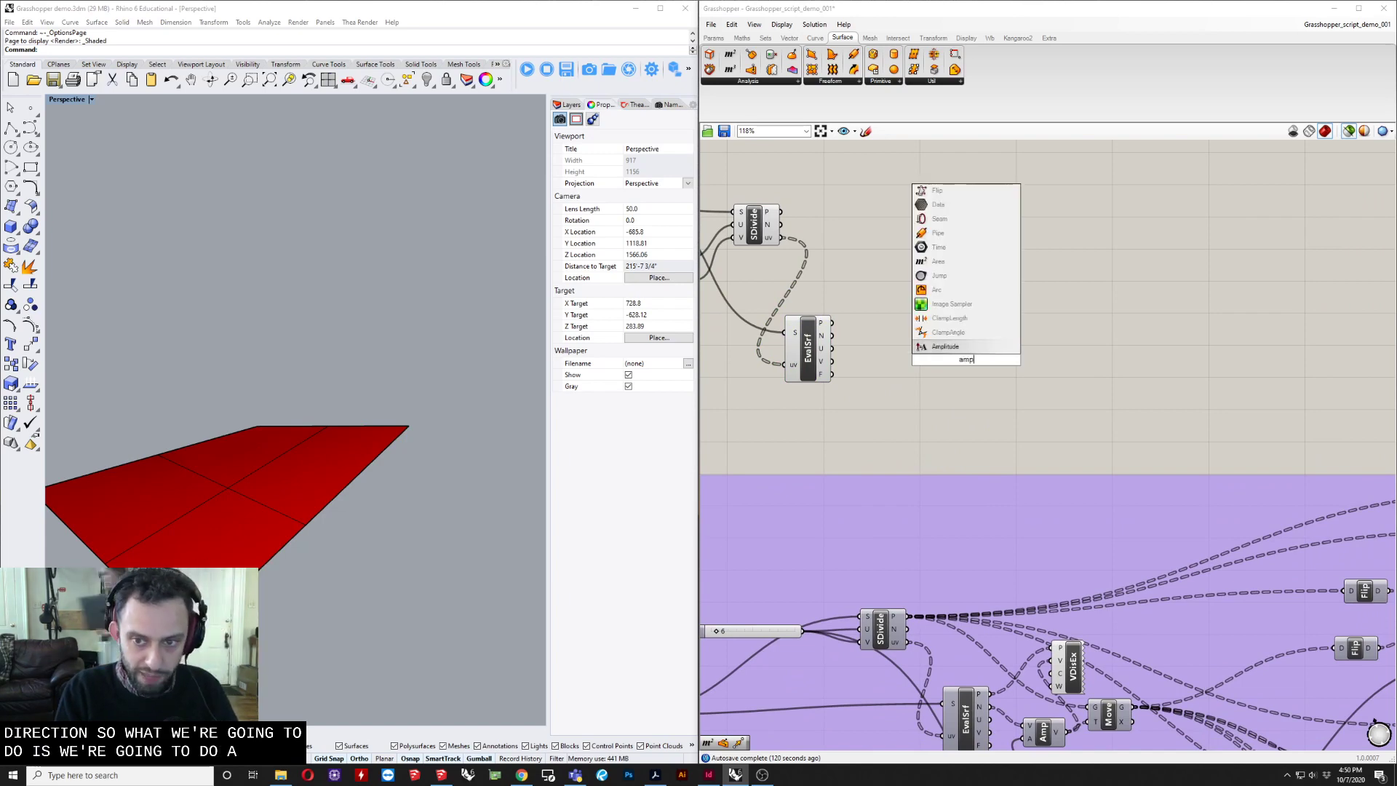
key(Return)
scroll(967, 359, up, 3)
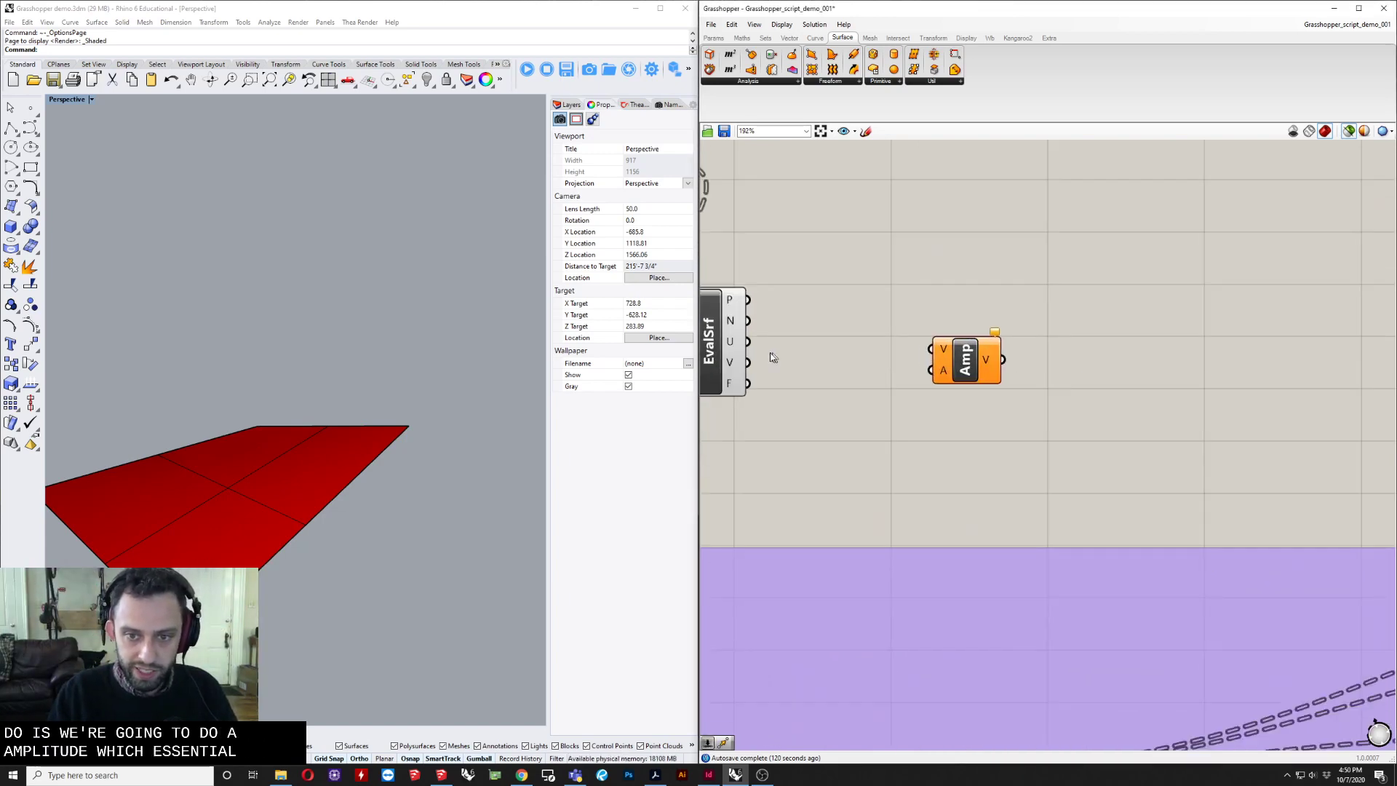
drag(747, 321, 910, 311)
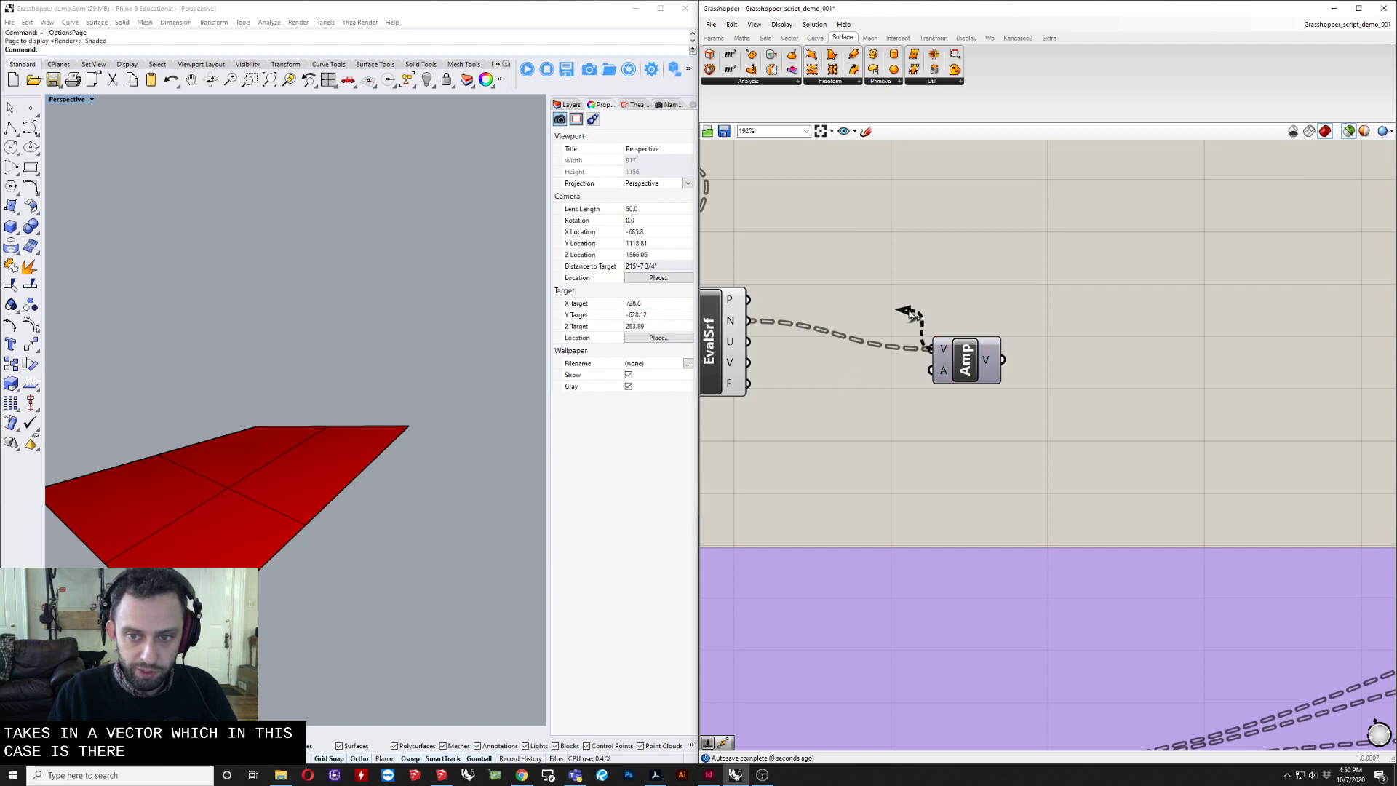
Add a number slider with value 15 below Evaluate Surface and connect it to the A input of Amplitude.
double_click(845, 477)
text(Number Slider)
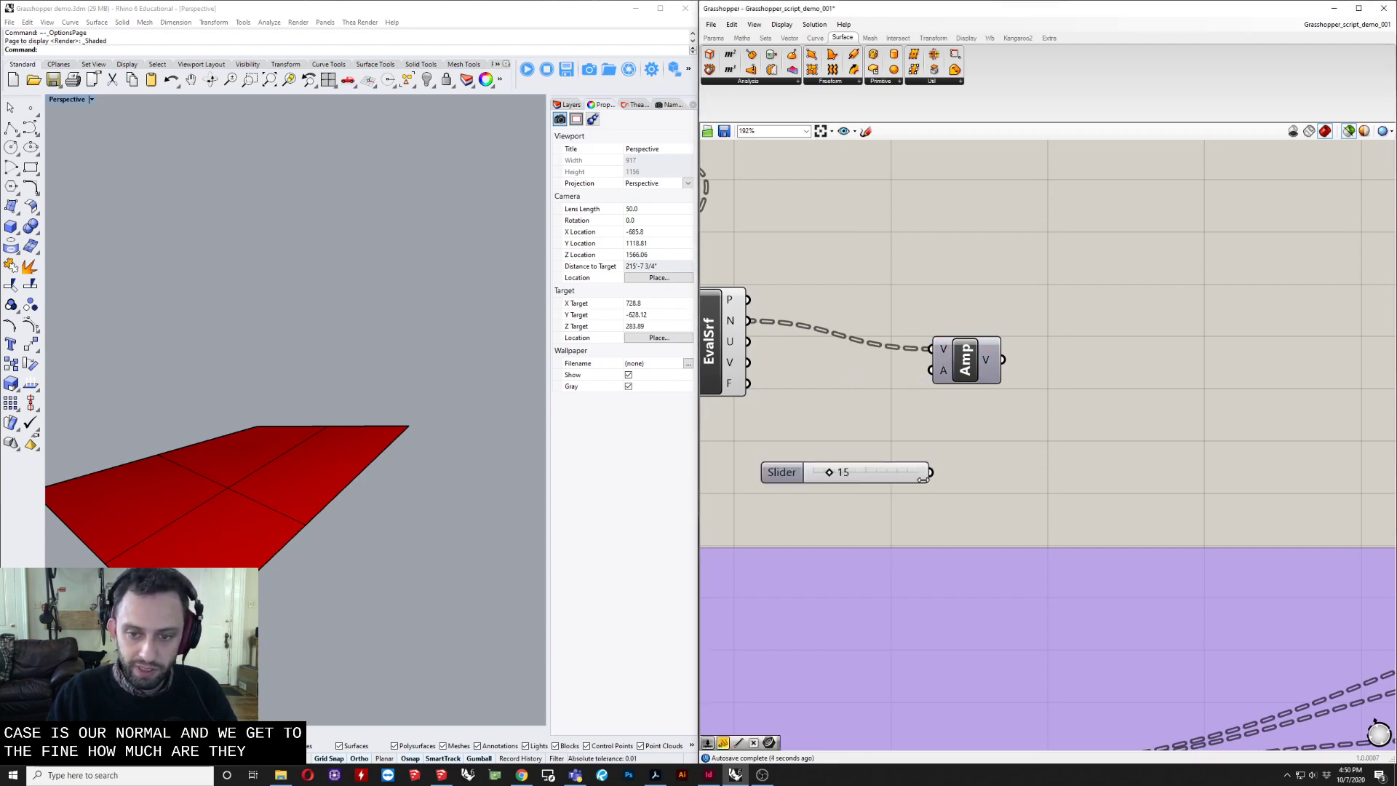
key(Return)
drag(921, 481, 797, 440)
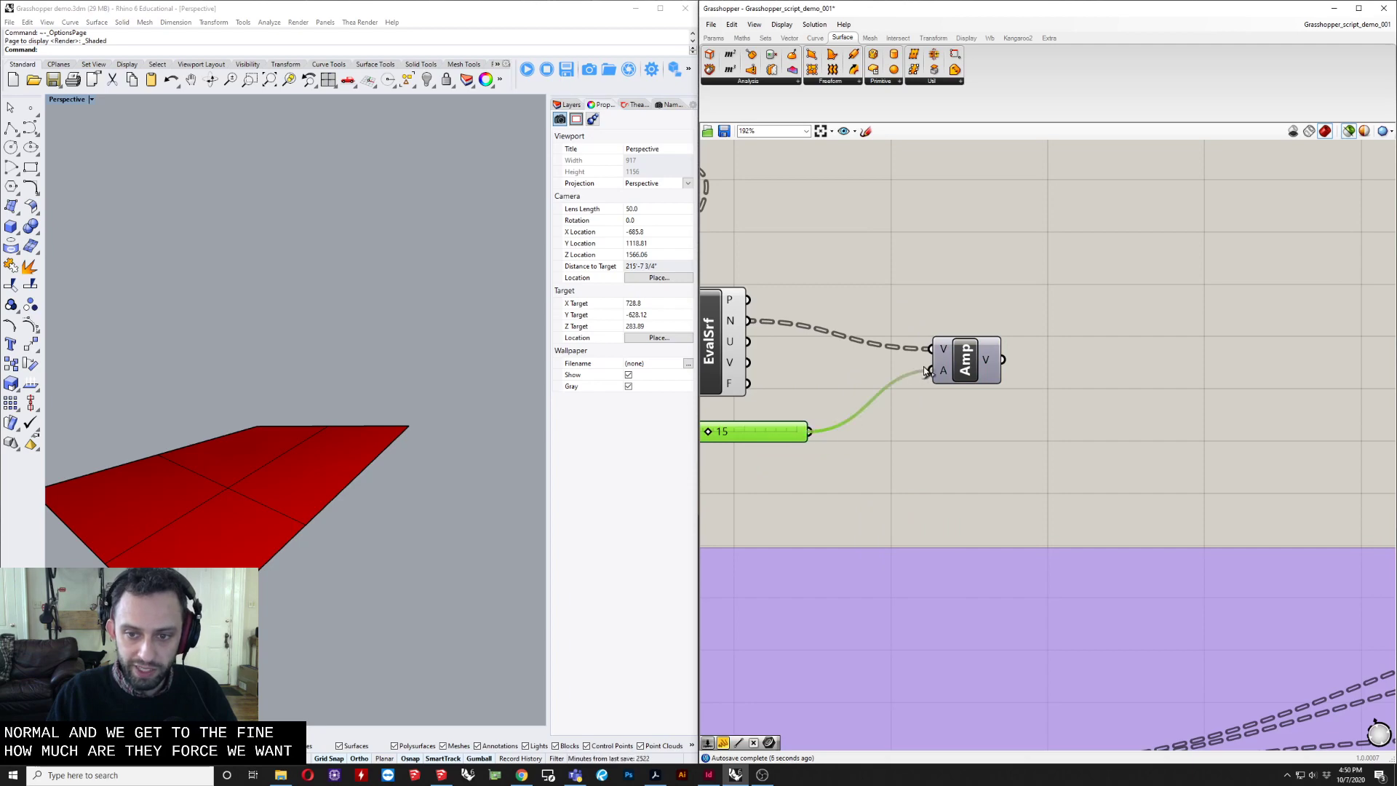
drag(962, 358, 925, 374)
right_drag(907, 293, 1019, 434)
click(983, 344)
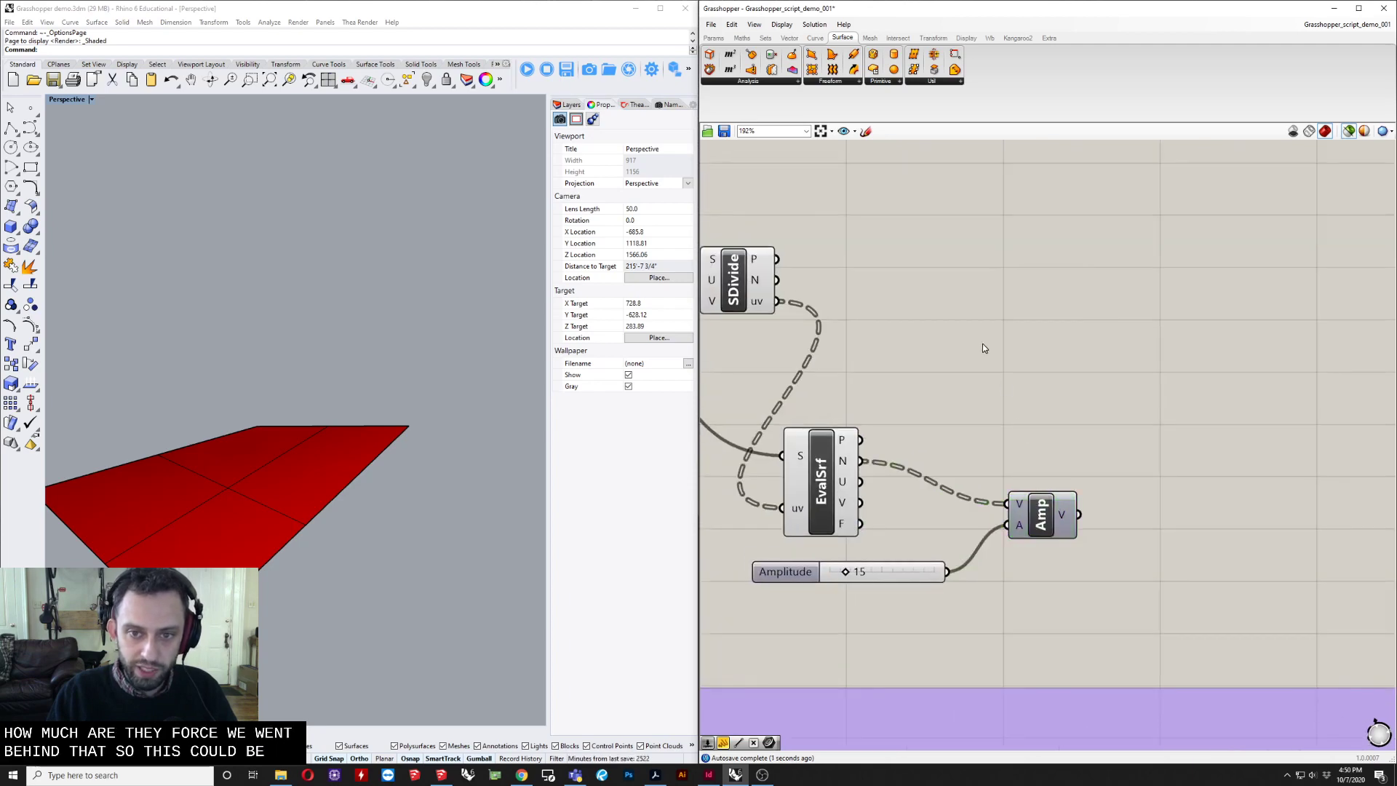
Add a Move component with the Divide Surface points as G and the Amplitude vector as T.
double_click(1047, 338)
text(move)
key(Return)
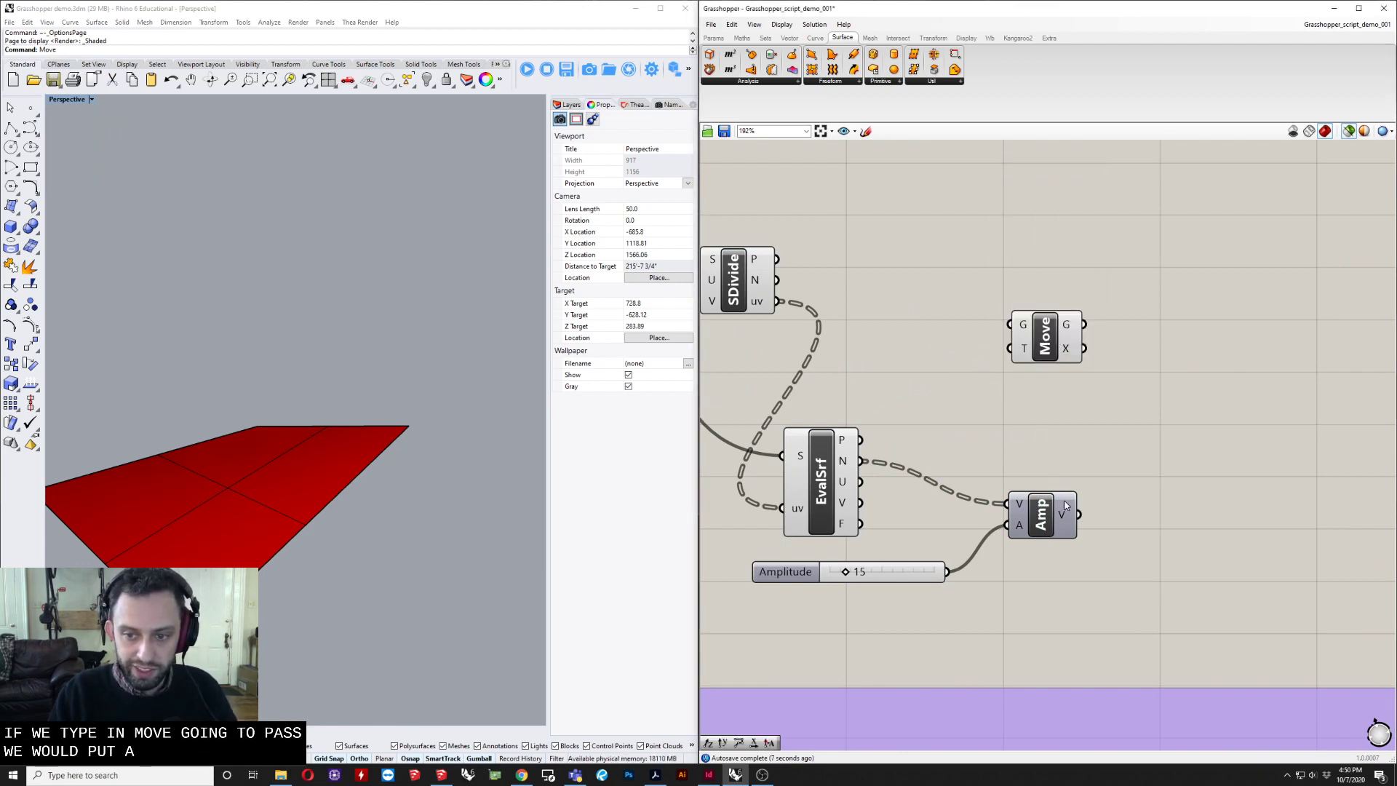
drag(1028, 407, 1011, 348)
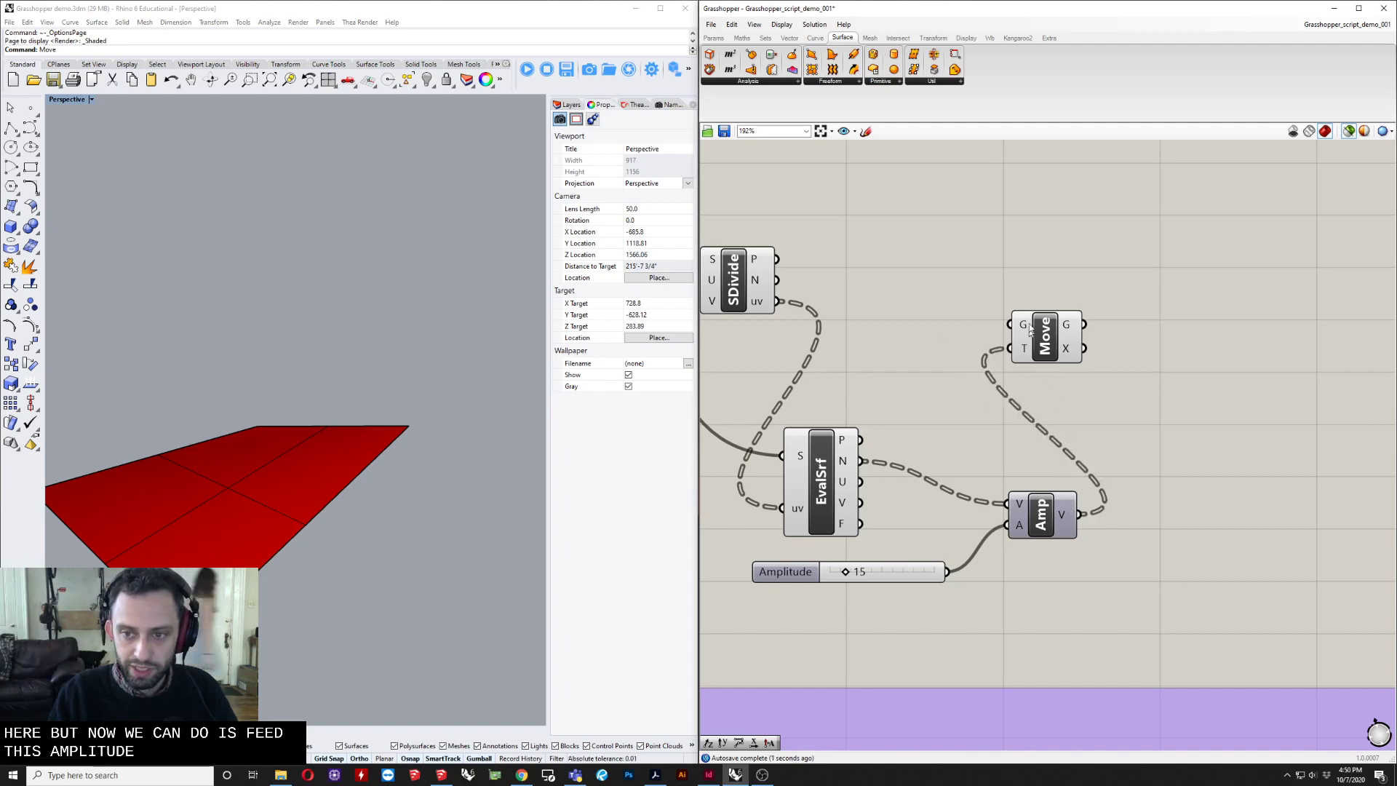
drag(777, 258, 850, 255)
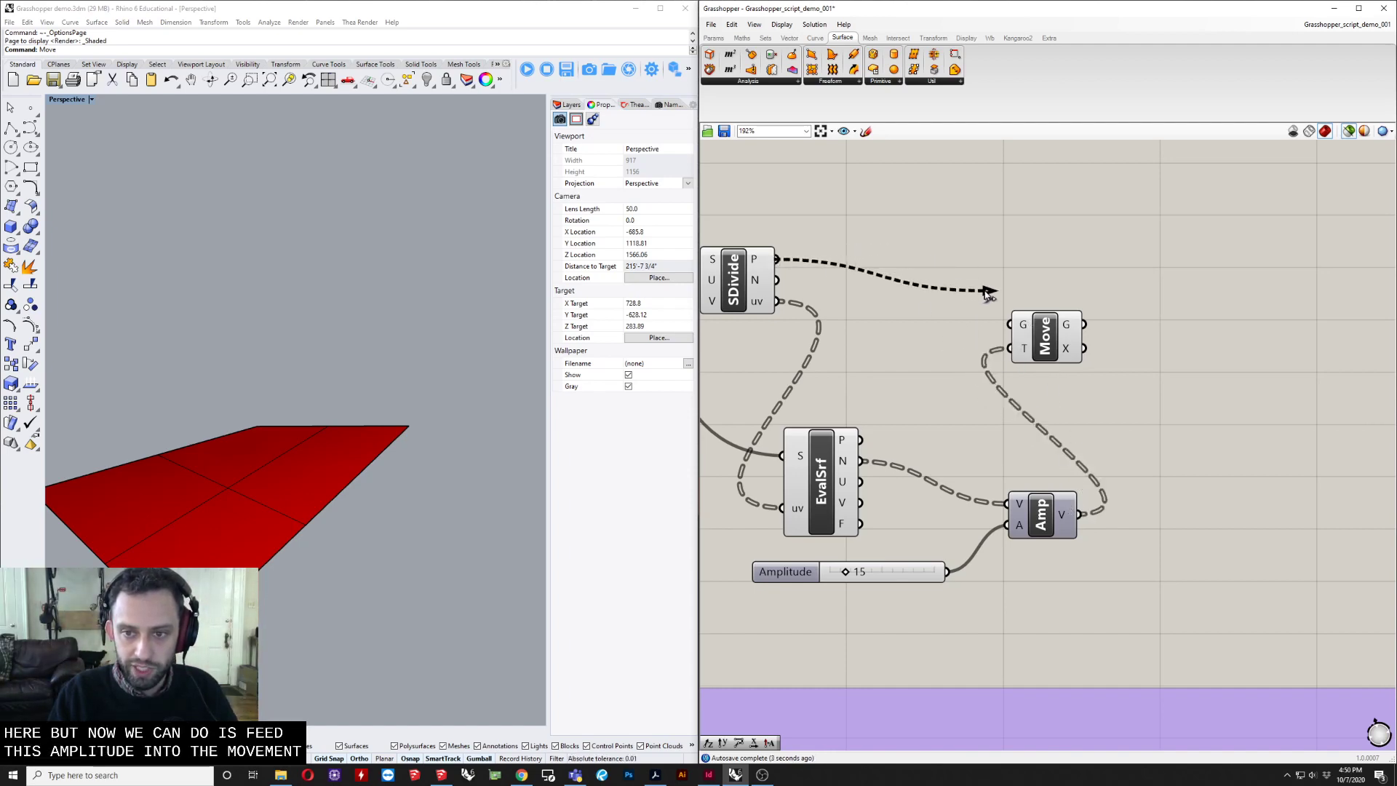
drag(988, 291, 1013, 322)
click(1055, 334)
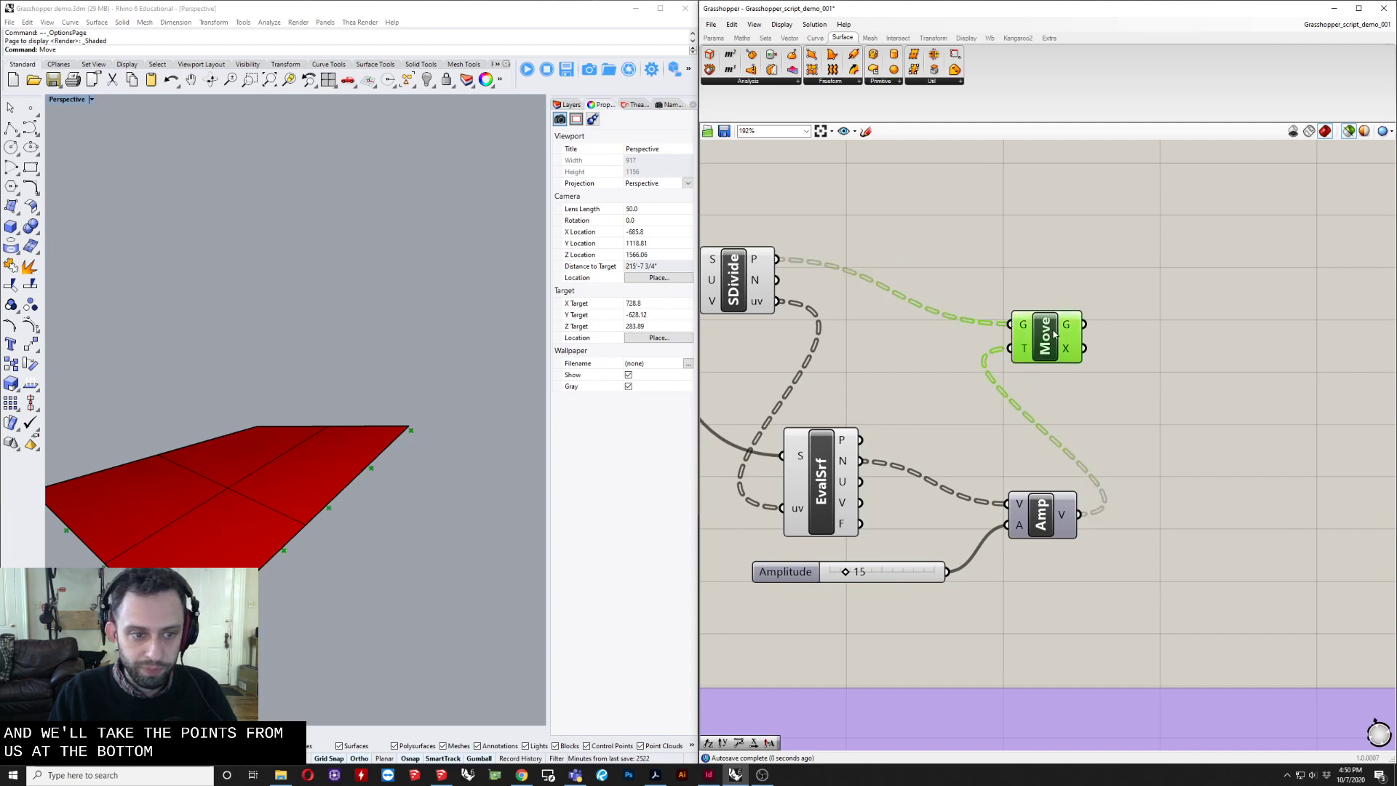
Check the direction of the moved points and add a surface Flip component above the Surface parameter.
right_drag(353, 495, 405, 451)
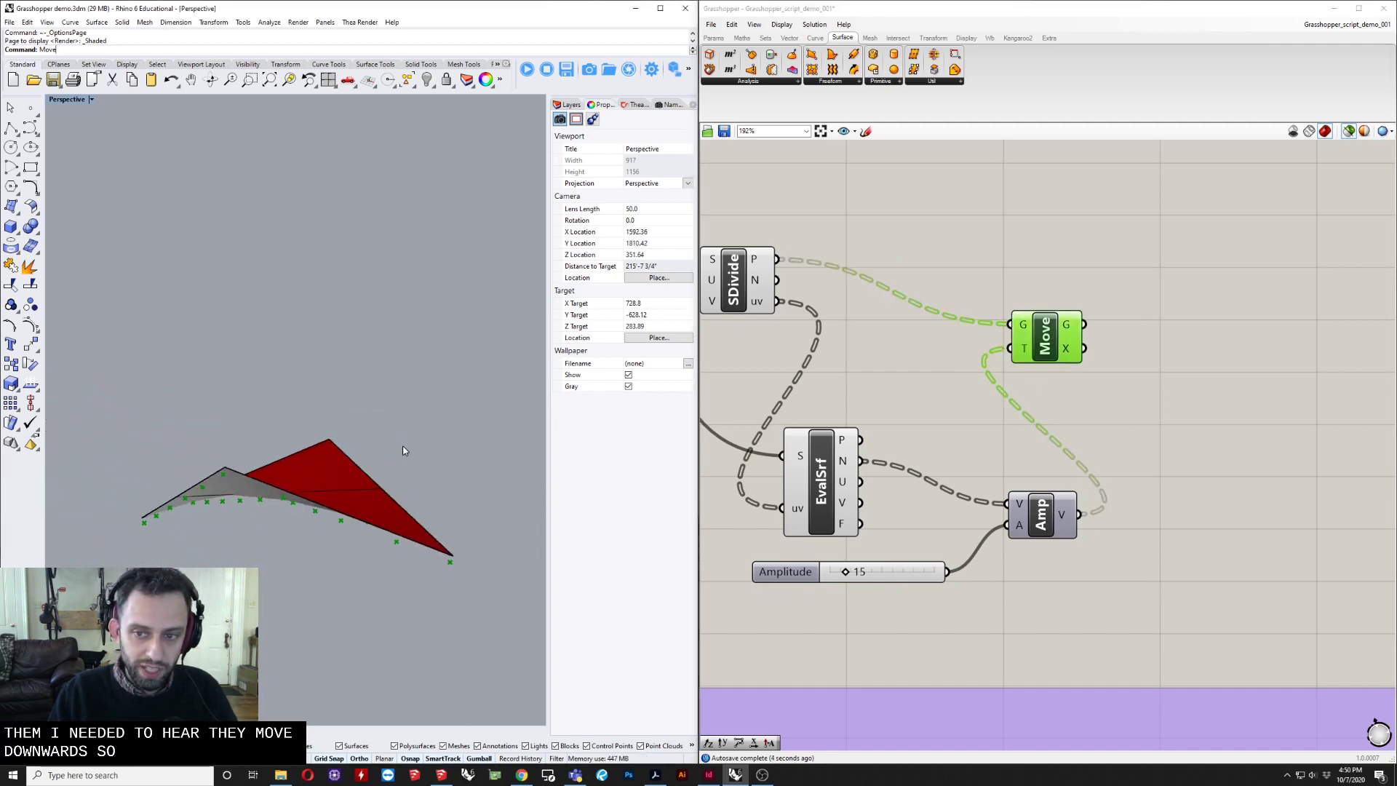
right_drag(438, 569, 252, 566)
right_drag(947, 358, 1138, 369)
right_drag(780, 455, 916, 546)
double_click(925, 264)
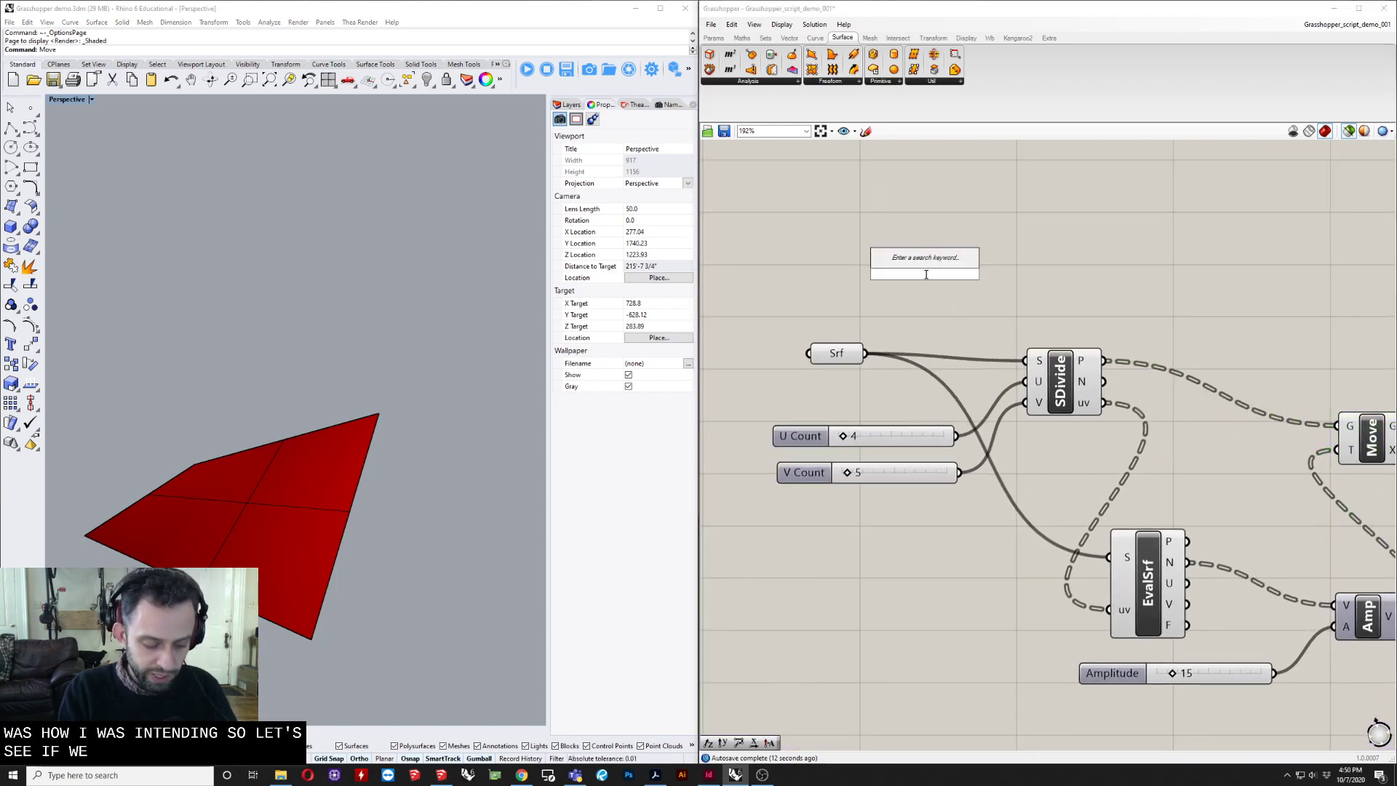
text(flip)
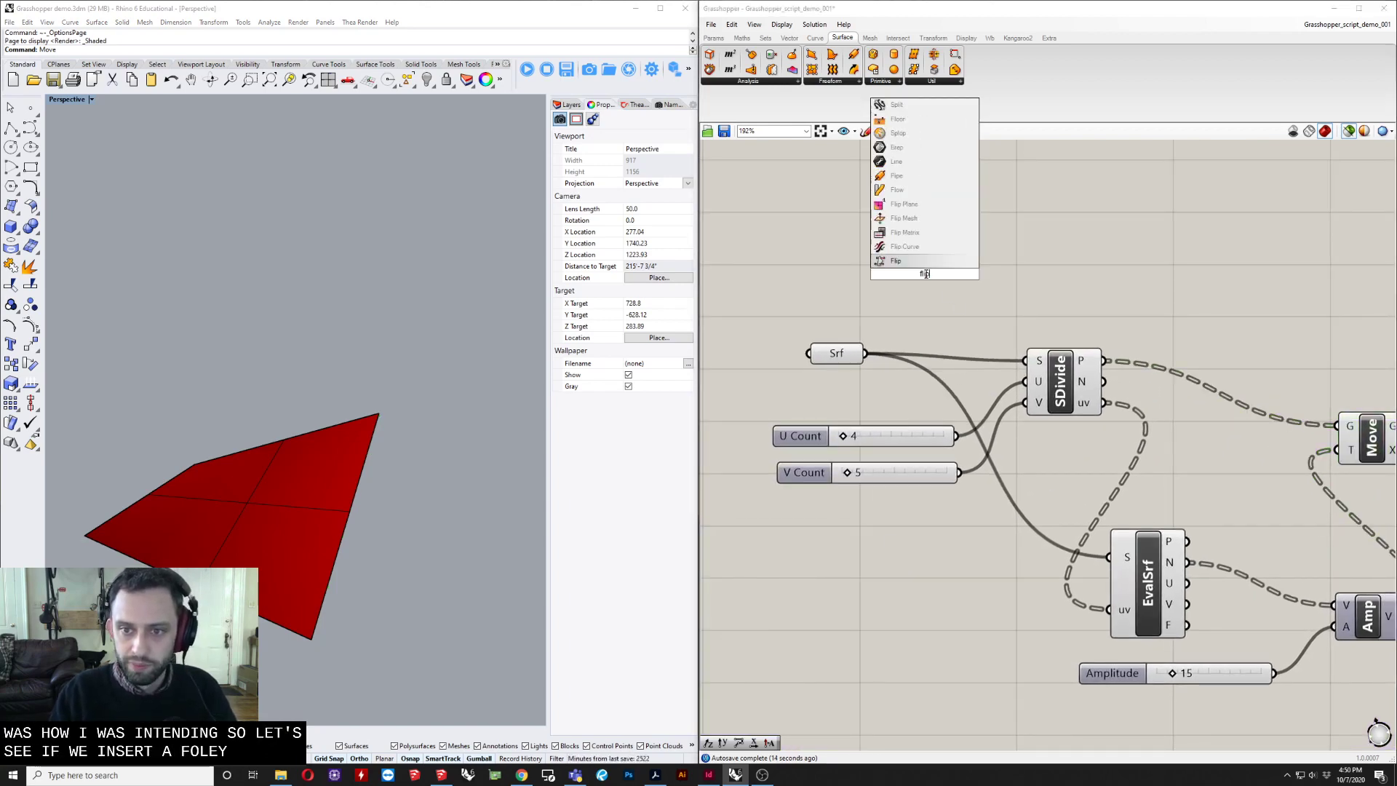
click(924, 262)
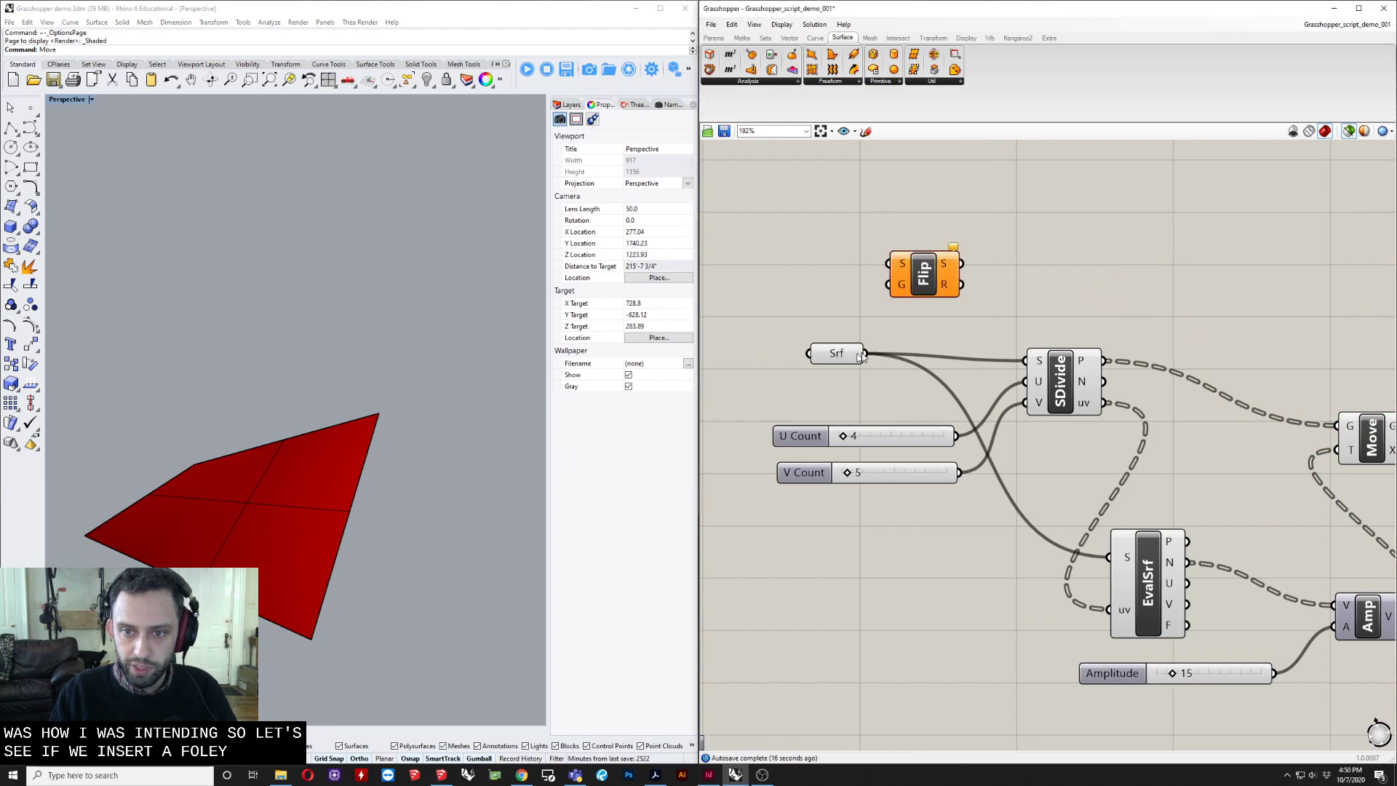
Connect the Surface parameter to Flip and reroute its S output into Divide Surface and Evaluate Surface, with Move selected for preview.
drag(864, 354, 891, 320)
drag(894, 269, 892, 265)
drag(923, 274, 1124, 561)
right_drag(1267, 456, 1154, 457)
click(1259, 432)
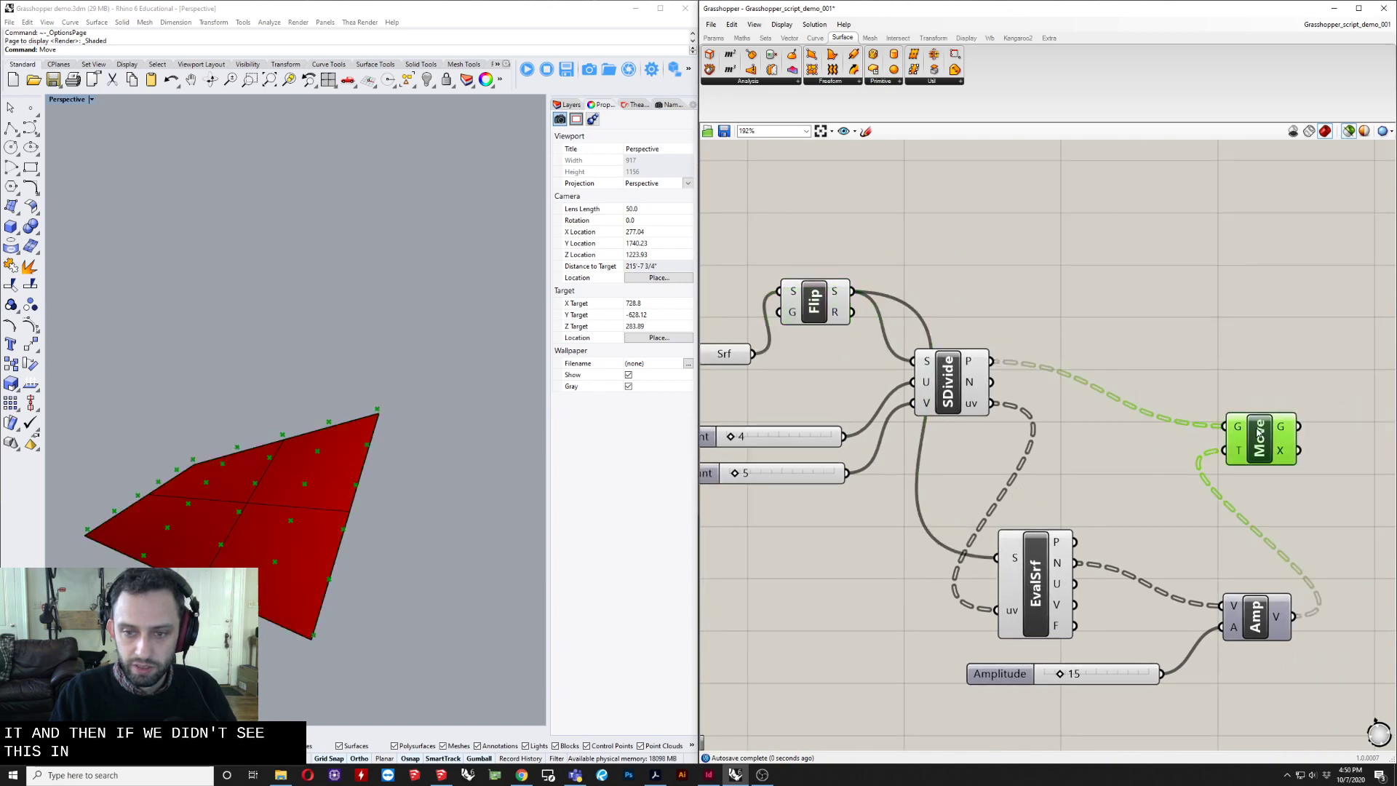
Reposition the Surface parameter and Flip component closer together ahead of Divide Surface.
right_drag(238, 516, 280, 488)
right_drag(830, 351, 930, 388)
drag(826, 397, 770, 392)
drag(914, 337, 865, 396)
right_drag(408, 546, 283, 557)
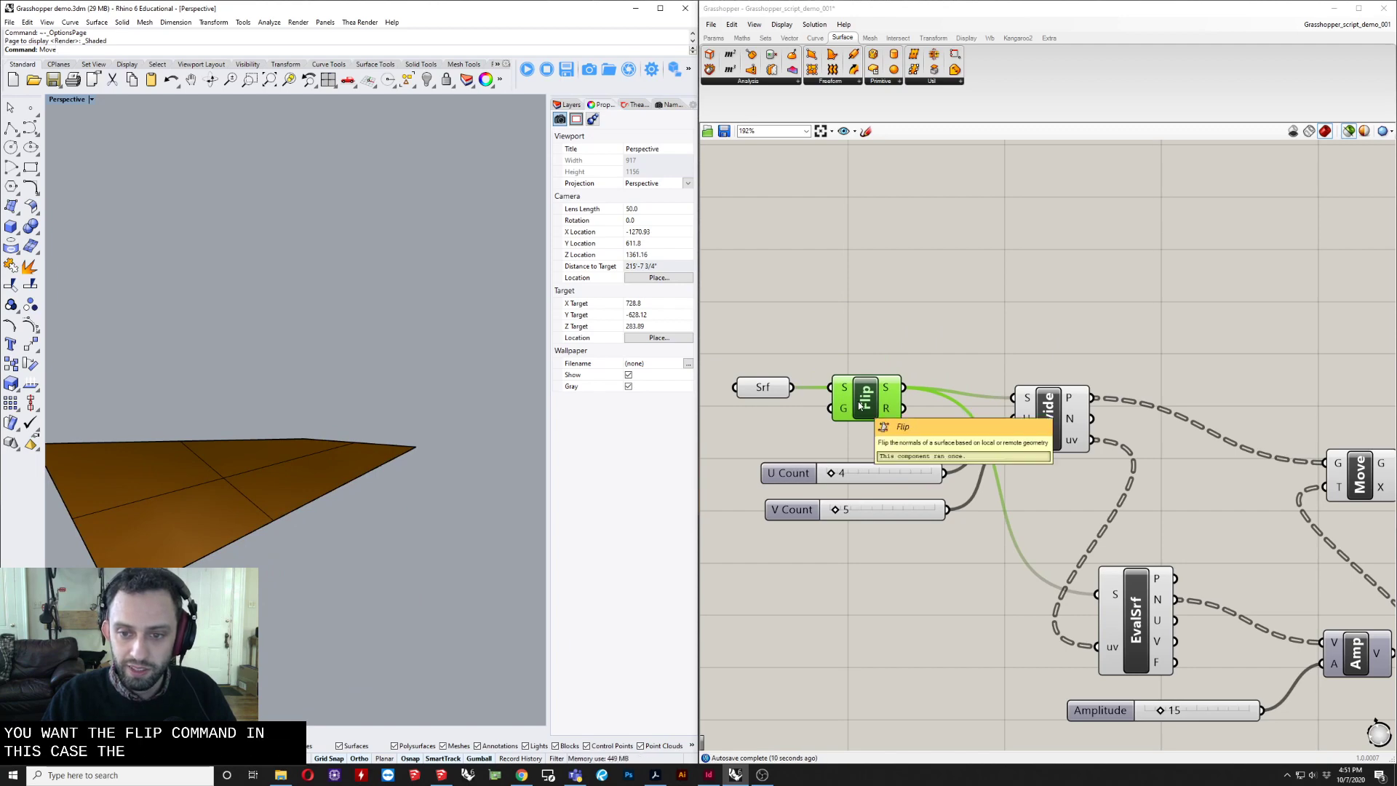
Preview the moved points by selecting Move and set the Amplitude slider to 22.
scroll(942, 313, down, 3)
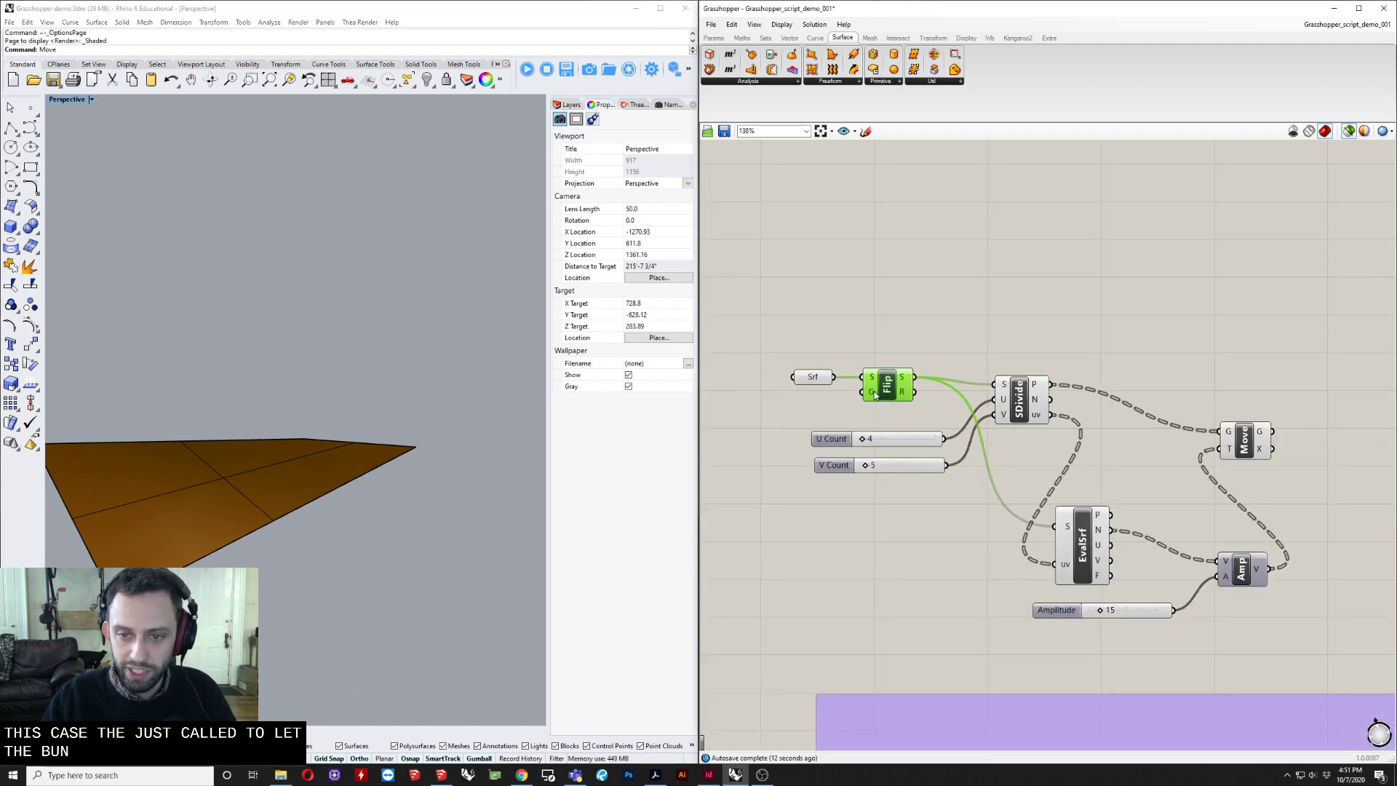
right_drag(933, 408, 752, 346)
click(1062, 378)
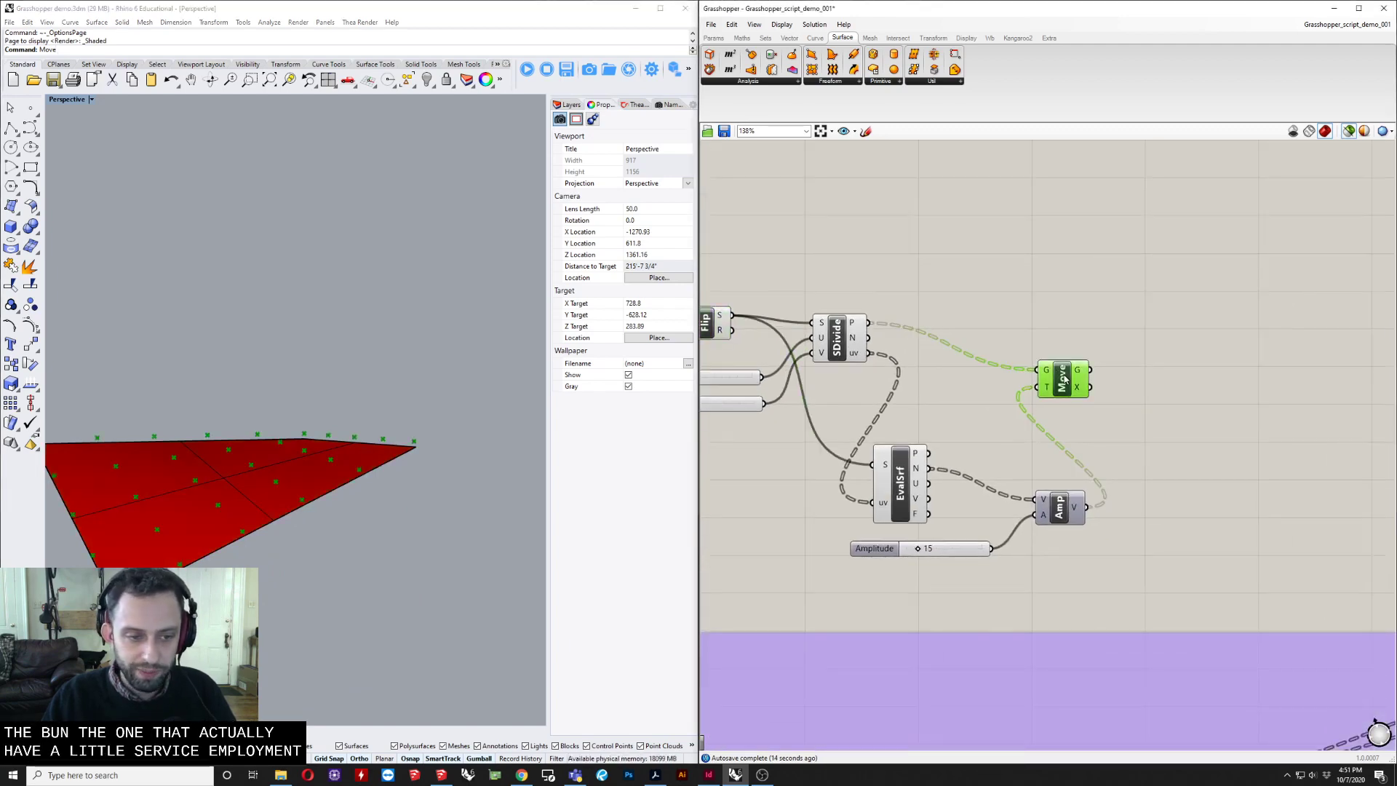
right_drag(65, 546, 200, 502)
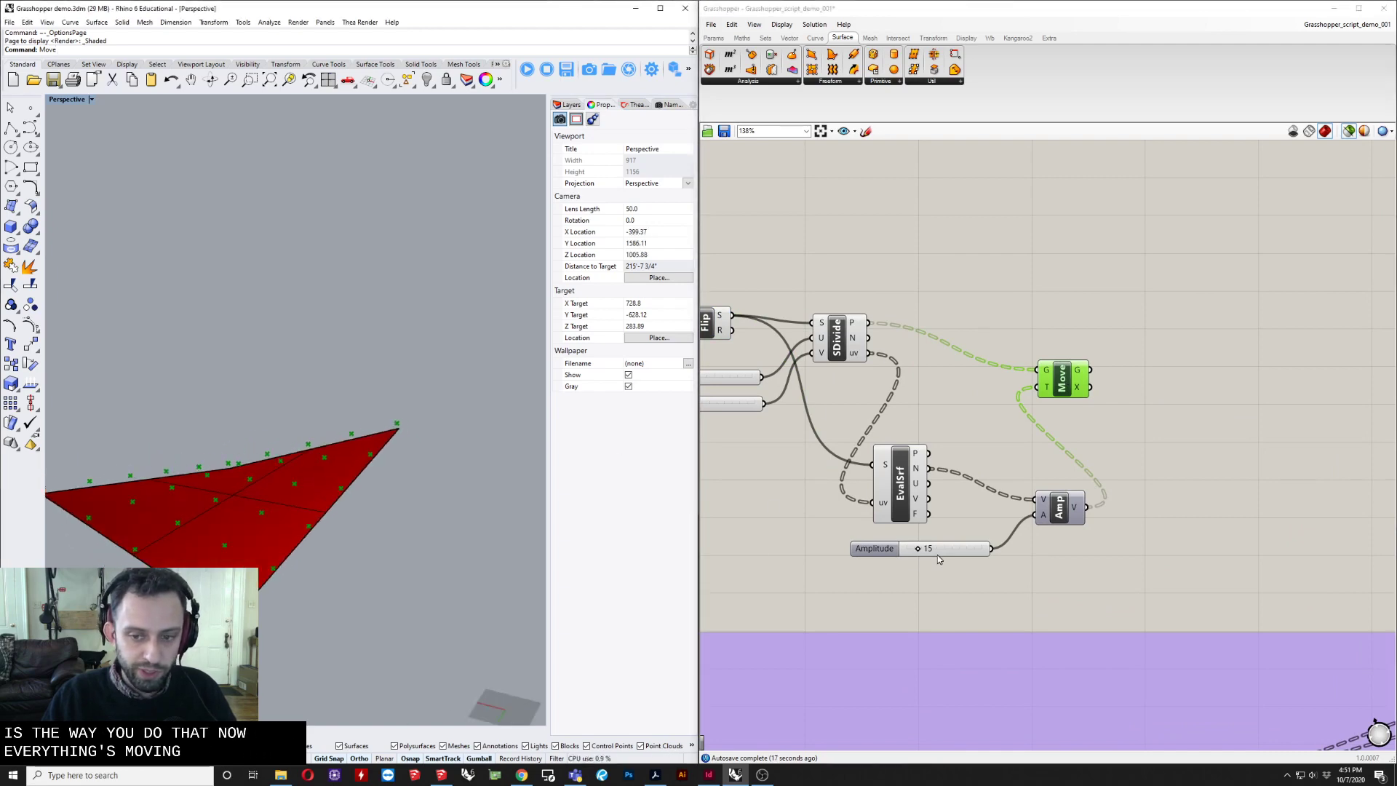
mouse_move(919, 552)
mouse_down()
mouse_move(964, 537)
mouse_move(923, 541)
mouse_up()
Add a Vector Display Ex component, feed it the Evaluate Surface points as P and the Amplitude vector as V, and inspect the arrows.
right_drag(1073, 594, 967, 466)
scroll(974, 535, down, 2)
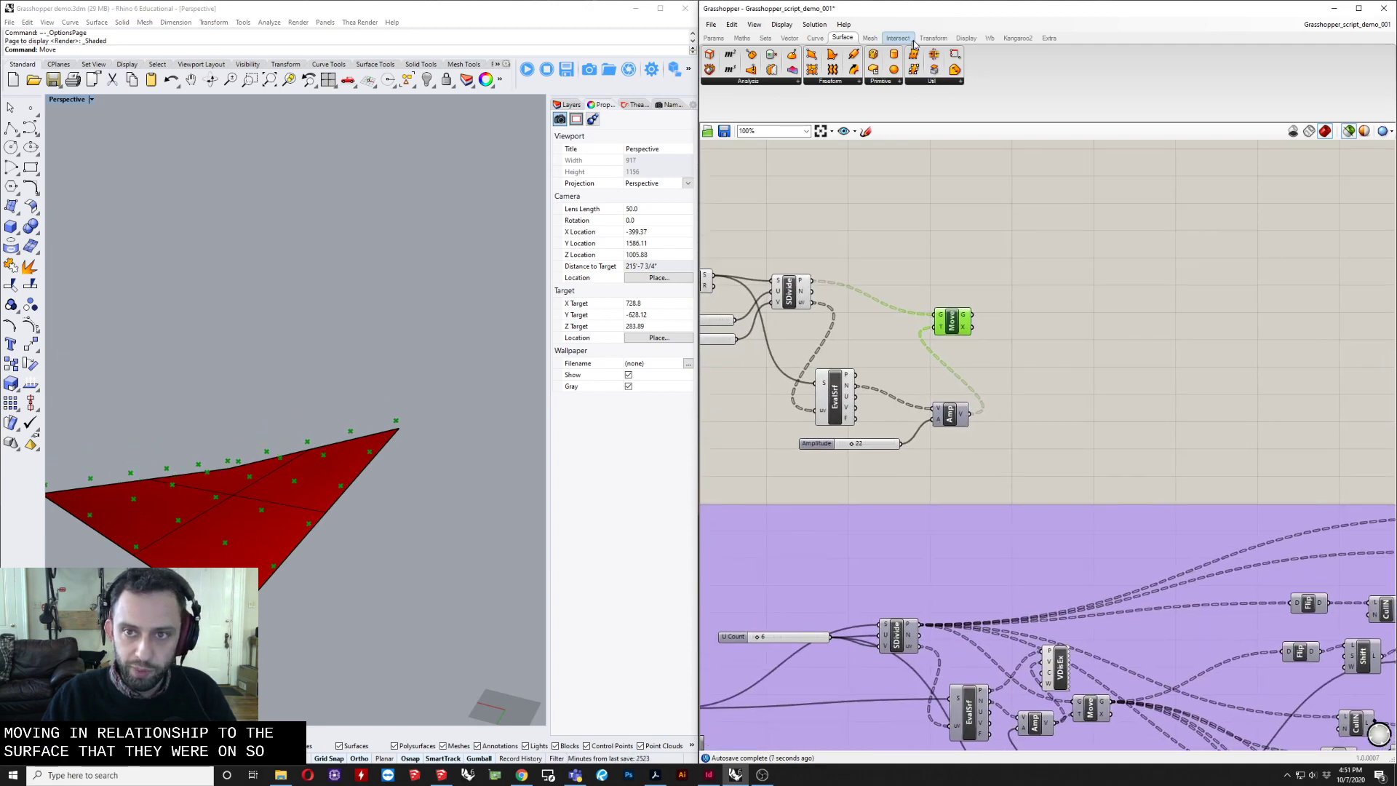
click(967, 38)
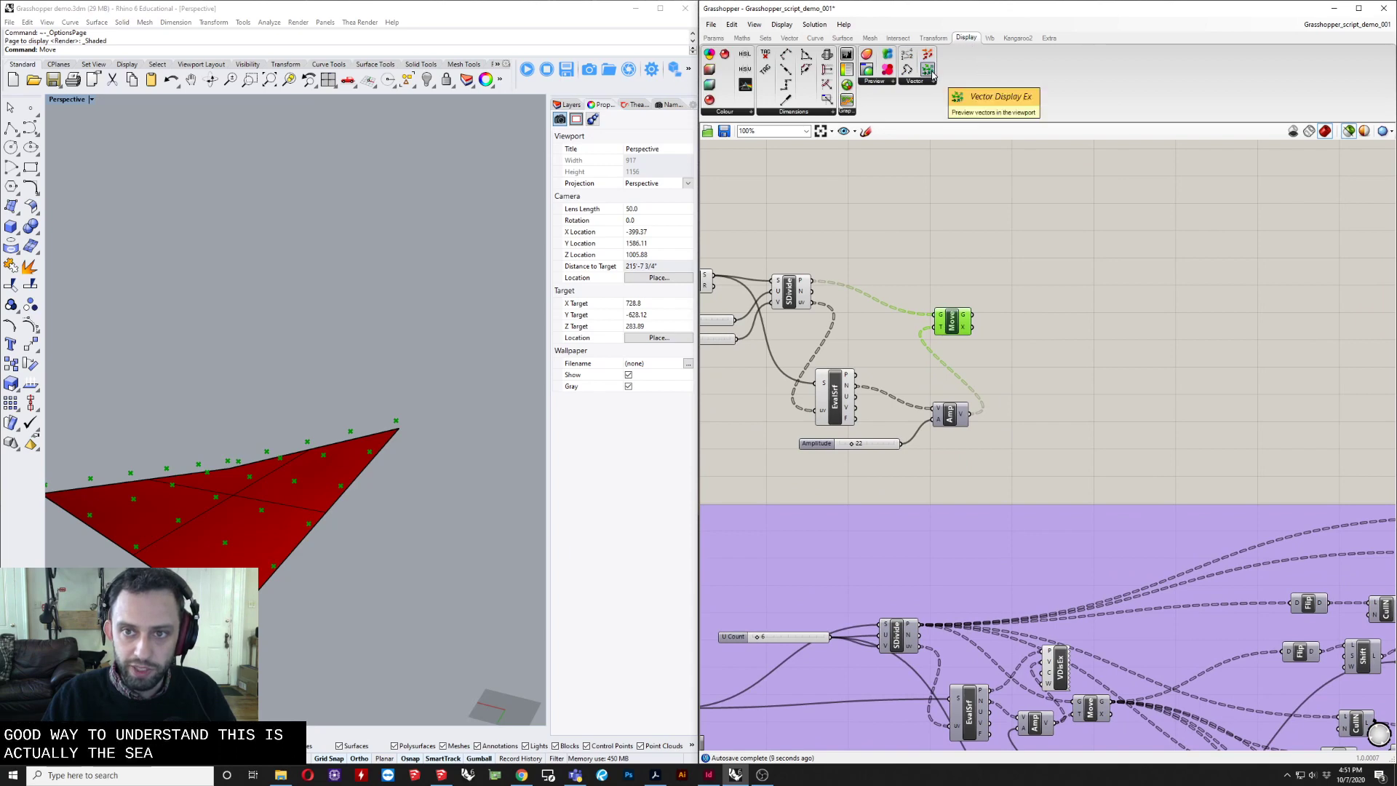
drag(933, 72, 987, 405)
scroll(953, 422, up, 2)
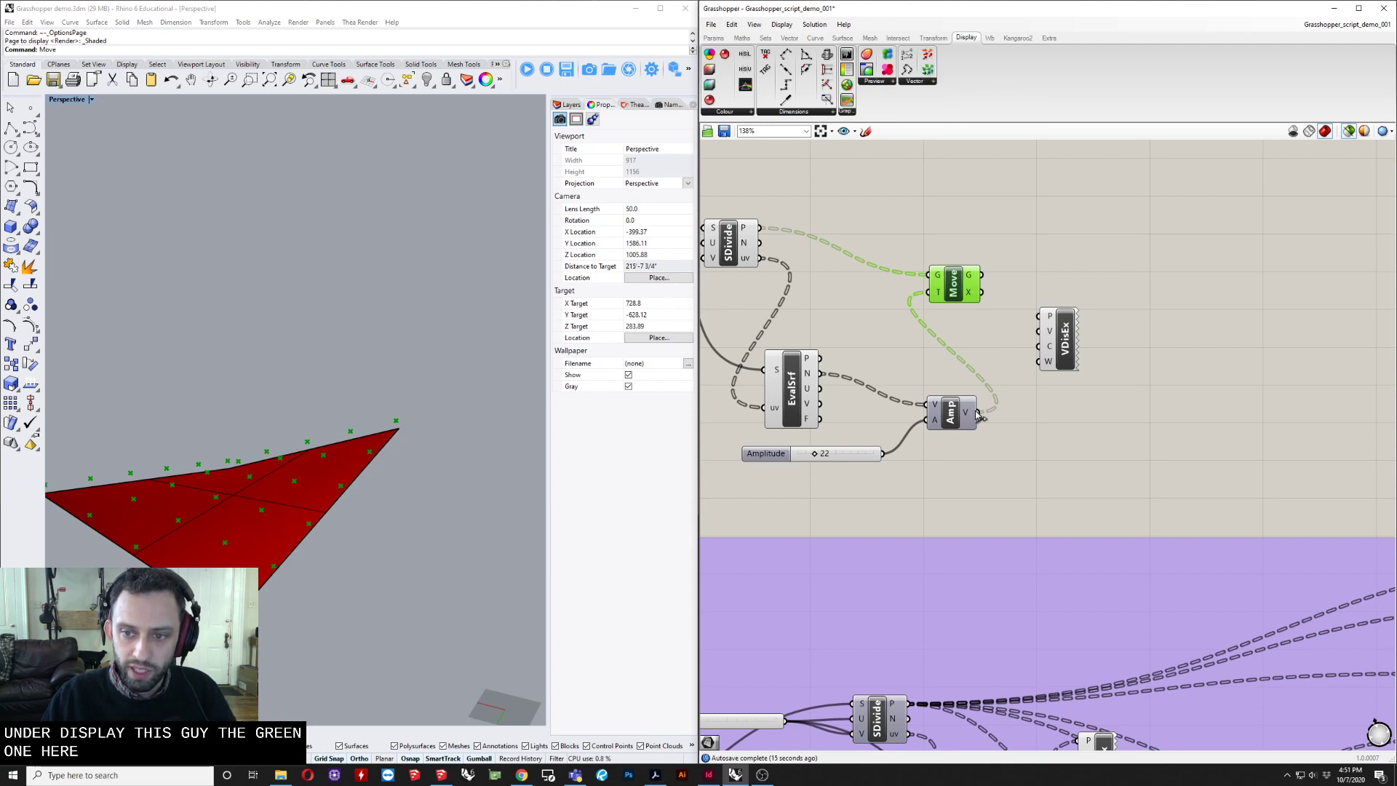
drag(1065, 338, 1059, 404)
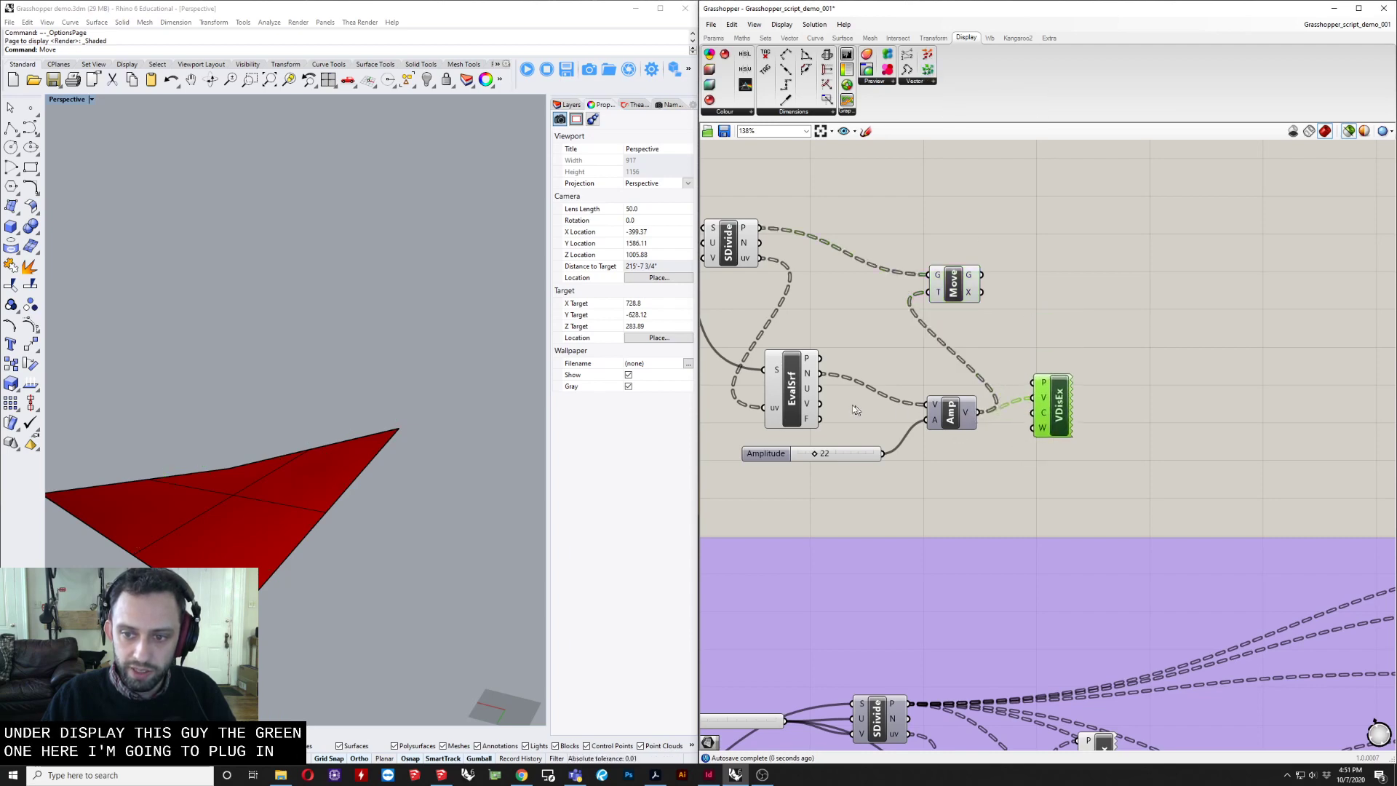
drag(820, 358, 1066, 385)
right_drag(192, 500, 116, 473)
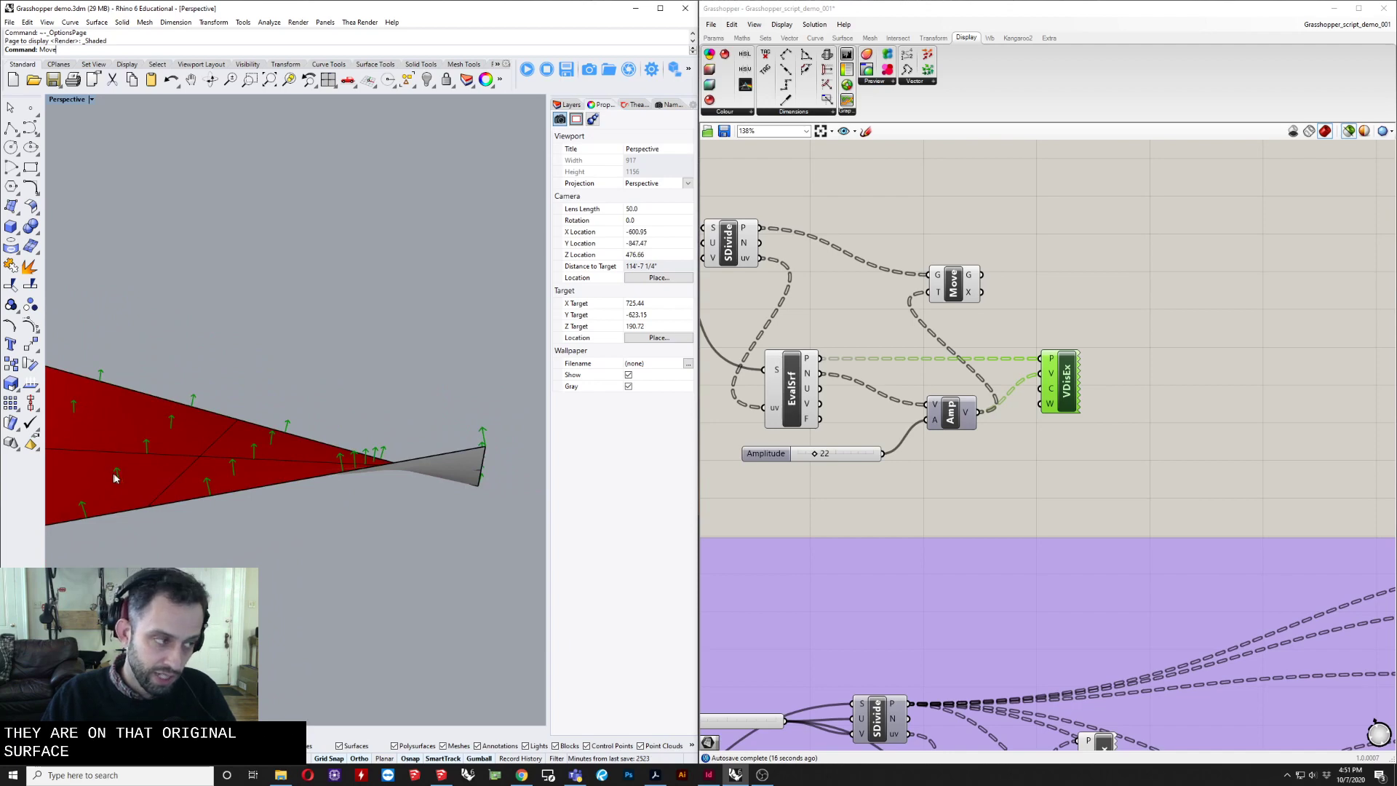
right_drag(225, 461, 375, 459)
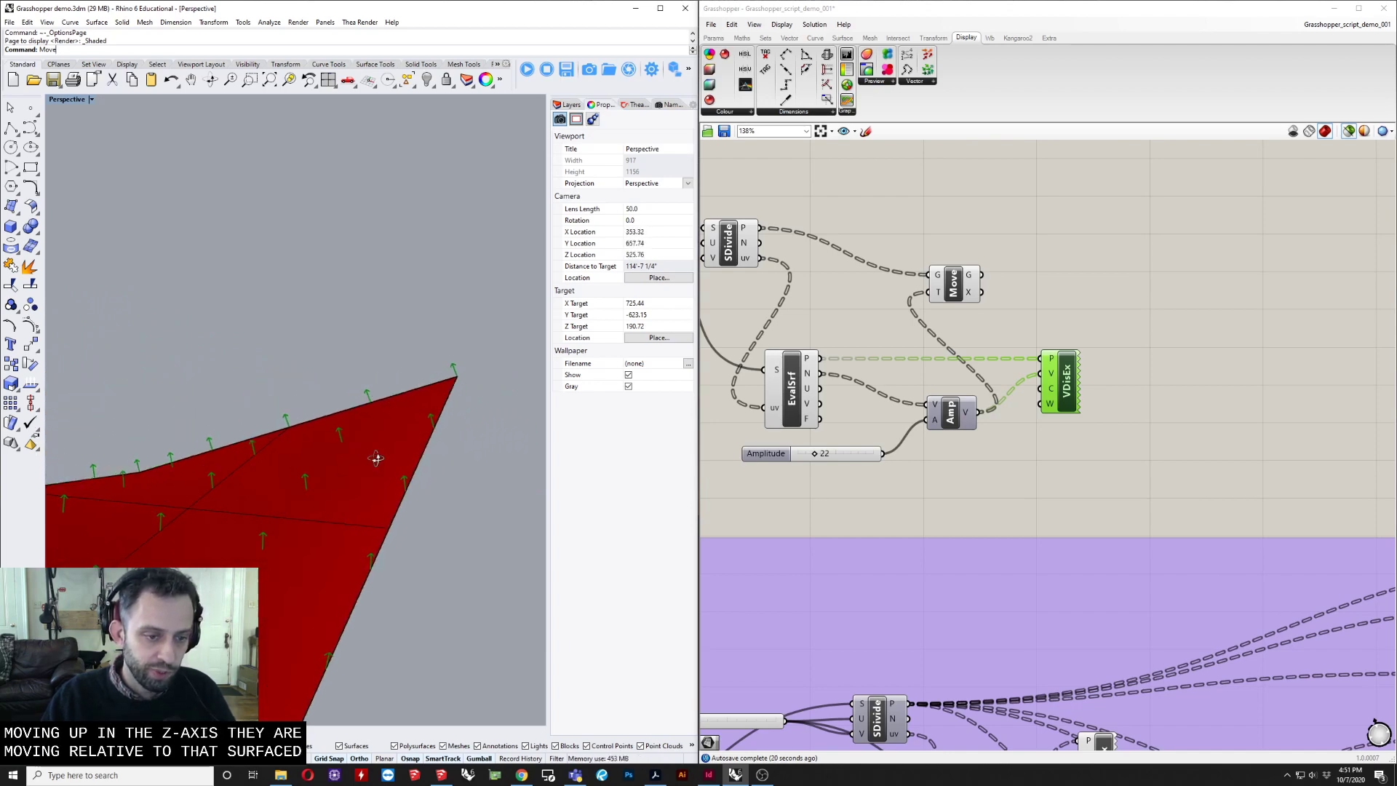
Shift the Move component aside and add a standard two-point Line component beside it.
right_drag(987, 414, 858, 427)
scroll(858, 427, down, 3)
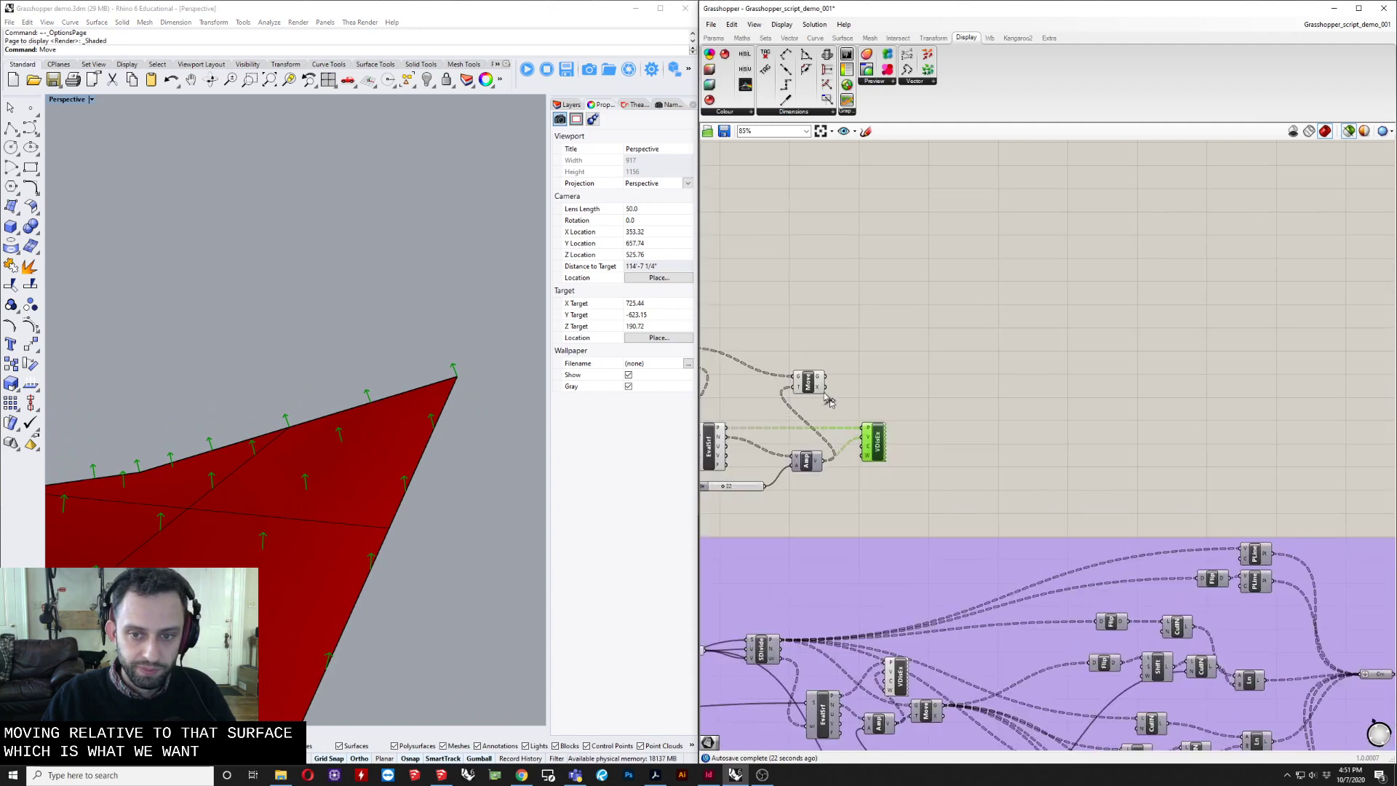
click(864, 373)
double_click(913, 368)
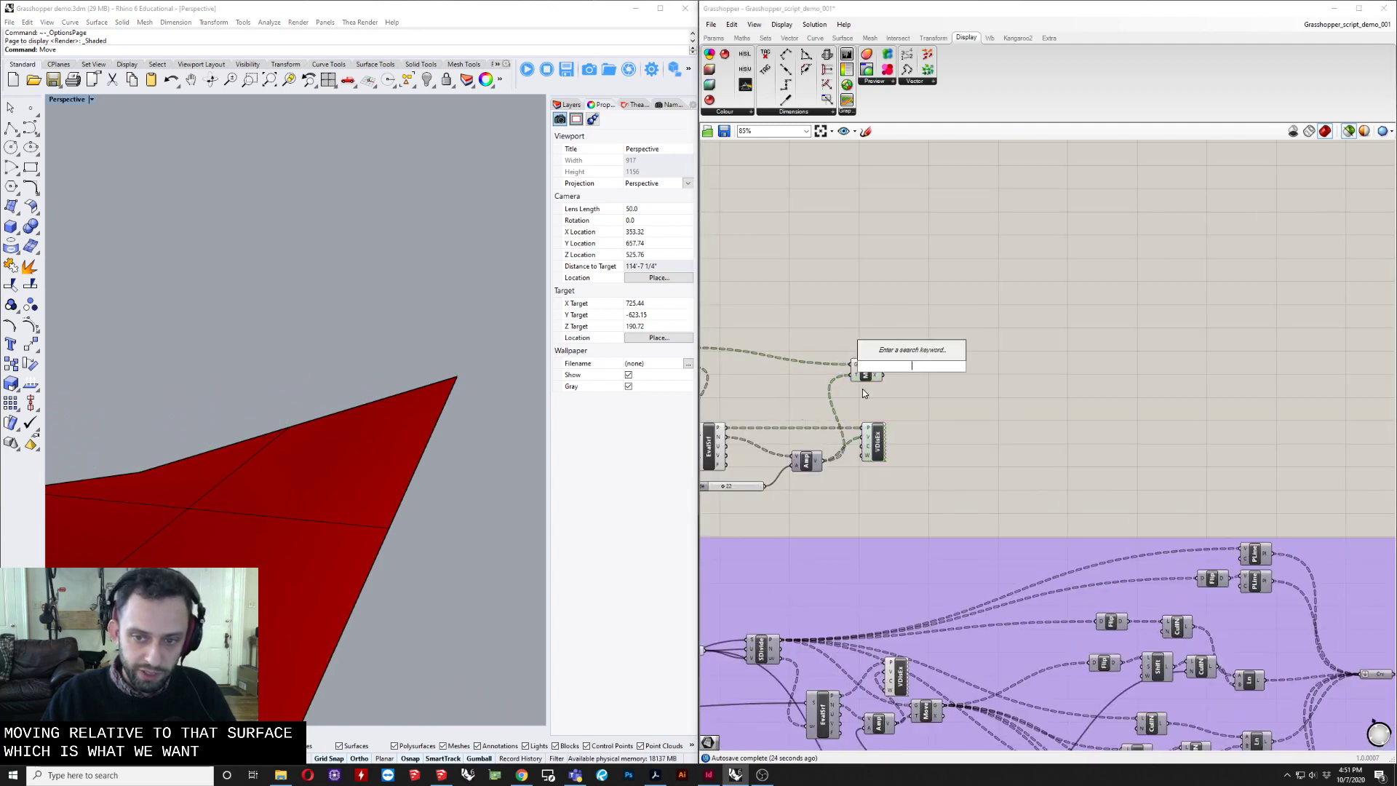
text(lin)
key(Up)
key(Up)
key(Up)
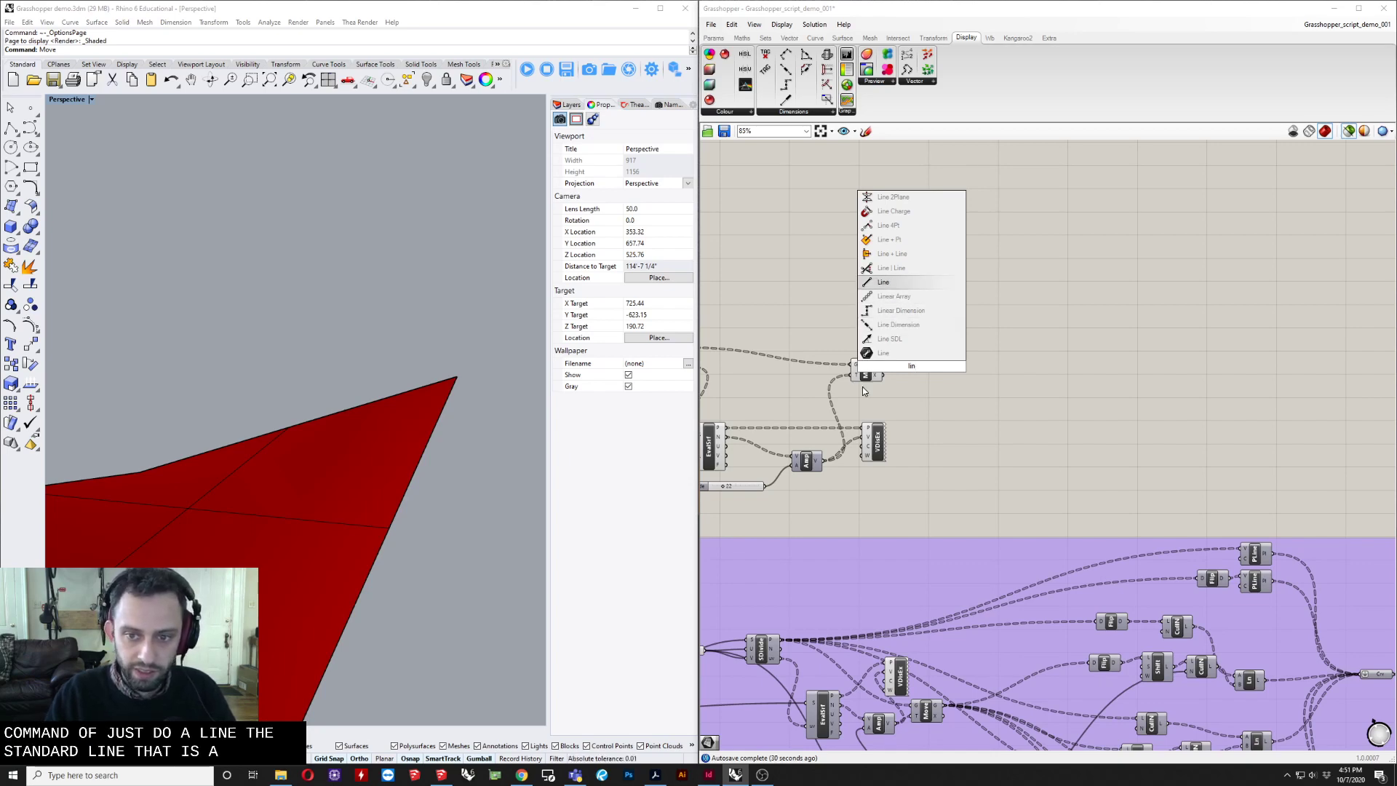
click(896, 282)
scroll(902, 364, up, 3)
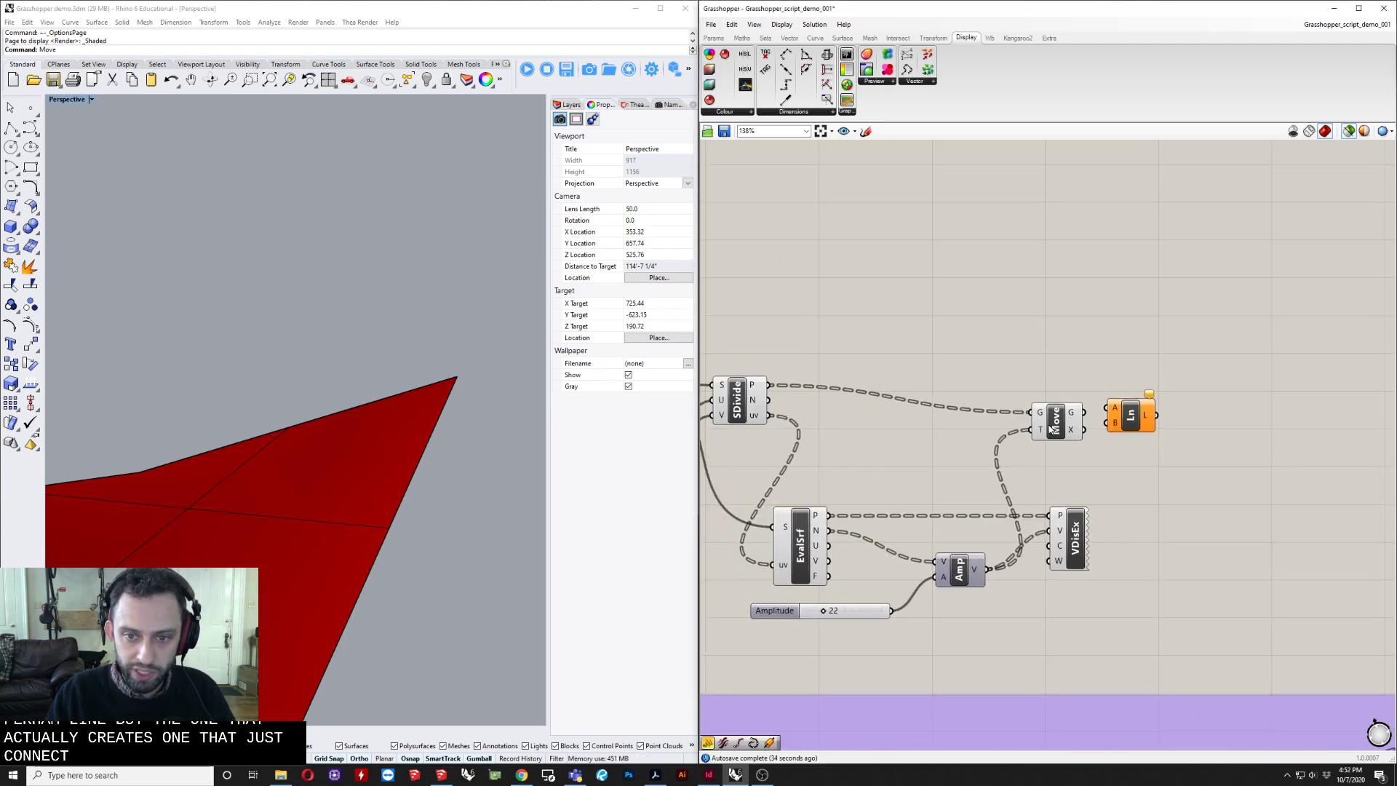
Connect the Divide Surface points to Line's A input and Move's G output to its B input, placing Line above Move.
drag(1053, 430, 1022, 450)
drag(773, 388, 1150, 343)
drag(1056, 434, 1136, 359)
right_drag(1103, 468, 1050, 405)
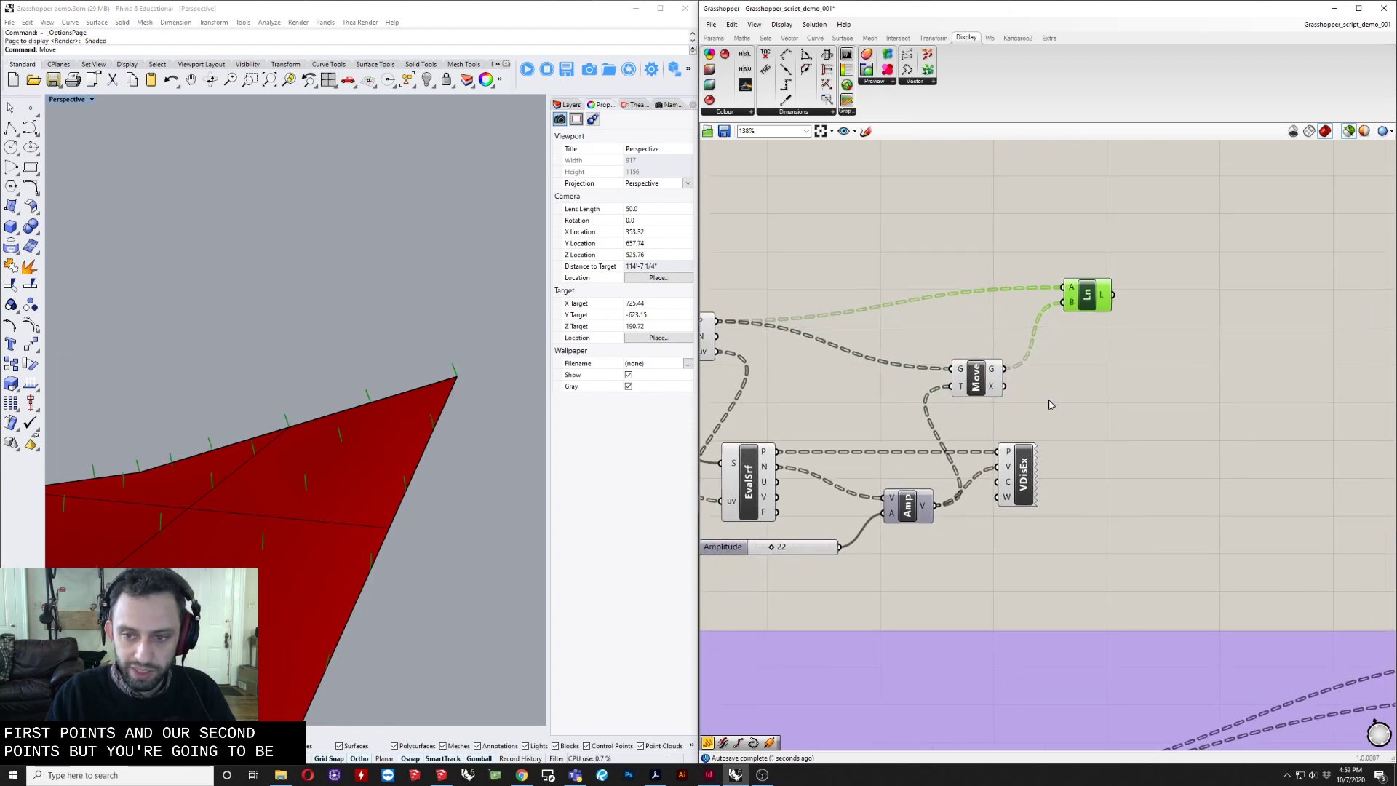
drag(984, 391, 988, 401)
Try a U Count of 5 for the surface division, then restore it to 4.
right_drag(804, 515, 1117, 493)
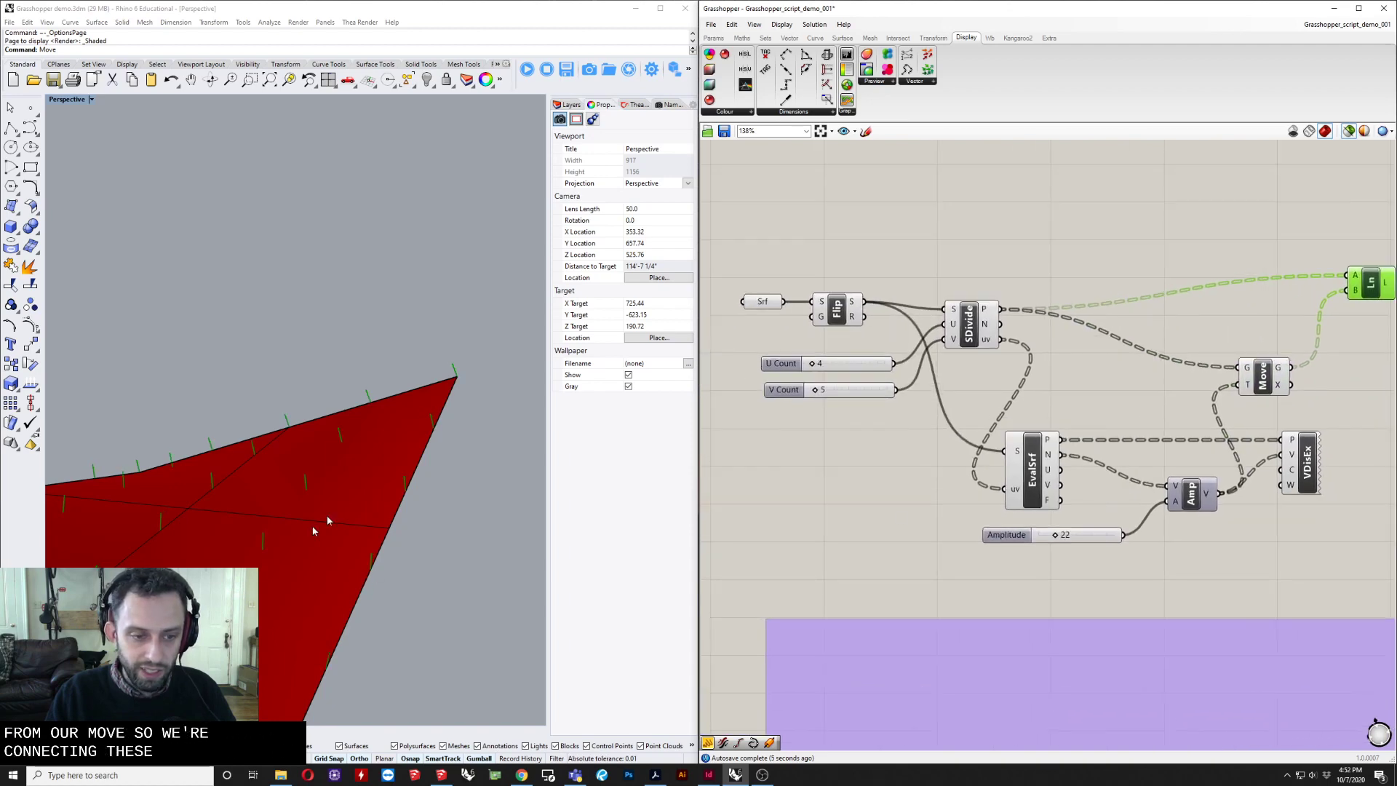
right_drag(1007, 395, 1018, 398)
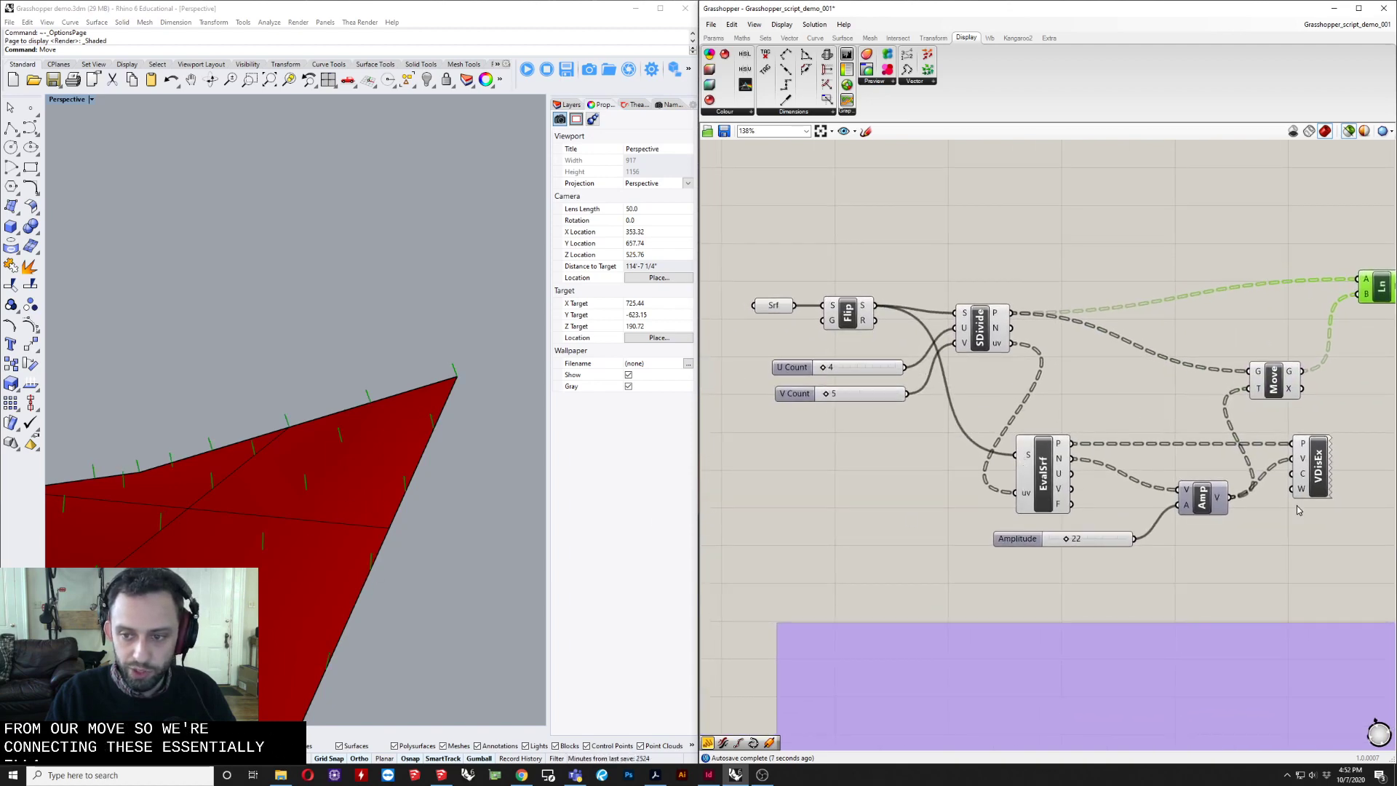
right_drag(1132, 573, 1094, 602)
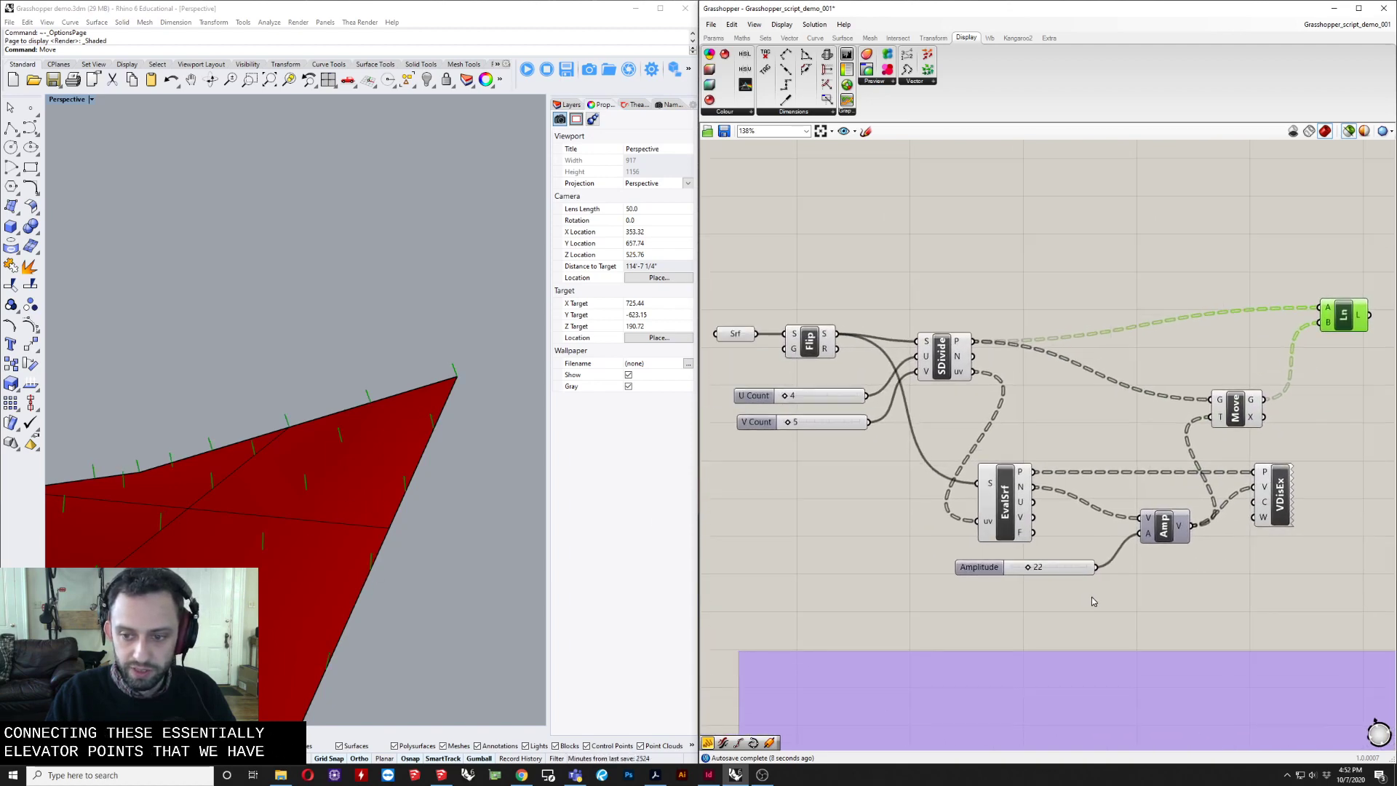
drag(791, 396, 788, 395)
click(804, 394)
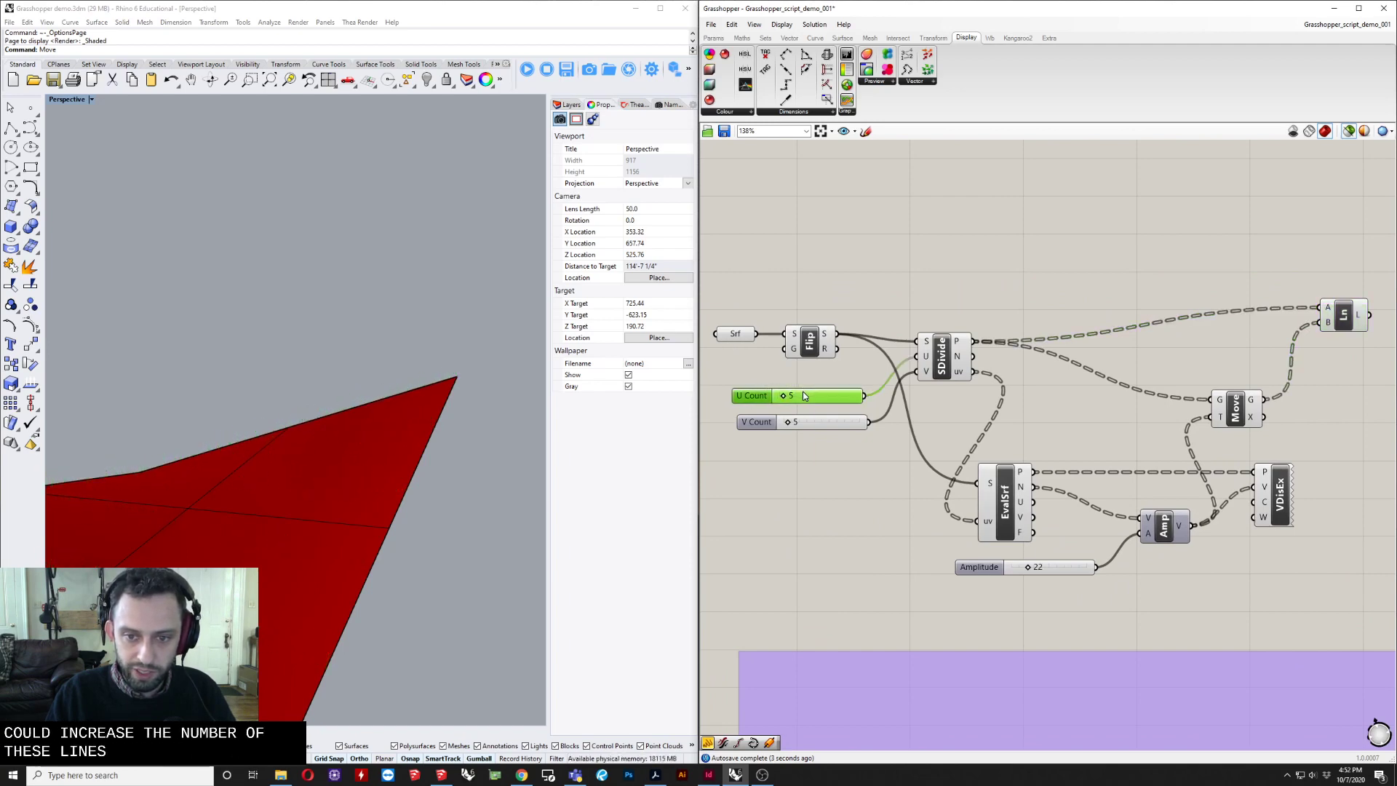
double_click(804, 395)
text(4)
key(Return)
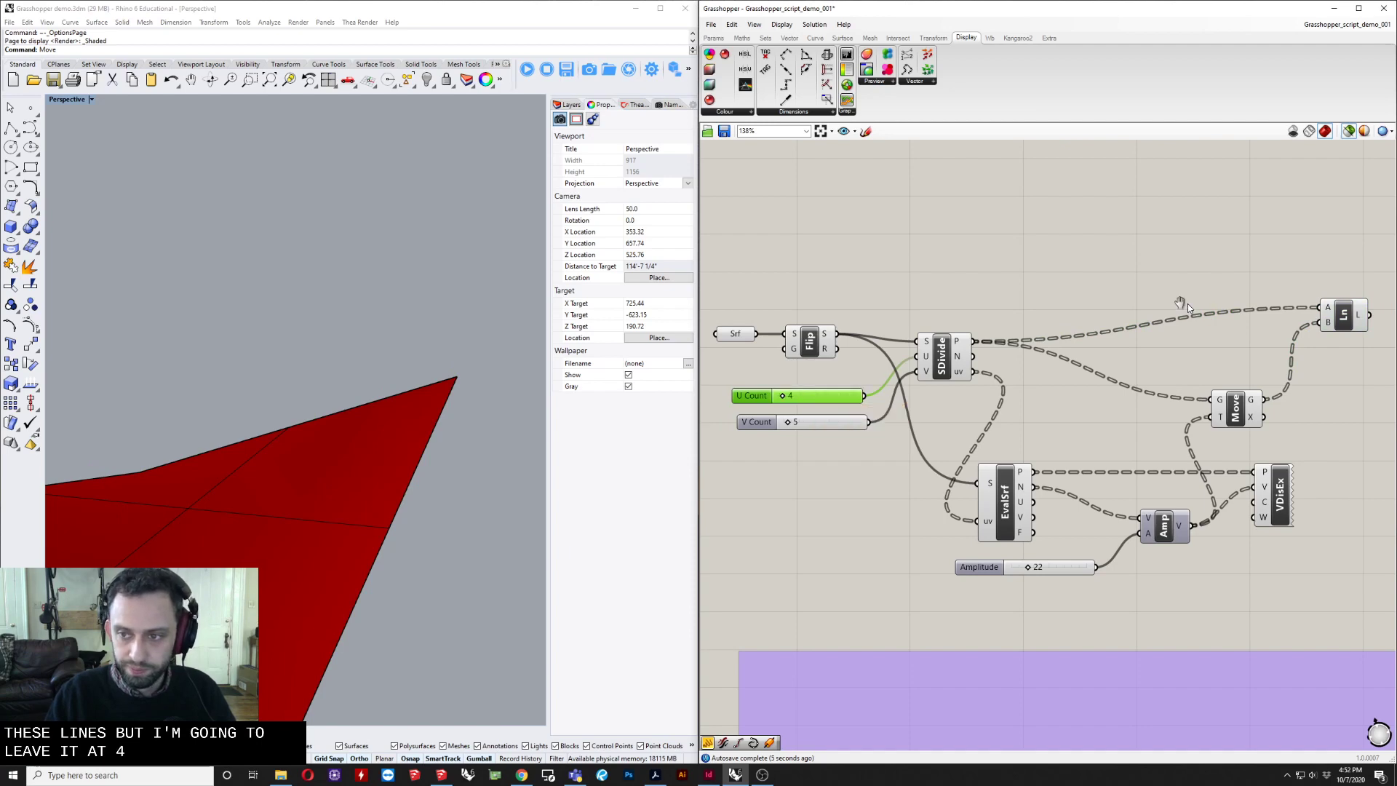
Preview the Line component and test different Amplitude slider values for the line length, settling on 62.
right_drag(1180, 303, 1131, 305)
click(1292, 327)
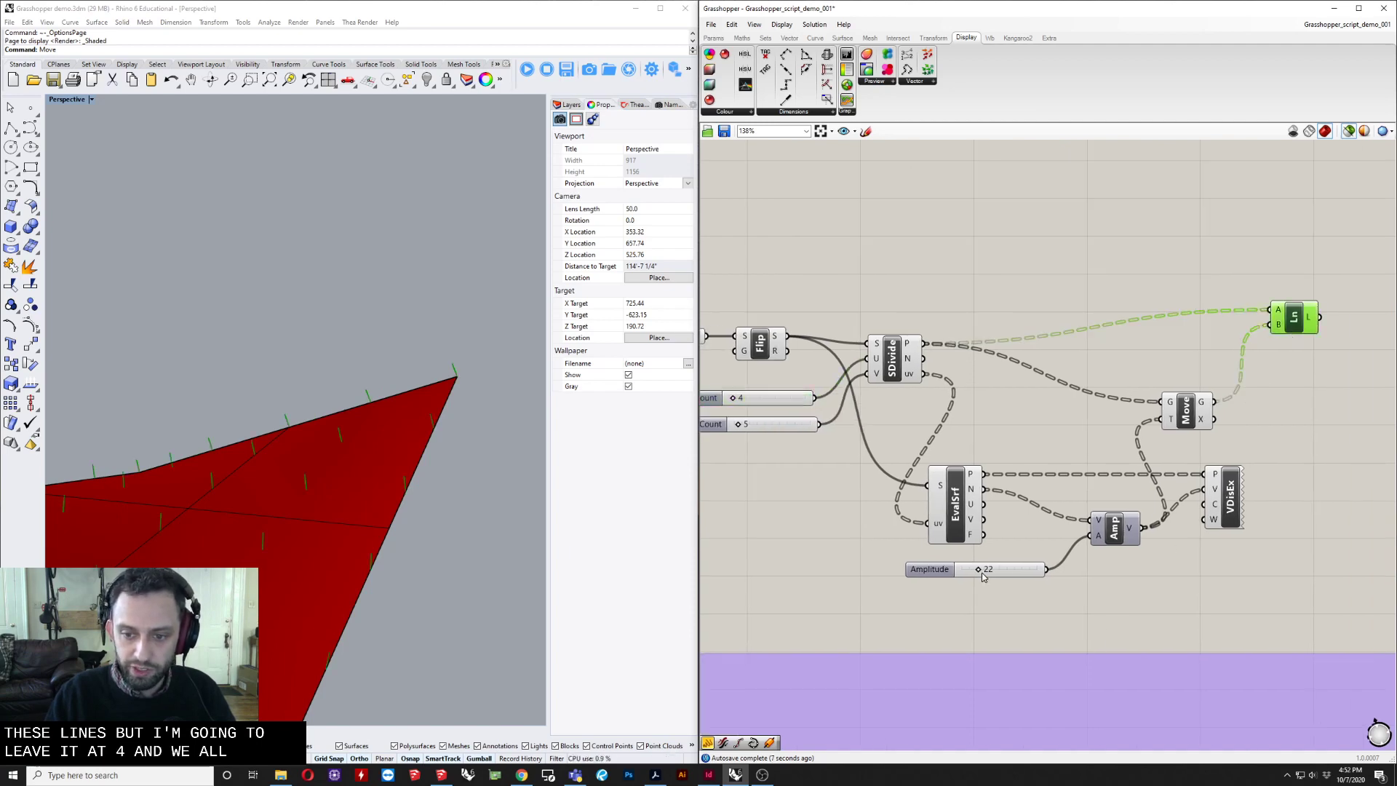
drag(1008, 569, 1042, 566)
right_drag(650, 543, 324, 493)
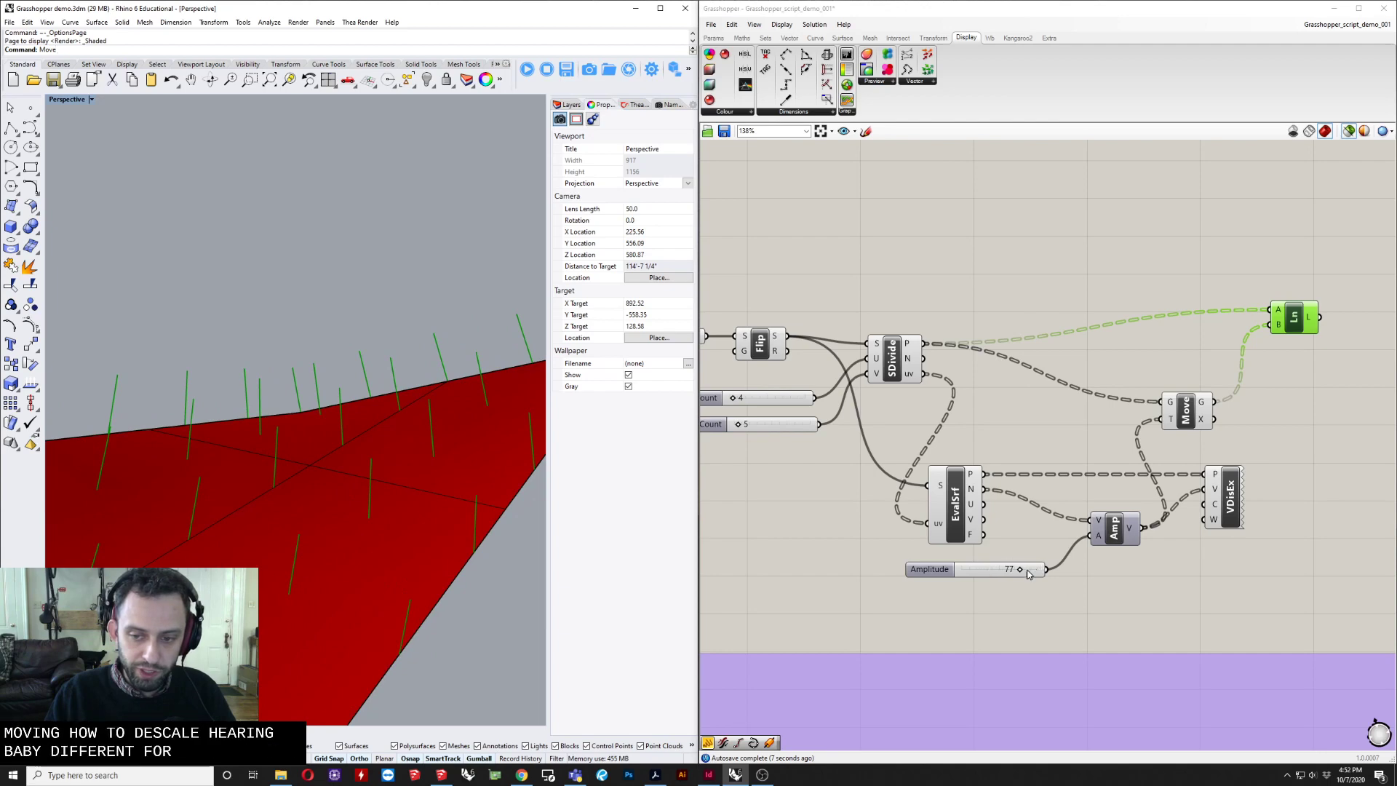
mouse_move(1019, 571)
mouse_down()
mouse_move(1051, 571)
mouse_move(1002, 580)
mouse_up()
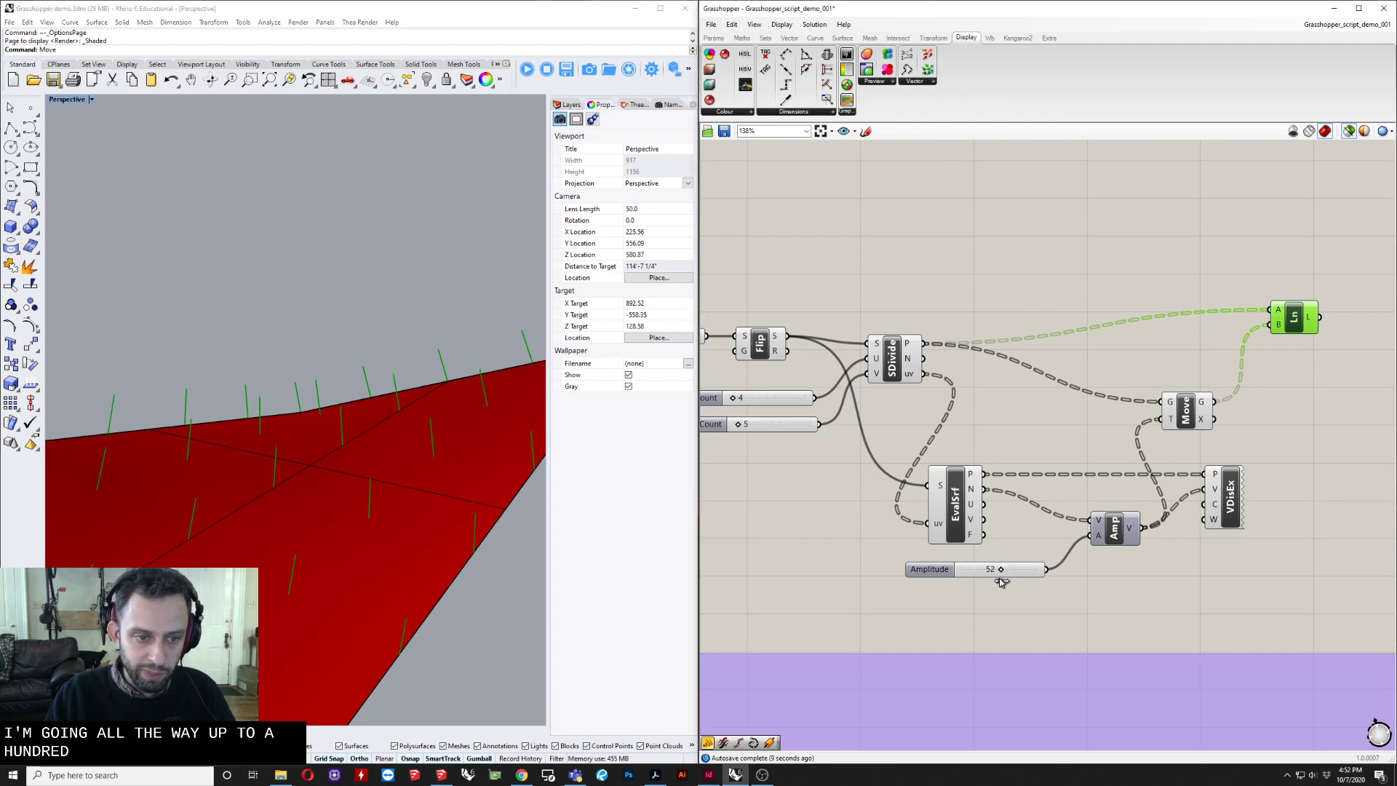
right_drag(199, 428, 224, 442)
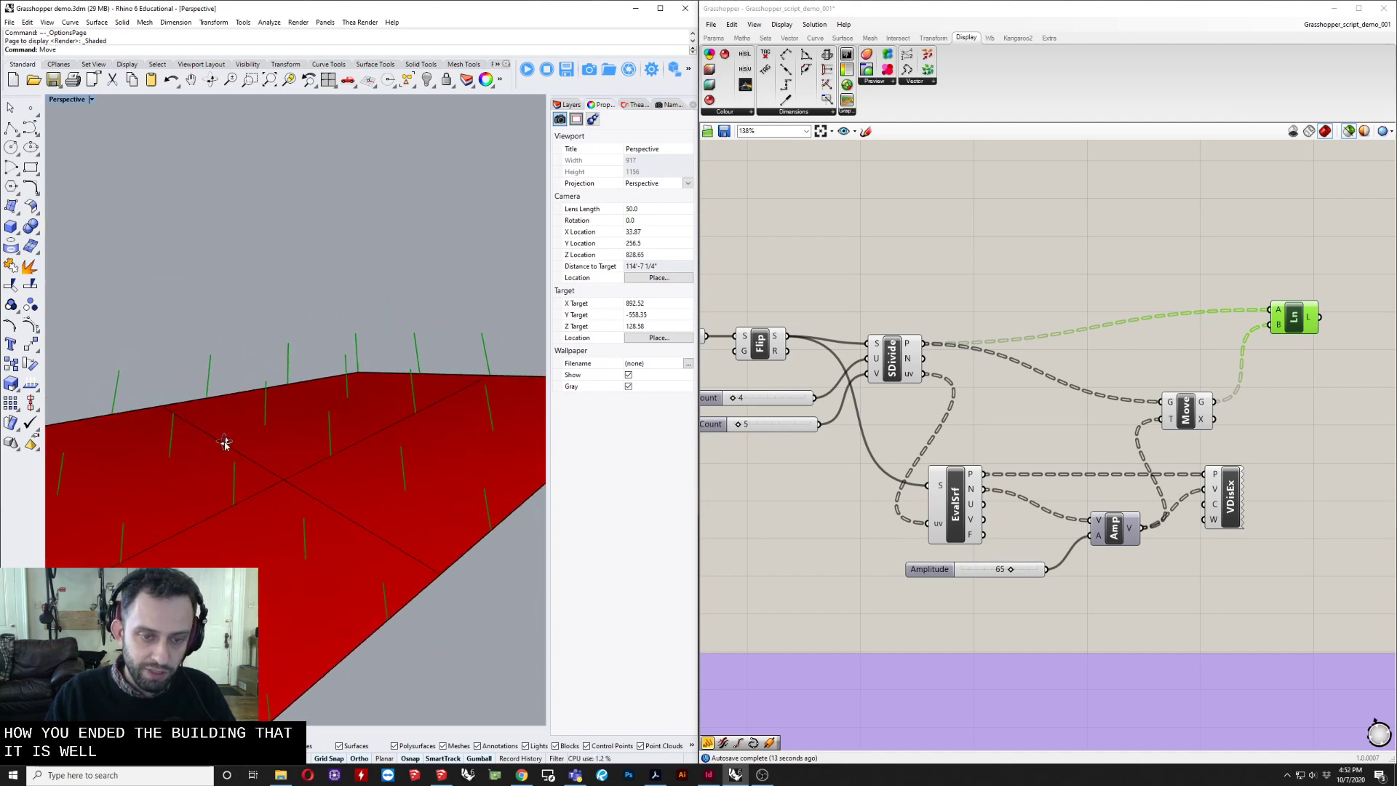
right_drag(1169, 618, 1116, 613)
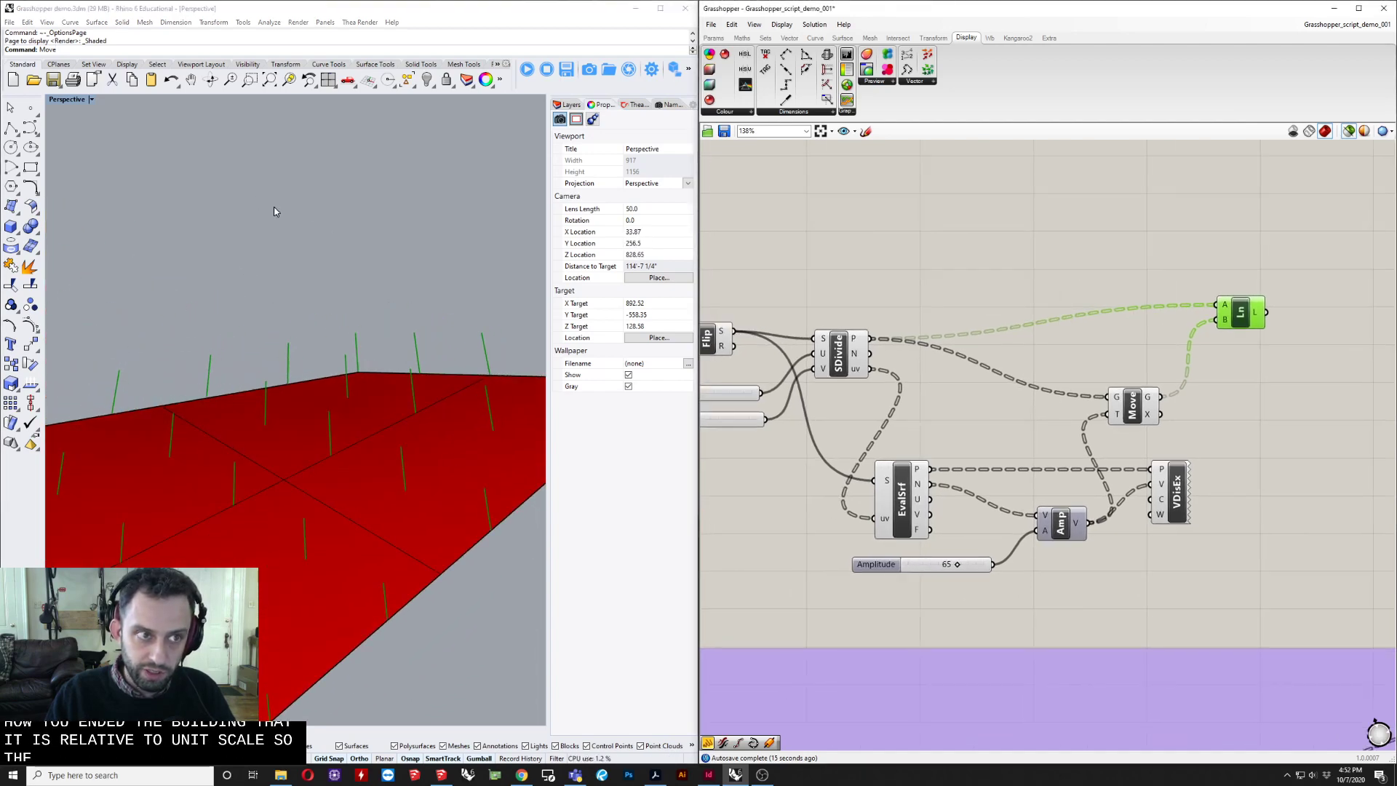
click(307, 11)
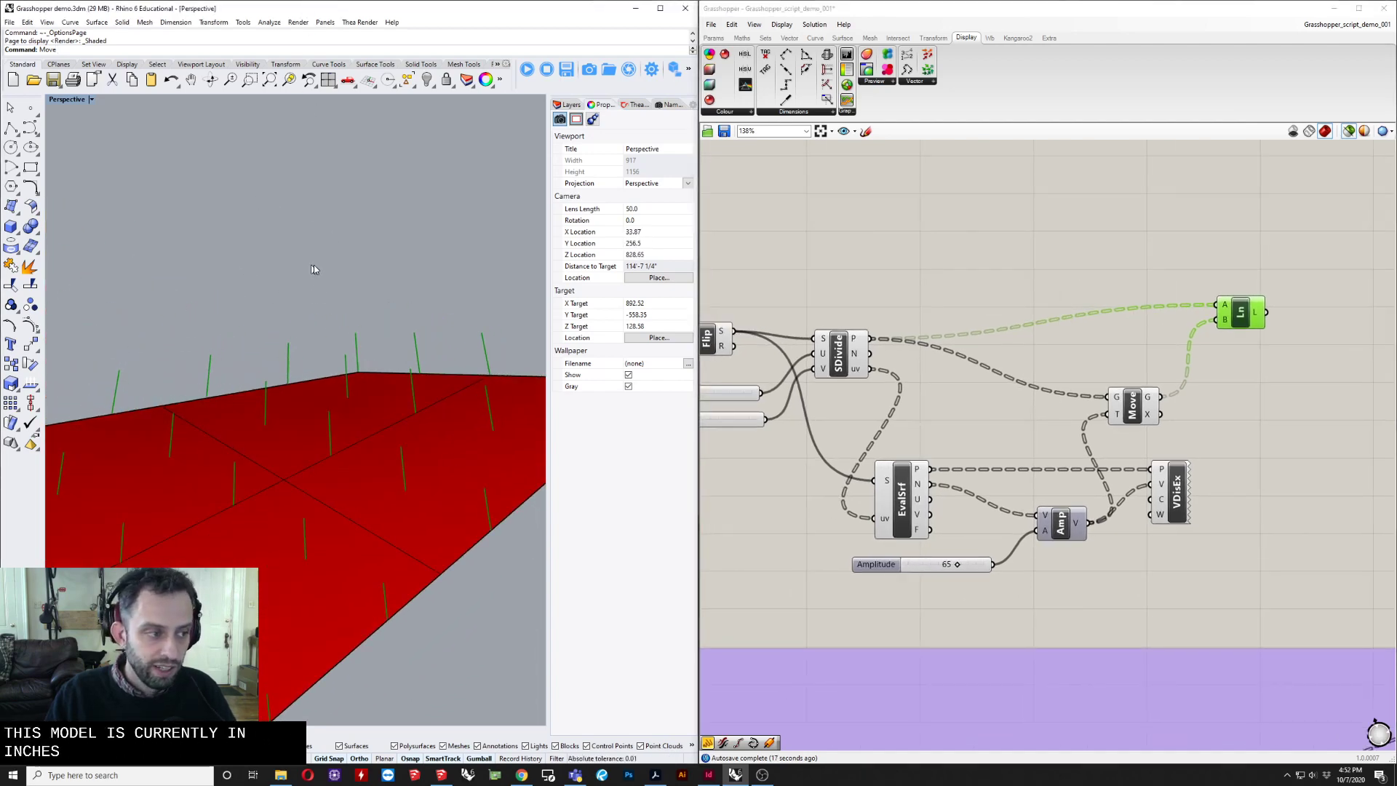
drag(956, 566, 984, 569)
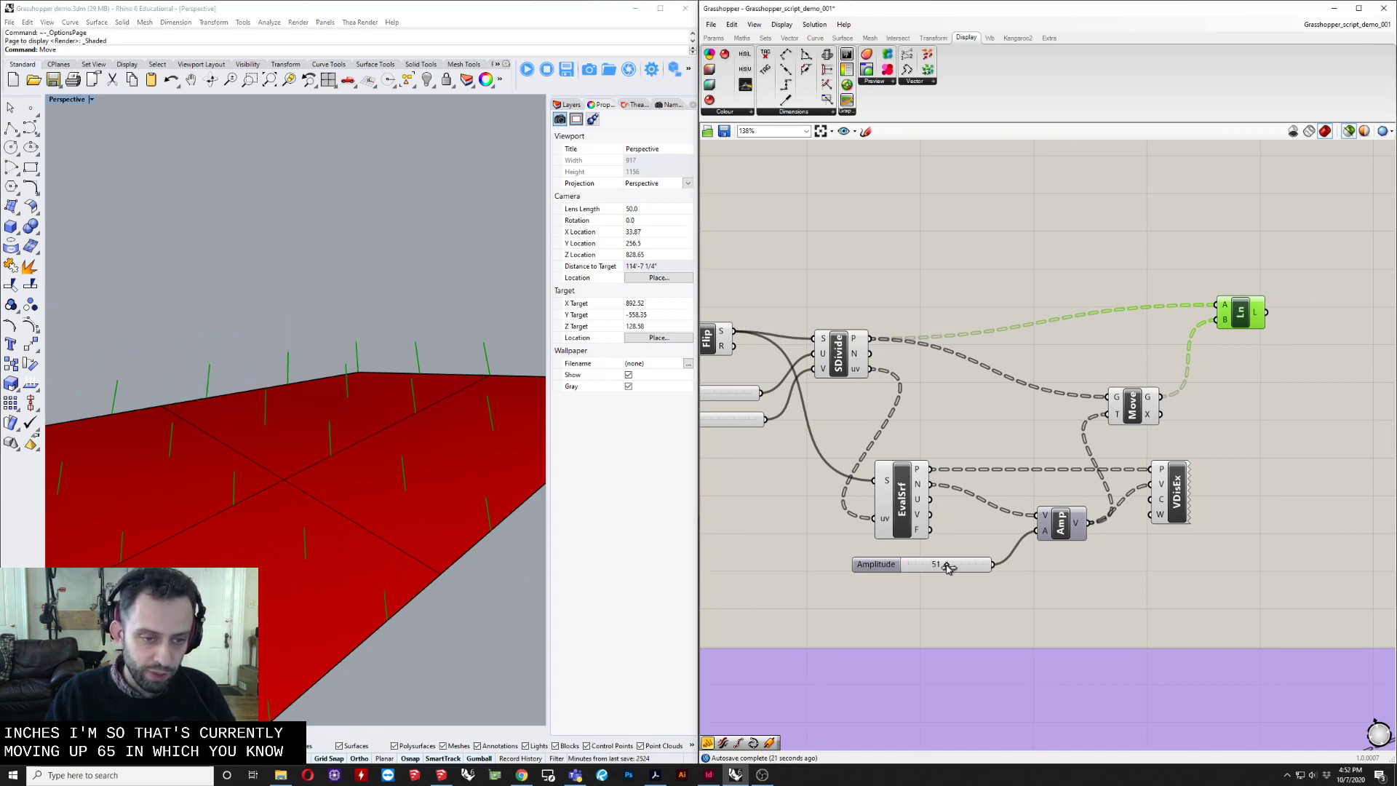
drag(947, 567, 958, 567)
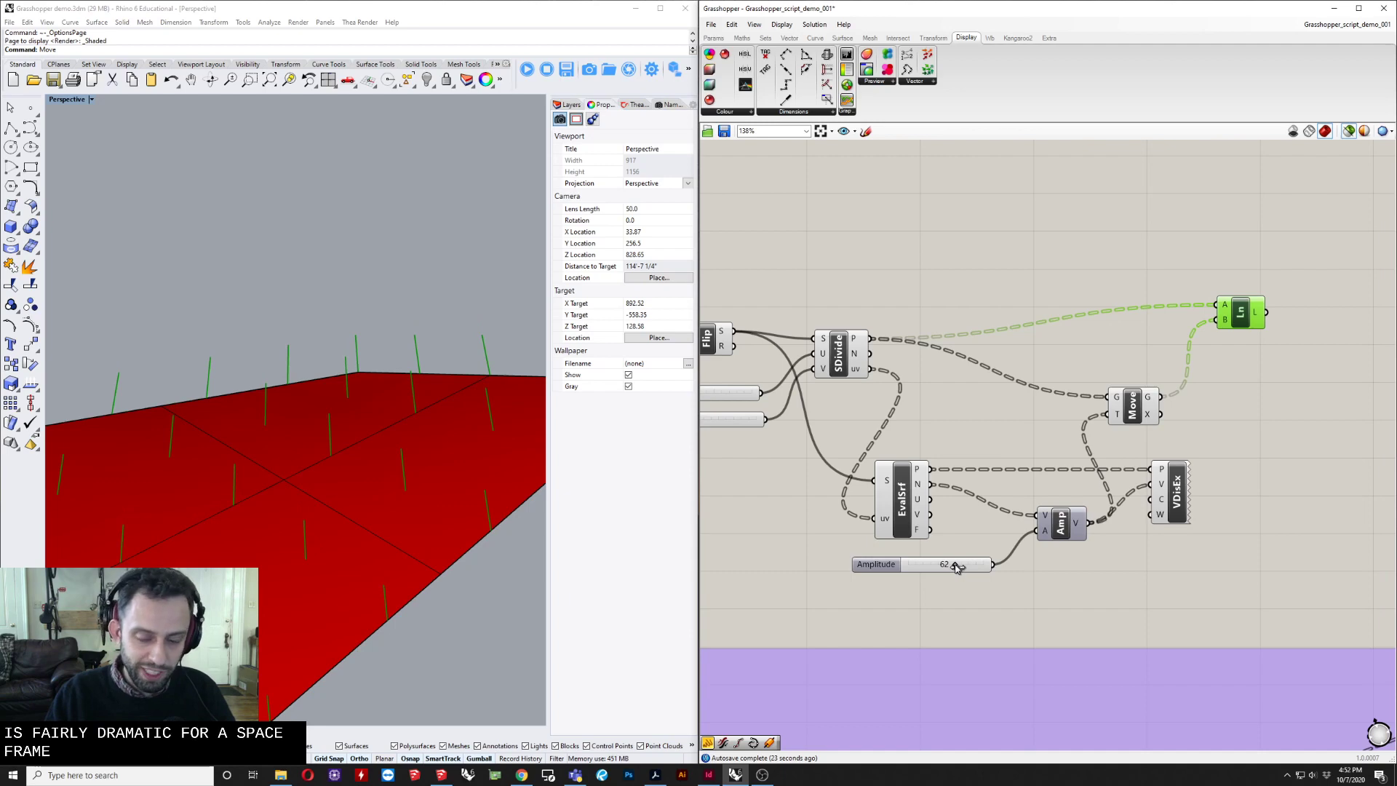
right_drag(1010, 566, 821, 561)
scroll(920, 536, down, 3)
right_drag(1003, 534, 867, 480)
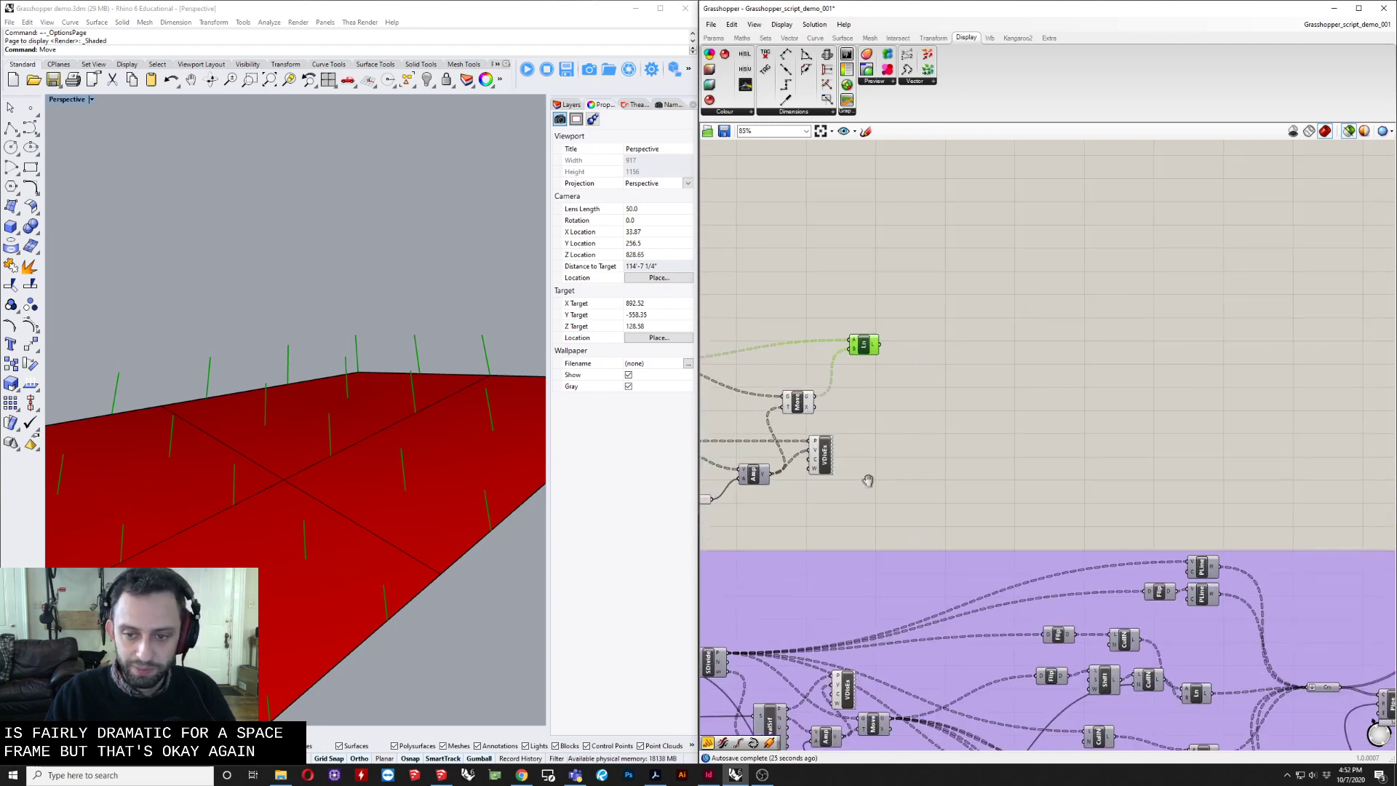
right_drag(923, 518, 1072, 421)
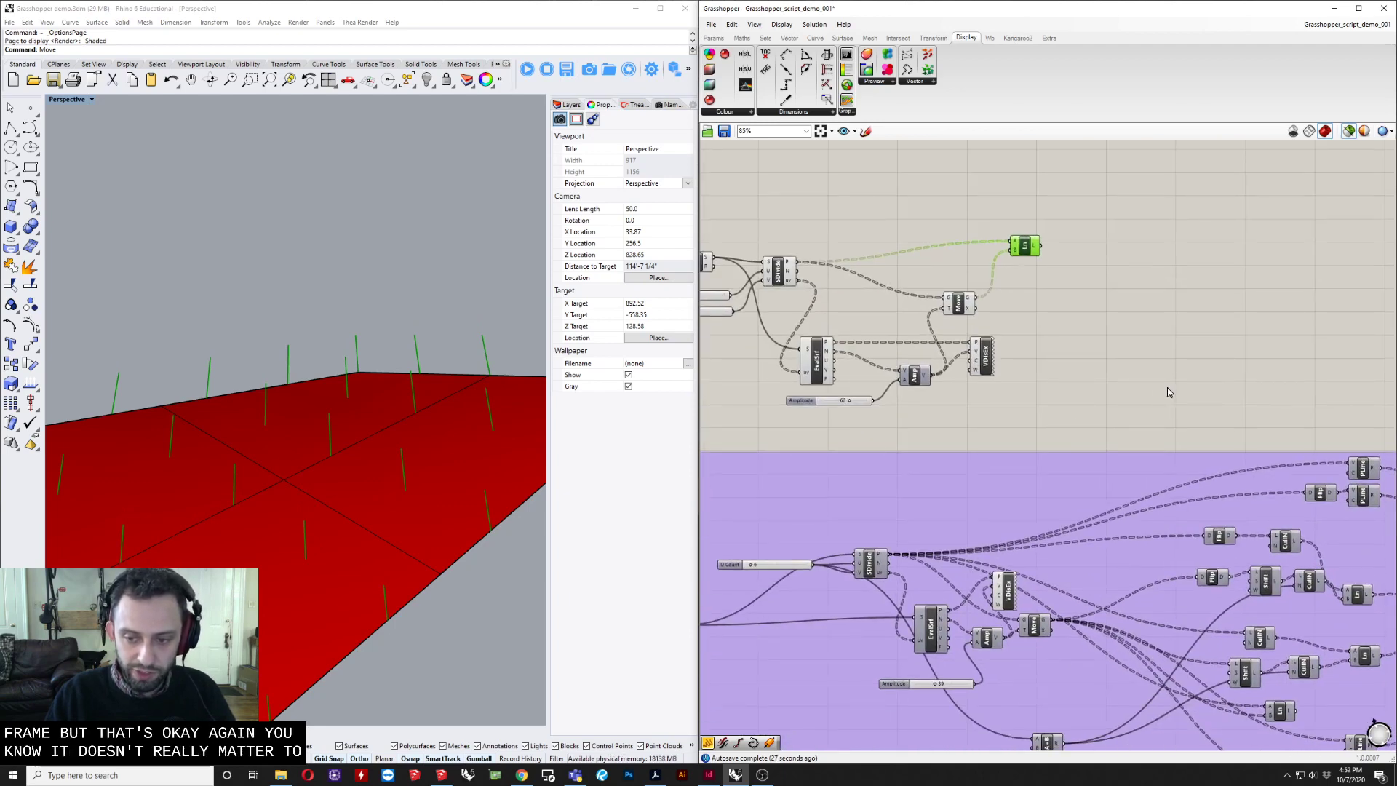
right_drag(1170, 390, 1064, 471)
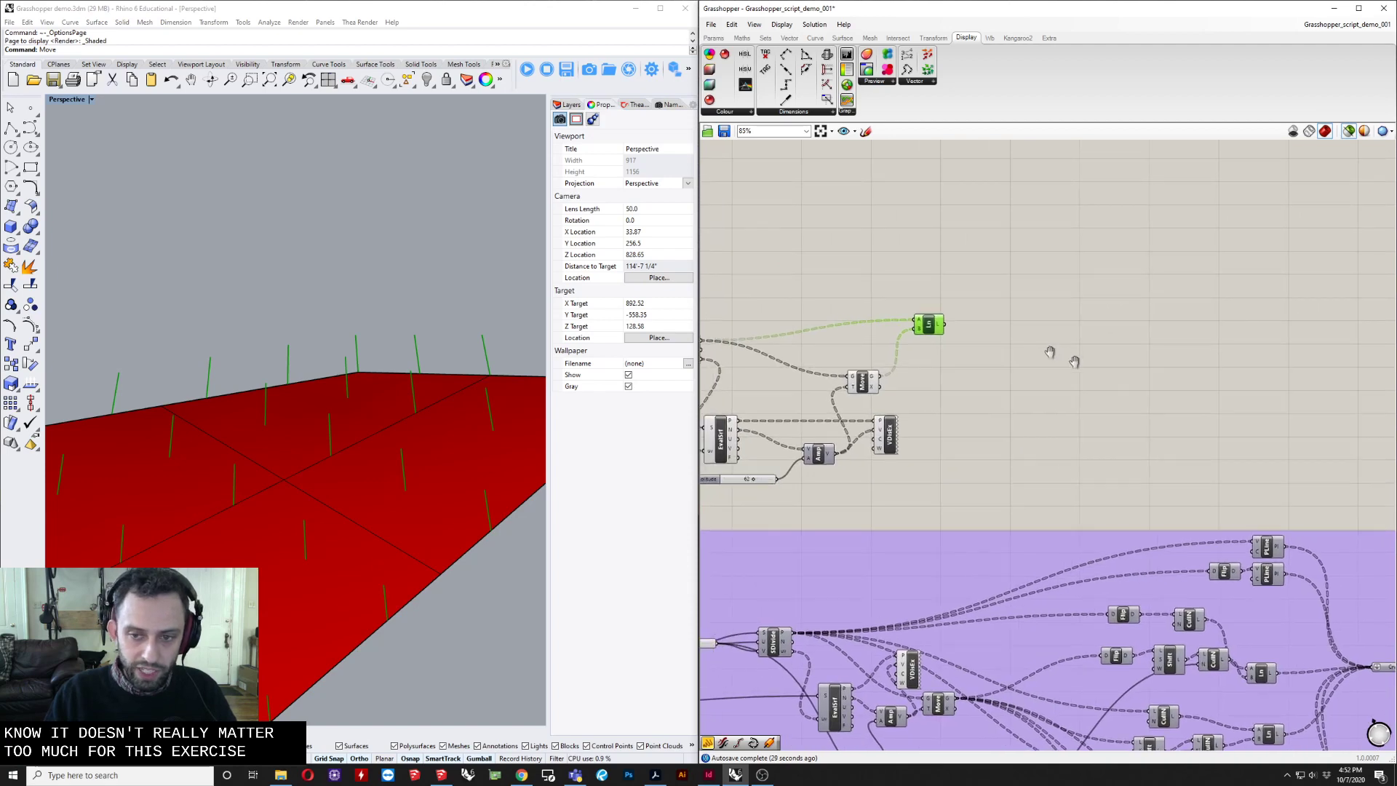
right_drag(1051, 352, 1080, 370)
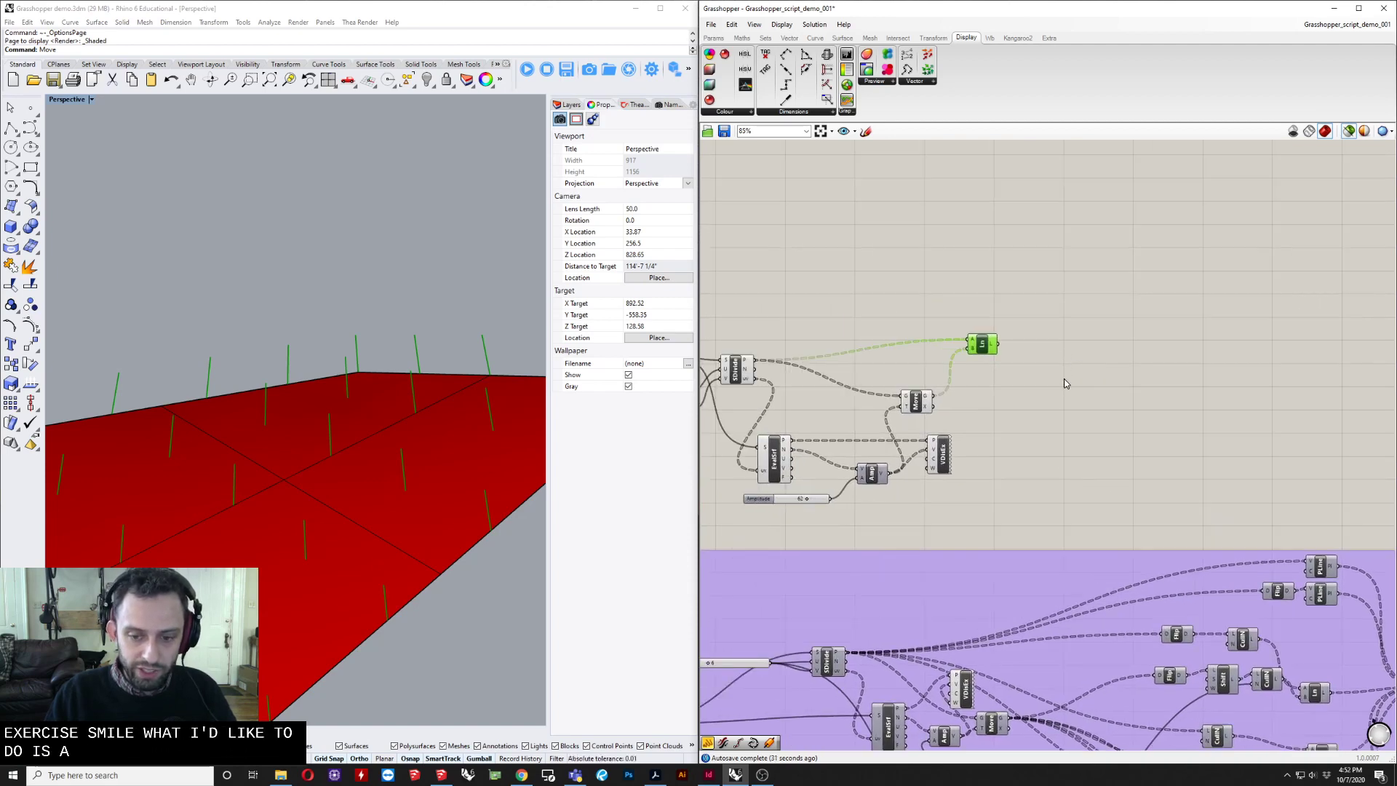
right_drag(960, 382, 1070, 396)
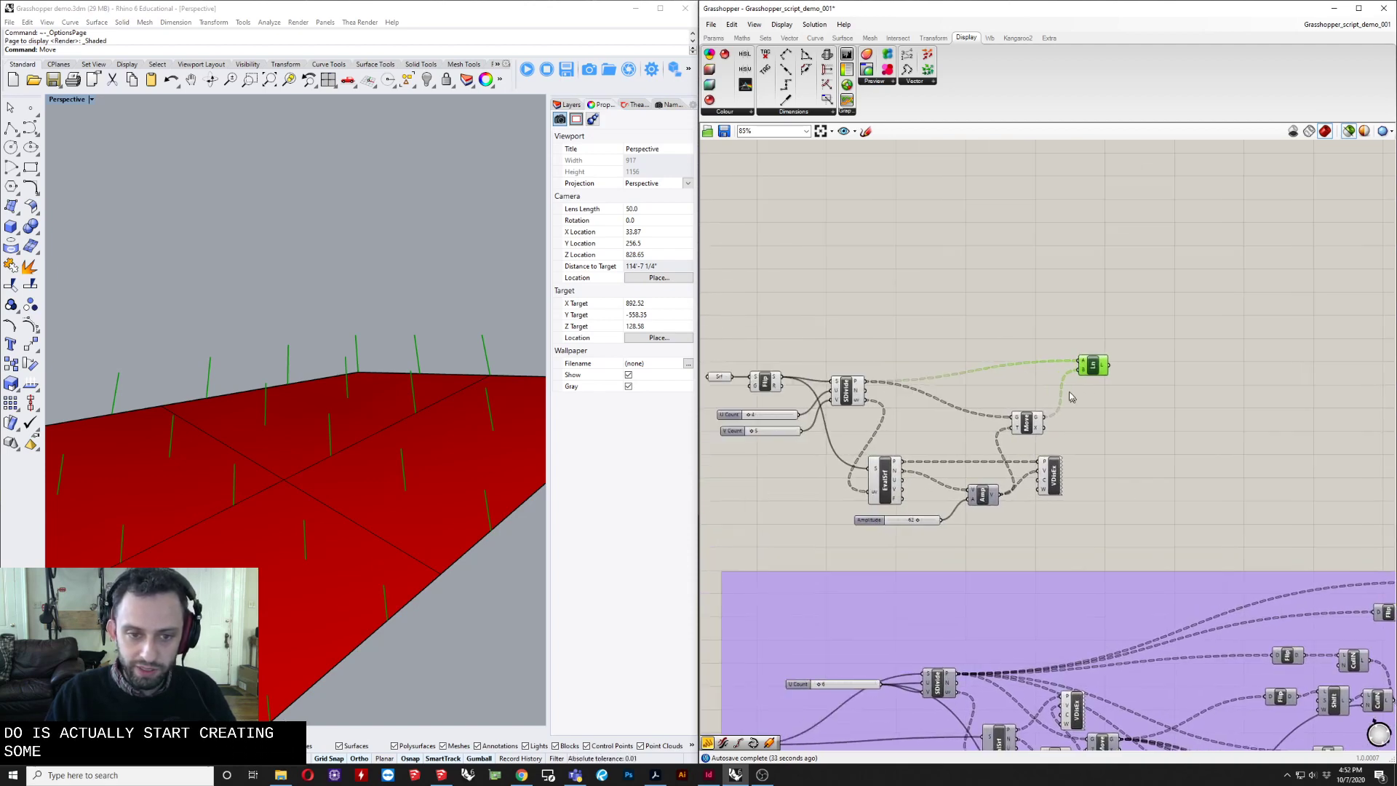
right_drag(1050, 464, 1017, 516)
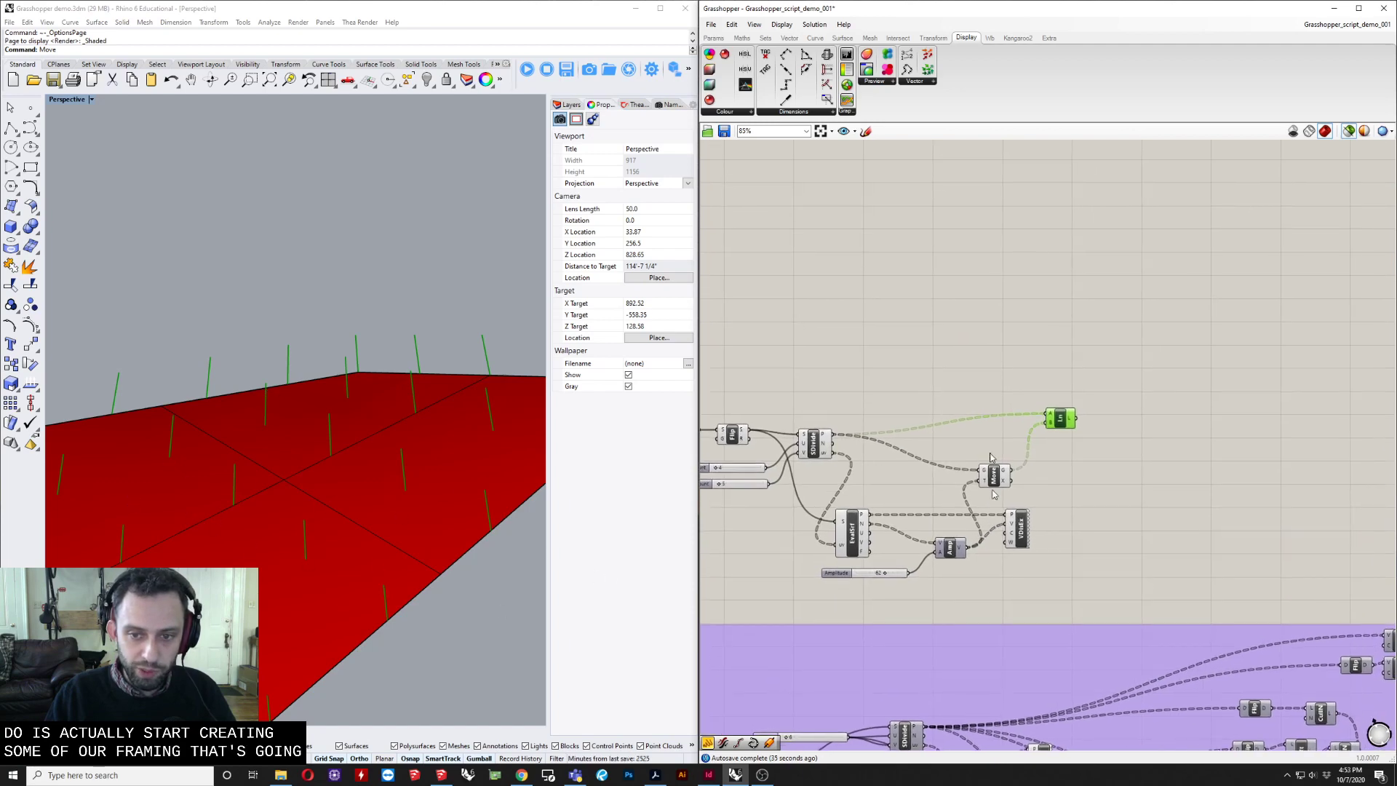
right_drag(1035, 412, 1006, 354)
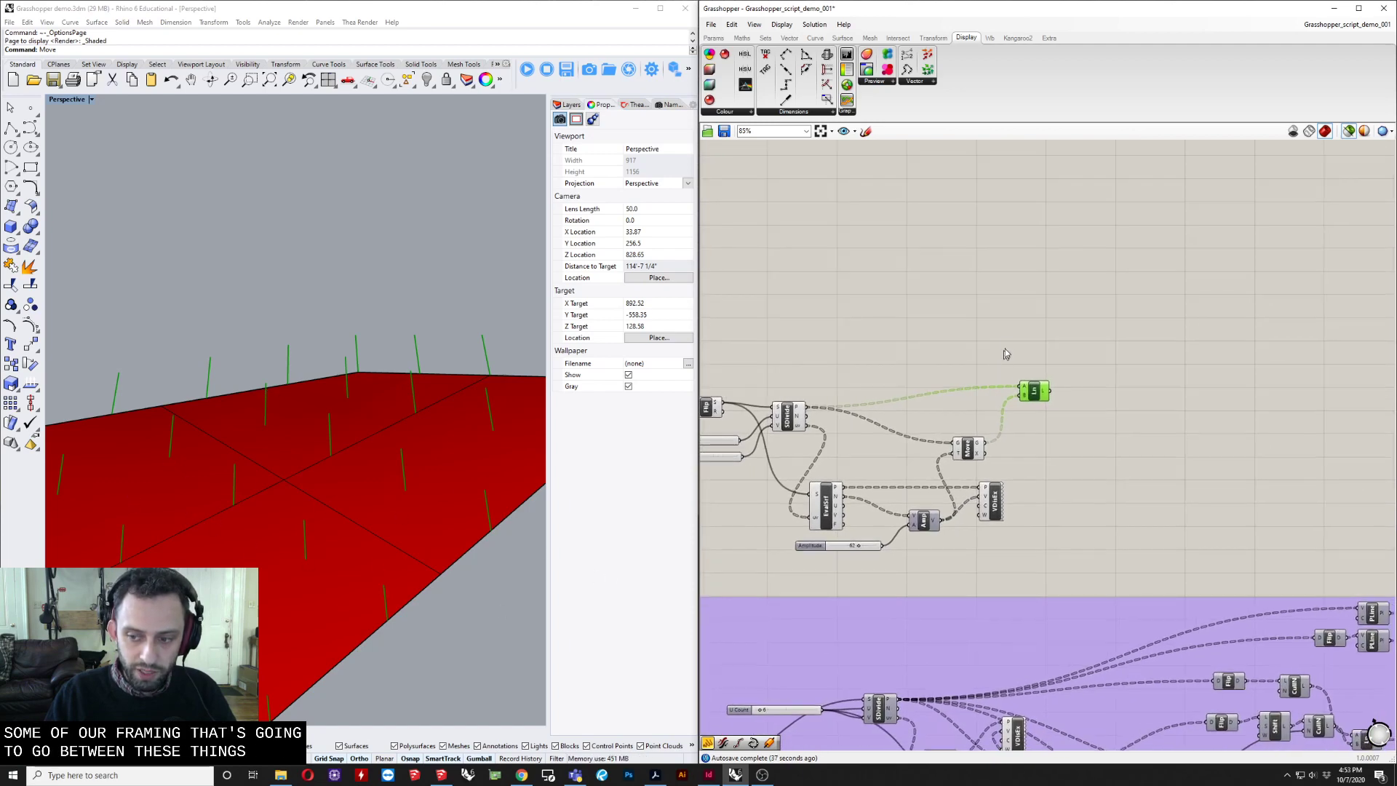
Add a PolyLine component above Line, feed Divide Surface's points into its V input and inspect the resulting curves in Rhino.
click(1018, 320)
double_click(1022, 317)
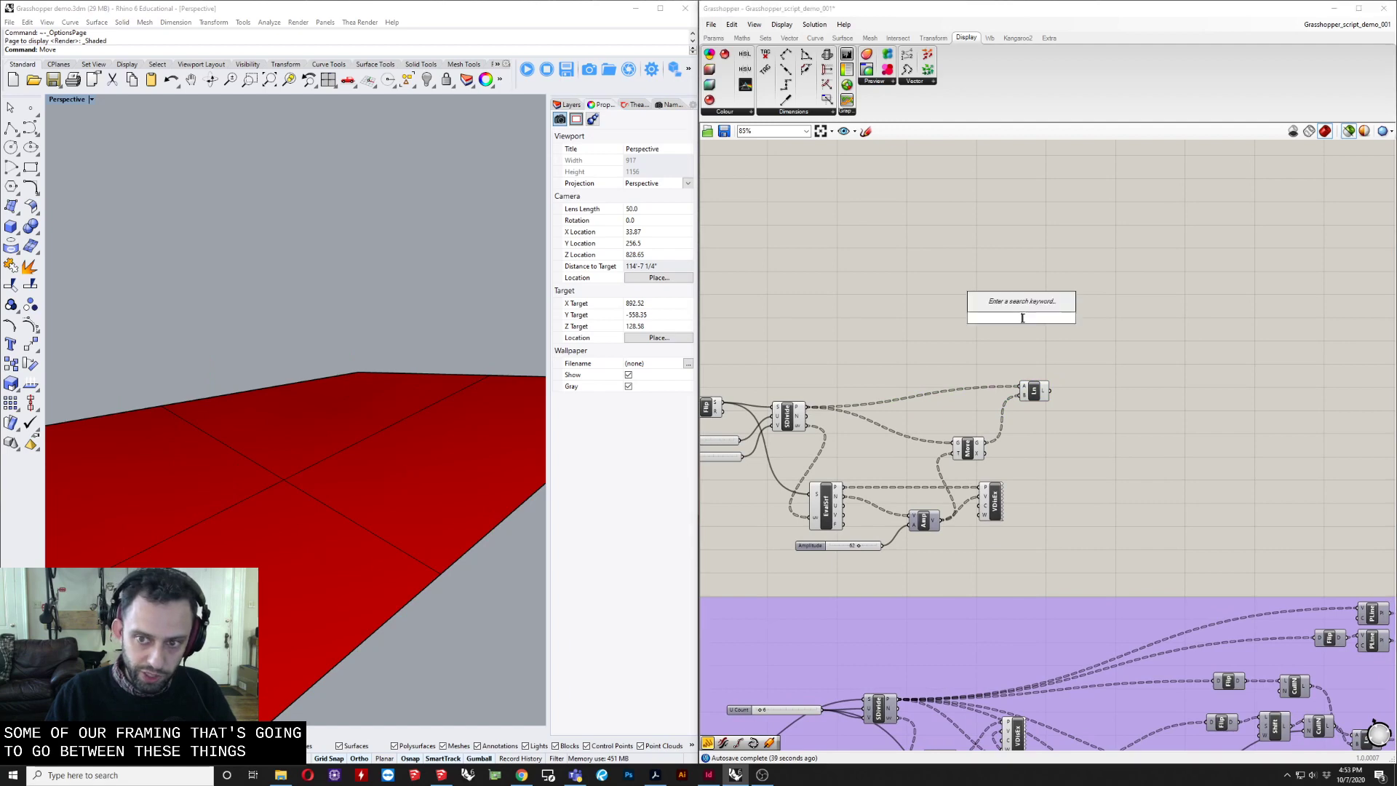
text(pol)
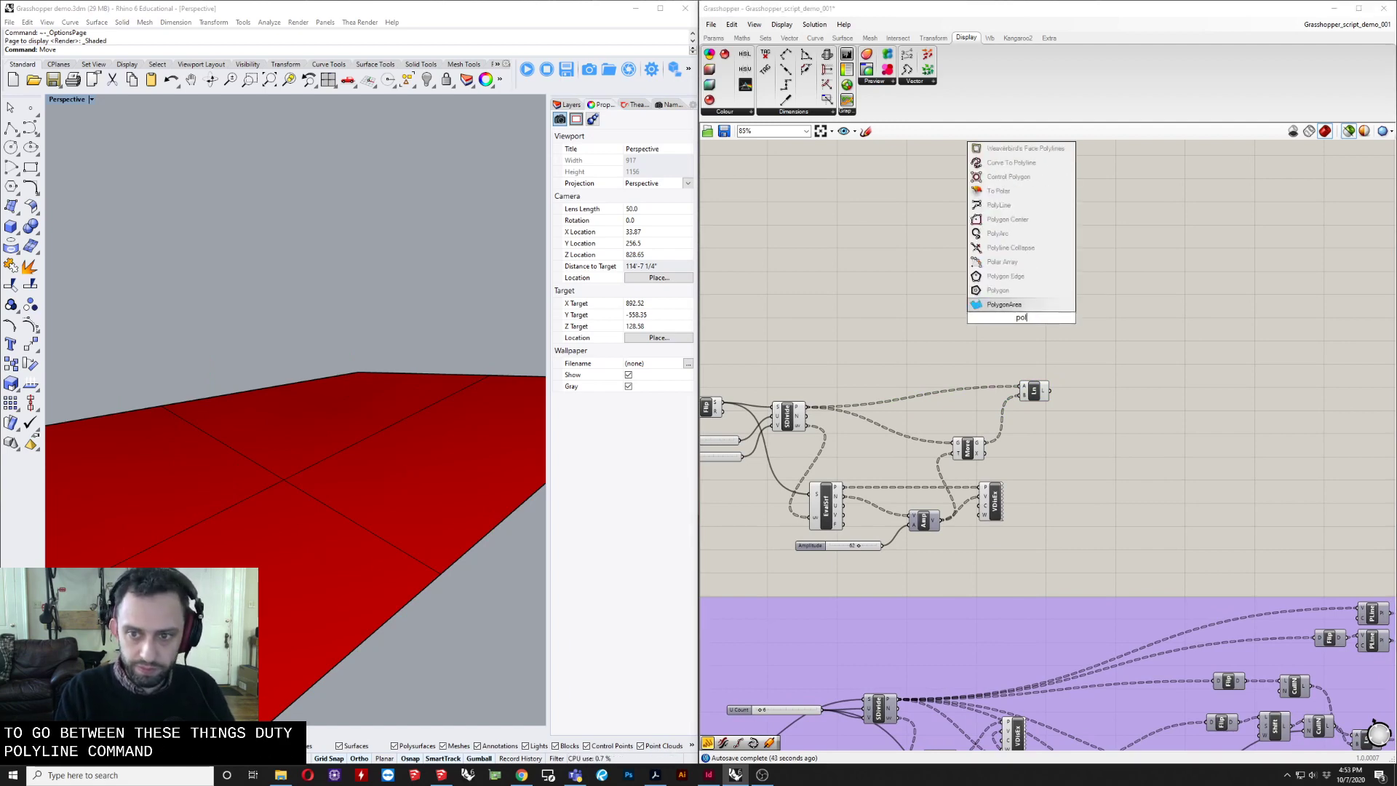
text(yli)
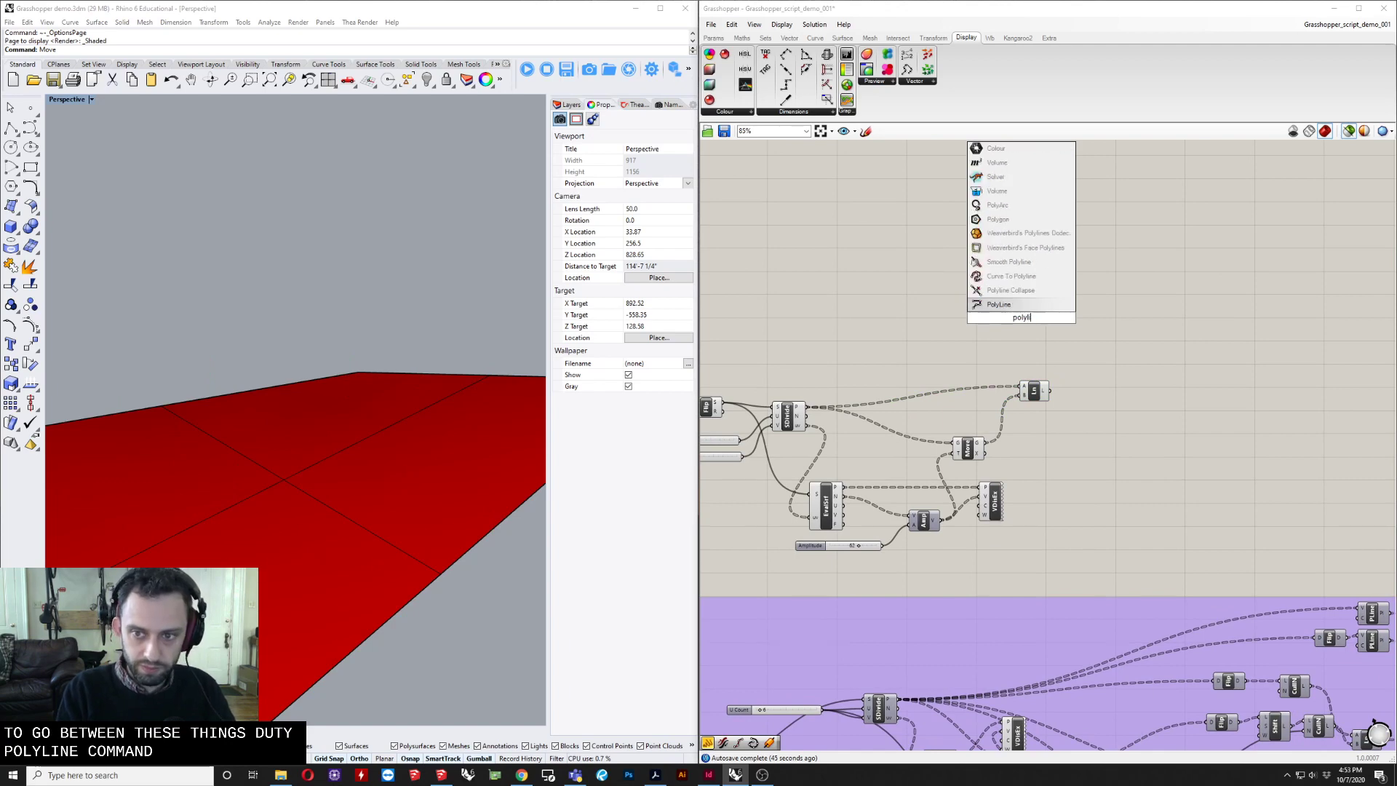
key(Return)
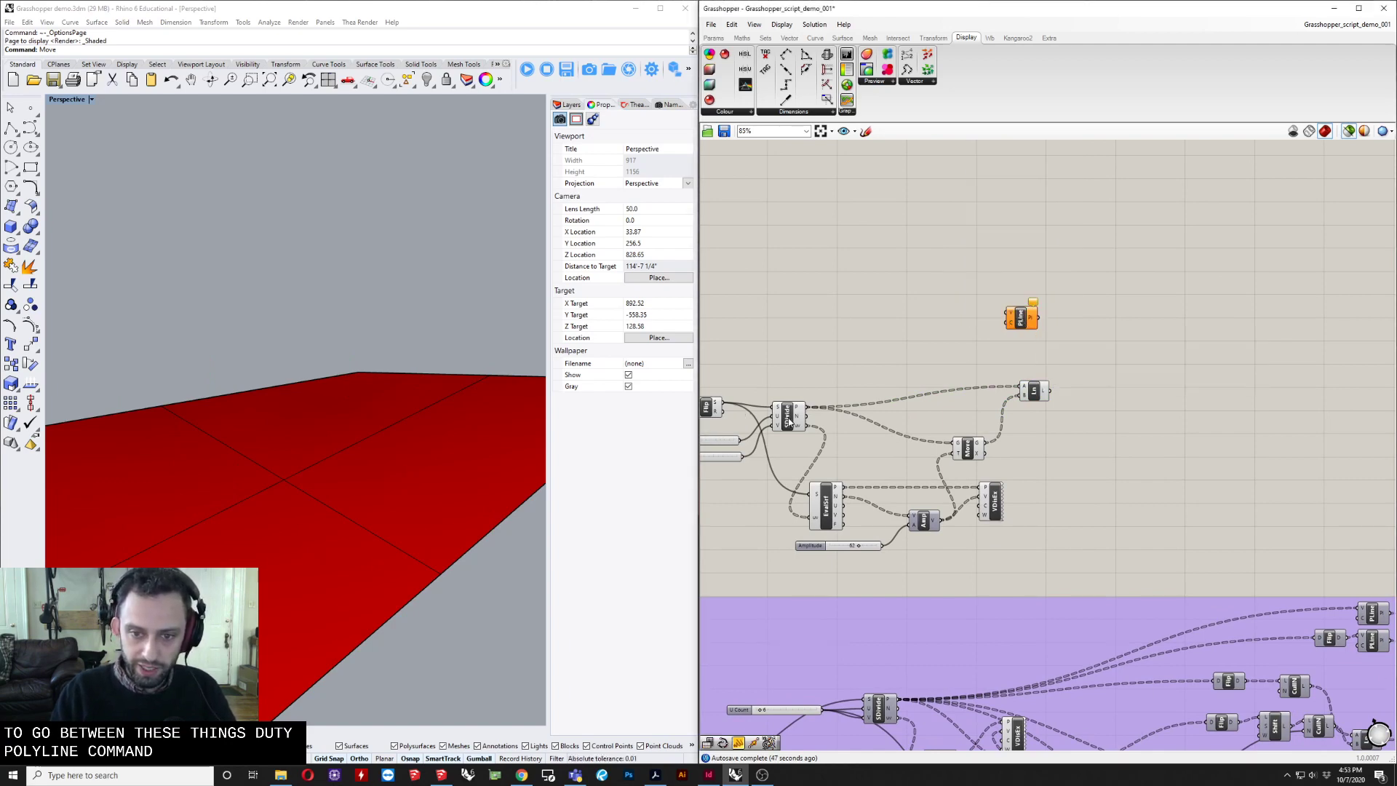
drag(820, 405, 877, 373)
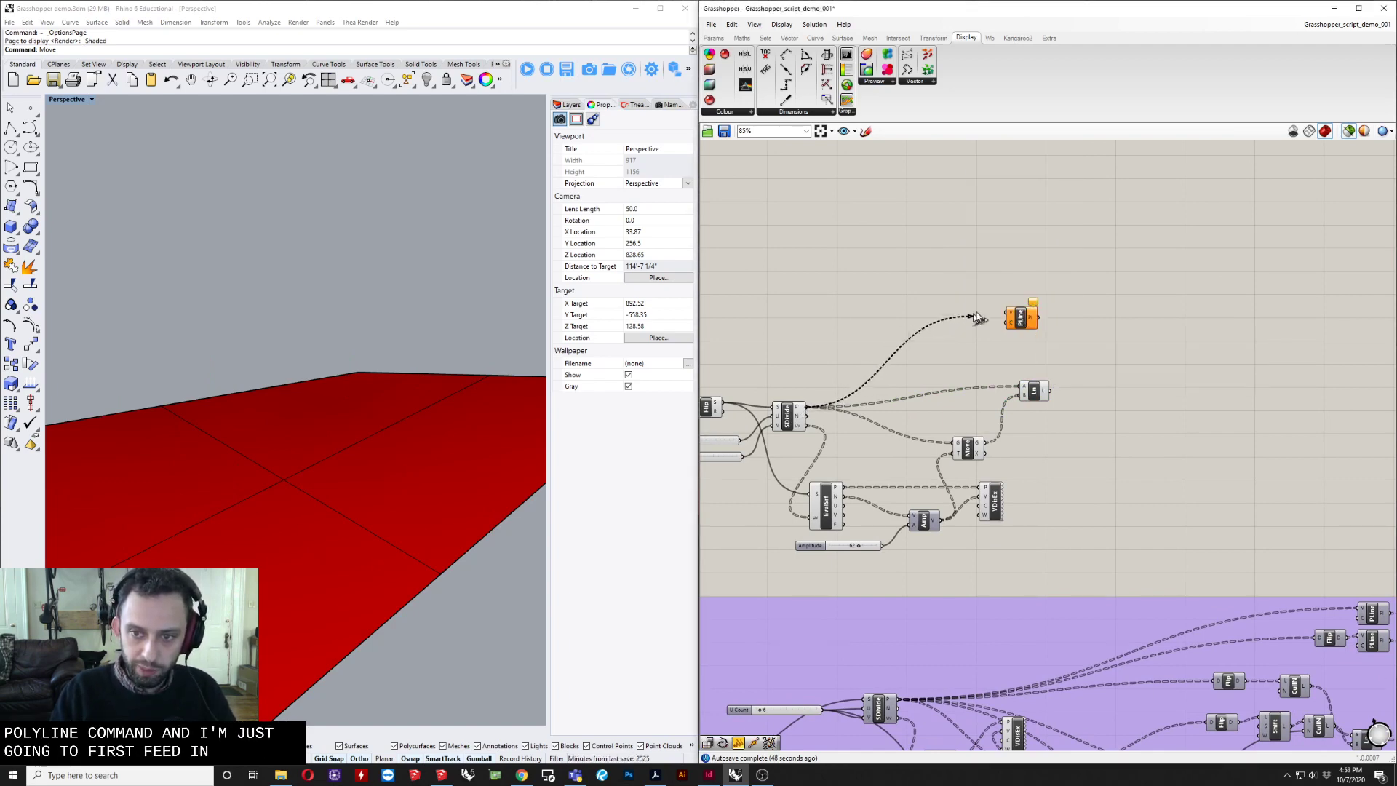
drag(979, 317, 1013, 315)
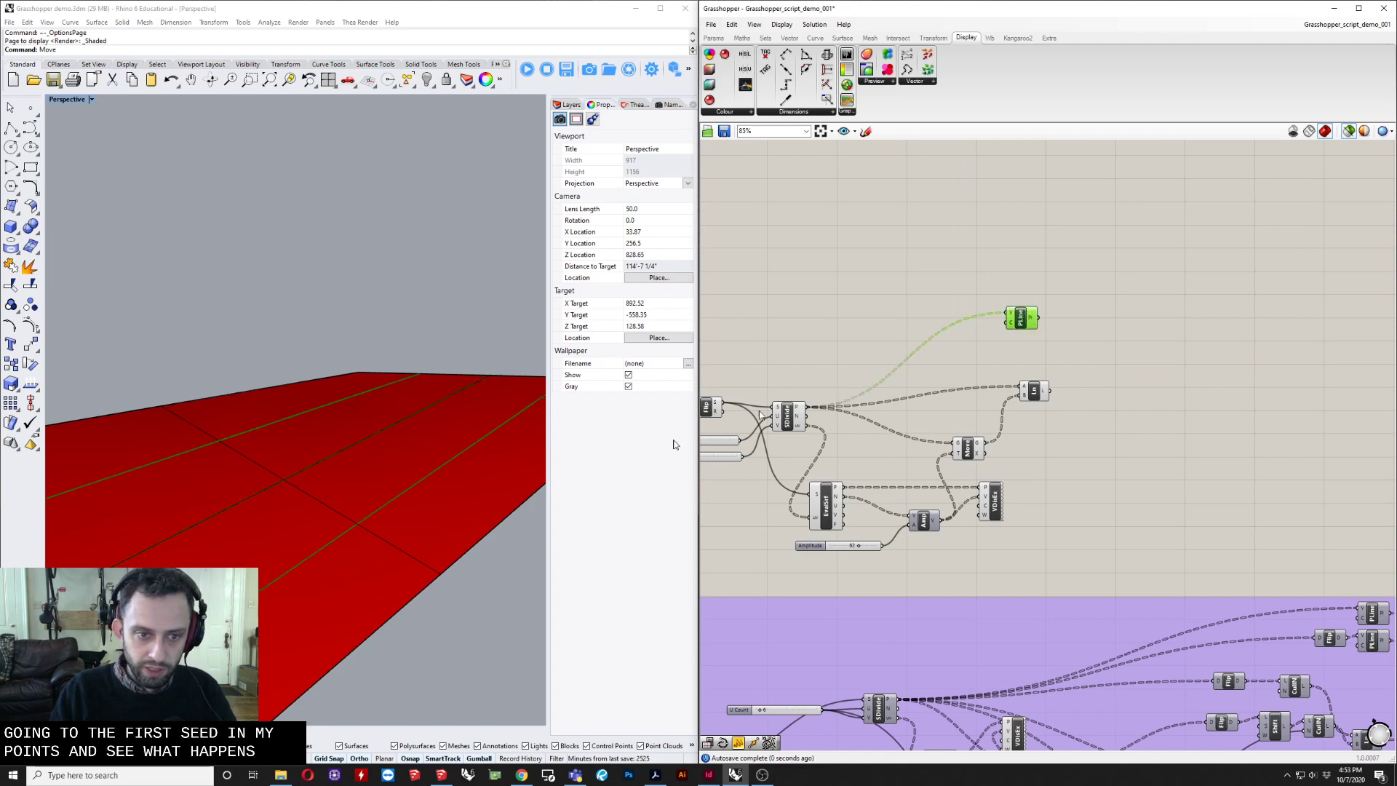
right_drag(294, 468, 319, 617)
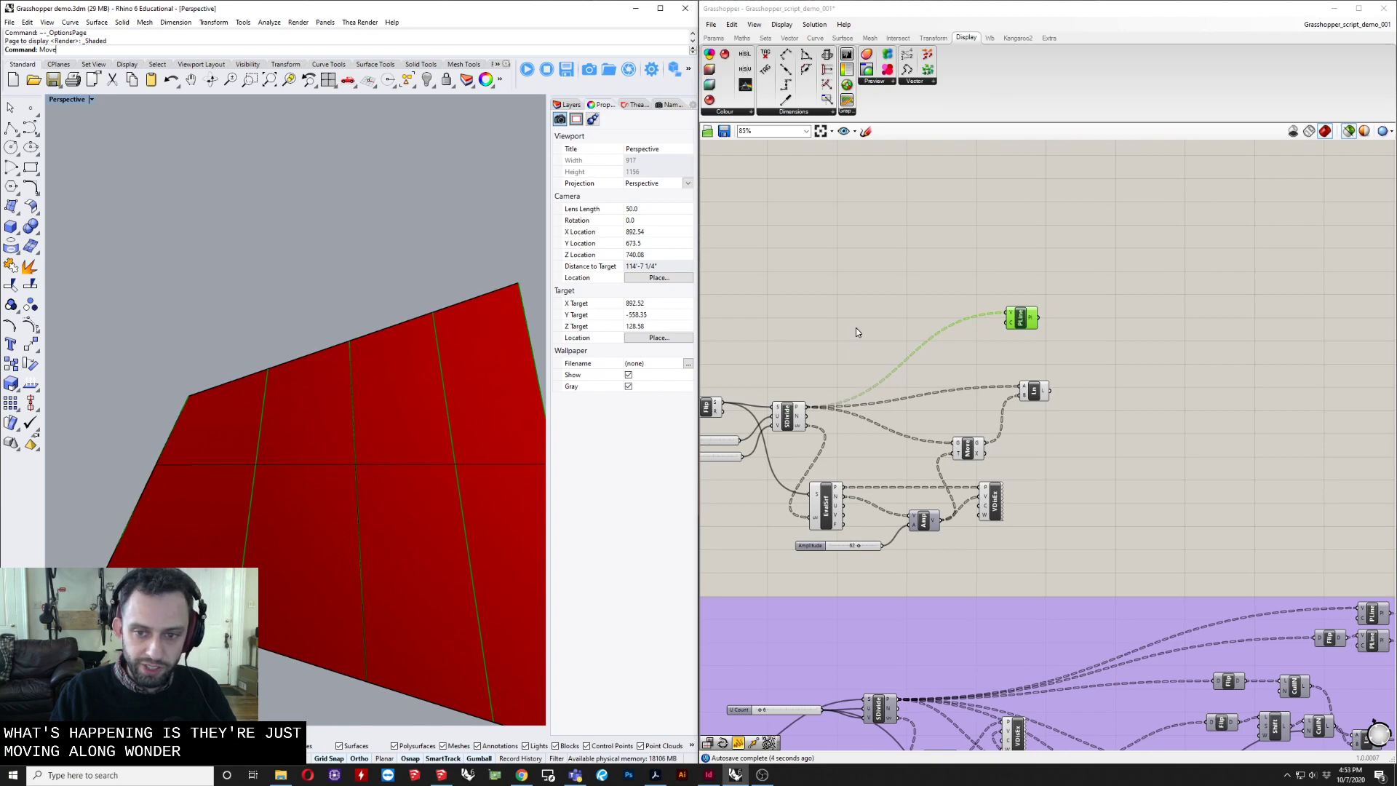
Add a panel fed by Divide Surface's P output and enlarge it enough to show several point lists.
scroll(818, 393, up, 5)
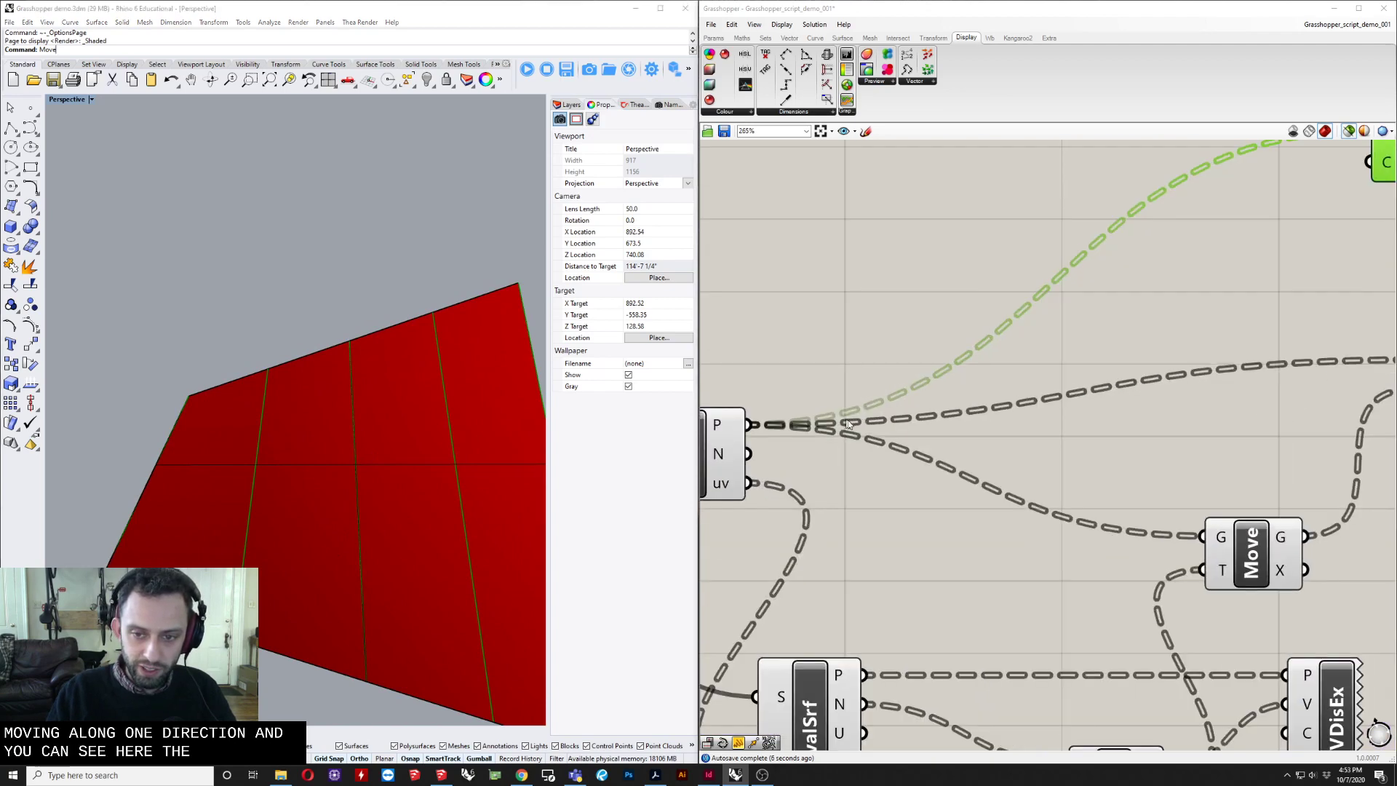
right_drag(848, 424, 972, 413)
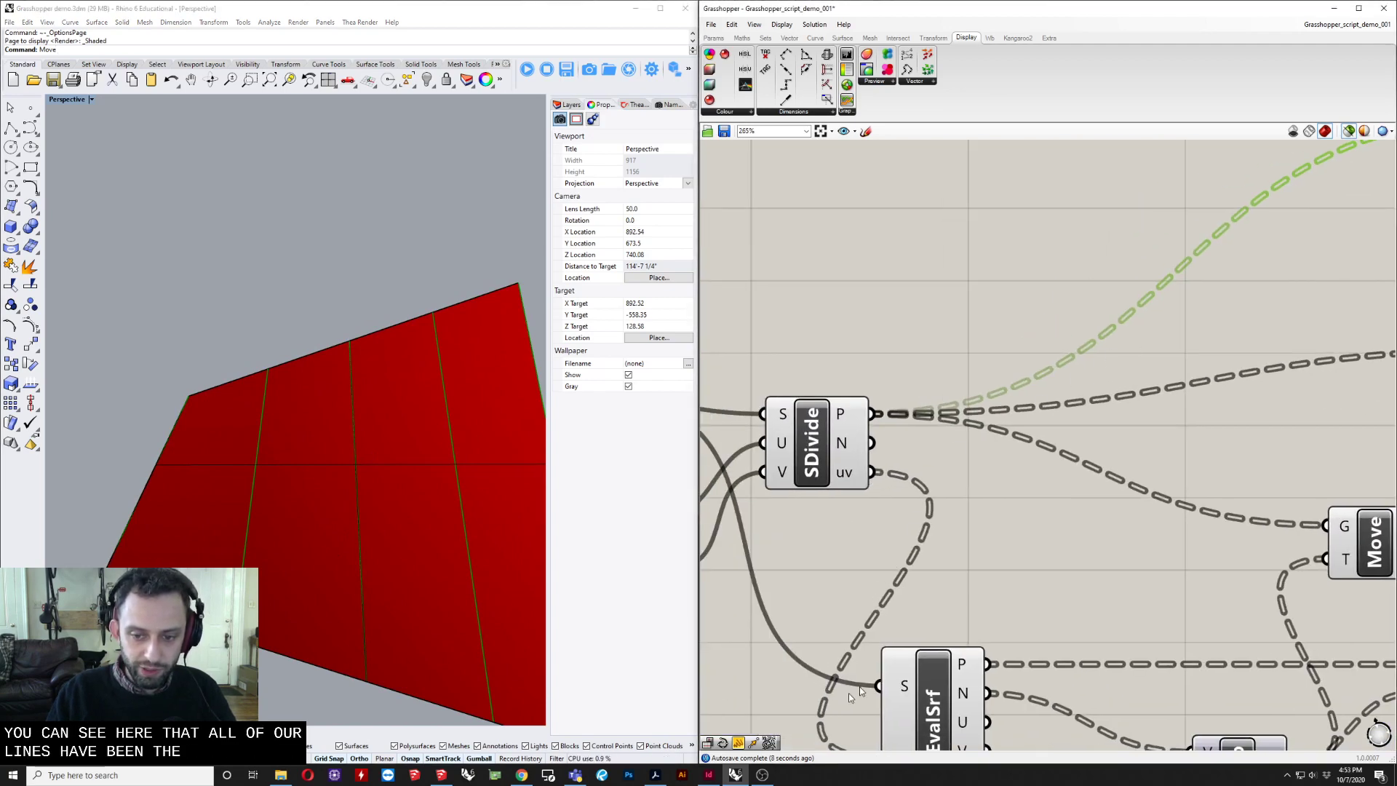
scroll(848, 693, down, 3)
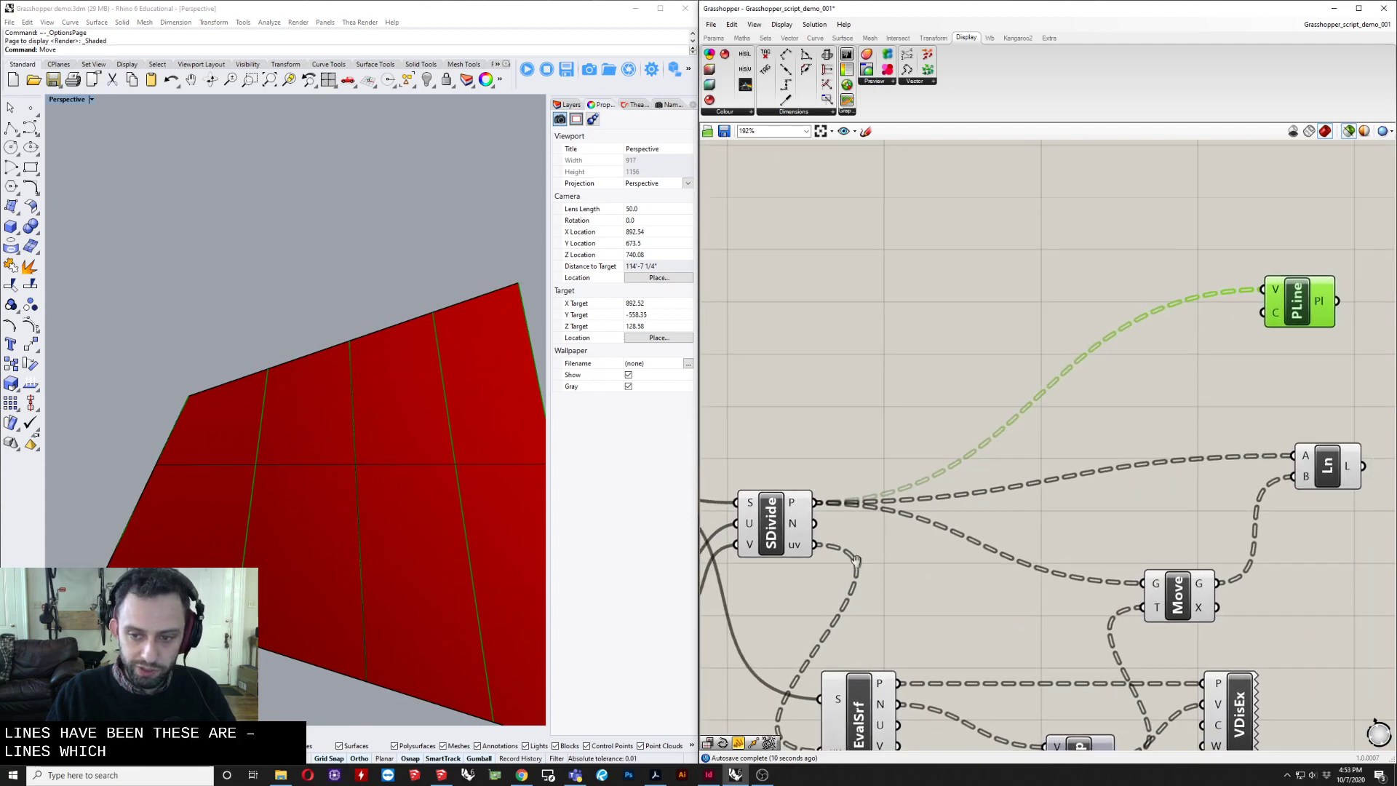
double_click(949, 386)
text(panel)
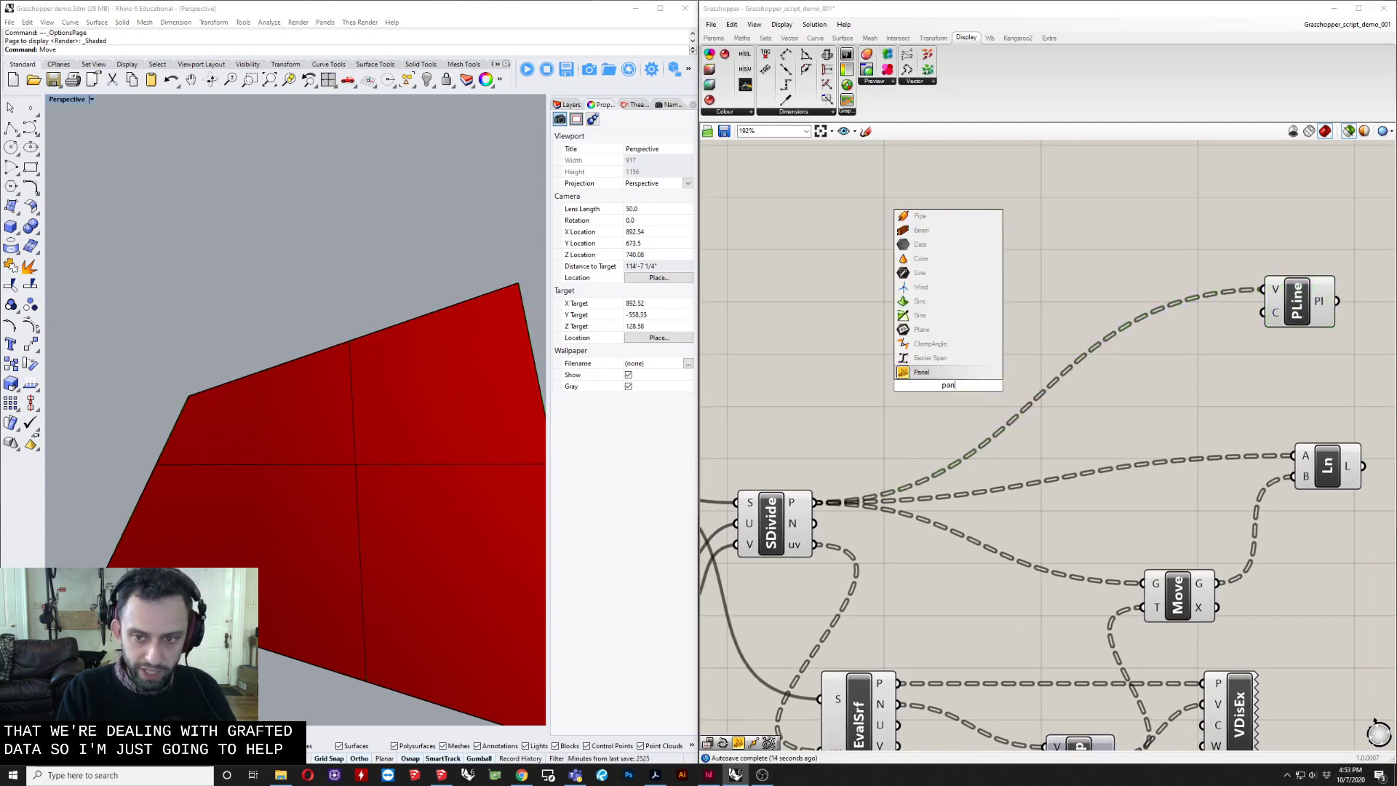
key(Return)
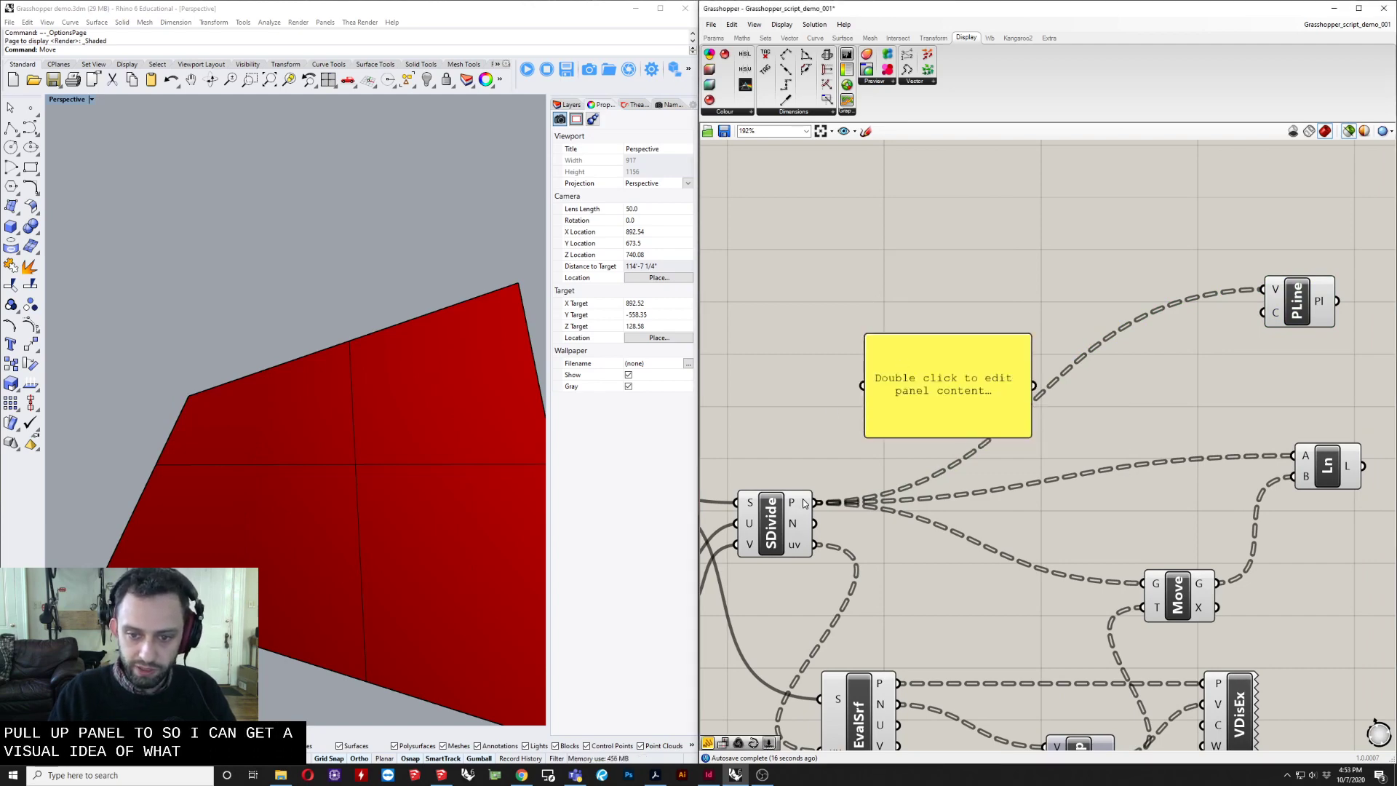
drag(876, 396, 877, 387)
right_drag(1007, 444, 1012, 263)
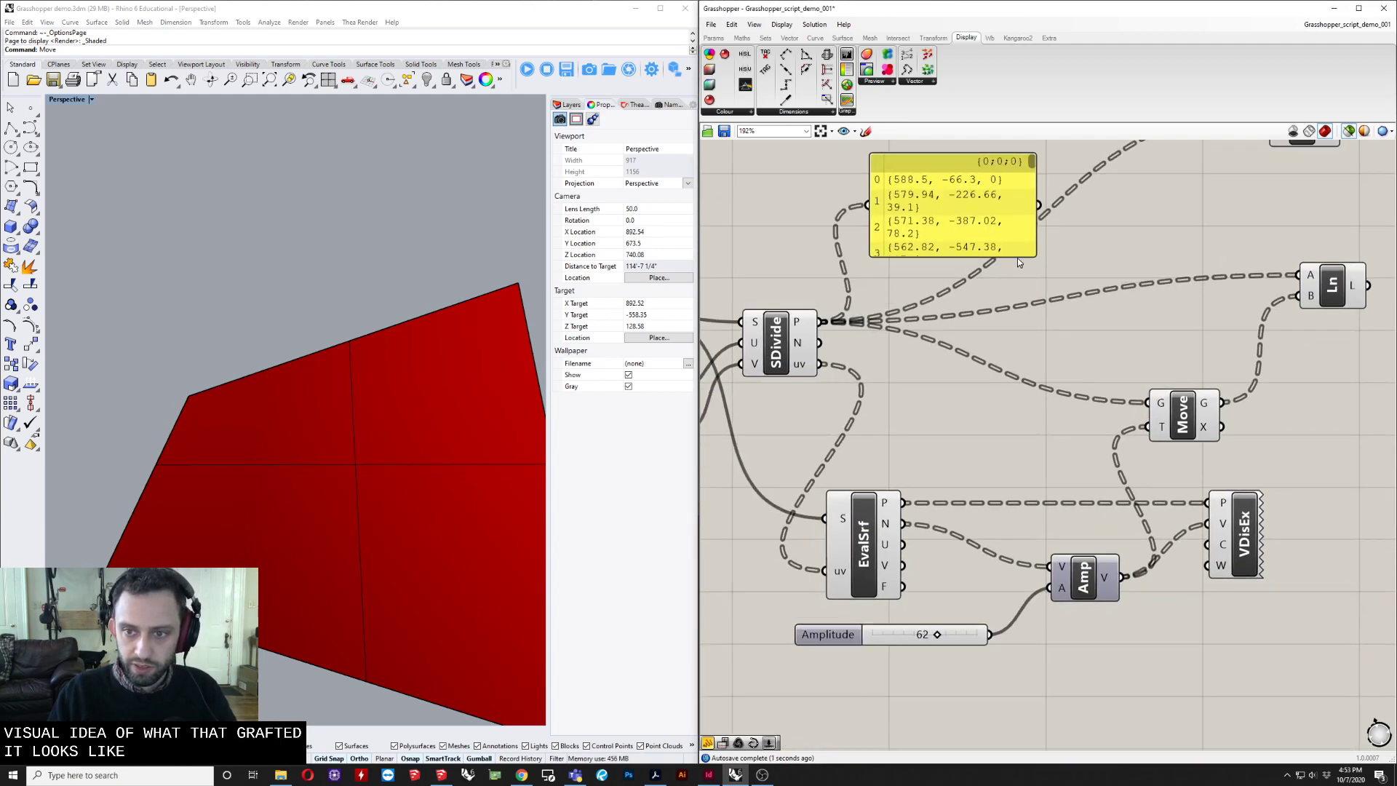
drag(1017, 258, 979, 630)
right_drag(941, 332, 831, 427)
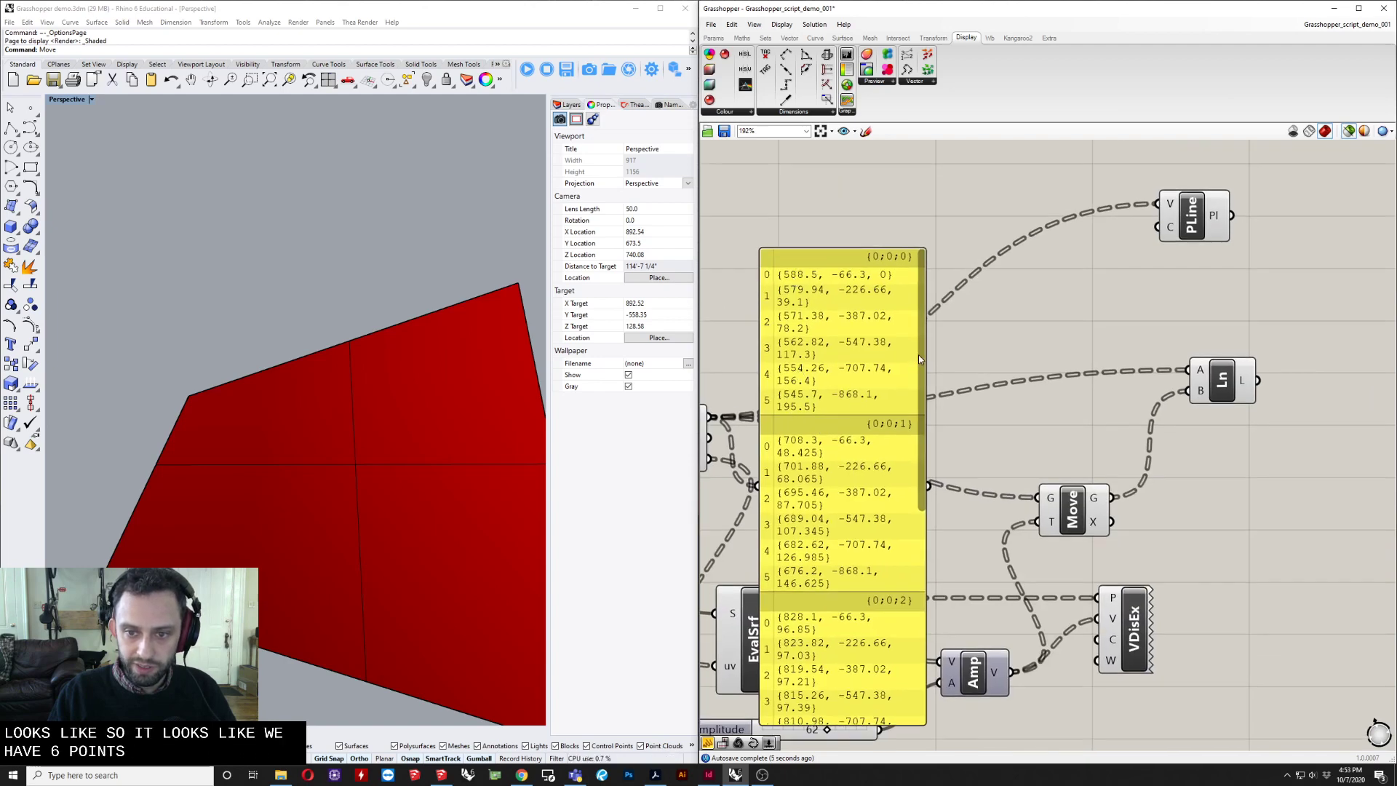
Read through the grafted point lists in the panel and place it between Divide Surface and PolyLine.
scroll(918, 355, down, 5)
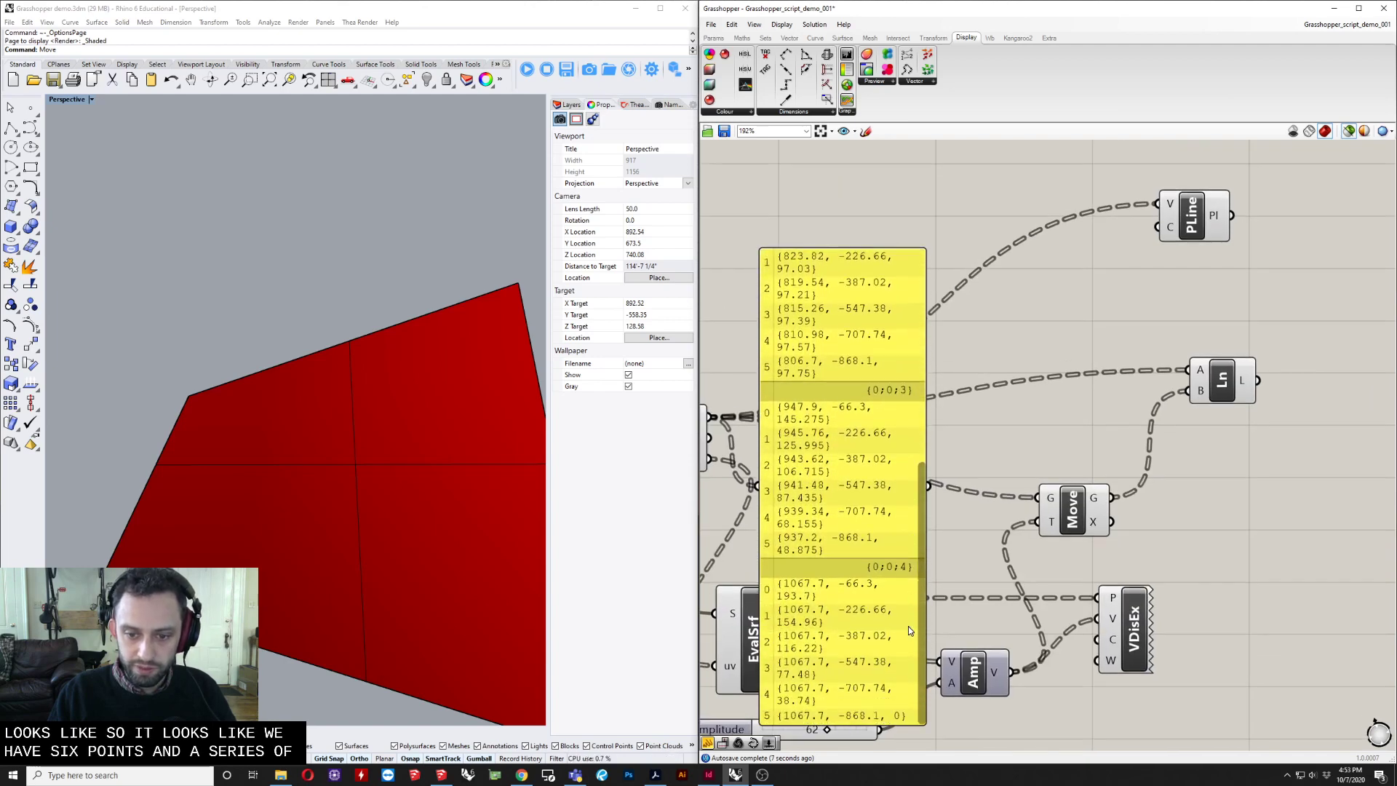
scroll(907, 520, up, 3)
scroll(885, 300, up, 2)
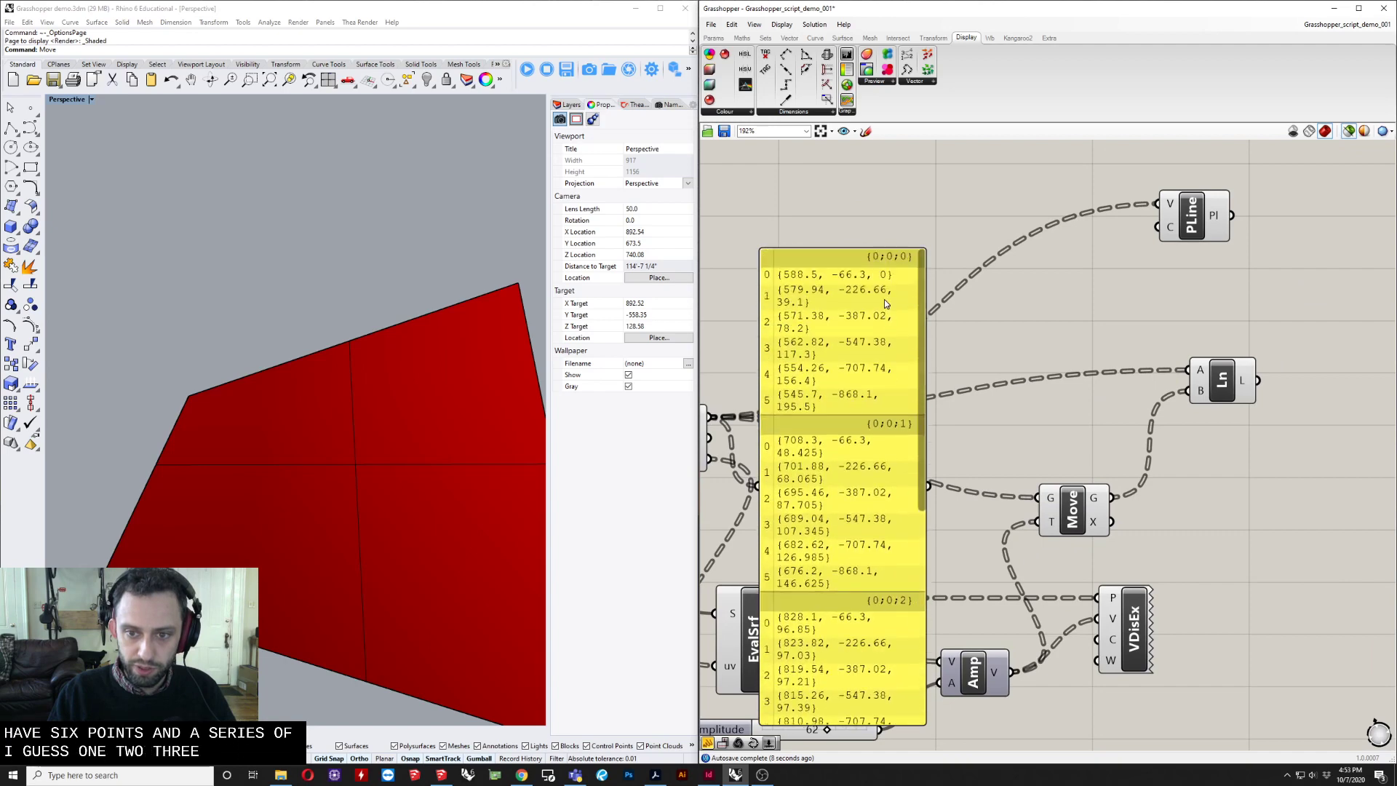
drag(885, 299, 993, 262)
right_drag(1055, 392, 1173, 559)
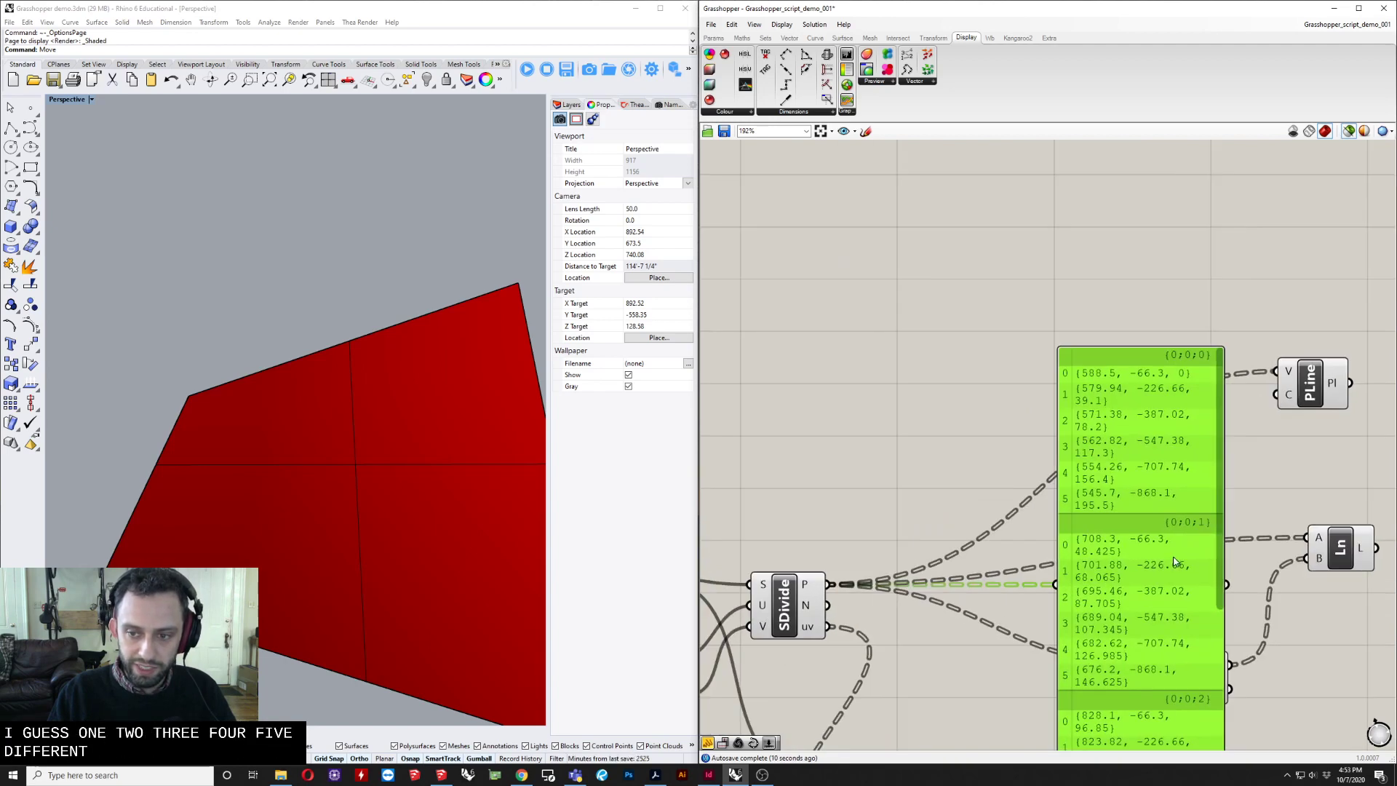
drag(1150, 543, 1071, 408)
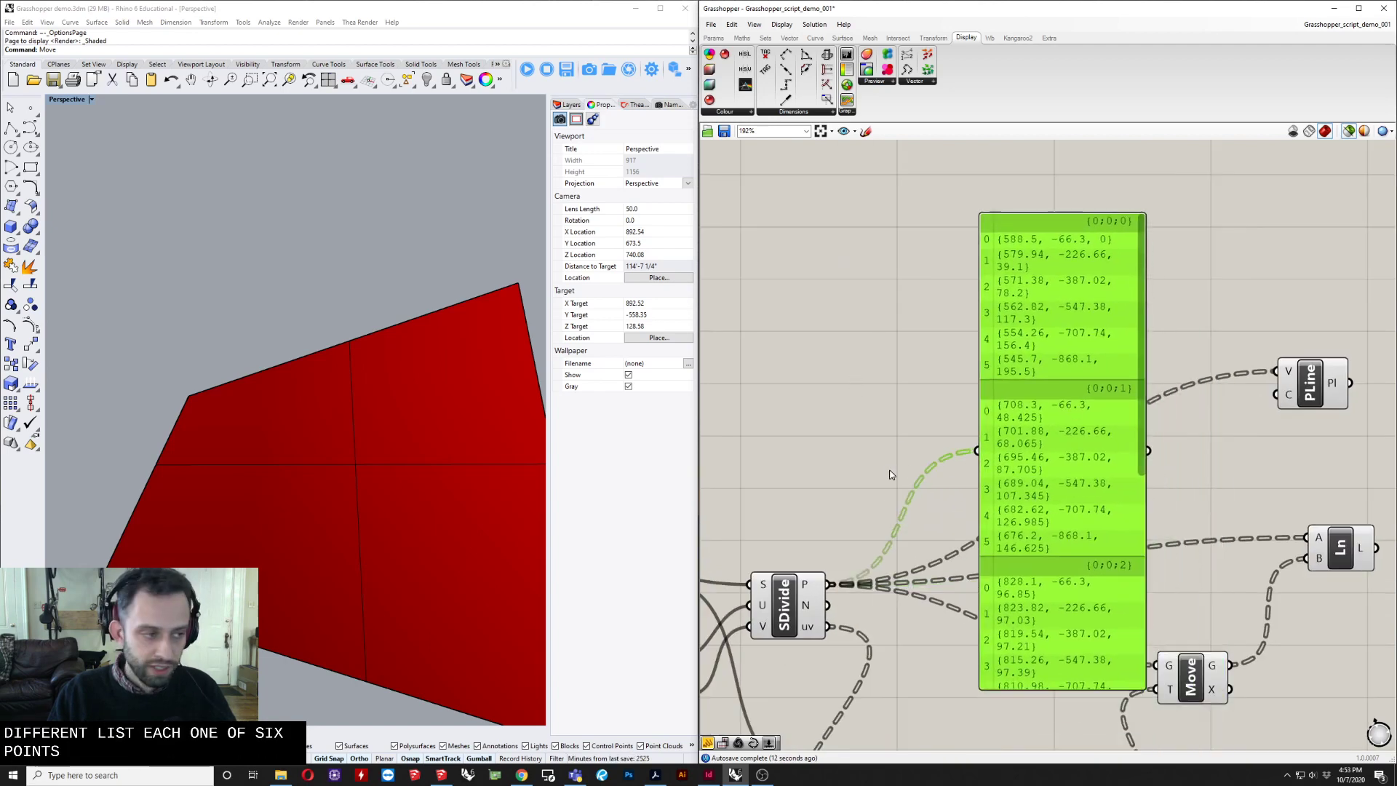
Compare the panel's list structure with the U Count and V Count slider values, shifting the panel slightly.
click(814, 515)
scroll(837, 487, down, 3)
right_drag(832, 487, 1051, 456)
scroll(952, 536, up, 6)
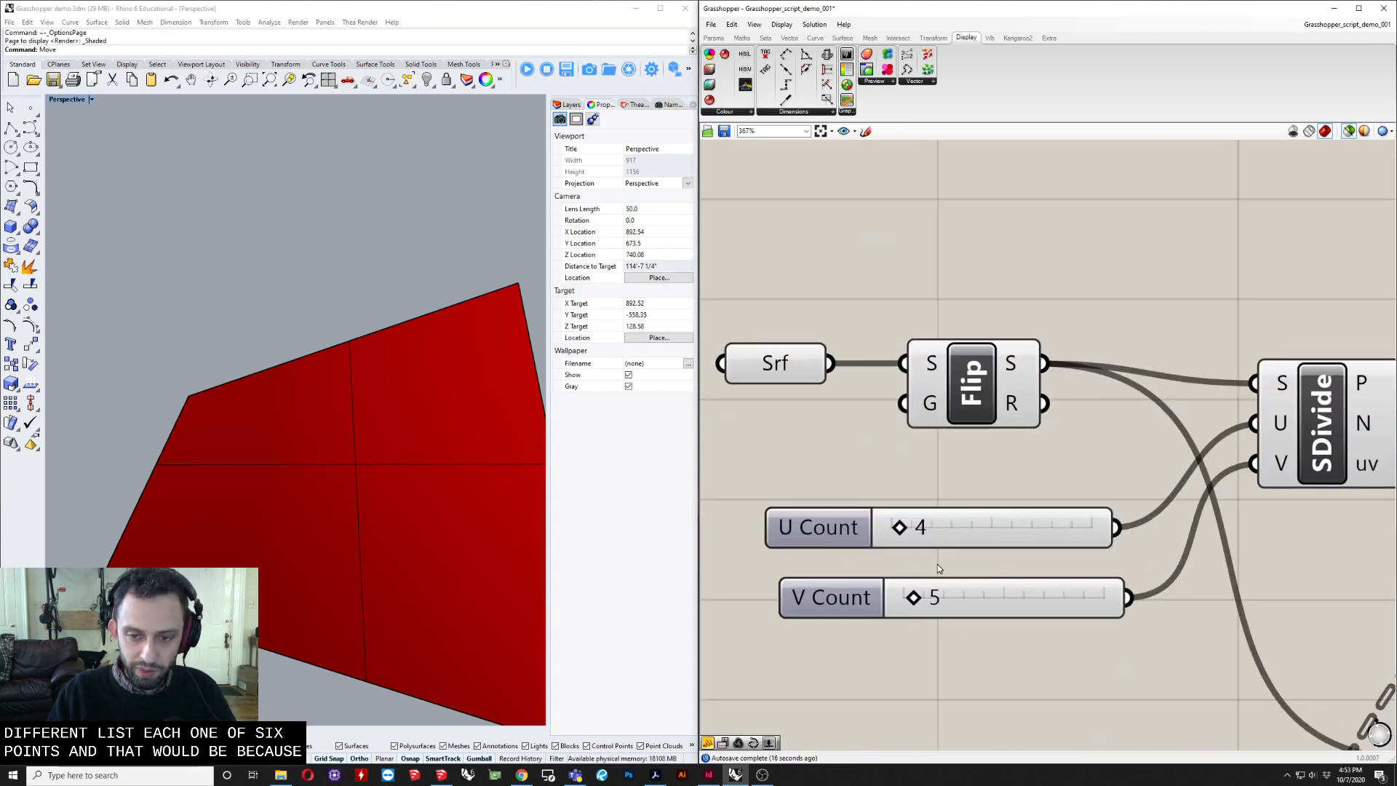
scroll(938, 565, down, 4)
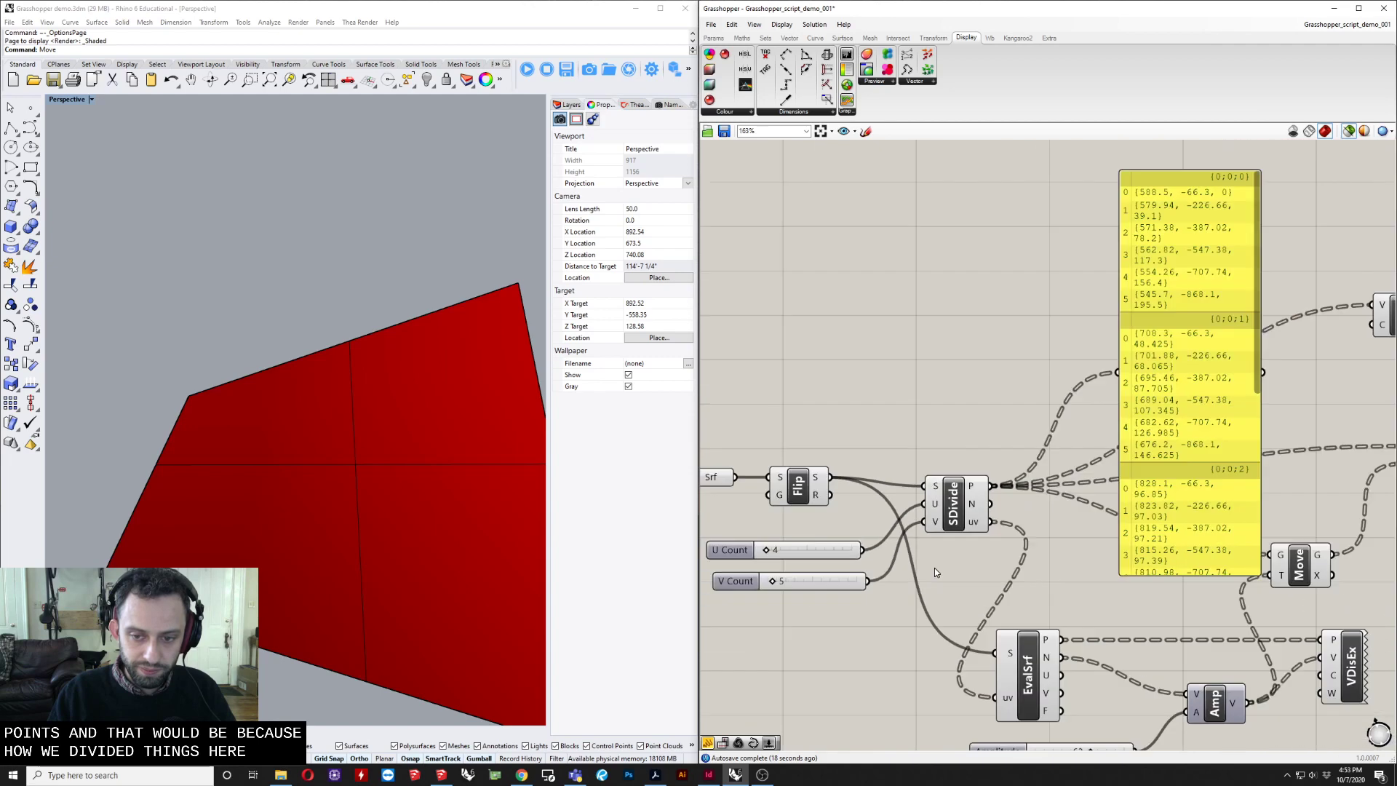
scroll(935, 568, down, 1)
right_drag(1063, 528, 950, 553)
drag(1055, 454, 1108, 439)
right_drag(931, 489, 1072, 474)
scroll(797, 559, up, 2)
right_drag(861, 570, 792, 591)
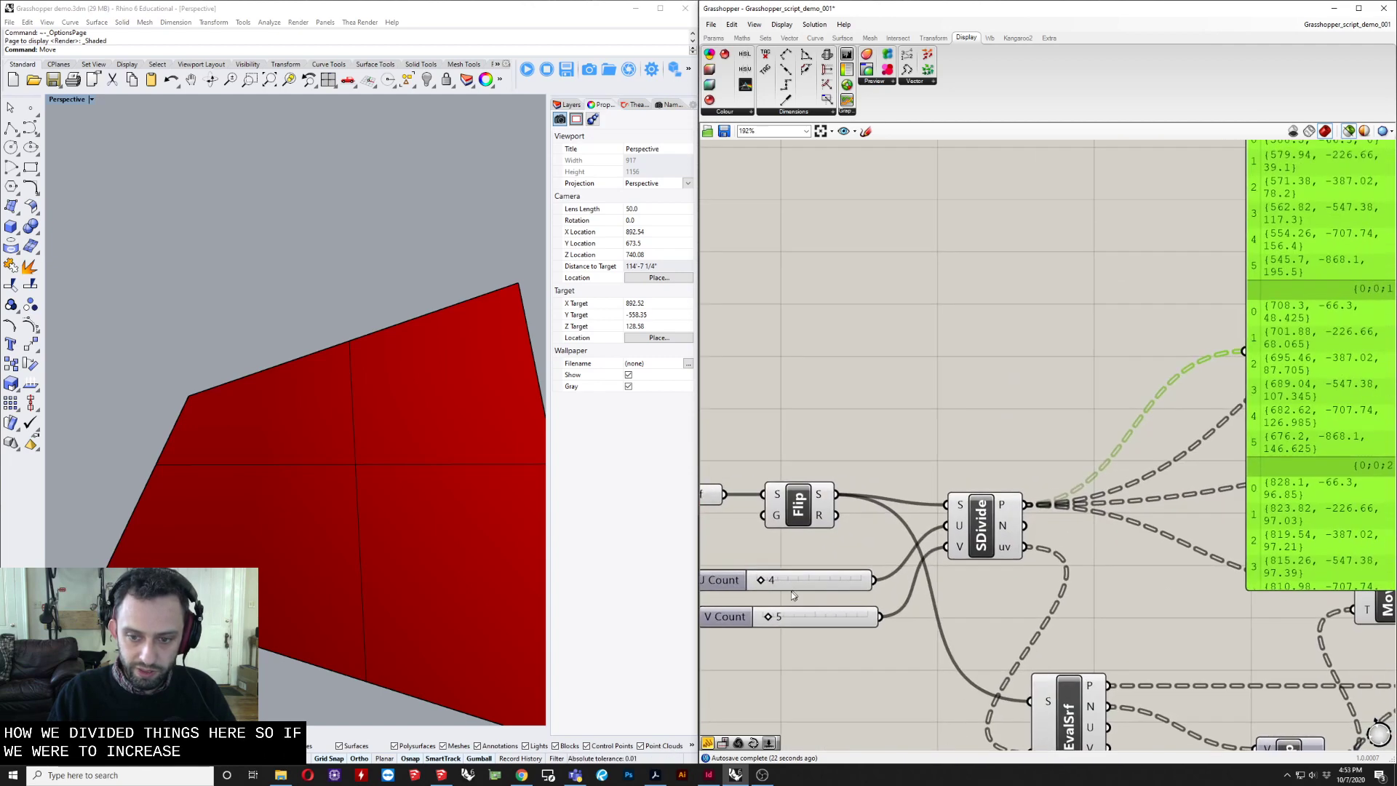
Try a V Count of 11, set it to 6, and test a U Count of 37 against the panel's lists.
drag(768, 622, 775, 618)
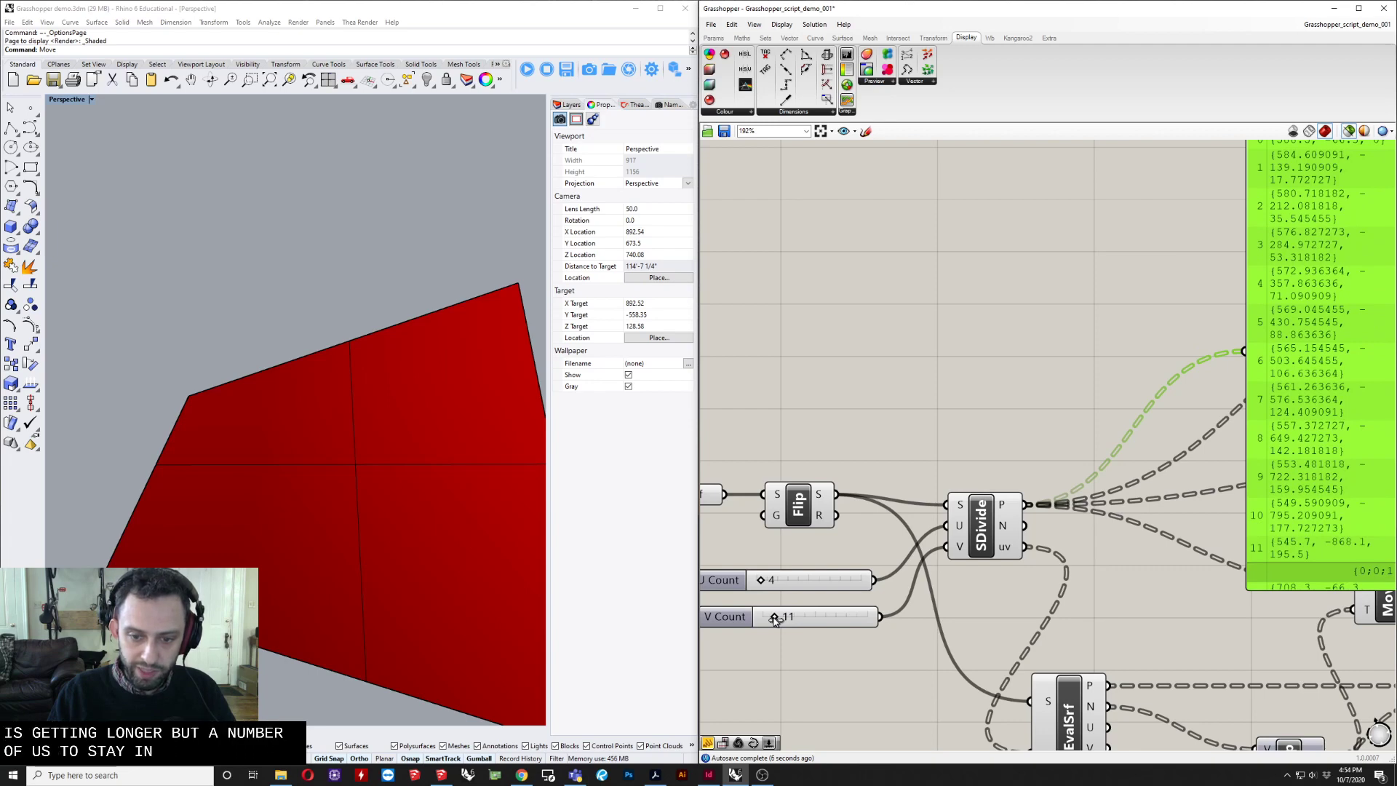
drag(774, 618, 799, 580)
scroll(1381, 396, down, 5)
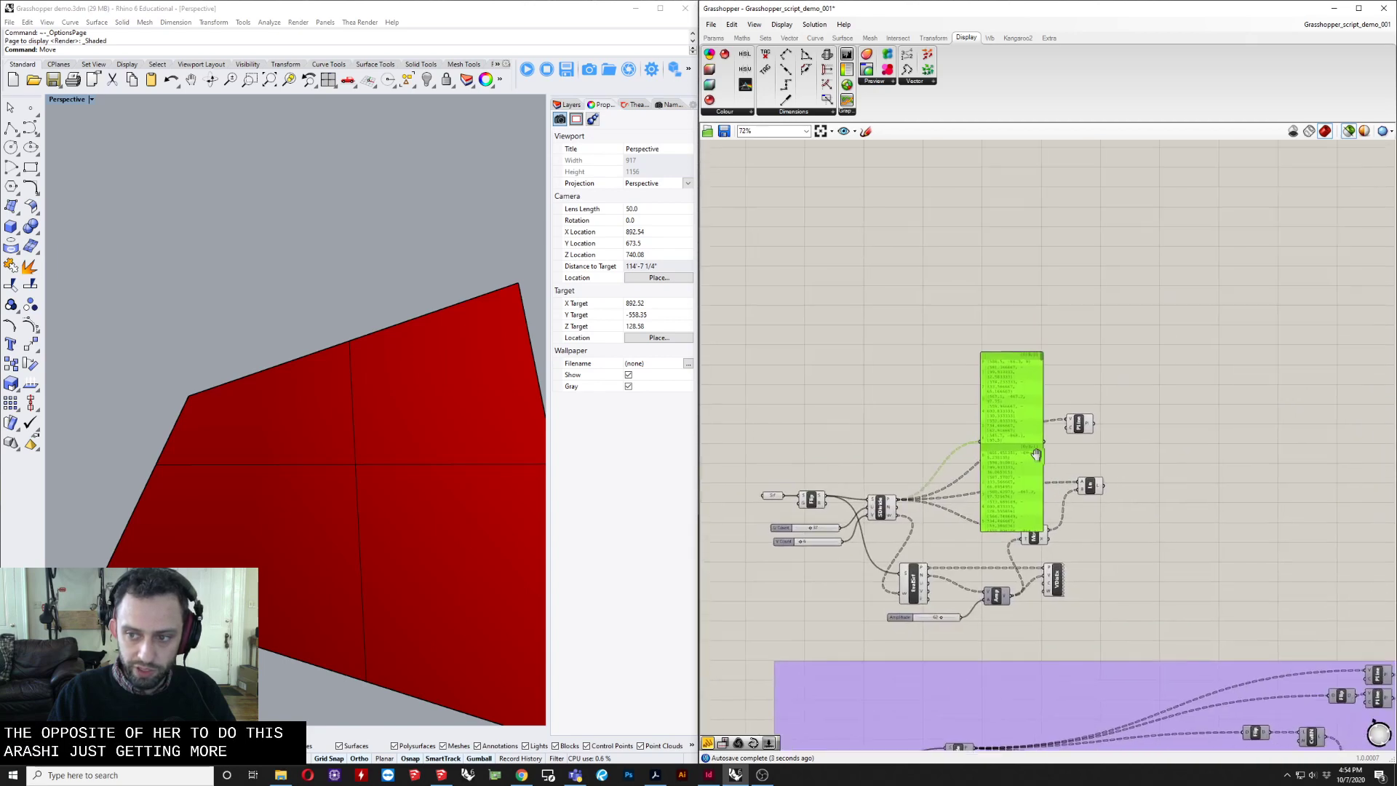
mouse_move(1046, 358)
mouse_down()
mouse_move(1045, 537)
mouse_move(1024, 368)
mouse_up()
Set the U Count to 5 and delete the point data panel.
scroll(872, 532, up, 4)
scroll(776, 550, up, 5)
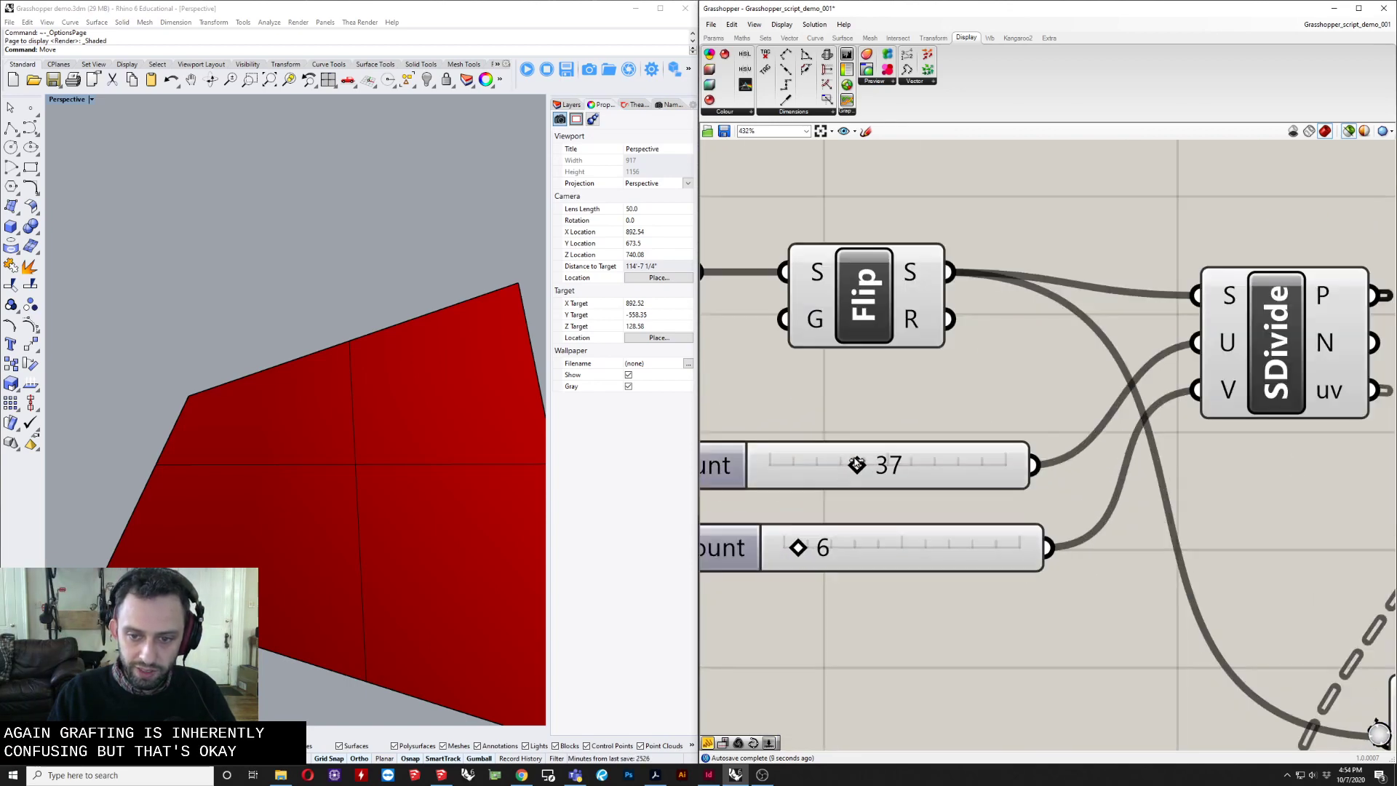
drag(824, 465, 786, 469)
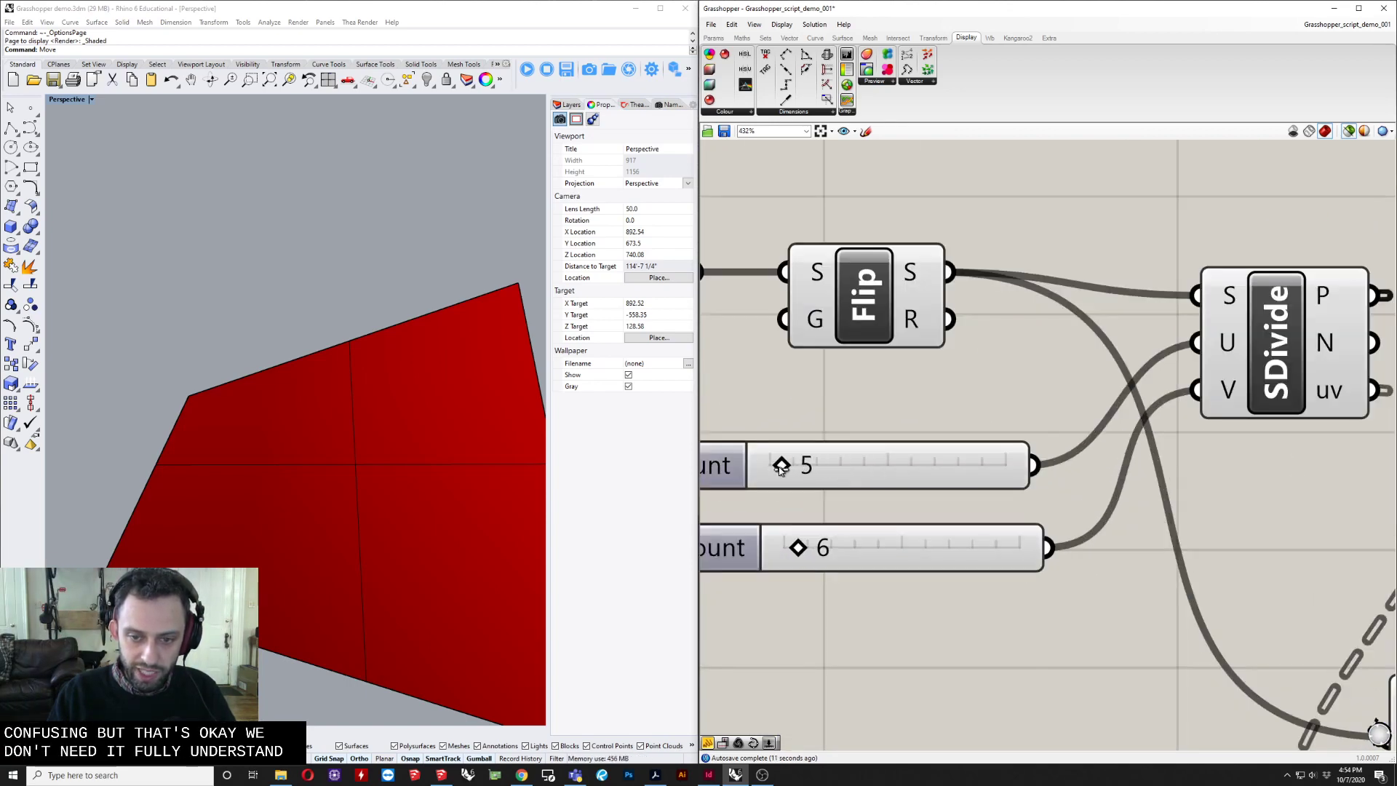
scroll(781, 468, down, 7)
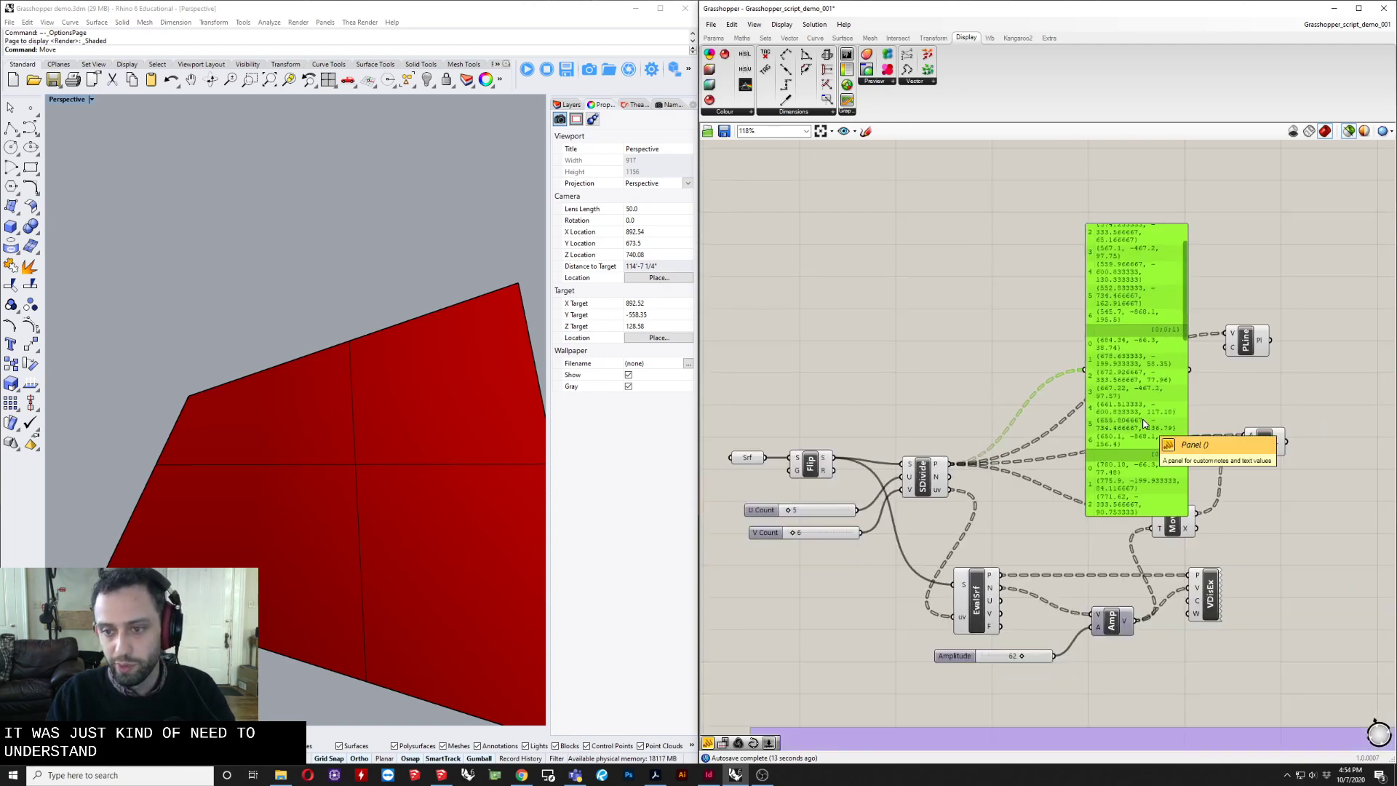
key(Delete)
right_drag(1112, 420, 1140, 406)
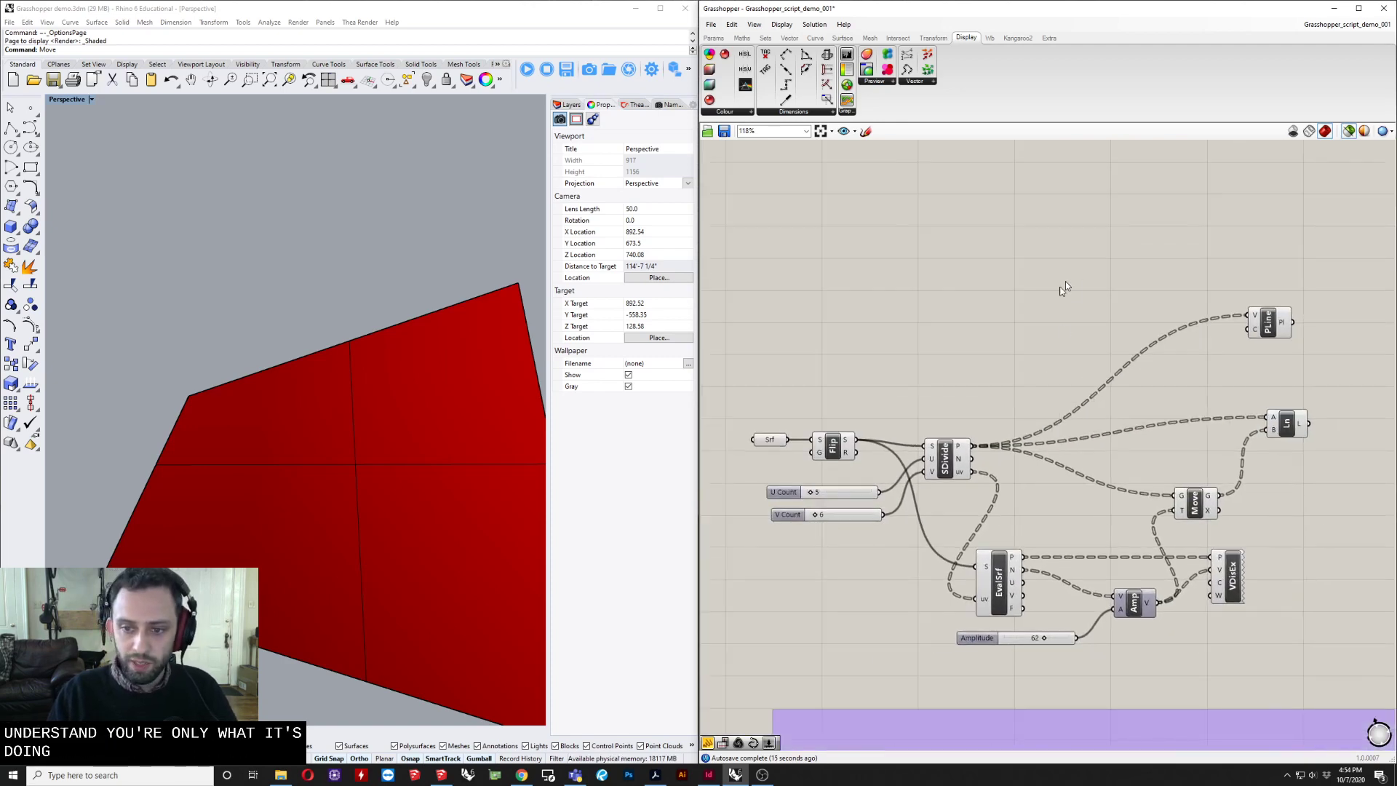
Add a Flip Matrix component above Divide Surface and connect the divided points to its D input.
double_click(1051, 307)
text(fl)
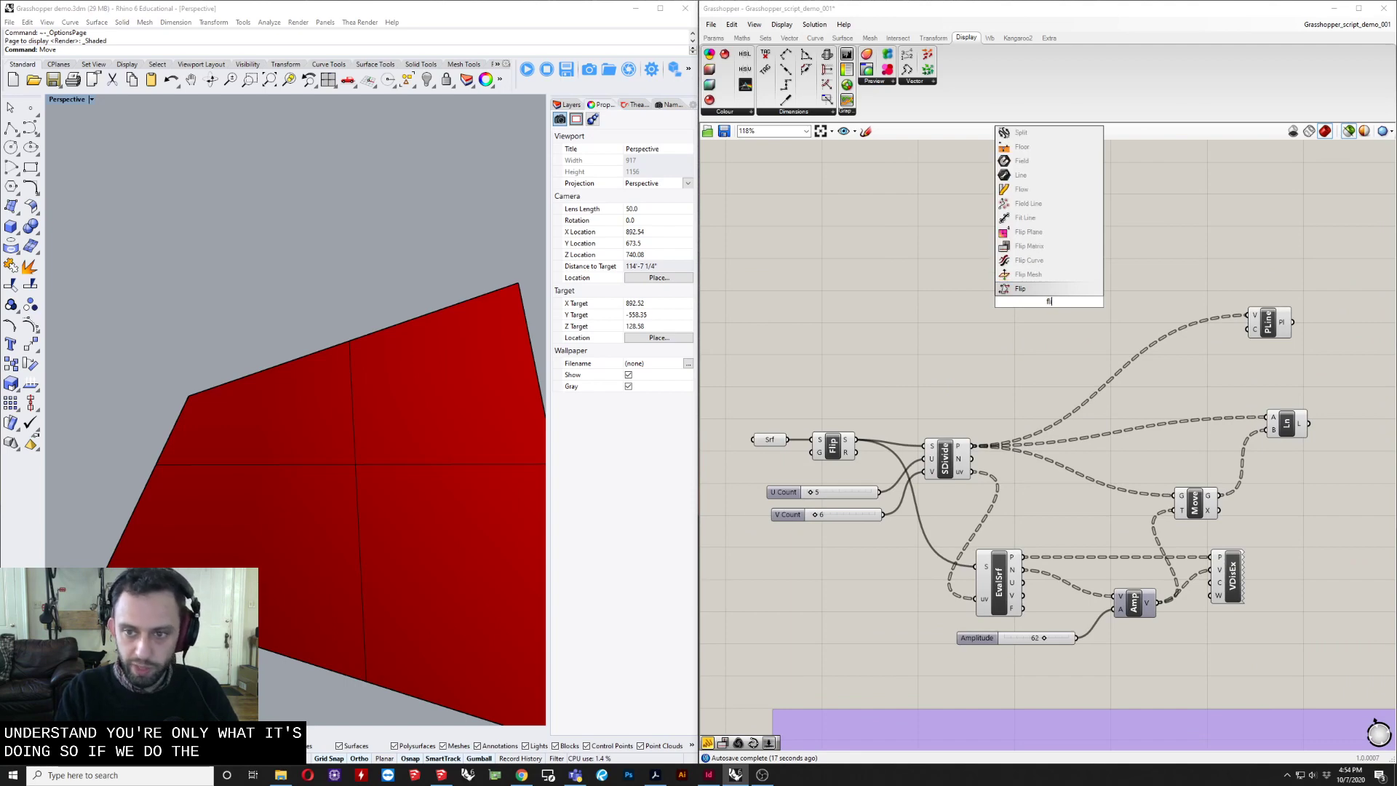
key(Up)
key(Up)
key(Up)
key(Return)
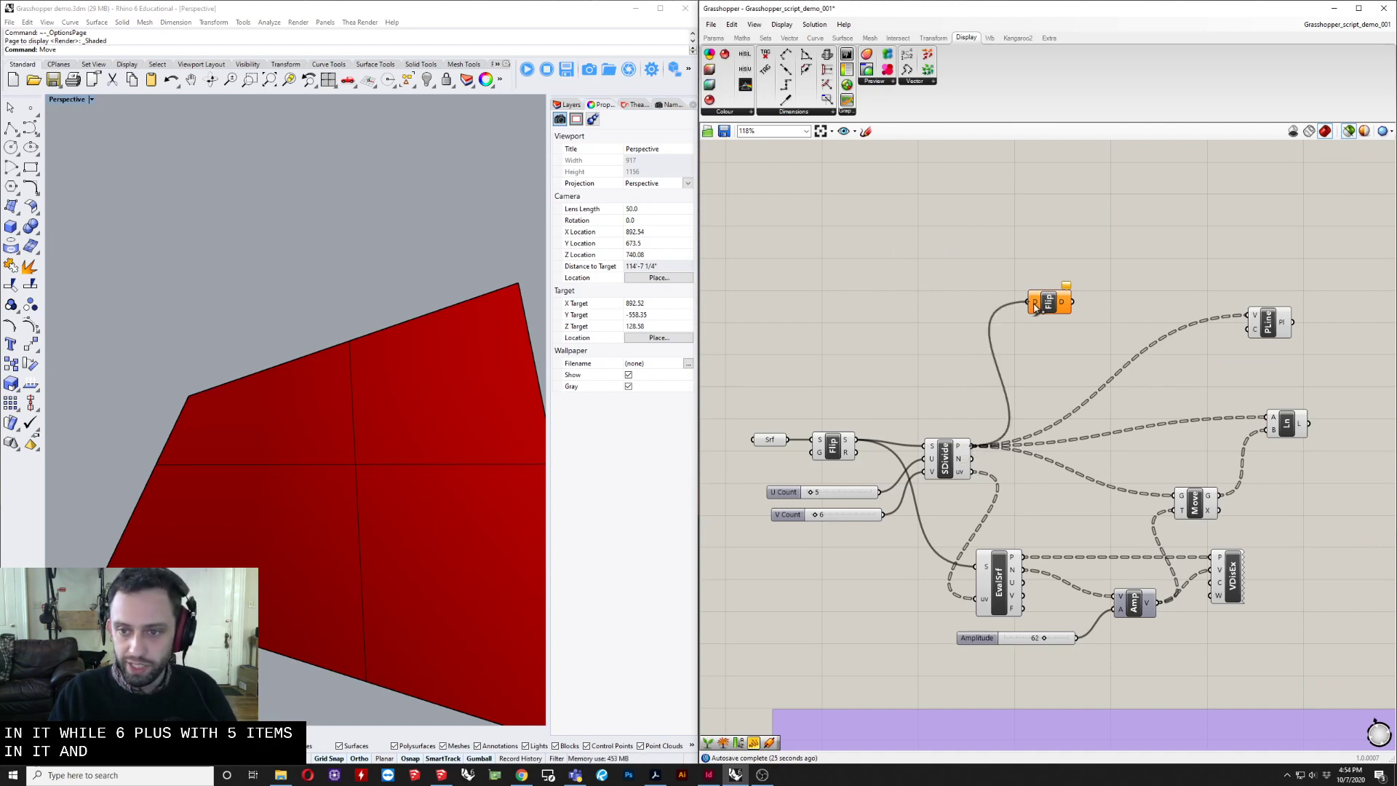
Duplicate the PolyLine component, connect Flip Matrix's output to the copy's V input, and place Flip Matrix directly before it.
drag(1059, 308, 1244, 381)
mouse_move(1253, 313)
mouse_down()
mouse_move(1212, 239)
mouse_move(1313, 390)
mouse_move(1267, 359)
mouse_move(1258, 321)
mouse_up()
drag(1240, 372, 1224, 327)
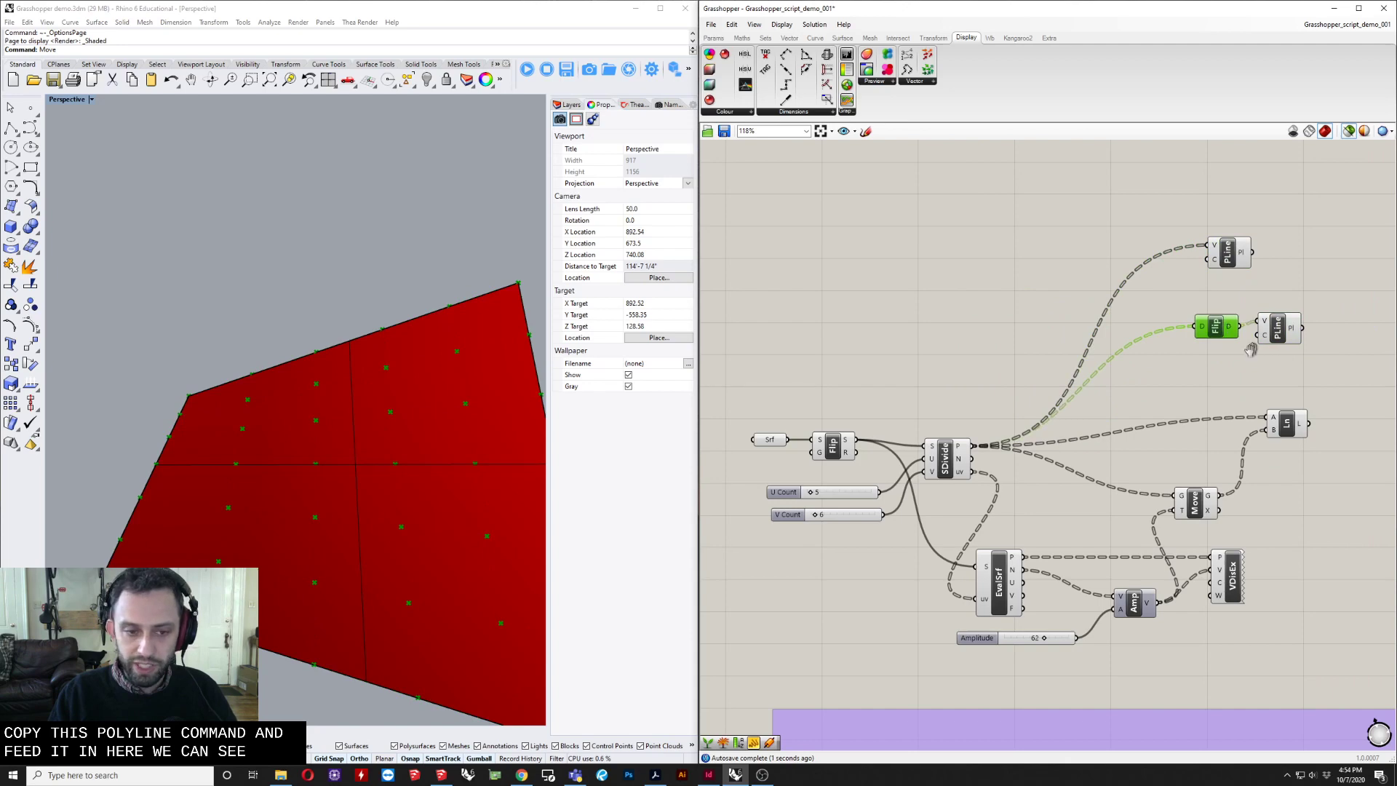
right_drag(1250, 350, 1156, 440)
Preview both PolyLine components together and inspect their combined grid on the surface.
click(1184, 418)
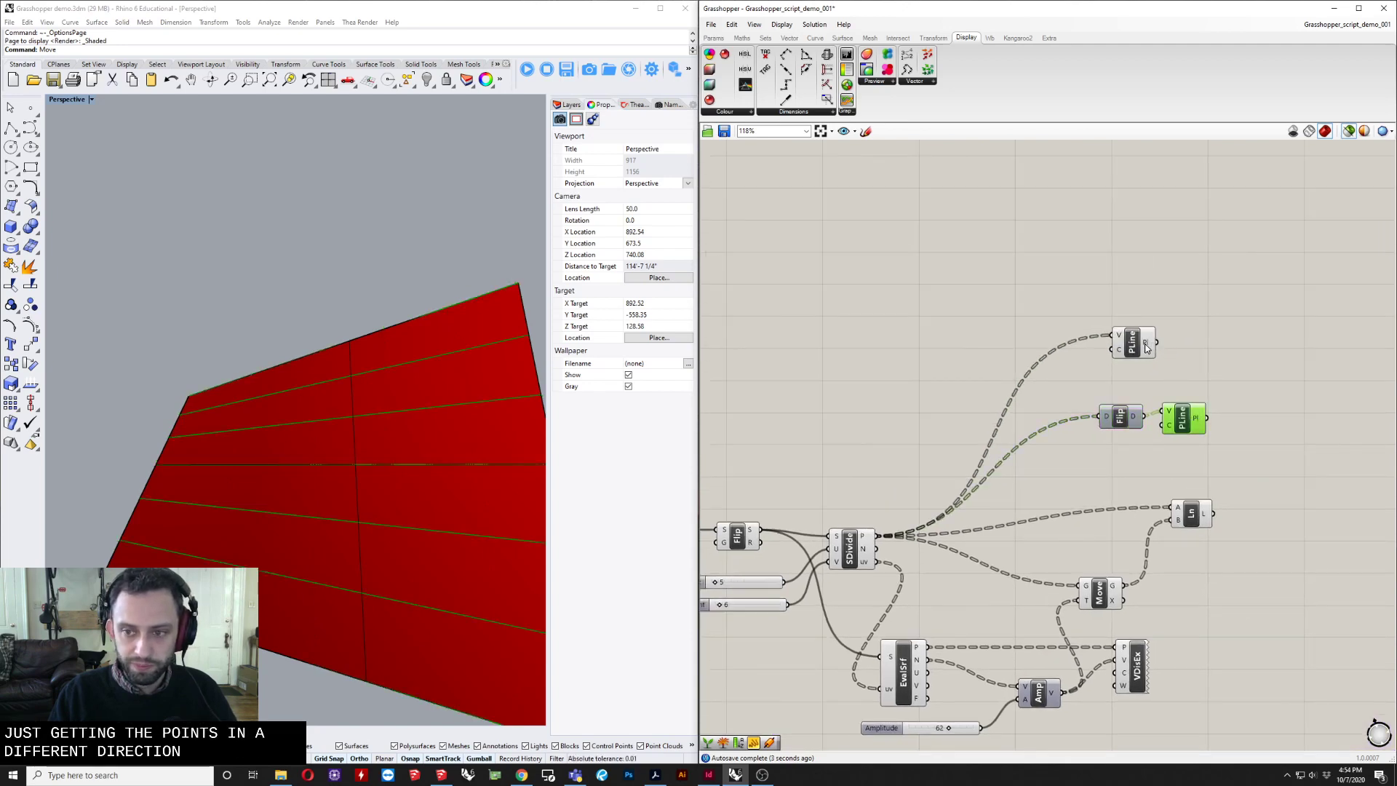
shift+click(1147, 348)
right_drag(293, 512, 204, 526)
Hide the red warped surface in Rhino and clear the PolyLine selection in the Grasshopper definition.
click(298, 472)
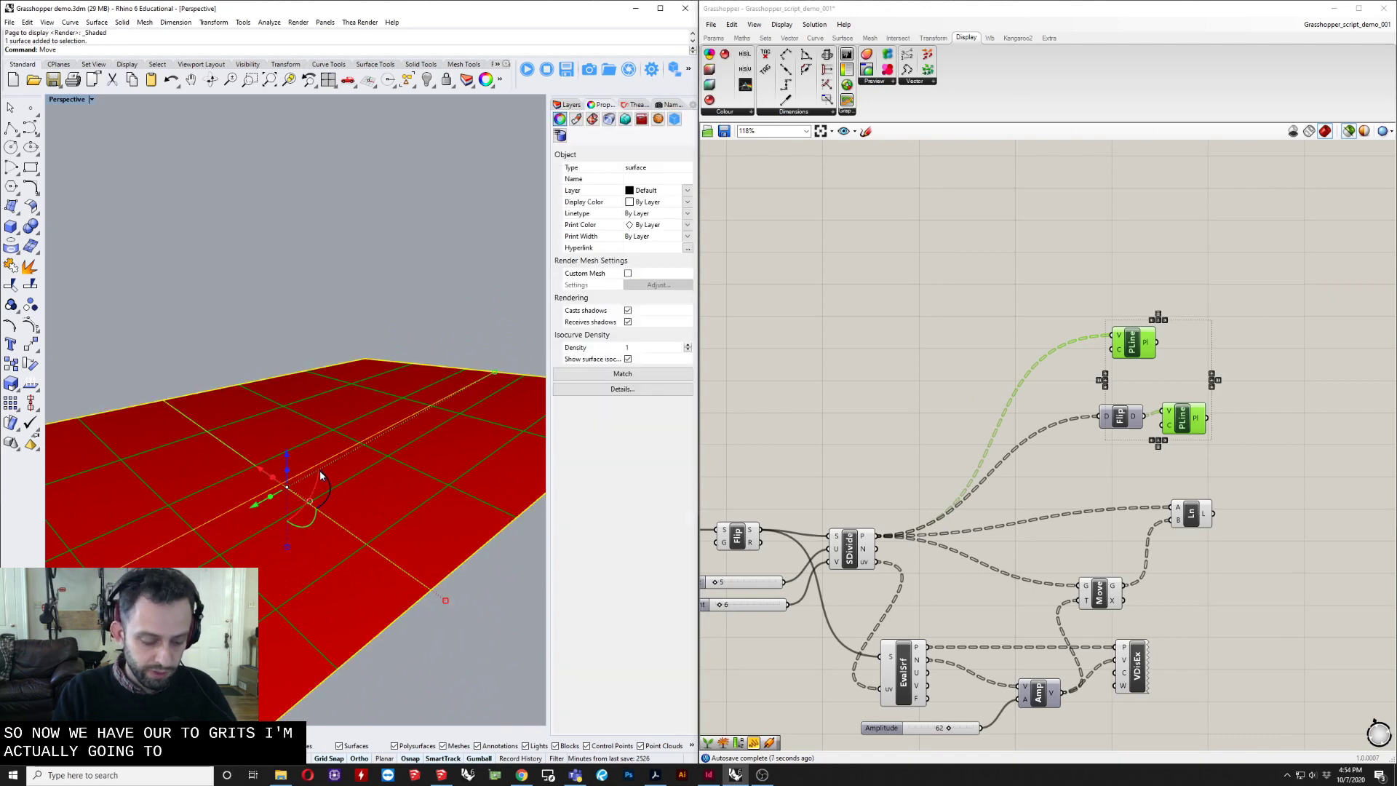
text(Hid)
text(e)
key(Return)
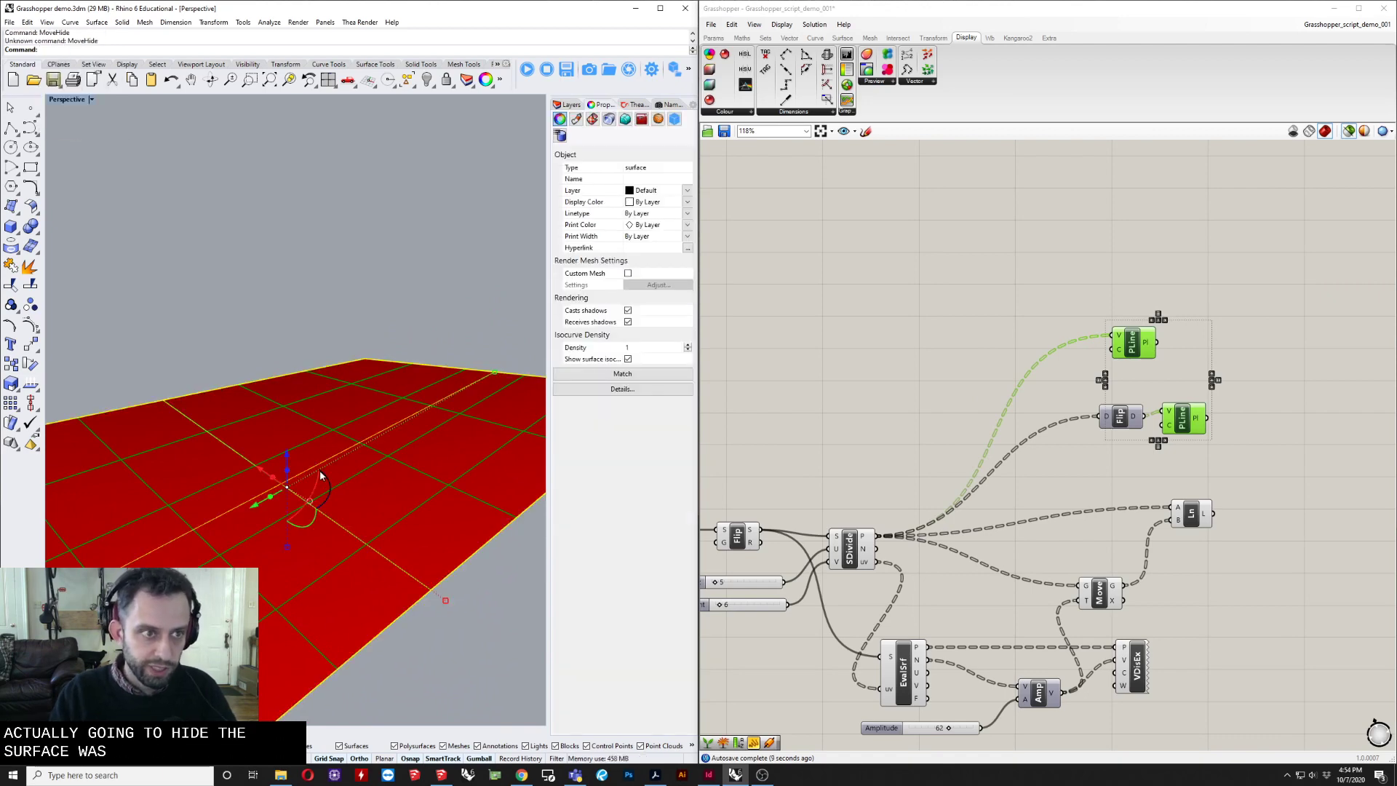
text(Hide)
key(Return)
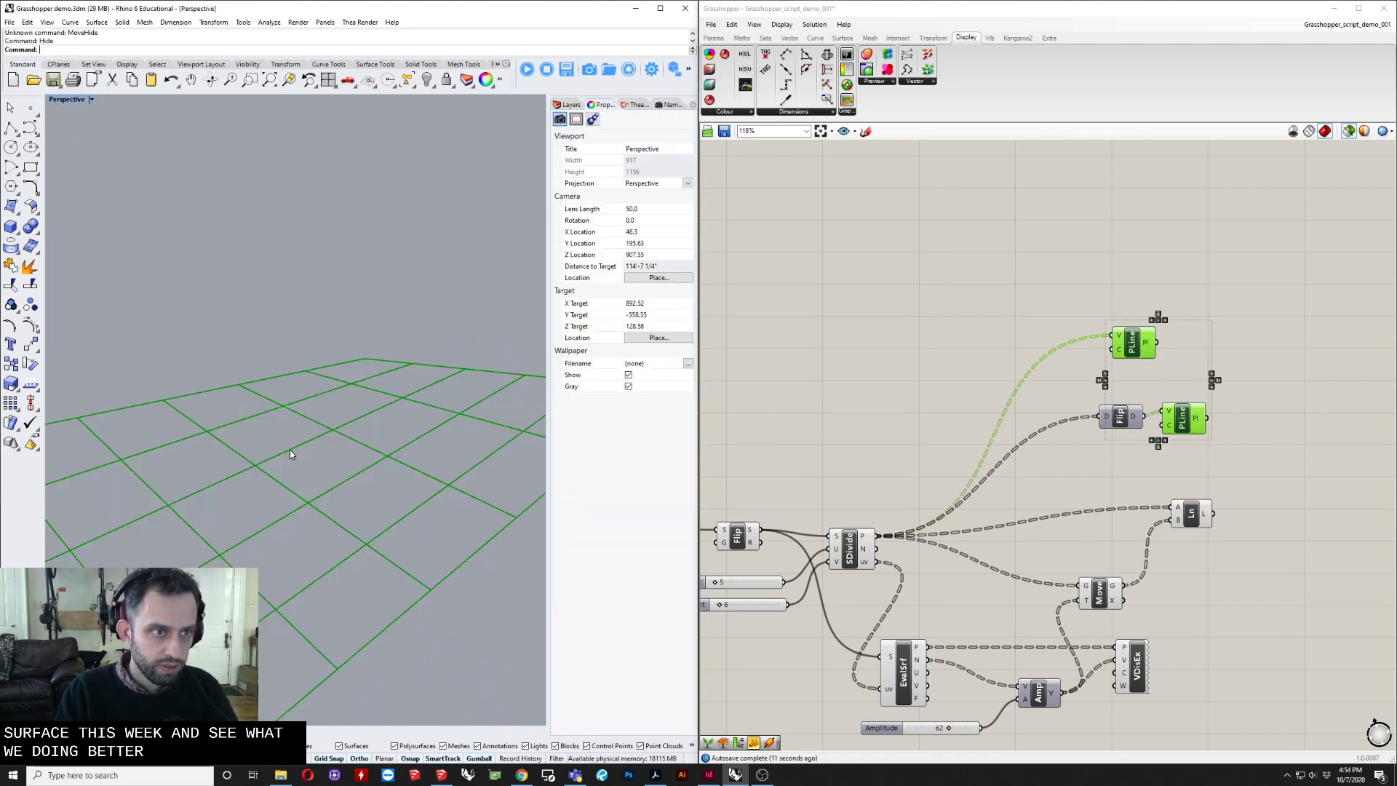
right_drag(1059, 375, 1116, 355)
click(1184, 324)
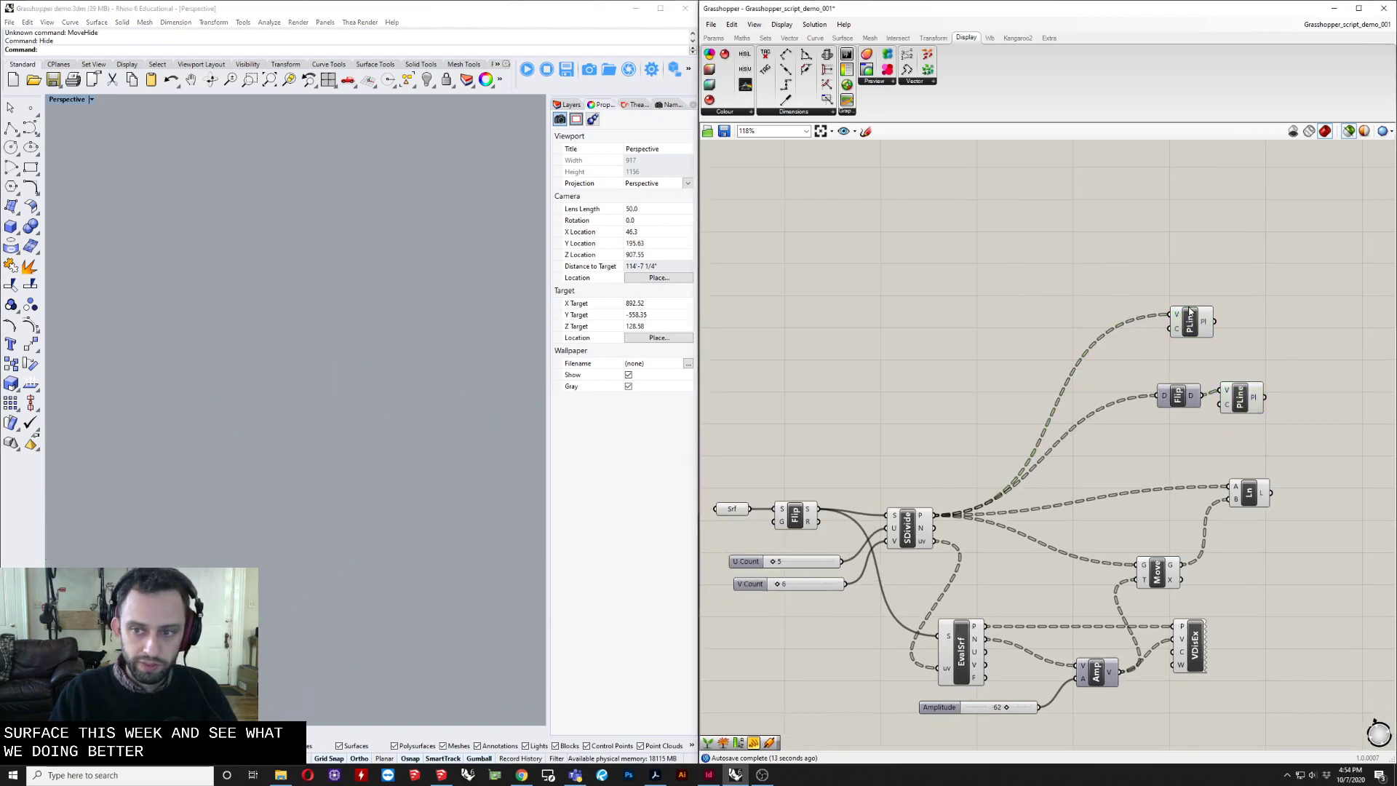
Preview the two PolyLine grids together with the connecting Line component in the Rhino viewport, and clear the selection.
click(1239, 397)
right_drag(1306, 376, 1081, 384)
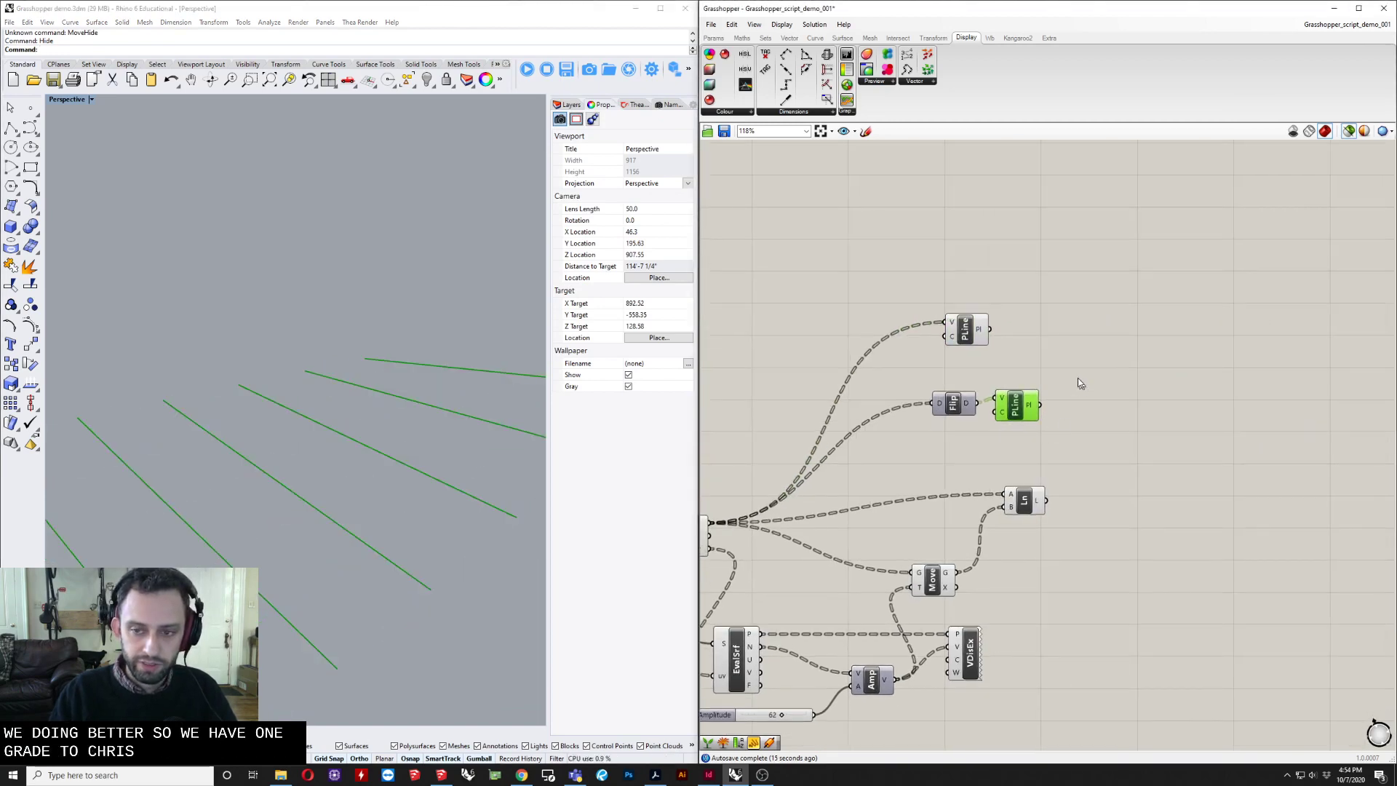
shift+click(955, 333)
right_drag(310, 518, 371, 465)
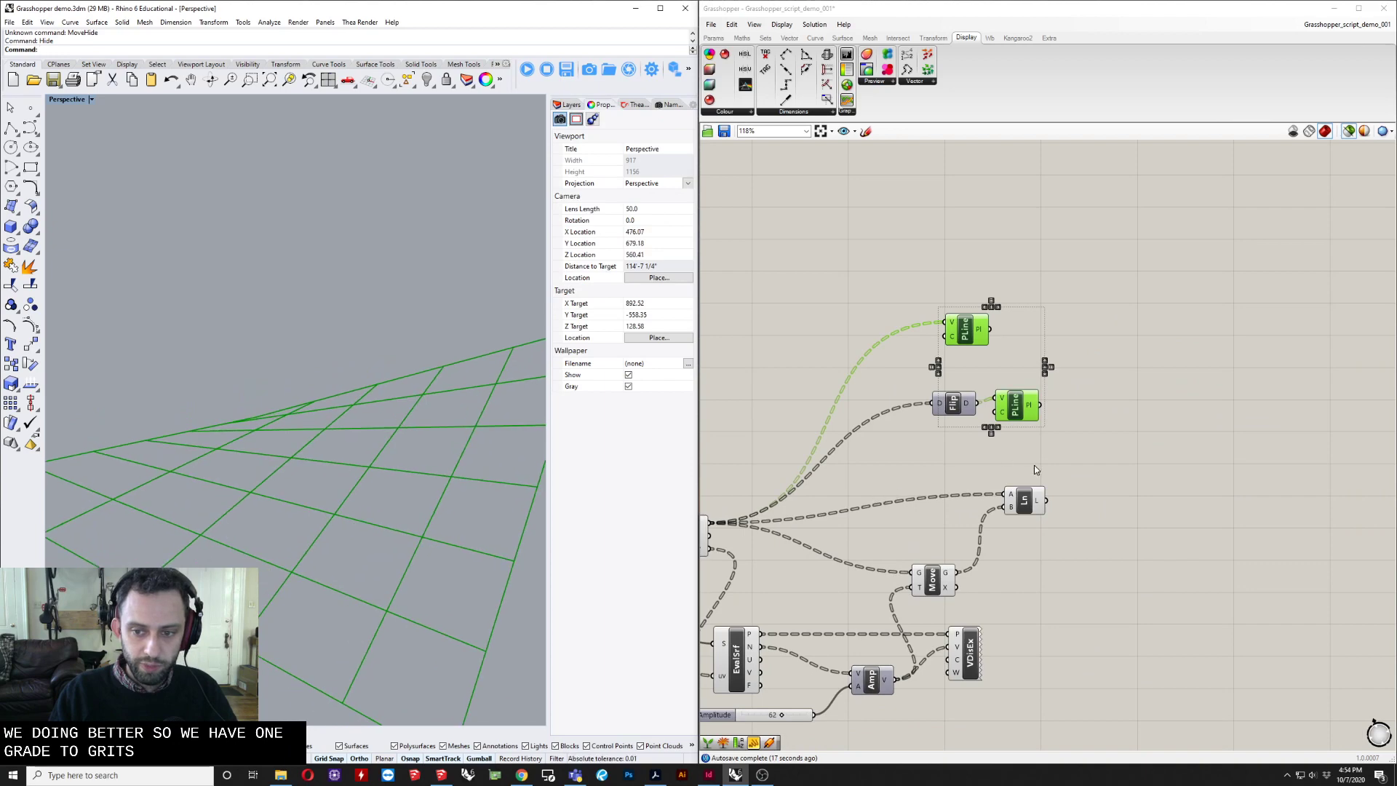
shift+click(1025, 504)
right_drag(248, 503, 660, 497)
mouse_move(1109, 484)
right_down()
mouse_move(992, 445)
mouse_move(1108, 486)
right_up()
click(1022, 449)
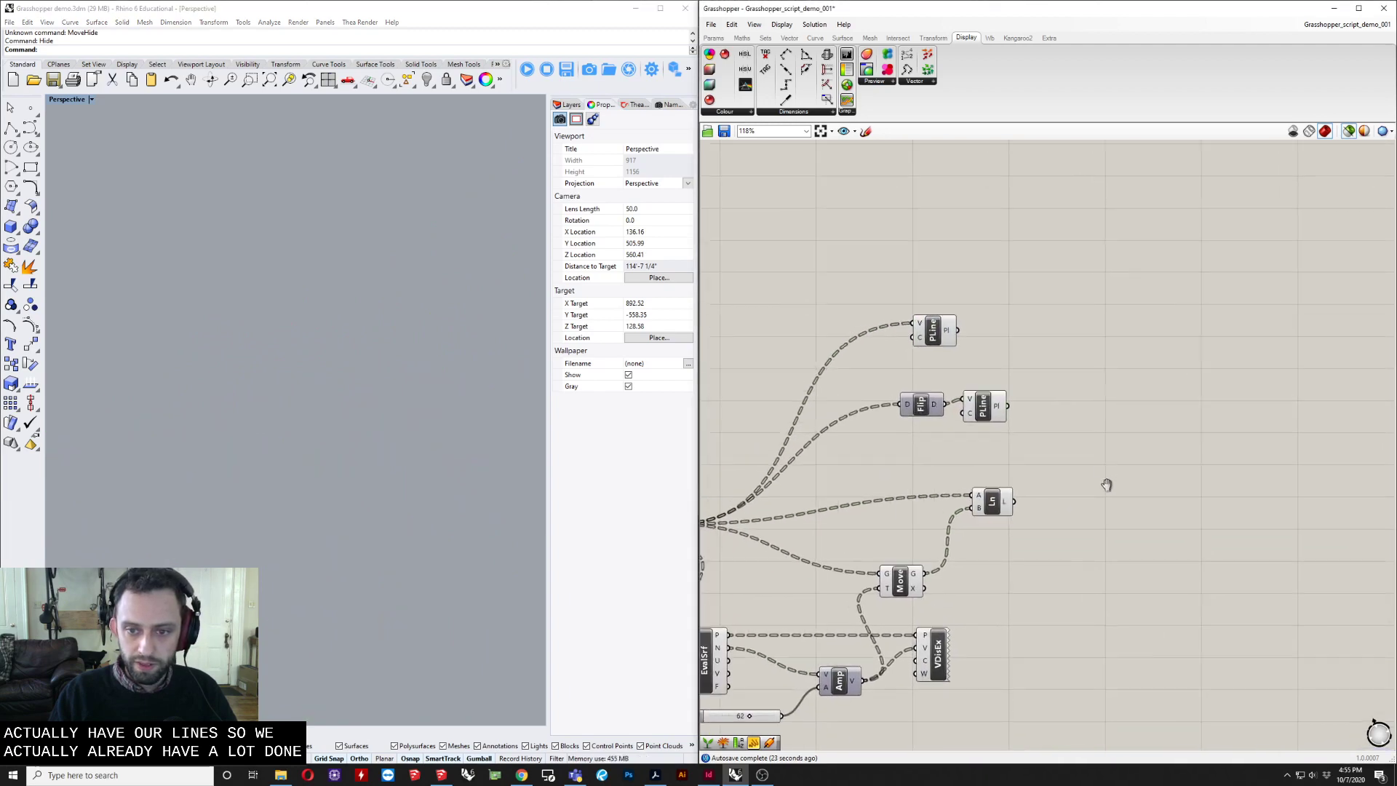
Move the two PolyLine components and Flip Matrix farther from Divide Surface and line up both PolyLines in one column.
drag(1022, 301, 978, 417)
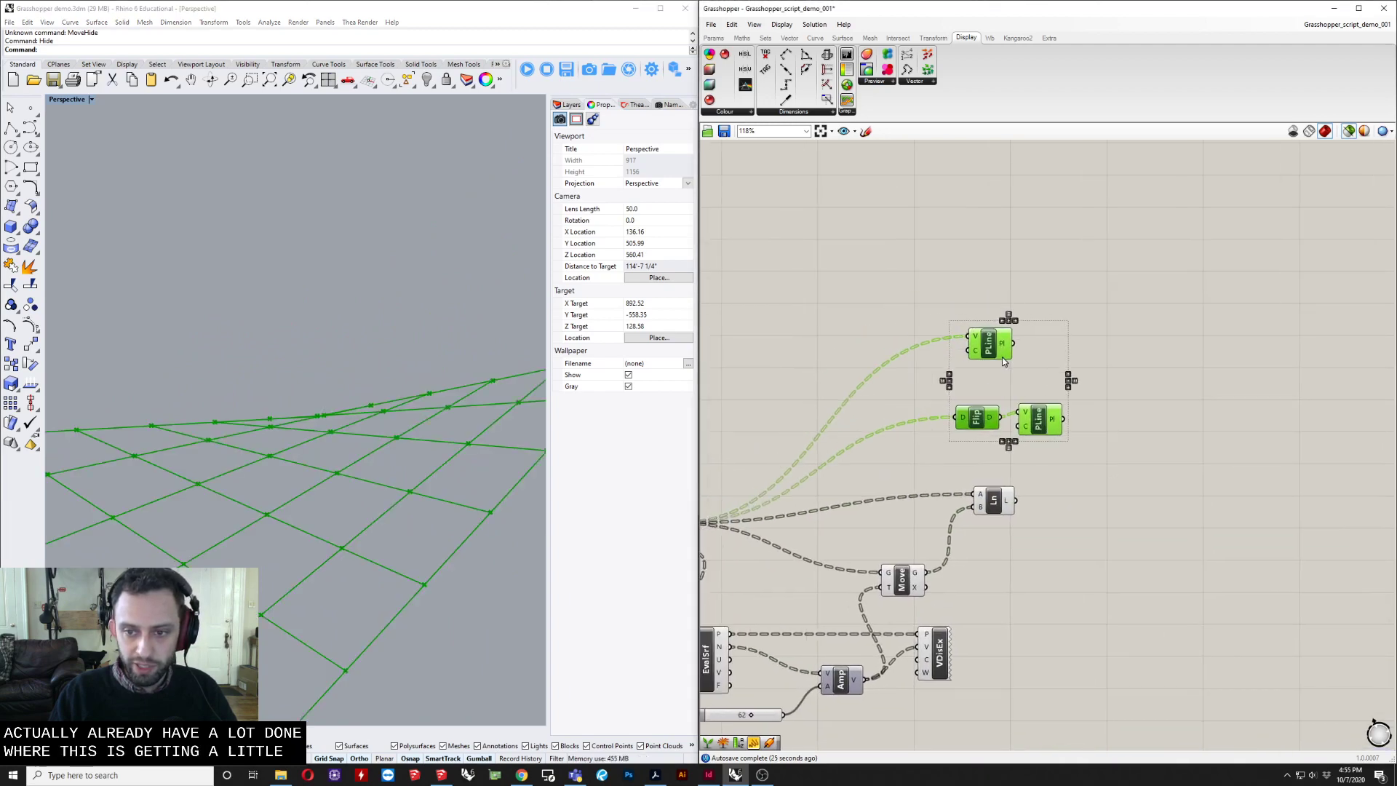
drag(1070, 304, 1001, 368)
shift+click(1047, 418)
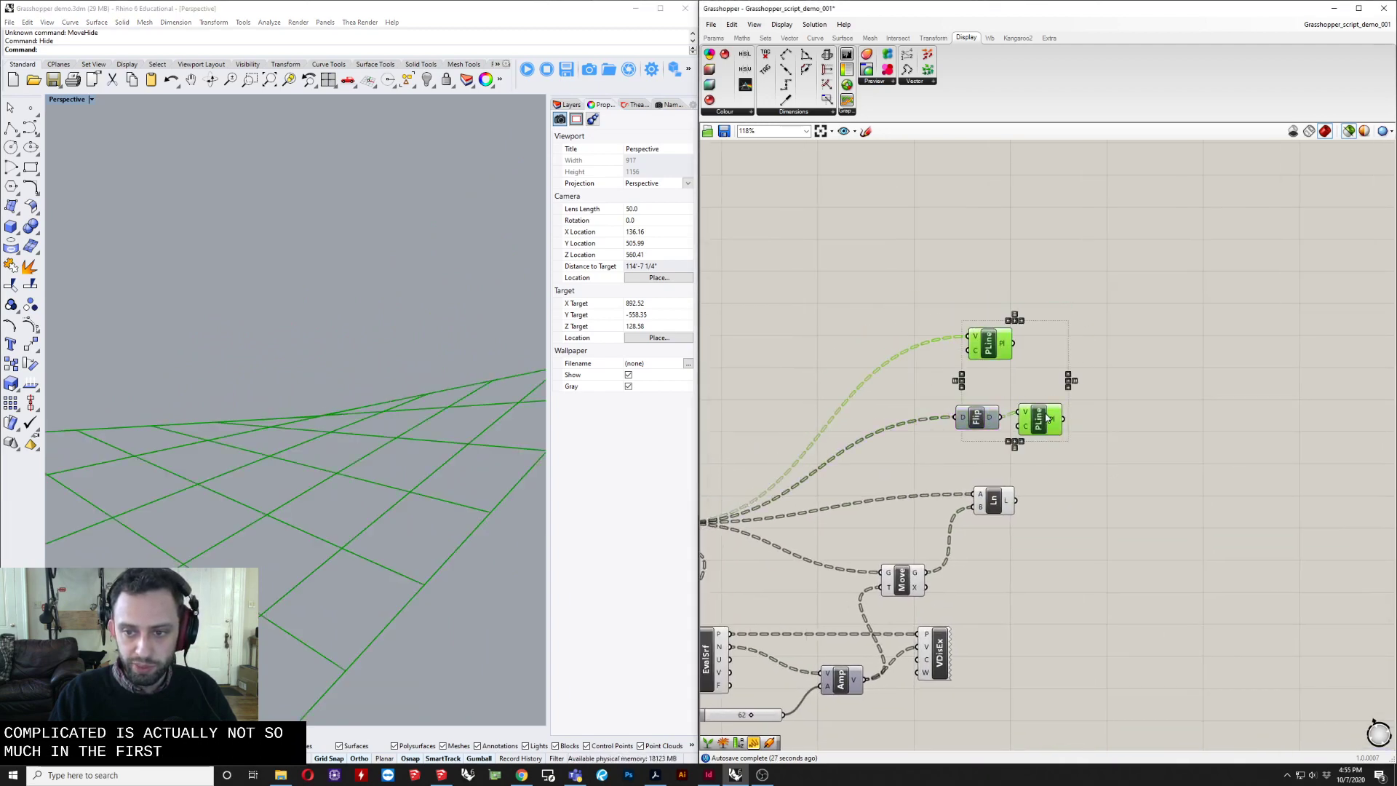
click(1026, 447)
drag(1049, 321, 998, 371)
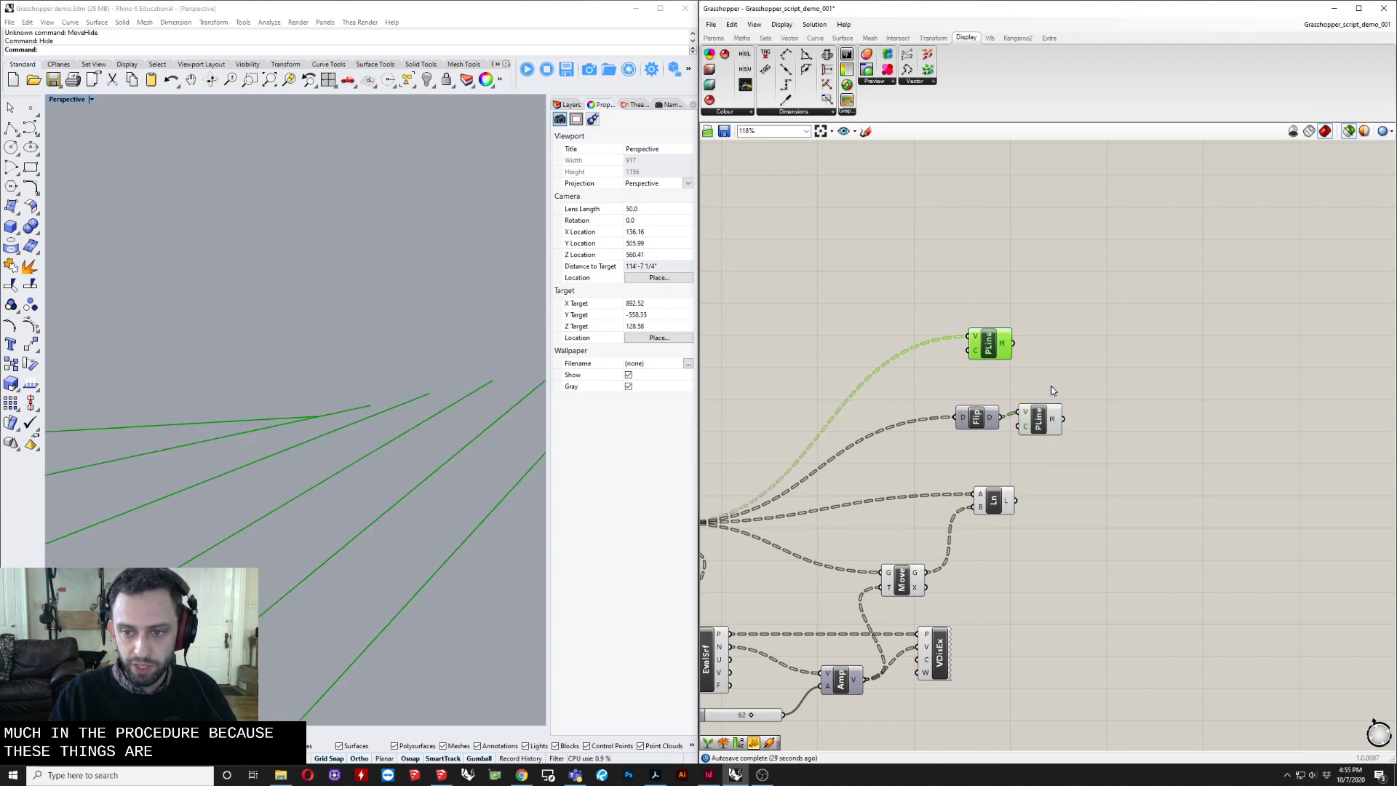
shift+click(1052, 425)
click(1020, 444)
right_drag(1033, 471, 997, 457)
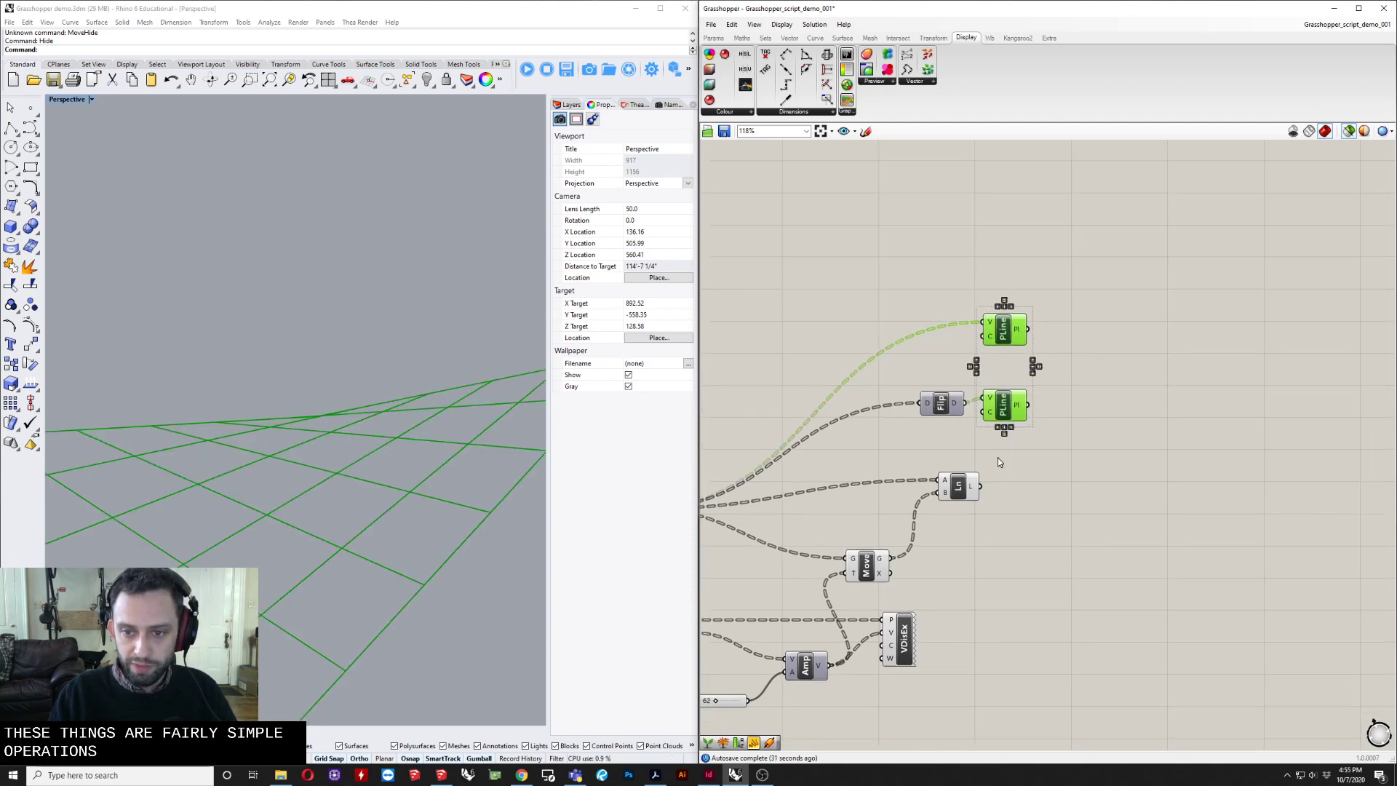
Stack the first PolyLine component closely above the second one, keeping the two aligned.
click(1080, 431)
drag(1010, 343, 1006, 374)
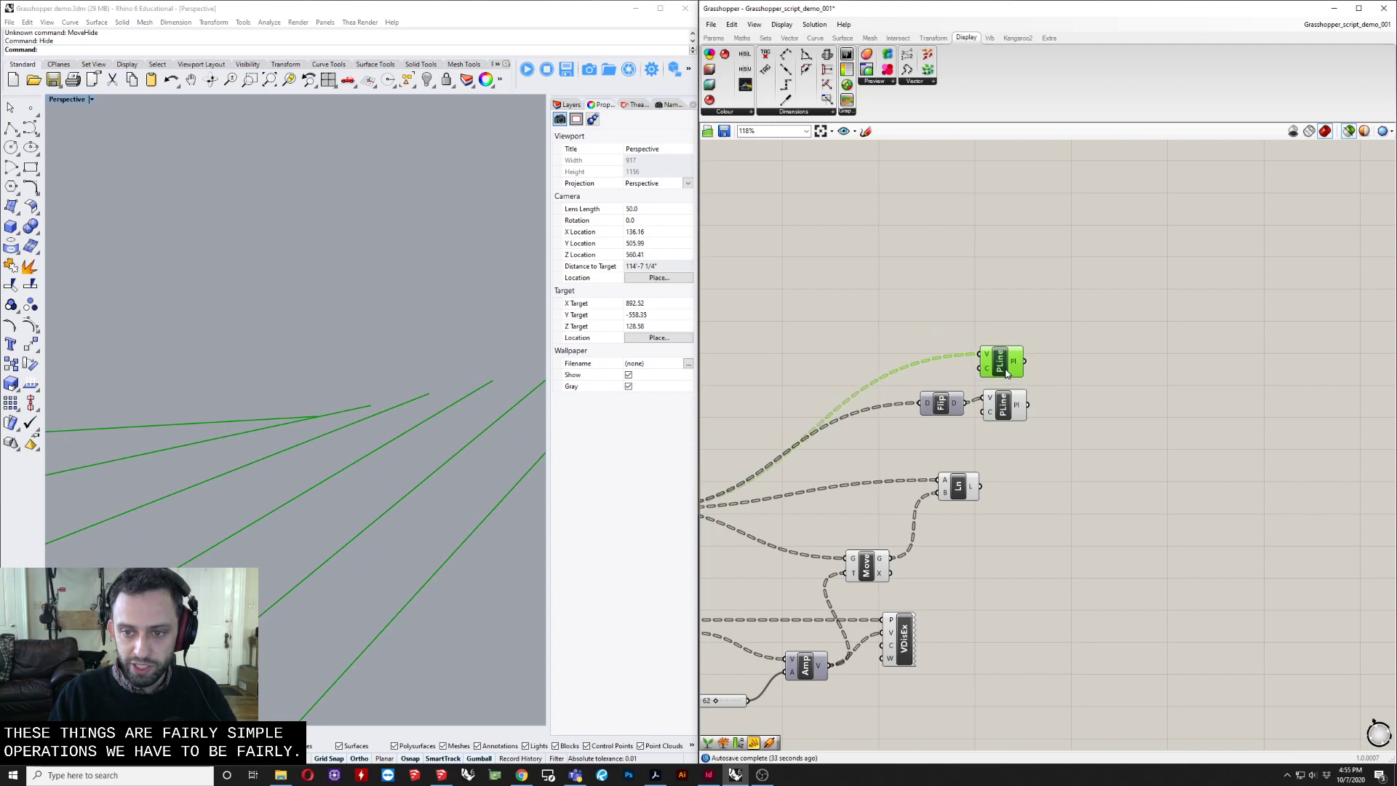
click(1008, 417)
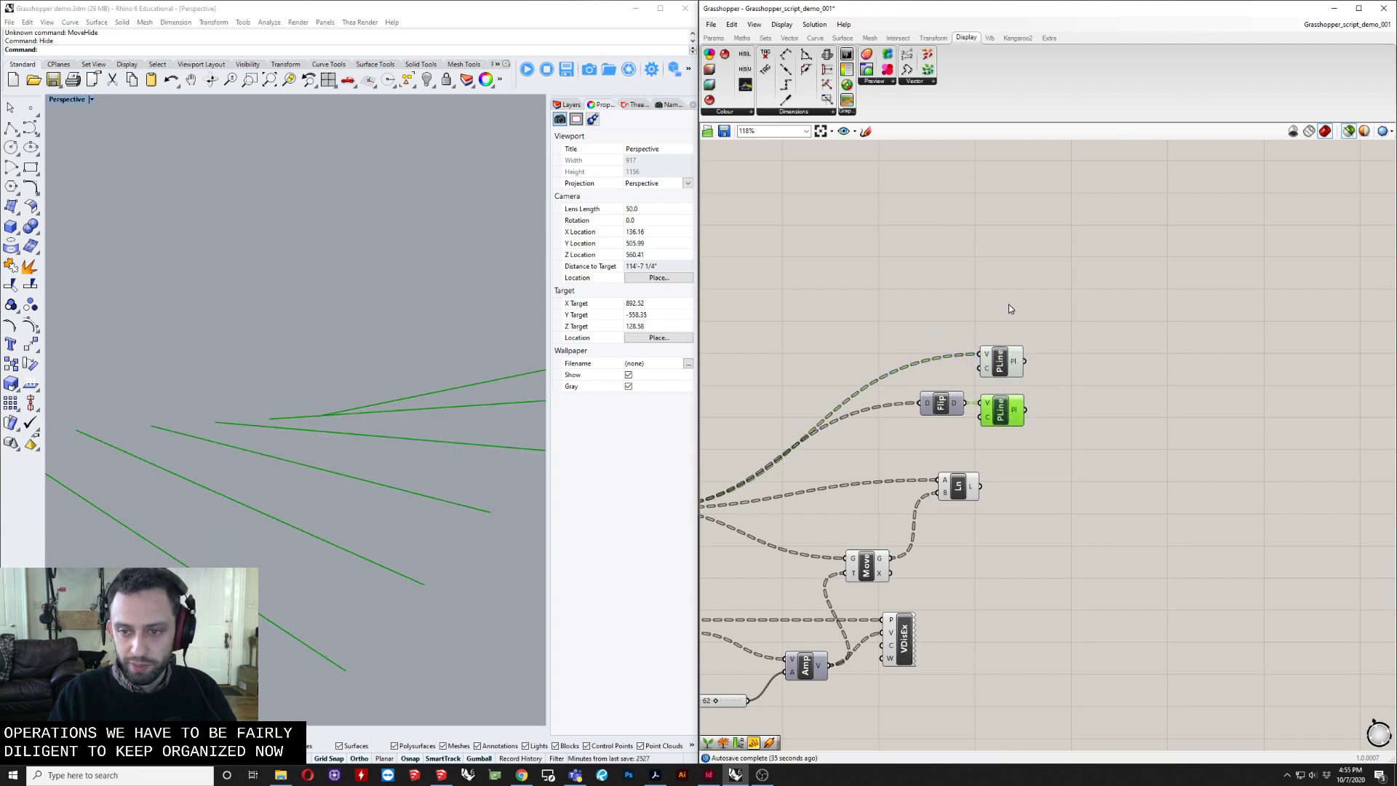
drag(1011, 304, 985, 428)
right_drag(1015, 443, 963, 361)
Preview the Move component's offset points and place the Line component just above Move.
click(1001, 406)
right_drag(919, 452, 1030, 436)
click(927, 469)
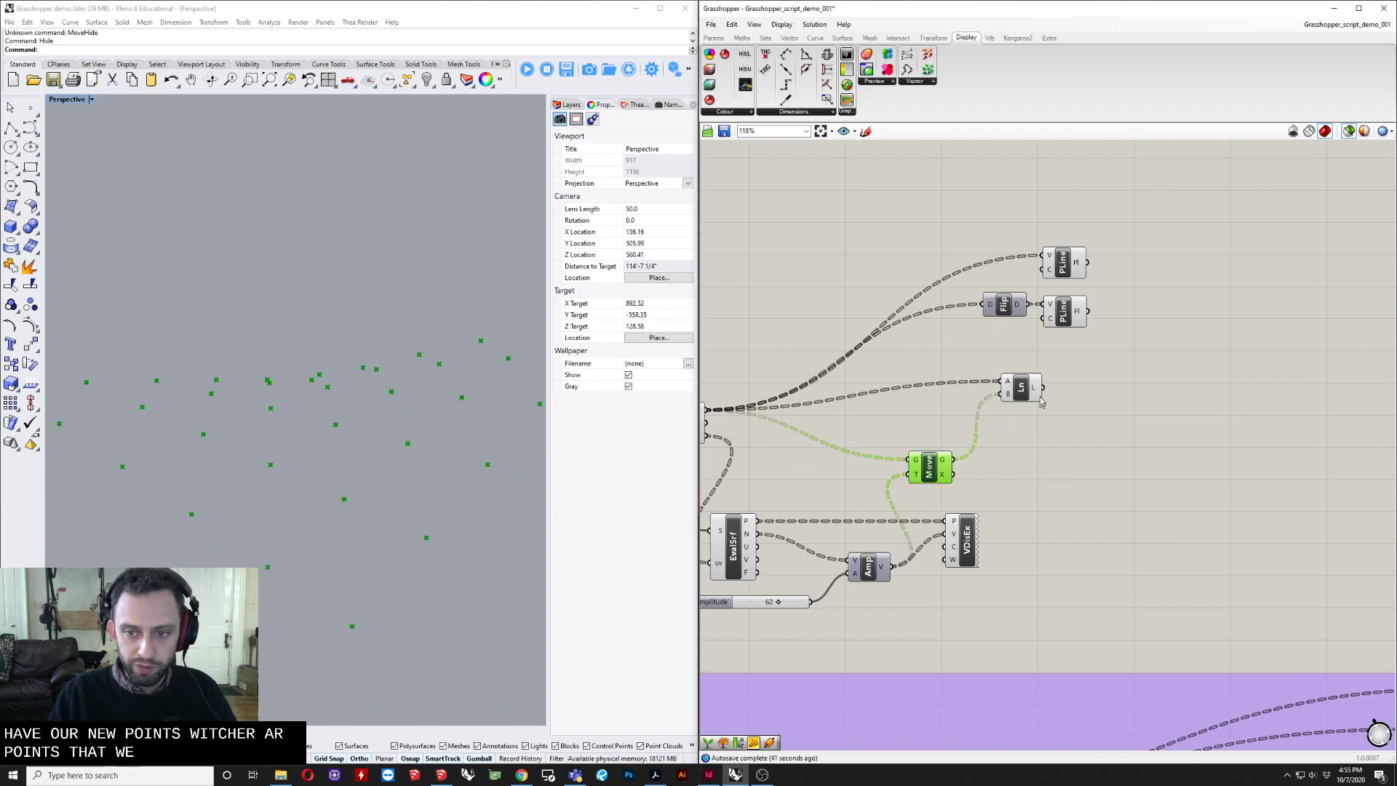
drag(1021, 387, 959, 391)
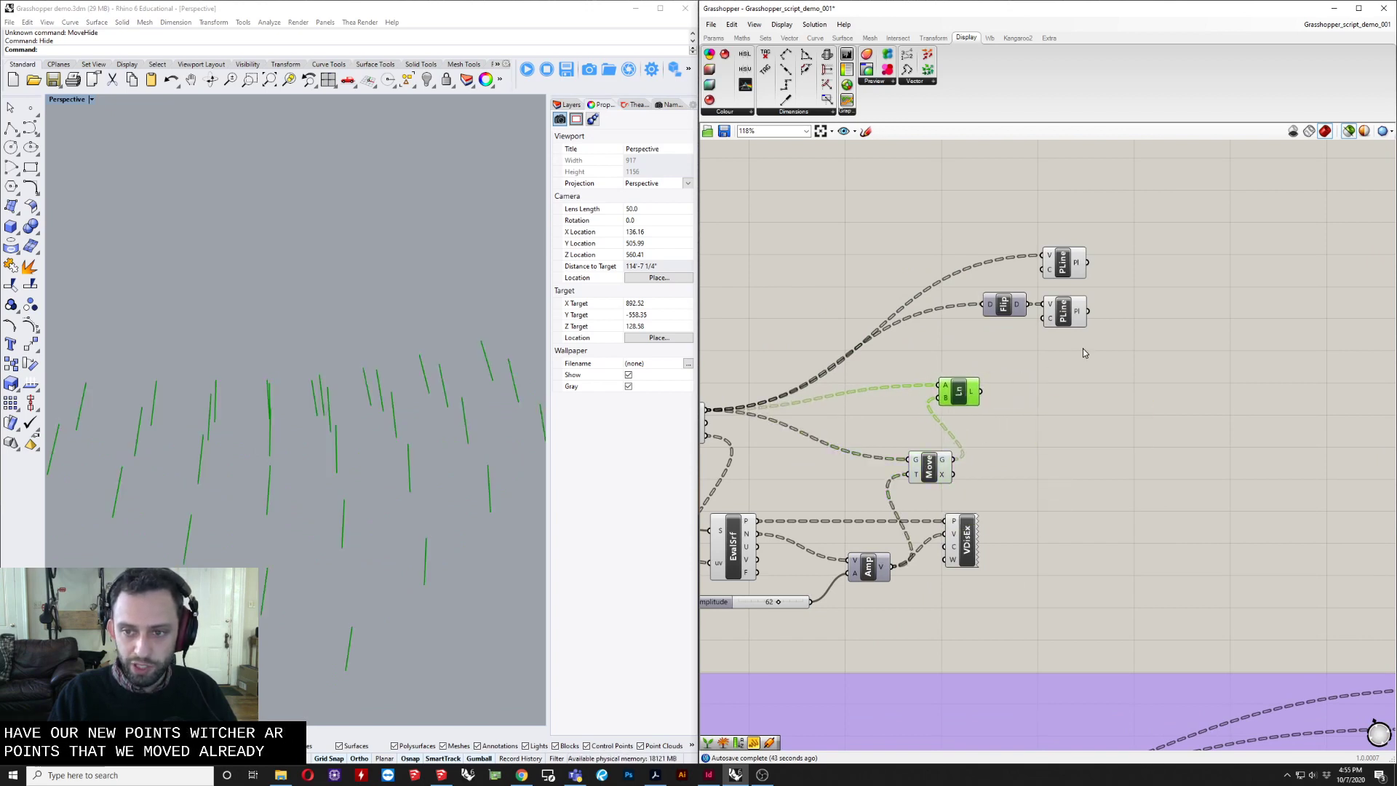
Duplicate the two PolyLines and Flip Matrix beside Move, and connect Move's G output to the copied Flip Matrix and first PolyLine.
drag(1092, 370, 975, 207)
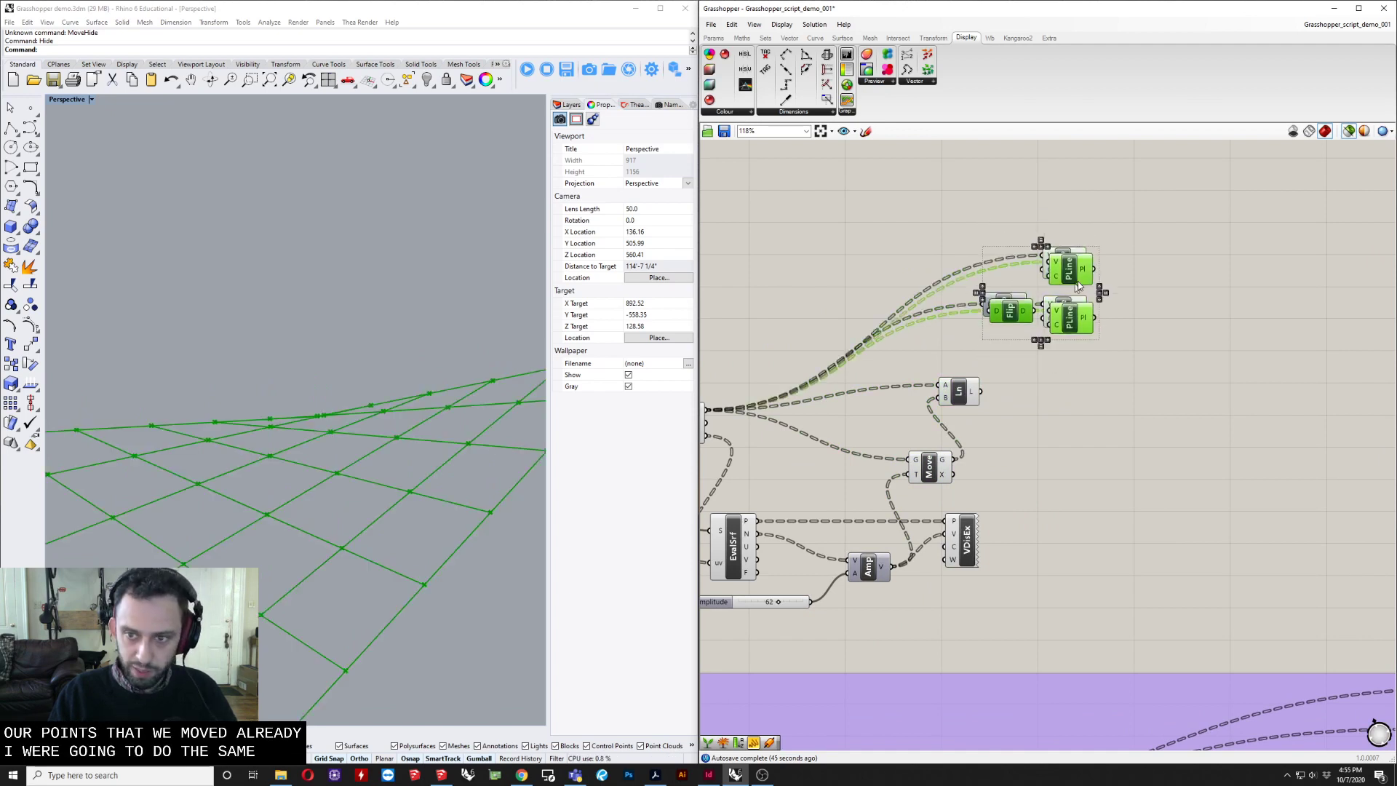
alt+drag(1075, 277, 1103, 440)
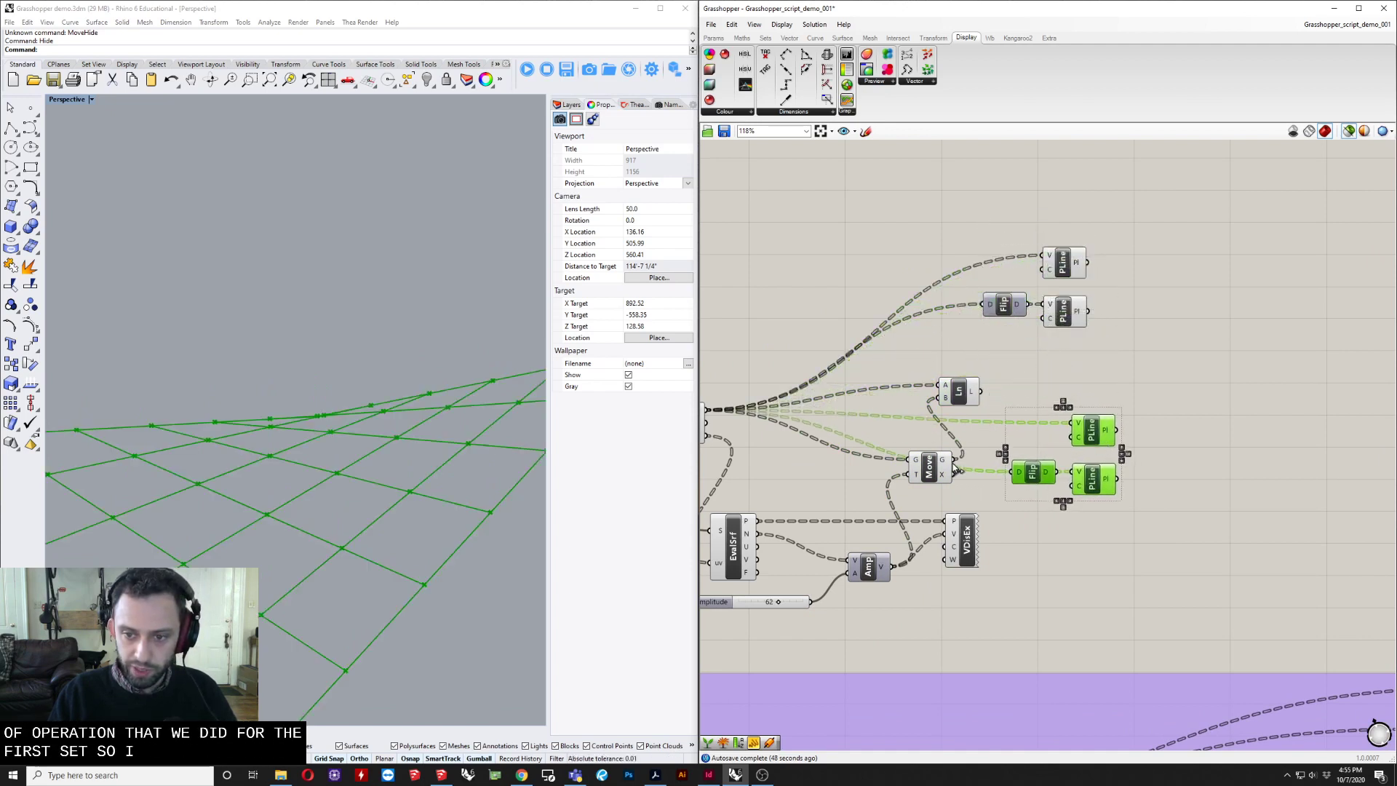
drag(1011, 472, 1014, 472)
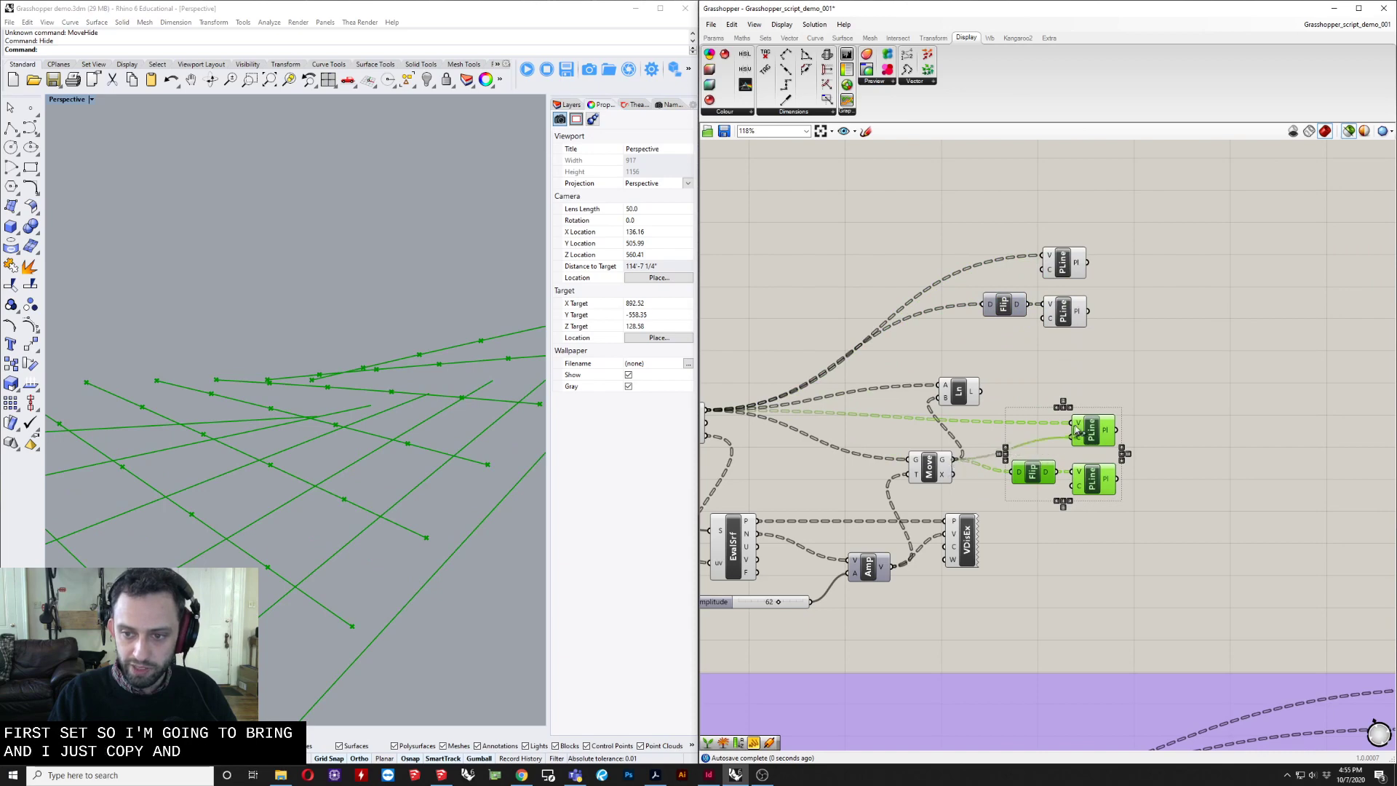
drag(1076, 431, 1076, 432)
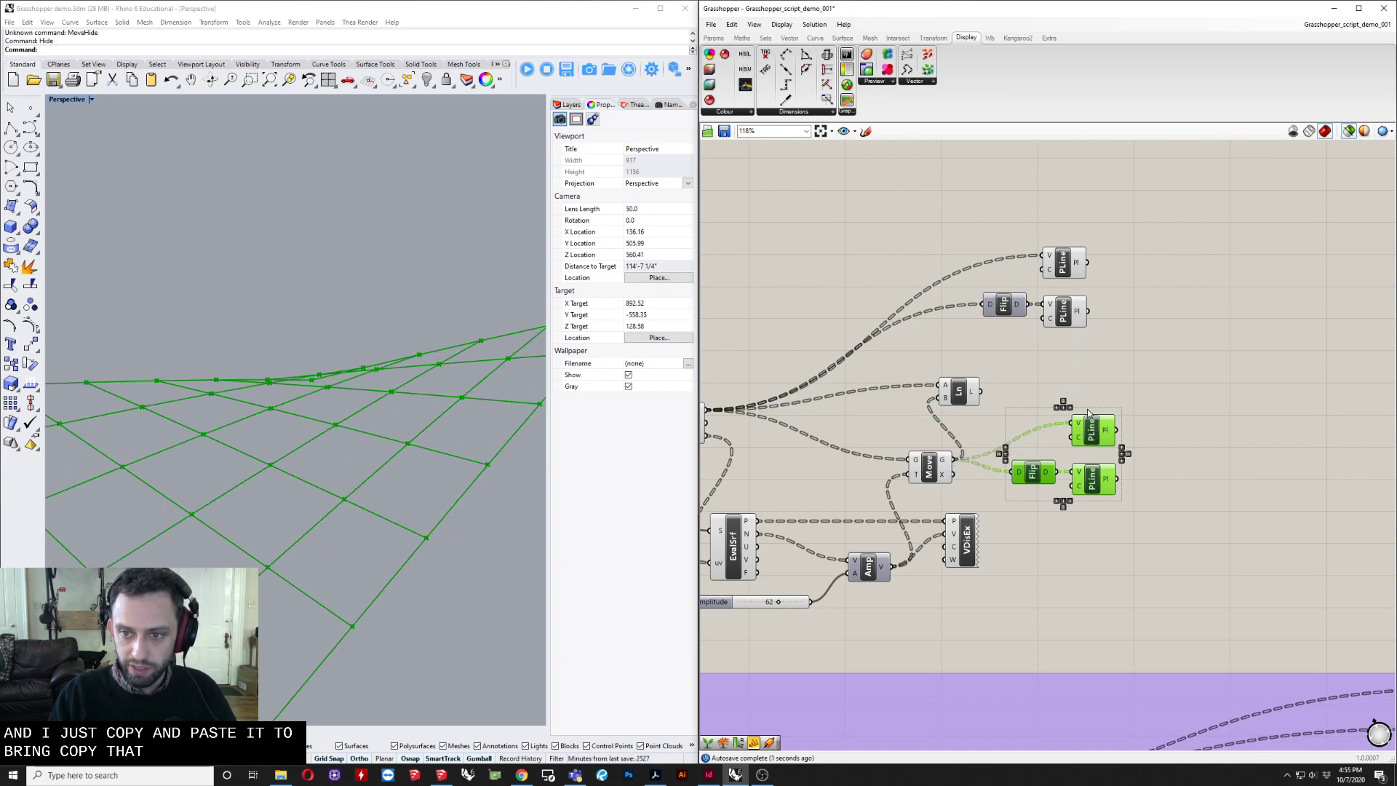
Align the original PolyLine group above its copy and preview both grids together with the connecting lines.
drag(1070, 227, 1027, 307)
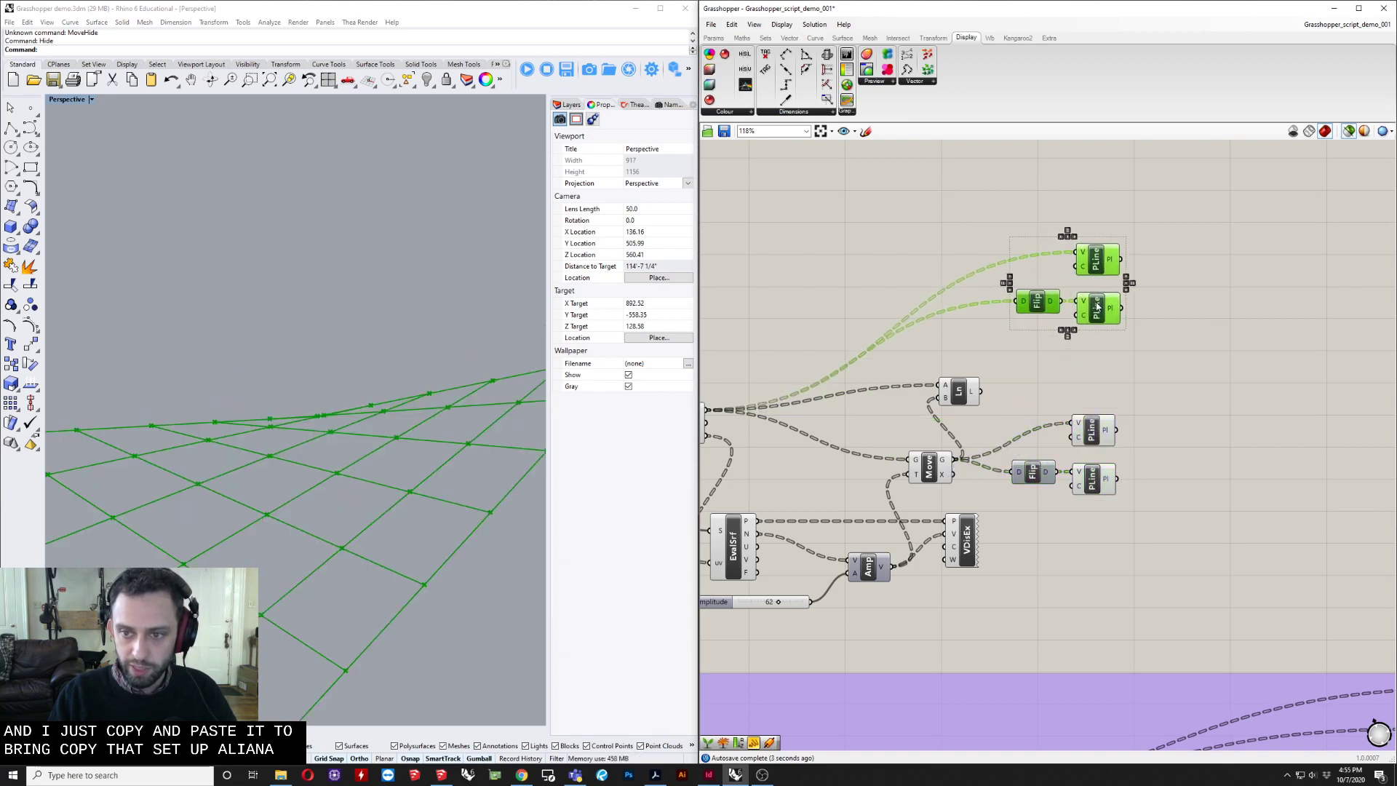
shift+drag(1094, 399, 1045, 495)
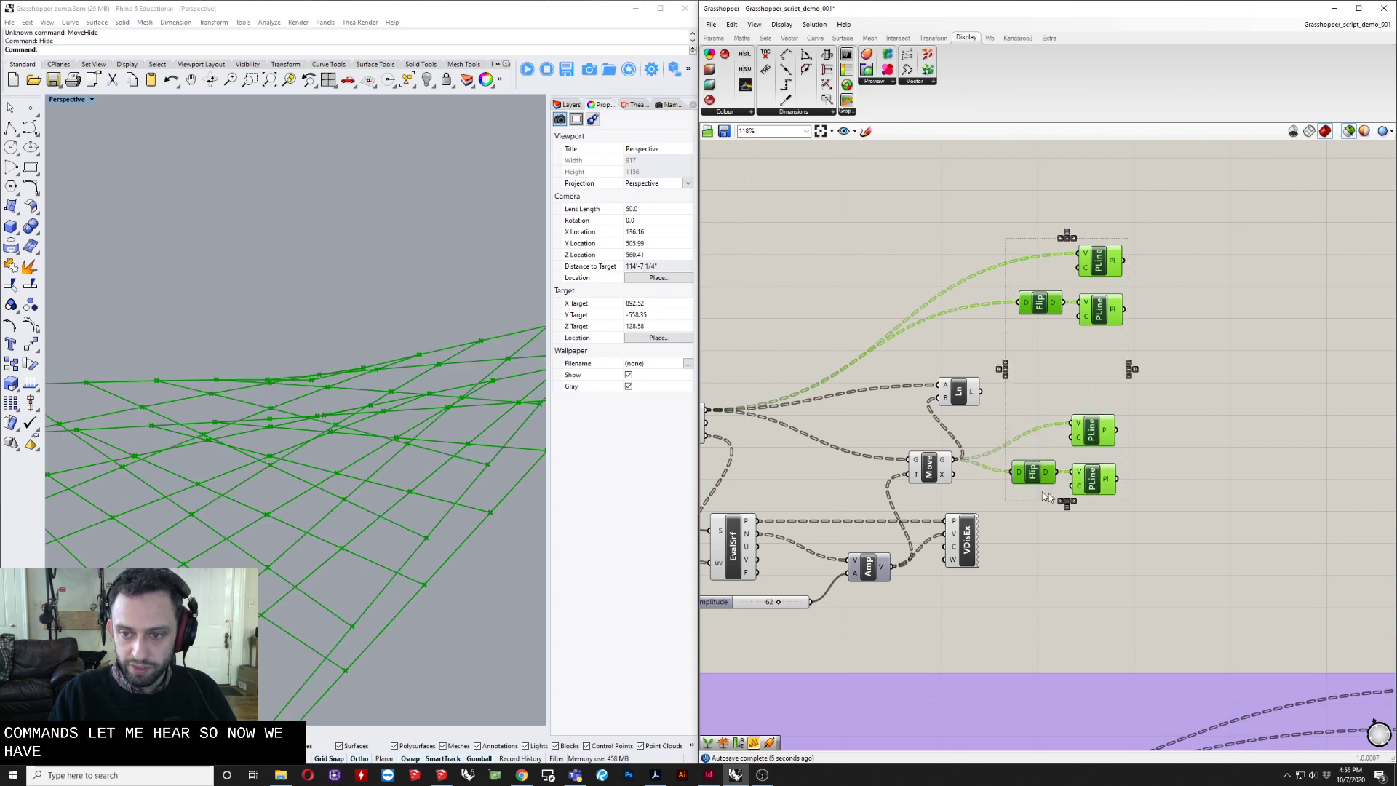
shift+click(939, 392)
right_drag(313, 473, 379, 469)
right_drag(1072, 409, 865, 386)
mouse_move(922, 480)
right_down()
mouse_move(982, 502)
mouse_move(875, 513)
mouse_move(914, 484)
right_up()
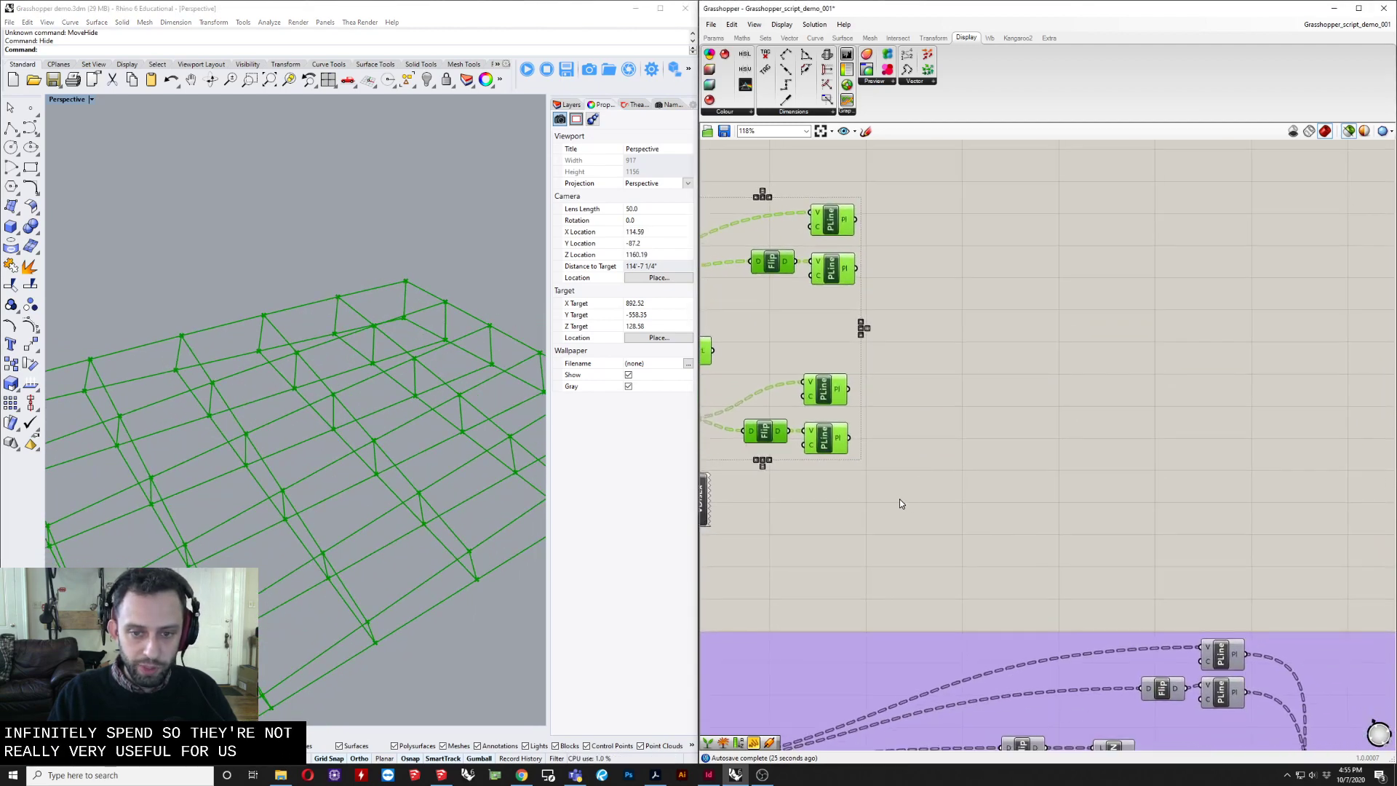
right_drag(401, 548, 249, 511)
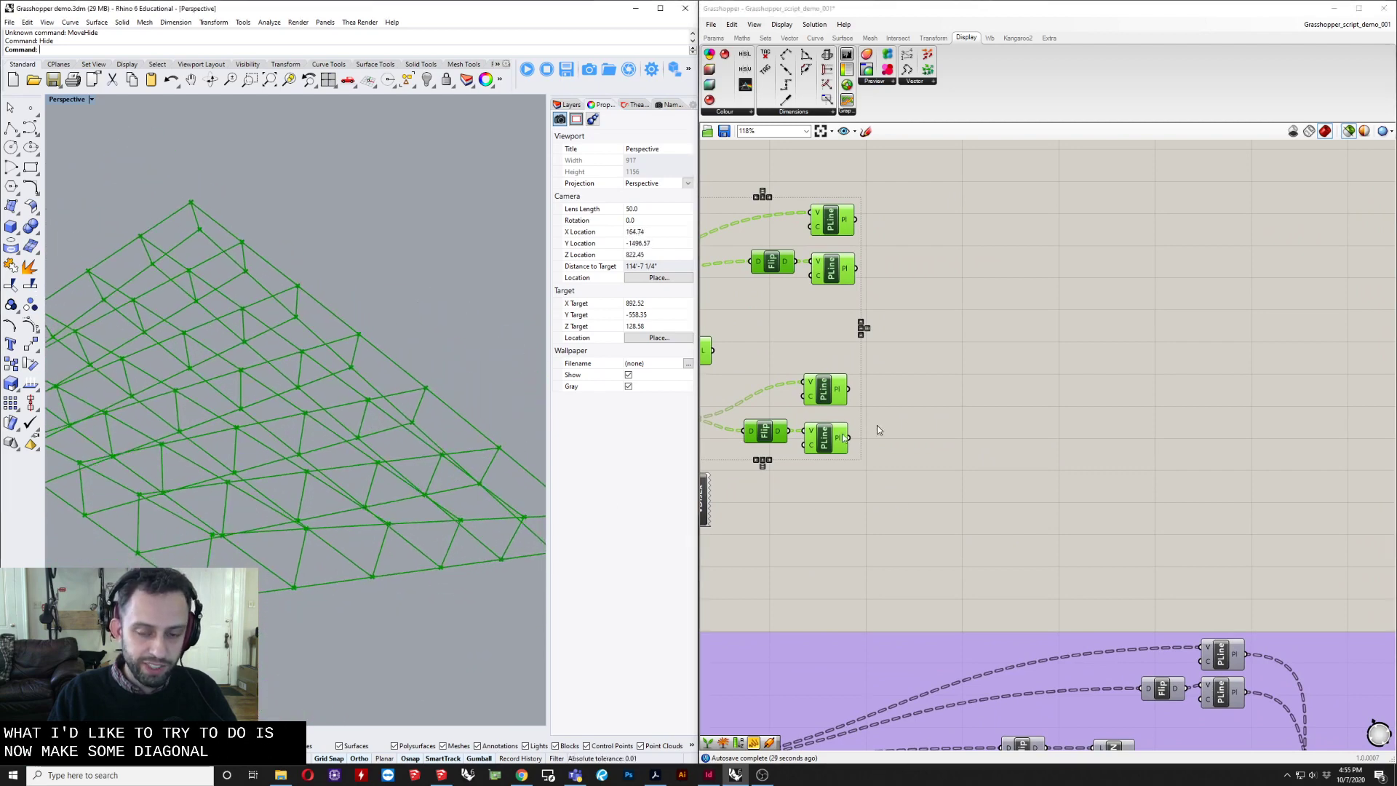
Examine the first PolyLine set, the base points from Divide Surface and their connecting lines to plan the diagonal bracing.
scroll(948, 479, down, 2)
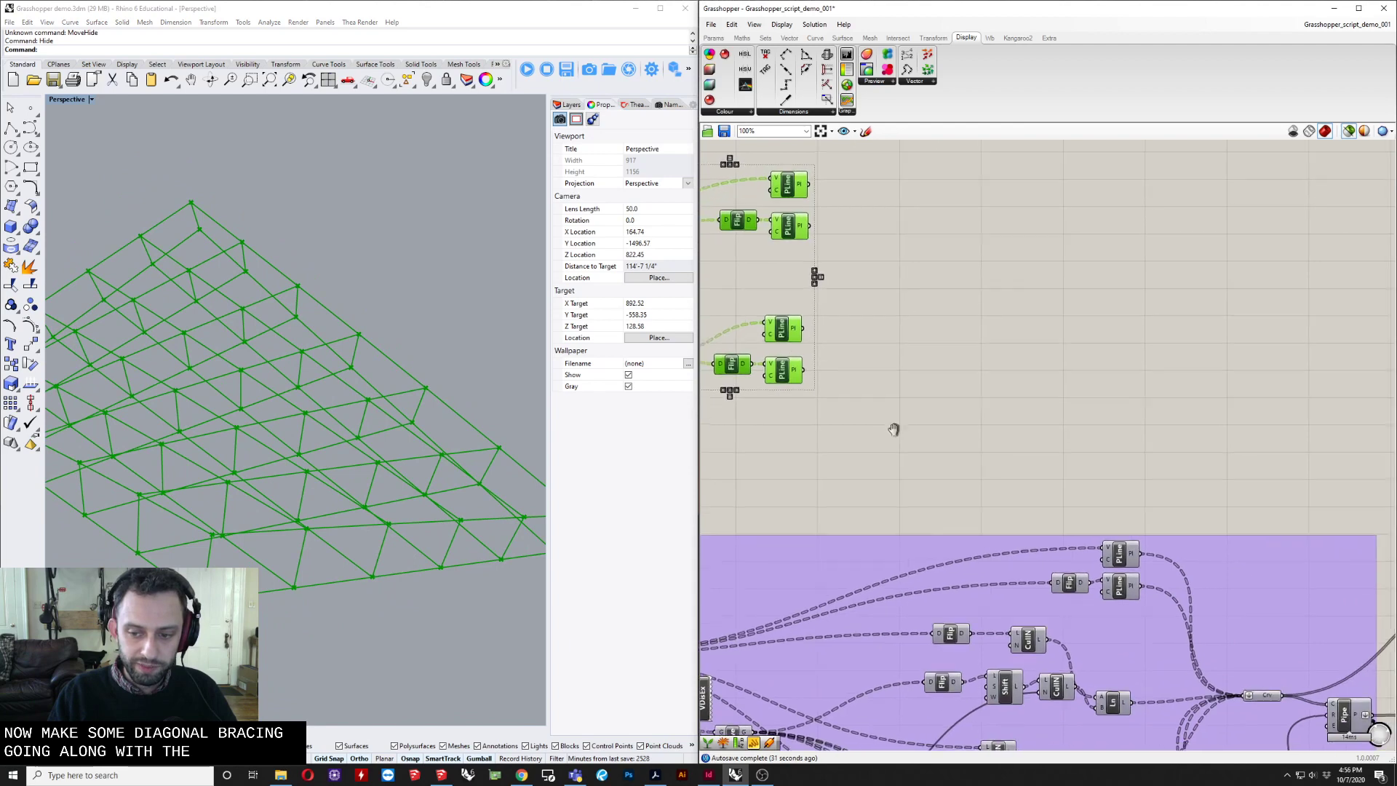
scroll(884, 408, down, 1)
right_drag(882, 405, 1014, 437)
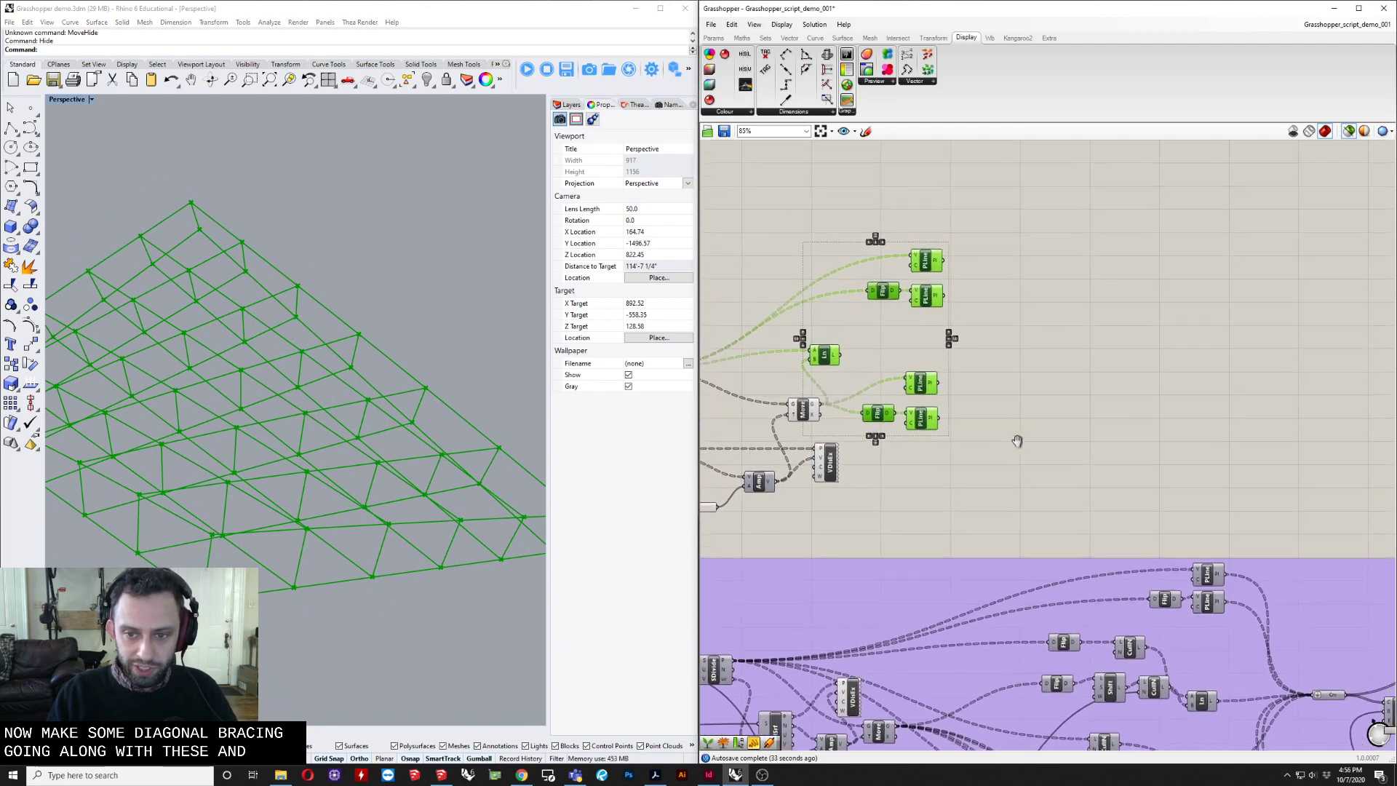
click(914, 271)
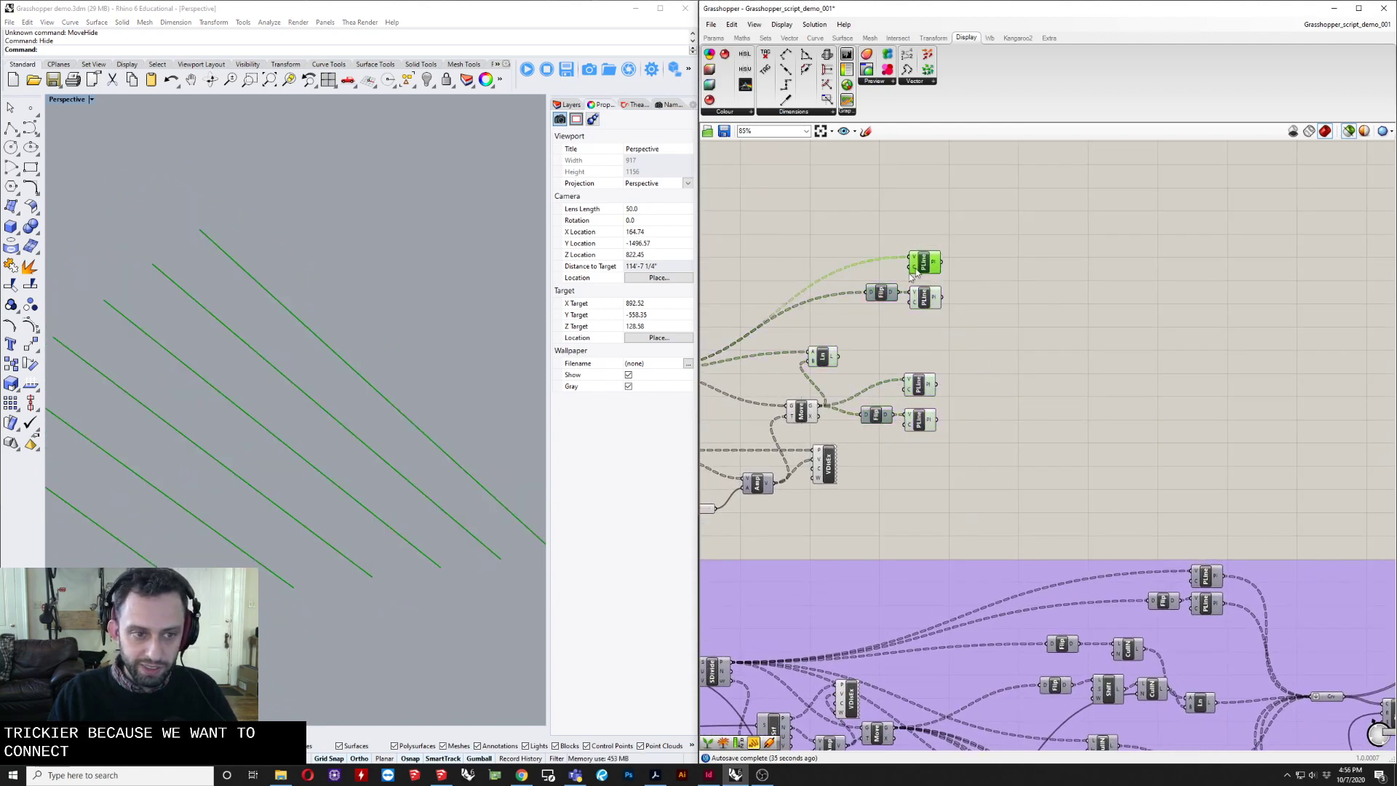
right_drag(866, 329, 960, 332)
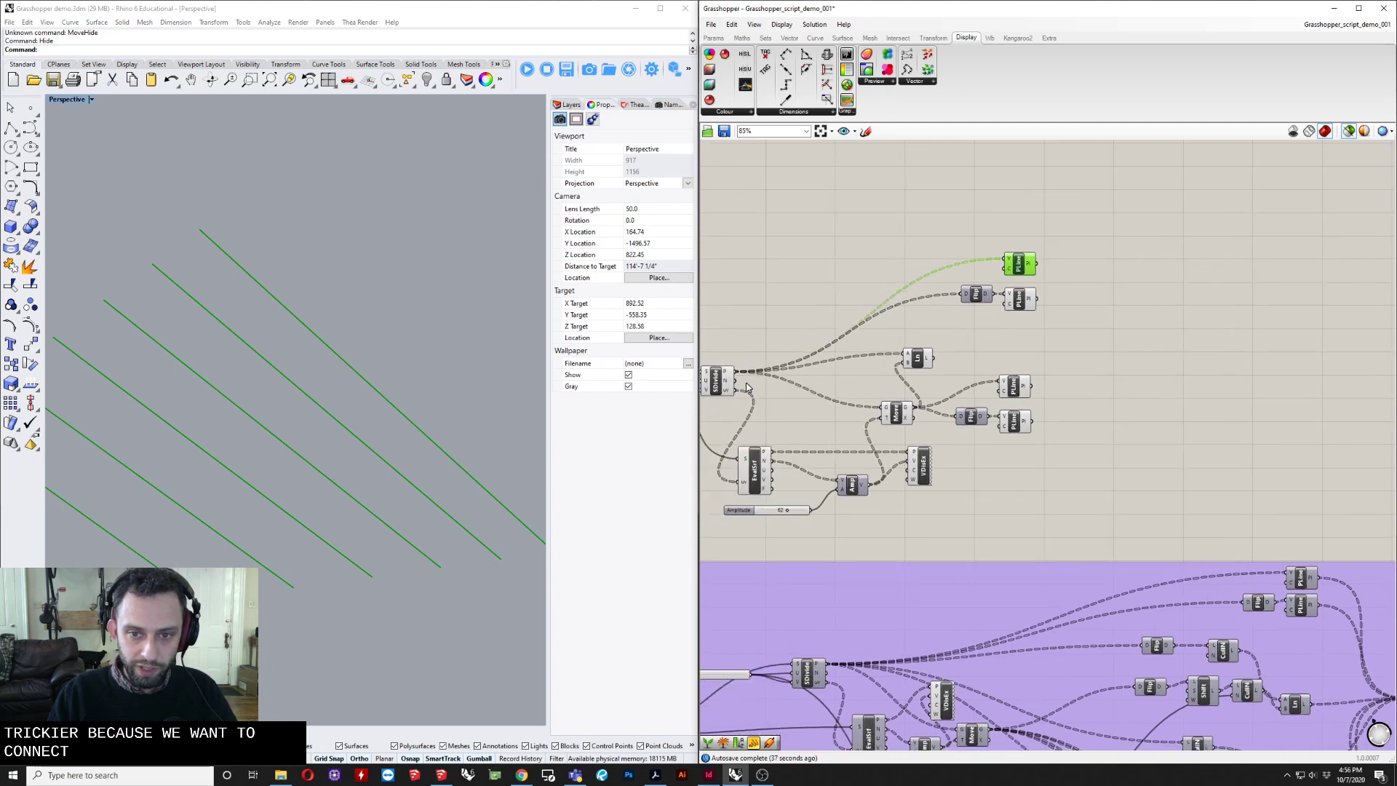
click(717, 388)
shift+click(919, 360)
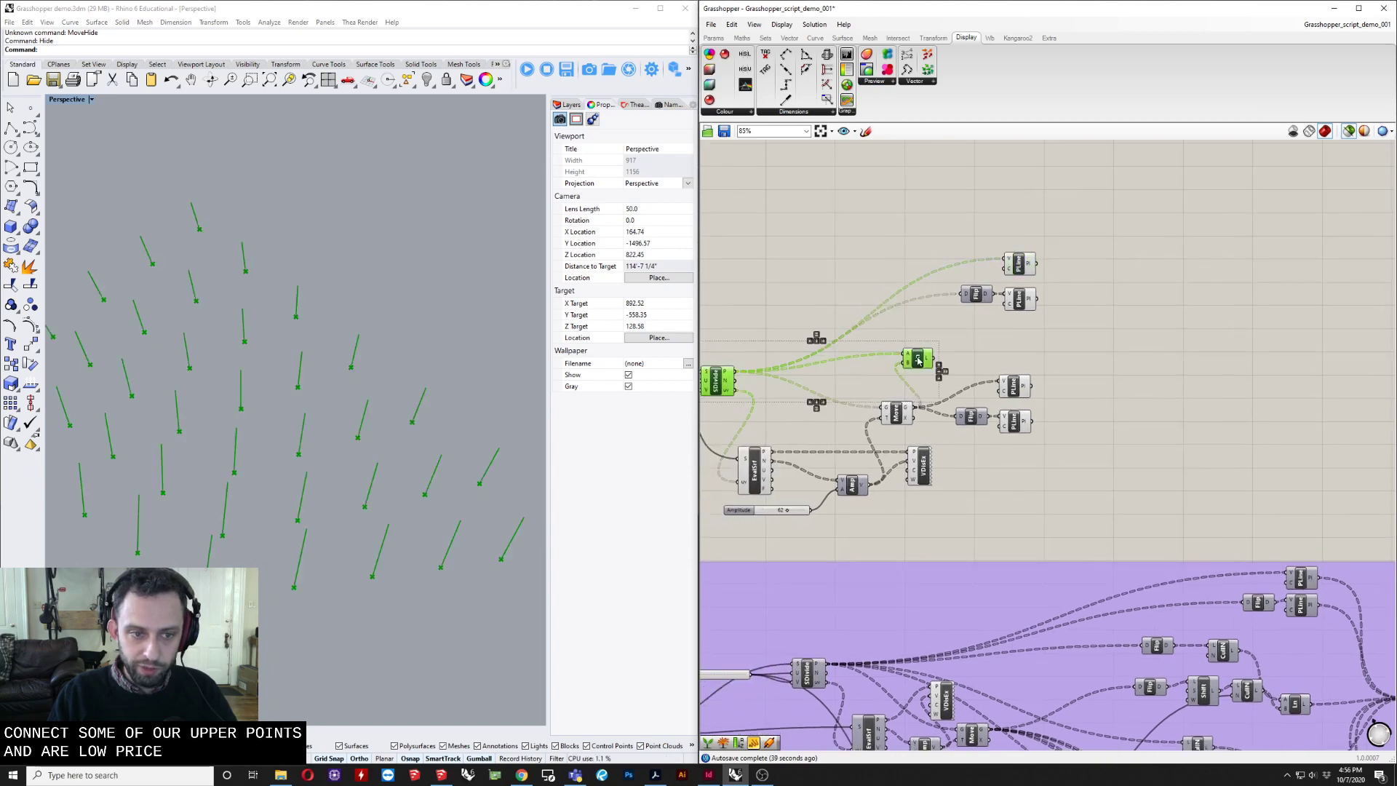
right_drag(917, 360, 917, 380)
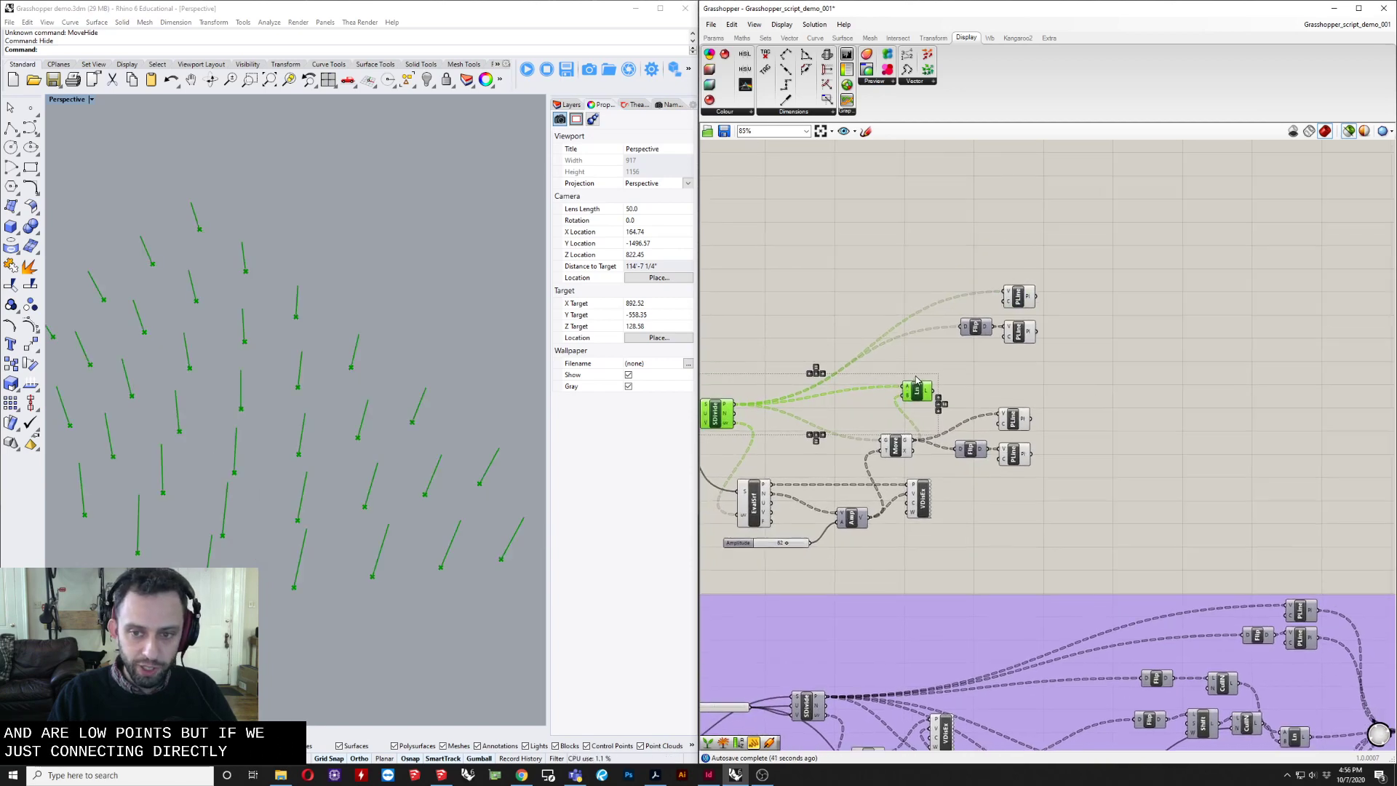
Shift the copied PolyLine group and the Line component slightly farther from Move, and clear the selection.
drag(946, 396, 1029, 478)
drag(926, 392, 944, 393)
double_click(1024, 384)
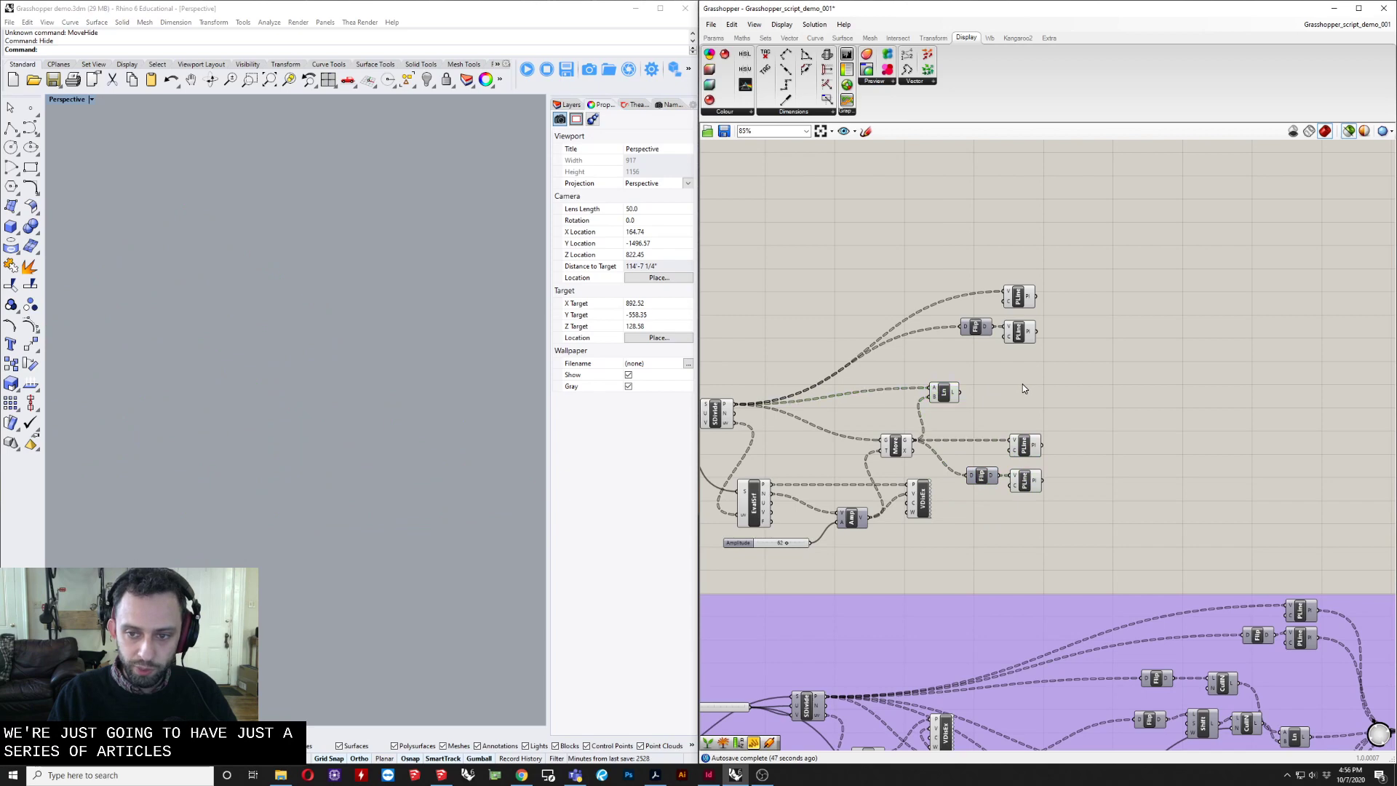
Add a Shift List component between the PolyLine groups and connect Divide Surface's P output to its L input.
right_drag(1137, 425, 1072, 348)
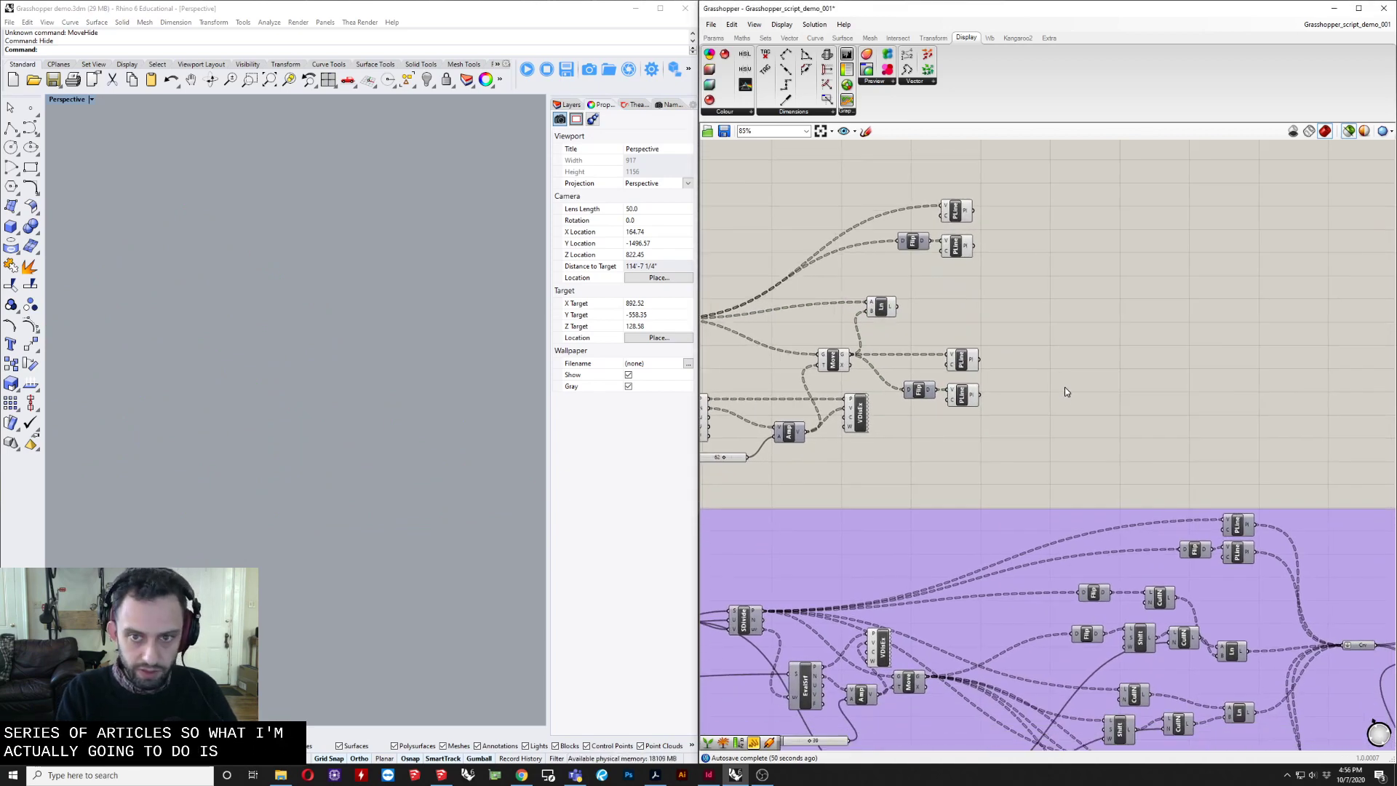
double_click(952, 300)
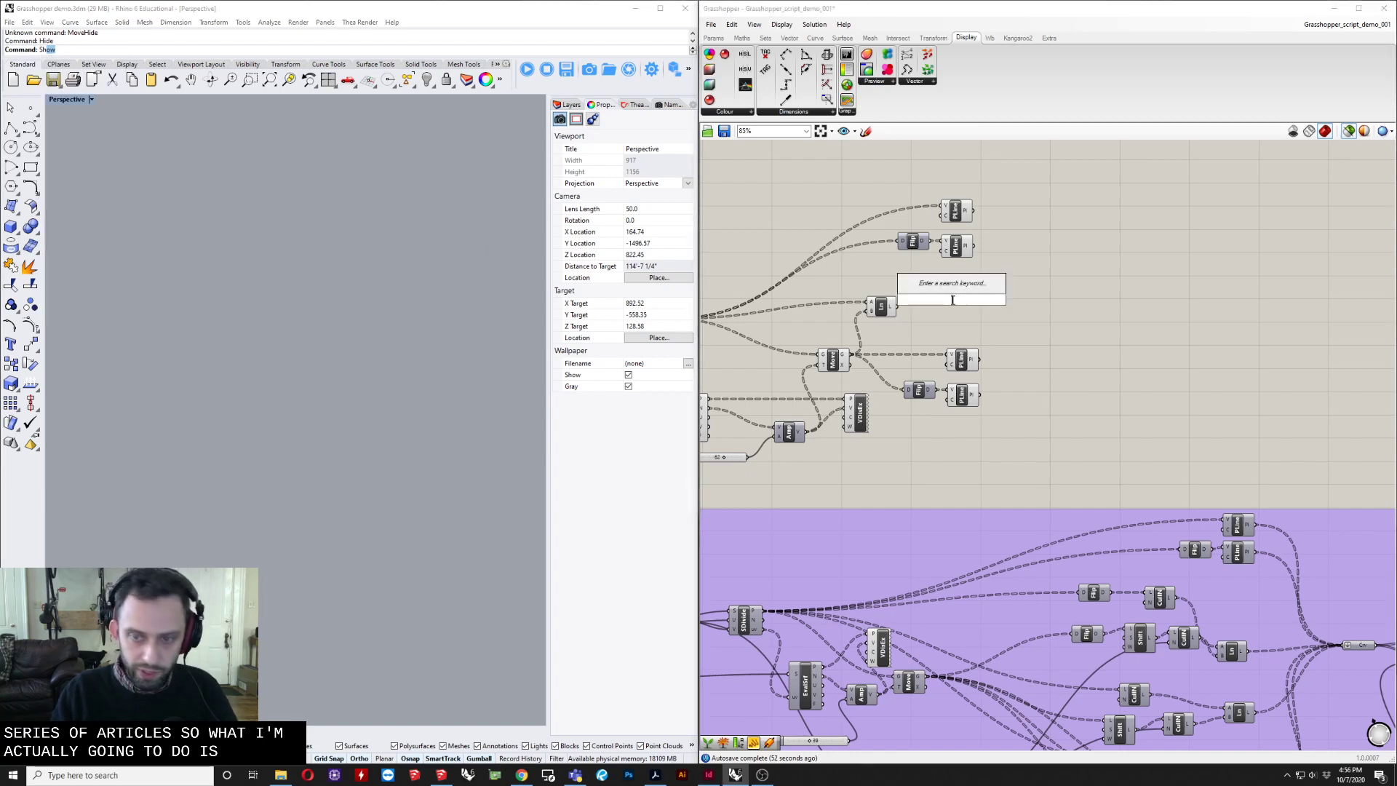
text(shi)
key(Return)
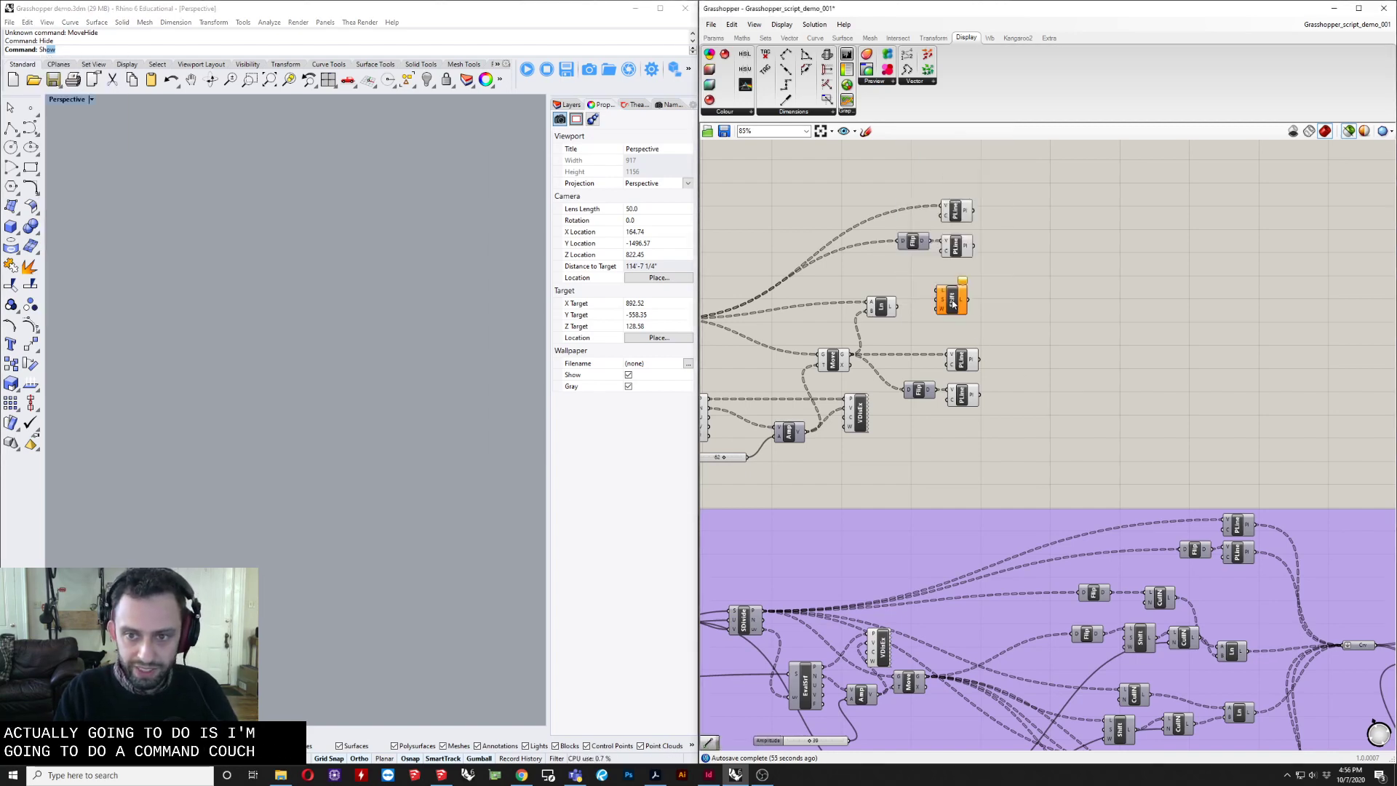
scroll(904, 278, up, 3)
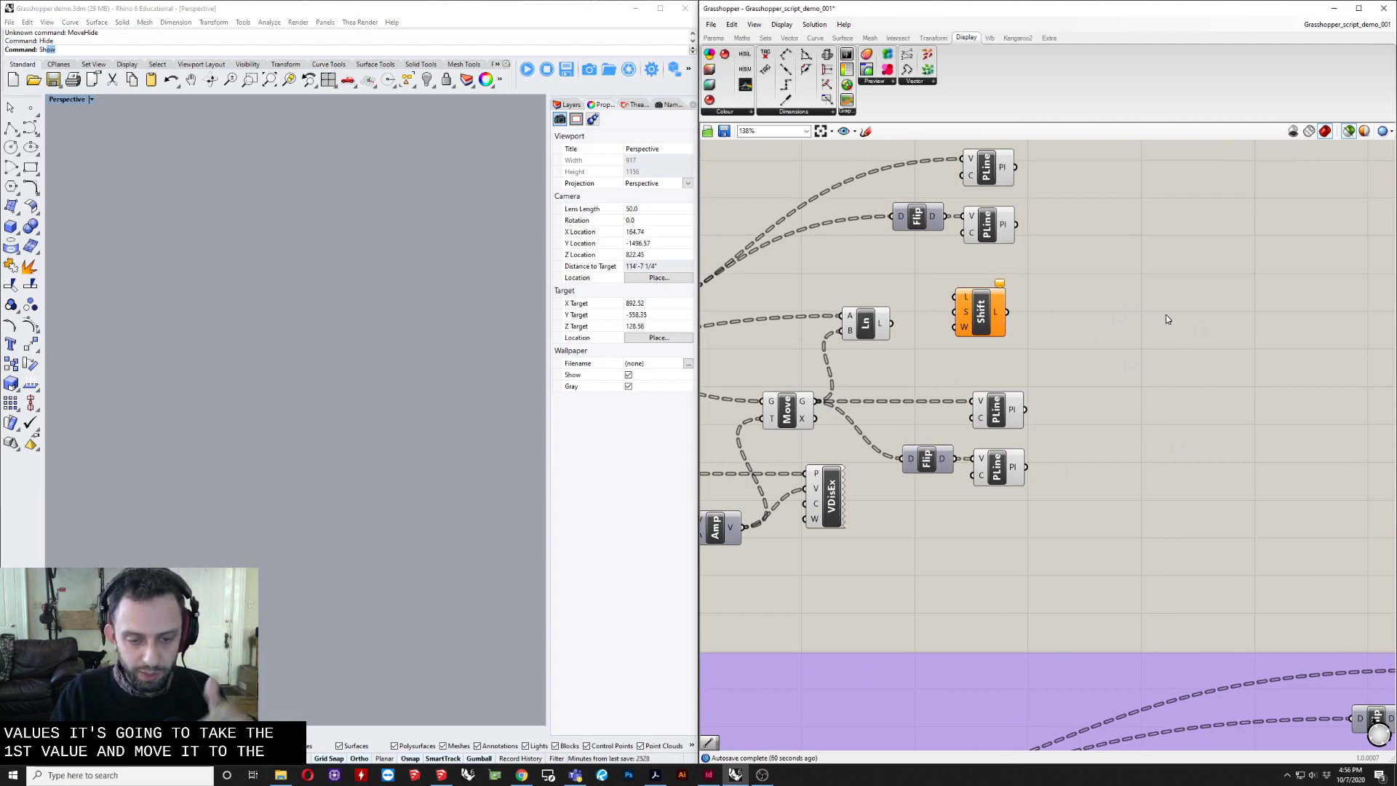
right_drag(1113, 341, 1211, 352)
right_drag(1080, 352, 1196, 412)
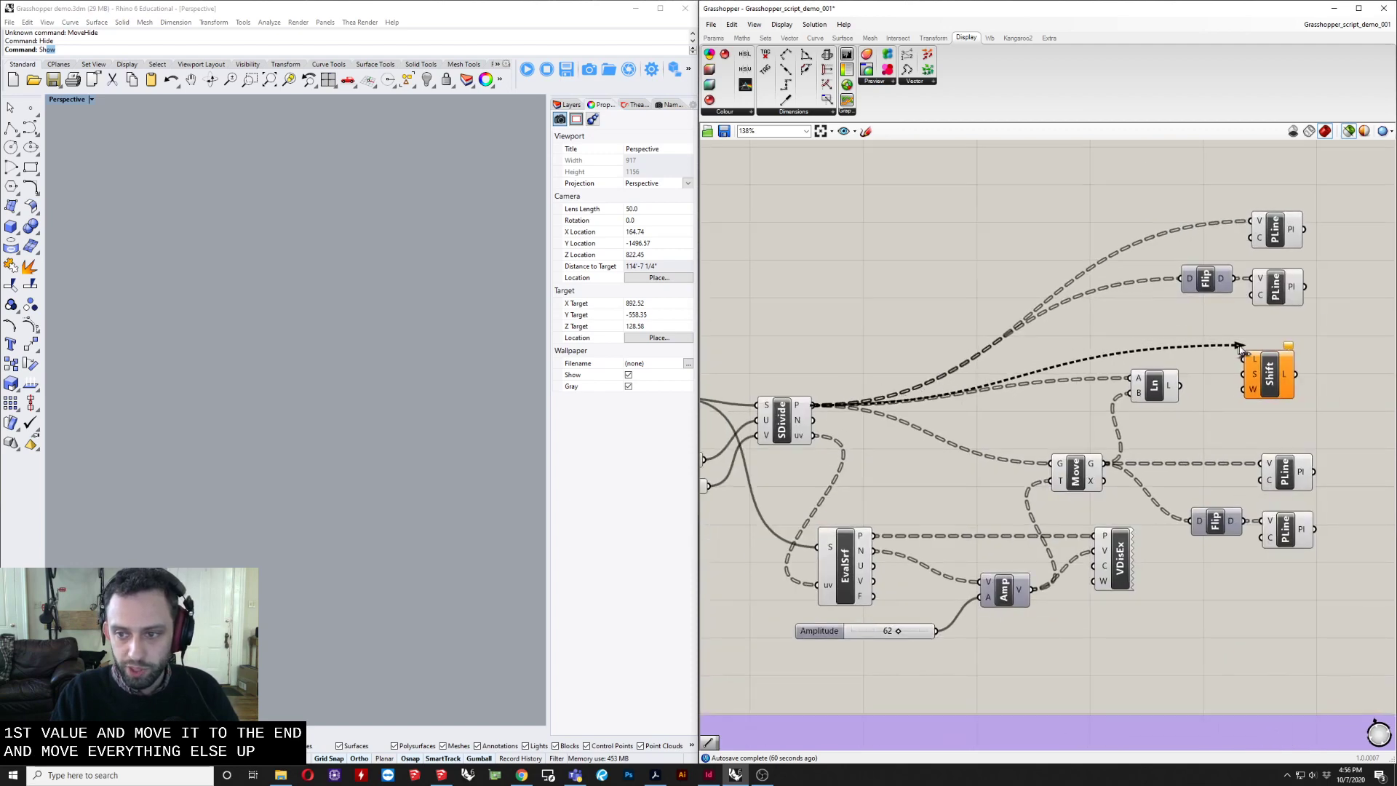
mouse_move(1262, 388)
mouse_down()
mouse_move(1241, 363)
mouse_move(1258, 367)
mouse_up()
Add a second Line component, connecting Shift List's output to input A and Move's G output to input B.
right_drag(1222, 392, 1004, 462)
text(li)
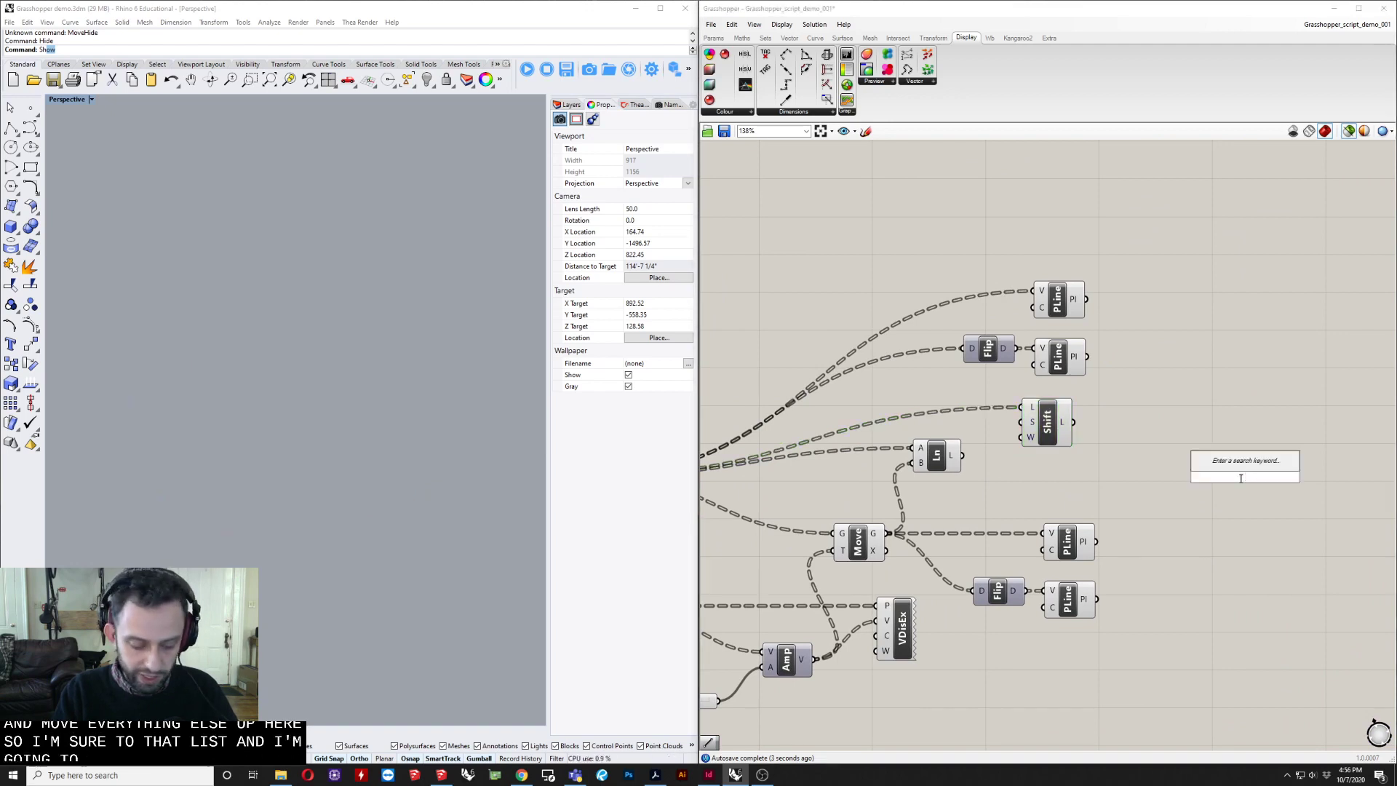
text(ne)
key(Return)
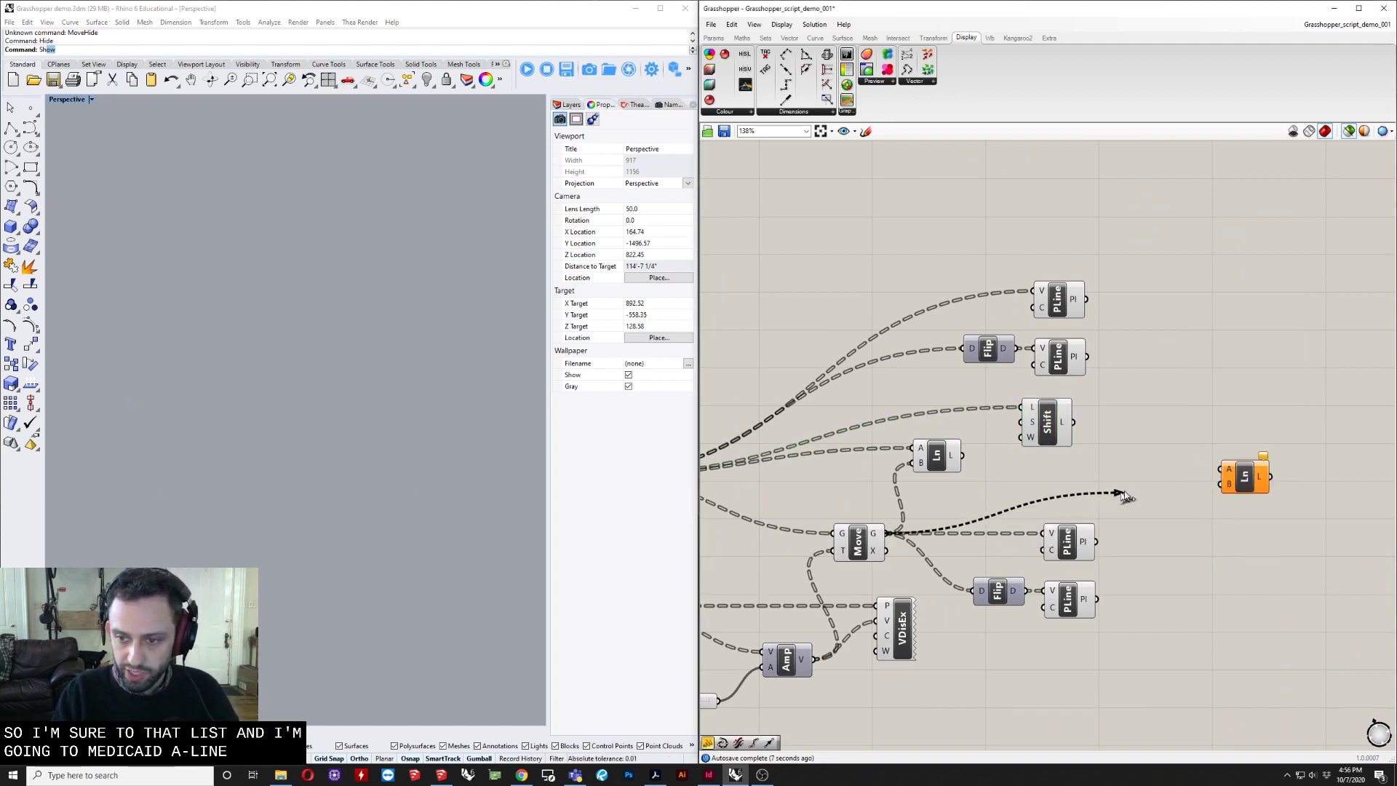
drag(1124, 496, 1132, 461)
right_drag(977, 537, 916, 519)
Examine the second Line component's diagonals in perspective together with the base and offset PolyLine grids.
right_drag(225, 470, 233, 436)
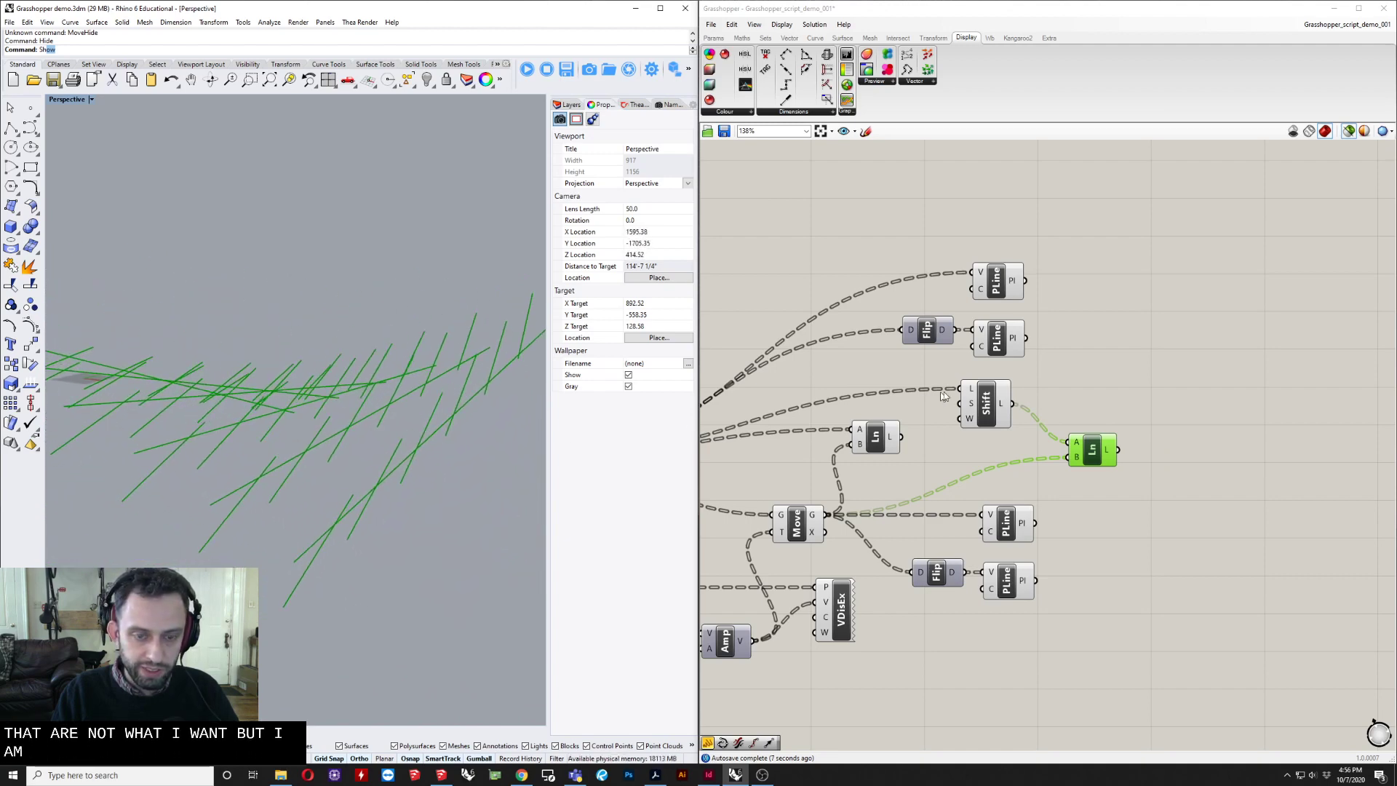
shift+click(995, 342)
shift+click(997, 283)
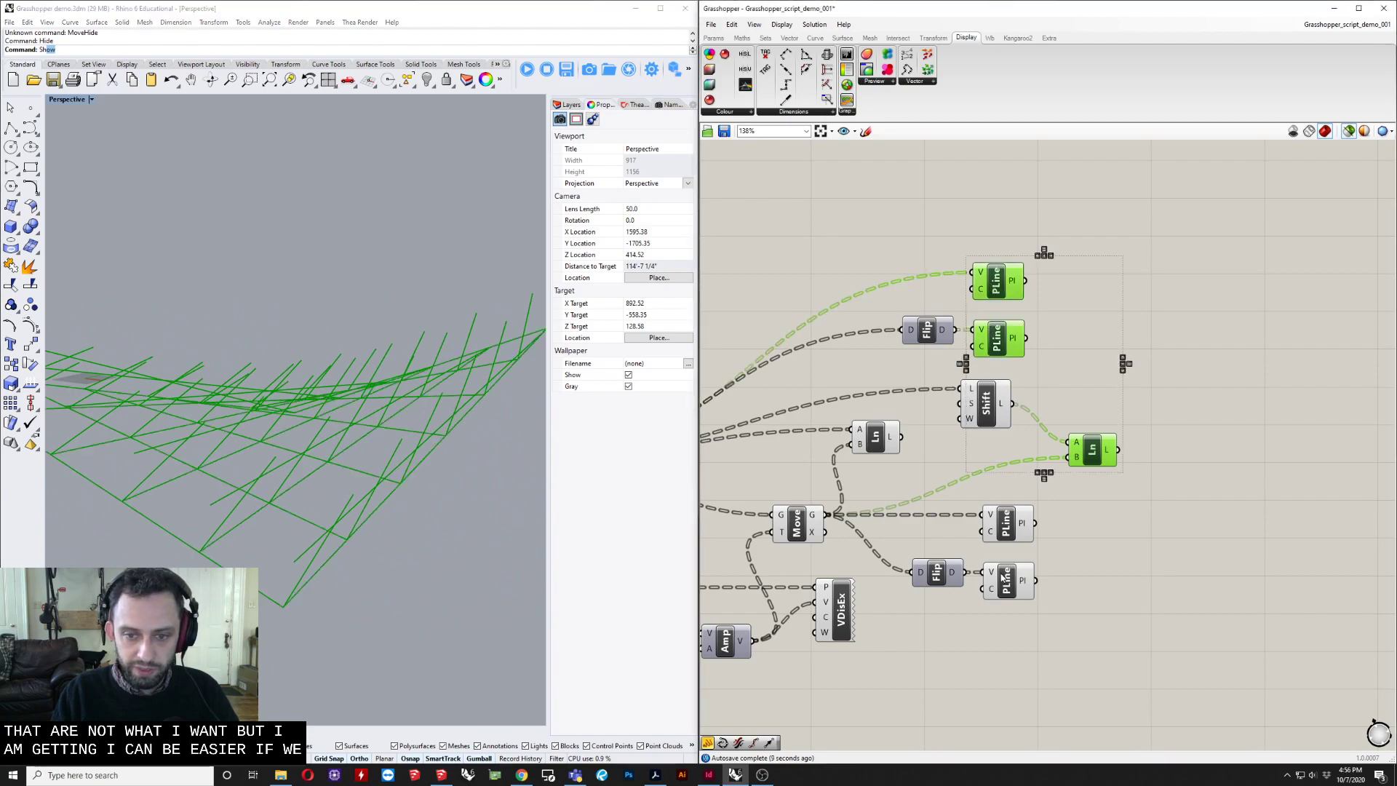
shift+click(1006, 522)
shift+click(986, 577)
right_drag(240, 291, 259, 422)
right_drag(897, 487, 810, 505)
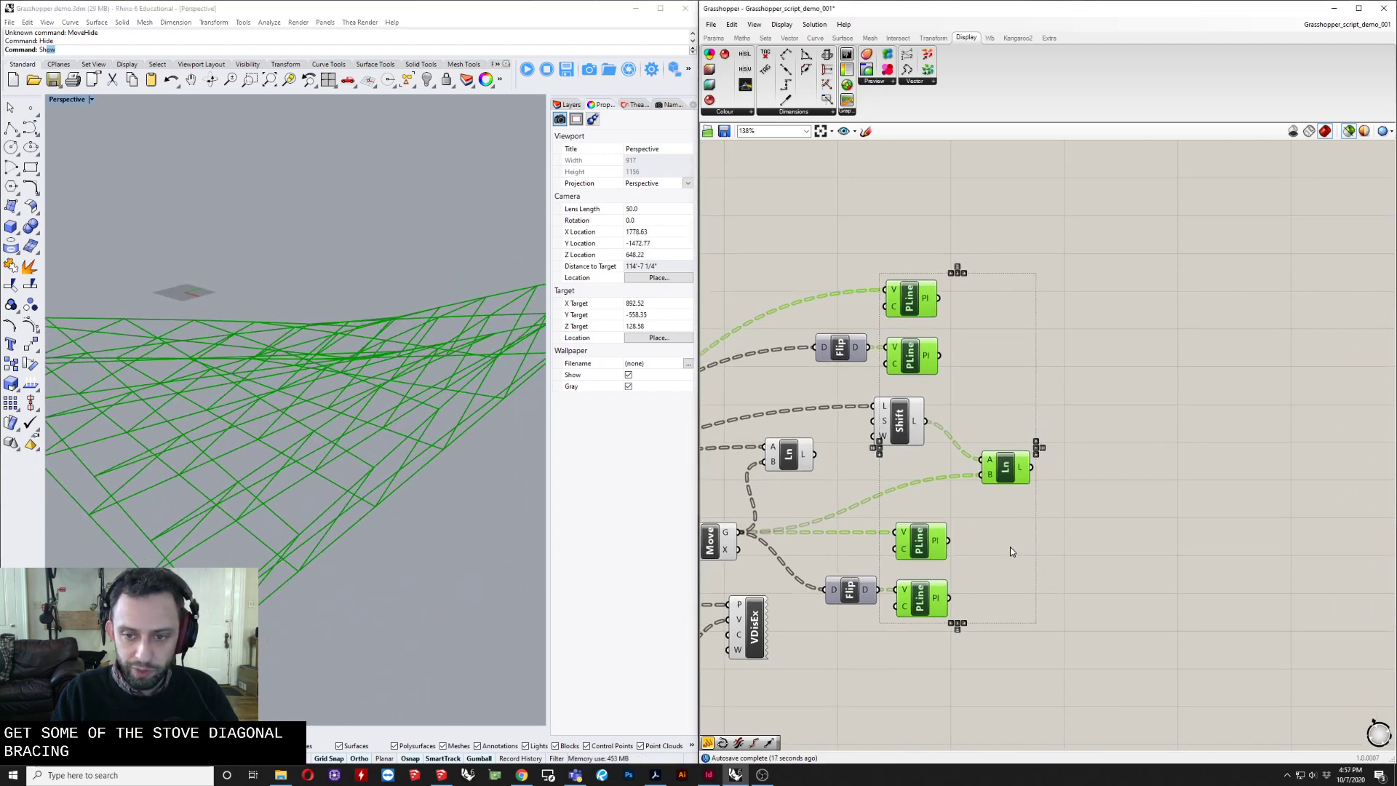
right_drag(1010, 551, 1056, 528)
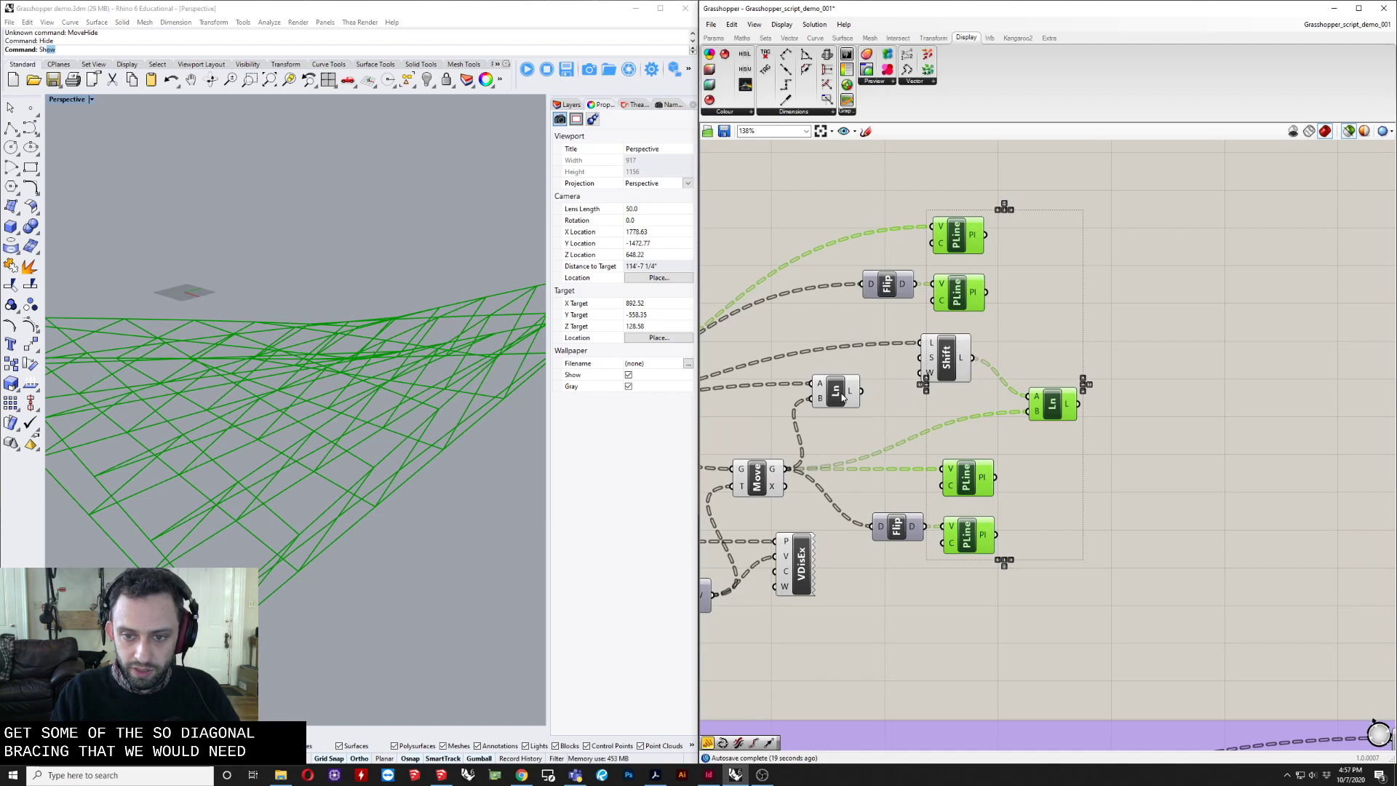
drag(842, 397, 835, 396)
Add a Cull Nth component between Shift List and the second Line component, connecting Shift List's output to its L input.
right_drag(1062, 460, 976, 405)
double_click(977, 405)
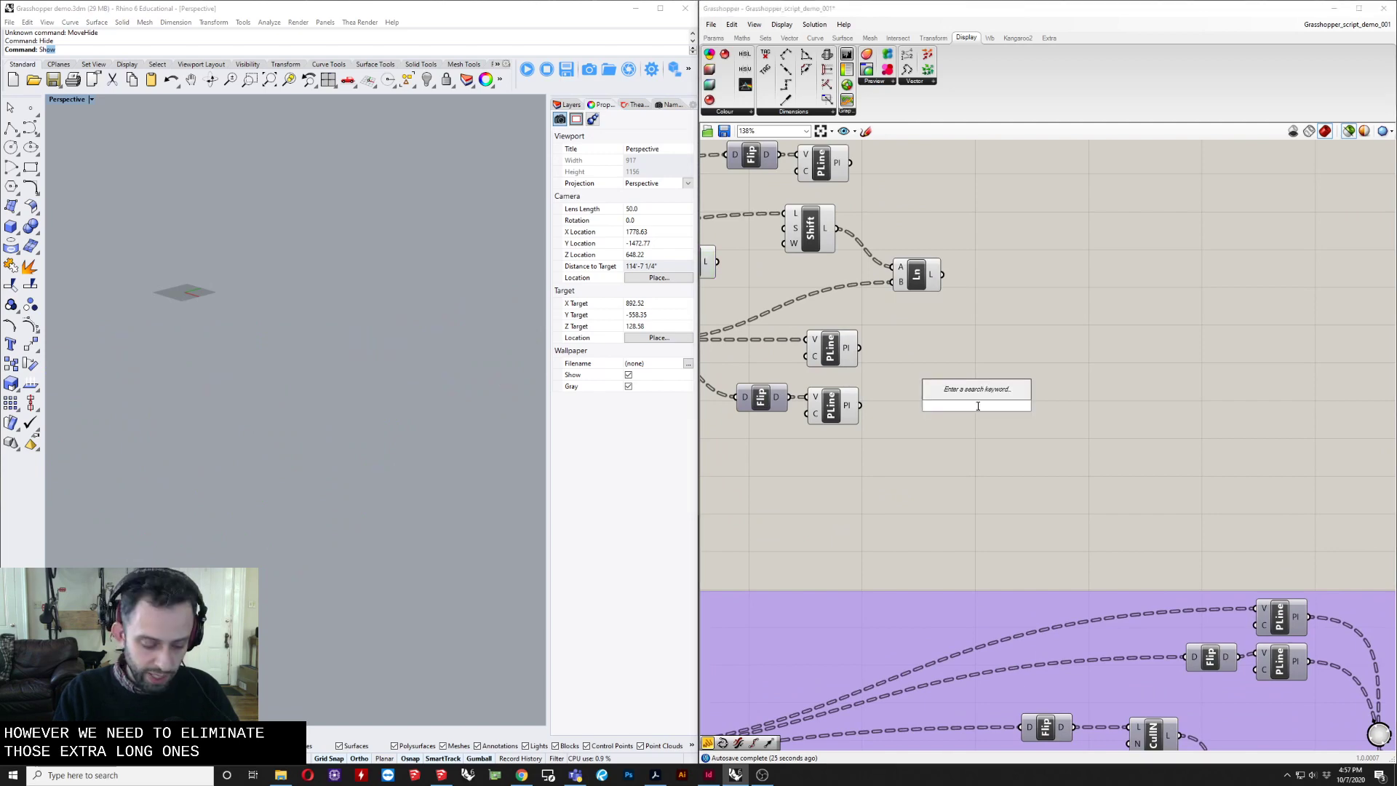
text(cu)
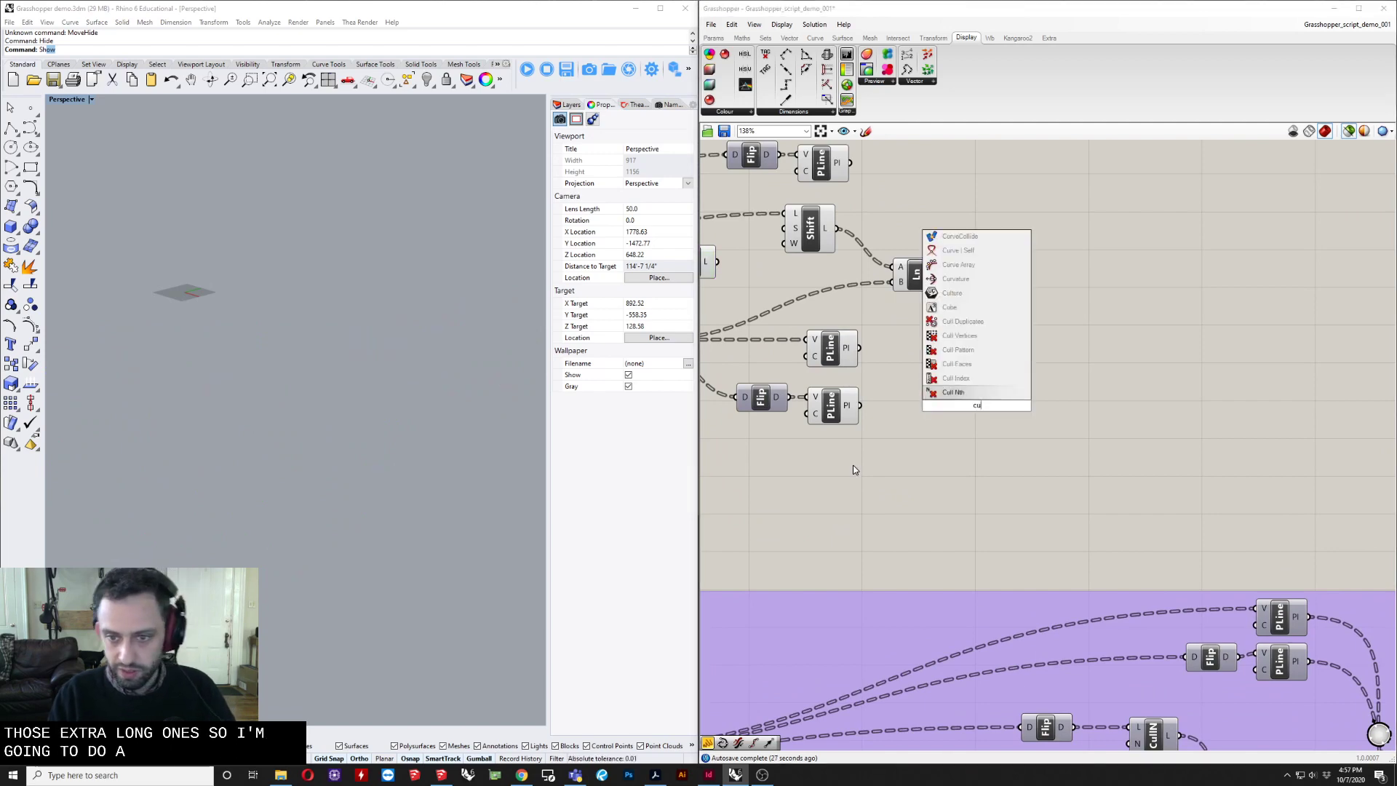
key(Return)
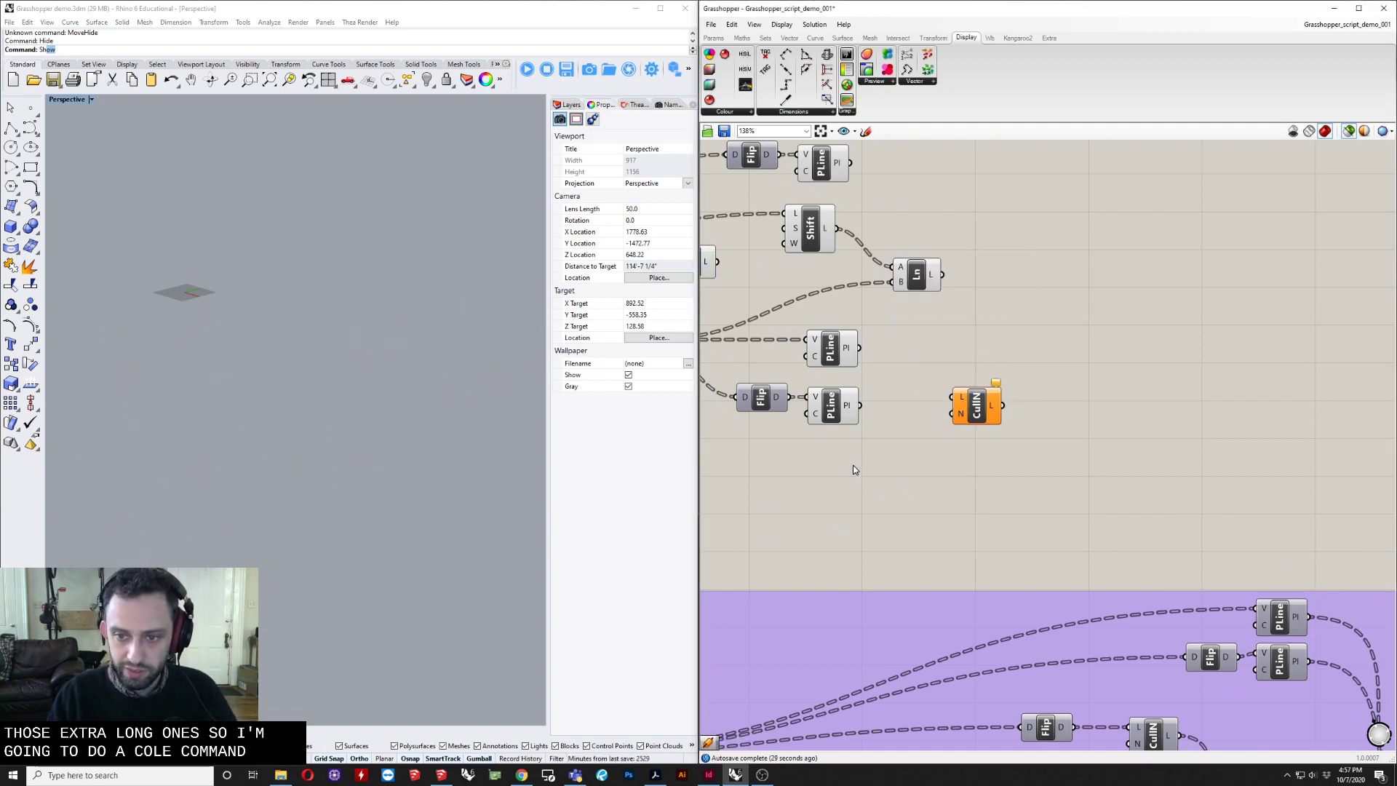
scroll(854, 470, up, 3)
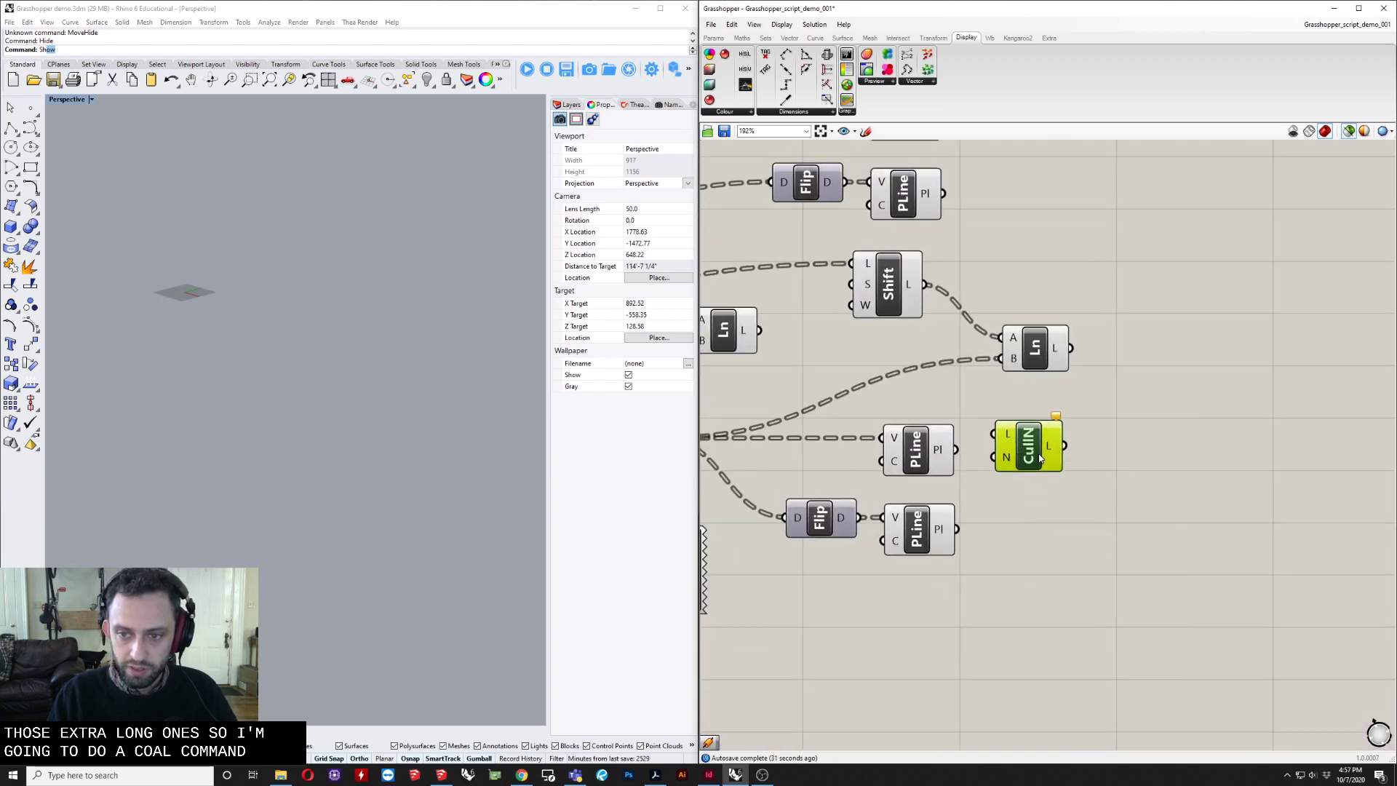
right_drag(1040, 458, 971, 523)
drag(979, 412, 1062, 395)
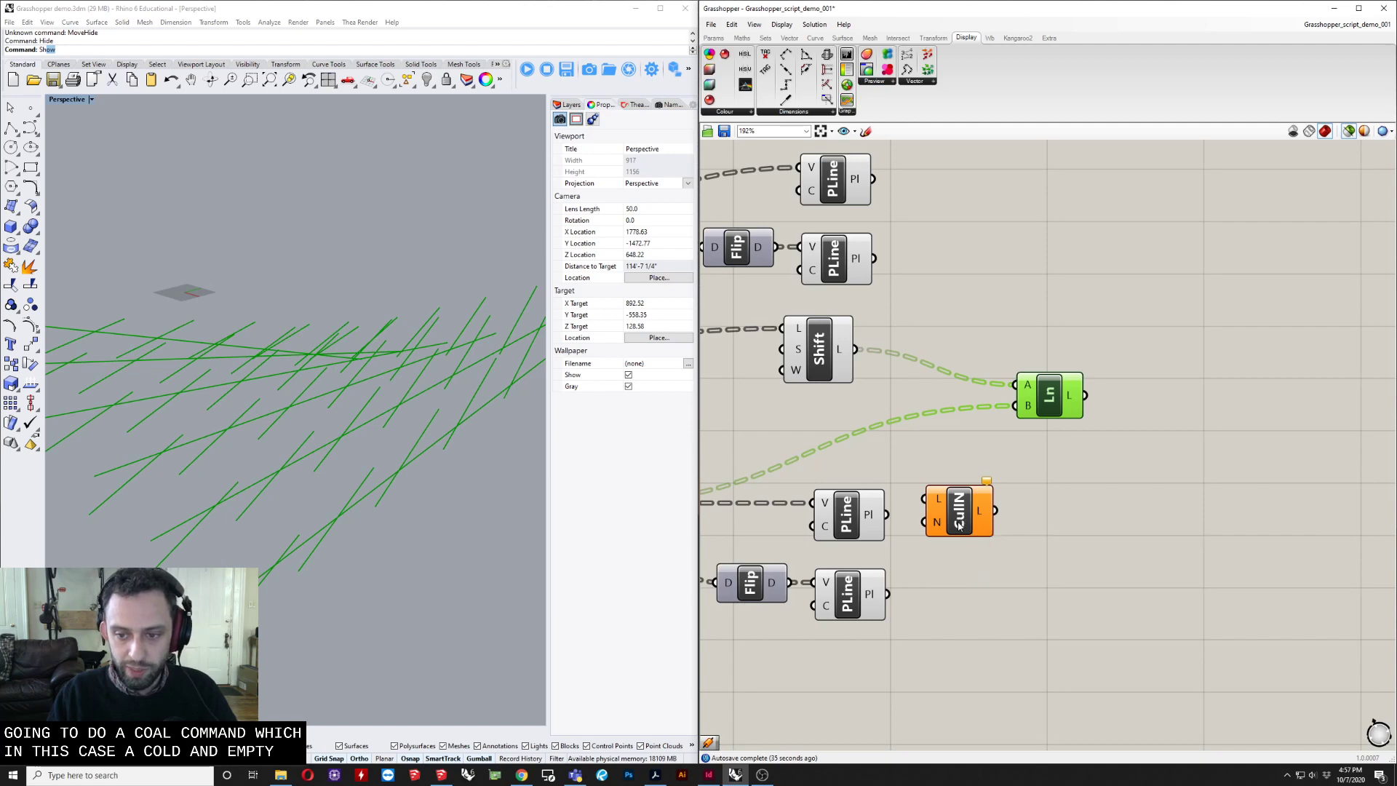
drag(855, 349, 938, 413)
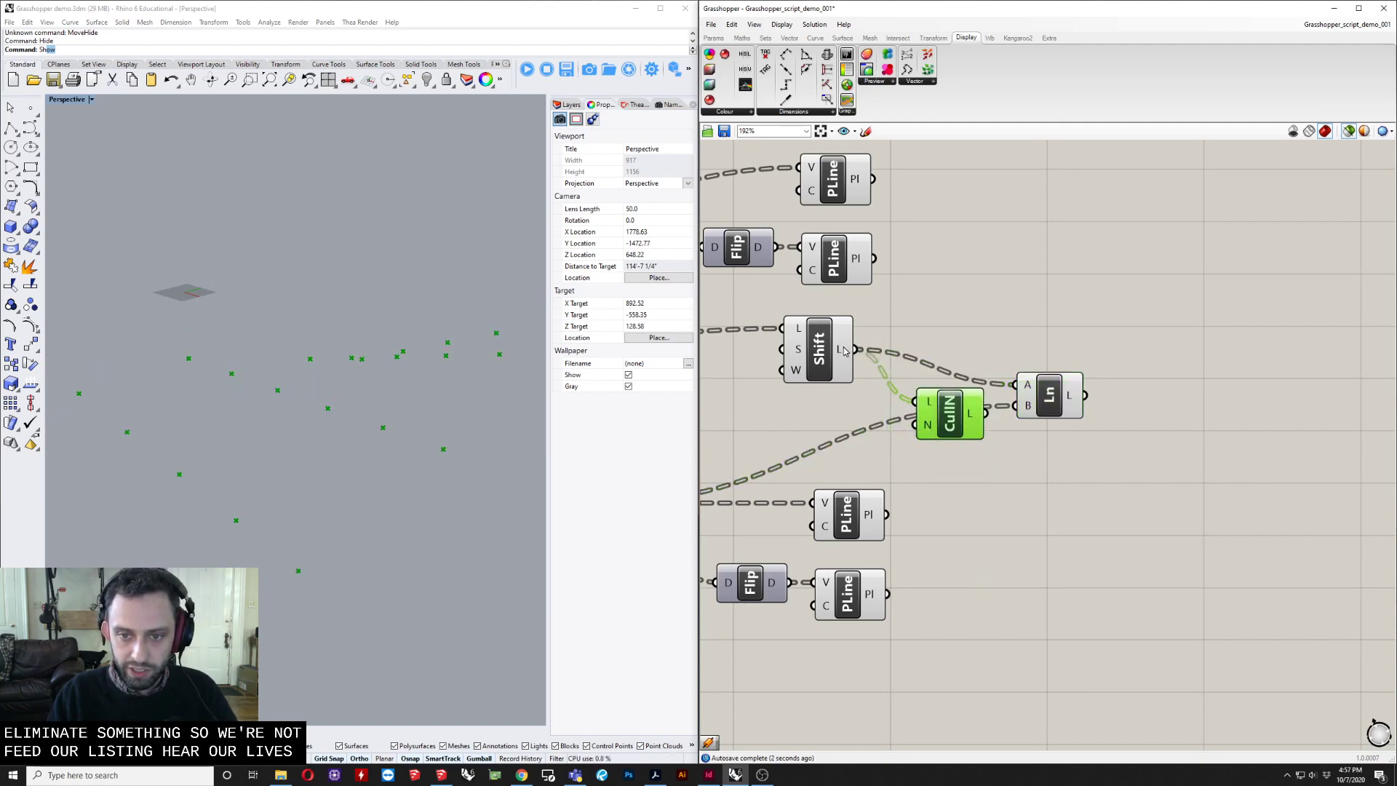
Add a Panel connected to Shift List's output, placed beyond the second Line component and enlarged to show the point lists.
mouse_move(844, 351)
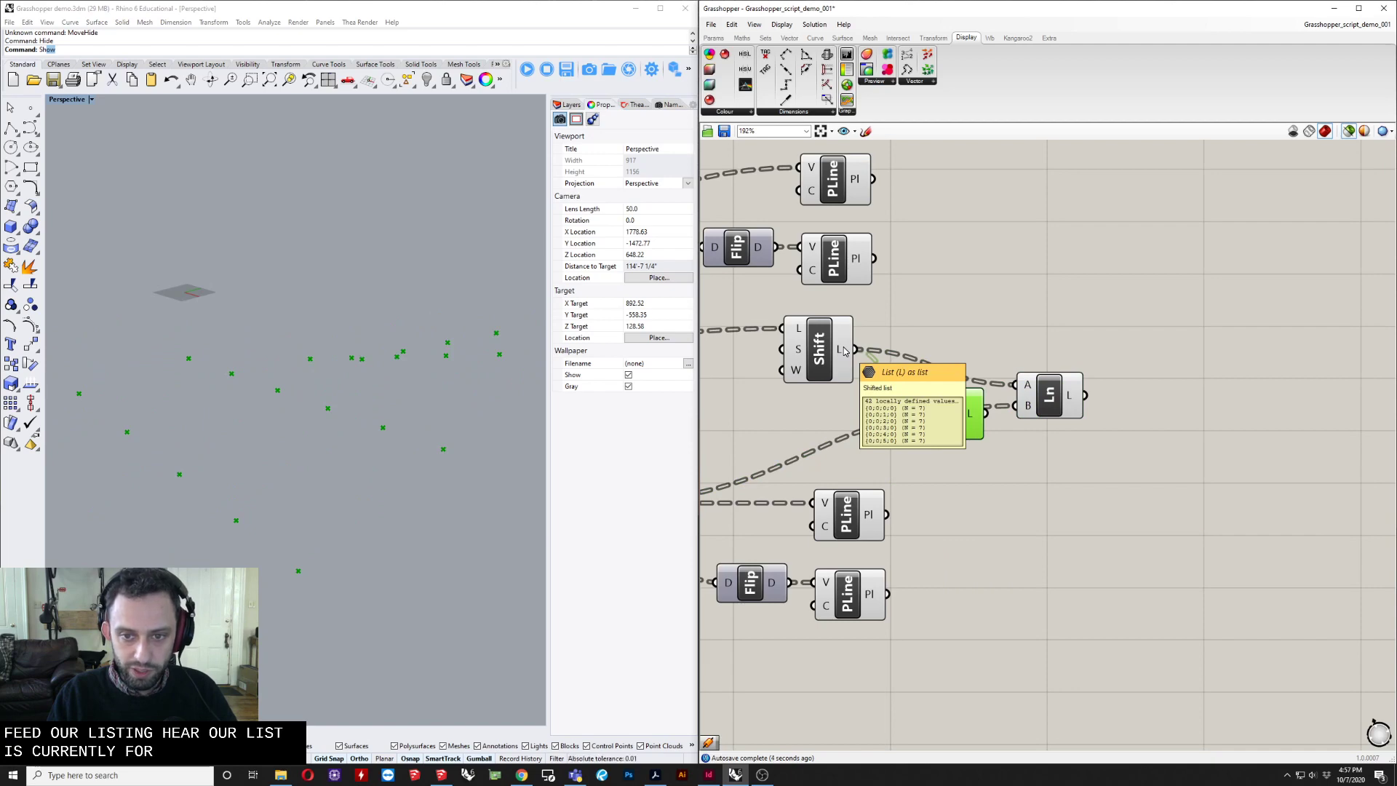
text(panel)
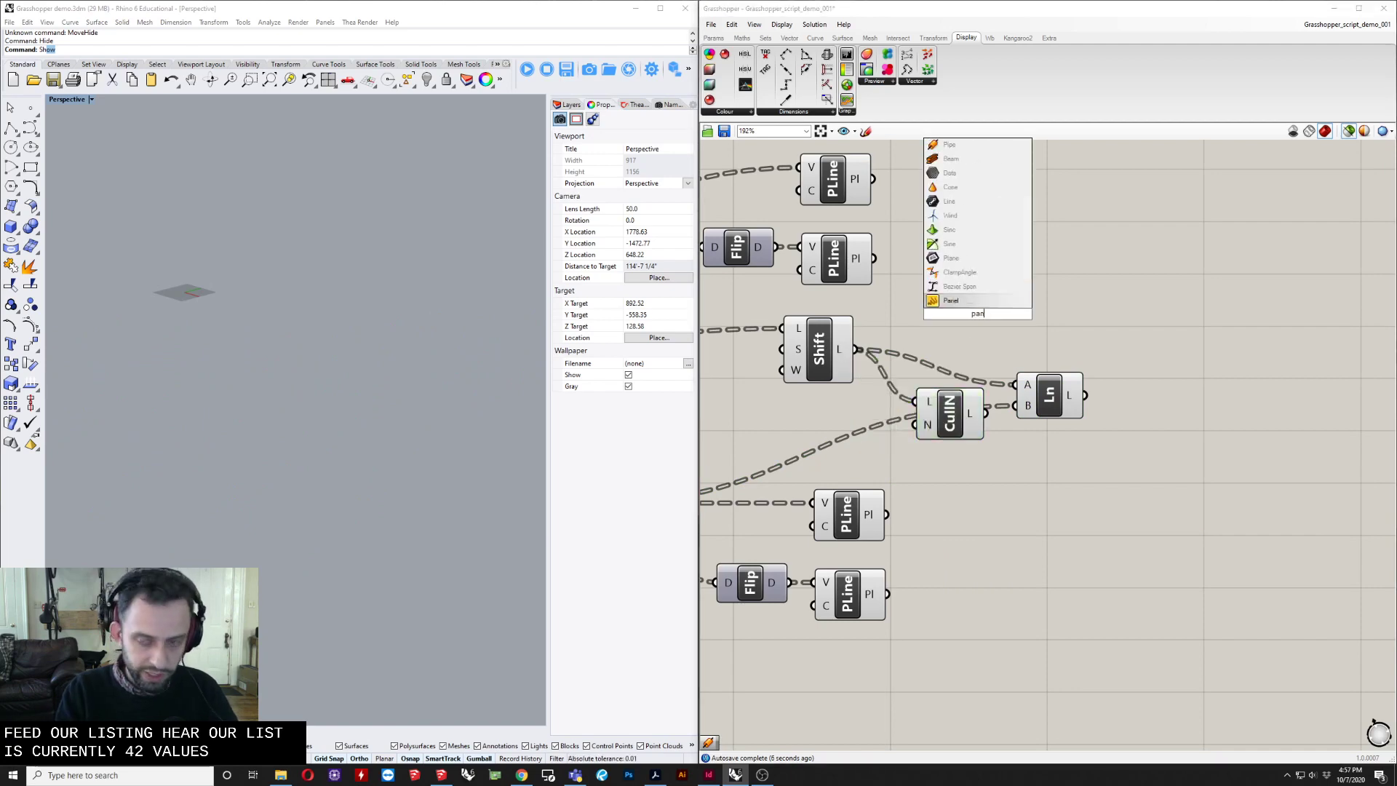
key(Return)
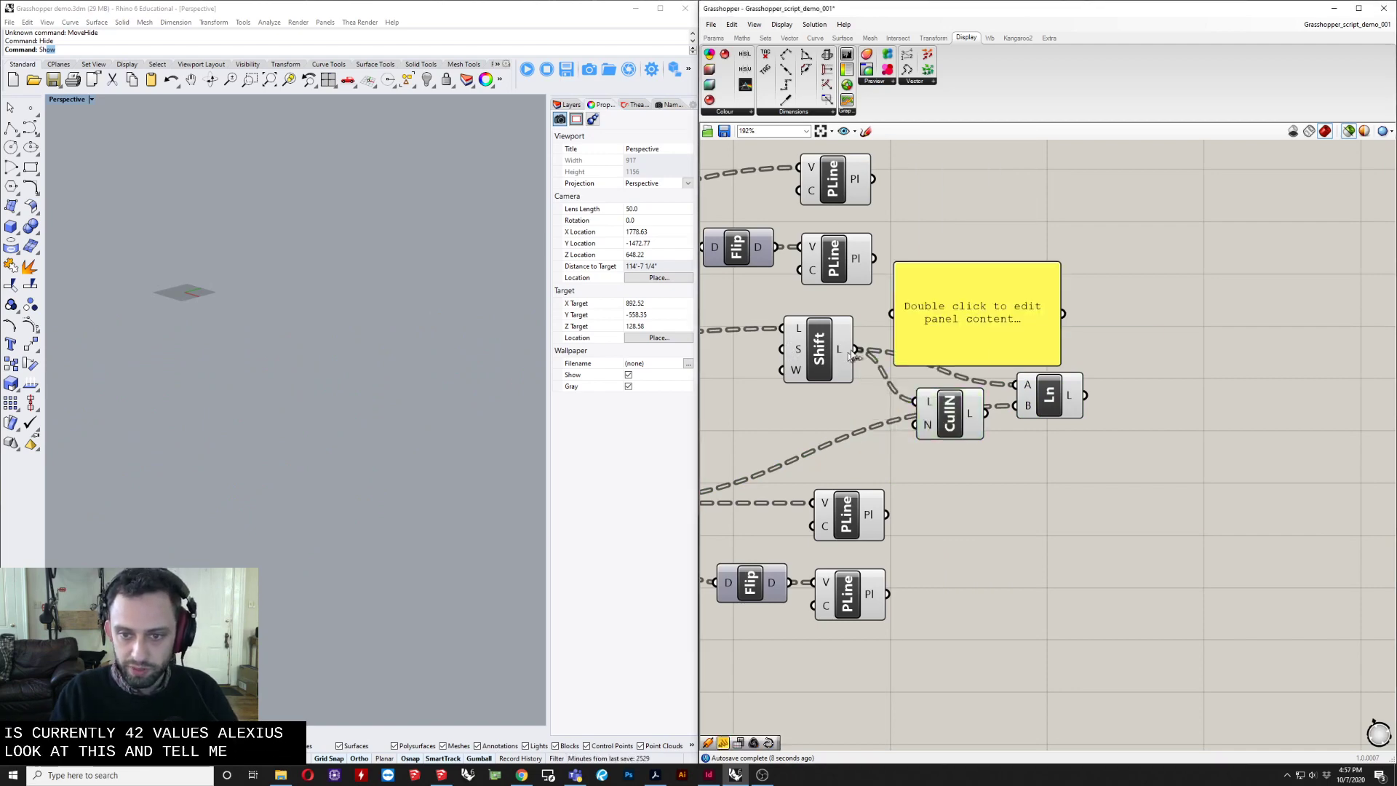
drag(857, 350, 1109, 228)
drag(1202, 281, 1292, 504)
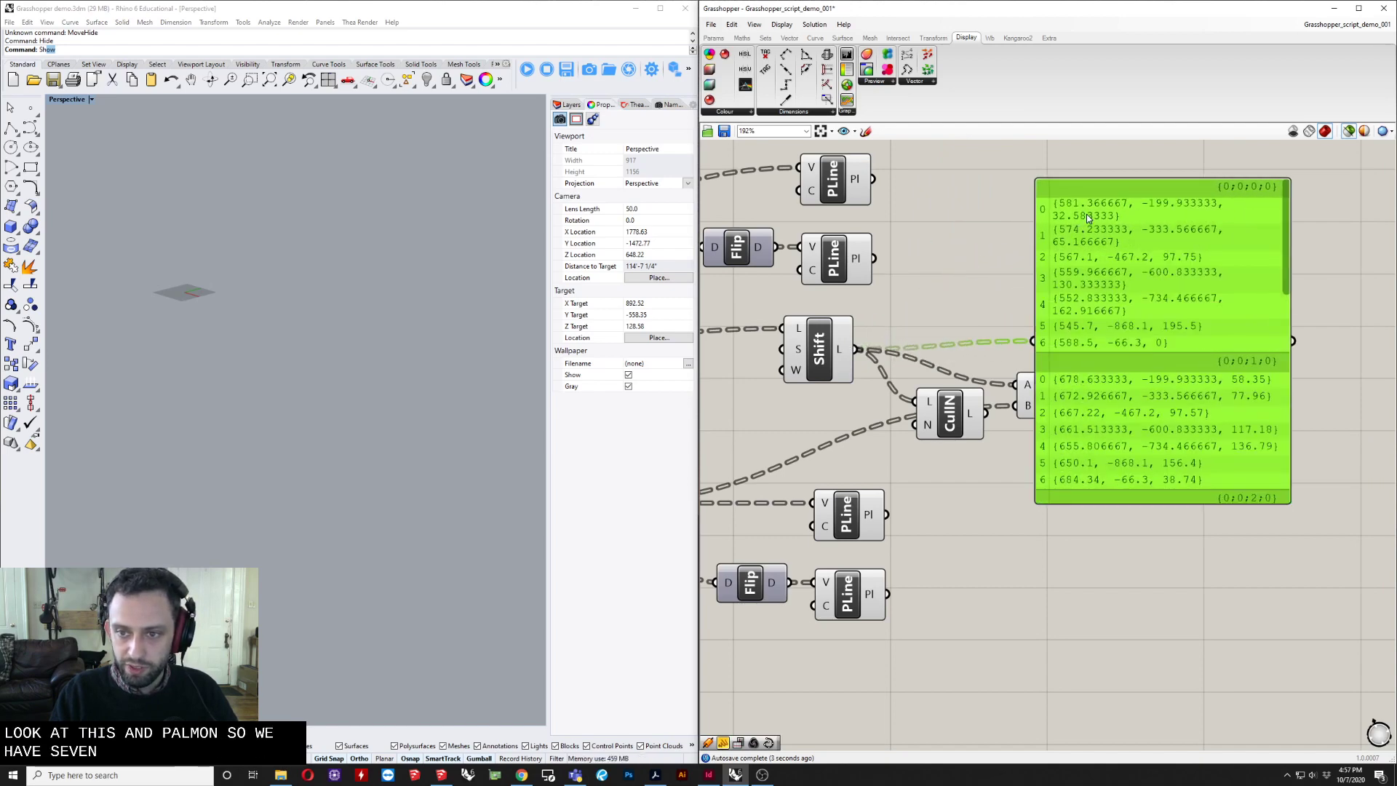
Inspect the U Count and V Count sliders feeding Divide Surface to relate them to the length of the point lists.
scroll(1023, 395, down, 4)
right_drag(1001, 439, 1263, 443)
right_drag(964, 473, 1272, 455)
scroll(1059, 466, up, 5)
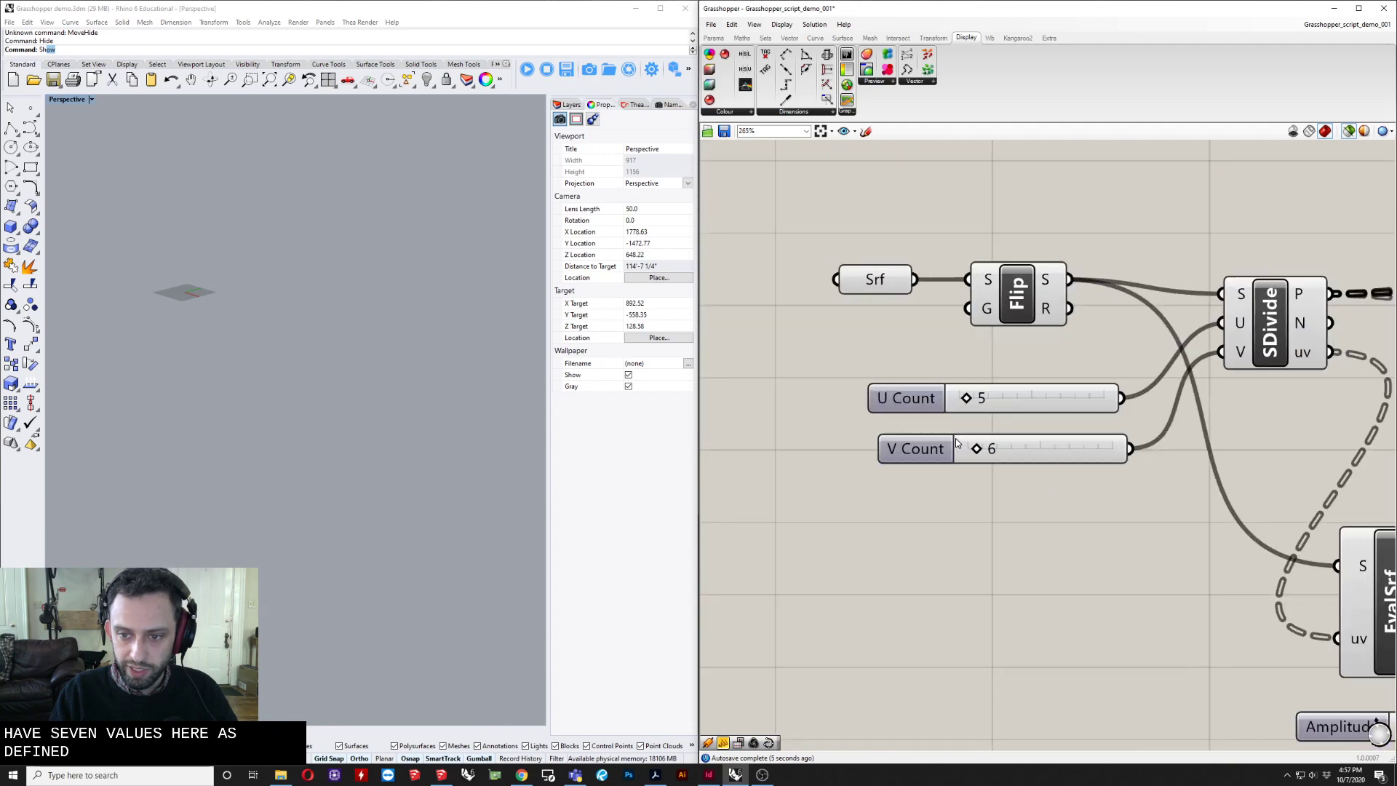
scroll(957, 443, up, 4)
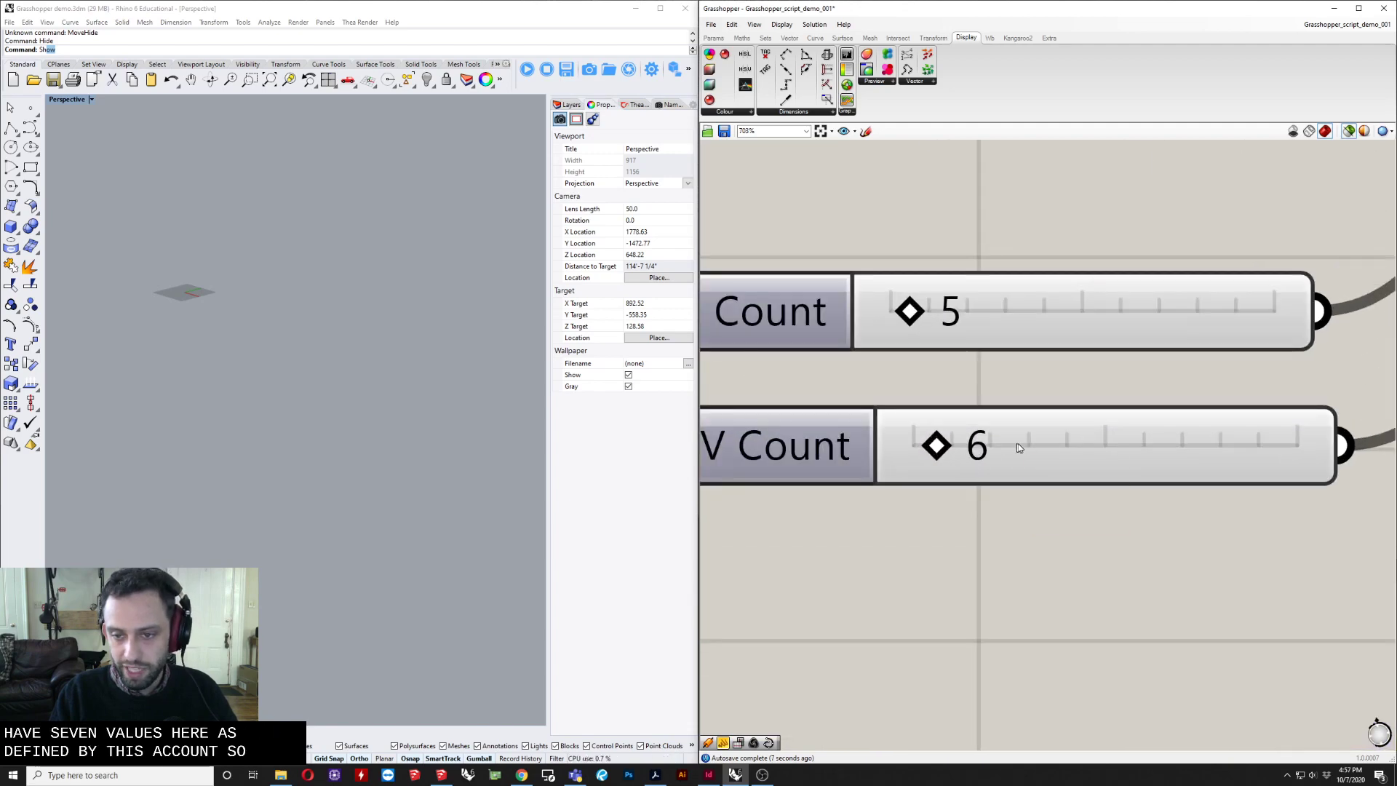
scroll(1020, 446, down, 3)
right_drag(1020, 445, 939, 451)
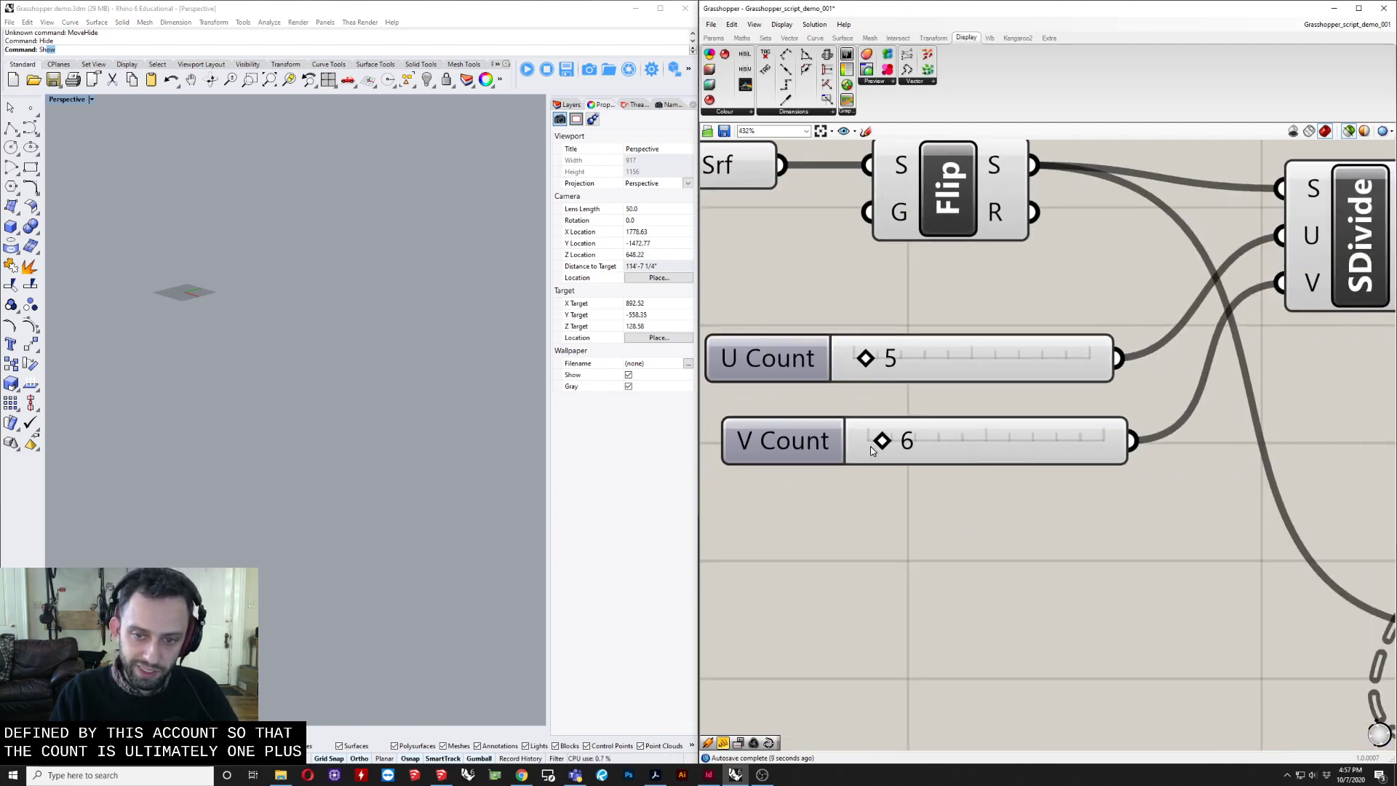
scroll(923, 442, down, 1)
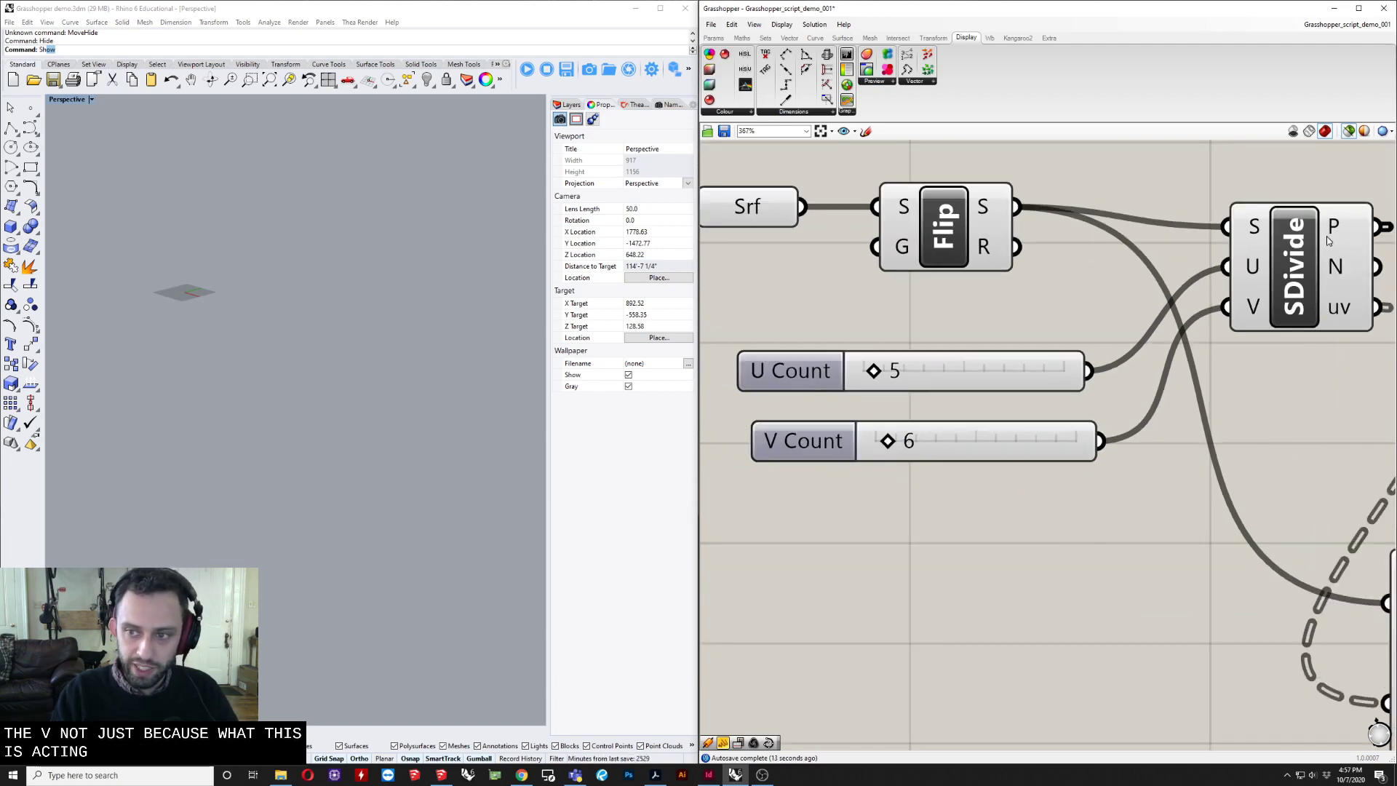
Compare the Divide Surface points with the flipped surface in perspective to see how points bound the subdivided panels.
click(1293, 266)
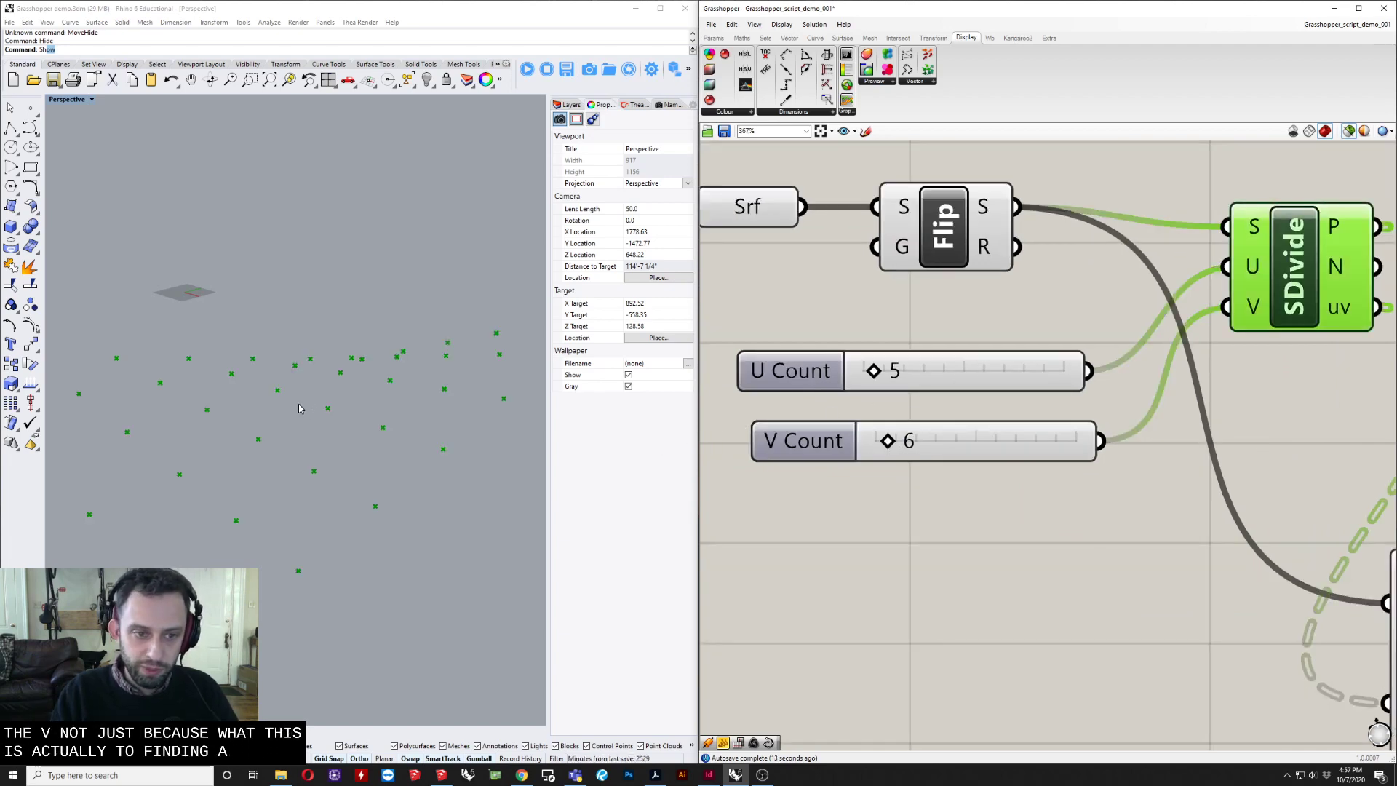
click(968, 233)
right_drag(290, 454, 303, 607)
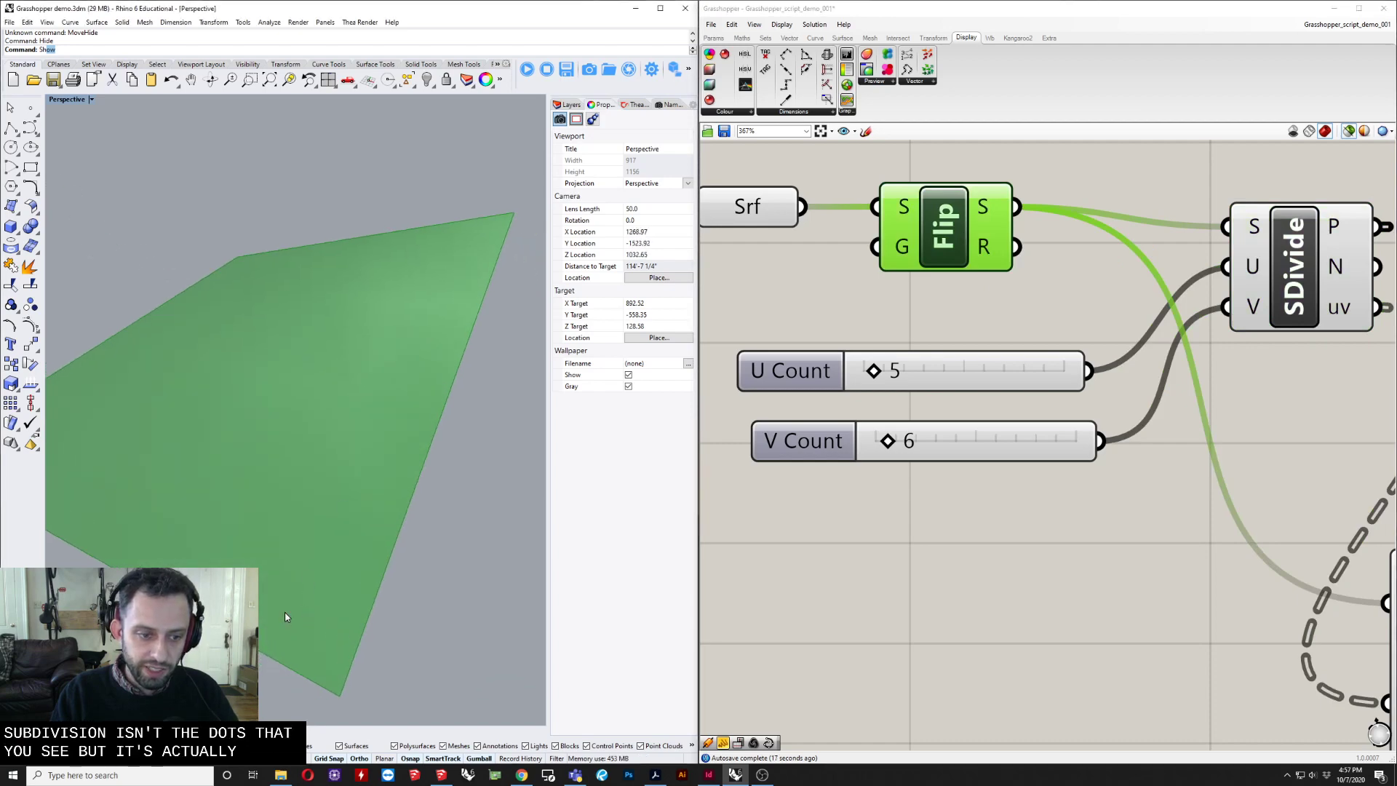
right_drag(134, 534, 305, 539)
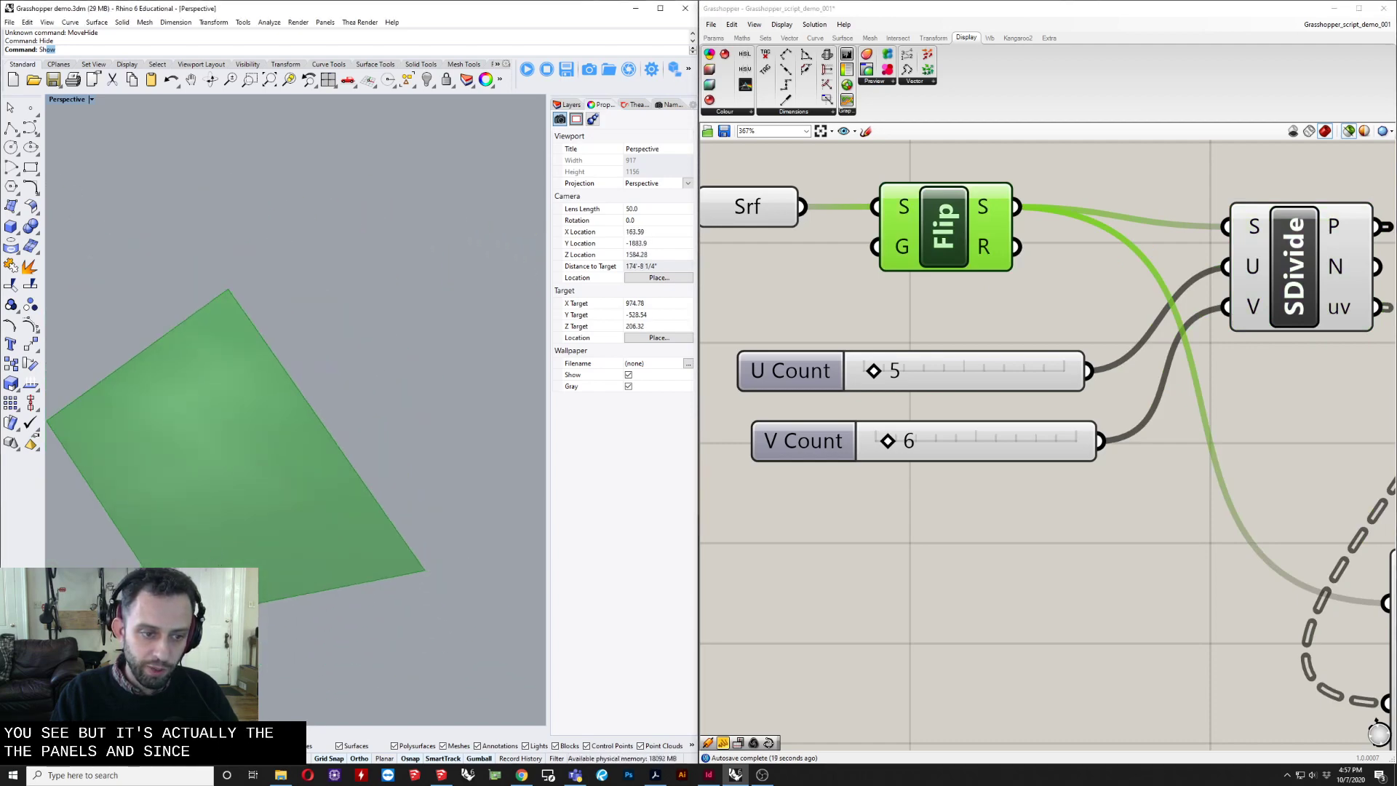
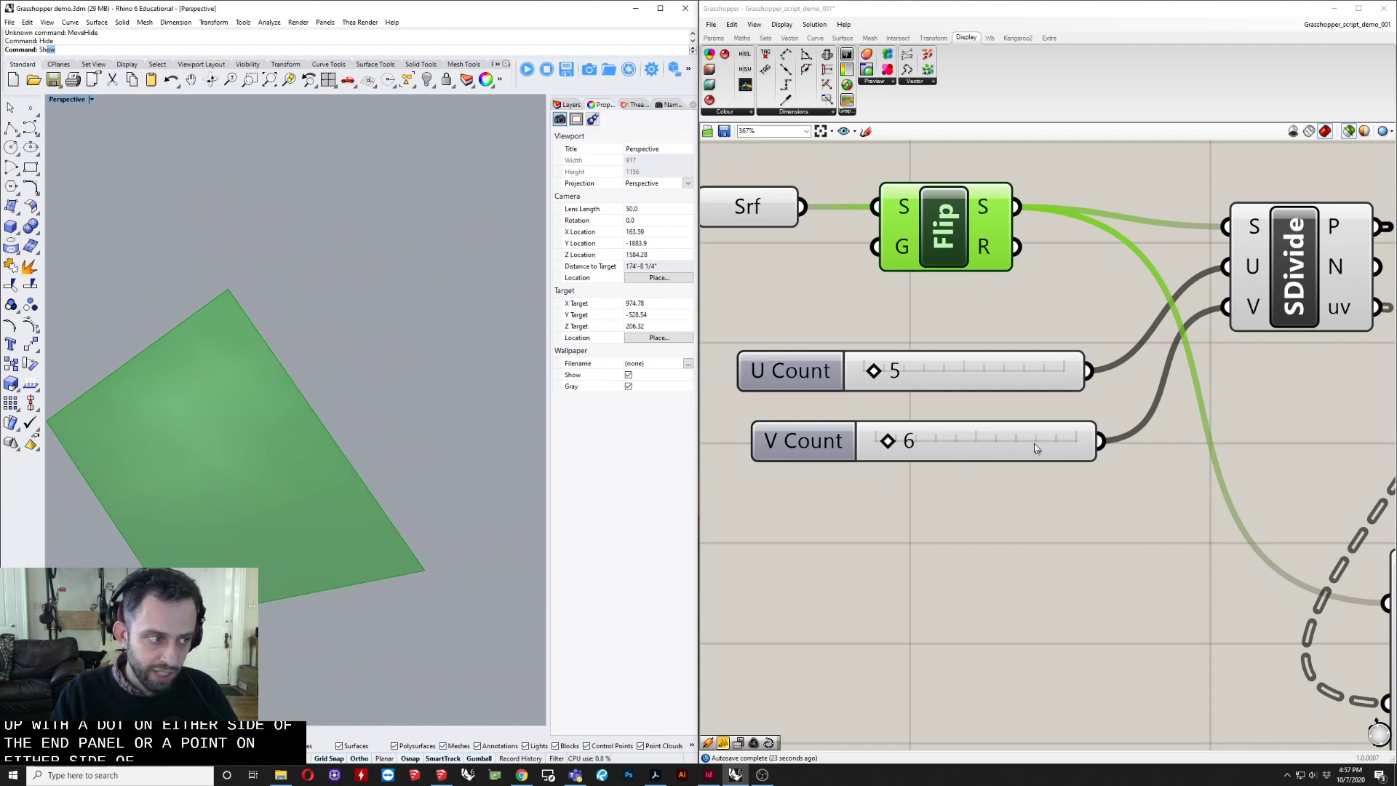
scroll(1094, 436, down, 6)
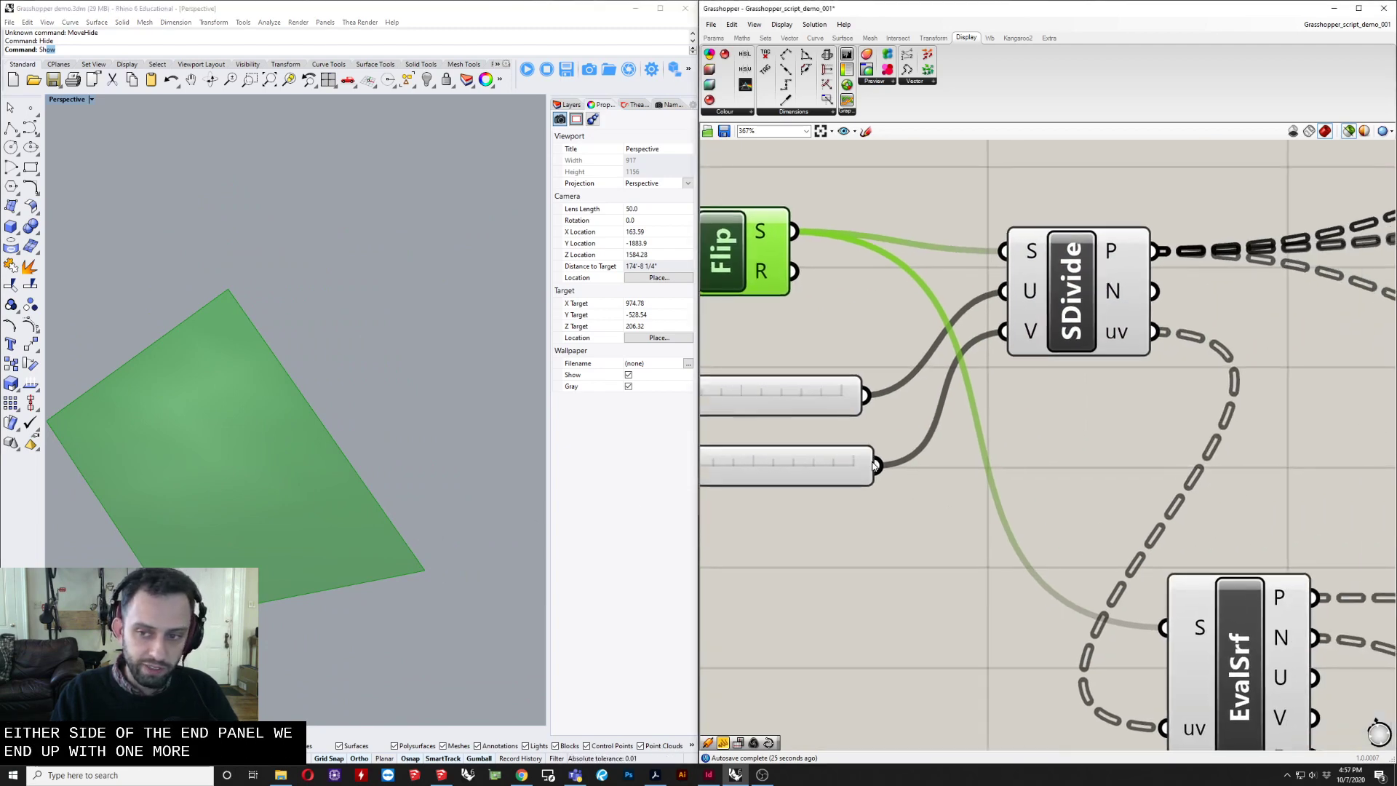
right_drag(1225, 398, 1067, 408)
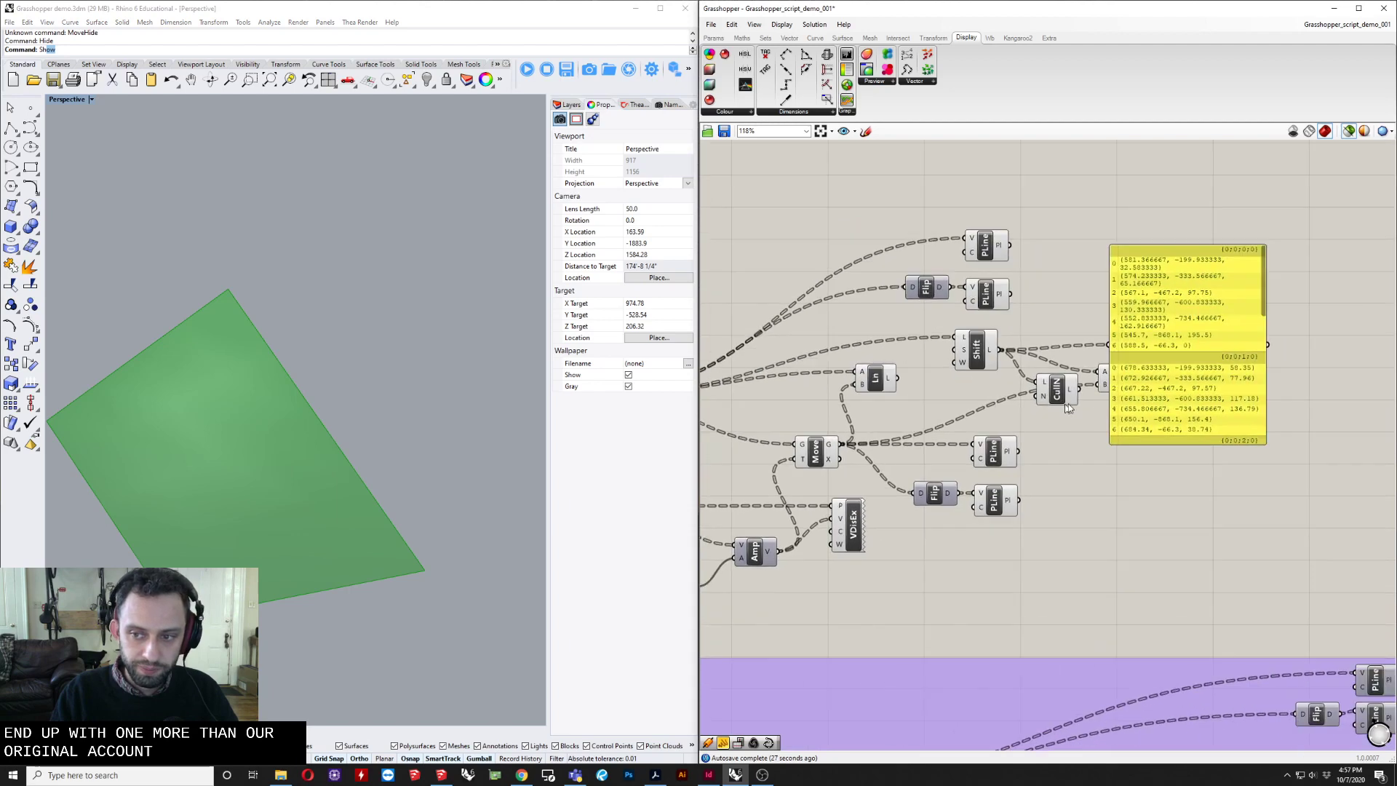
Connect the V Count slider to Cull Nth's N input and move Cull Nth closer to Shift List, clear of the Line component.
click(1060, 394)
scroll(1060, 394, up, 3)
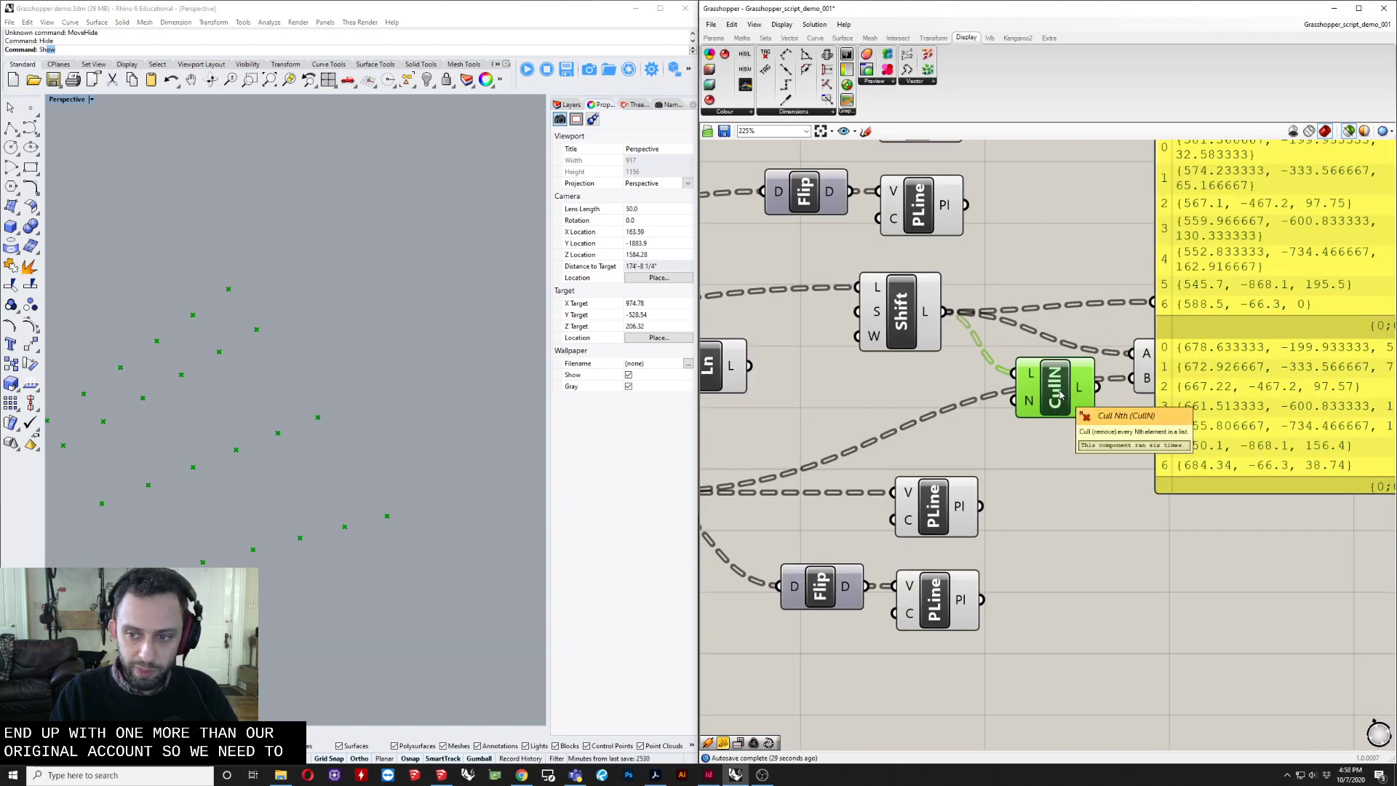
scroll(1070, 398, down, 2)
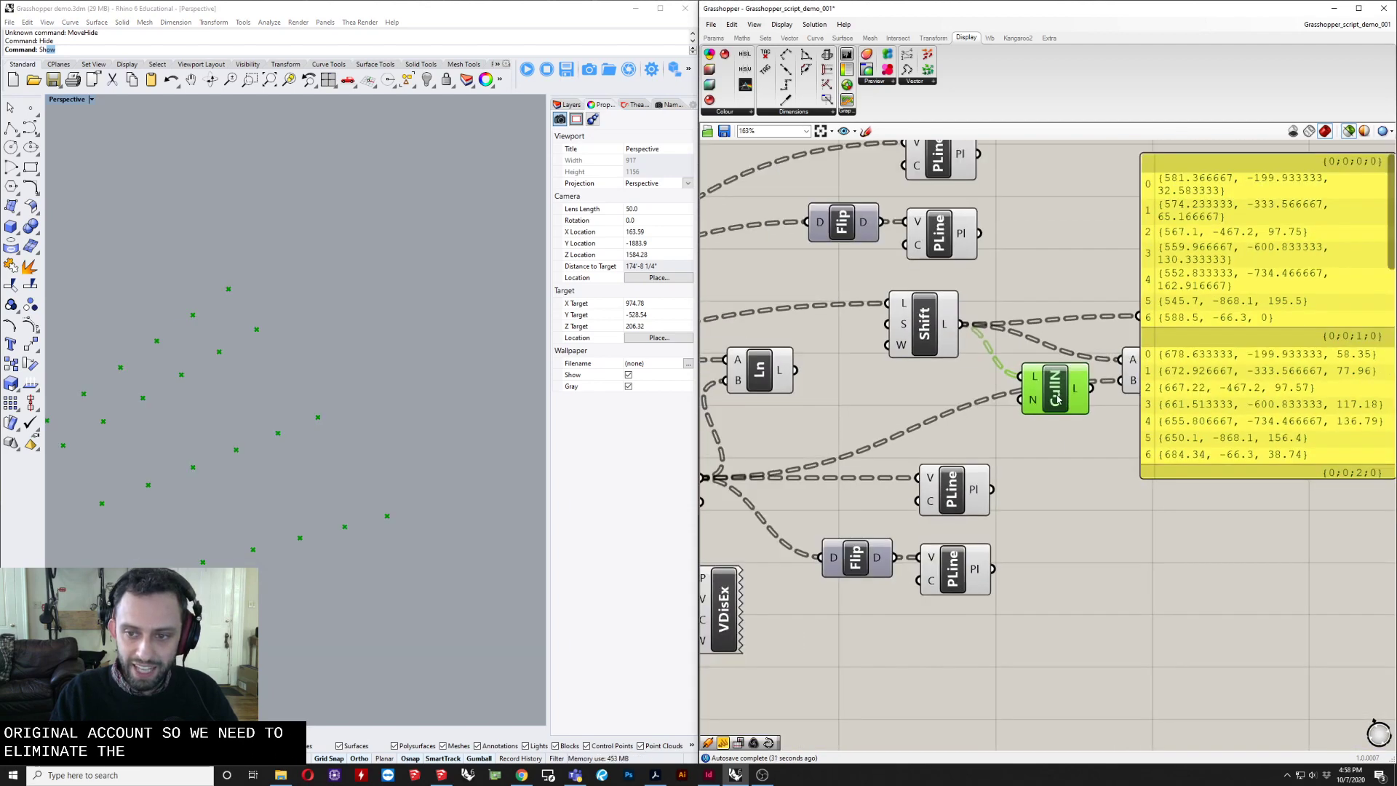
right_drag(1000, 415, 969, 471)
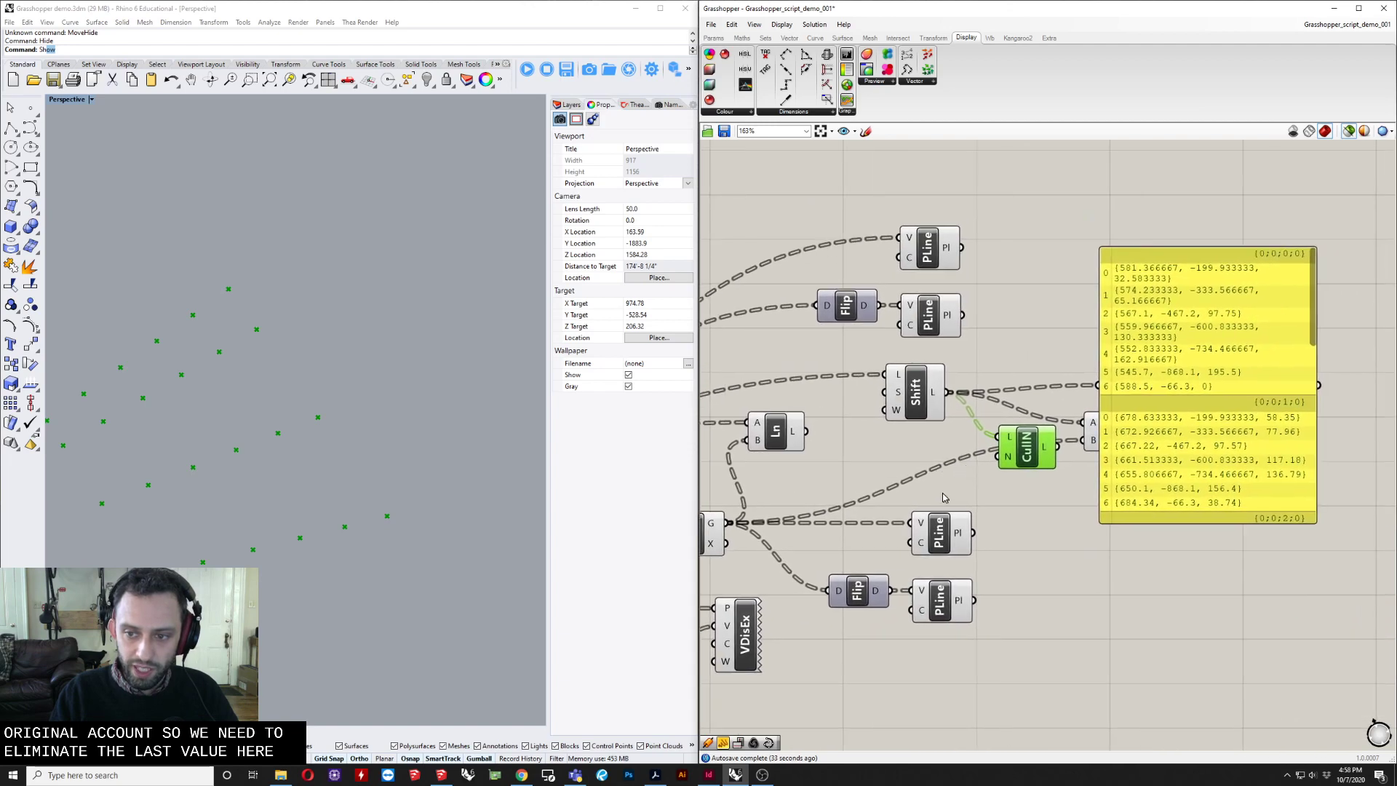
right_drag(830, 493, 1332, 420)
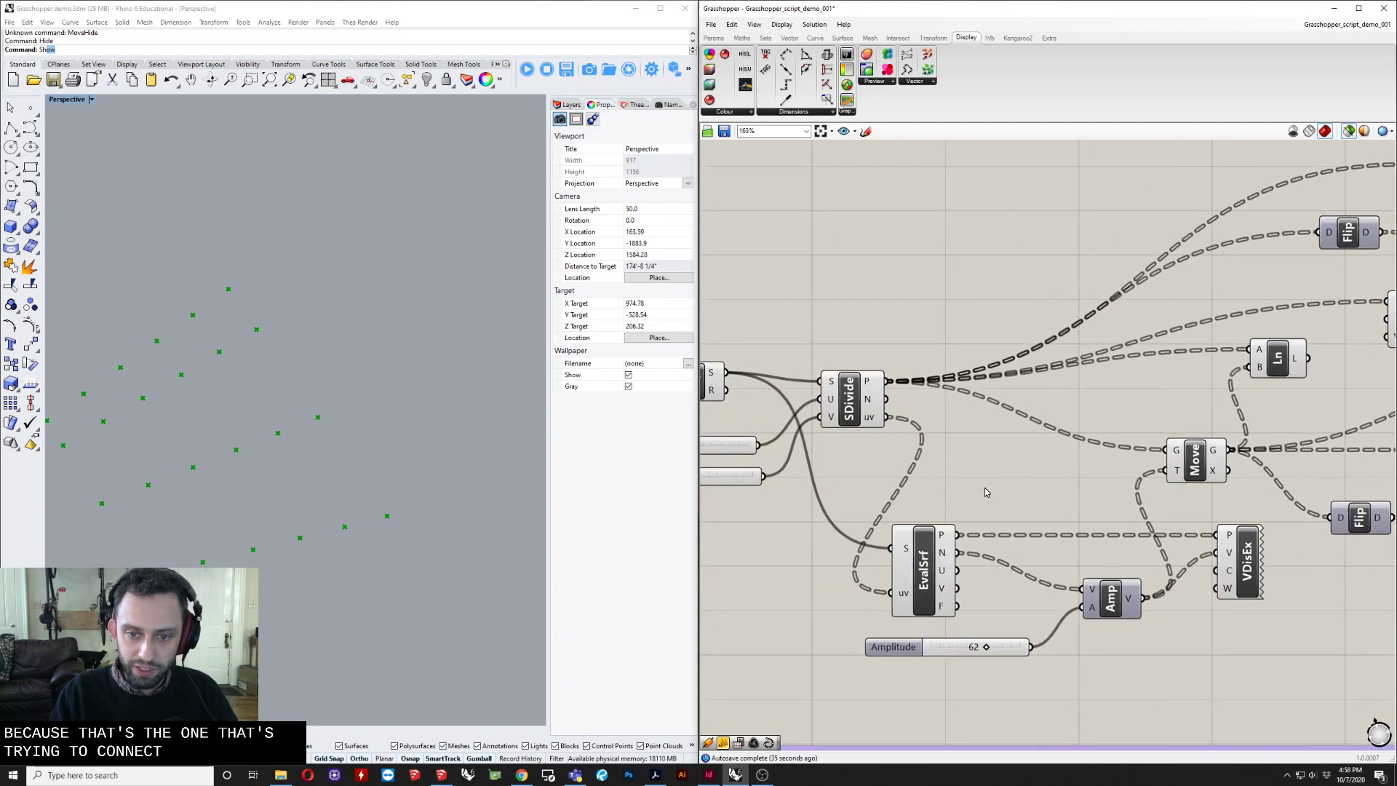
right_drag(785, 502, 827, 475)
drag(808, 502, 876, 509)
scroll(874, 507, down, 3)
drag(1368, 378, 1315, 426)
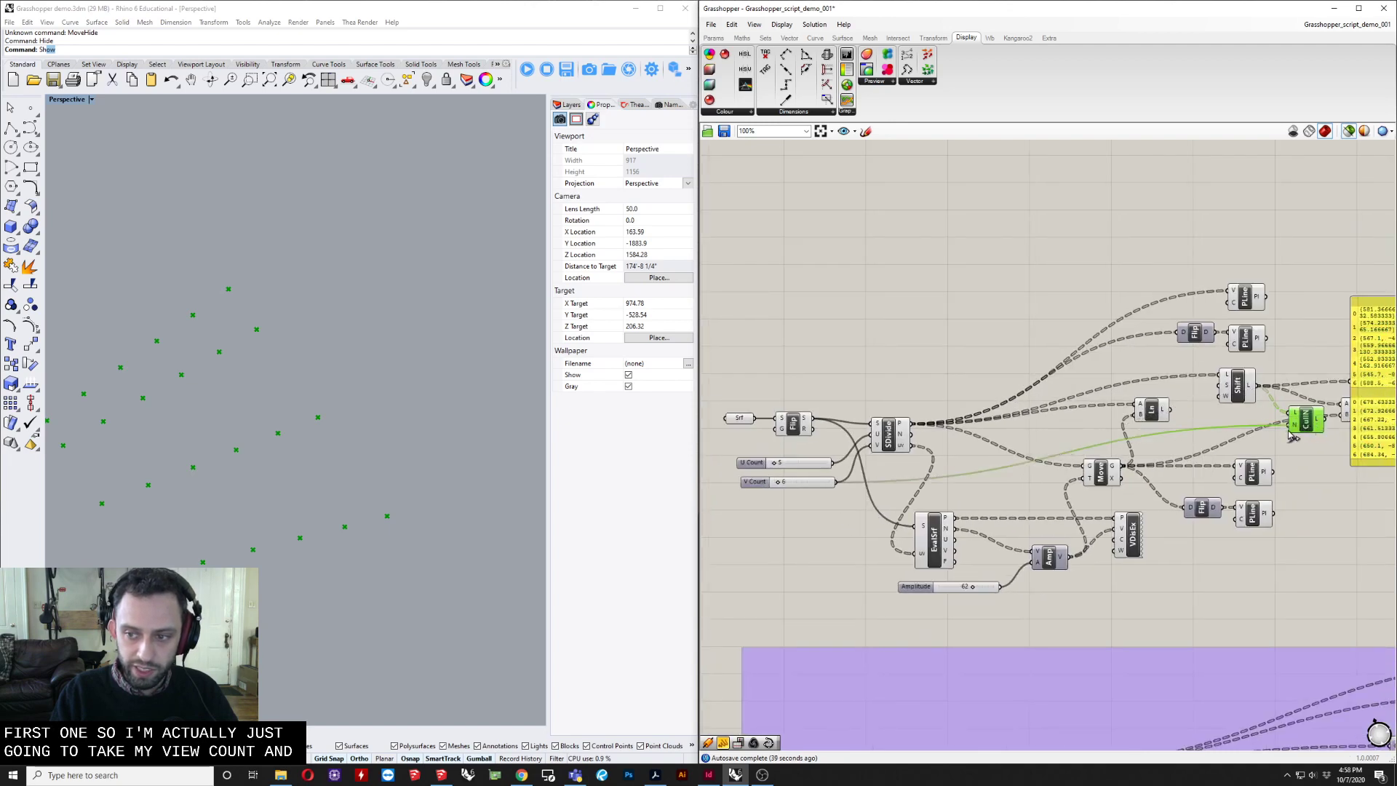
scroll(1292, 435, up, 3)
click(1258, 502)
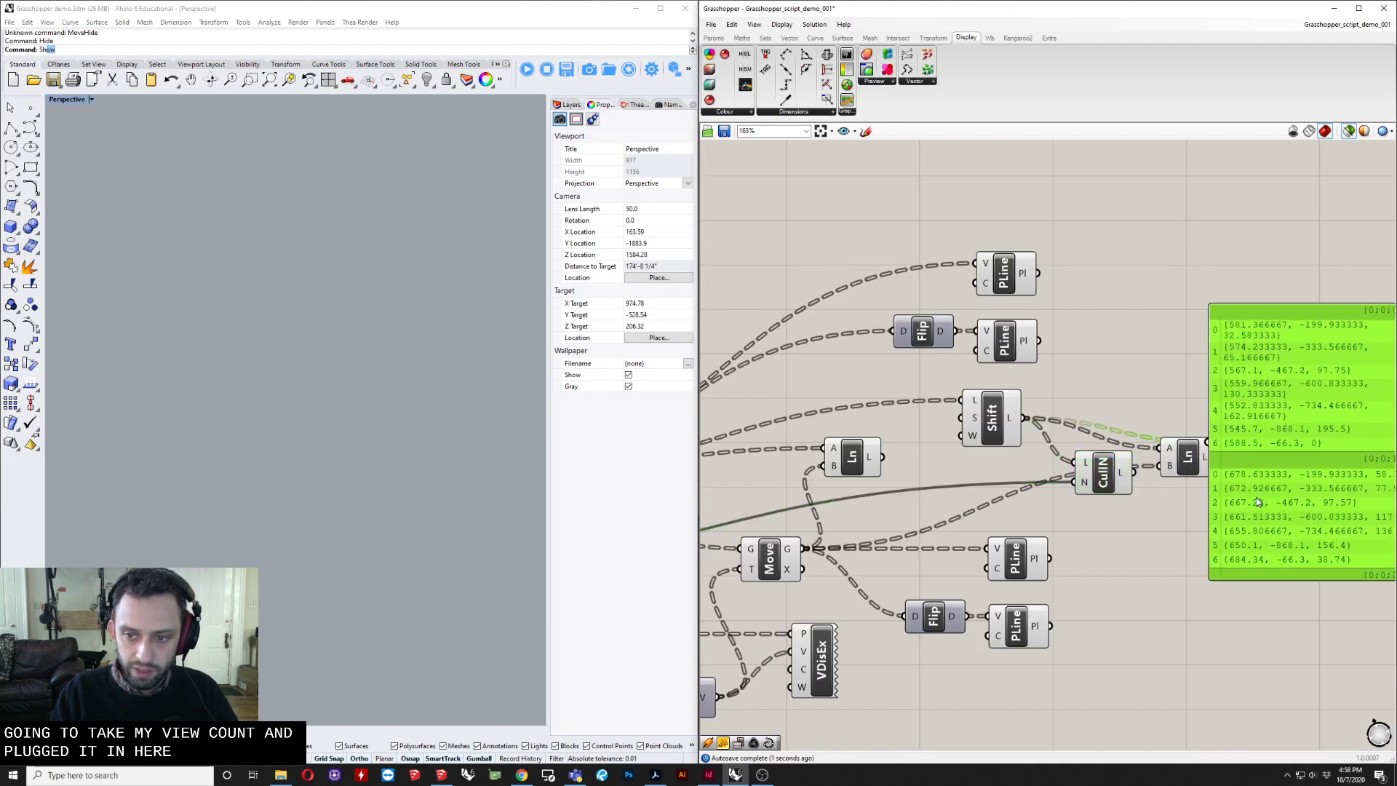
drag(1098, 482, 1064, 462)
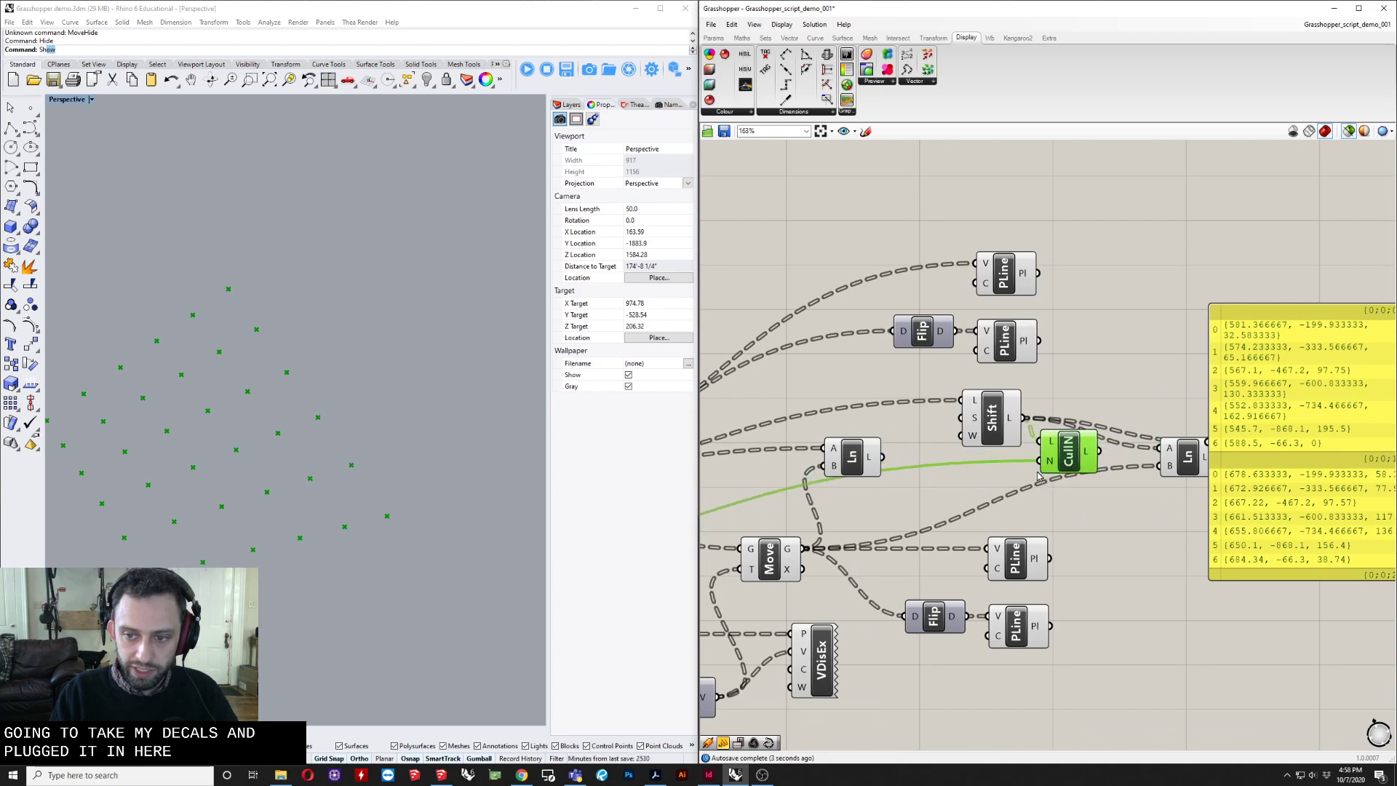
Increase the V Count slider to a little over 15 and check the effect on Cull Nth and the Shift List panel.
right_drag(1037, 477, 1369, 413)
scroll(1237, 473, down, 2)
right_drag(1176, 478, 1156, 487)
scroll(923, 482, up, 2)
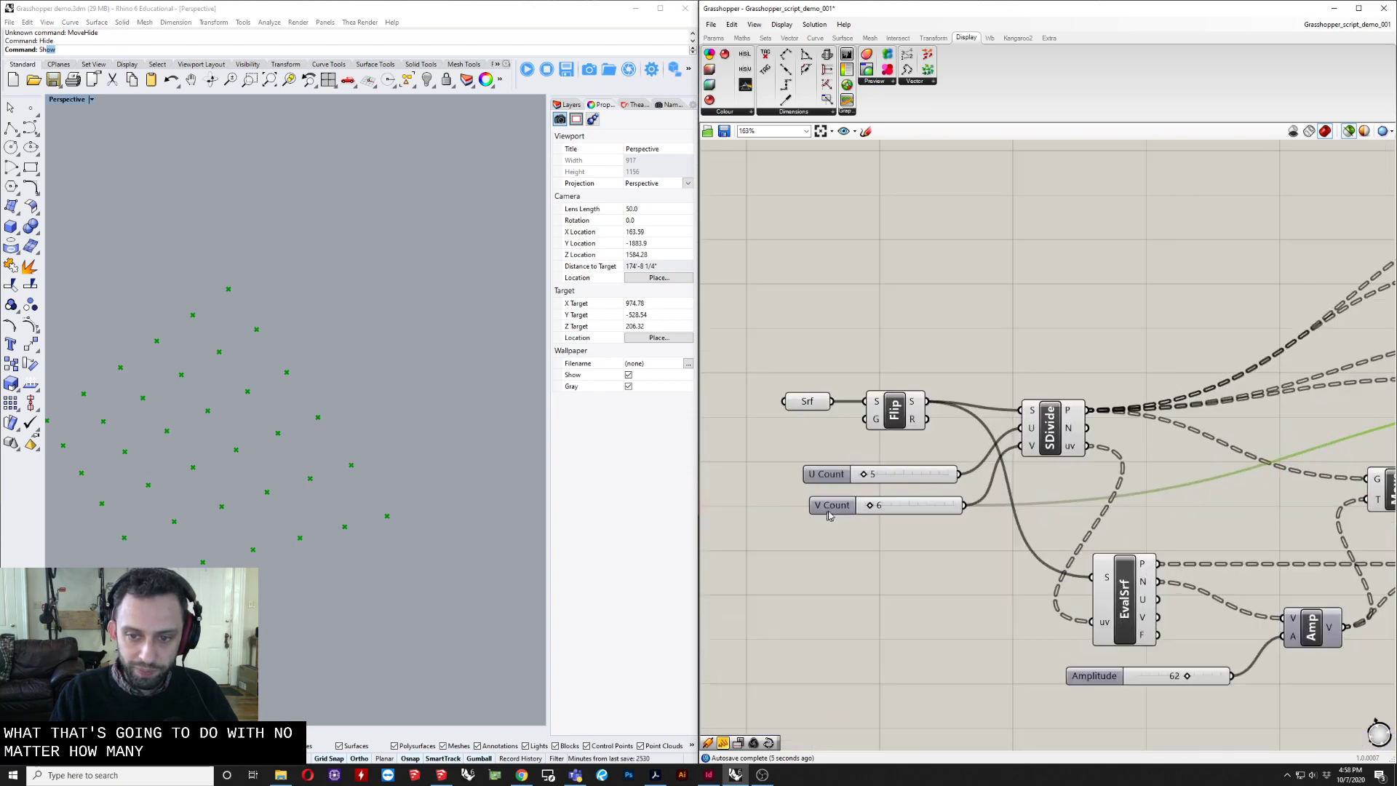
scroll(828, 515, up, 2)
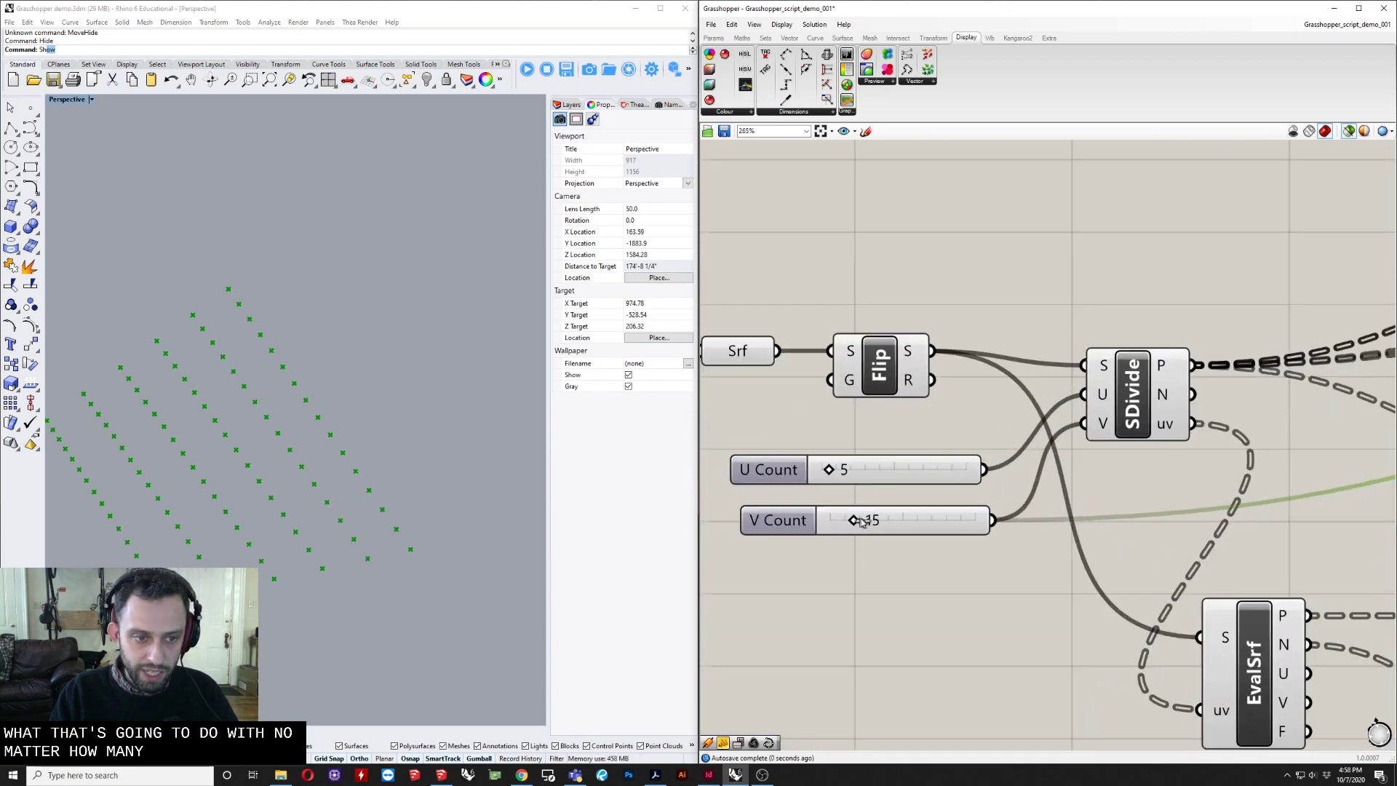
drag(851, 521, 859, 522)
right_drag(1186, 486, 960, 513)
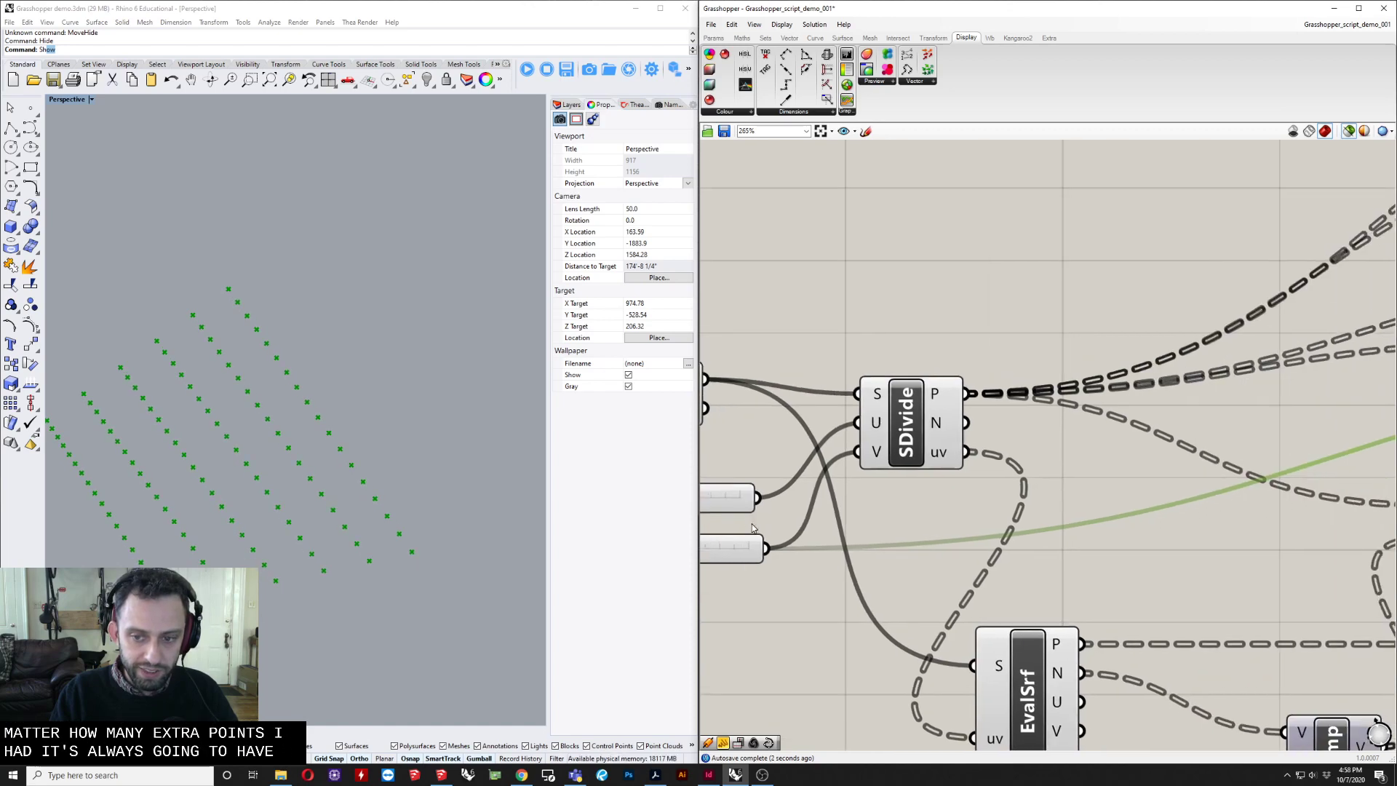
scroll(961, 513, down, 2)
right_drag(1375, 448, 1114, 491)
scroll(1114, 491, up, 2)
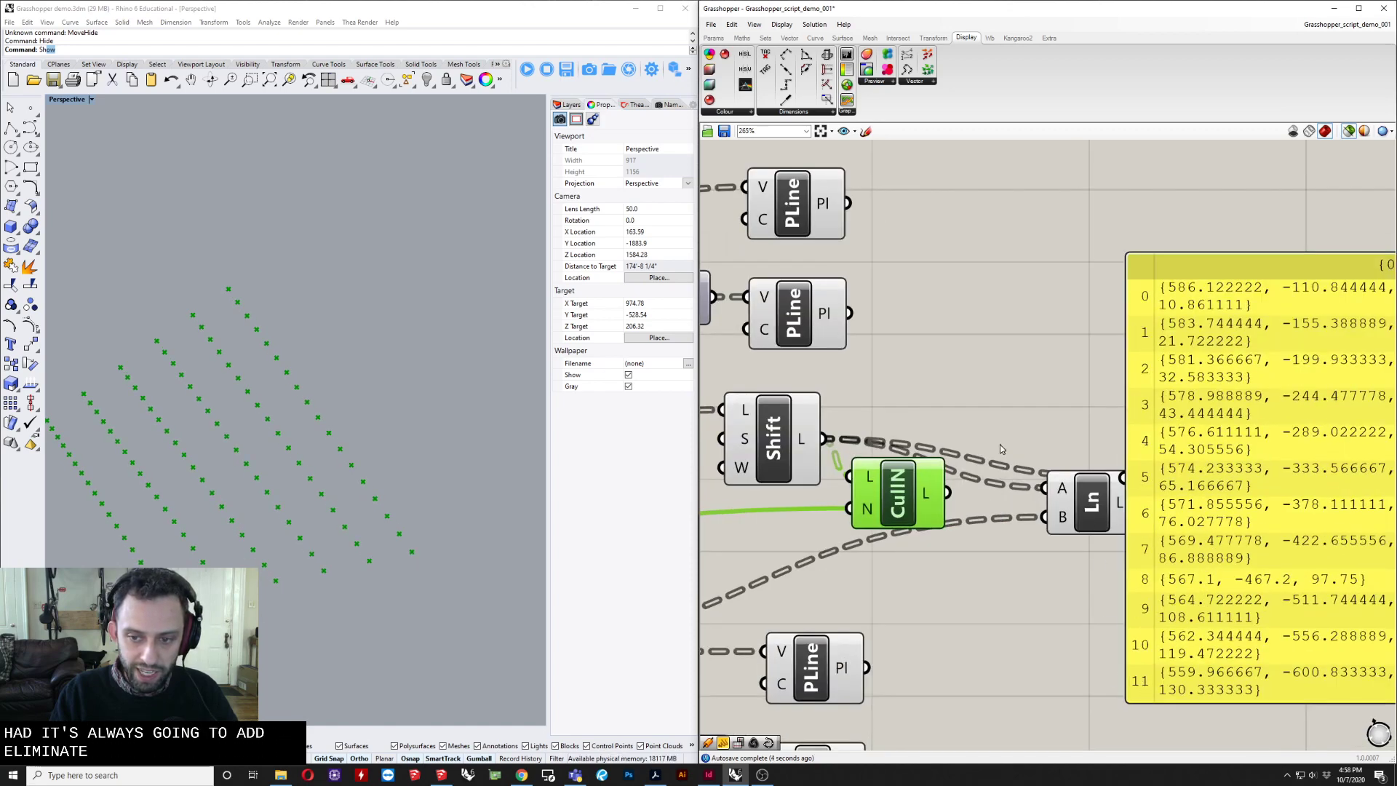
Feed Cull Nth's list output into the diagonal Line component's A input, move both components clear, and check the lines in perspective.
drag(918, 493, 904, 501)
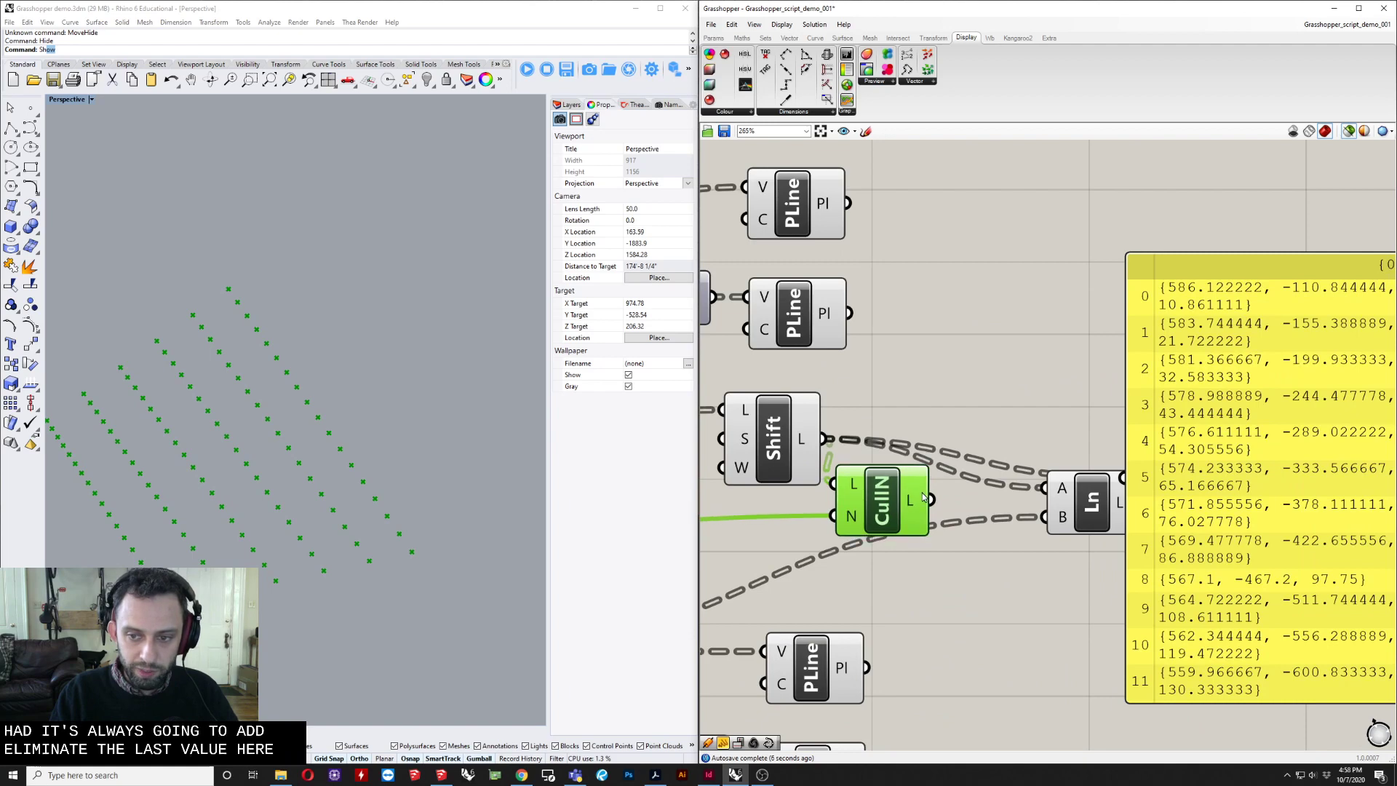
drag(1065, 506, 1030, 546)
right_drag(1030, 546, 1004, 530)
right_drag(303, 524, 437, 495)
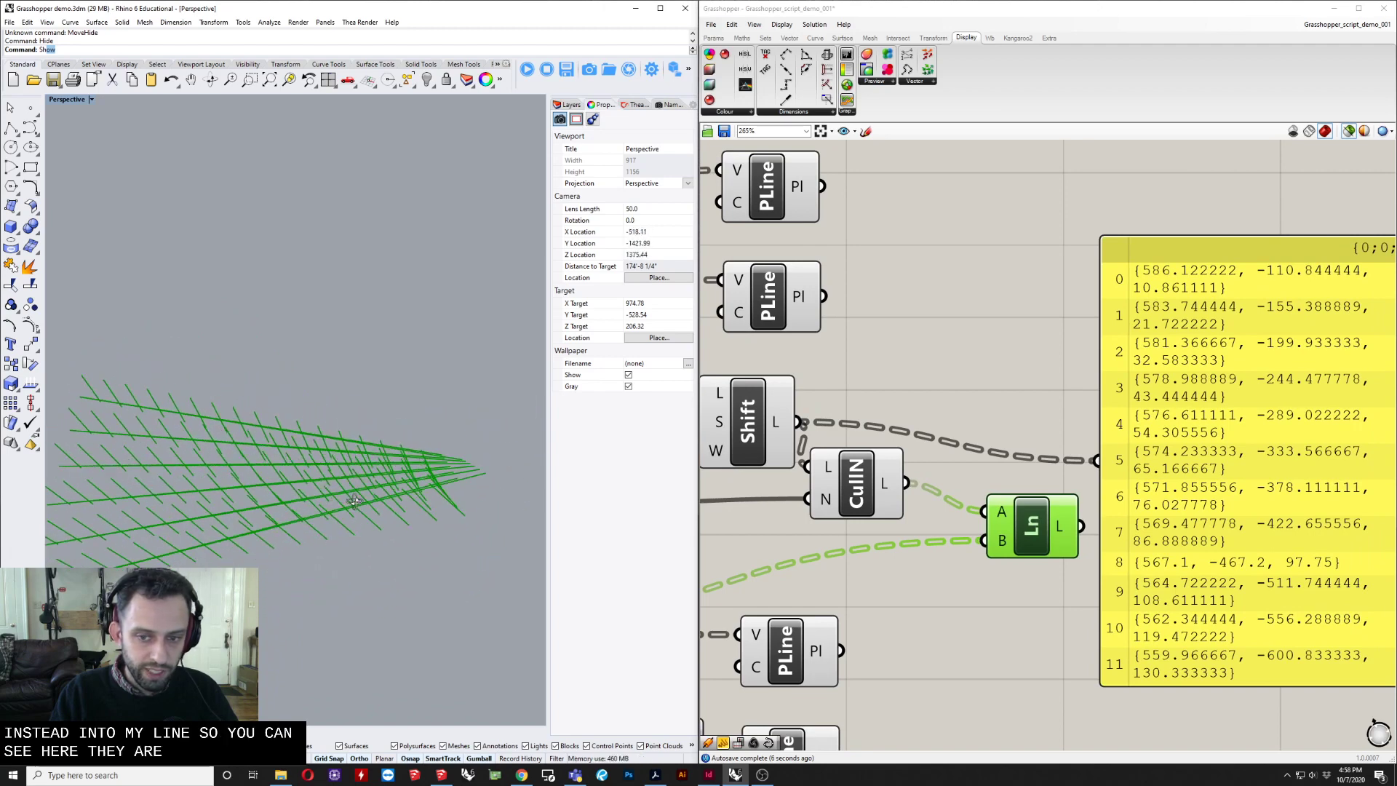
right_drag(818, 517, 1005, 468)
right_drag(326, 525, 309, 526)
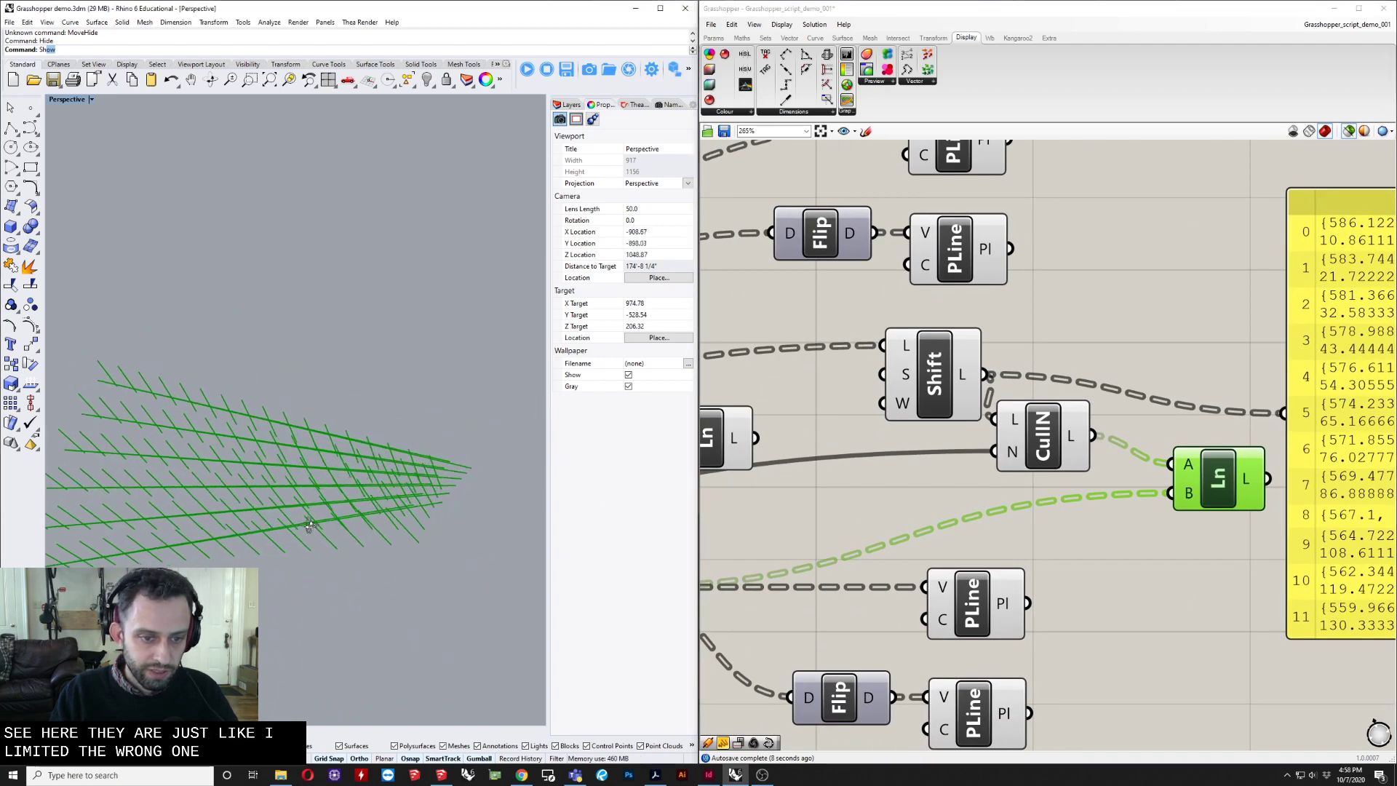
right_drag(408, 513, 218, 496)
Add an Addition component below Shift List and connect the V Count slider to its A input.
double_click(903, 488)
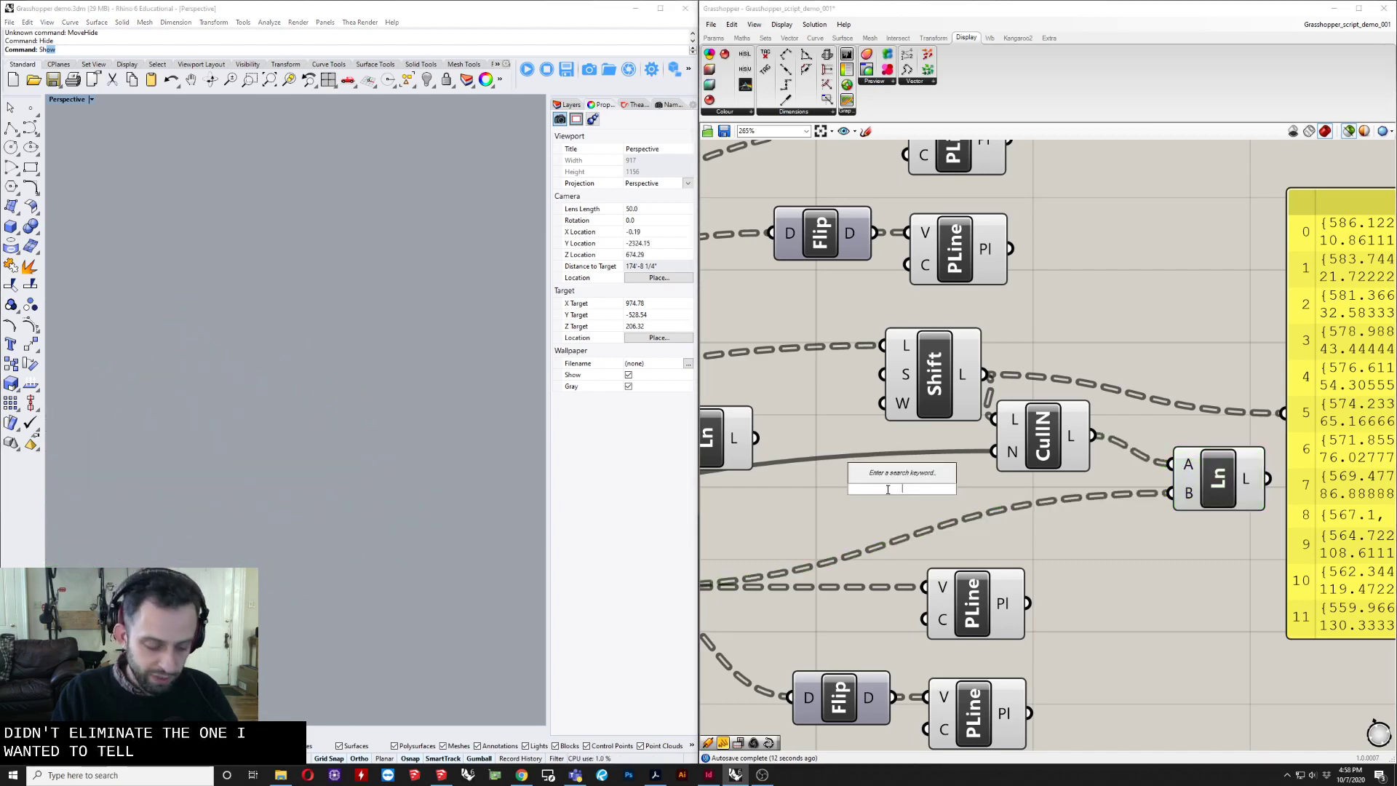
text(addi)
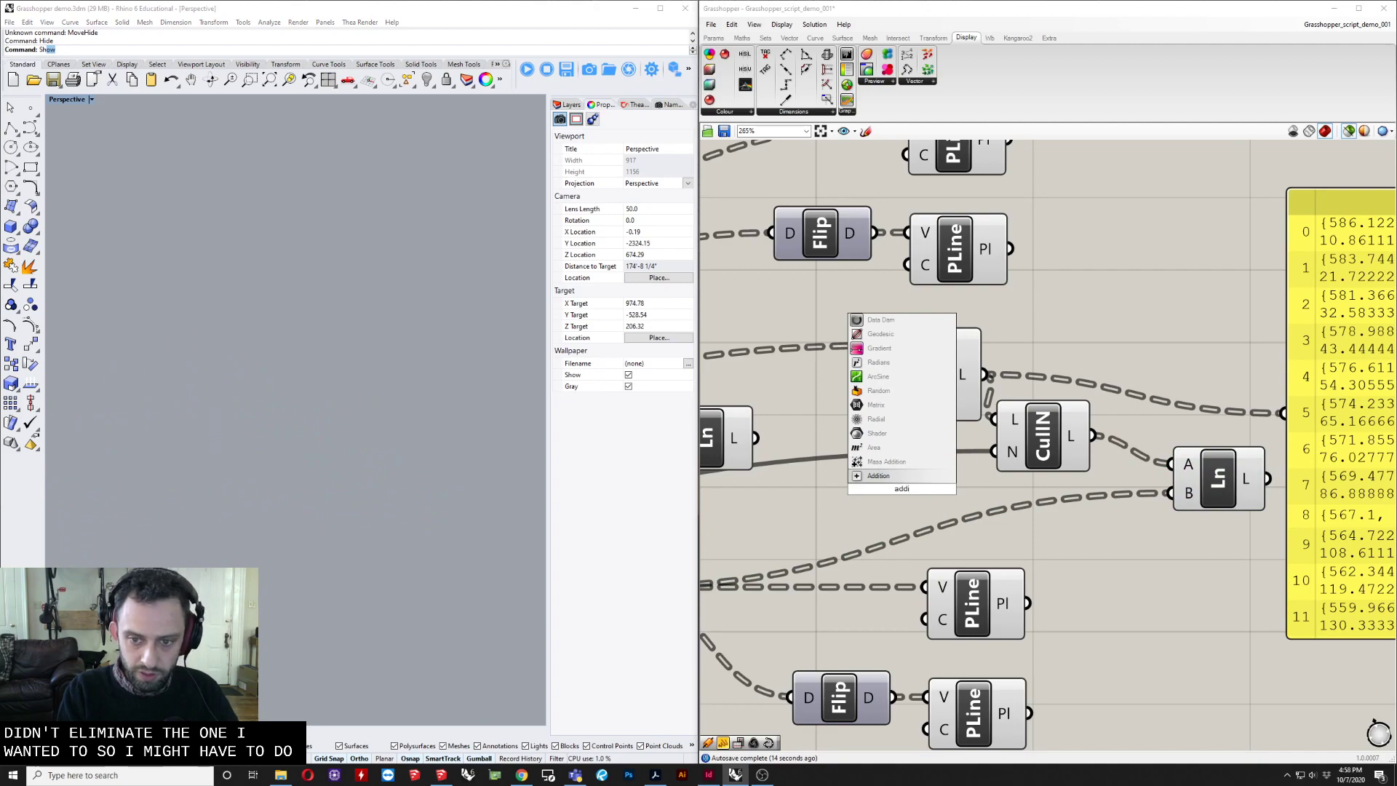
key(Return)
scroll(849, 430, down, 5)
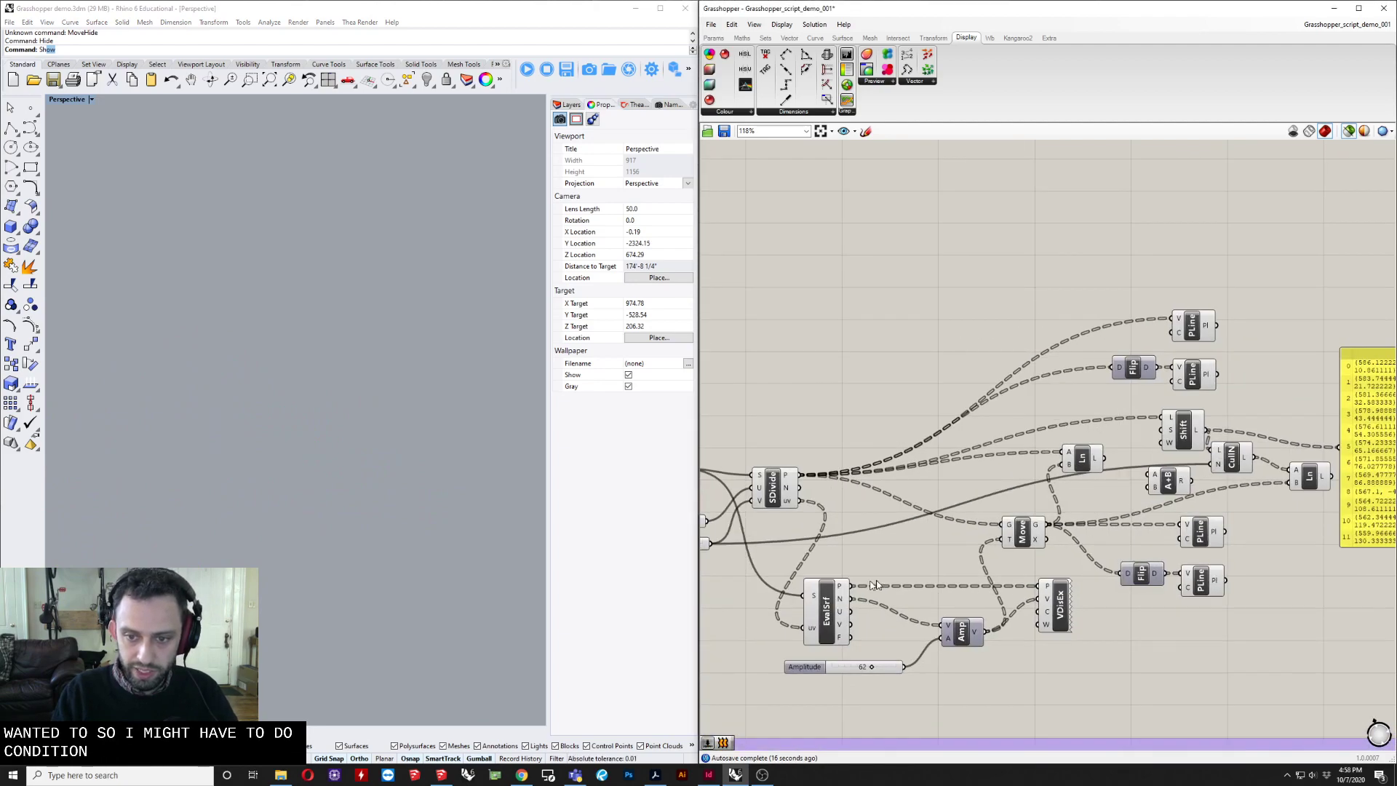
scroll(815, 539, down, 2)
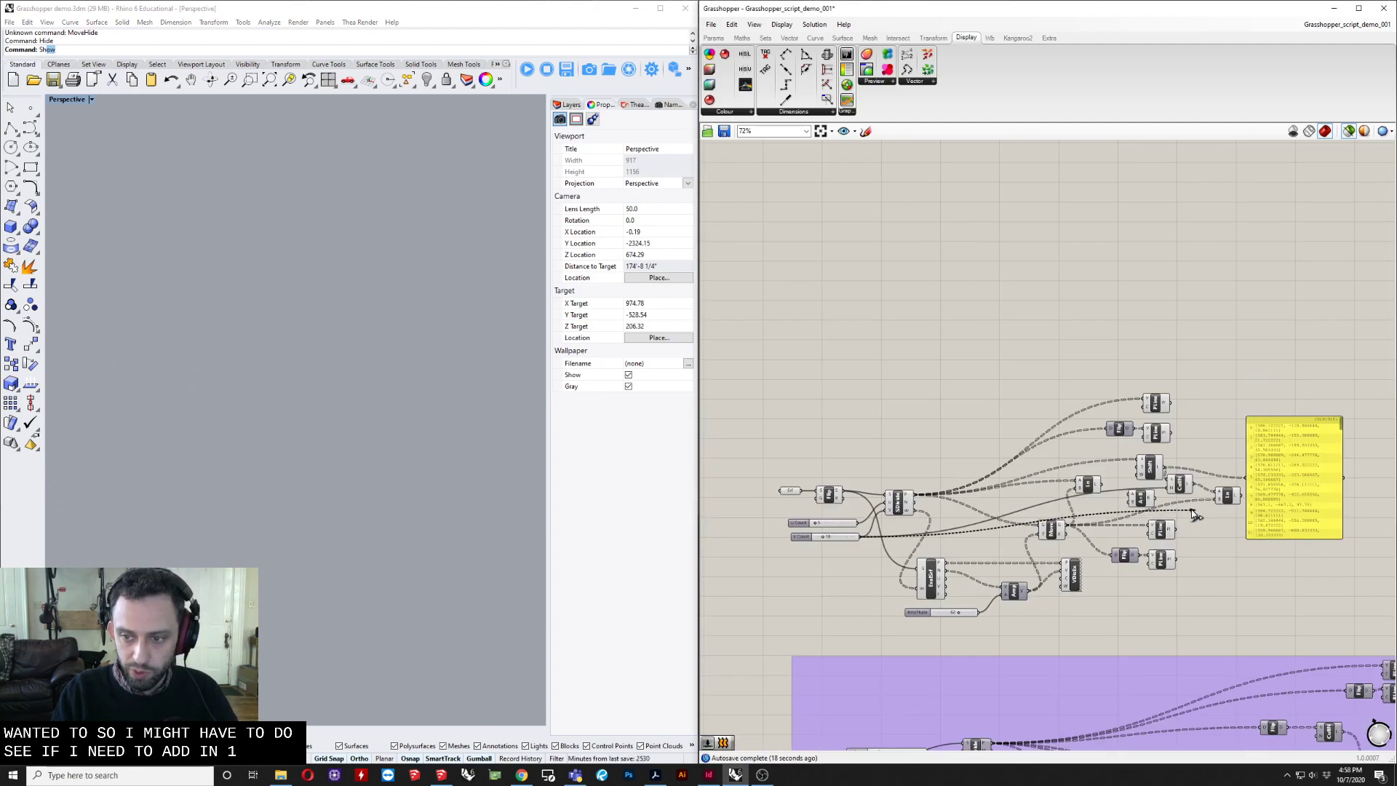
scroll(1079, 495, up, 7)
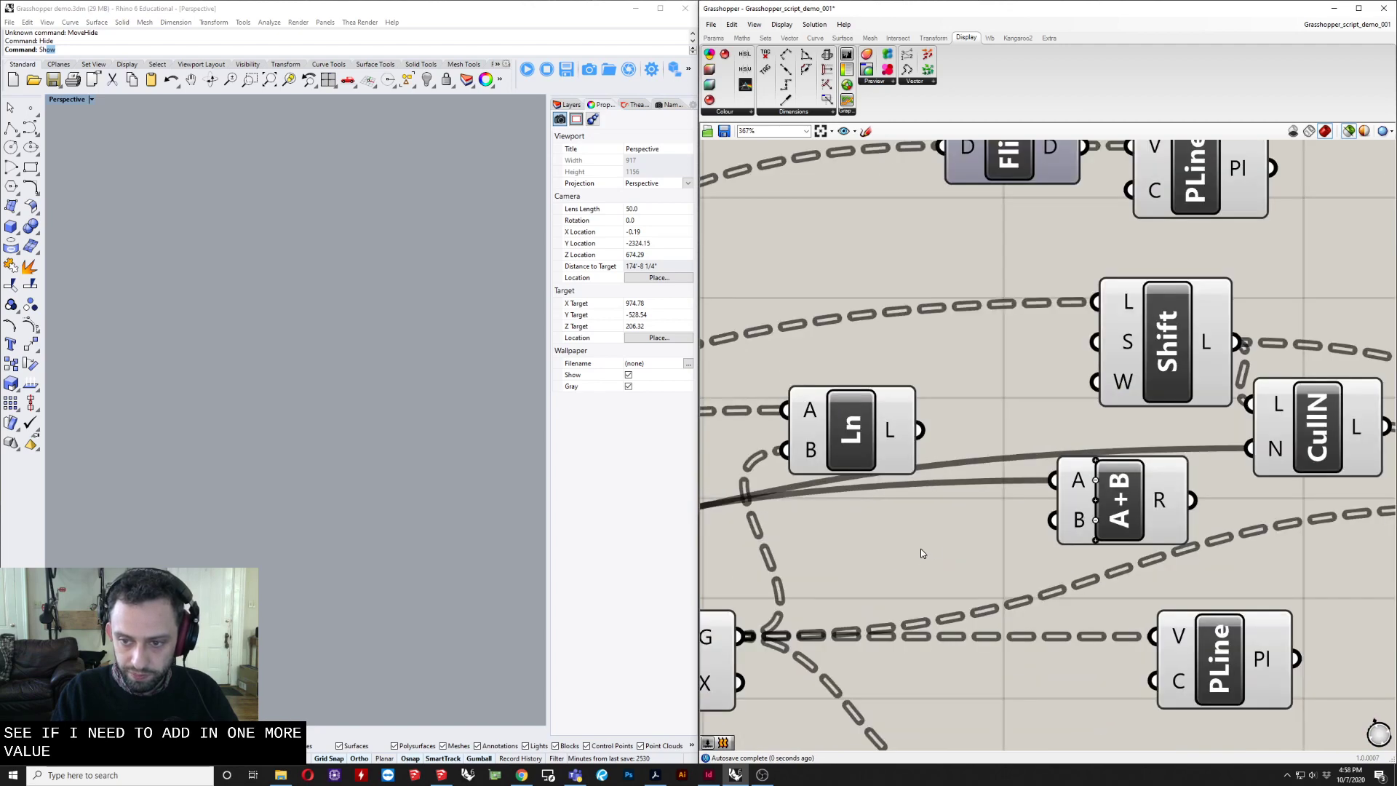
Connect a new slider of value 1 to Addition's B, feed the sum into Cull Nth's N, and check the resulting lines.
text(1)
key(Return)
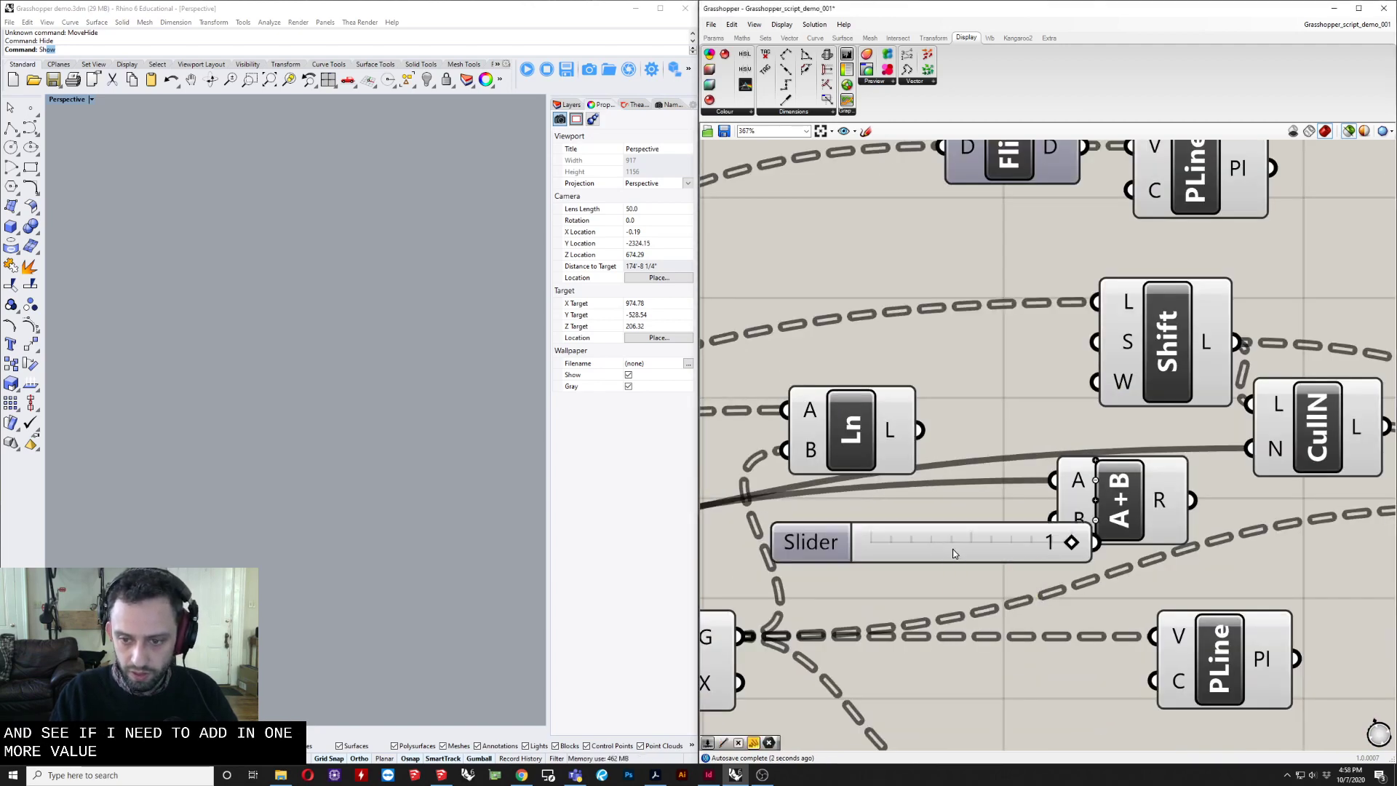
right_drag(1055, 522, 942, 562)
drag(1080, 542, 1139, 492)
click(1220, 468)
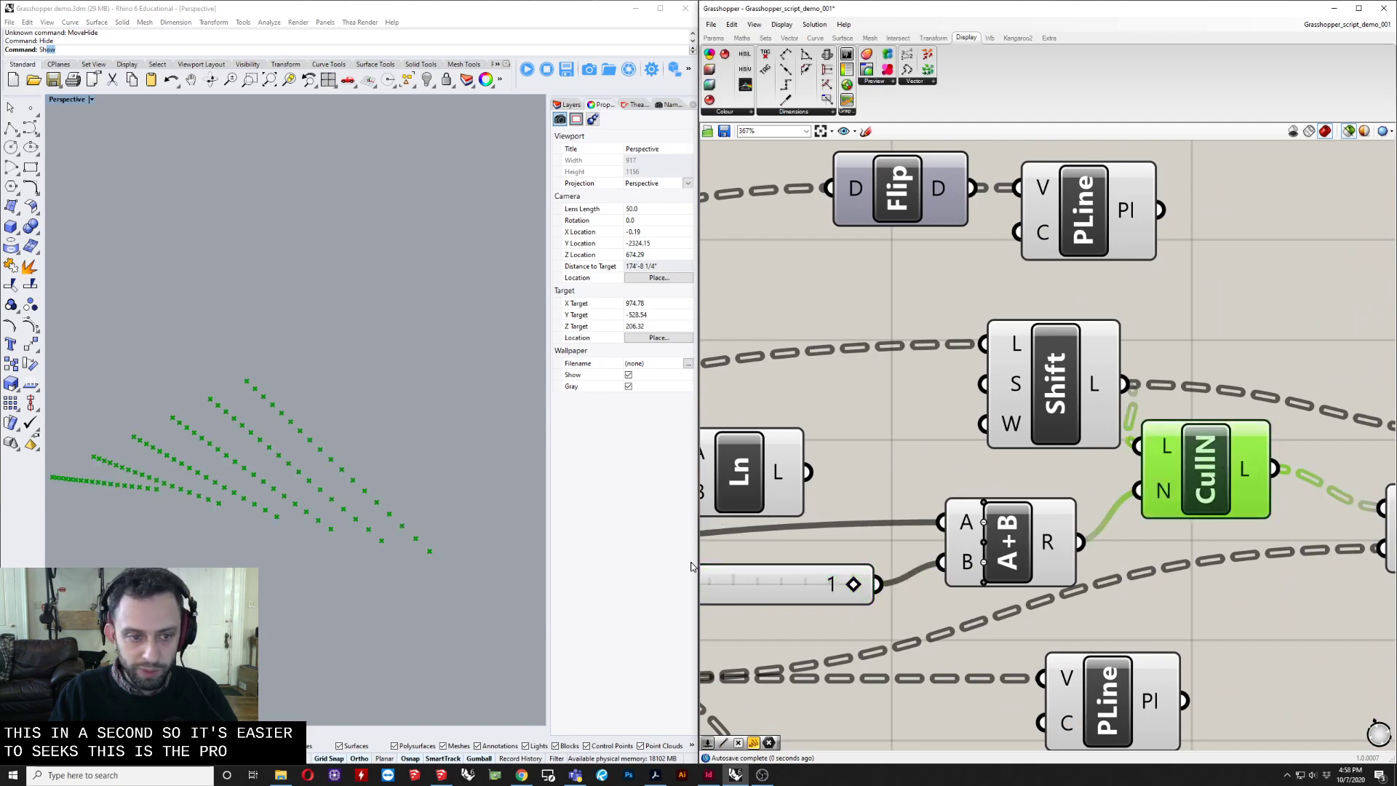
right_drag(1245, 510, 959, 508)
click(1158, 511)
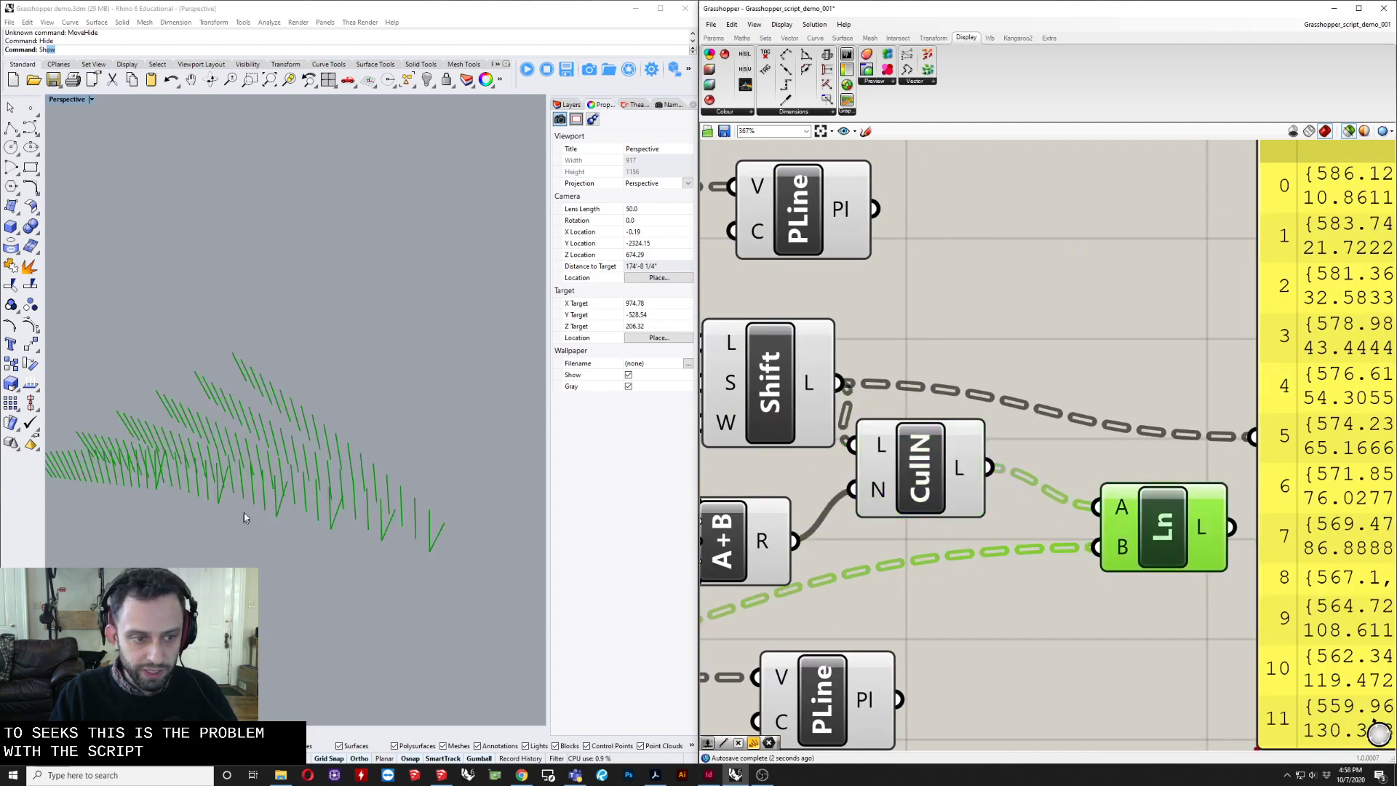
right_drag(246, 517, 405, 501)
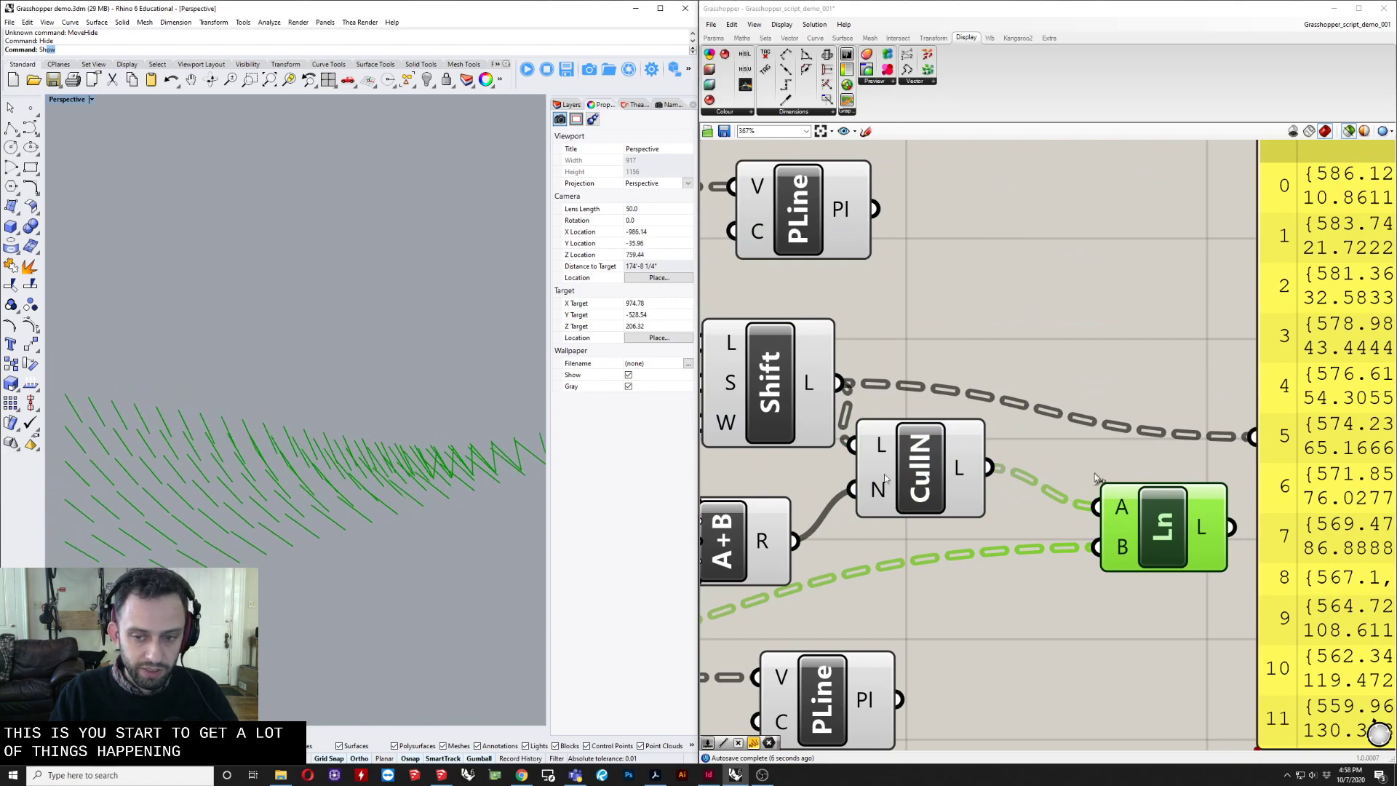
Set the V Count slider to 10 and check the diagonal lines along the grid in perspective.
scroll(1100, 479, down, 5)
right_drag(873, 539, 1147, 528)
scroll(936, 549, up, 3)
scroll(939, 549, up, 1)
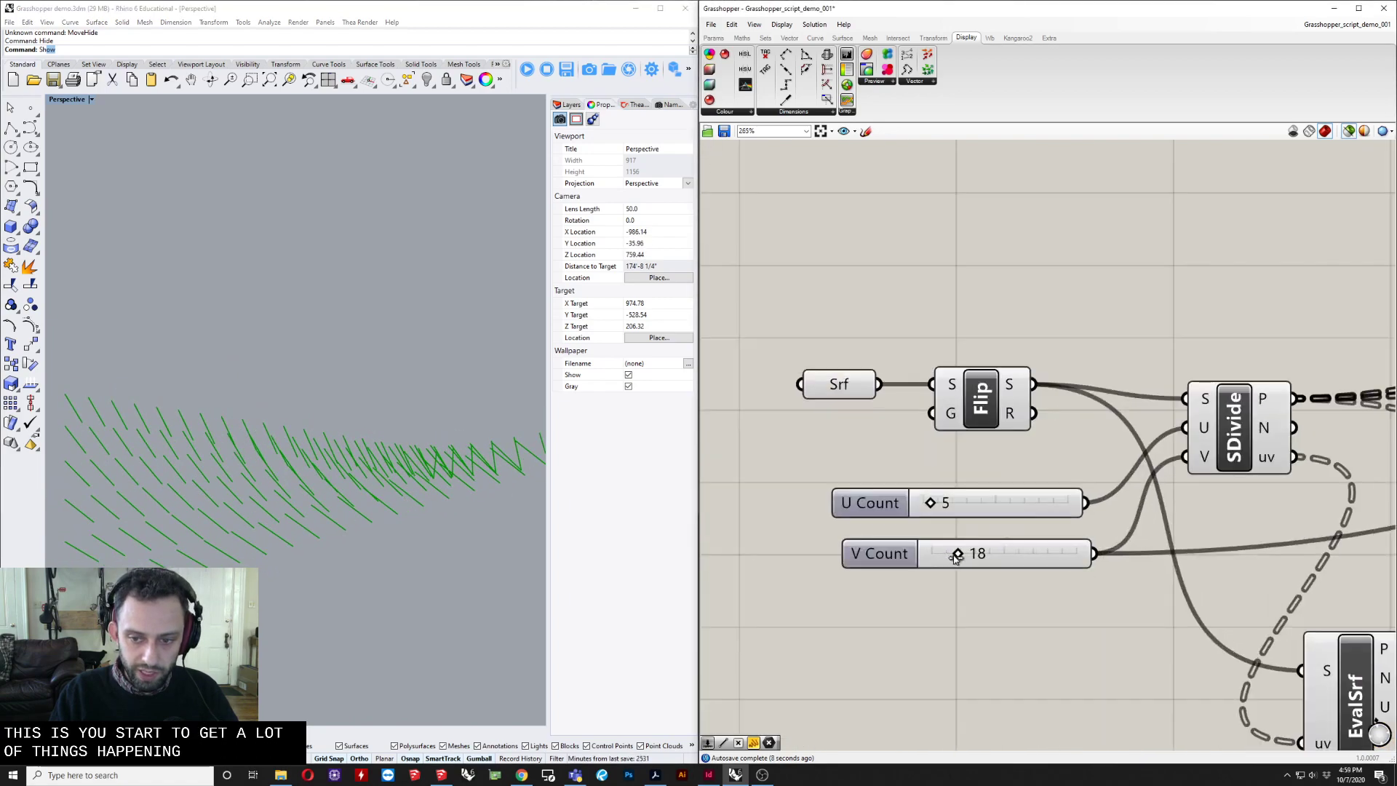
drag(950, 553, 944, 558)
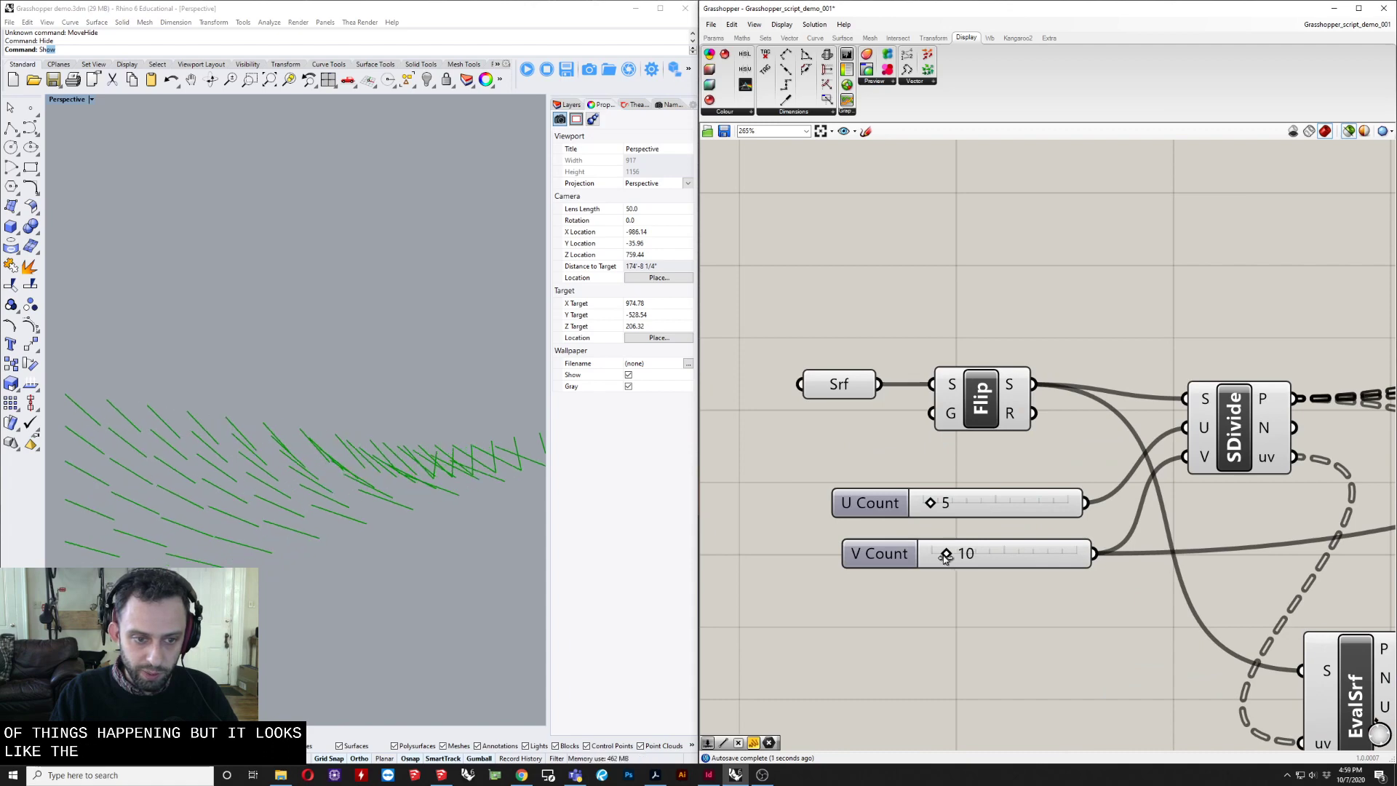
right_drag(284, 513, 241, 510)
scroll(860, 479, down, 4)
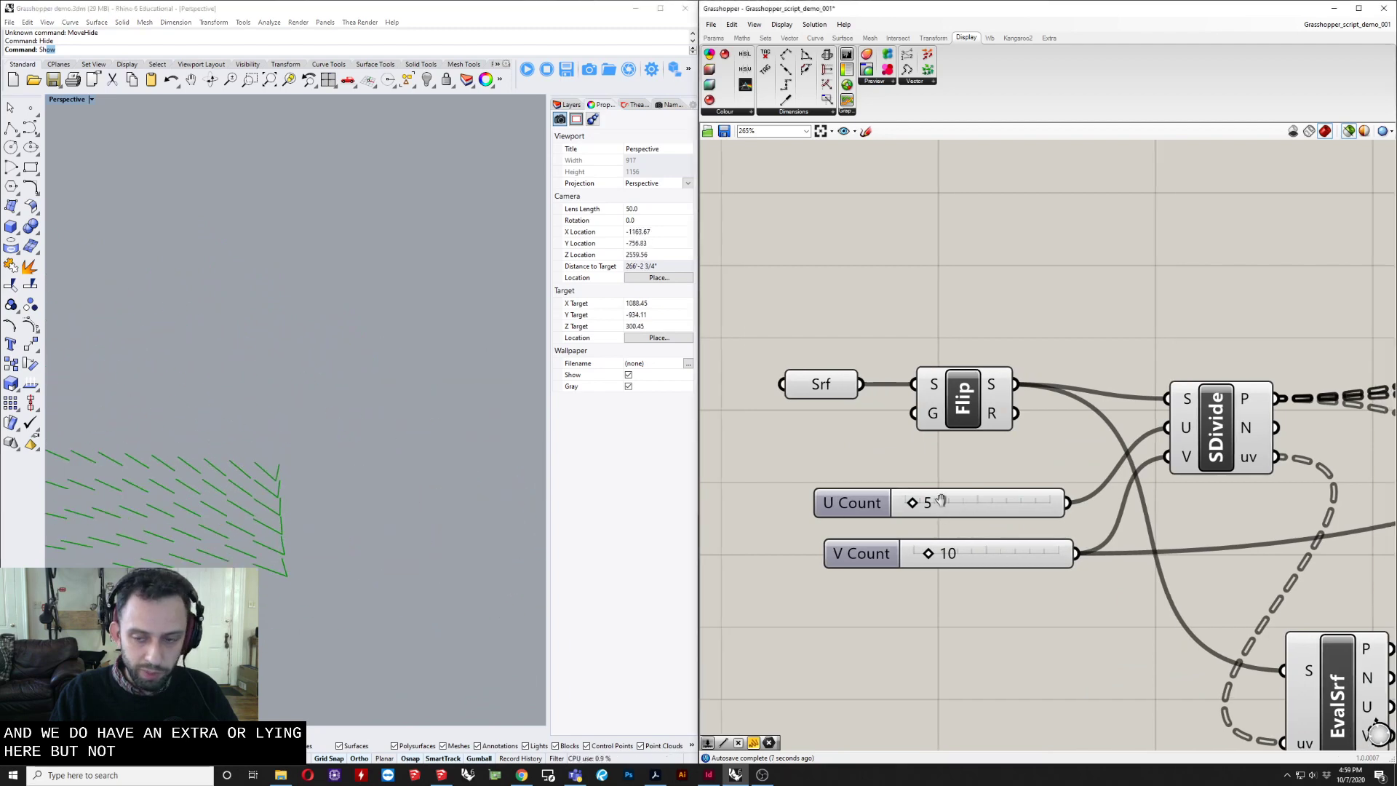
Select the four PolyLine components and both Line components together to preview the whole truss.
right_drag(1212, 480, 737, 479)
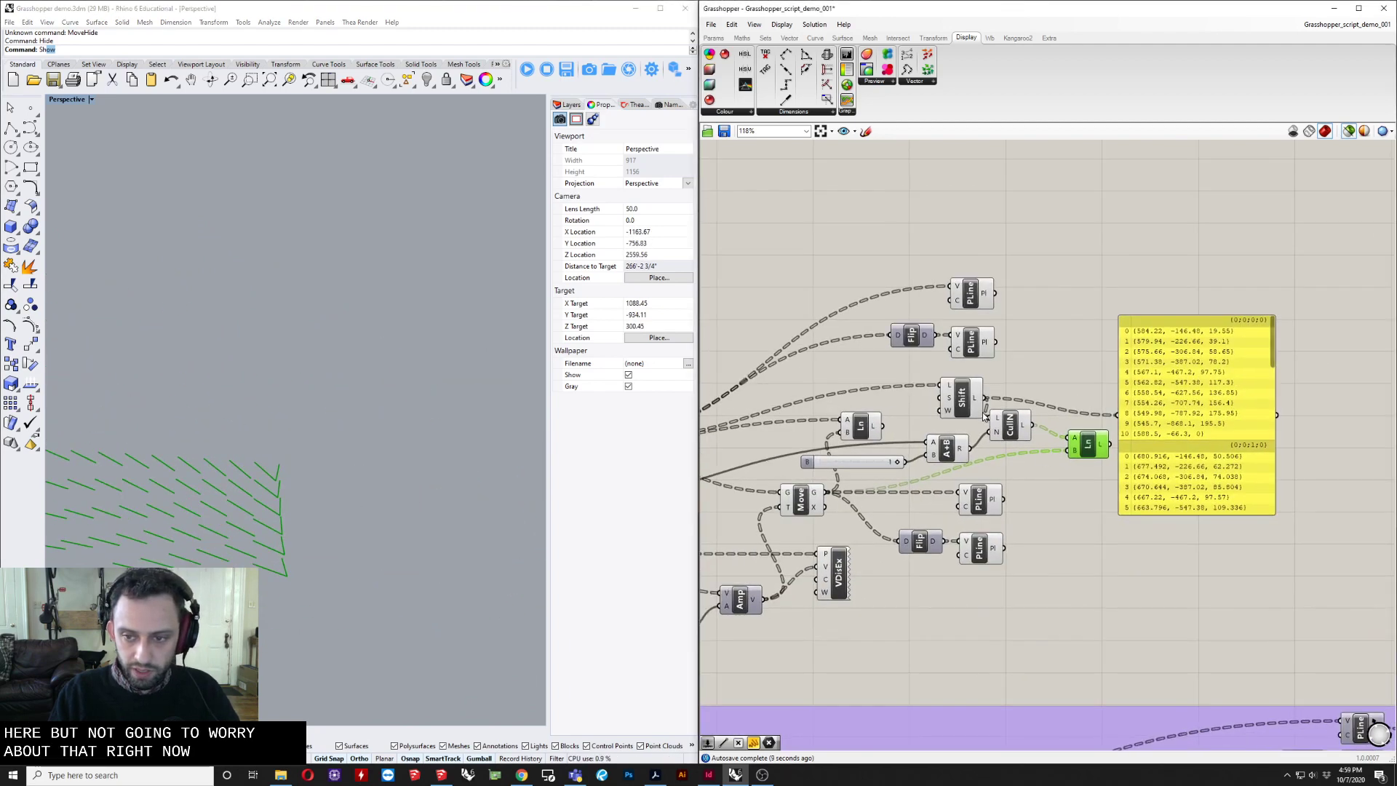
shift+click(986, 496)
shift+click(983, 540)
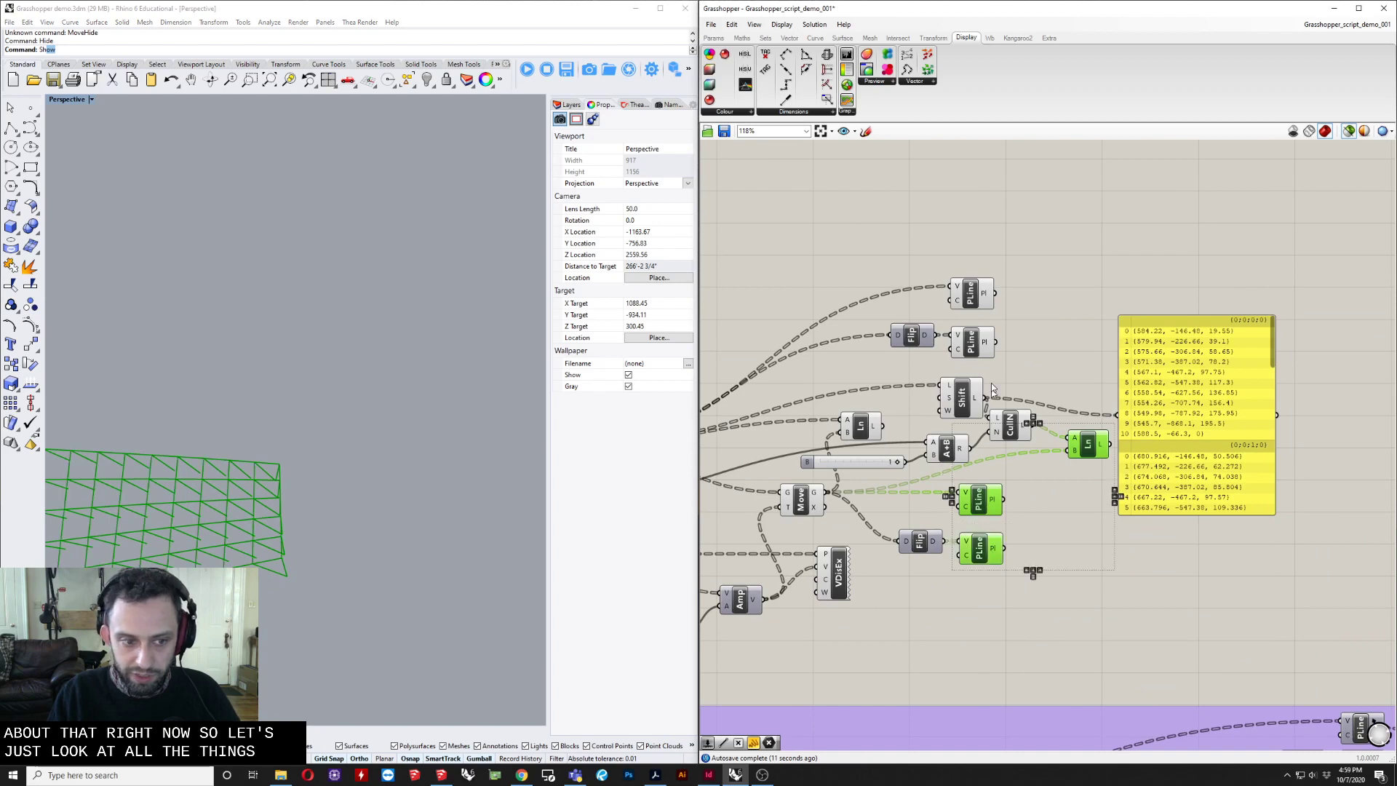
shift+click(990, 286)
right_drag(167, 498, 425, 415)
shift+click(861, 426)
Examine the previewed truss from several angles to check how the one-directional diagonals connect the base and offset grids.
right_drag(472, 504, 382, 432)
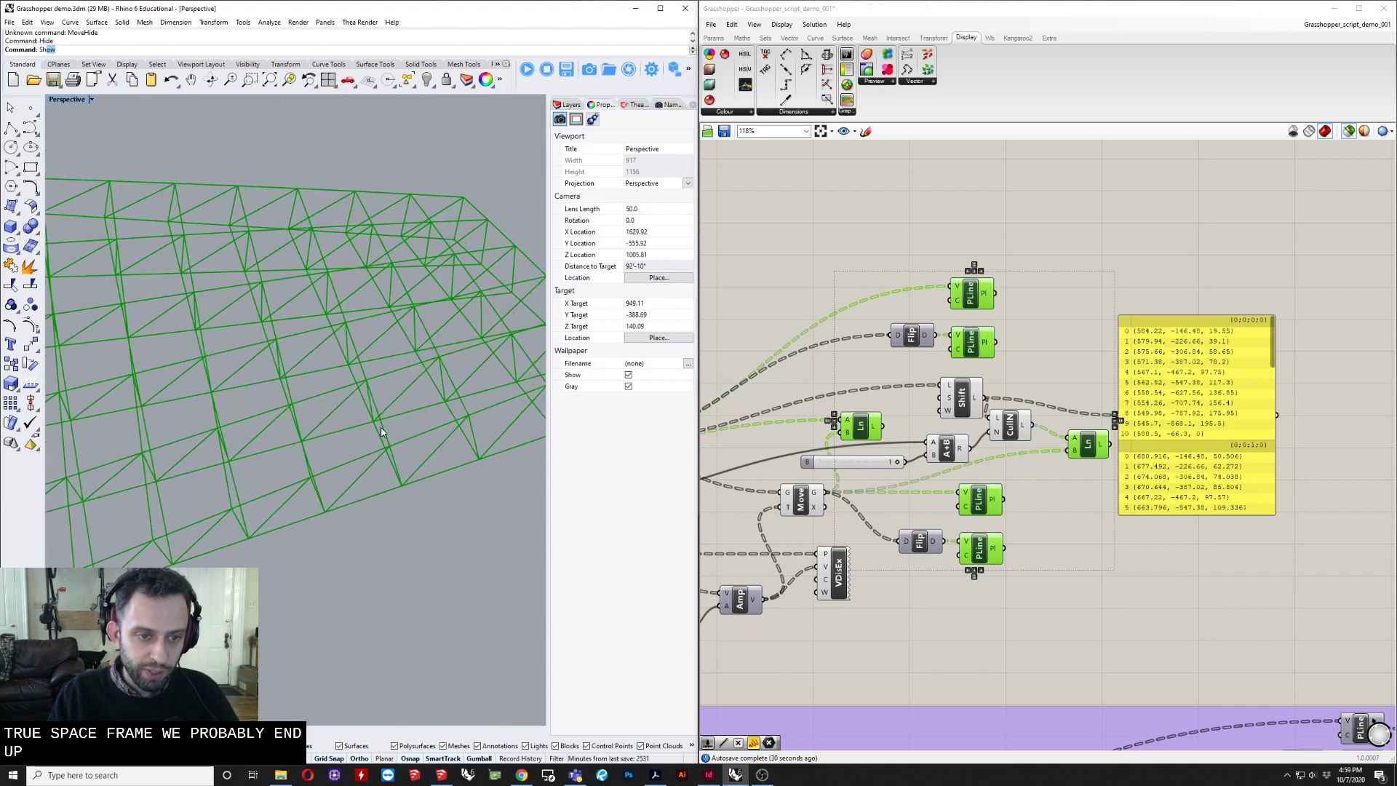
right_drag(189, 328, 321, 465)
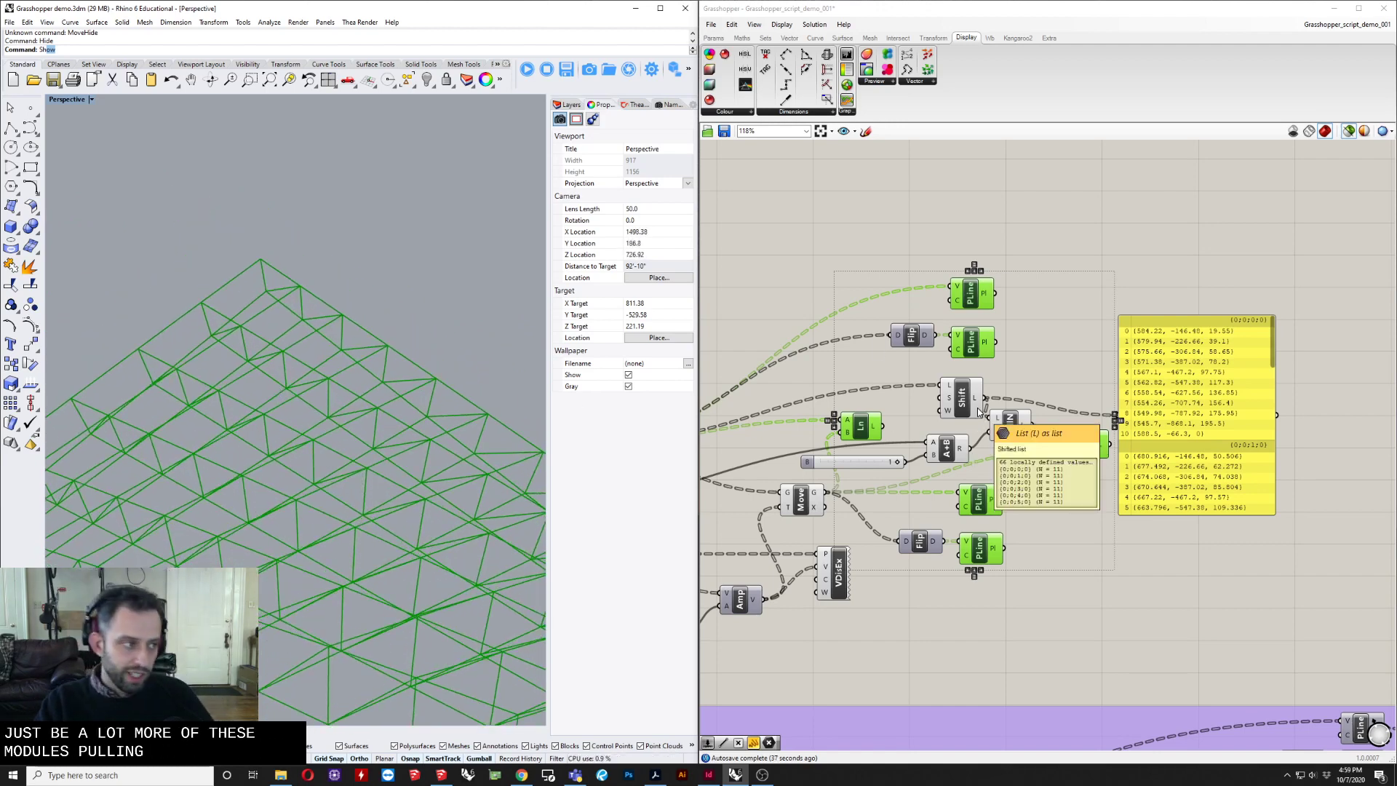
right_drag(1001, 467, 952, 433)
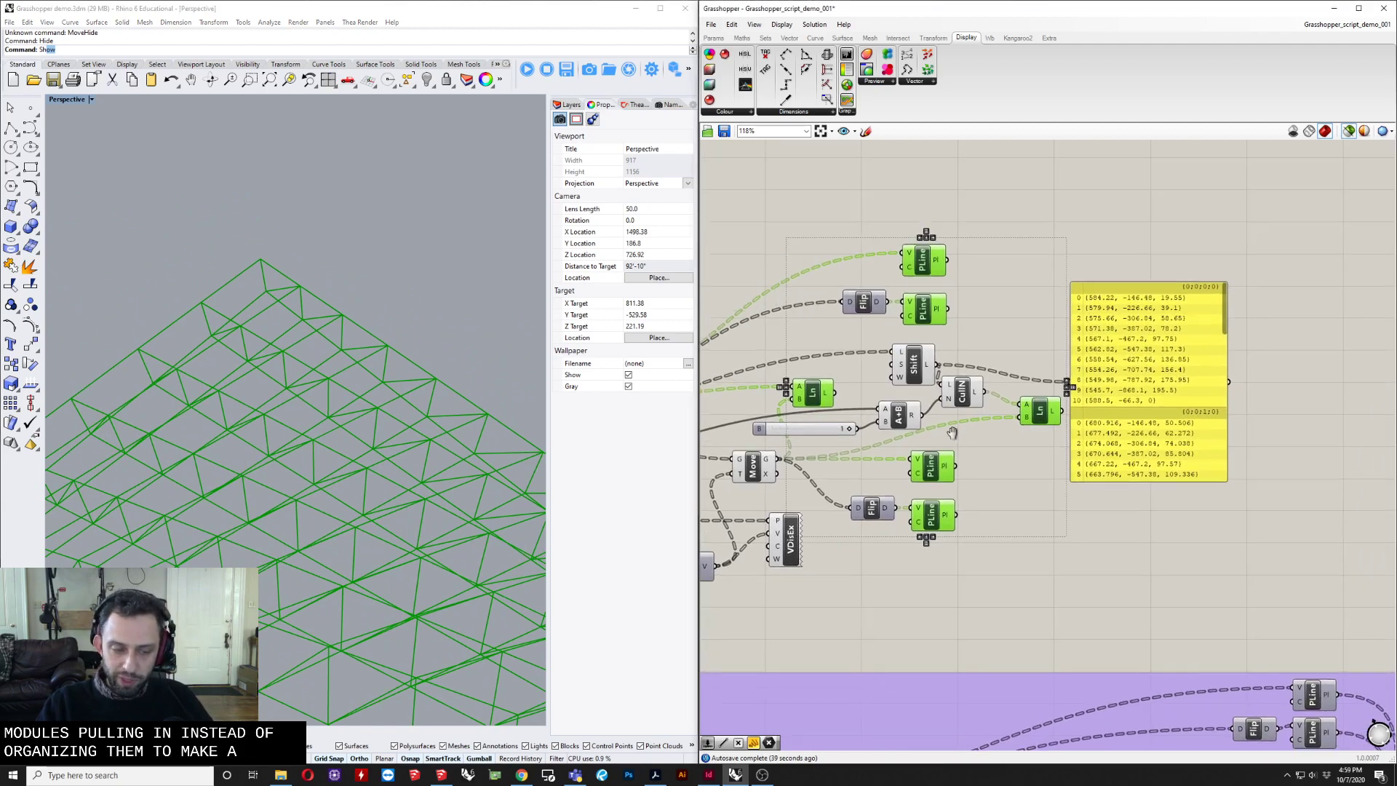
right_drag(749, 506, 781, 503)
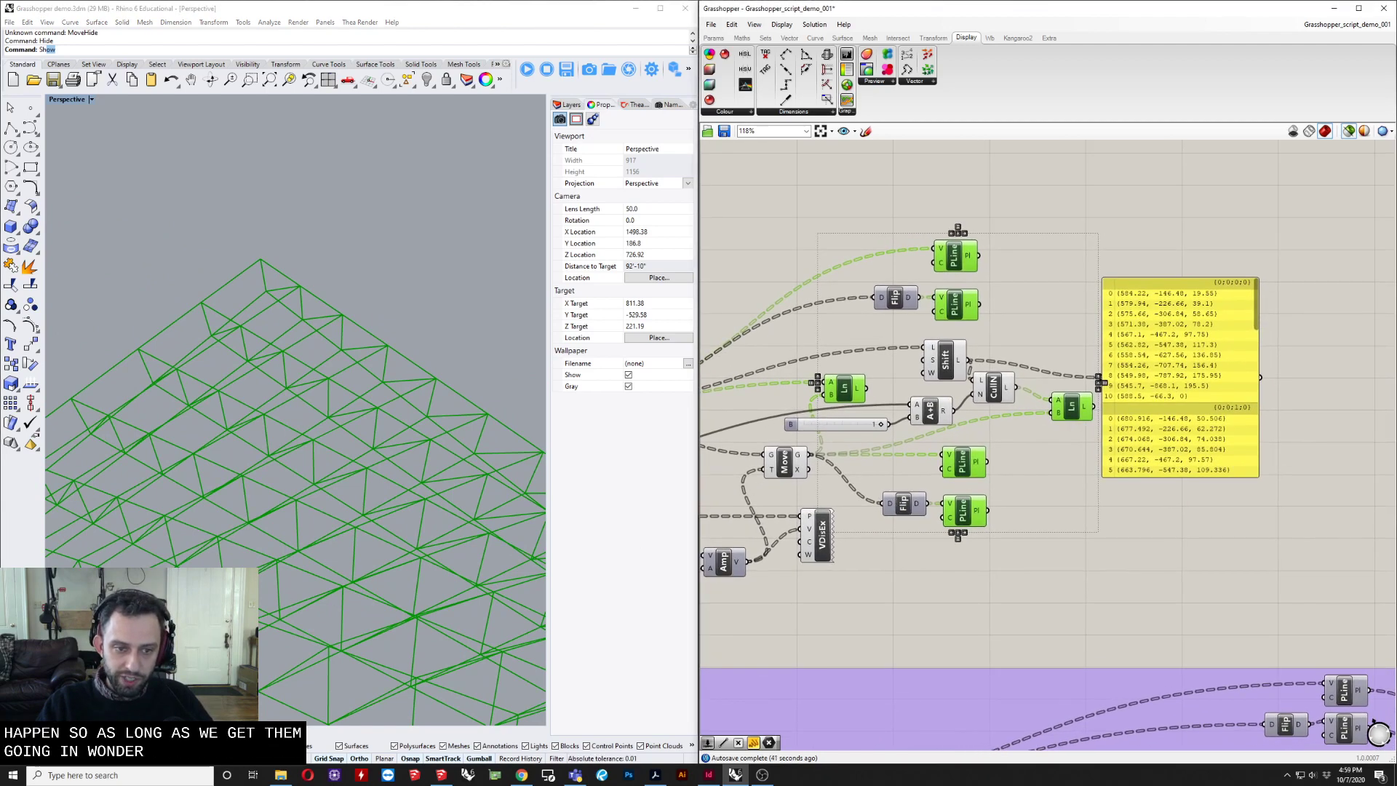
right_drag(313, 465, 451, 486)
scroll(276, 449, down, 2)
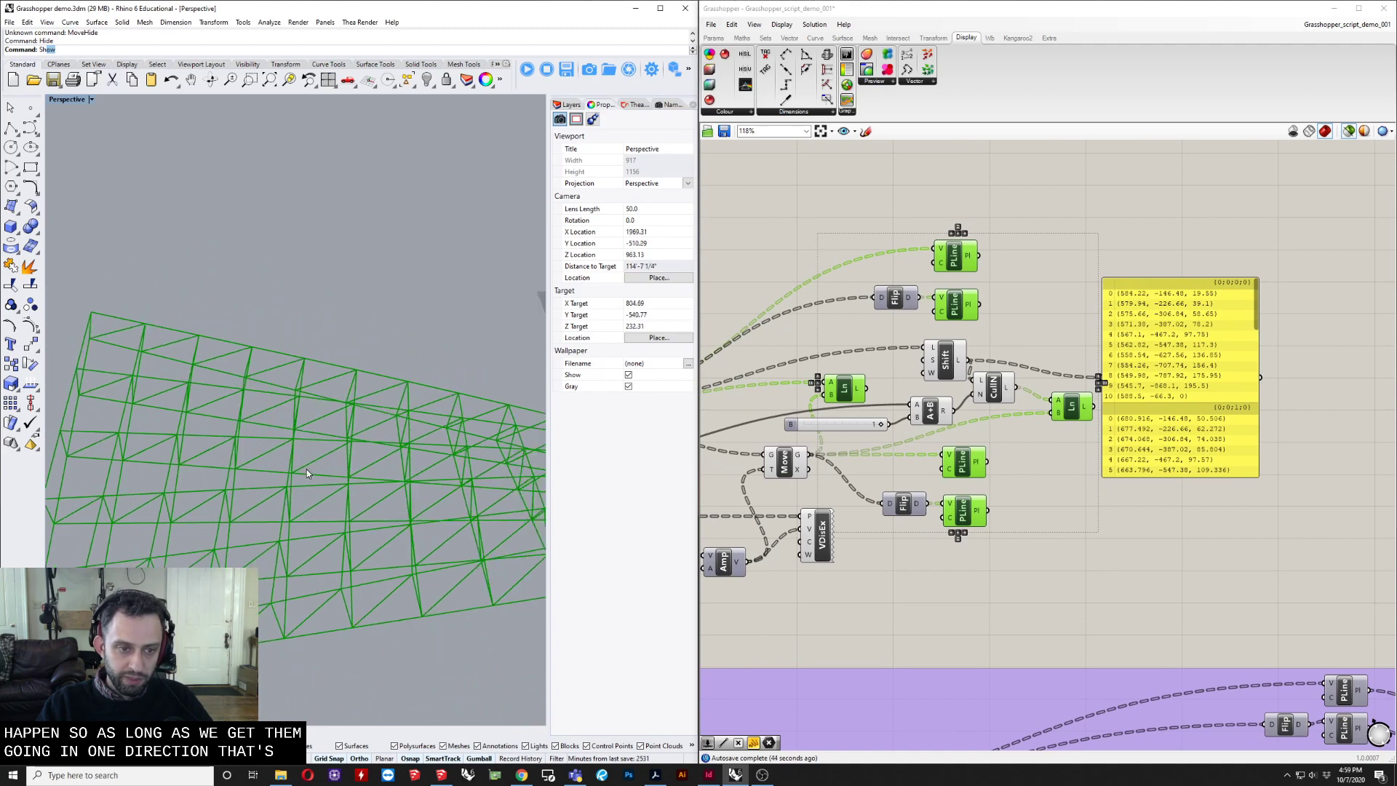
right_drag(307, 470, 341, 486)
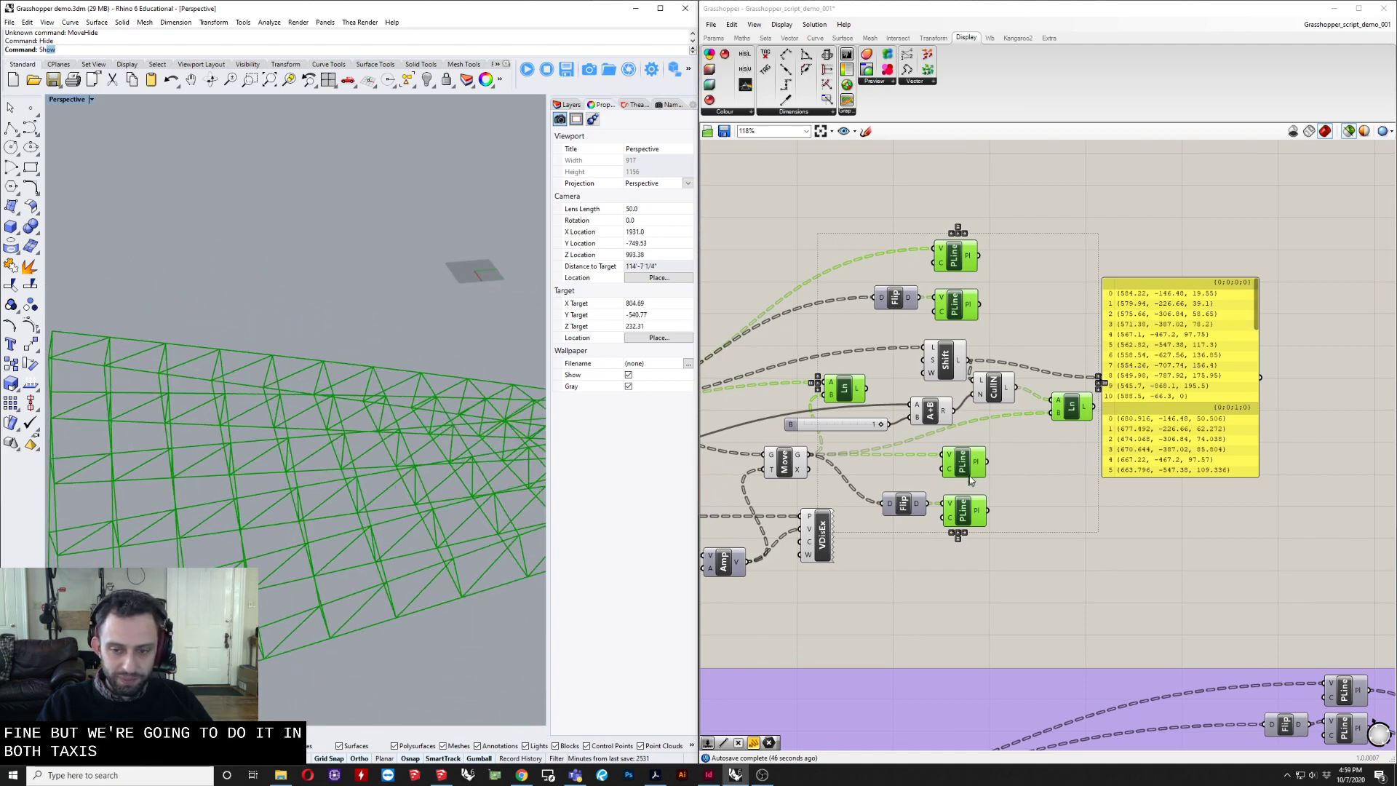
right_drag(971, 481, 994, 522)
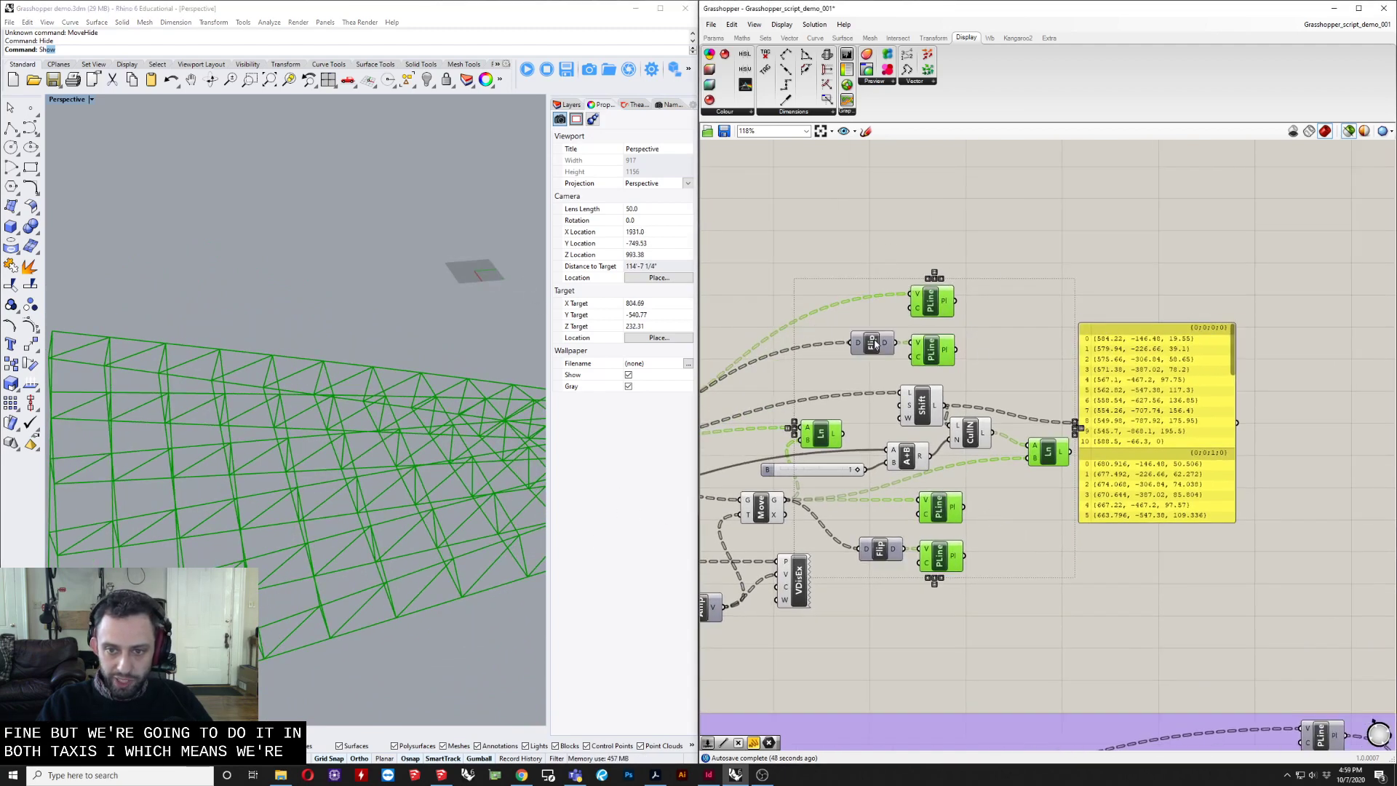
Move the Line component joining the base and offset points below the lower flipped PolyLine component.
right_drag(1004, 474, 987, 437)
click(968, 538)
right_drag(972, 526, 1045, 585)
drag(869, 454, 953, 626)
right_drag(887, 666, 1089, 585)
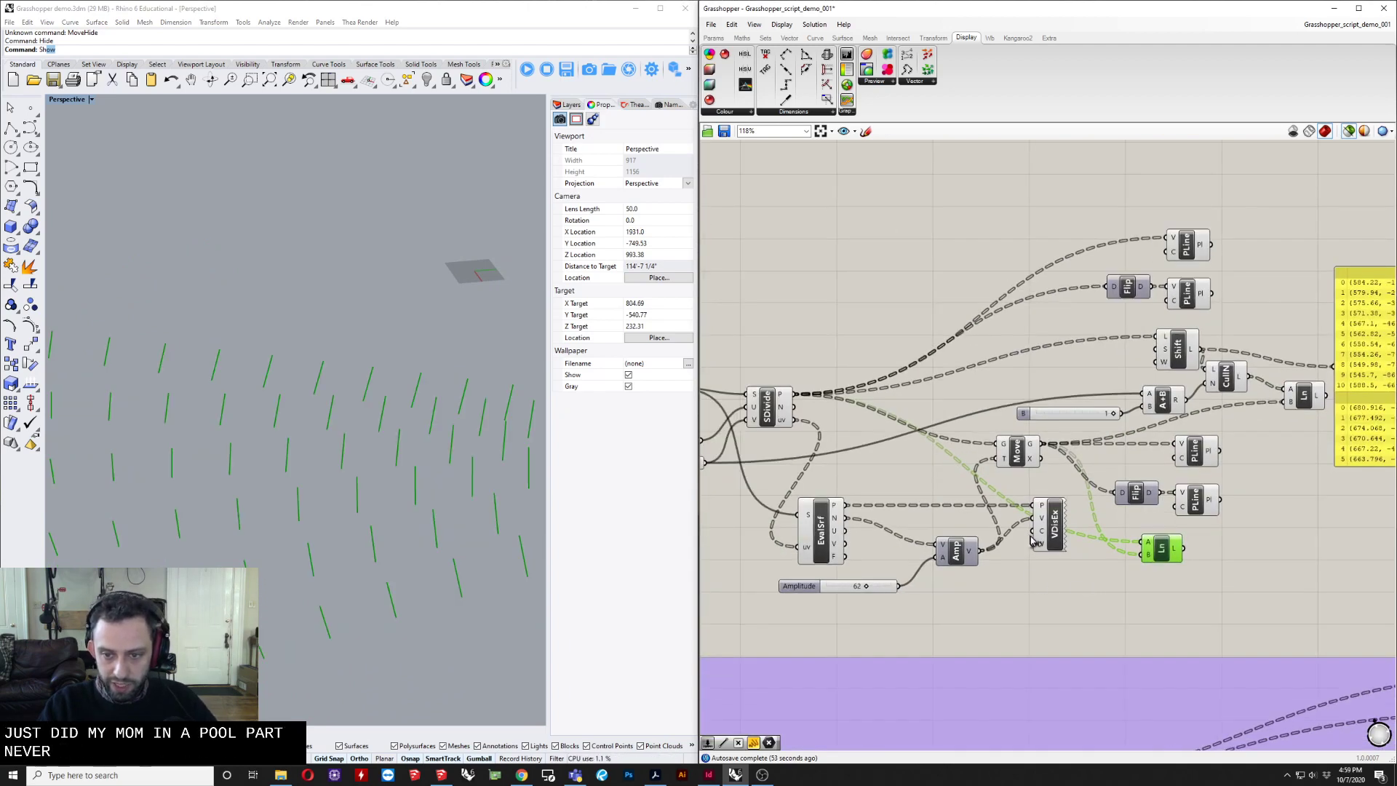
Delete the Vector Display Ex component that previews the normals.
drag(1042, 537, 1036, 576)
right_drag(1091, 609, 924, 691)
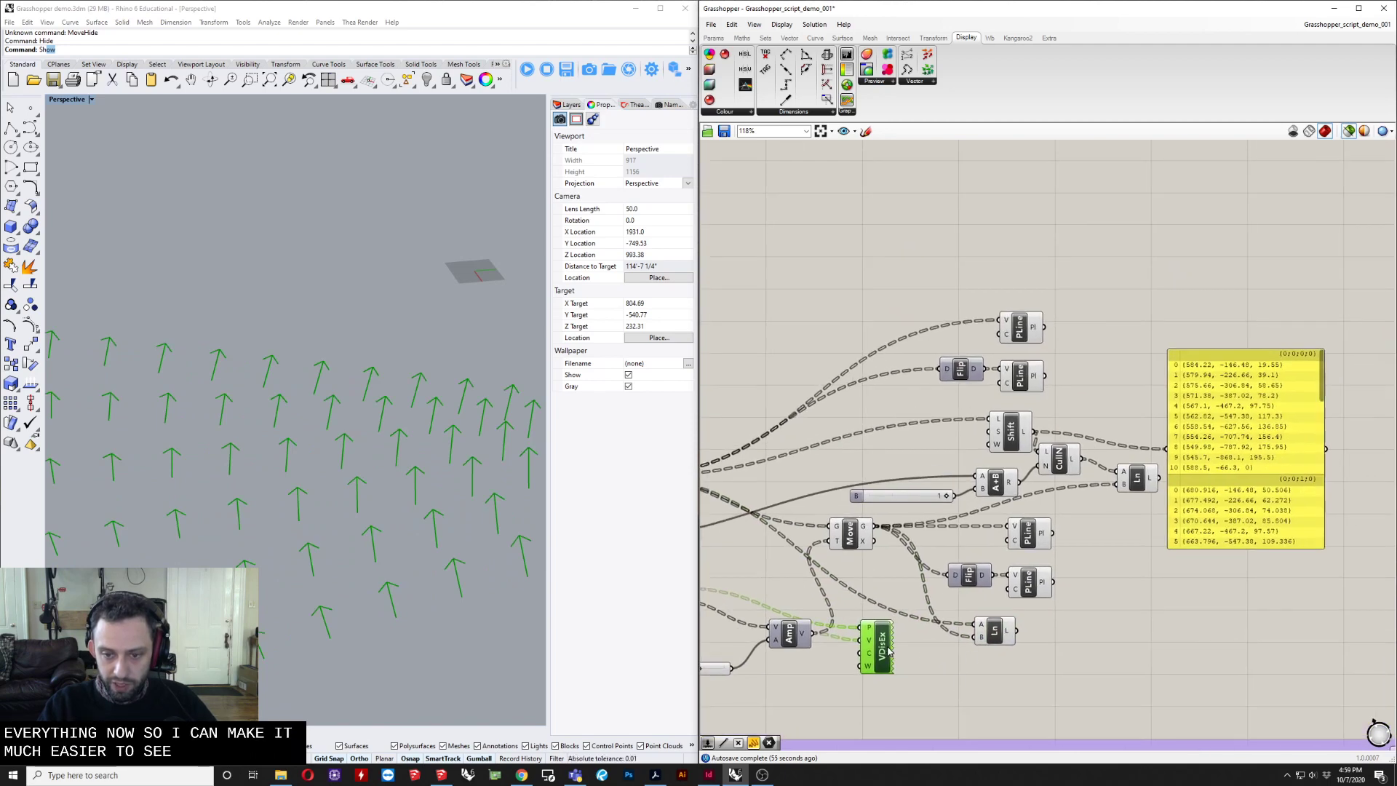
drag(888, 650, 894, 646)
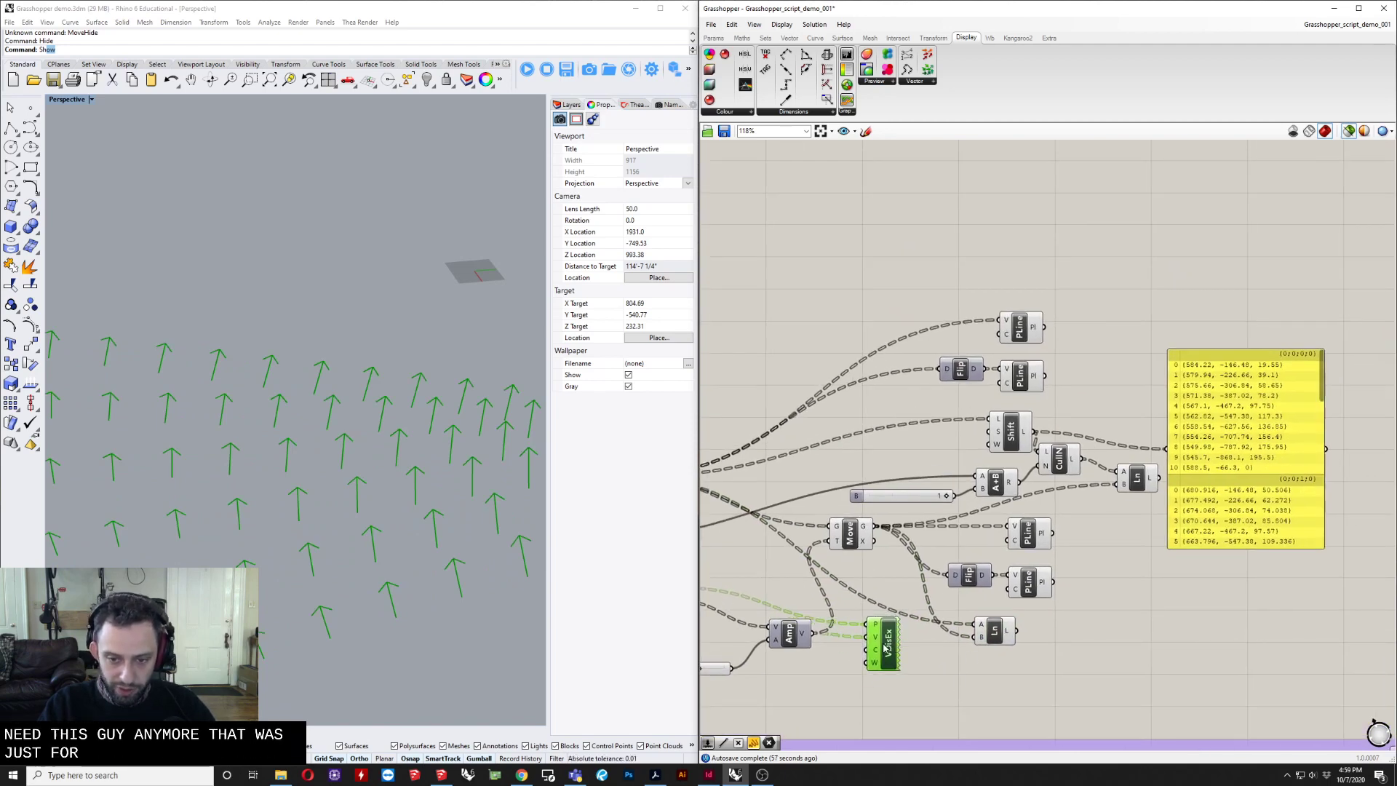
right_drag(890, 643, 1163, 620)
key(Delete)
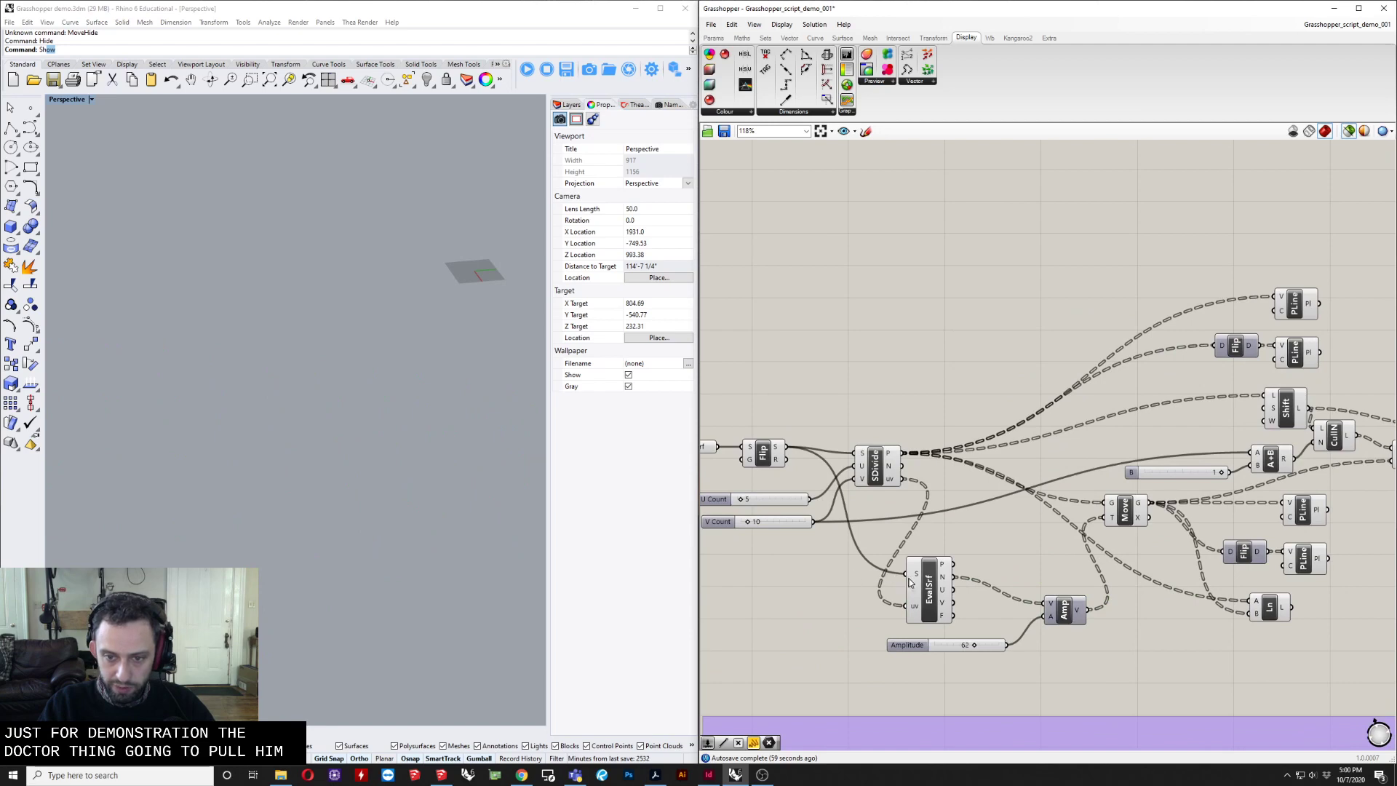
Move Evaluate Surface next to Divide Surface, Amplitude closer beside it, and the Amplitude slider below the V Count slider.
drag(934, 590, 947, 513)
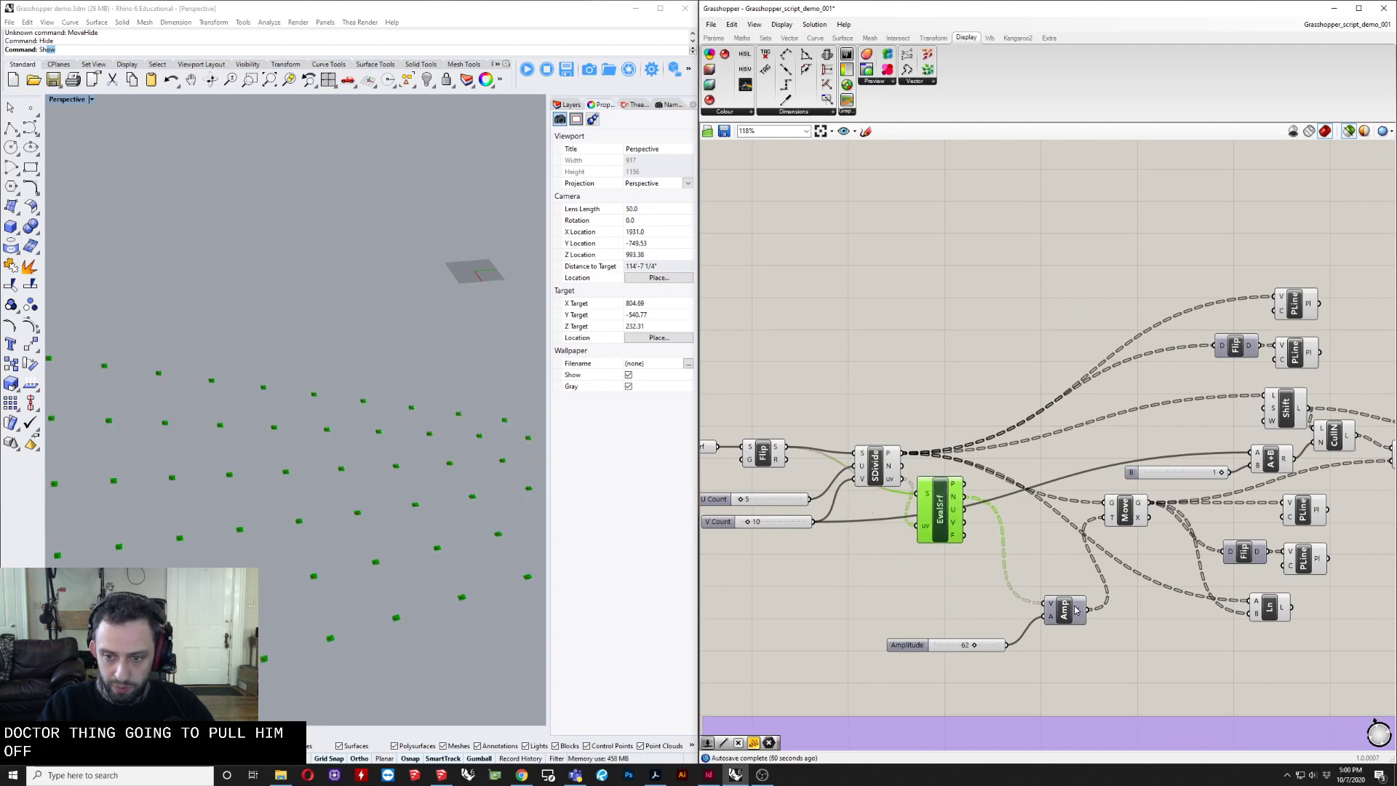
drag(1076, 610, 1008, 548)
drag(986, 648, 803, 575)
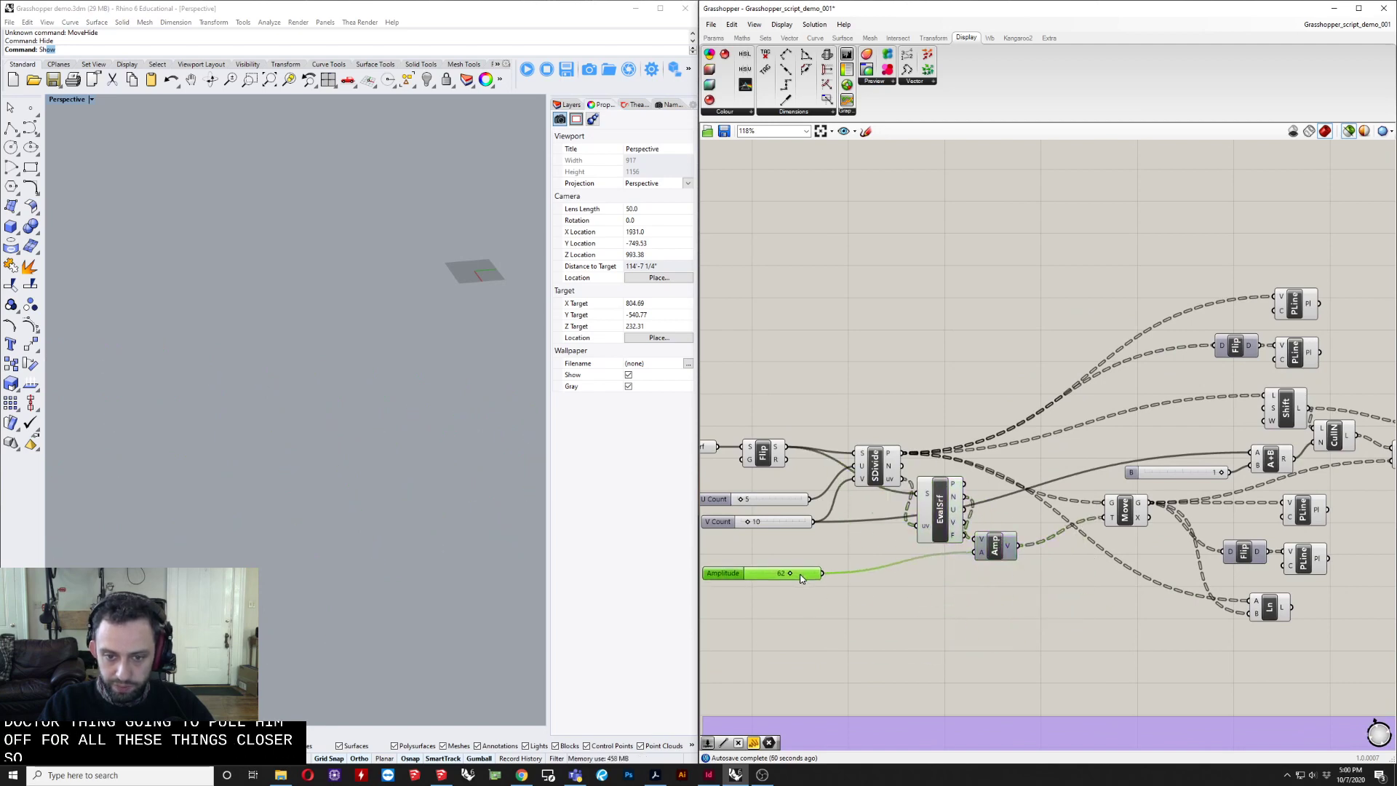
right_drag(924, 593, 998, 649)
right_drag(839, 588, 905, 602)
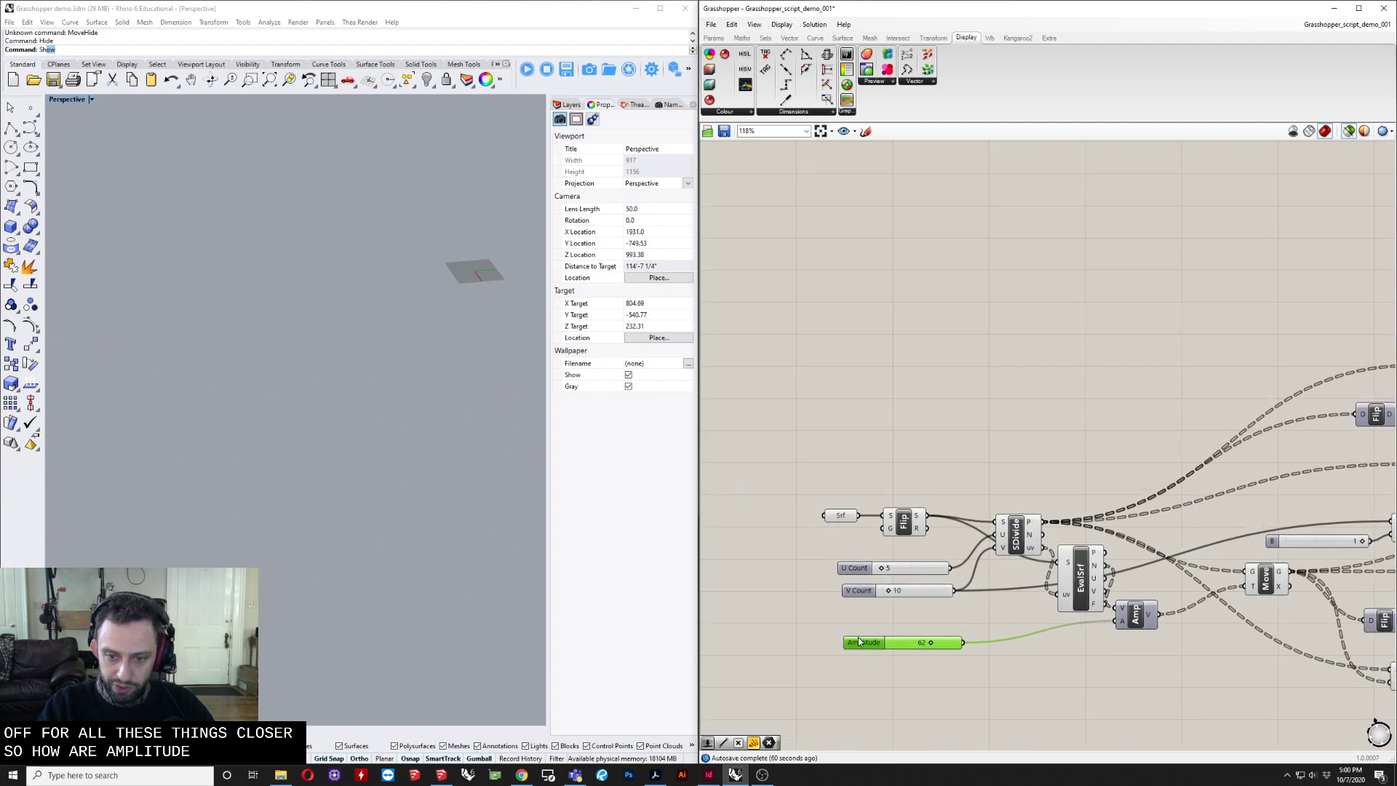
Left-align the U Count, V Count and Amplitude sliders and space them evenly in a vertical stack.
drag(867, 550, 830, 632)
scroll(841, 618, up, 3)
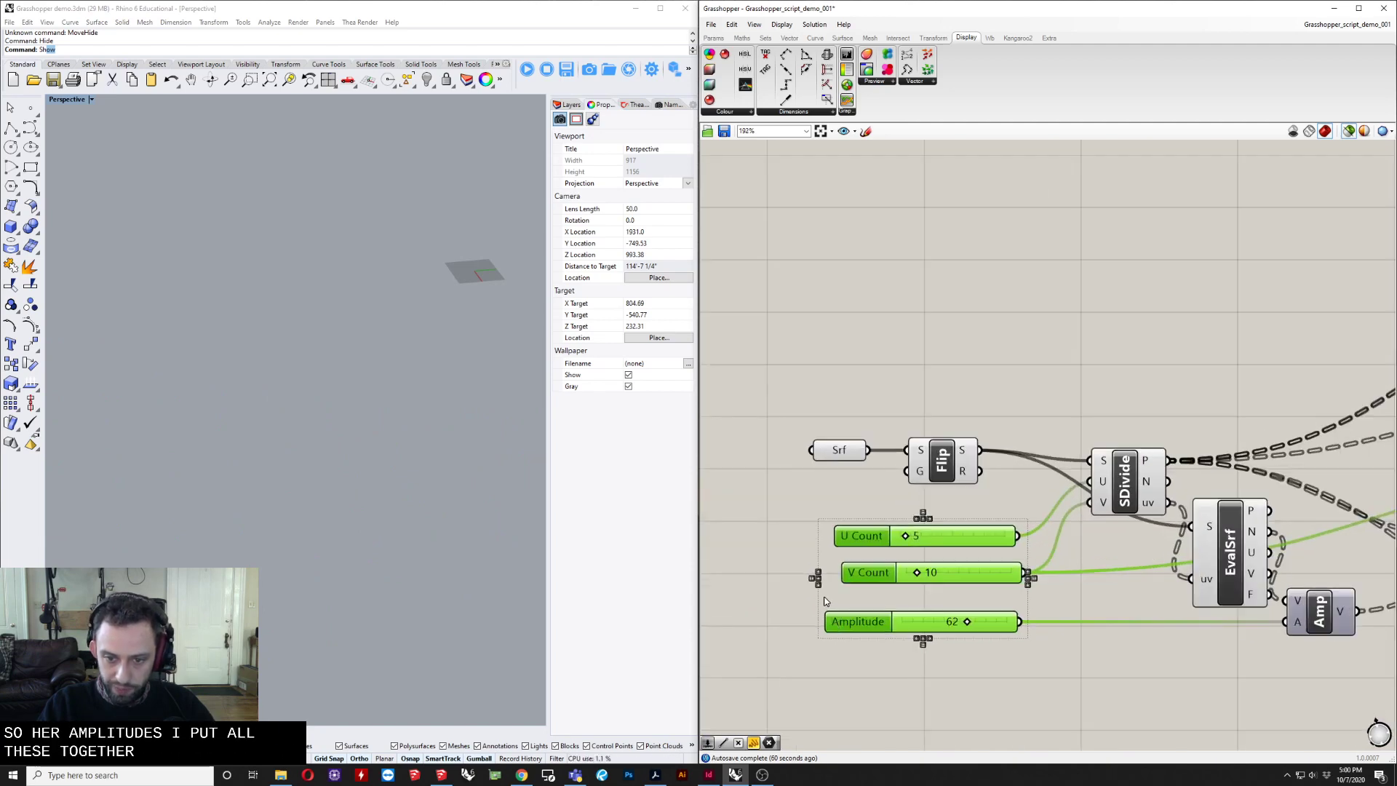
click(918, 640)
click(921, 645)
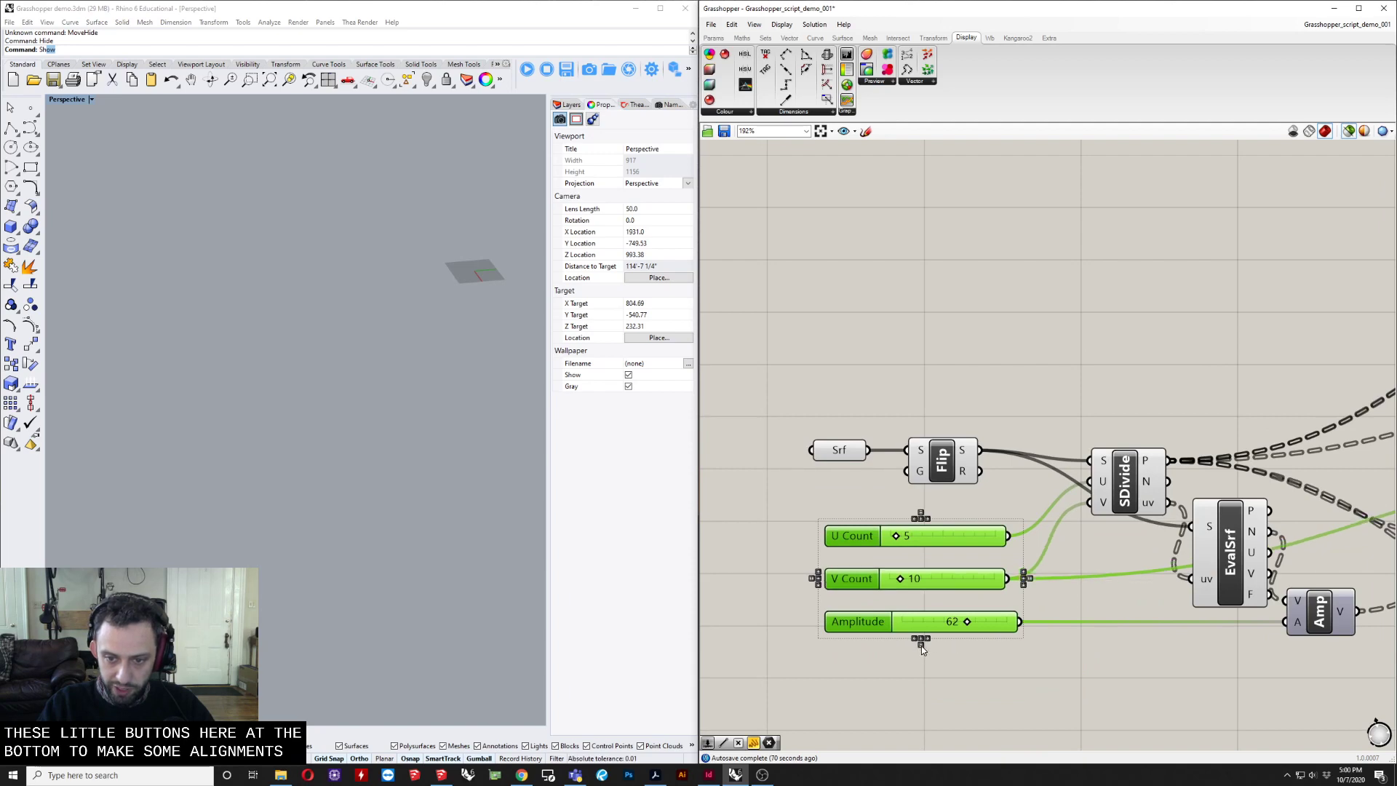
right_drag(1165, 672, 976, 696)
click(976, 696)
right_drag(1019, 589, 837, 590)
right_drag(998, 637, 934, 637)
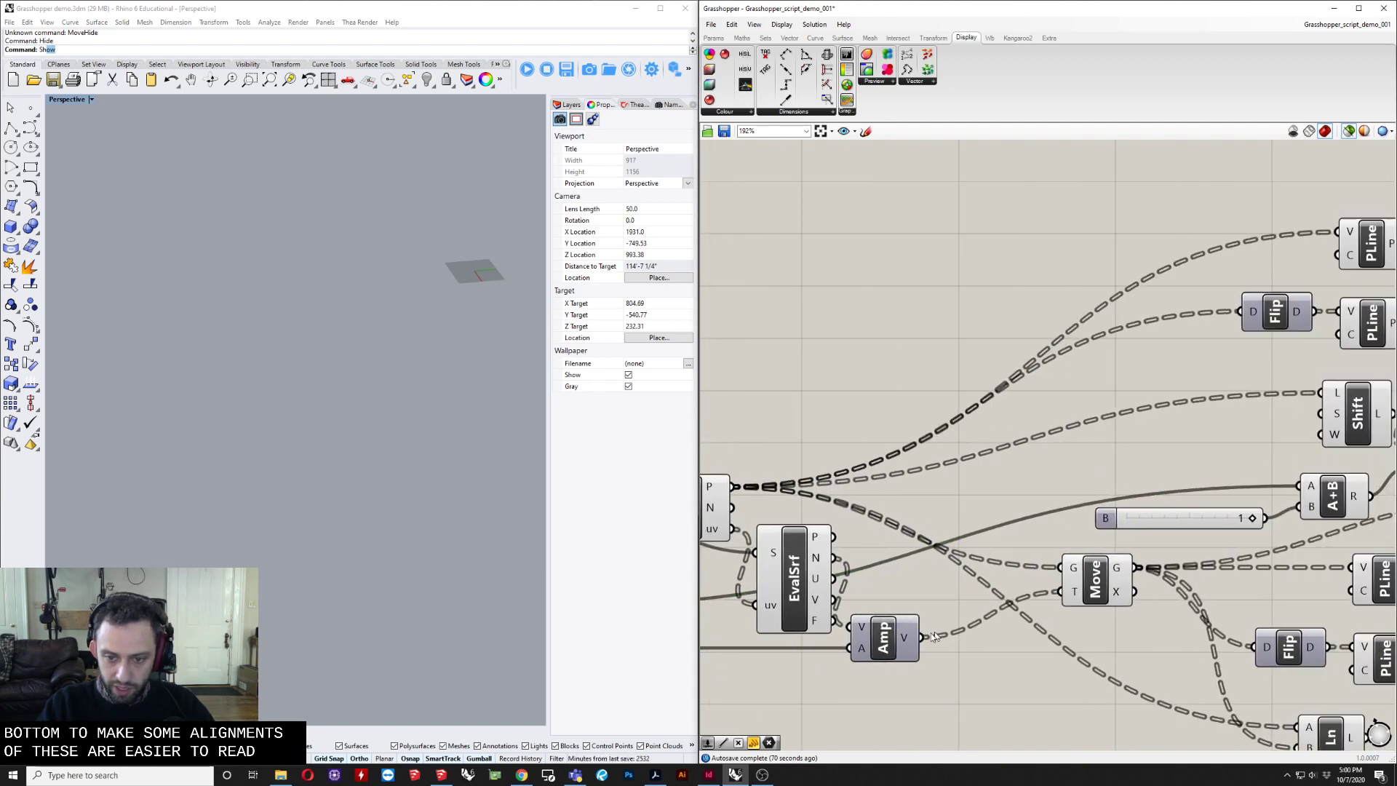
right_drag(852, 651, 1201, 634)
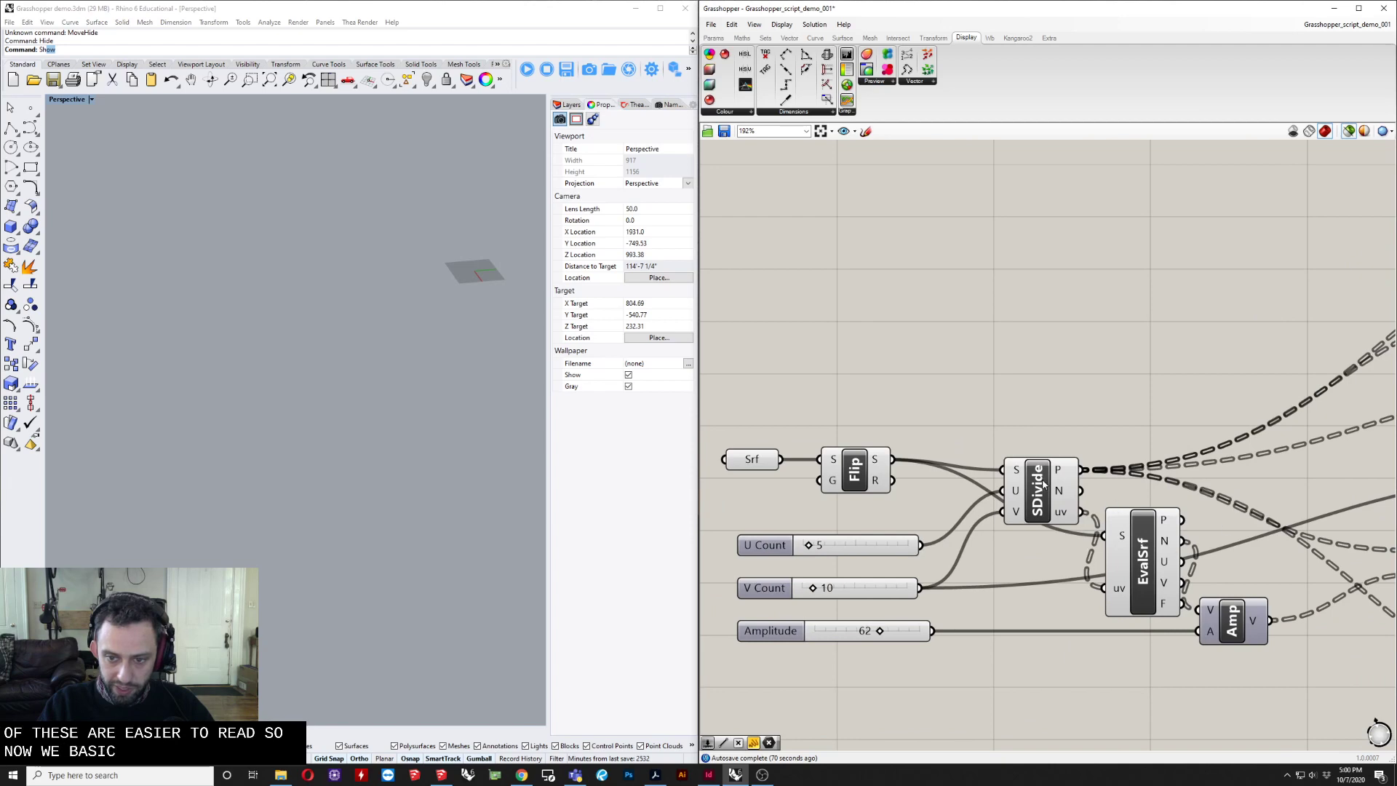
Preview the Divide Surface and Evaluate Surface points, test a V Count of 20, and settle on a V Count of 8.
click(1043, 484)
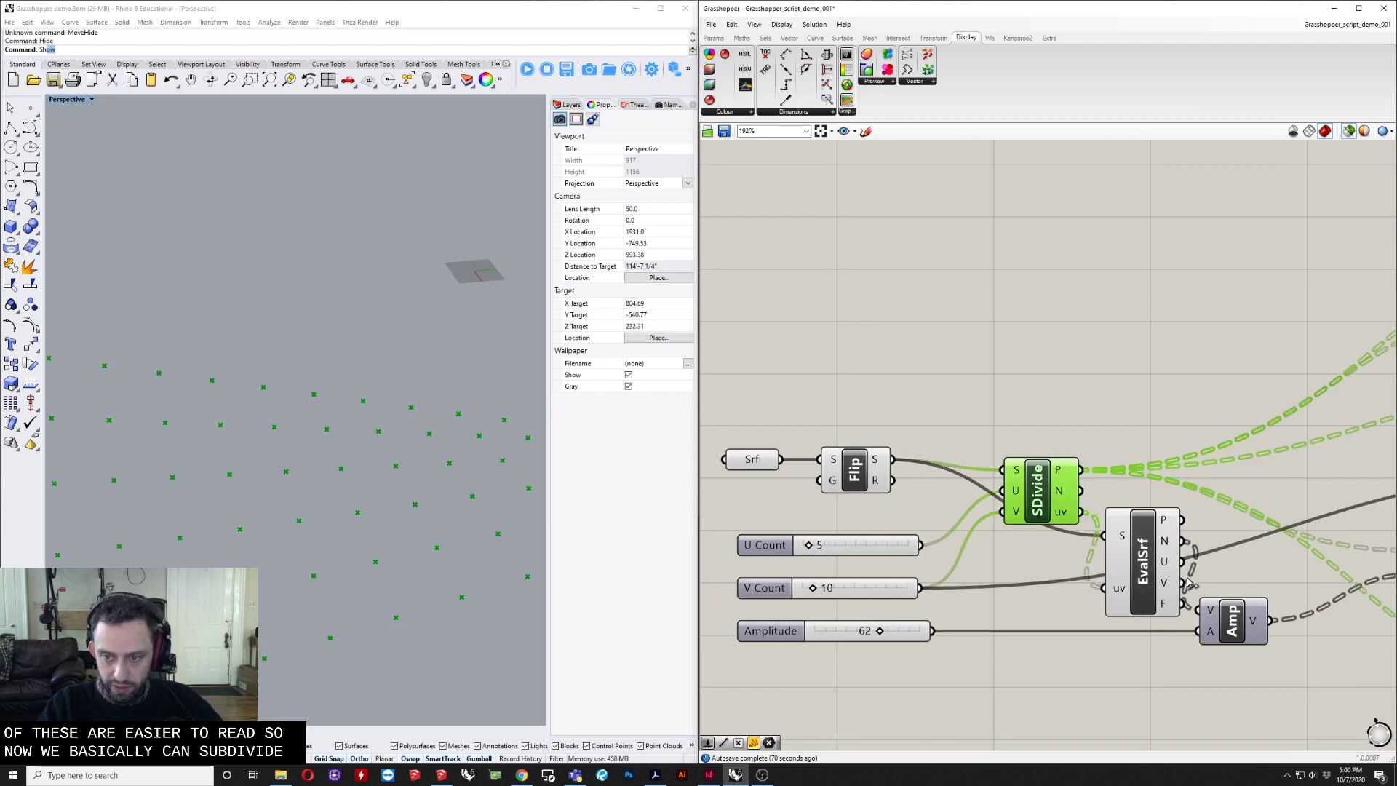
shift+click(1147, 571)
drag(813, 591, 828, 590)
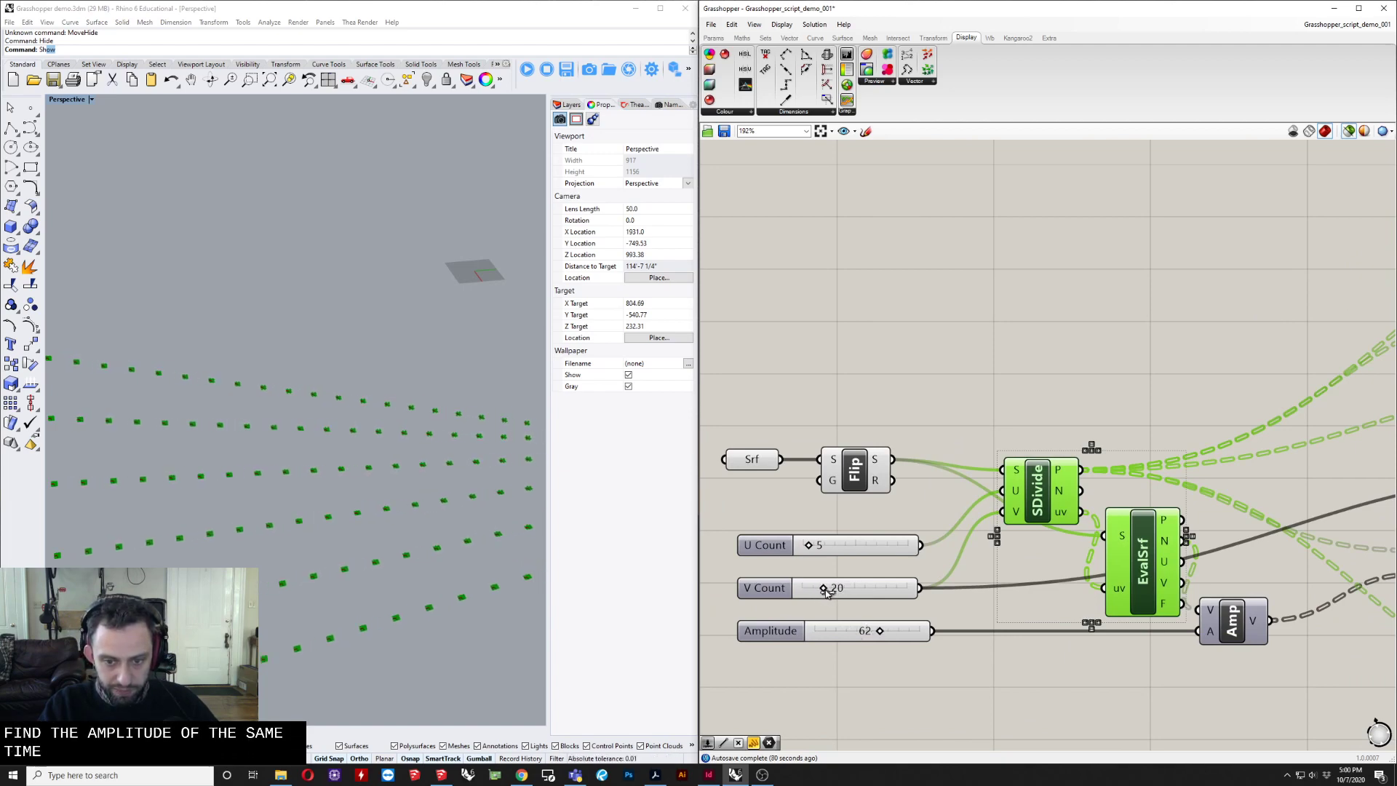
drag(830, 592, 816, 589)
click(861, 592)
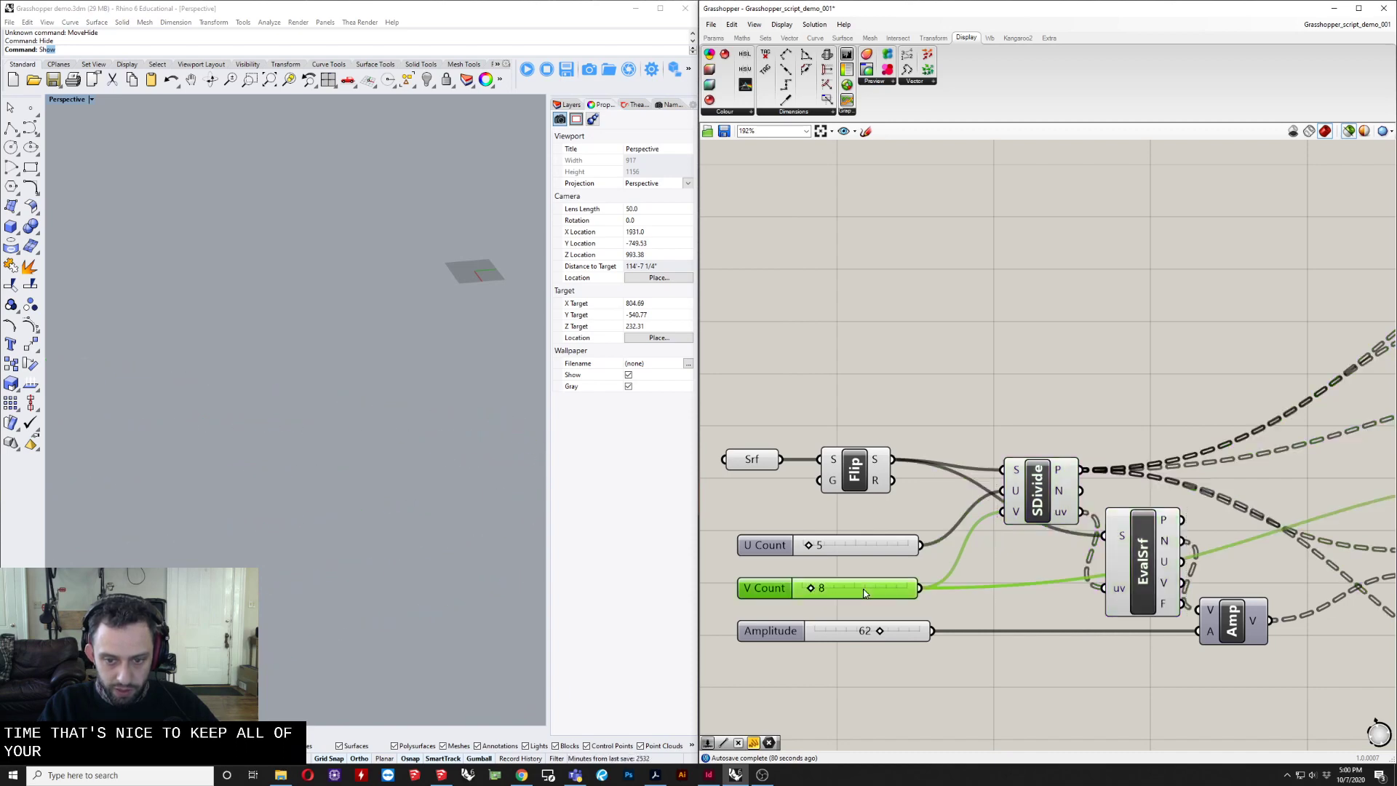
Open the component search on the empty canvas above the Move component.
scroll(1041, 626, down, 3)
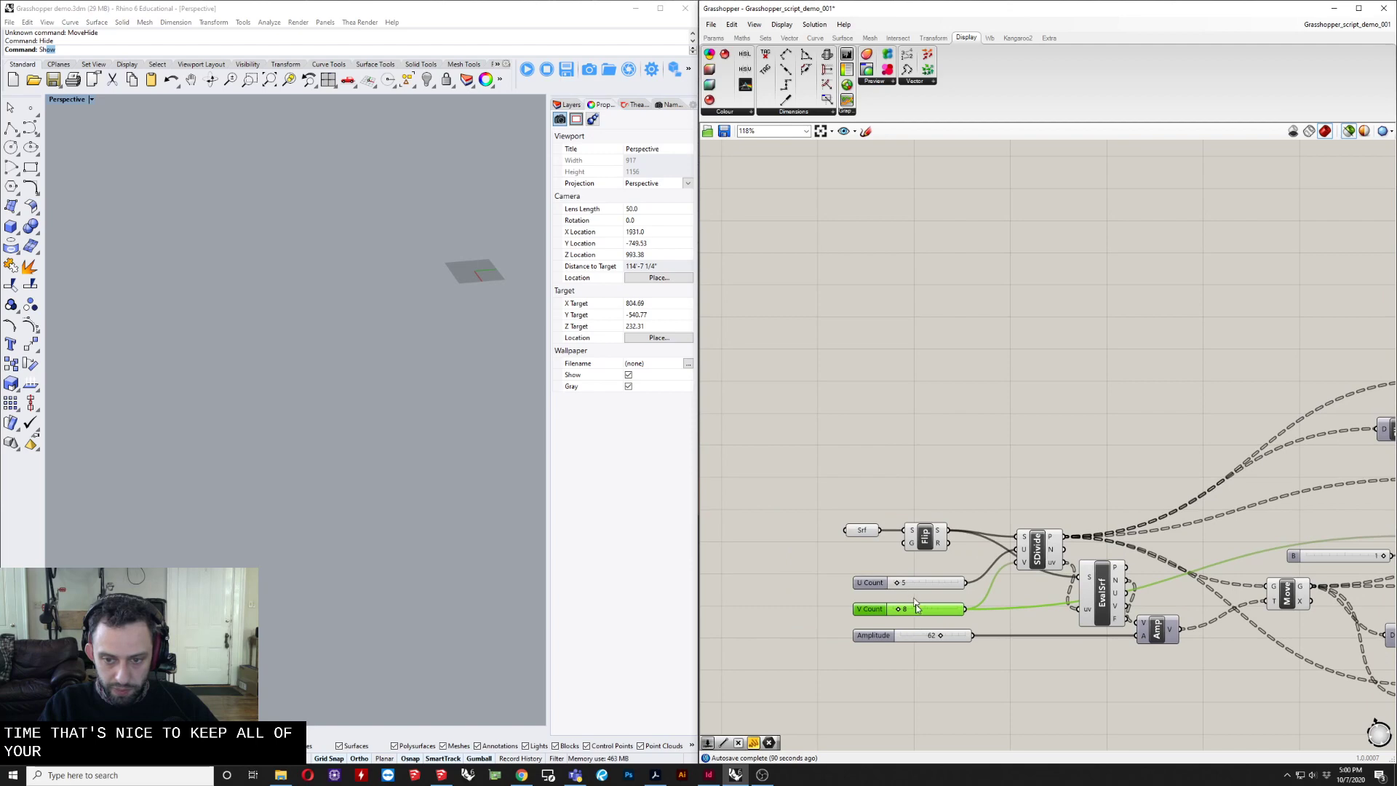
right_drag(1037, 692, 866, 627)
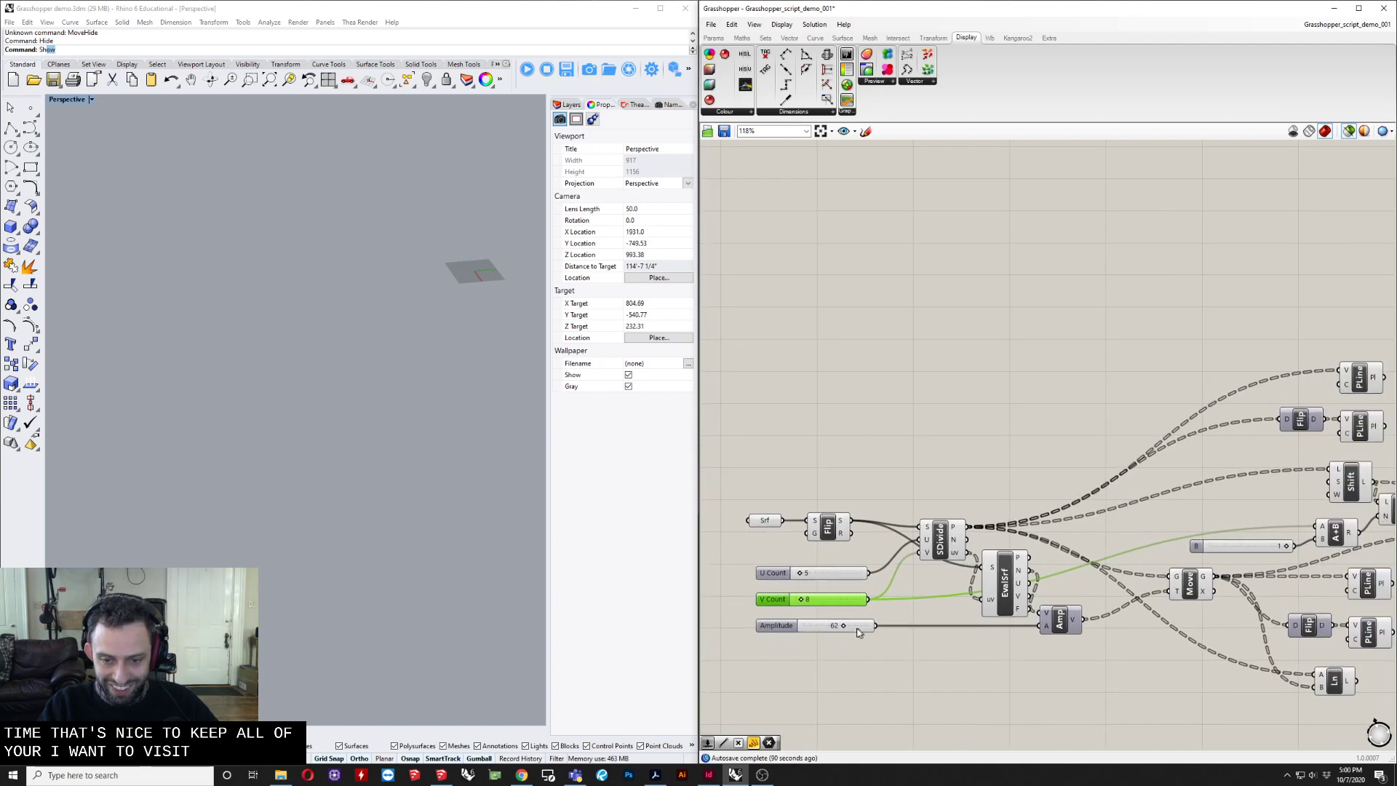
click(804, 628)
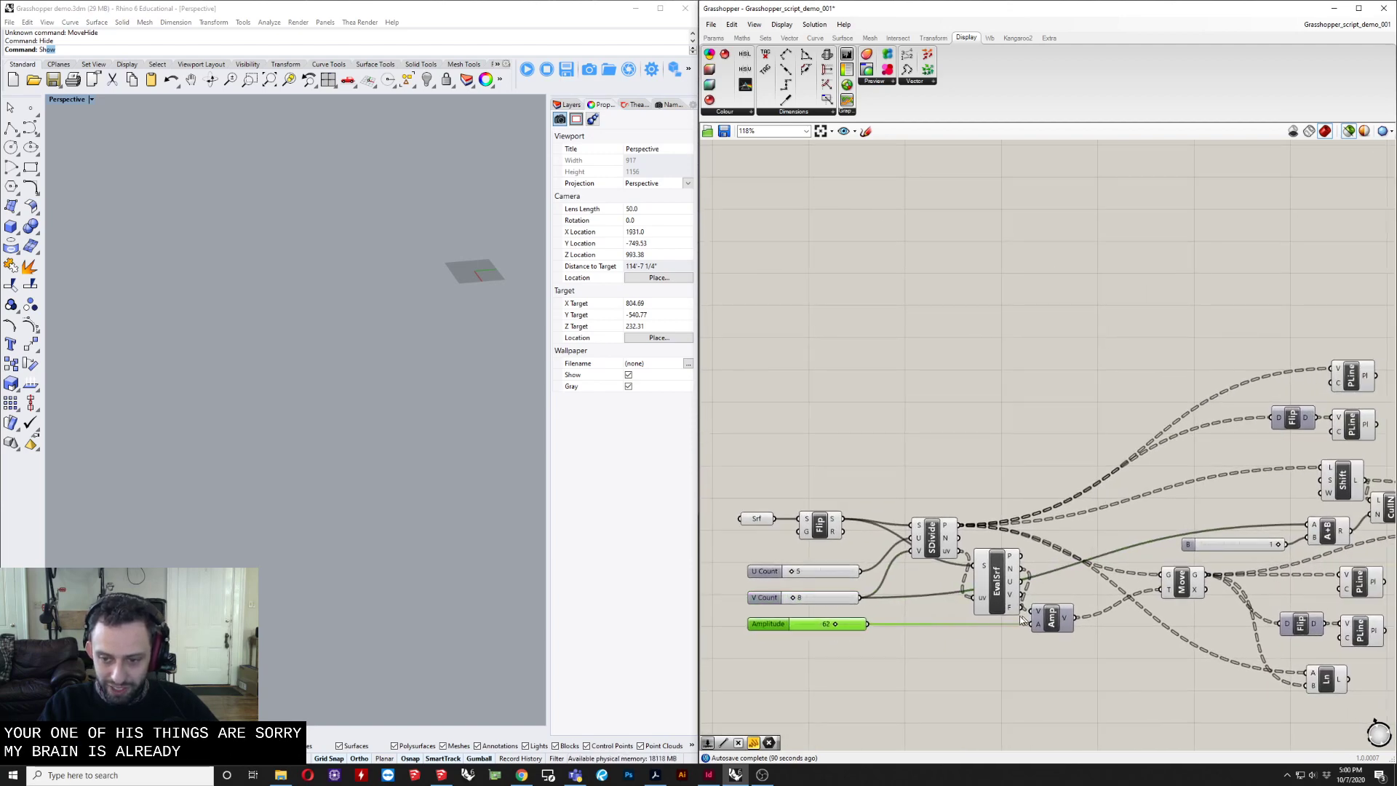
right_drag(1165, 557, 1024, 561)
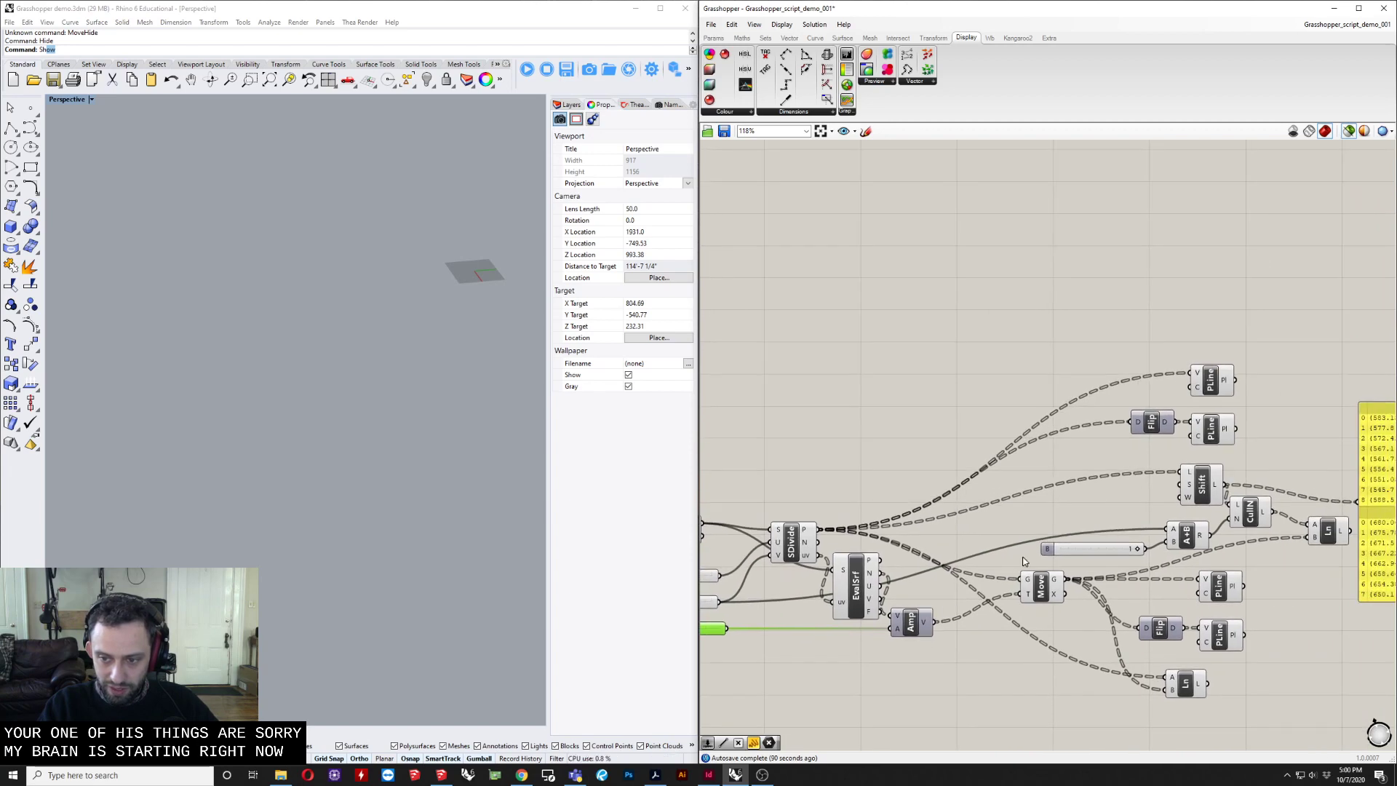
double_click(1035, 520)
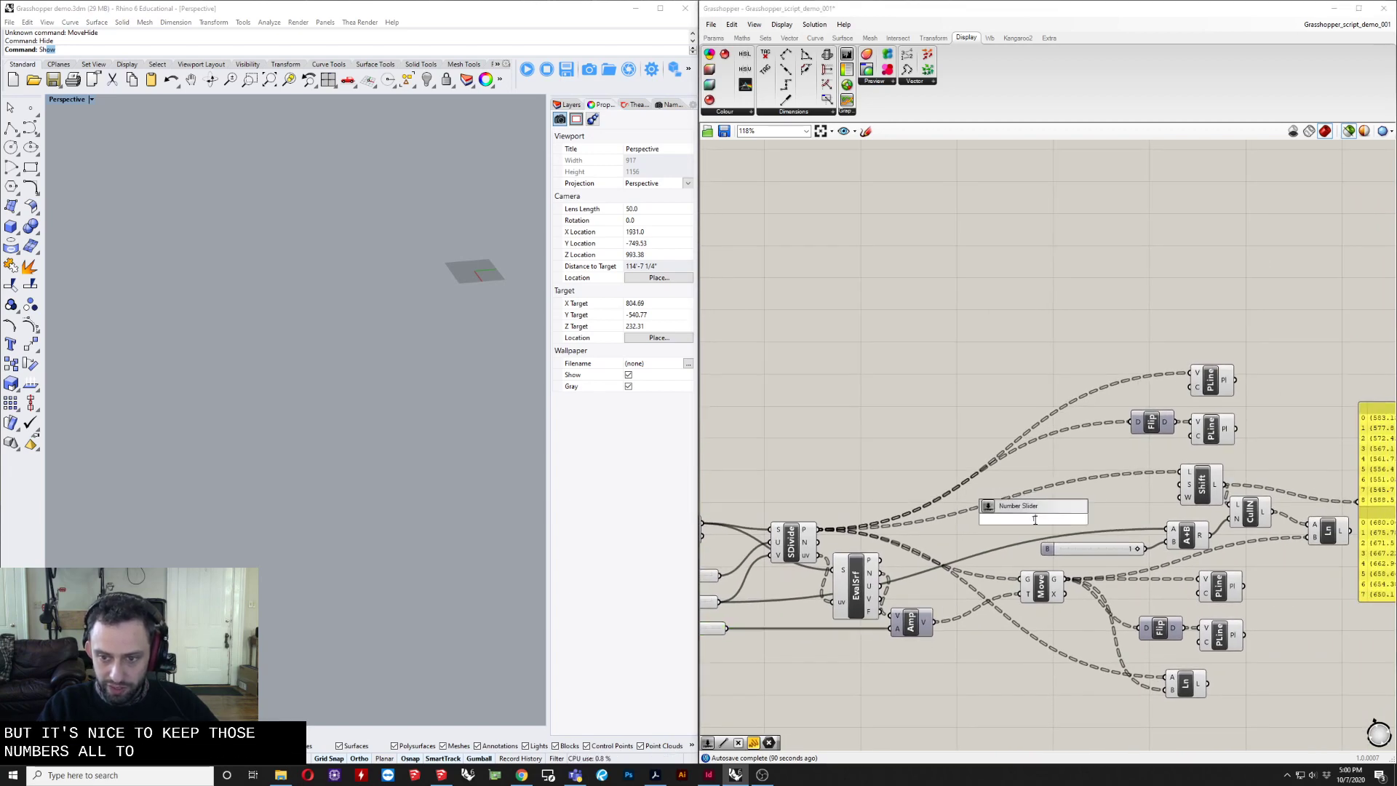
Move the upper two PLine components and their Flip clear of the Shift and Cull components, and delete the point-list panel.
key(Escape)
right_drag(1056, 509, 1017, 505)
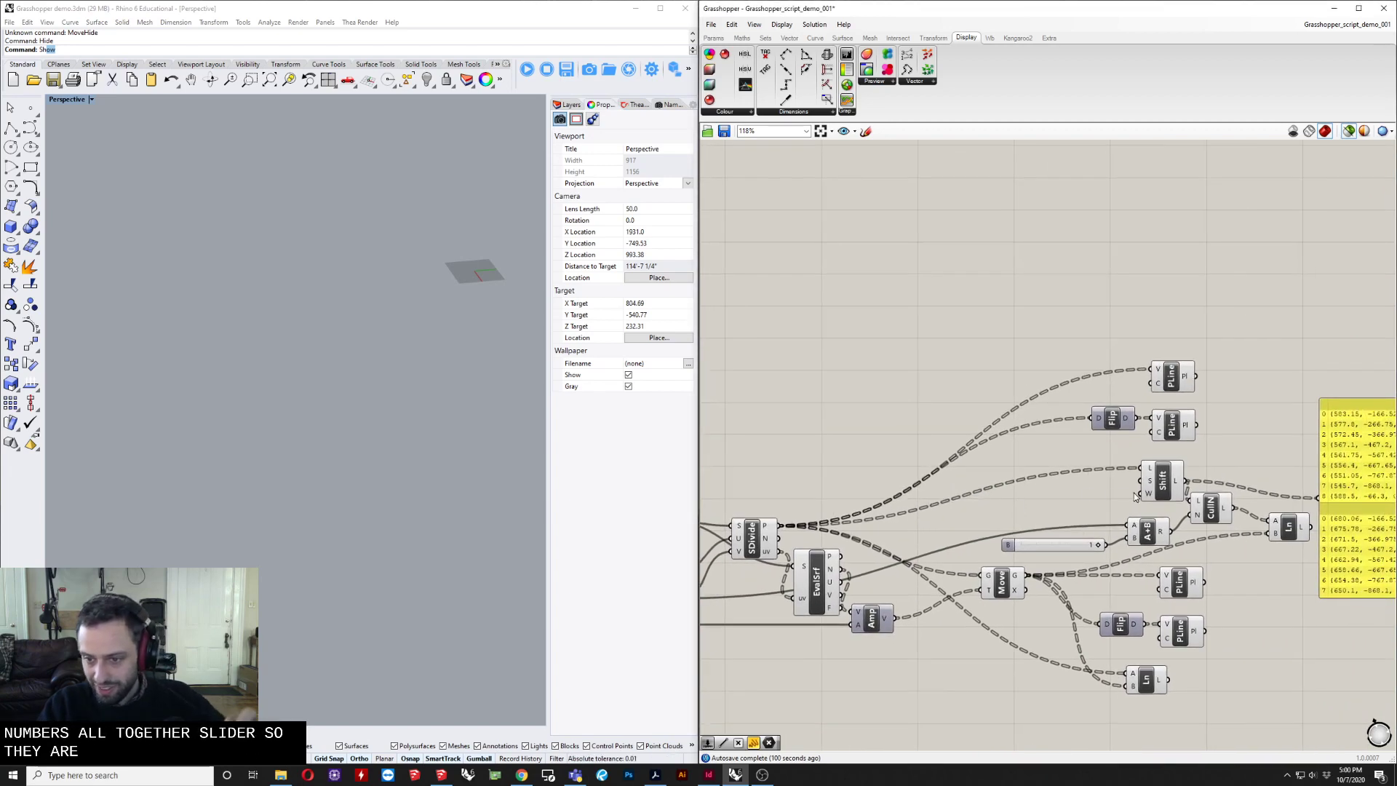
right_drag(1203, 464, 1066, 511)
right_drag(1076, 417, 1010, 429)
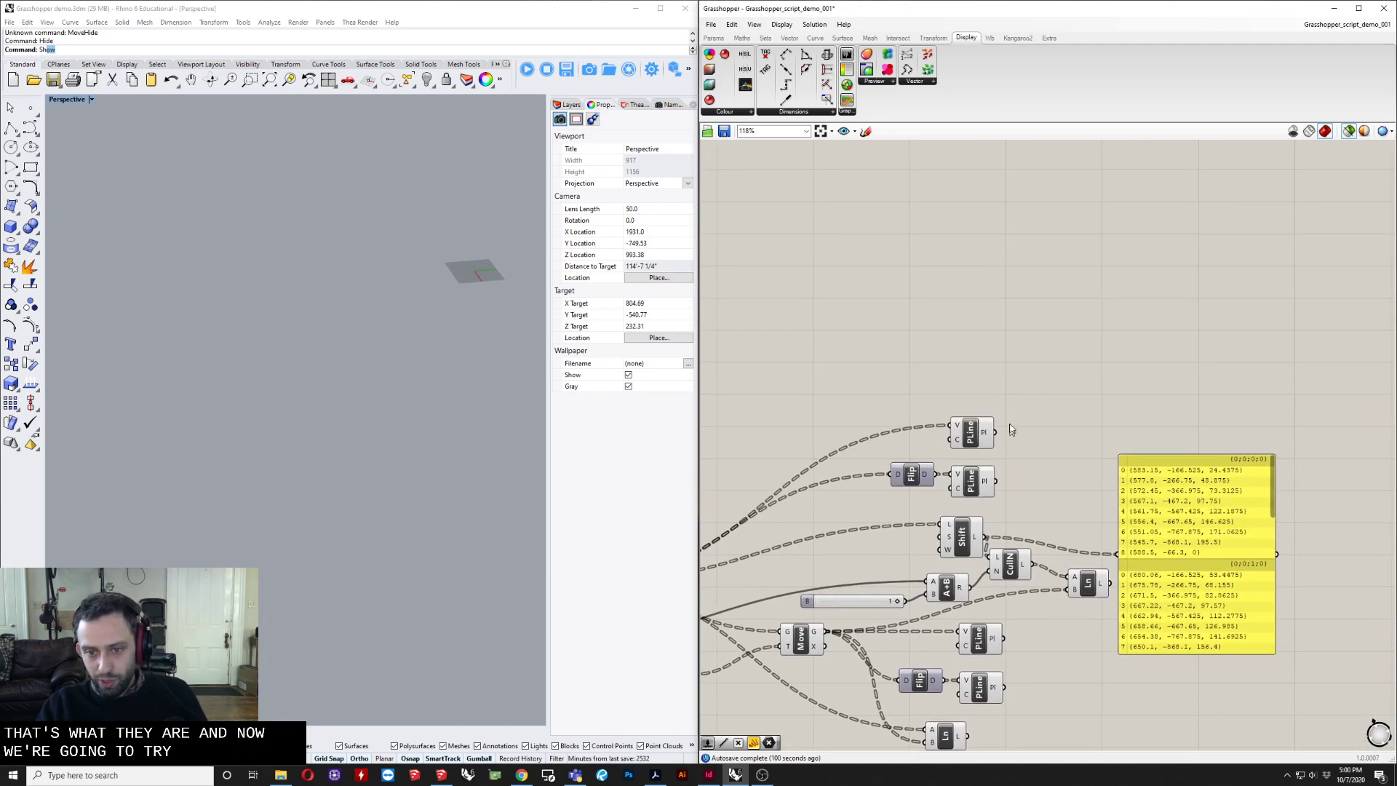
drag(894, 451, 1025, 351)
click(1203, 538)
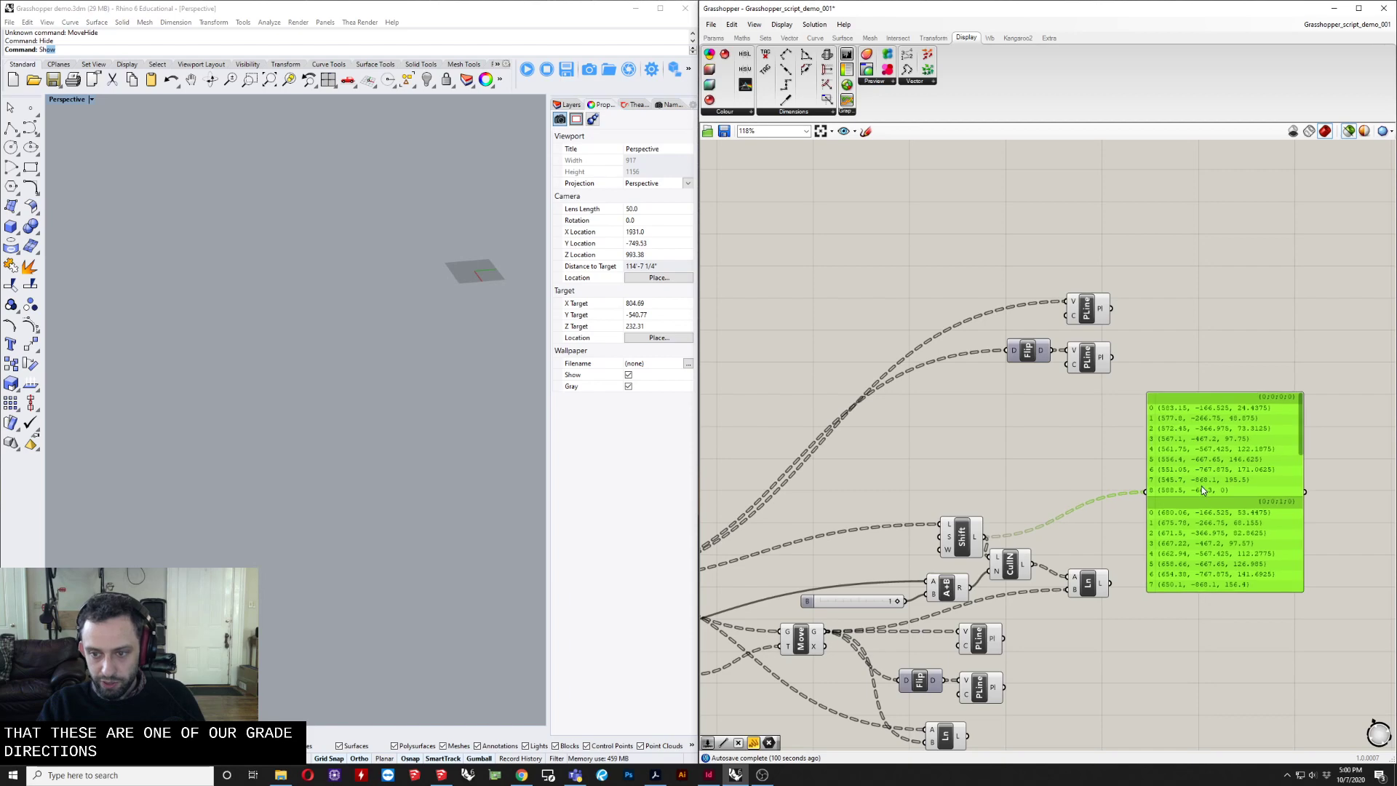
key(Delete)
Move the two PLine components and Flip fed by the Move component up to just below the upper PLine set.
right_drag(1029, 636, 1104, 465)
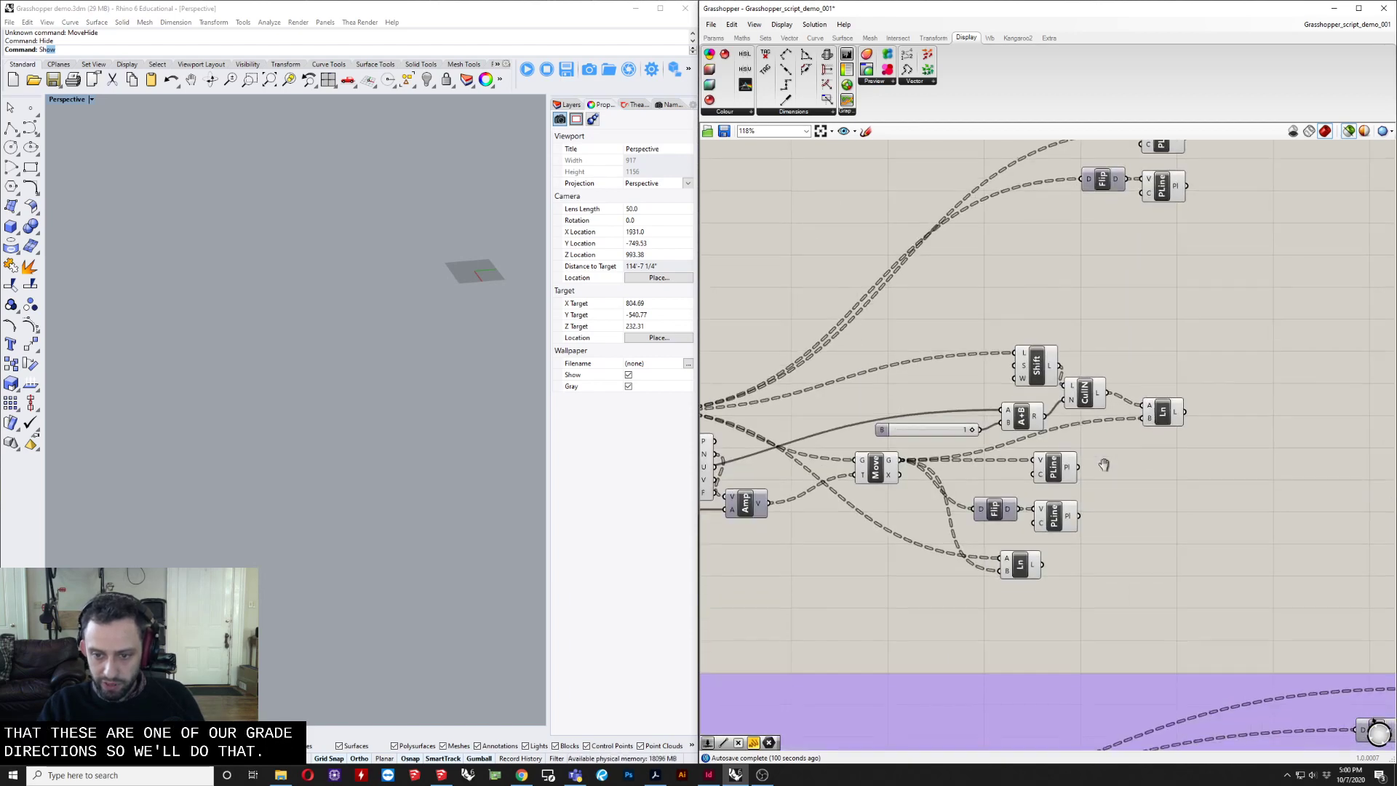
drag(1108, 443, 997, 537)
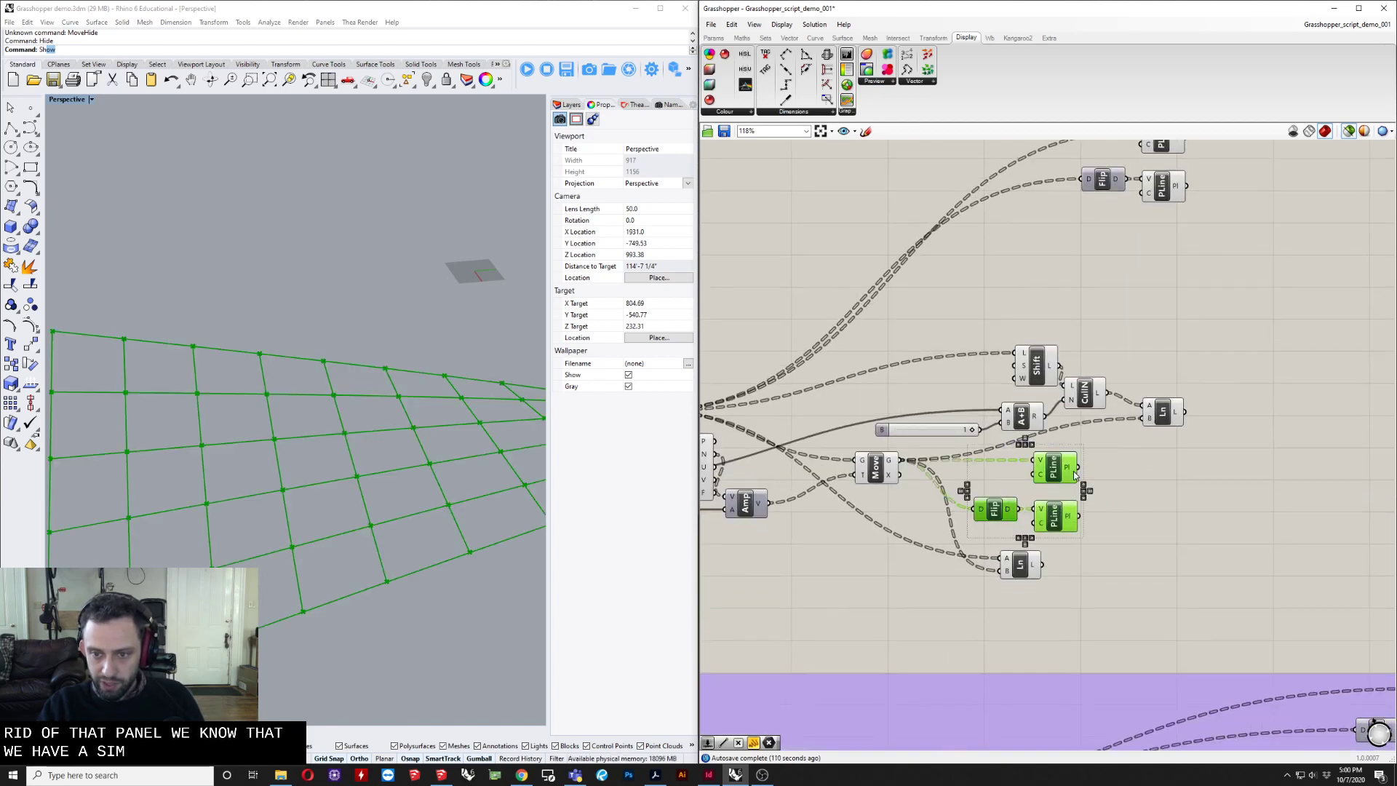
drag(1072, 486, 1186, 257)
Group the upper two PLine components together with their Flip component.
right_drag(1215, 202, 1083, 330)
scroll(1083, 331, up, 3)
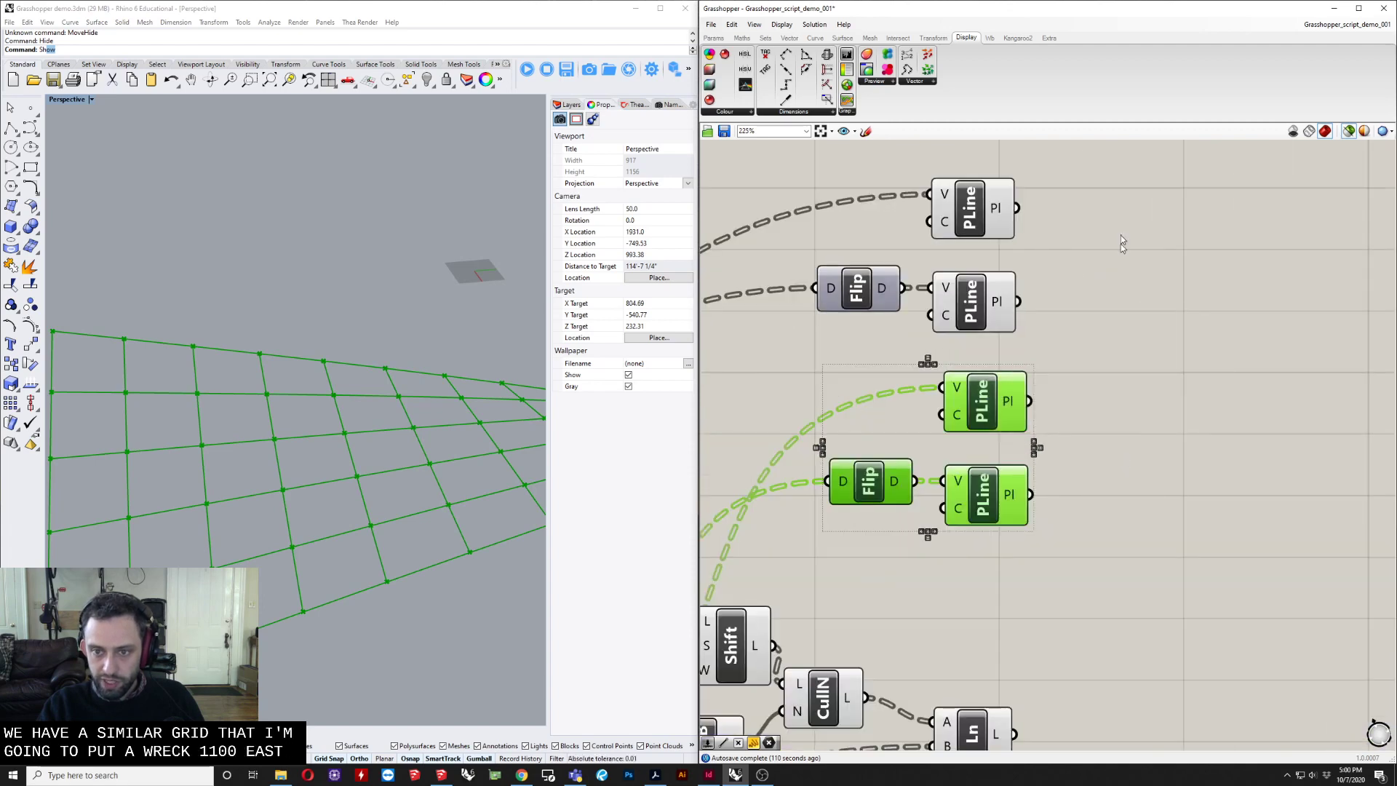
drag(1039, 149, 835, 333)
right_click(911, 221)
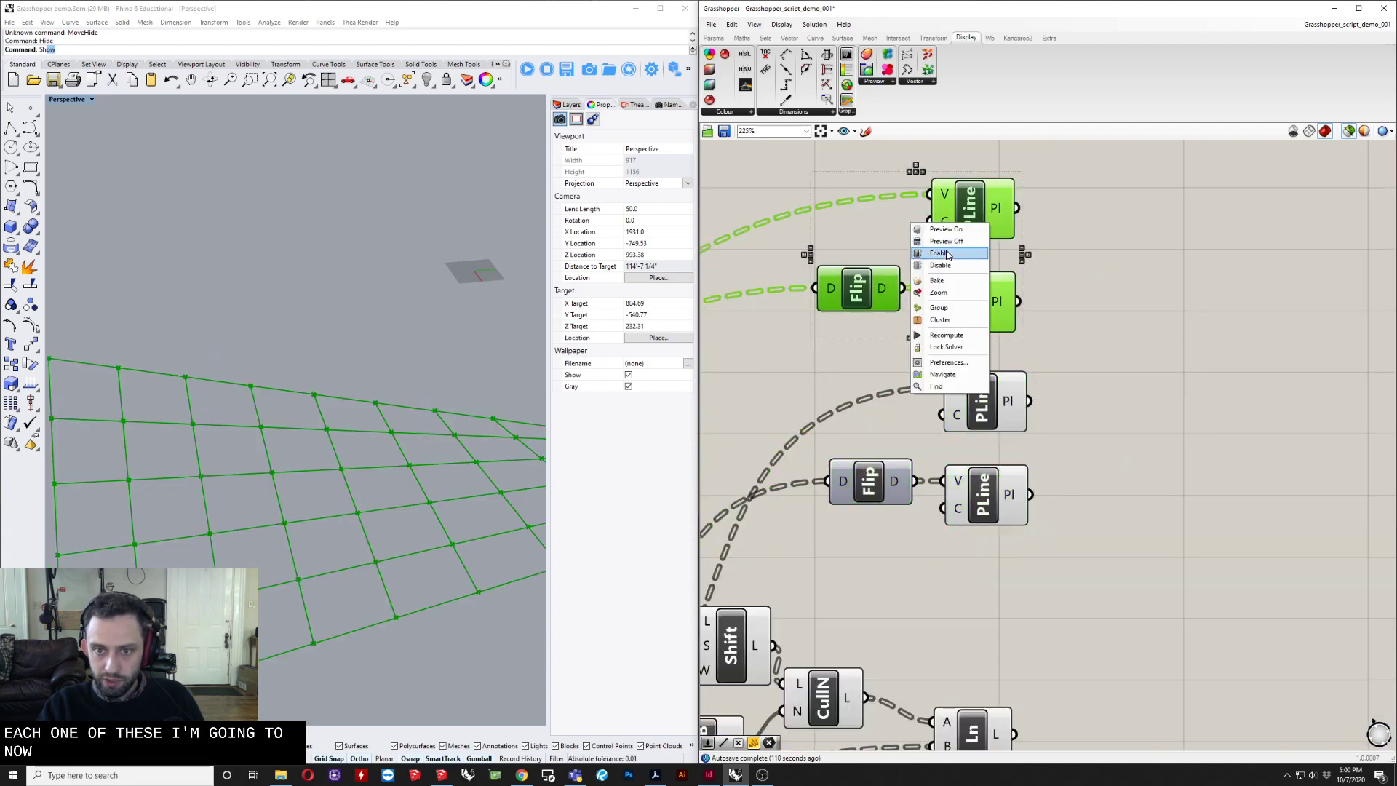
click(949, 309)
click(1074, 555)
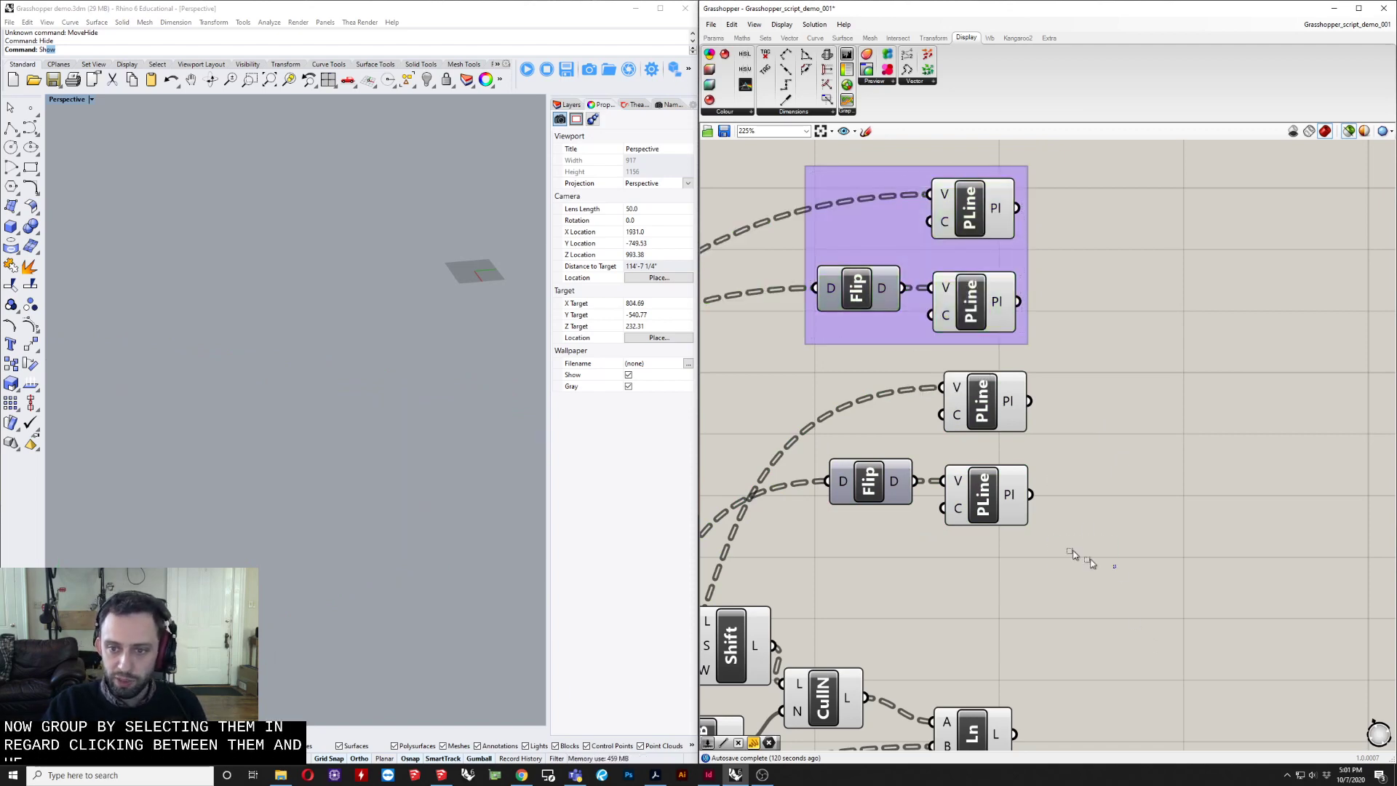
Group the lower two PLine components with their Flip, and move this group up closer beneath the first group.
drag(1115, 566, 837, 368)
right_click(905, 417)
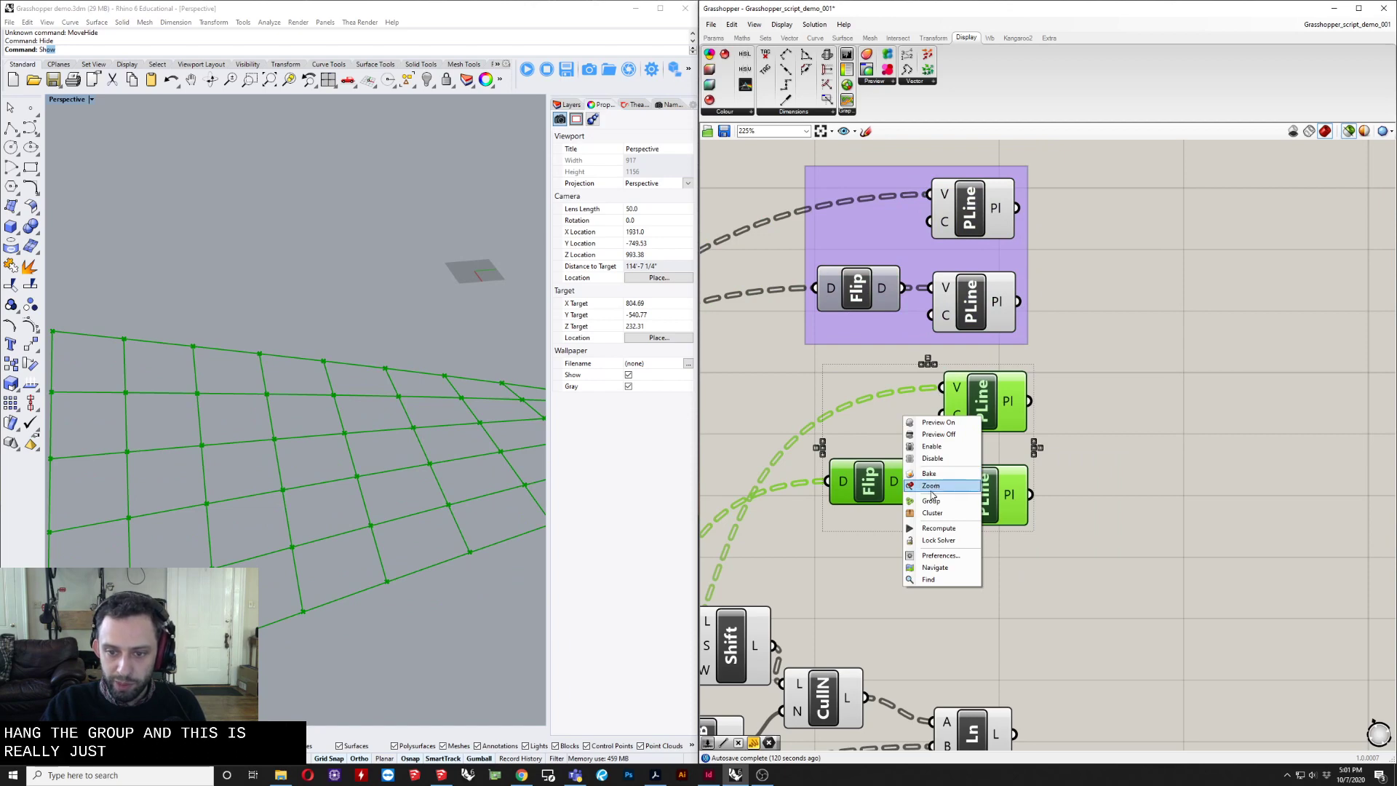
click(932, 500)
click(882, 455)
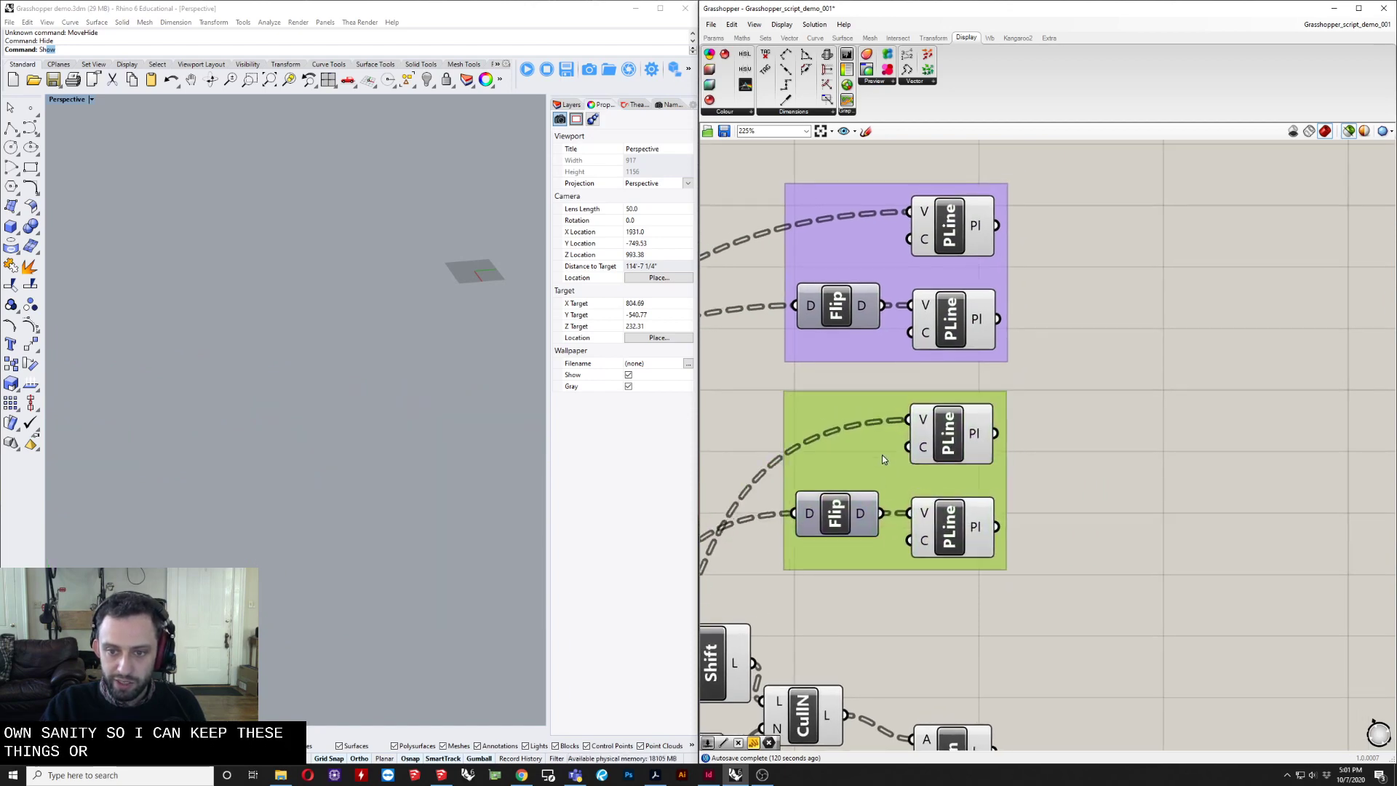
drag(882, 456, 884, 436)
click(1169, 513)
Move the Line component that draws the vertical struts up above the two PLine groups.
scroll(1134, 558, down, 4)
right_drag(1134, 558, 1036, 450)
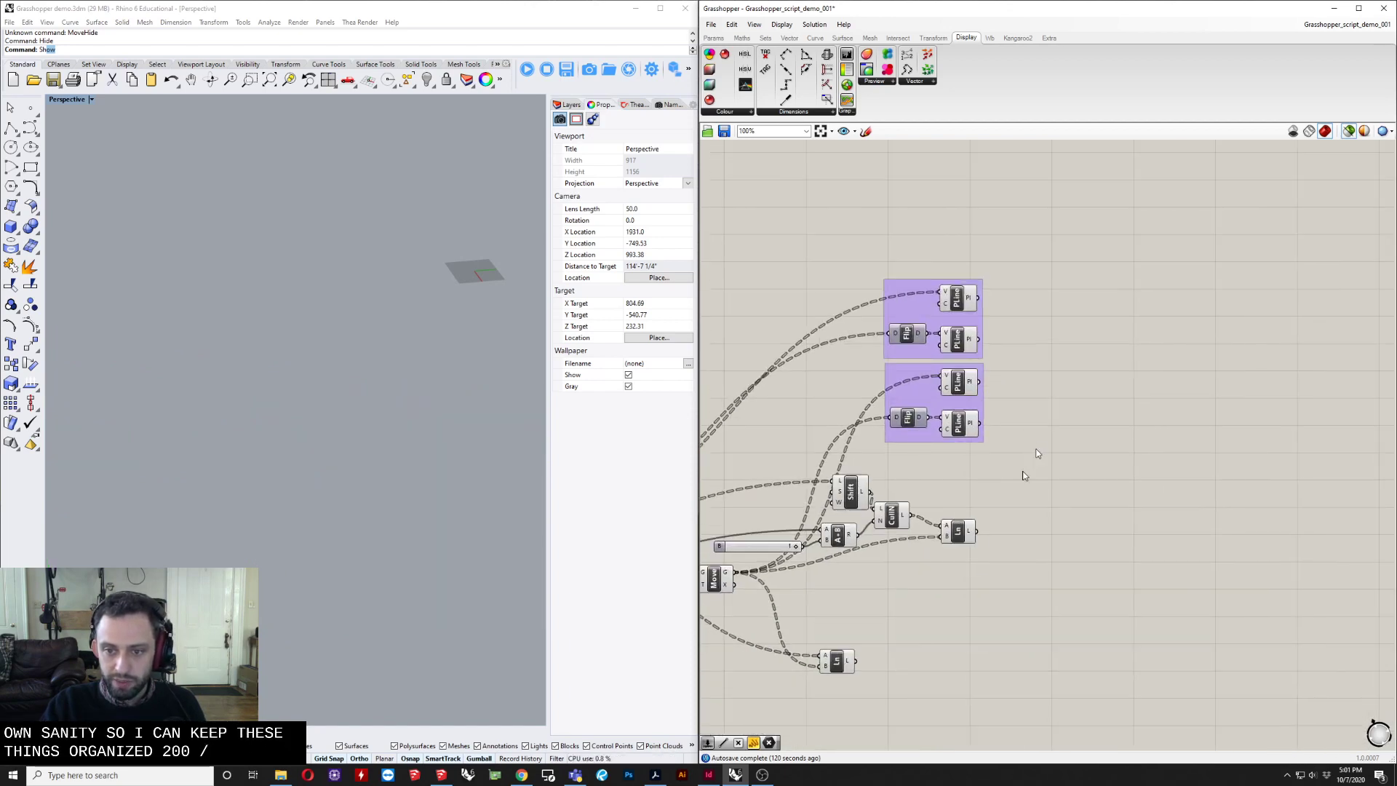
scroll(960, 544, up, 4)
right_drag(961, 544, 1107, 455)
scroll(1108, 455, down, 3)
drag(958, 603, 1061, 422)
right_drag(1062, 423, 1059, 587)
drag(1060, 587, 1103, 266)
right_drag(1116, 502, 1017, 395)
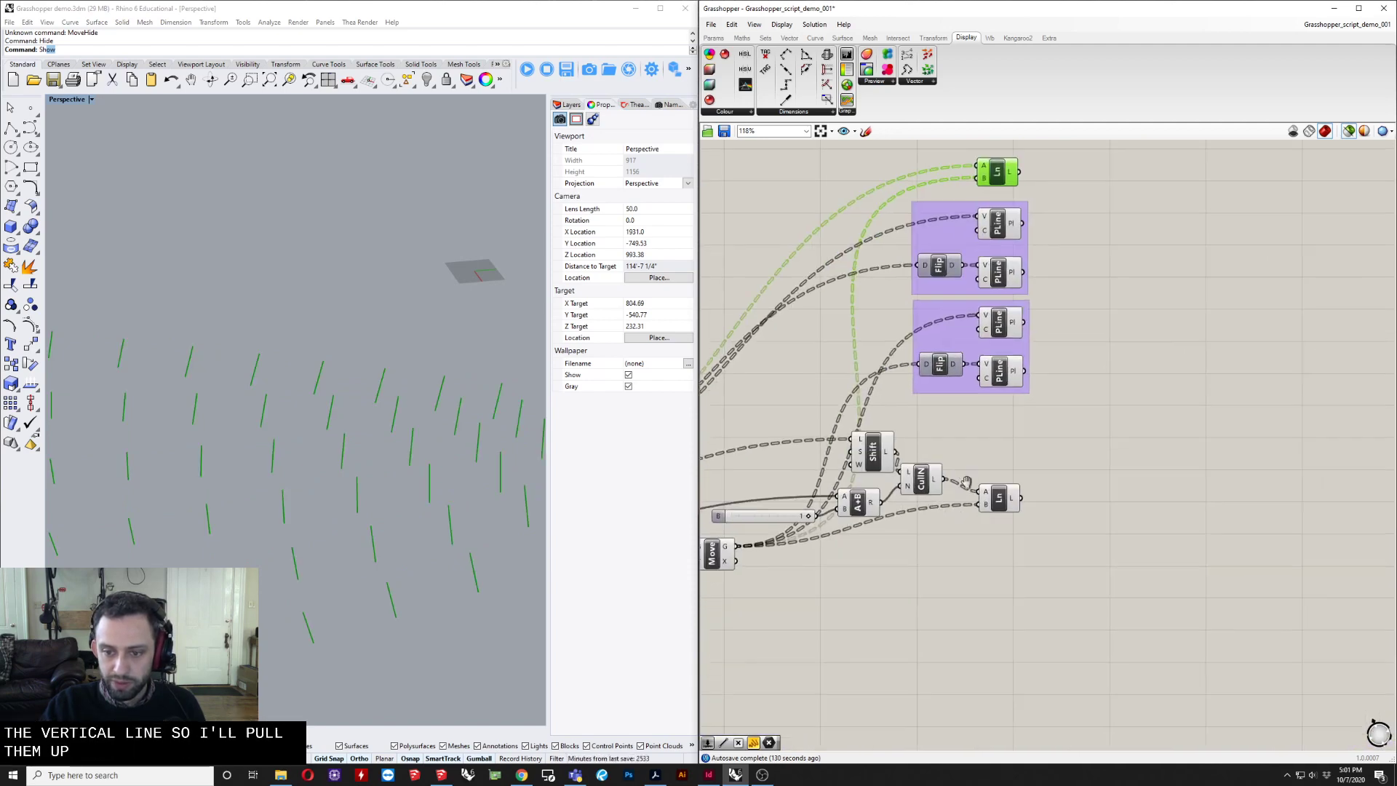
Move the diagonal-line components (Shift, A+B, Cull and Line) down together, and line up Shift directly above A+B.
drag(1036, 568, 848, 426)
drag(860, 468, 892, 632)
right_drag(924, 553, 885, 501)
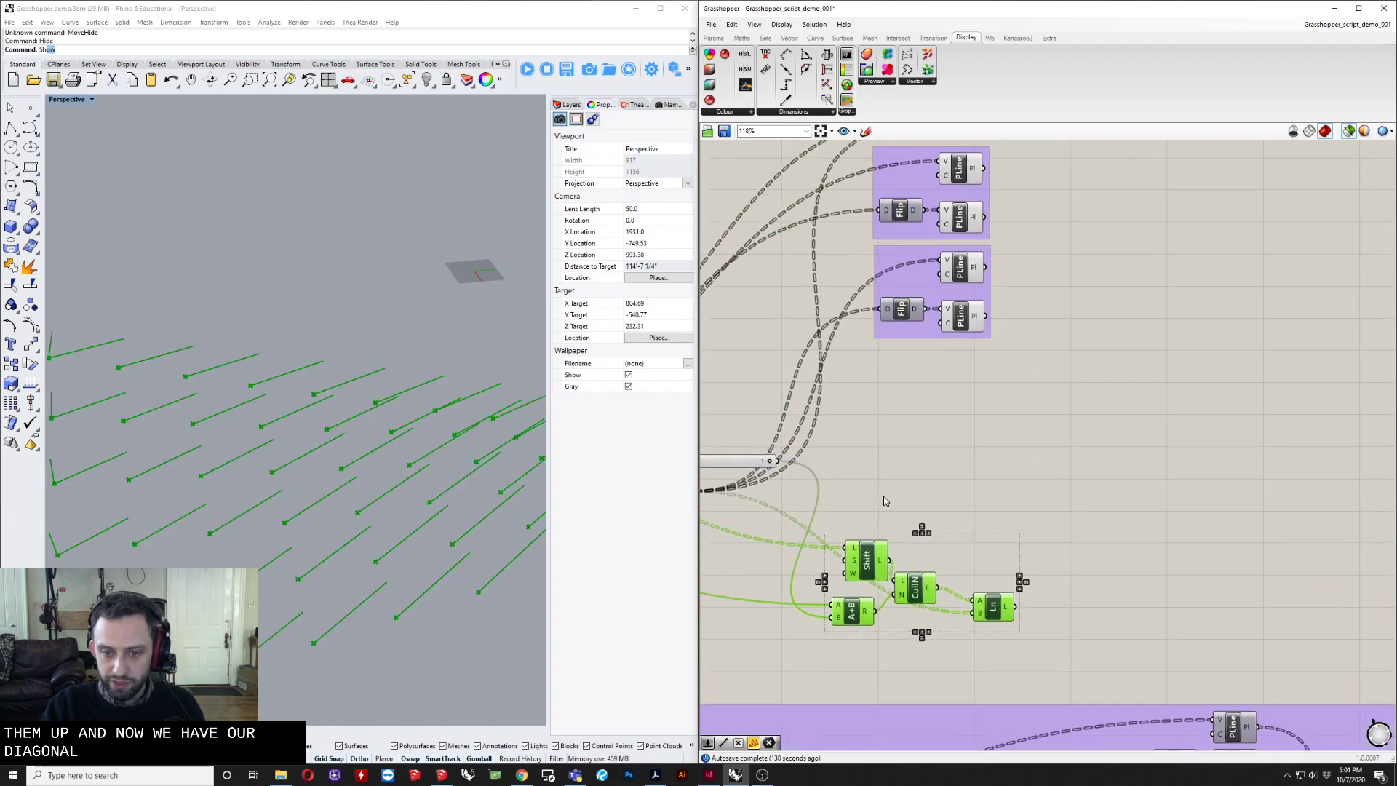
click(859, 561)
drag(859, 561, 845, 572)
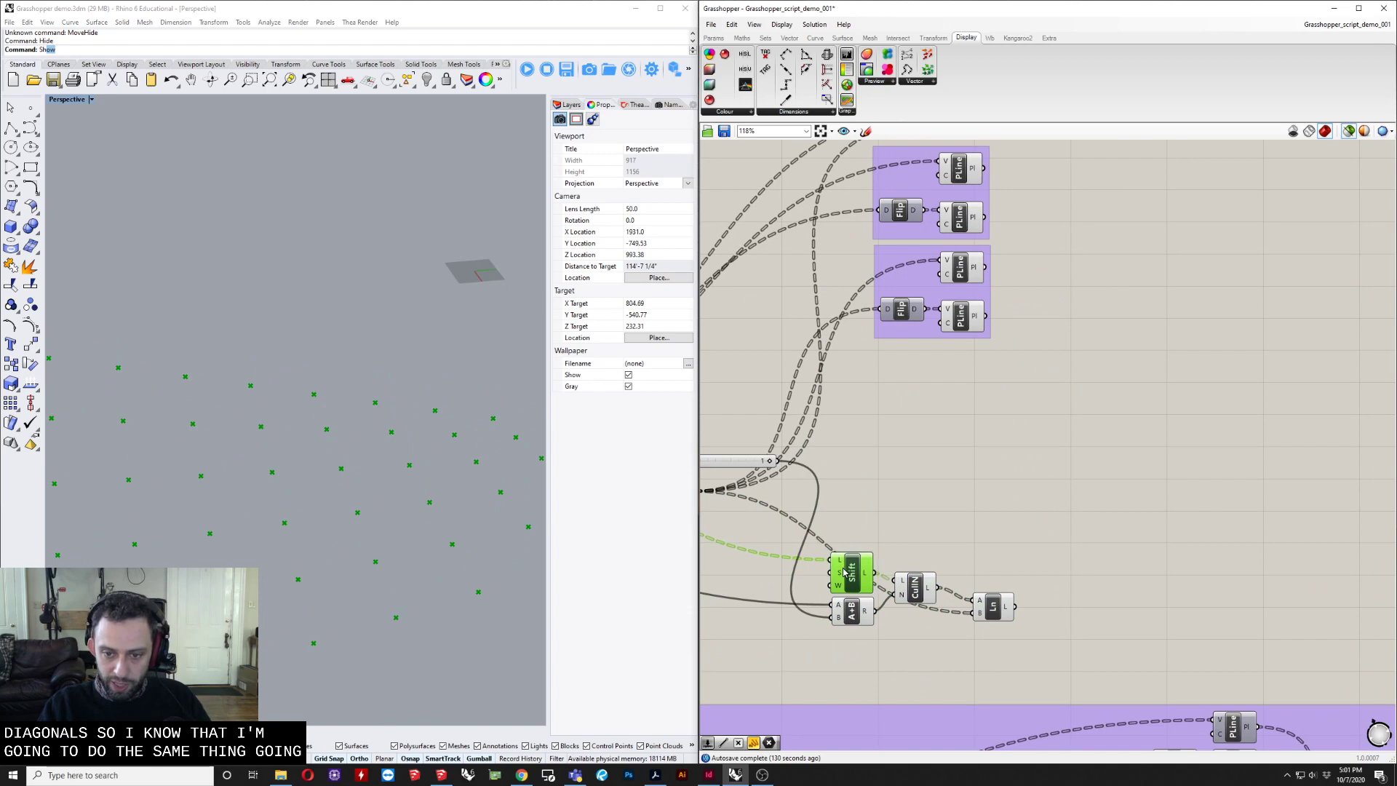
Duplicate the Shift, A+B, Cull and Line components and place the copy above the originals.
scroll(899, 603, up, 3)
drag(1046, 515, 802, 675)
key(ctrl+c)
key(ctrl+v)
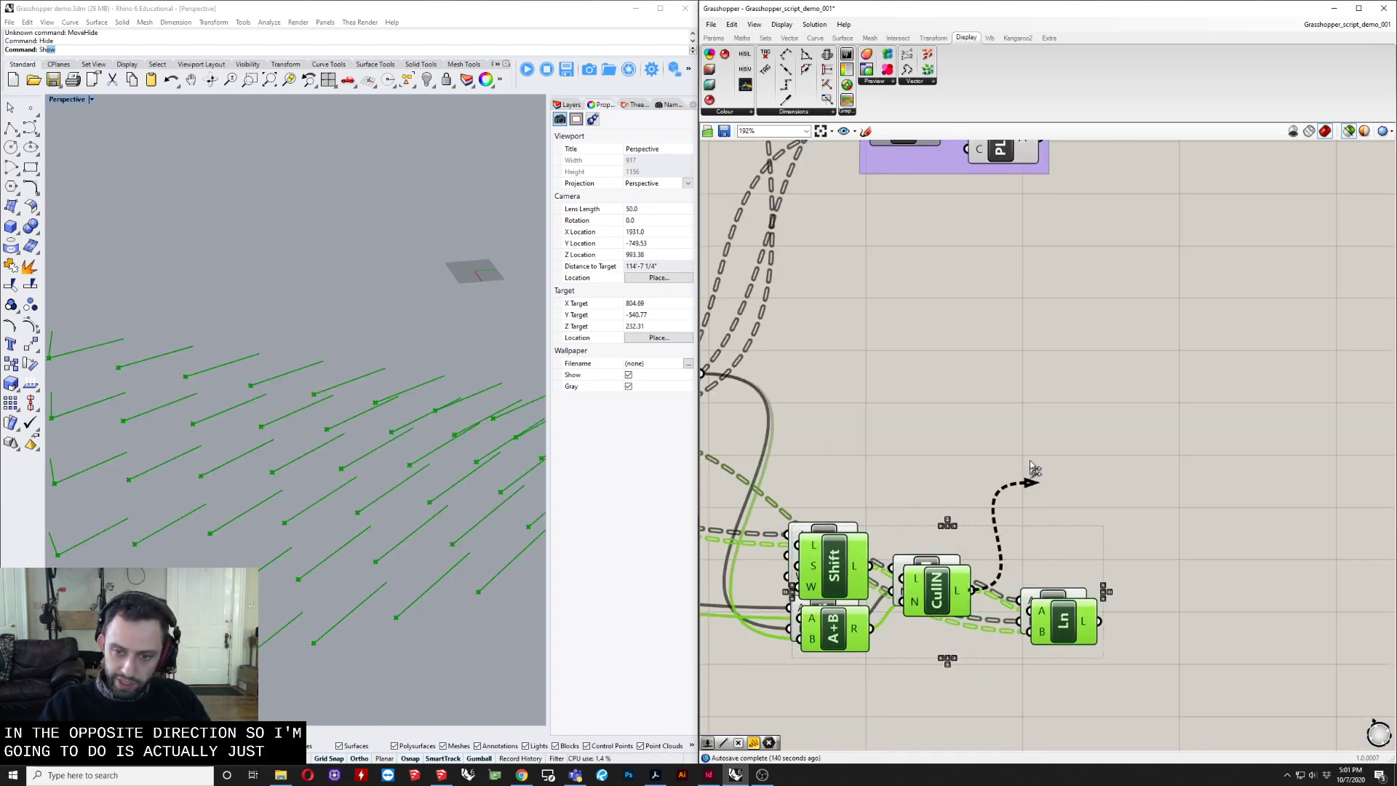
drag(1031, 465, 982, 395)
right_drag(866, 476, 1173, 428)
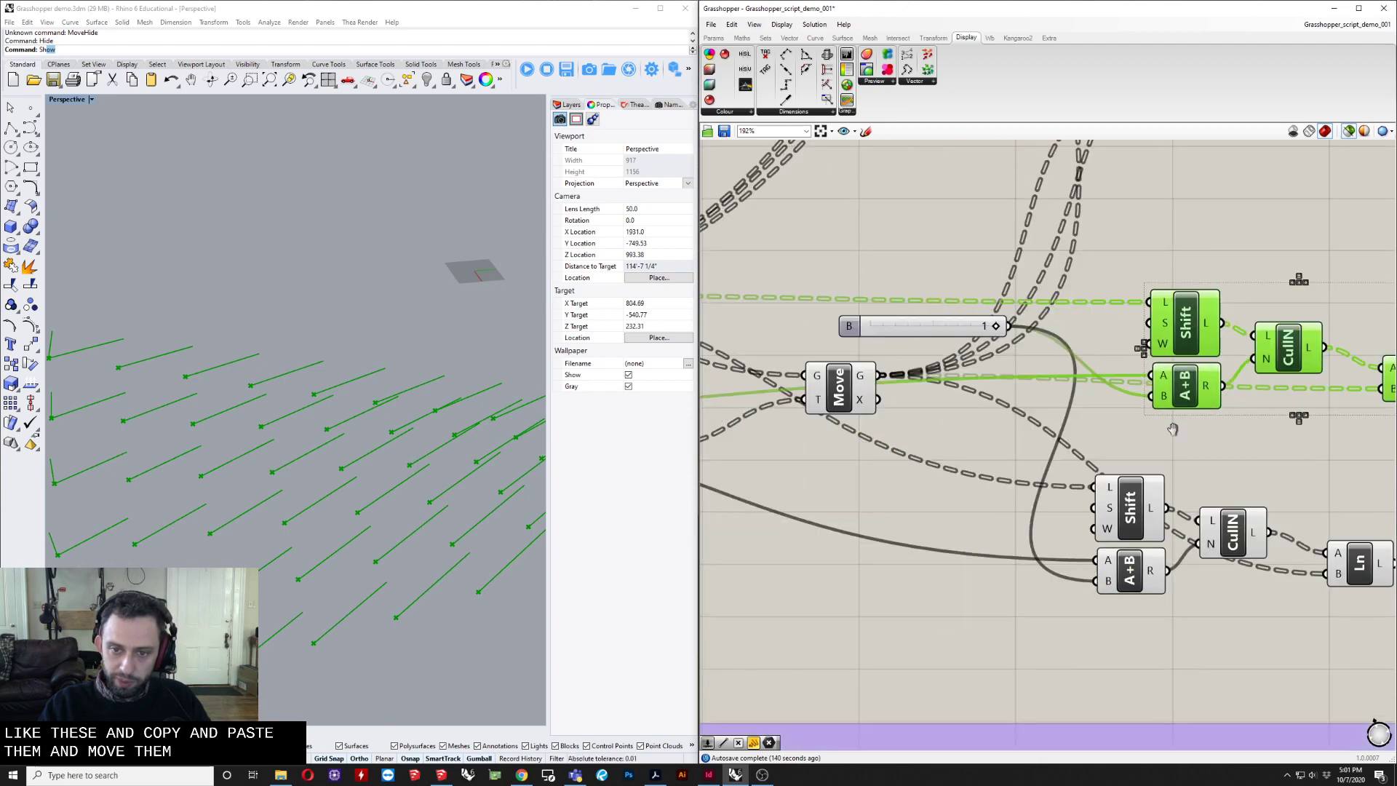
Reposition the B number slider between the two Shift sets, and shift the Move component back toward the Amplitude component.
scroll(1172, 429, down, 4)
scroll(1098, 497, up, 2)
click(771, 446)
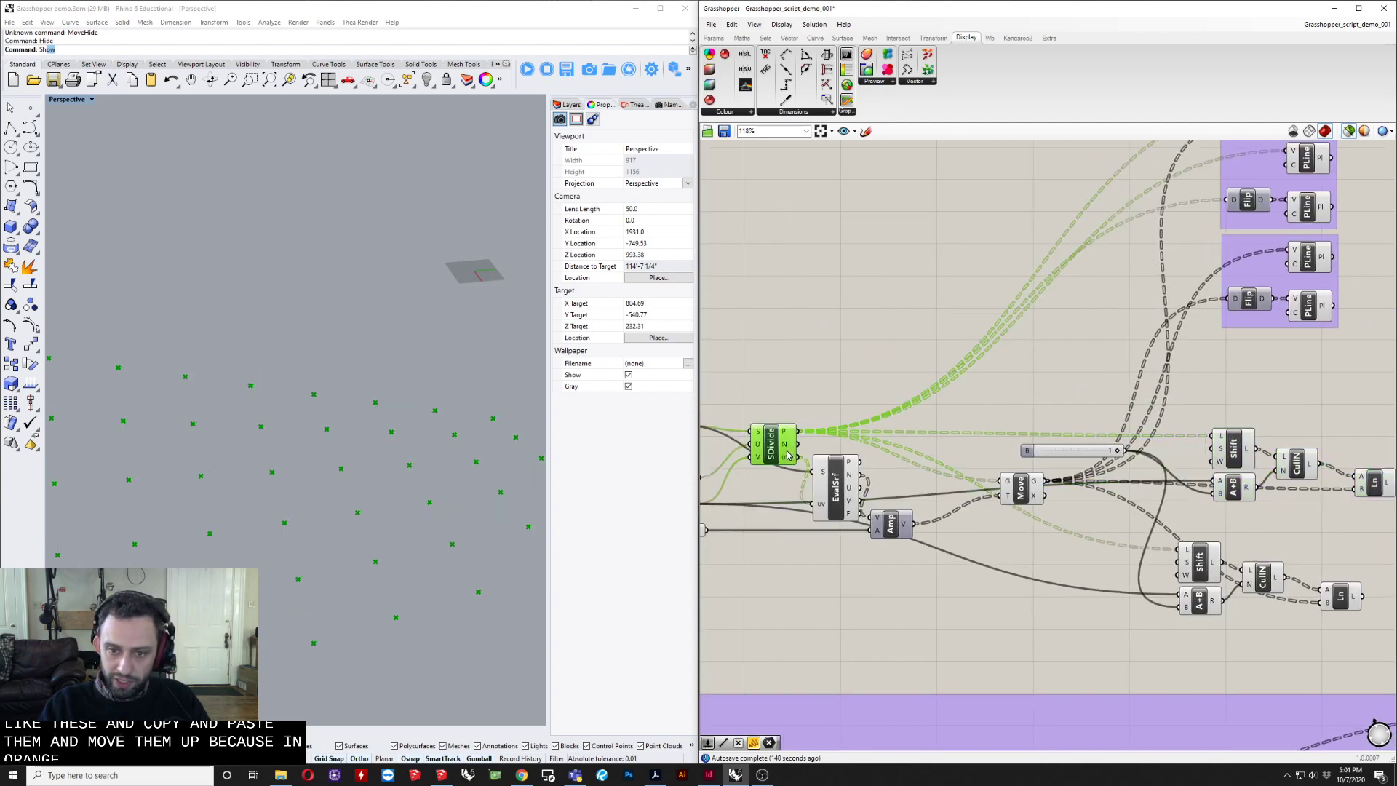
right_drag(1096, 510, 1015, 513)
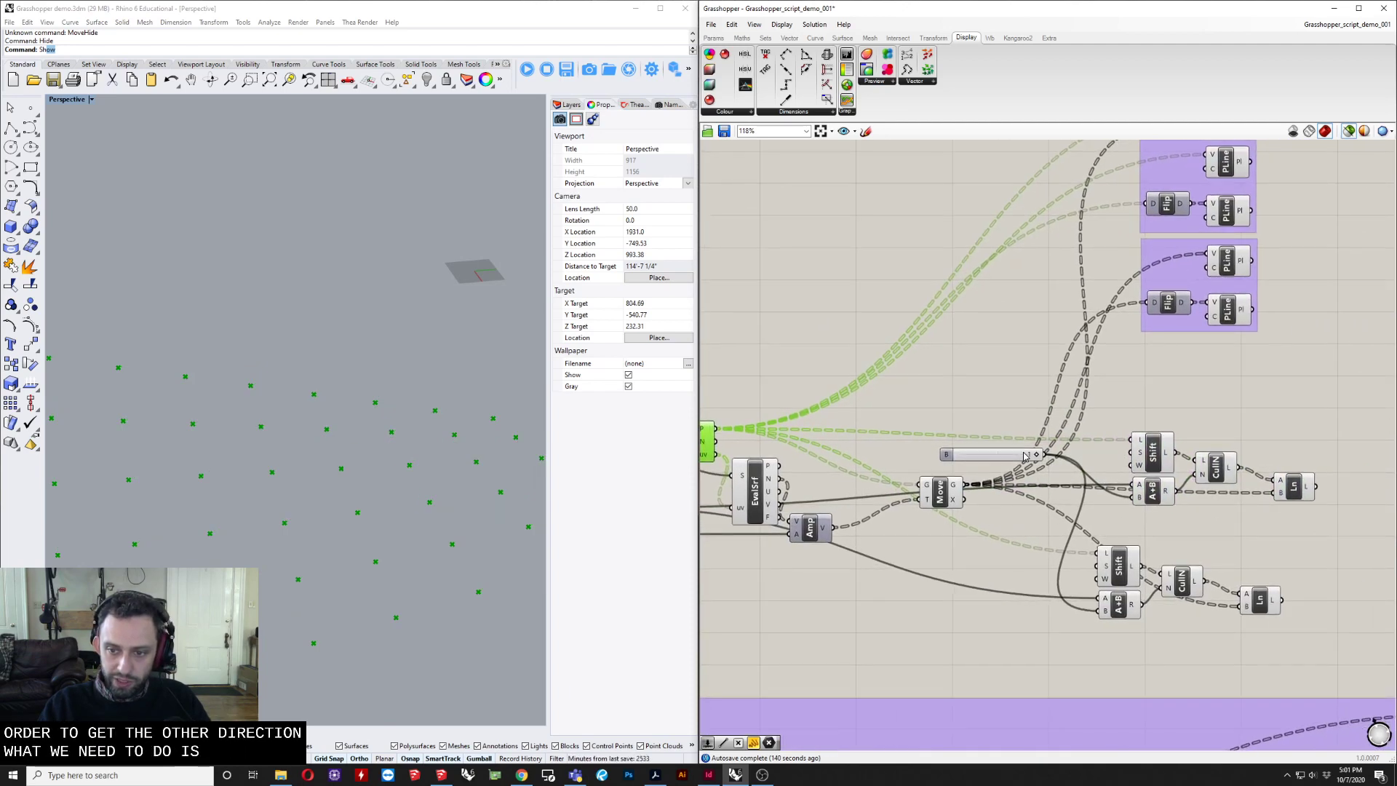
drag(1026, 457, 1020, 556)
drag(958, 498, 879, 512)
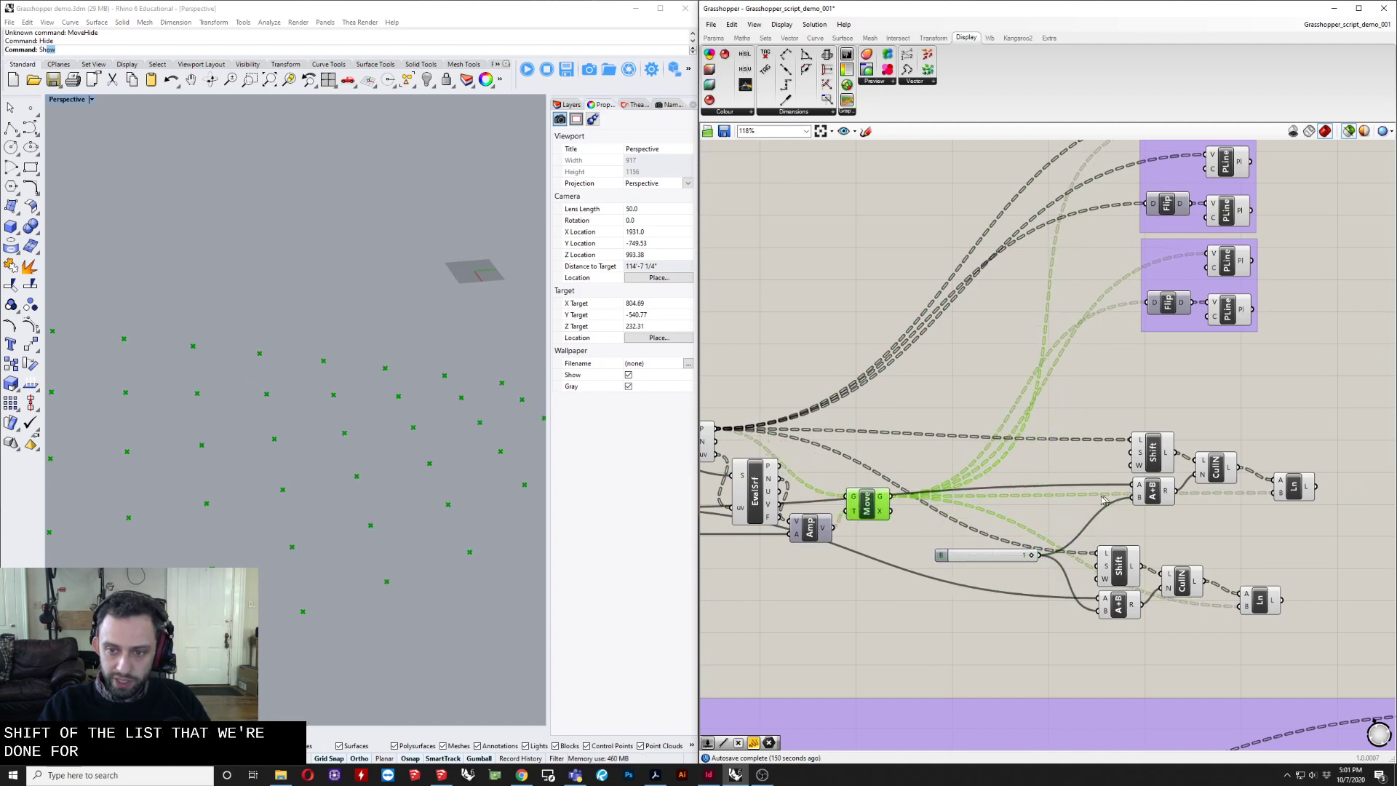
Set the wire display to Faint for the first PLine's V input and the Flip's D input in the lower group.
right_drag(1109, 476, 939, 495)
right_drag(971, 401, 993, 518)
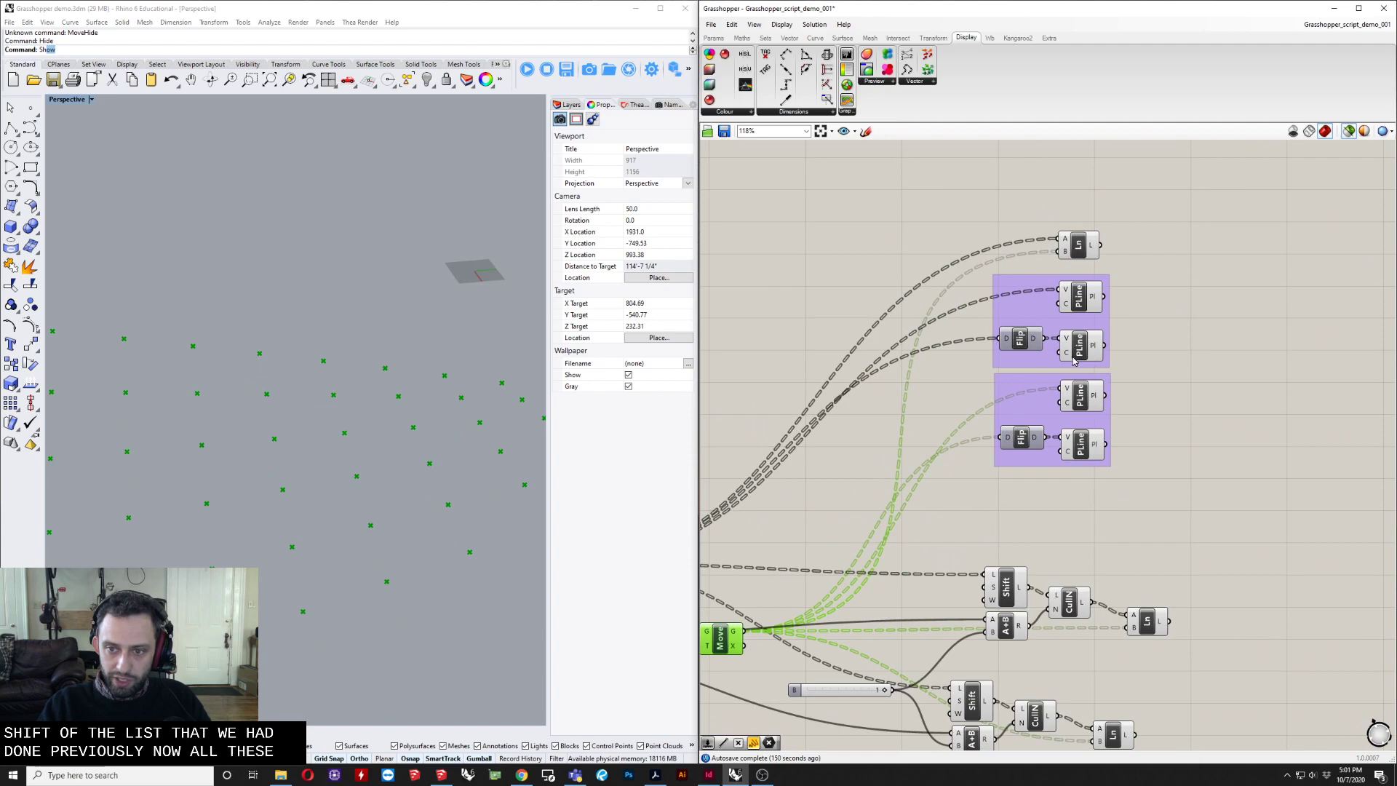
scroll(1074, 362, up, 5)
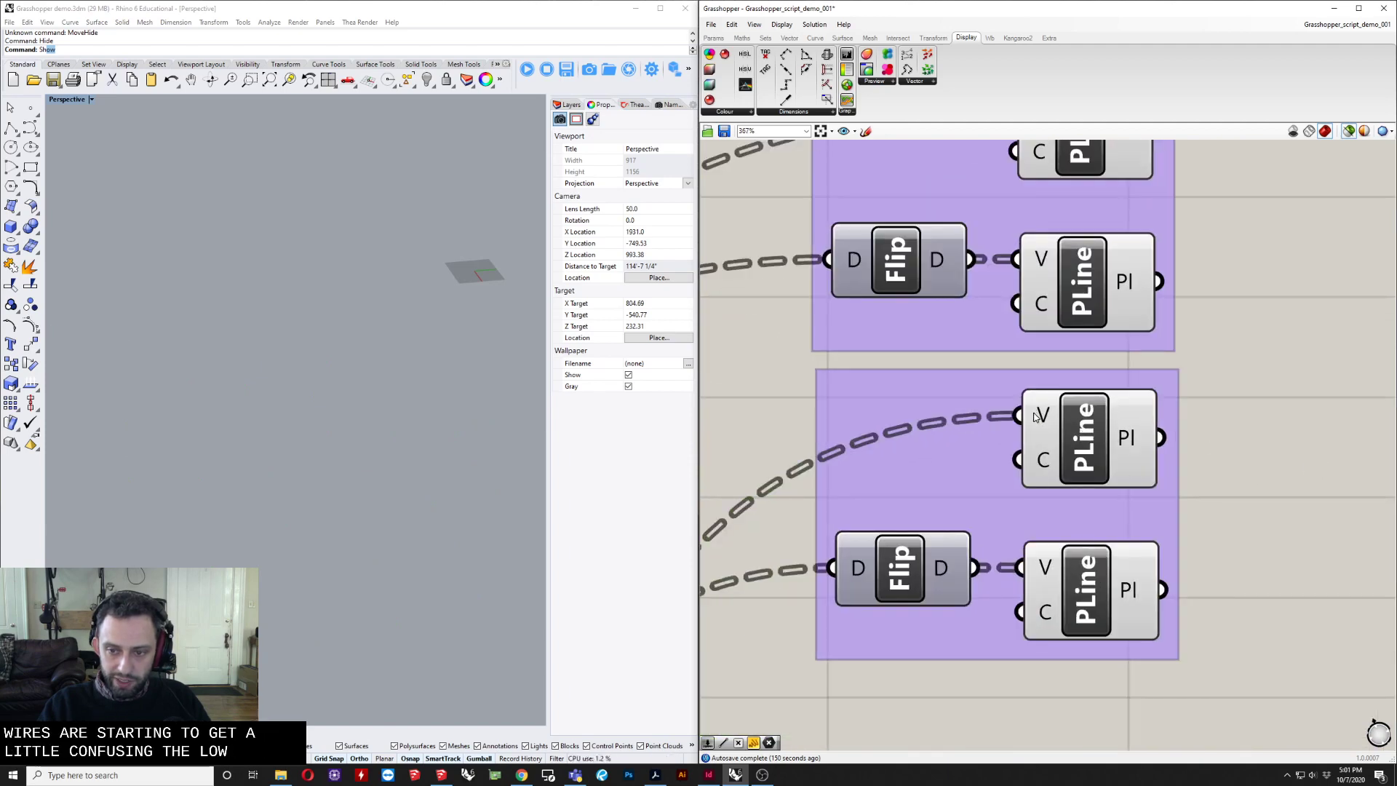
right_click(1040, 420)
mouse_move(1128, 450)
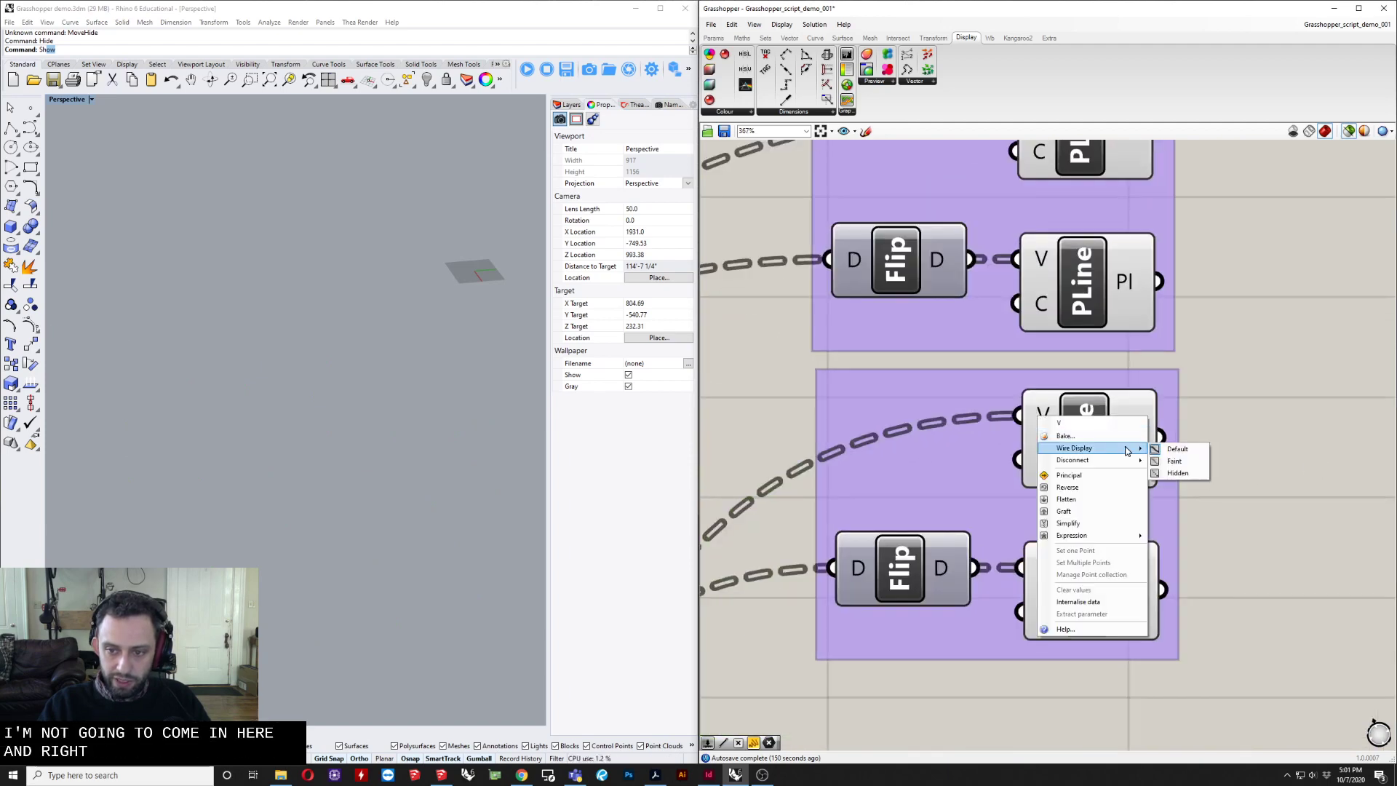
click(1173, 461)
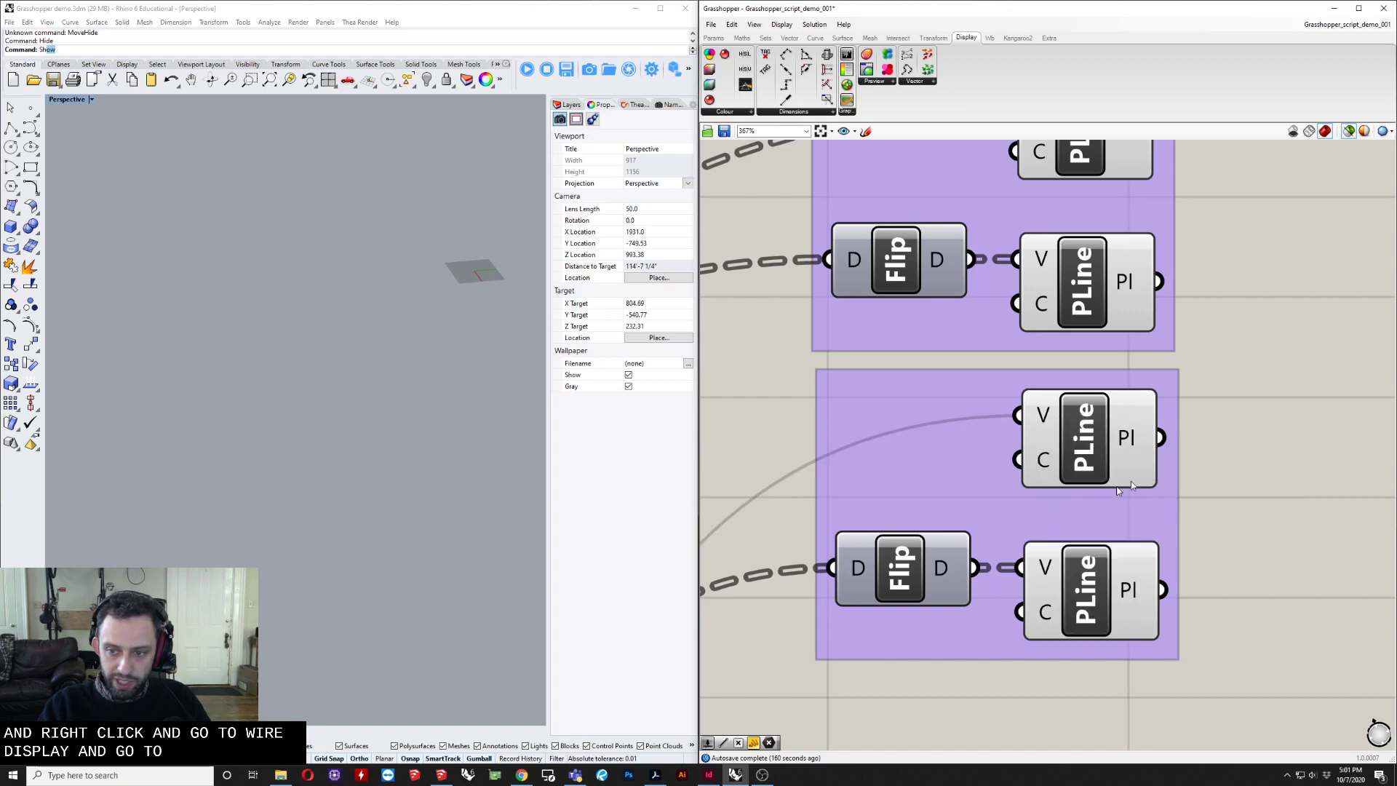
right_click(859, 572)
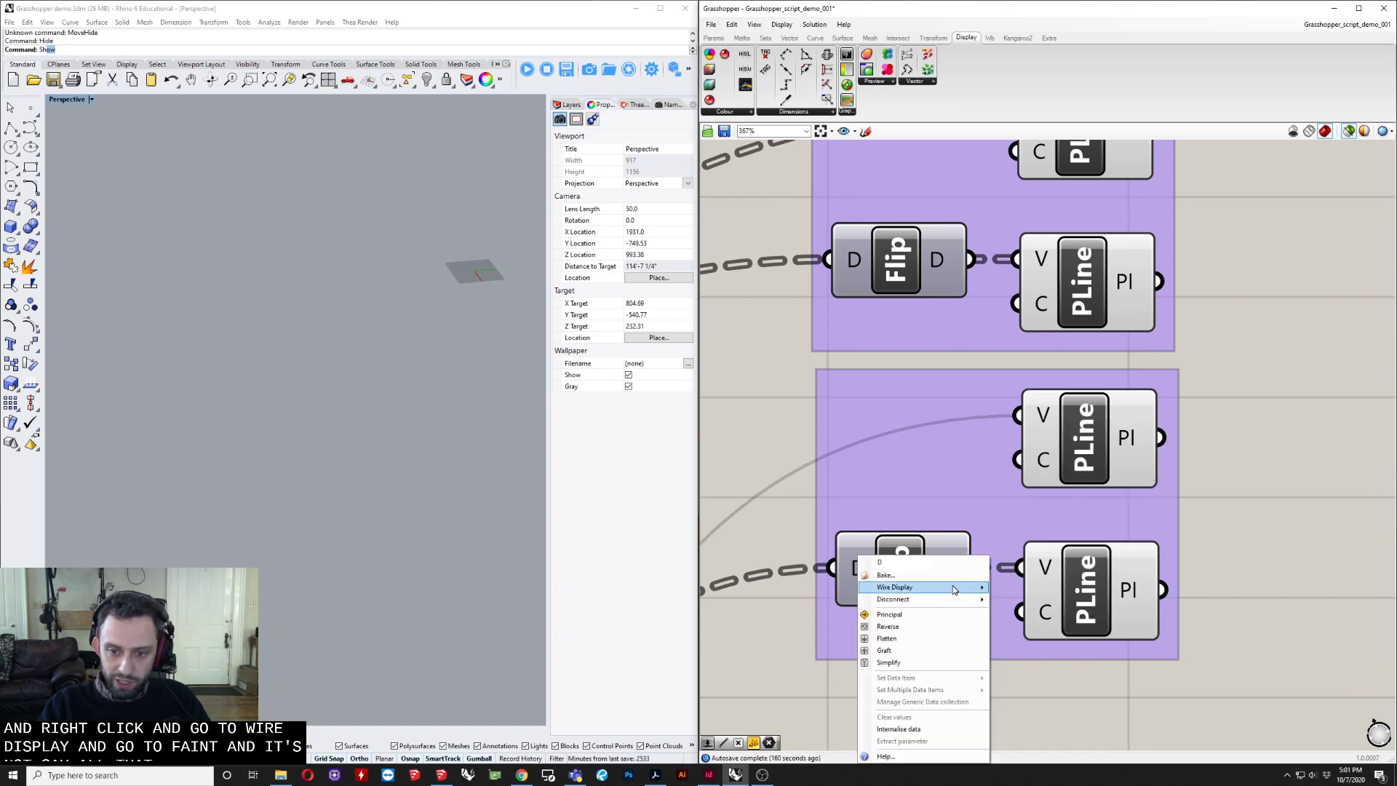
mouse_move(946, 588)
click(1021, 600)
Set the wire display to Faint for the Flip's D input and the first PLine's V input in the upper group.
scroll(1012, 568, up, 5)
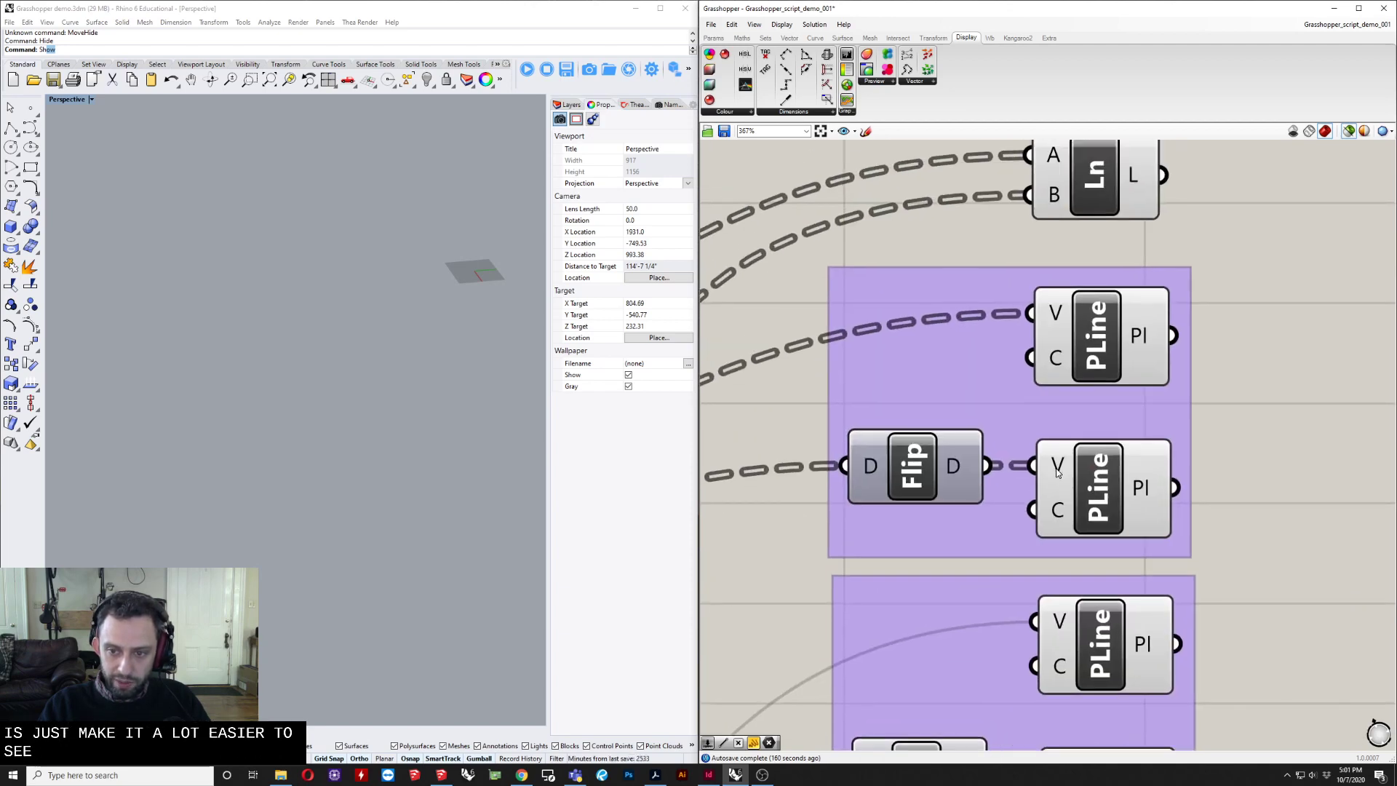
right_click(866, 467)
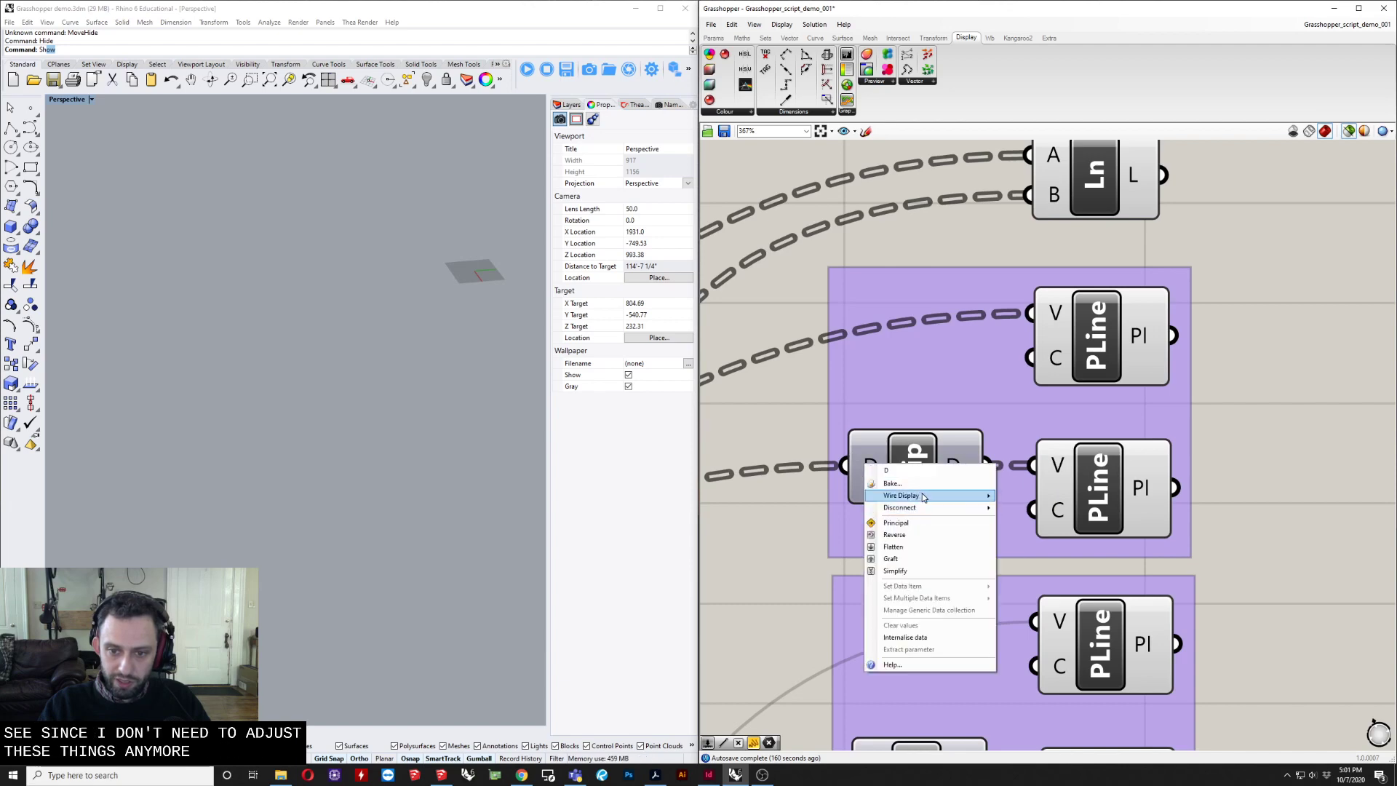
click(1054, 497)
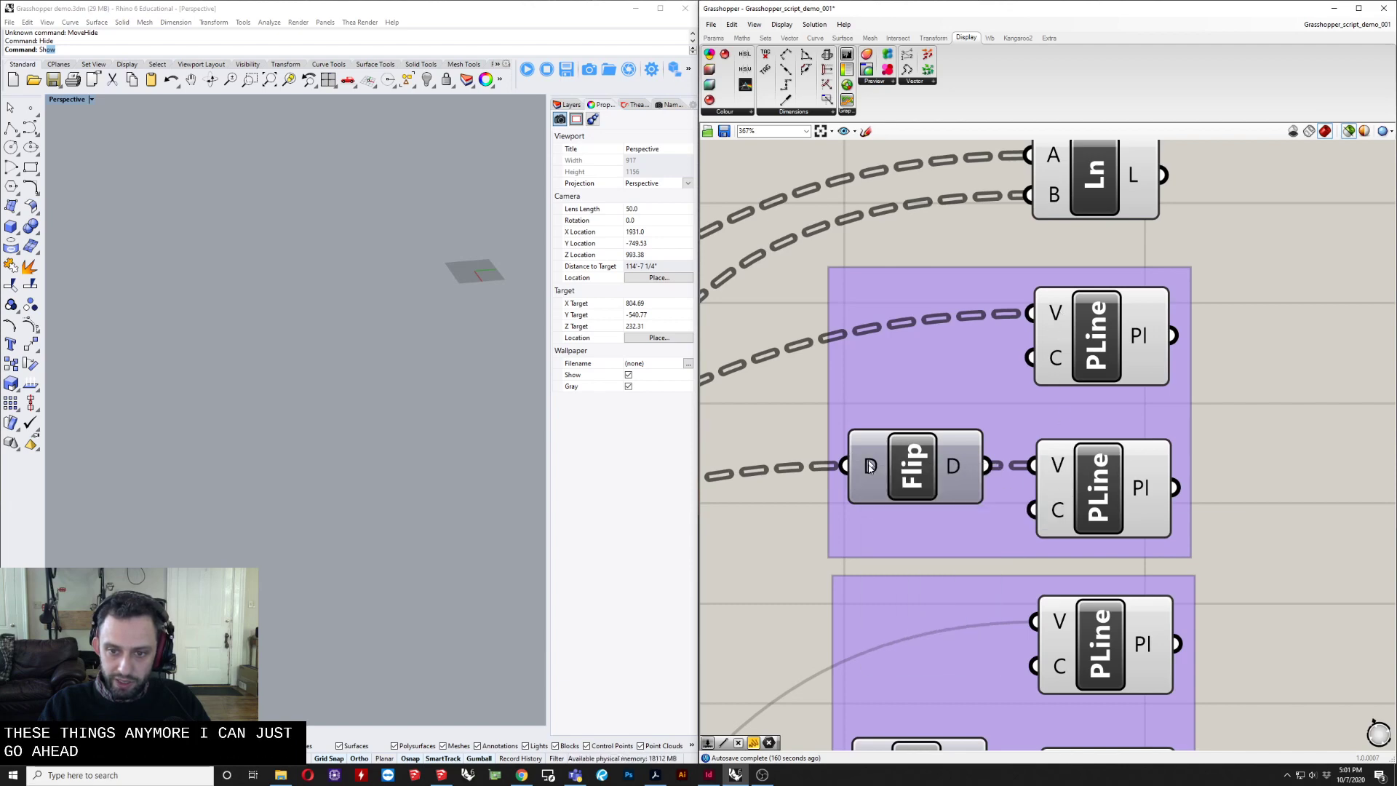
right_click(889, 478)
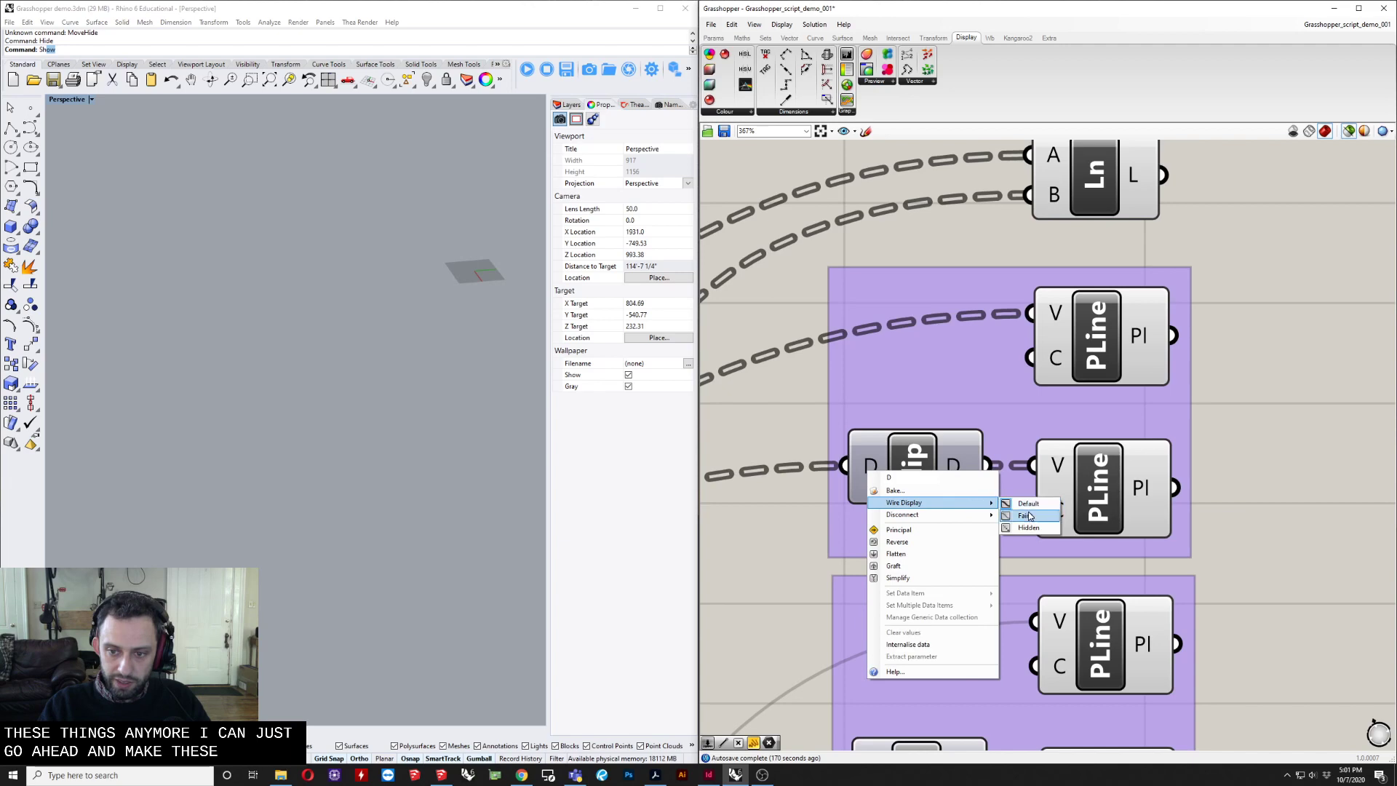
click(1028, 516)
right_click(1058, 321)
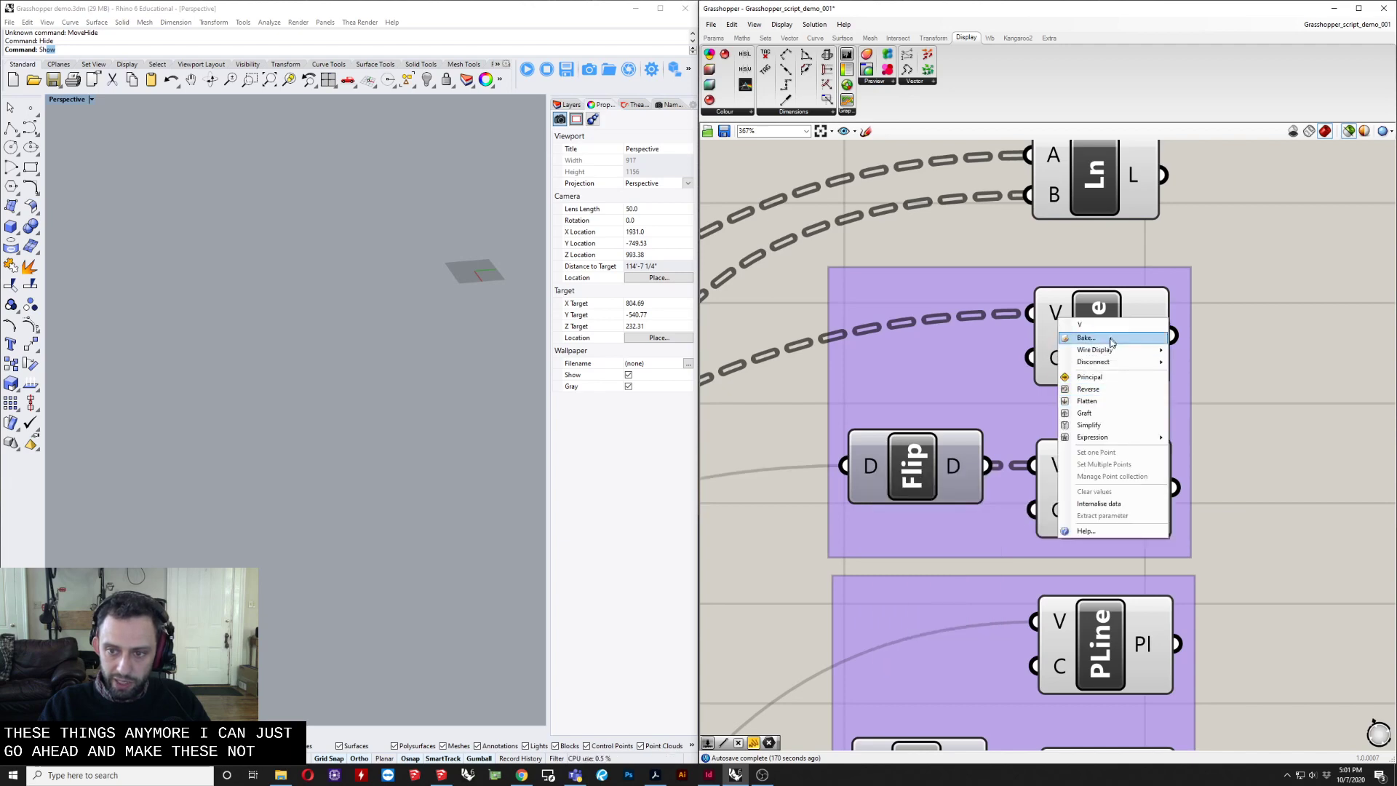
mouse_move(1129, 350)
click(1195, 363)
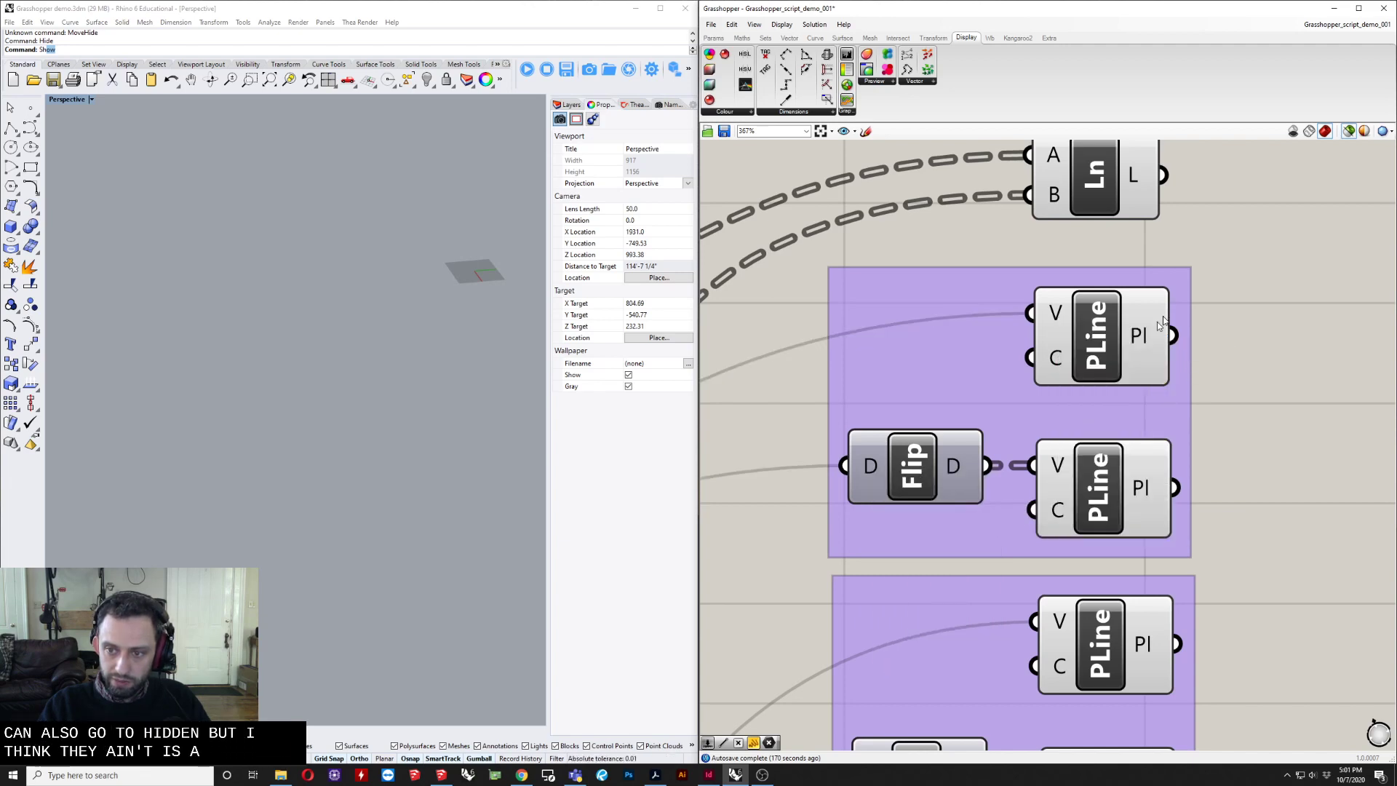
Set the wire display of the B input on the topmost Line component to Hidden, and select the component to check its wires.
scroll(1297, 418, down, 5)
scroll(1284, 418, down, 2)
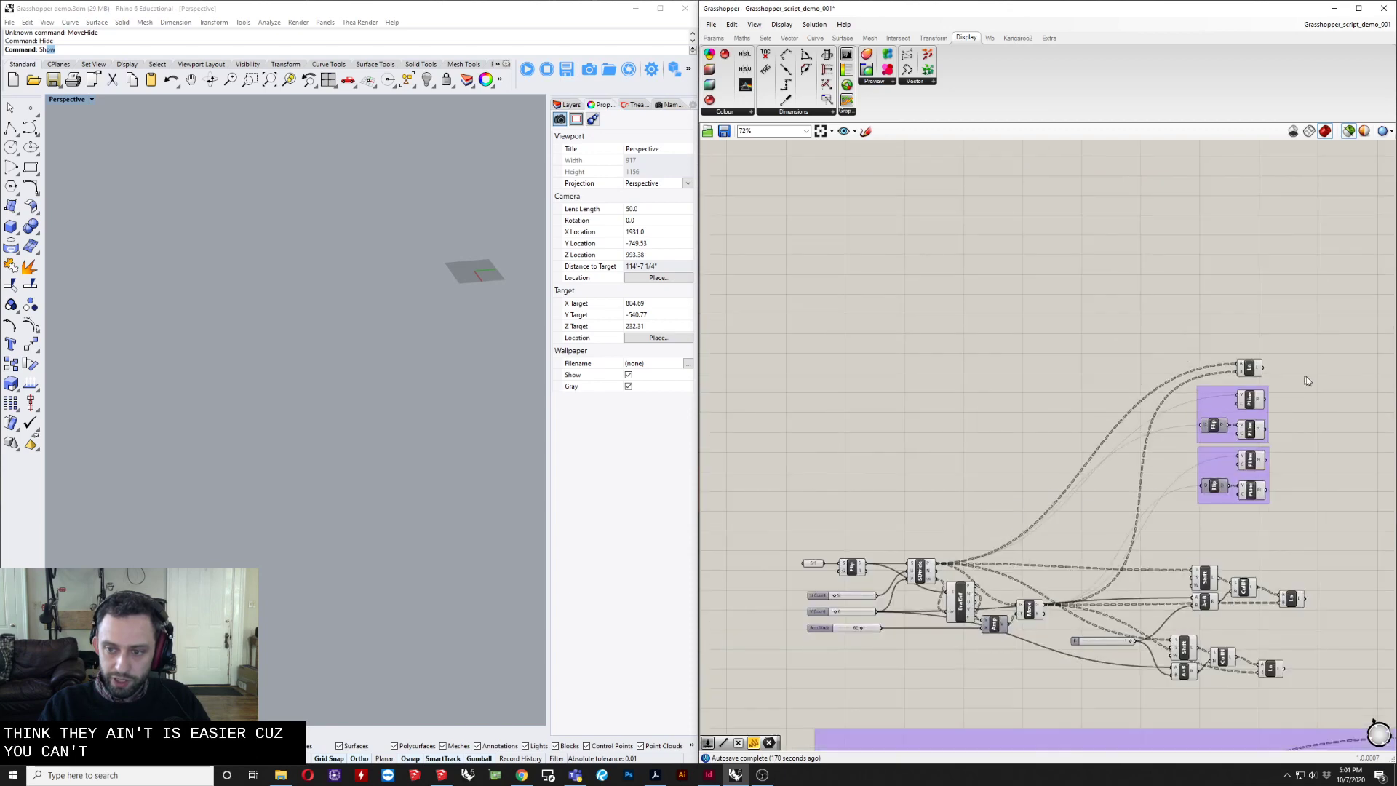
scroll(1307, 377, up, 7)
right_click(1084, 369)
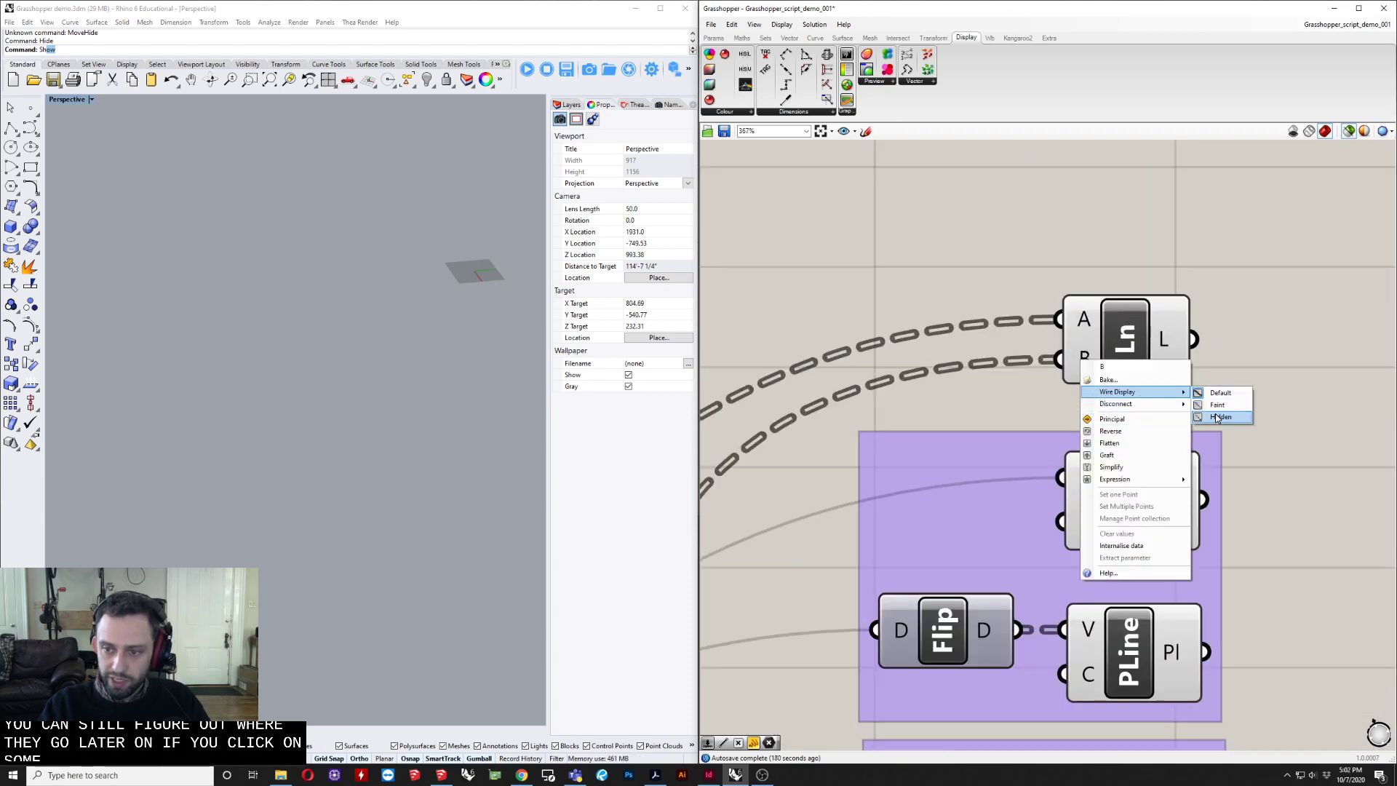
click(1218, 405)
scroll(1041, 371, down, 5)
click(1070, 357)
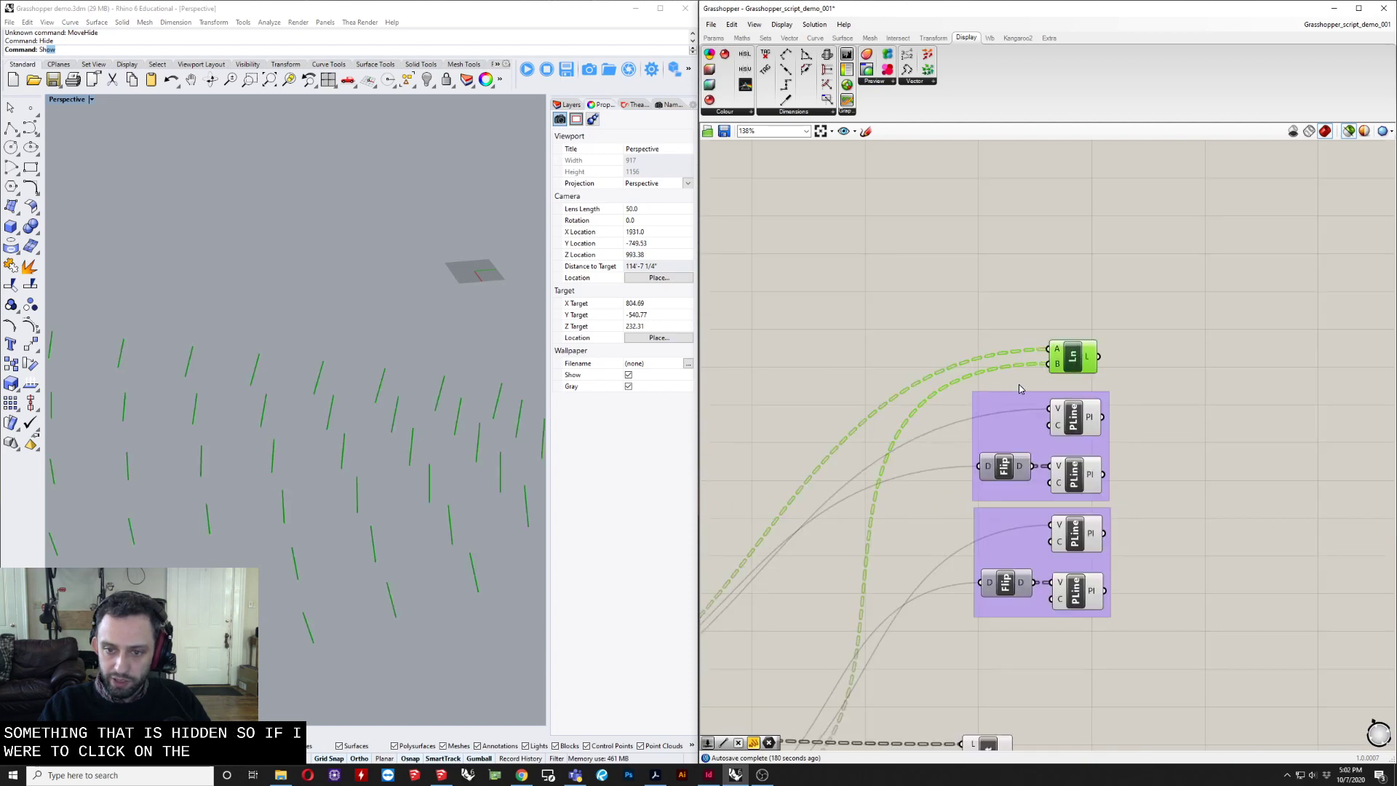
click(1029, 316)
Set the wire display to Faint for the A input of the topmost Line component.
scroll(1040, 357, up, 4)
right_click(1073, 345)
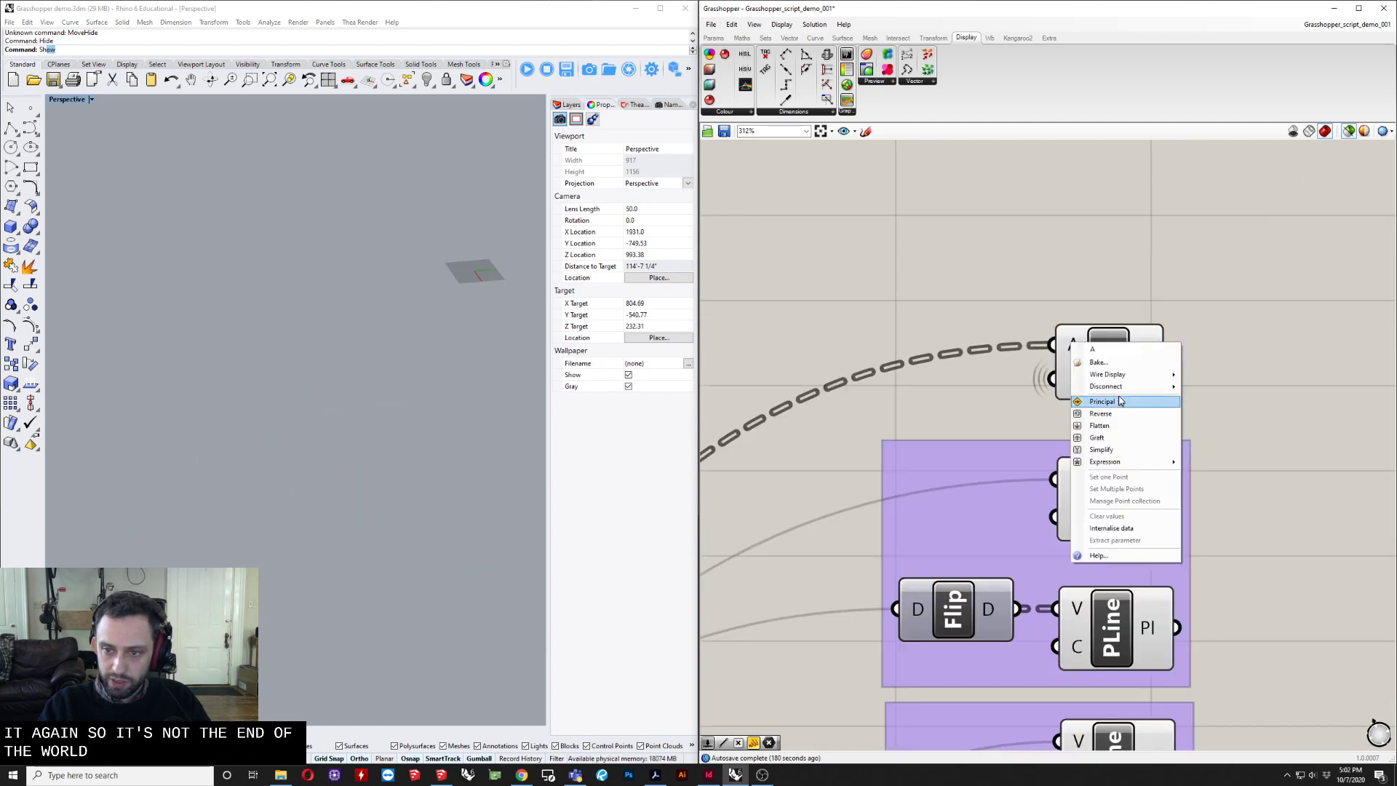
mouse_move(1141, 376)
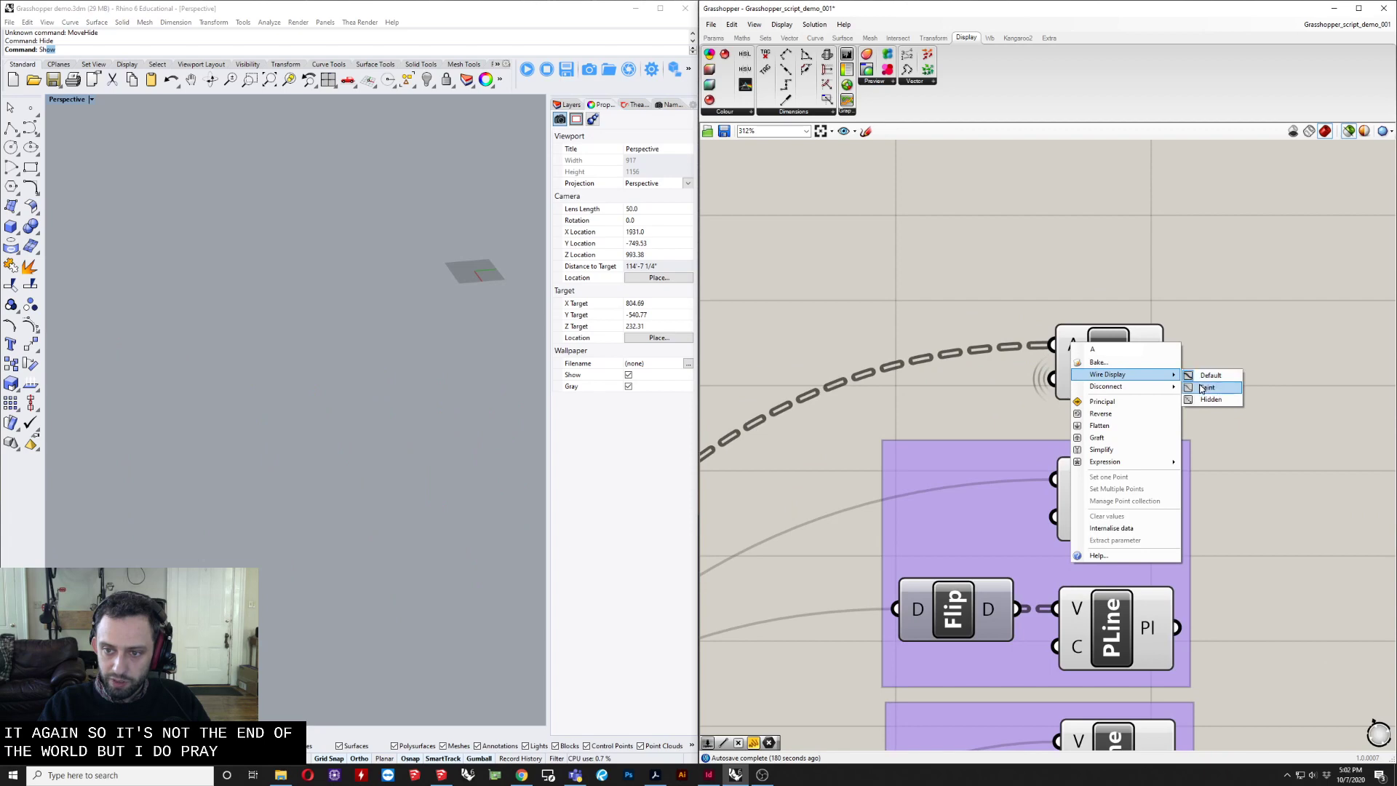
click(1201, 388)
scroll(994, 283, down, 5)
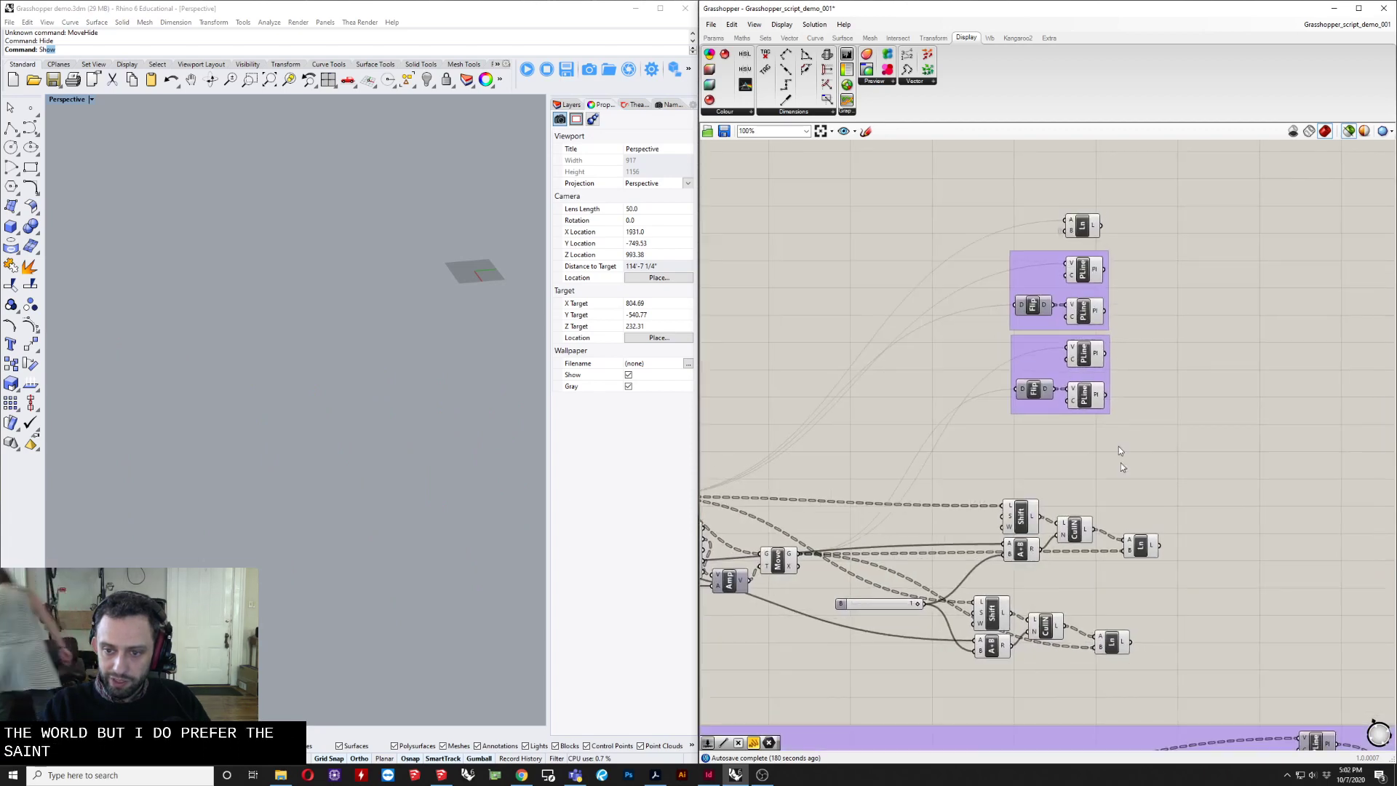
Nudge the upper diagonal set's Line component closer to its Cull Nth, and lower the Move component slightly.
right_drag(1123, 466, 1098, 419)
drag(1139, 441, 976, 502)
click(1121, 420)
mouse_move(1114, 498)
mouse_down()
mouse_move(1085, 509)
mouse_move(1097, 504)
mouse_up()
right_drag(935, 547, 1175, 551)
drag(1003, 525, 1004, 539)
click(1040, 440)
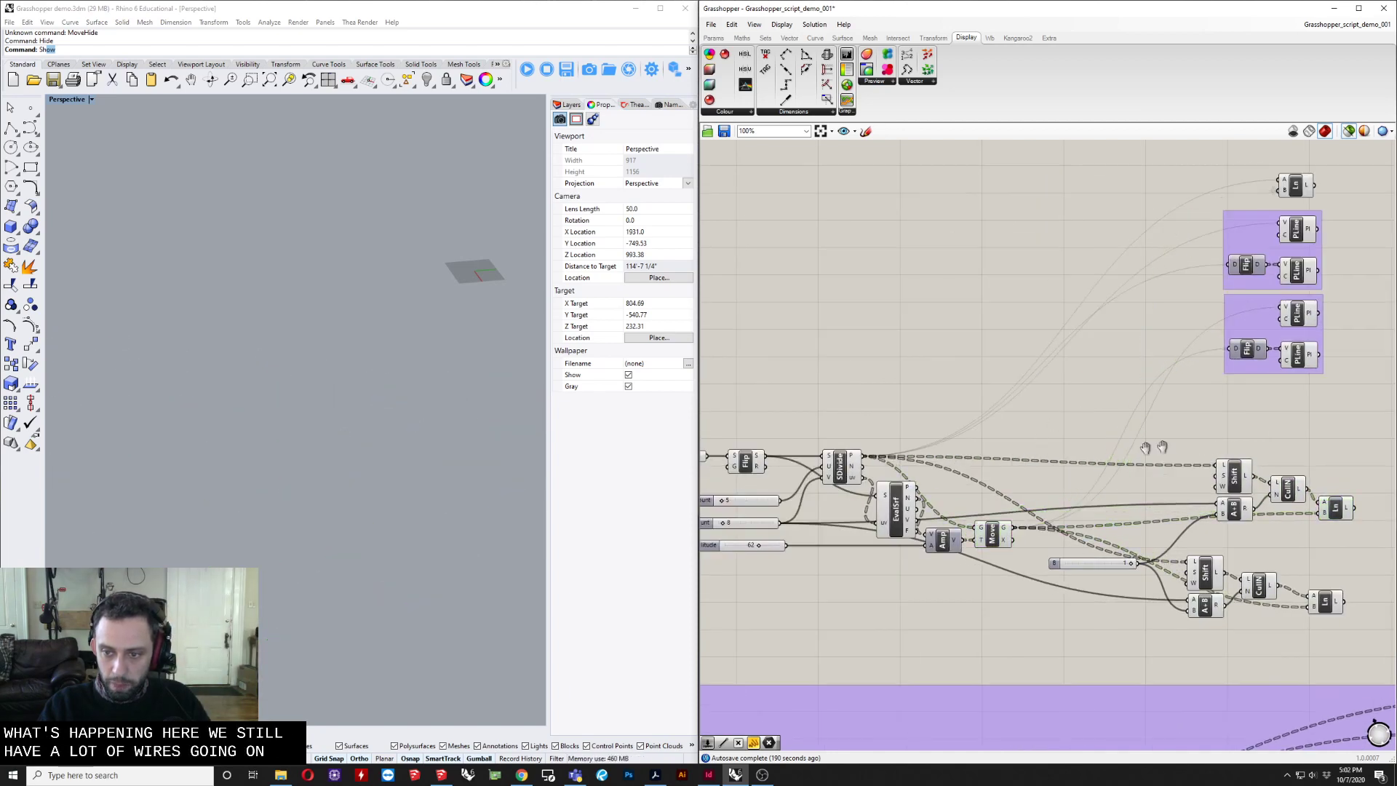
right_drag(1157, 446, 1053, 475)
double_click(1081, 416)
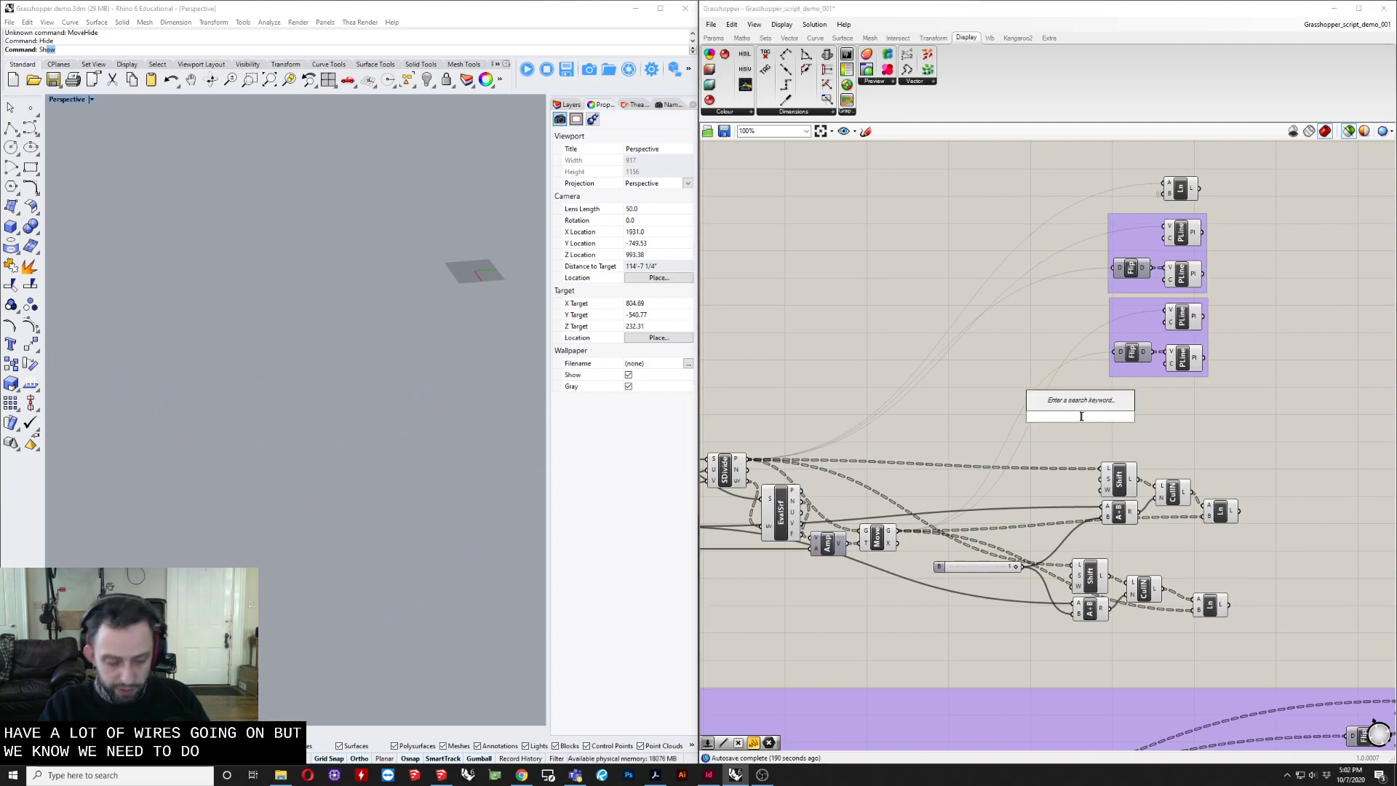
text(flip)
key(Return)
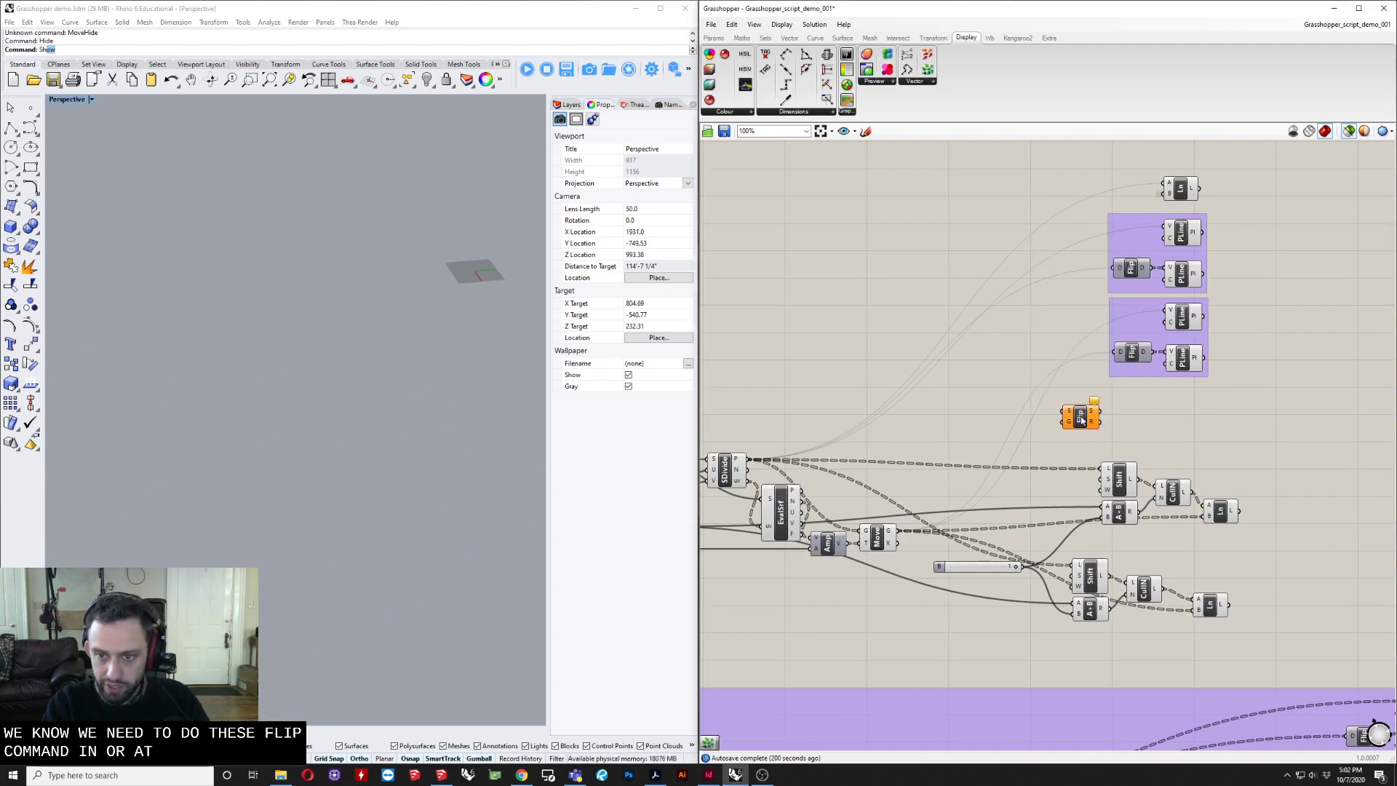
scroll(1075, 414, up, 3)
drag(1076, 413, 1068, 472)
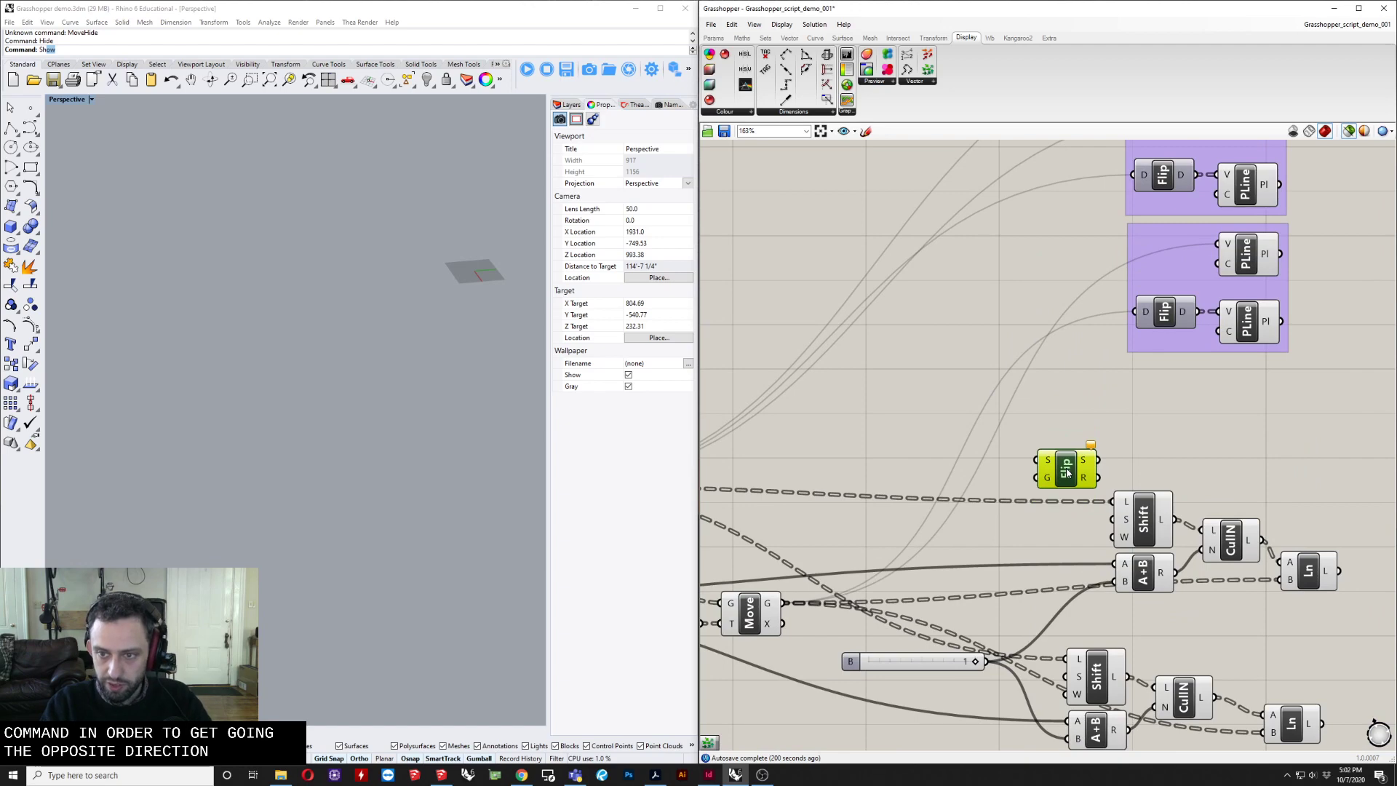
Add a Flip Matrix component above the upper Shift List in place of the surface Flip.
double_click(1077, 460)
text(flip)
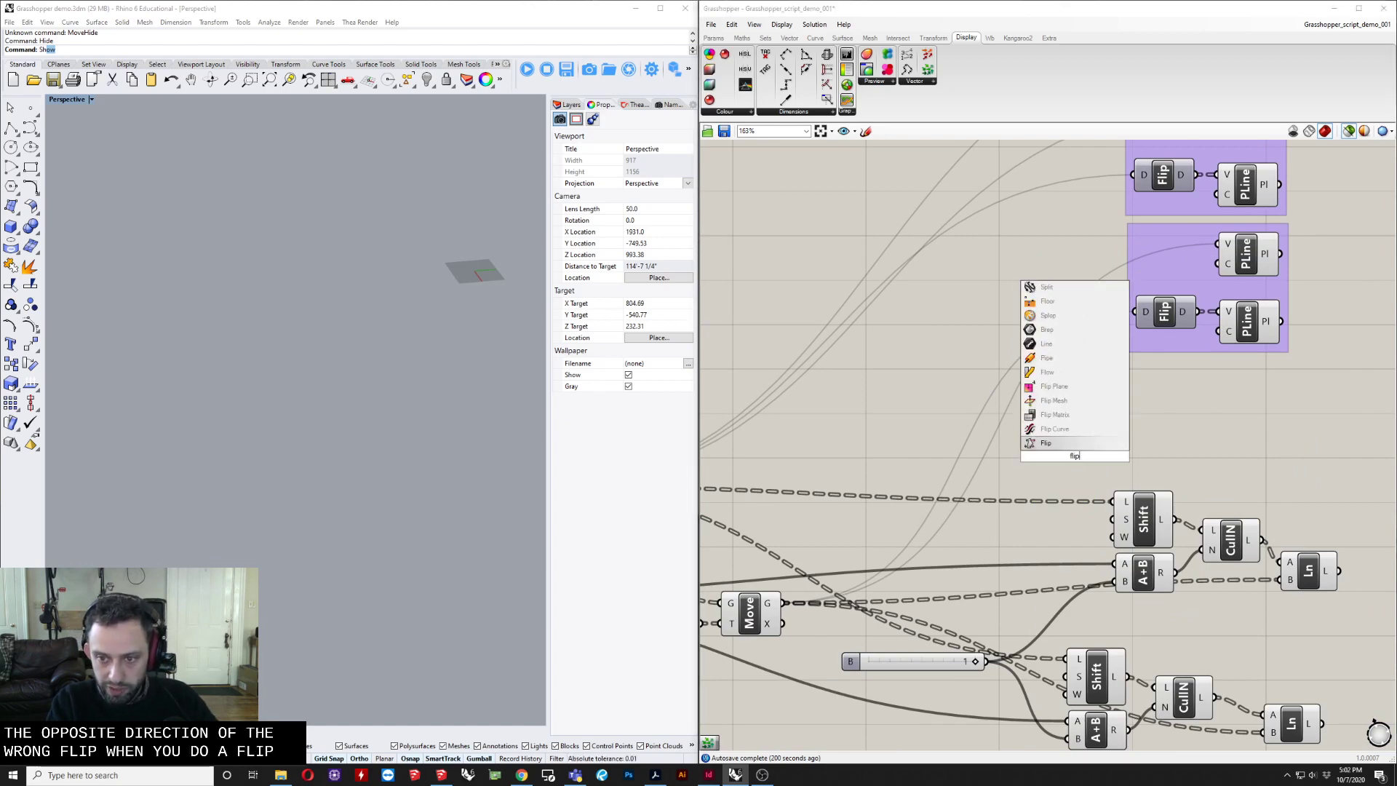
key(Up)
key(Return)
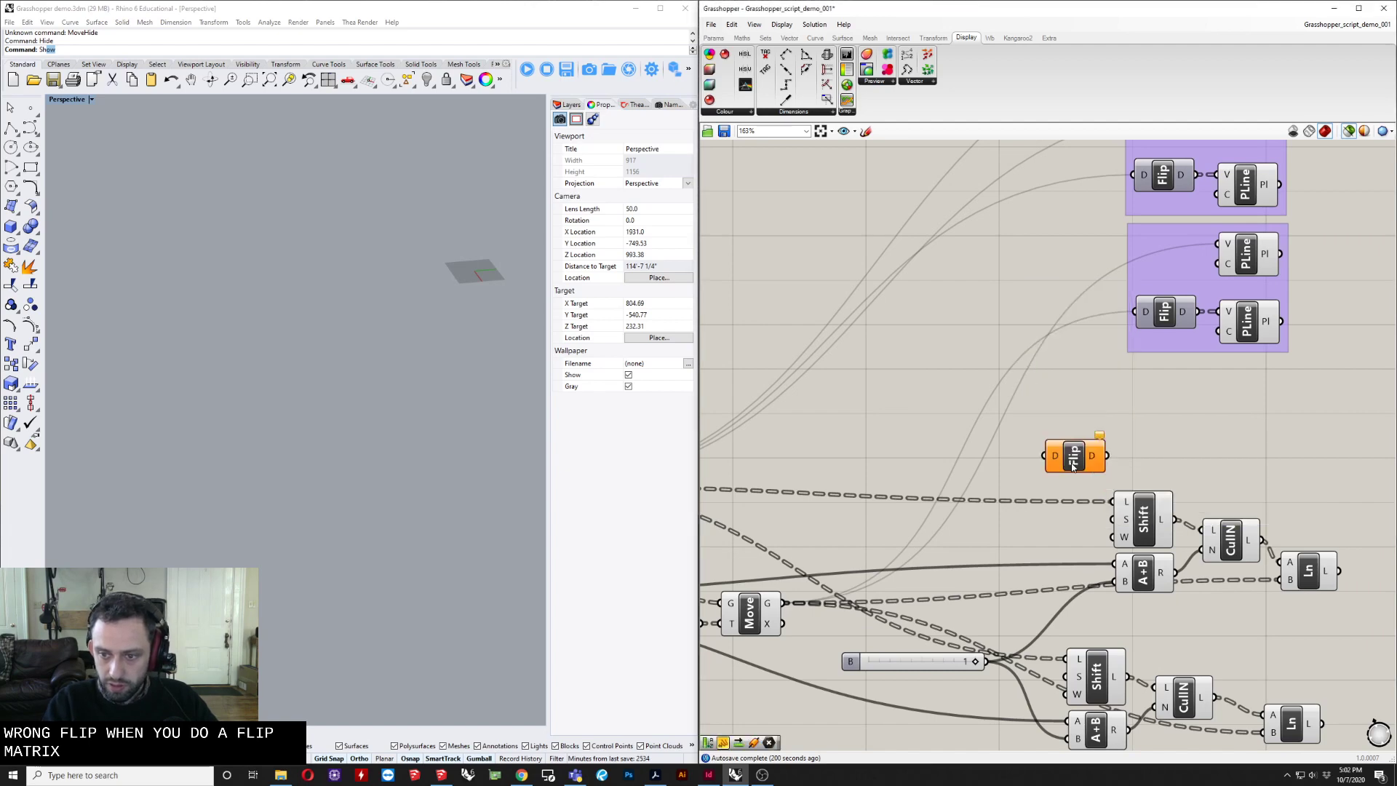
Route the Divide Surface points through the Flip Matrix into the upper Shift's L input, and preview the resulting lines.
right_drag(886, 477, 1064, 478)
drag(723, 493, 739, 489)
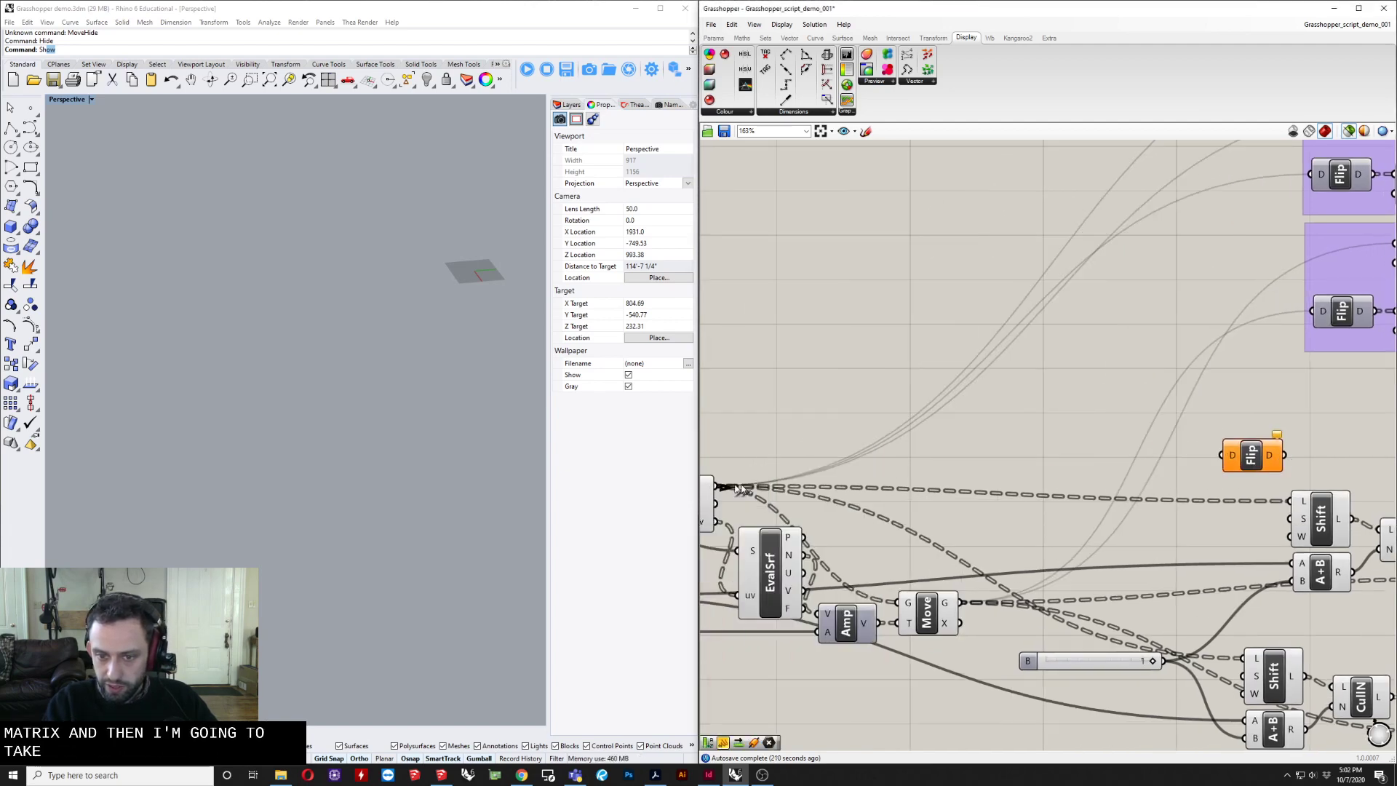
drag(1225, 460, 1224, 456)
drag(1261, 452, 1268, 510)
right_drag(1268, 509, 1054, 477)
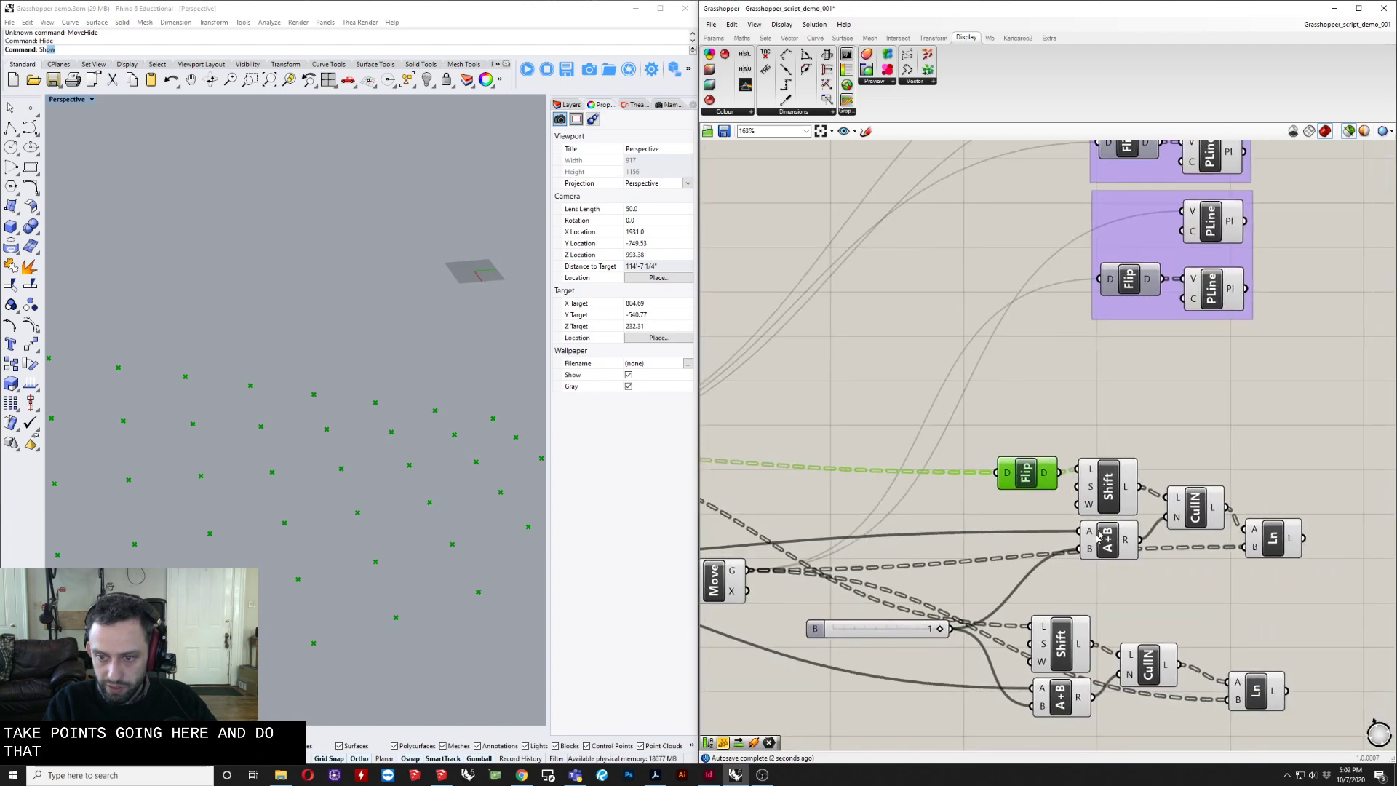
click(1274, 542)
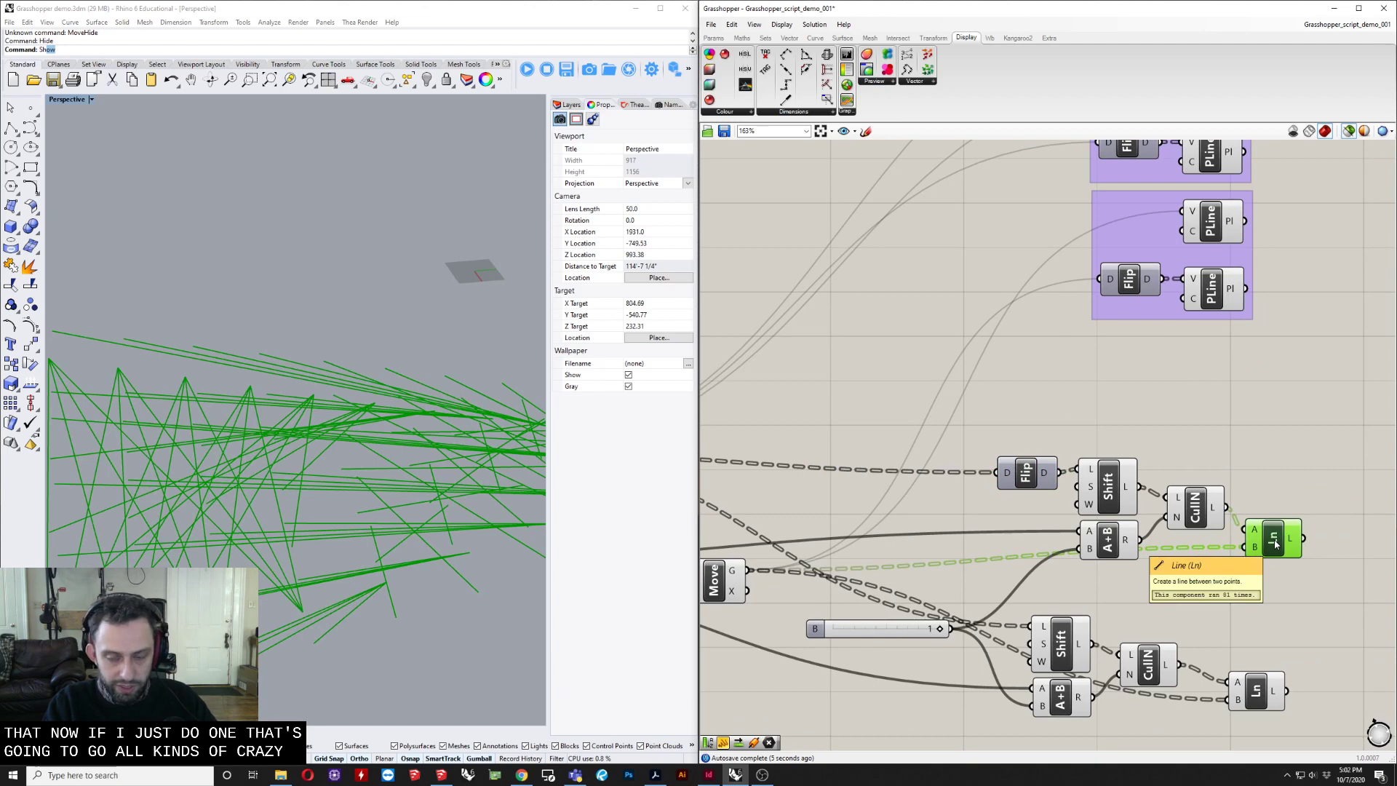
Duplicate the Flip Matrix and route the Move component's G output through the copy into the upper Line's B input.
click(1031, 478)
alt+drag(1032, 471, 1038, 505)
right_drag(1002, 540, 1176, 550)
right_drag(766, 518, 797, 503)
right_drag(1018, 572, 906, 569)
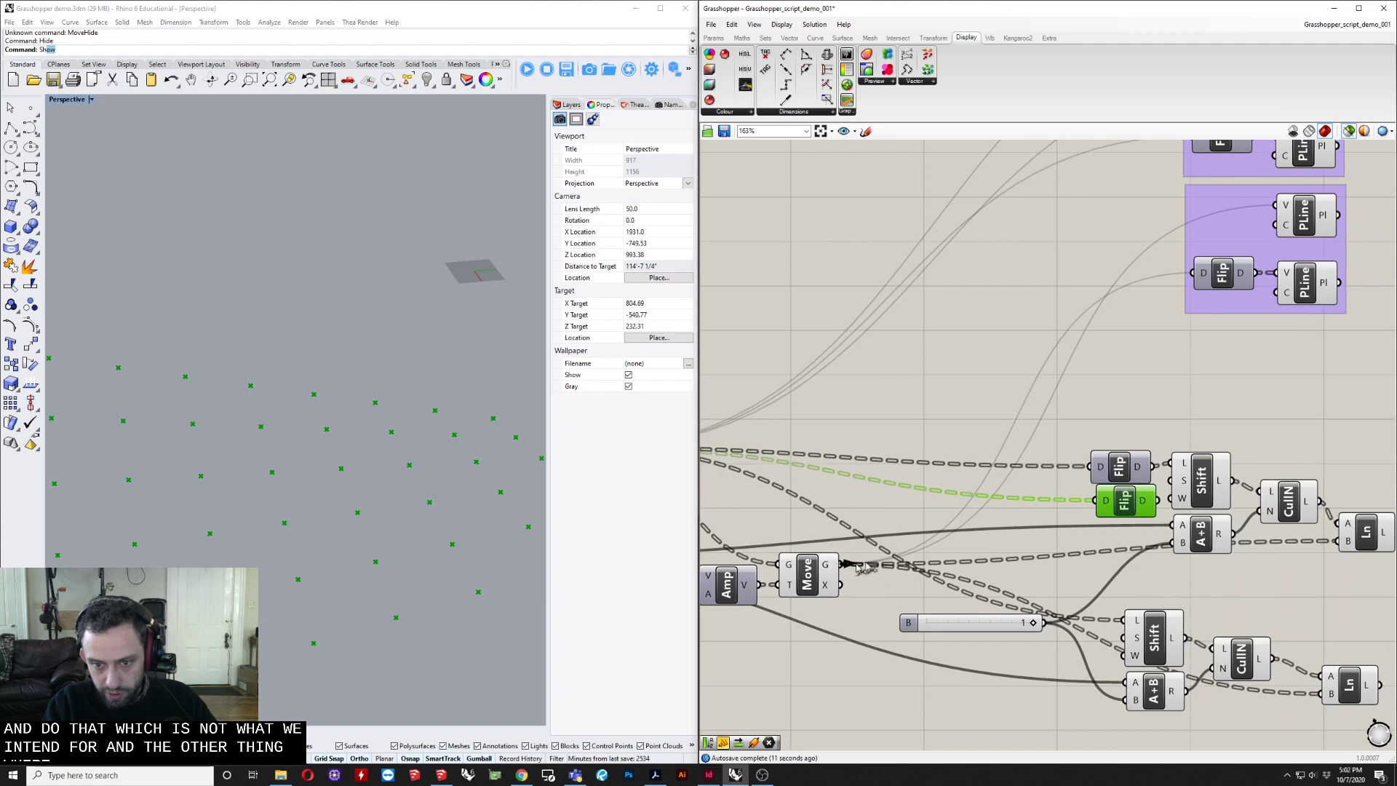
drag(846, 565, 1099, 501)
drag(1120, 505, 1109, 529)
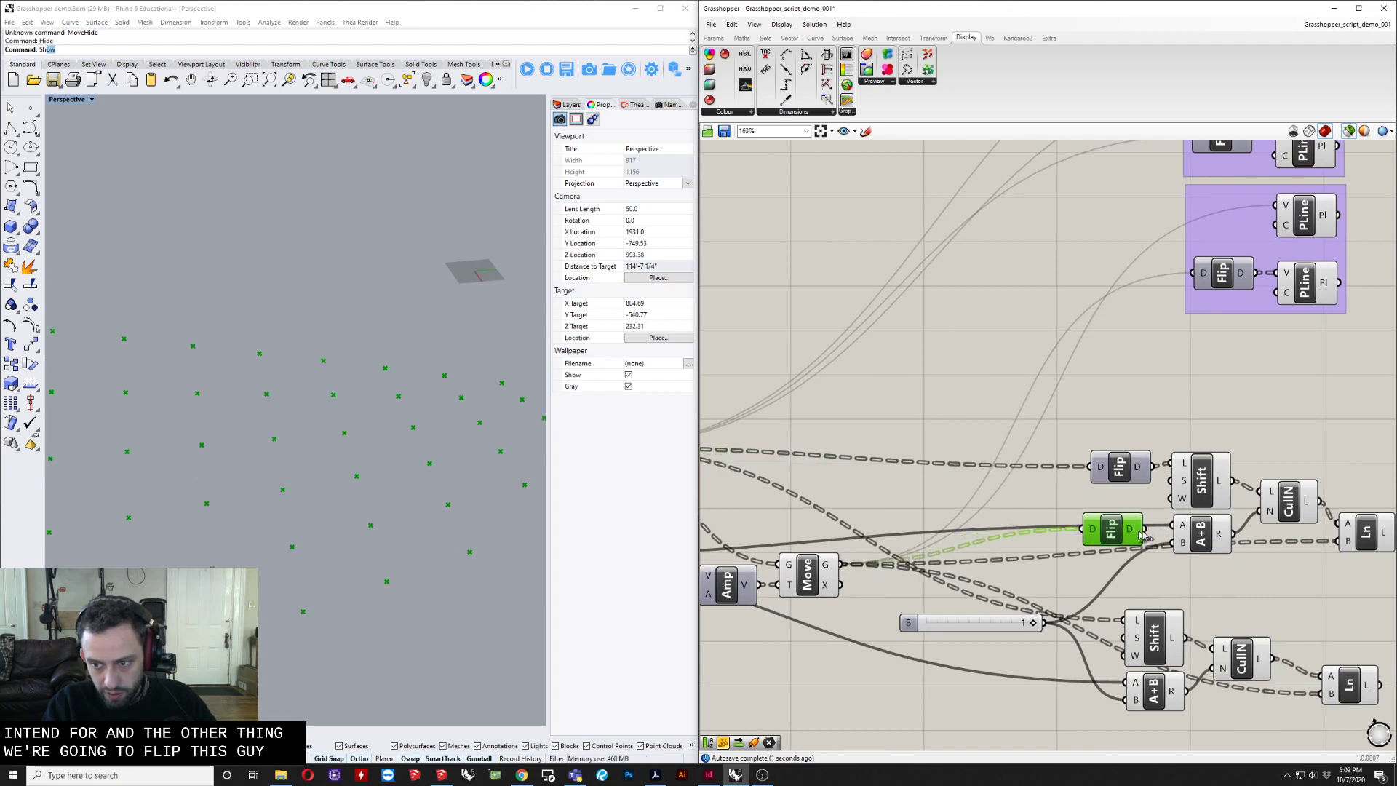
drag(1336, 543, 1338, 542)
Space out the upper Addition and second Flip Matrix so the wires read clearly, and preview the upper Line component.
right_drag(1235, 605, 1094, 600)
drag(1049, 531, 1054, 551)
right_drag(1031, 555, 993, 593)
drag(934, 565, 945, 565)
right_drag(944, 567, 904, 536)
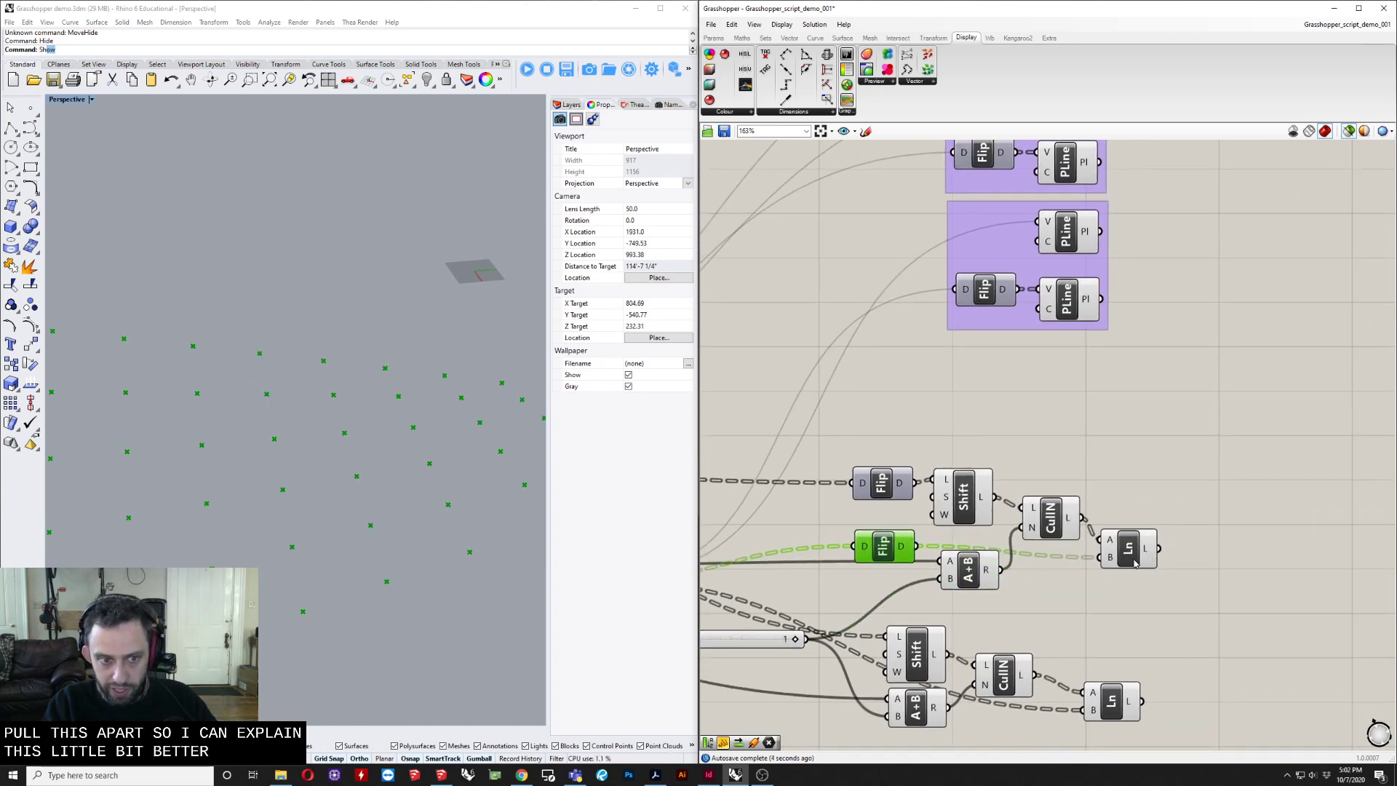
click(1118, 548)
Rewire the A input of the upper Addition component to the U Count slider.
right_drag(955, 577, 1295, 551)
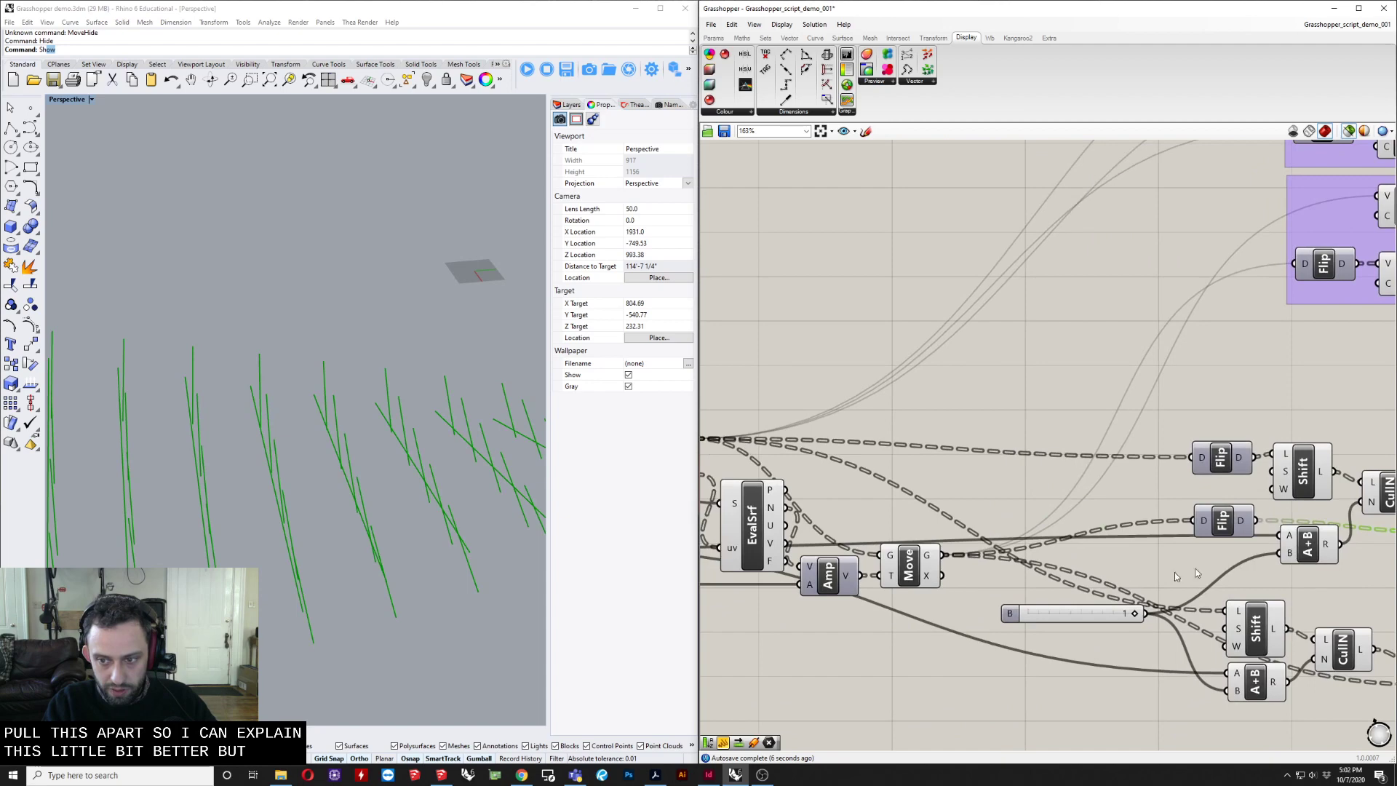
right_drag(1037, 553, 1346, 563)
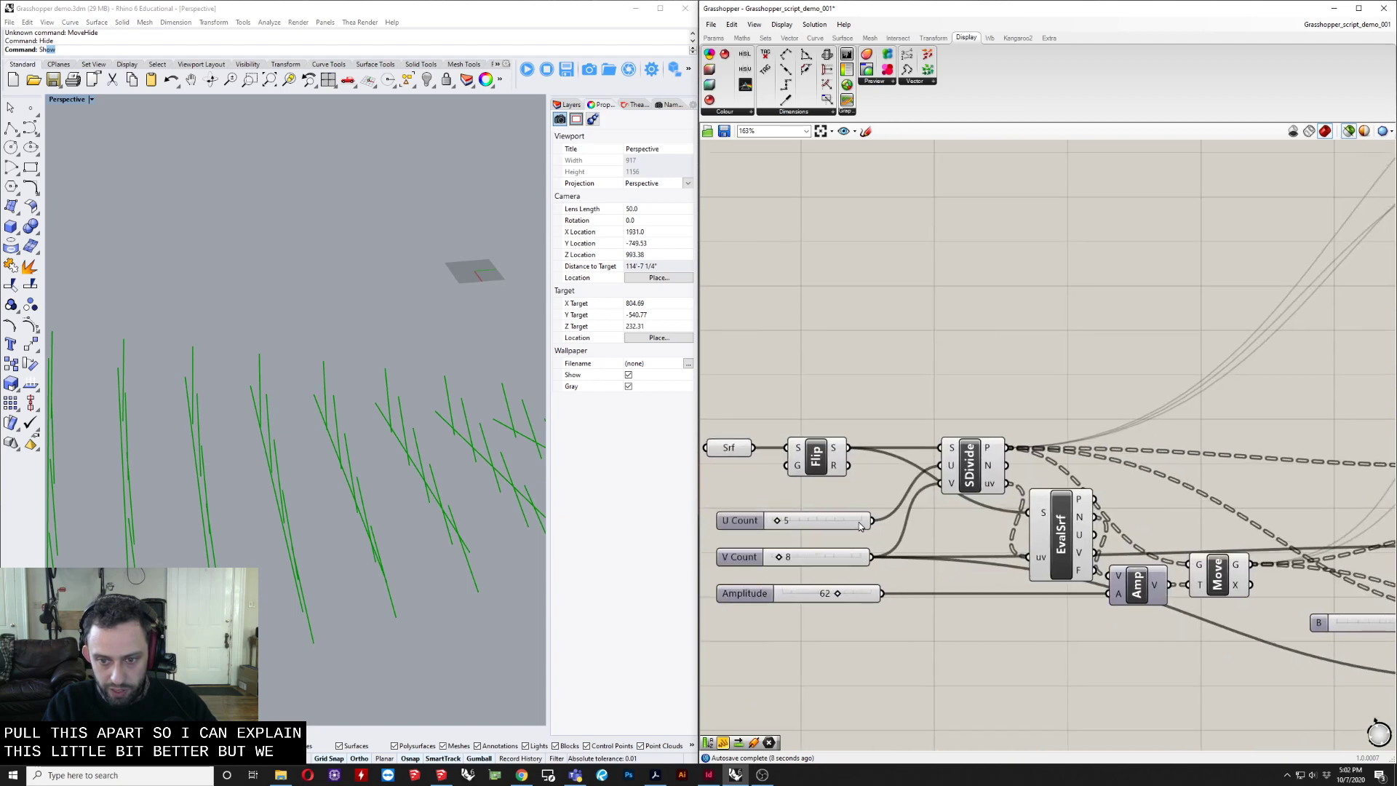
scroll(718, 484, down, 4)
drag(719, 484, 1050, 562)
scroll(1192, 494, up, 4)
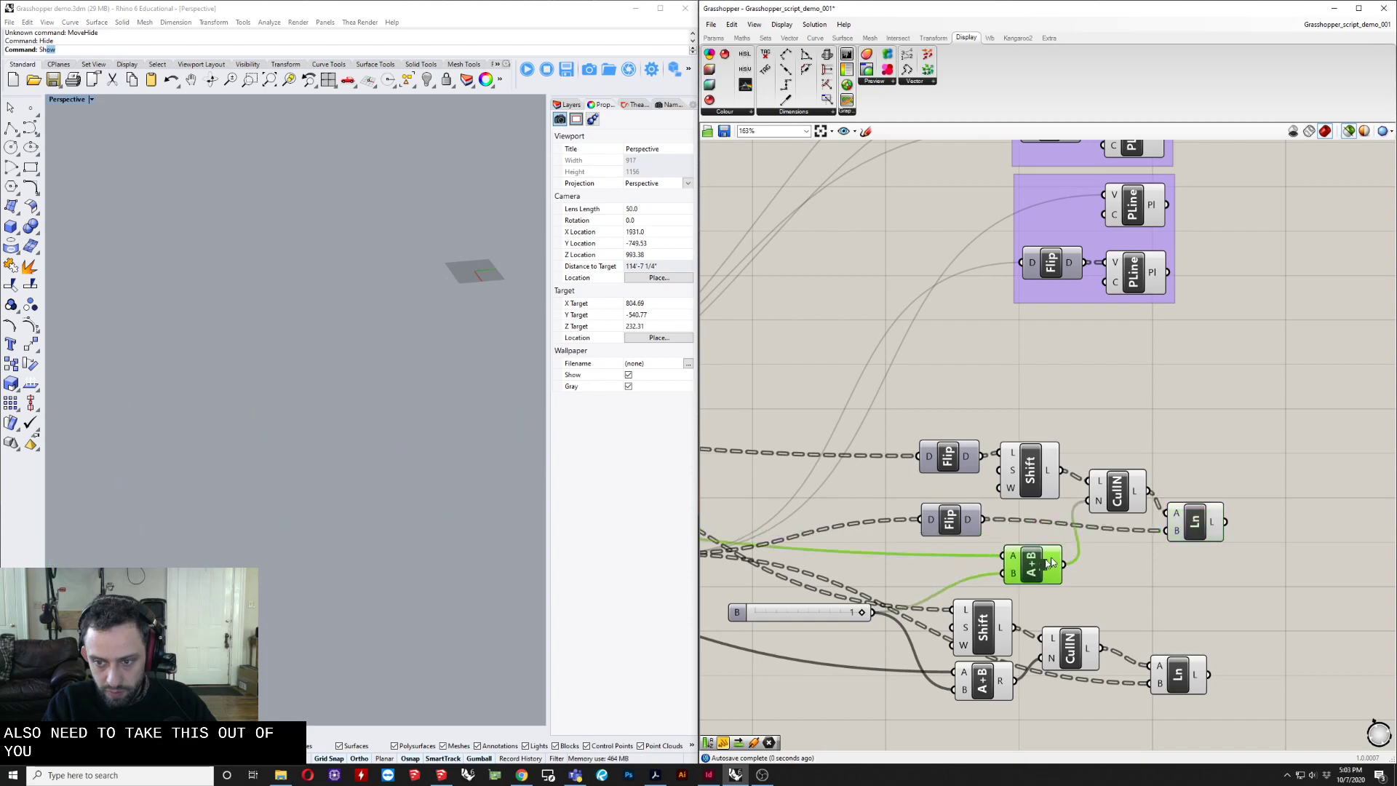
Preview the Line components of both diagonal sets together and inspect the diagonals in the Perspective viewport.
click(1180, 531)
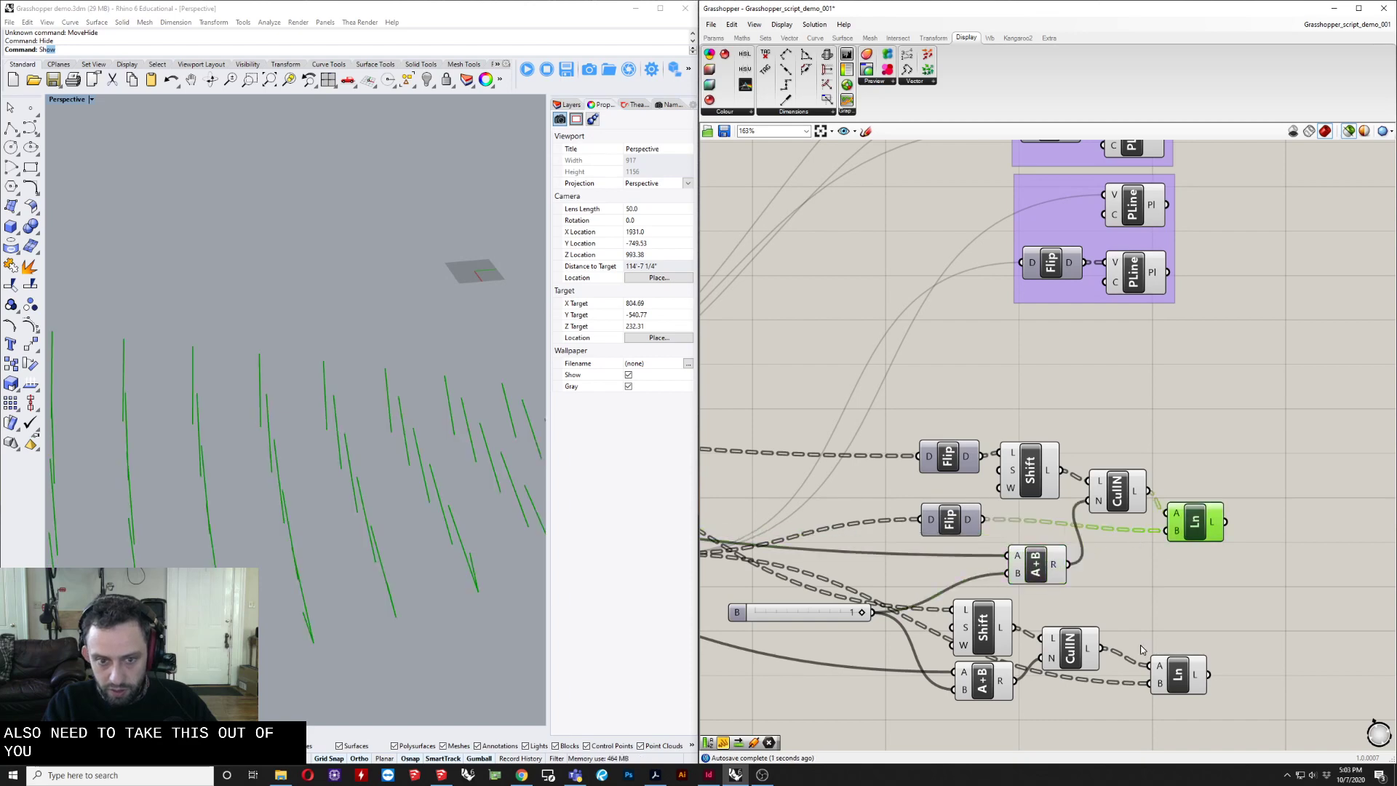
shift+click(1172, 678)
right_drag(1210, 607, 1175, 587)
right_drag(299, 396, 116, 410)
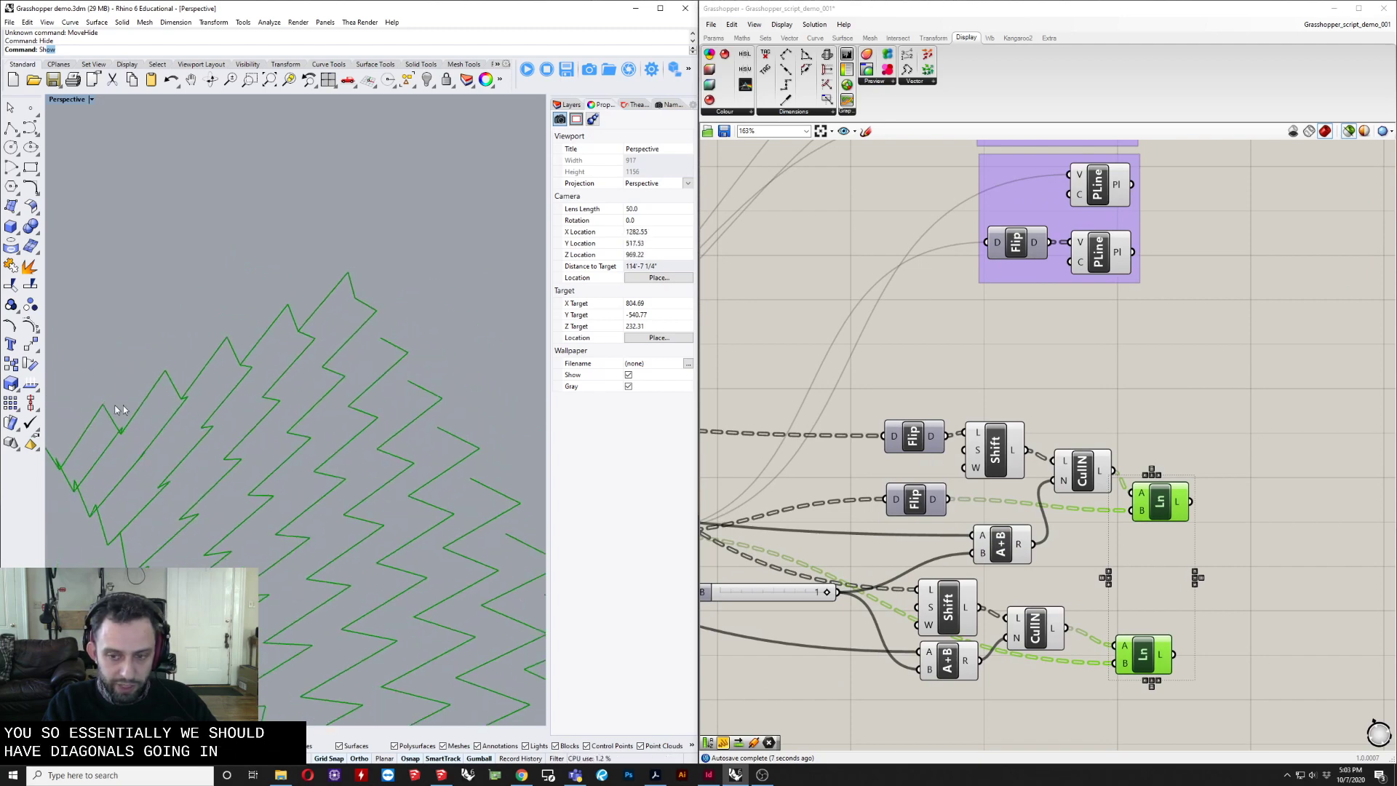
Move the whole upper diagonal set, from both Flip Matrix components to the Line, farther away from the lower set.
right_drag(1114, 407, 1190, 434)
drag(1307, 412, 979, 575)
drag(1085, 579, 1123, 537)
right_drag(1200, 311, 1134, 476)
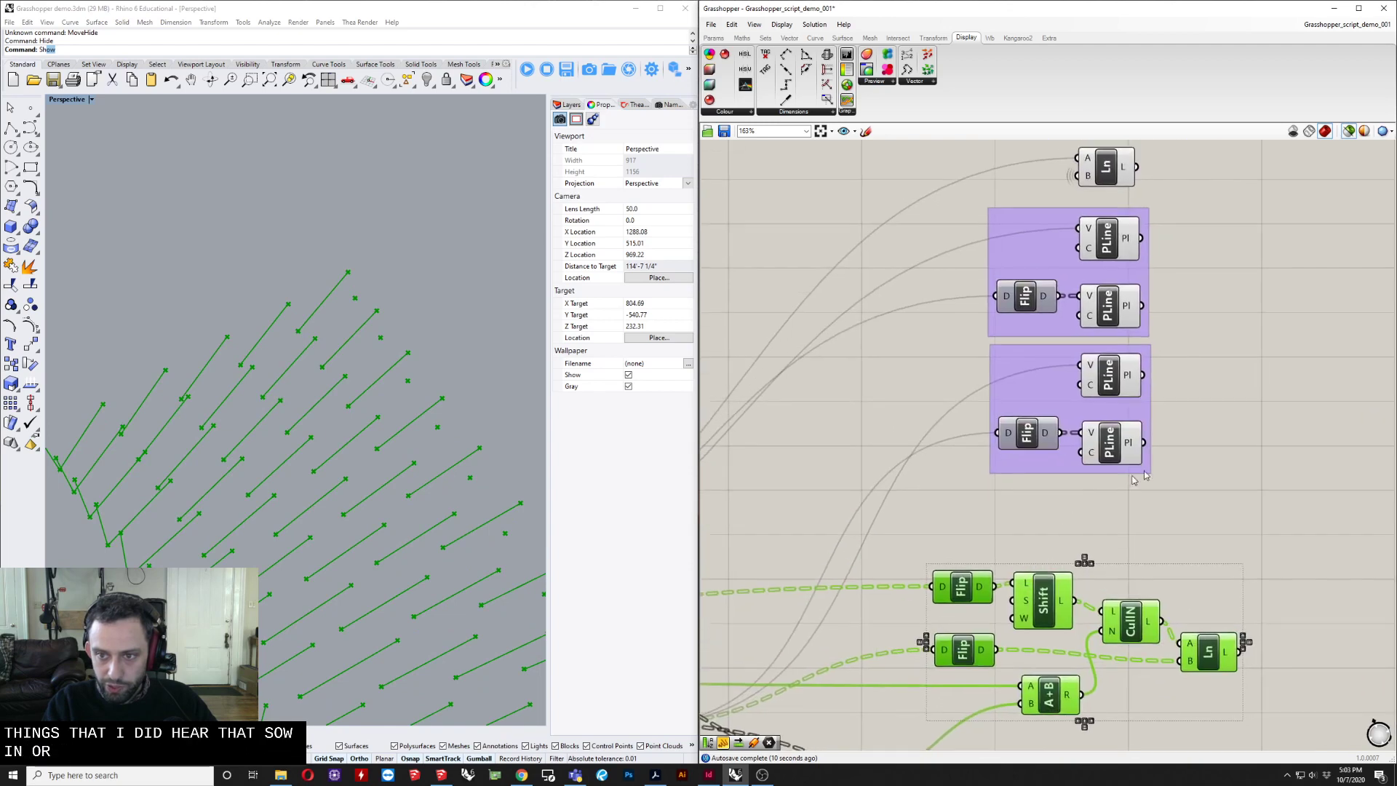
click(1213, 438)
Examine the polylines and the flipped points of the upper purple group in the Perspective viewport.
right_drag(1212, 438, 1157, 578)
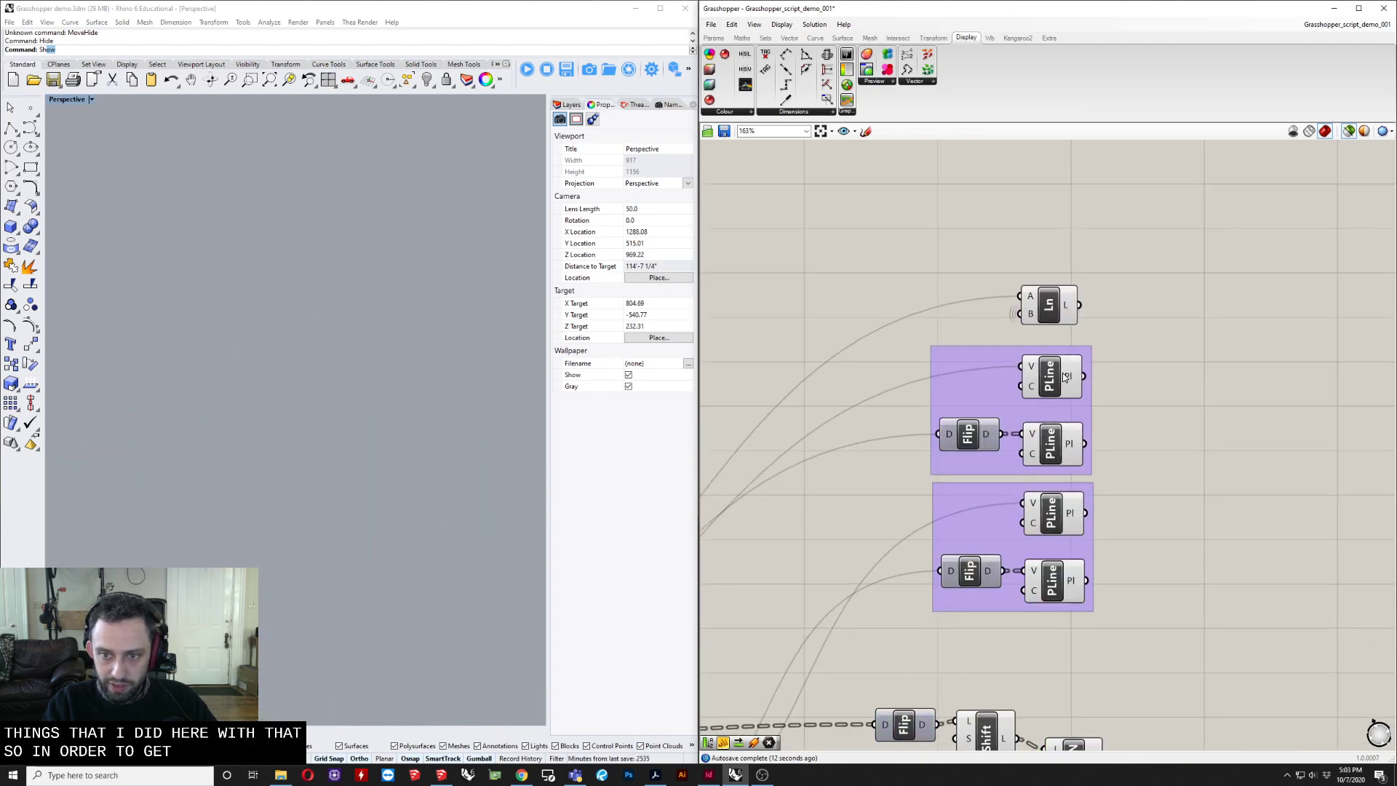
click(1064, 376)
click(1057, 442)
click(1051, 390)
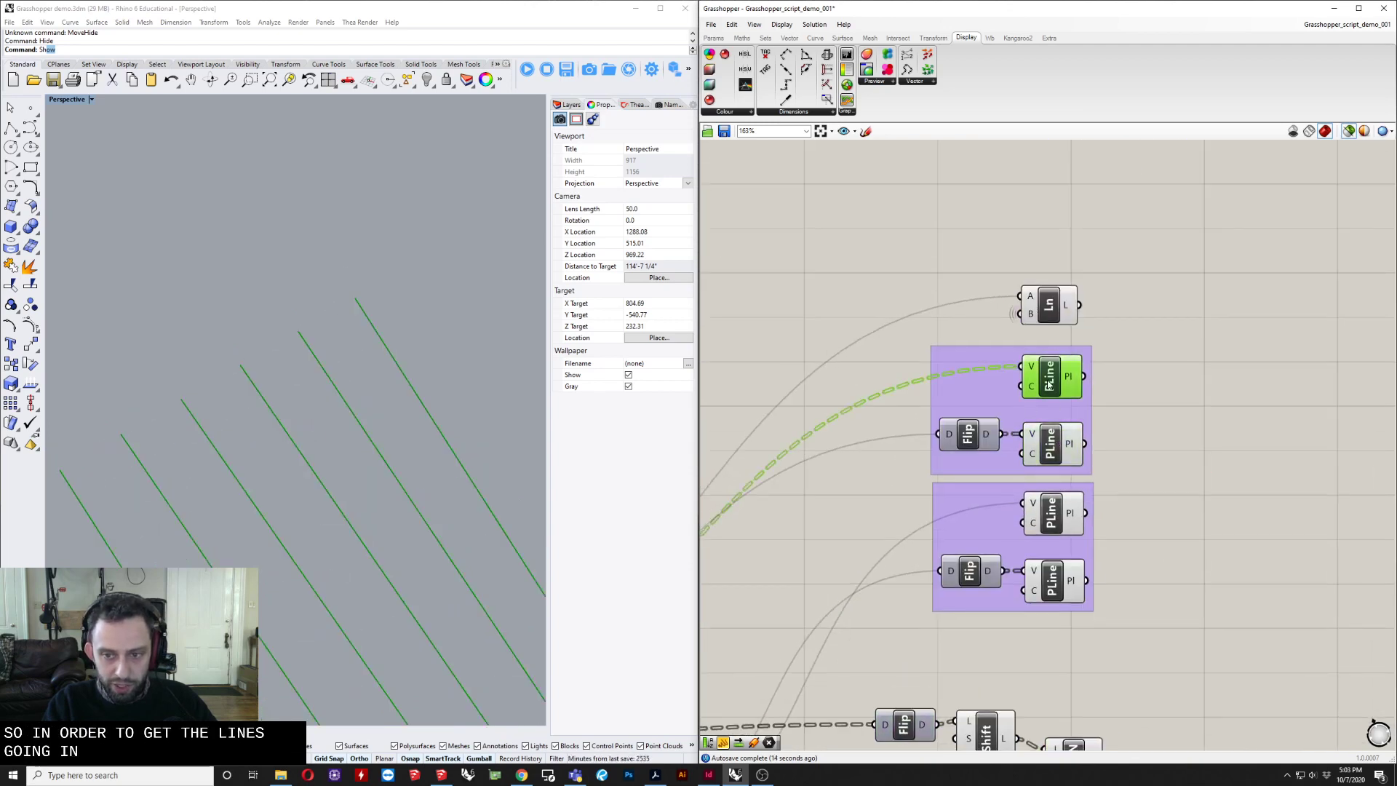
click(972, 428)
right_drag(878, 481, 1065, 426)
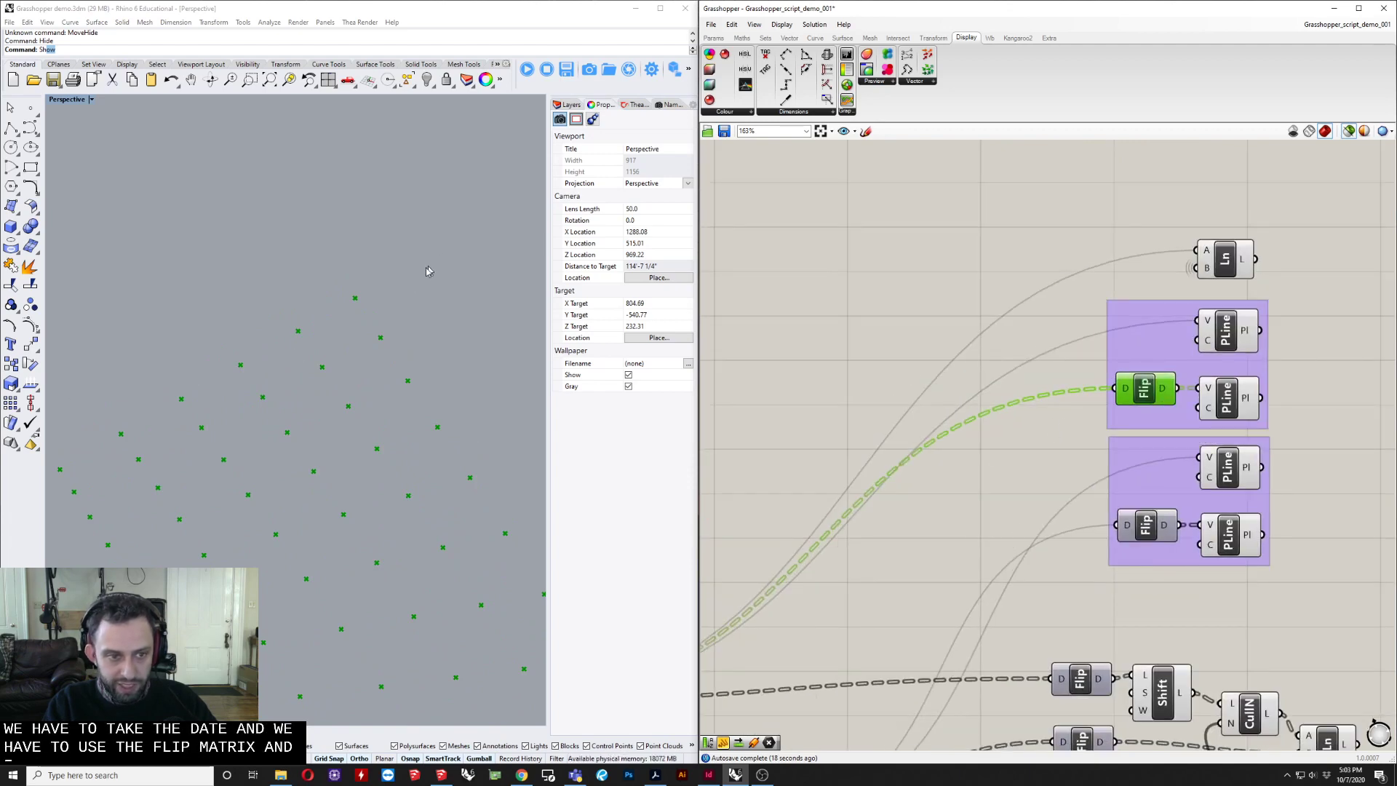
scroll(253, 304, down, 4)
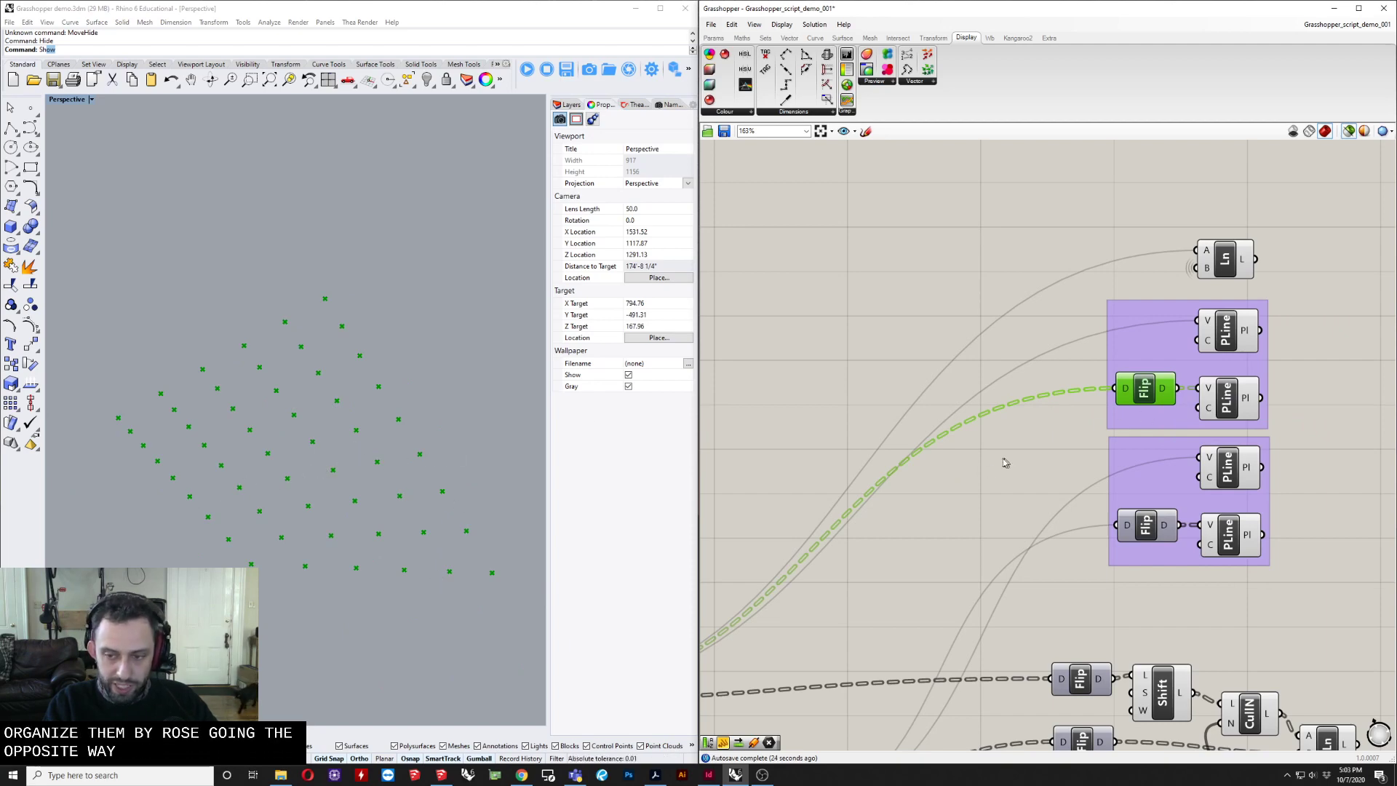
Shift the B slider away from the lower diagonal set, and examine that set's Addition, Shift and Cull Nth components.
right_drag(984, 463, 994, 423)
right_drag(1015, 486, 916, 189)
click(987, 619)
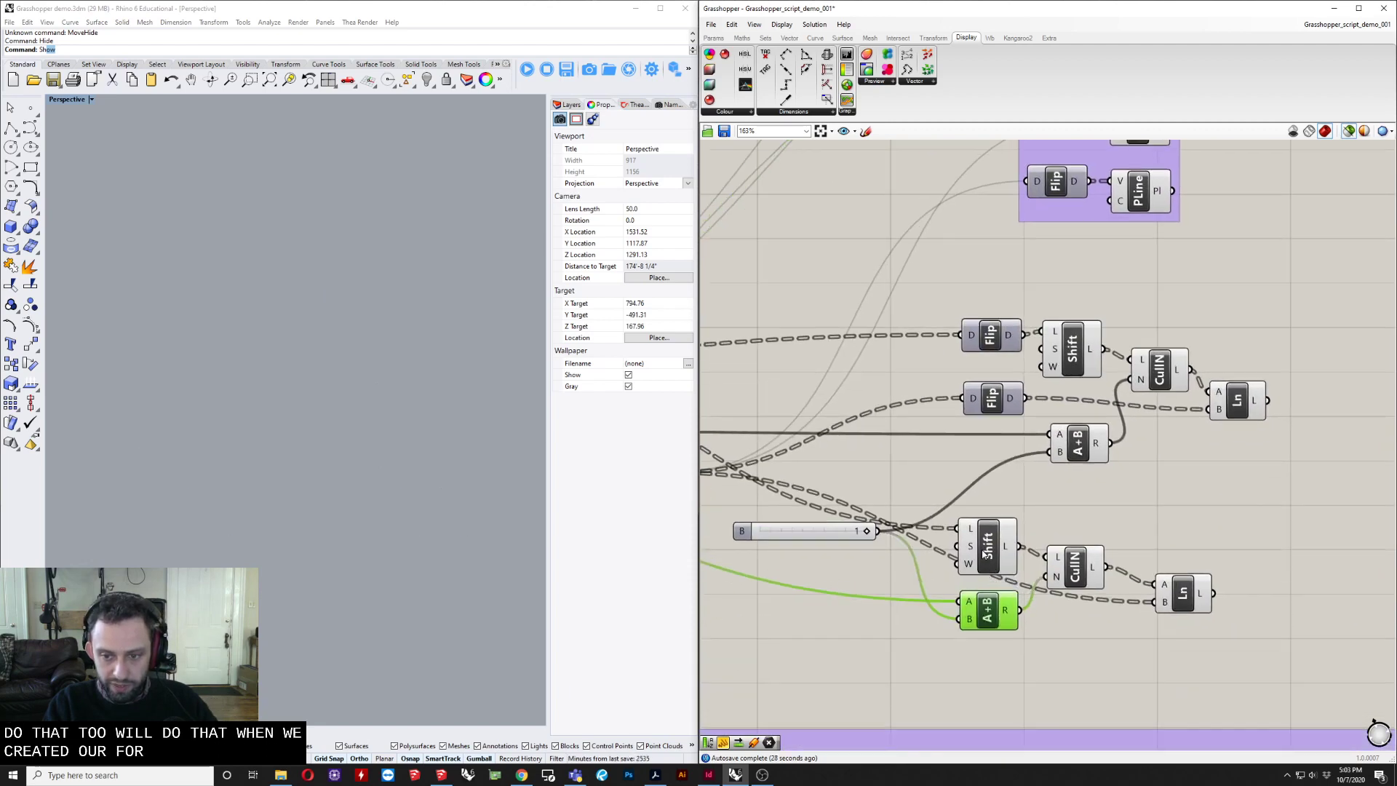
mouse_move(866, 531)
mouse_down()
mouse_move(851, 562)
mouse_move(846, 538)
mouse_up()
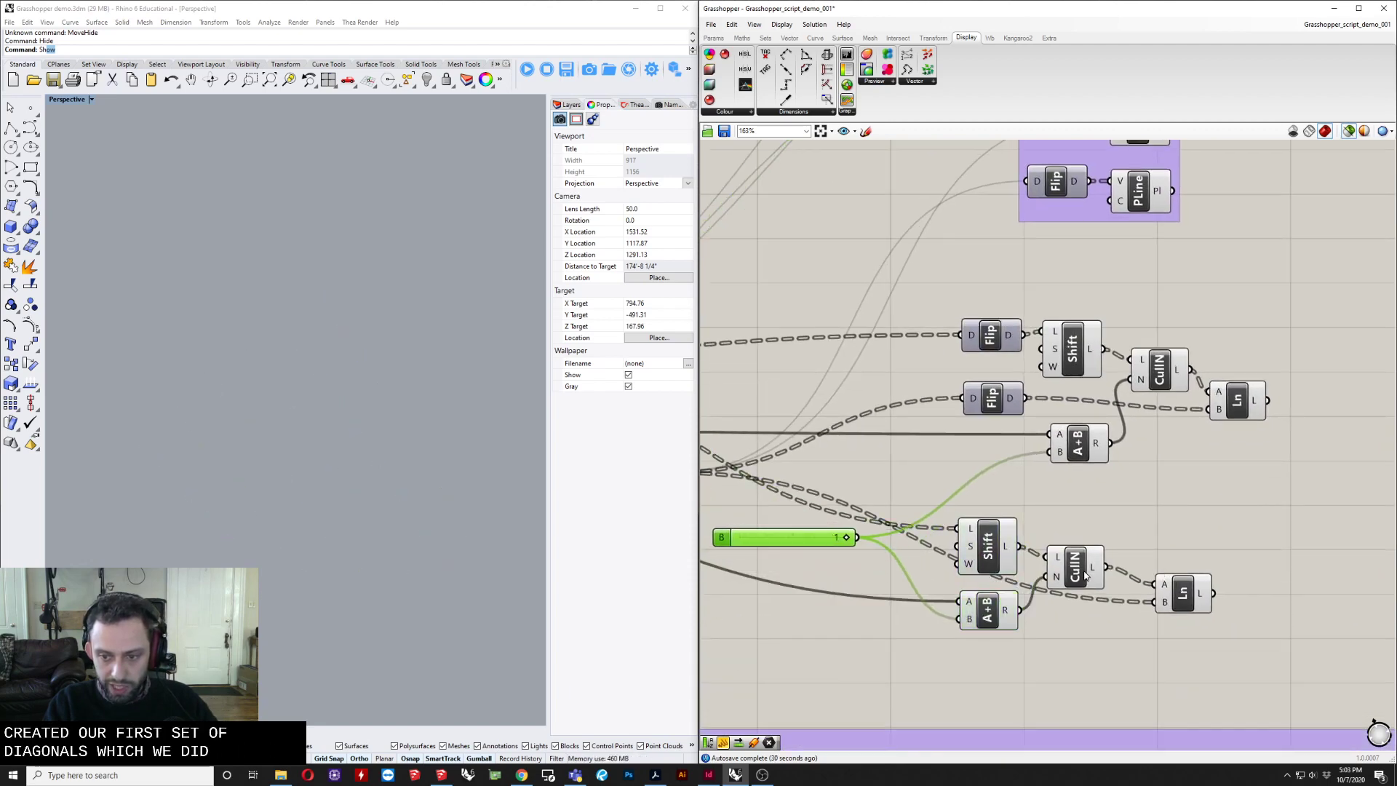
click(990, 542)
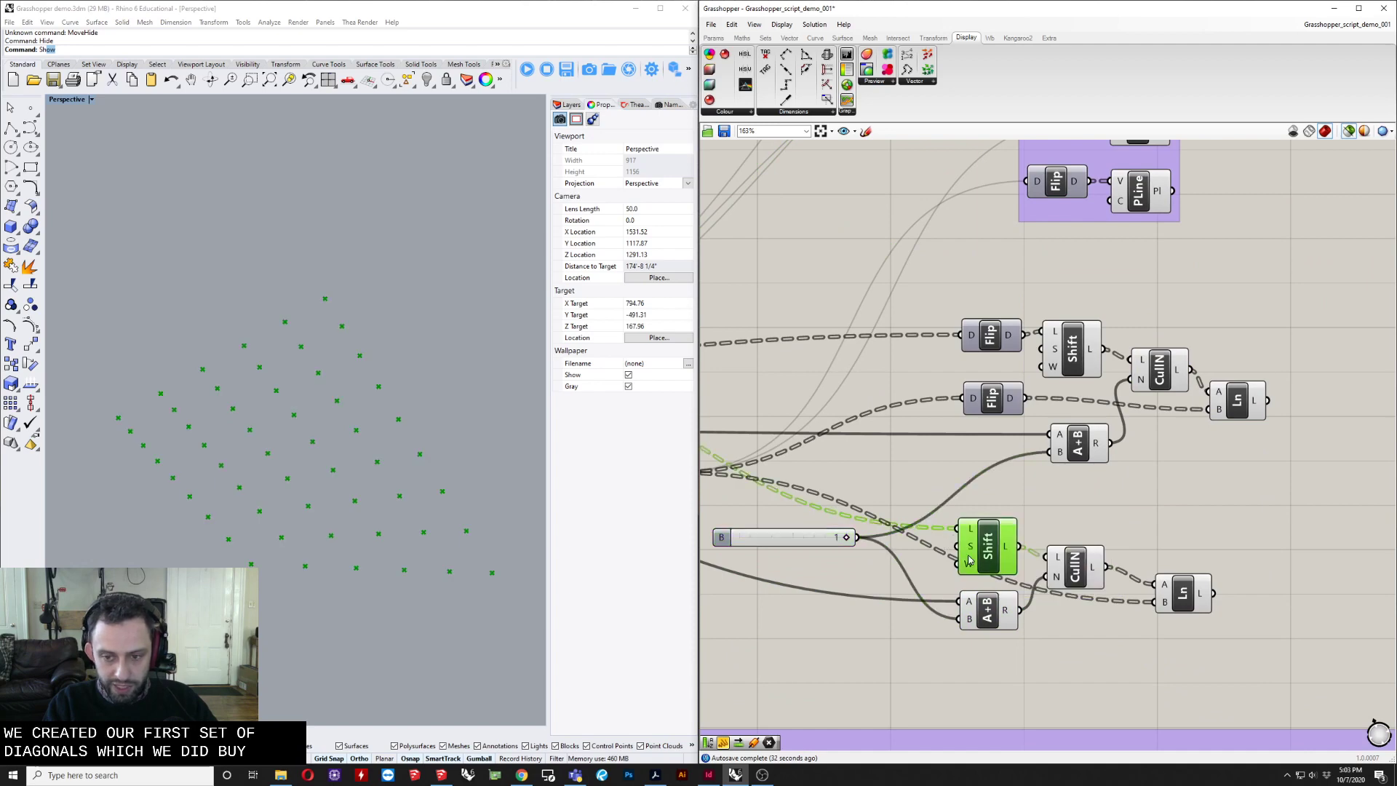
right_drag(972, 559, 967, 528)
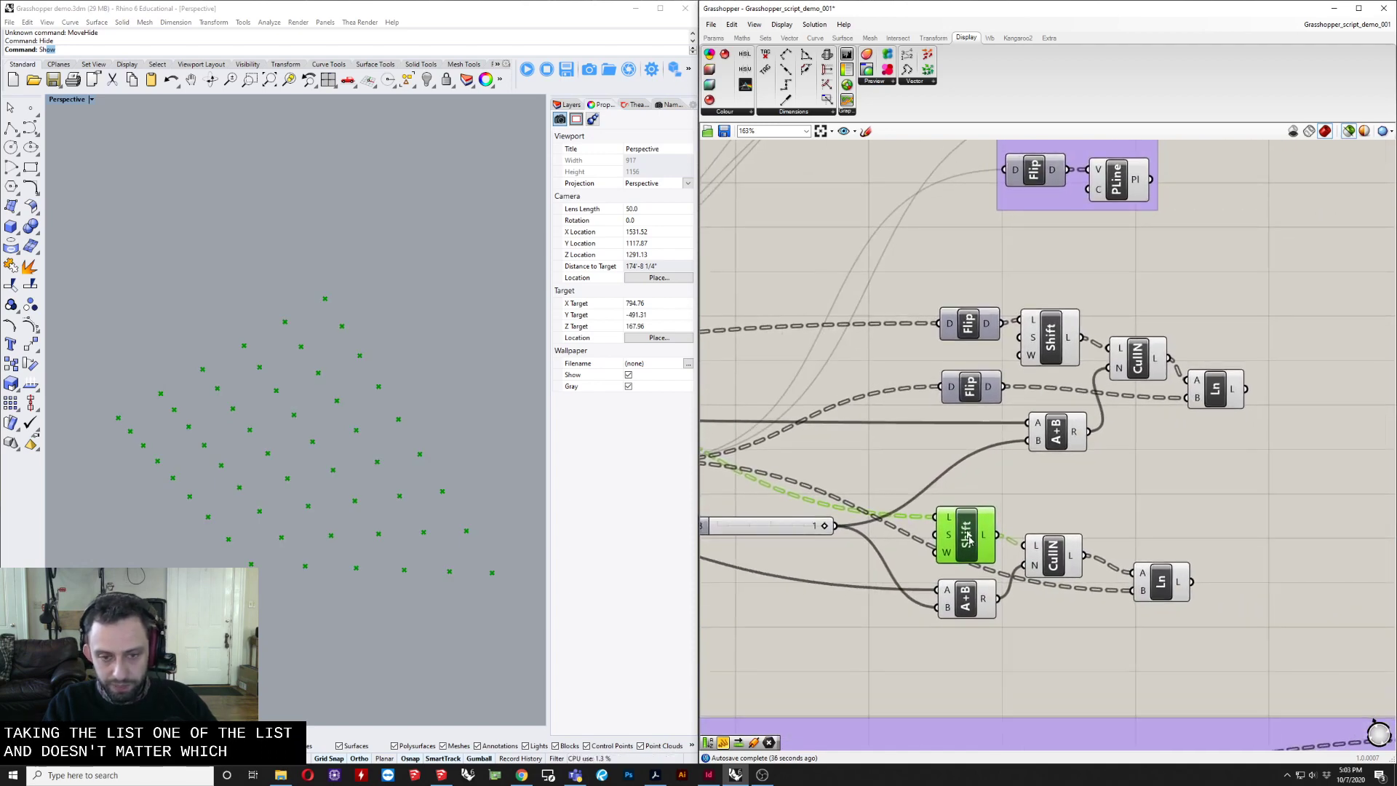
mouse_move(949, 538)
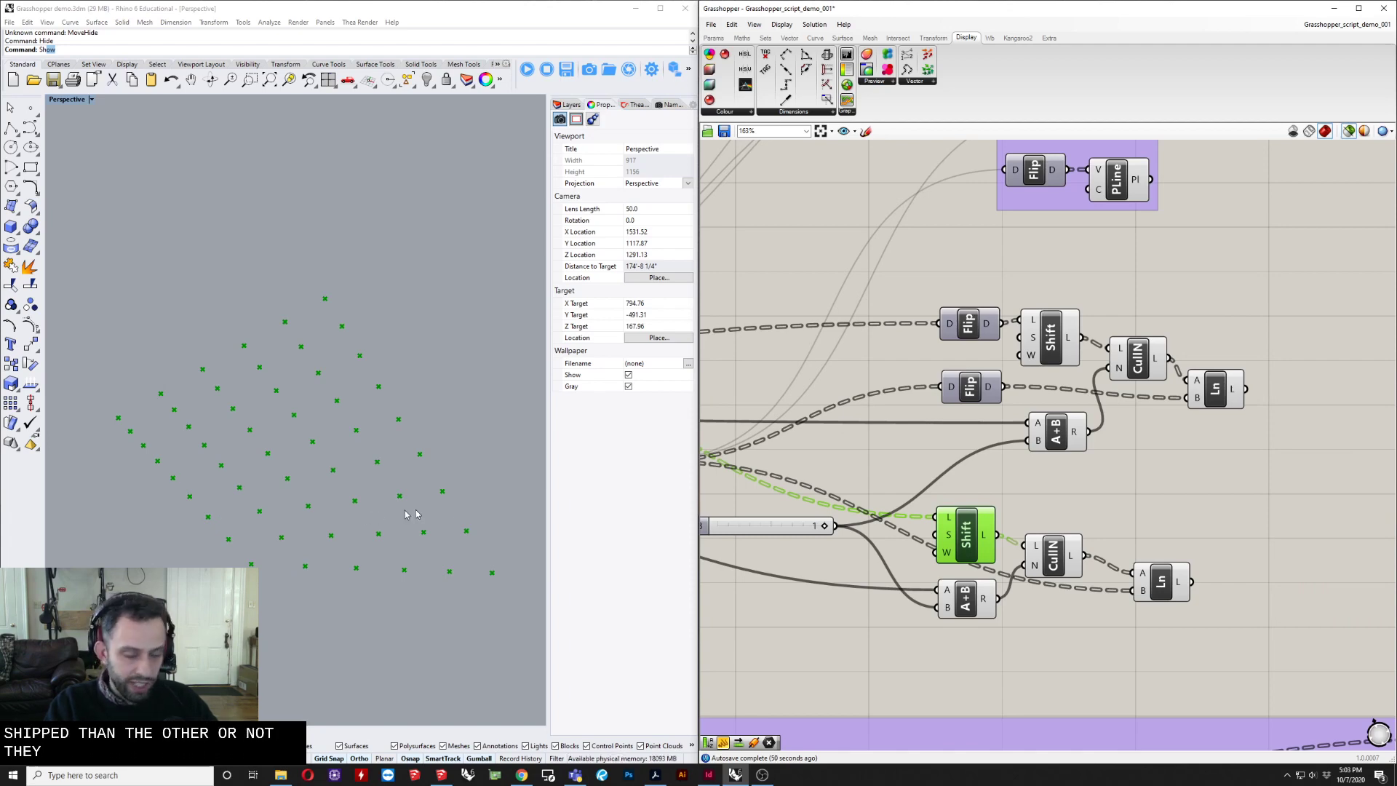
click(1057, 573)
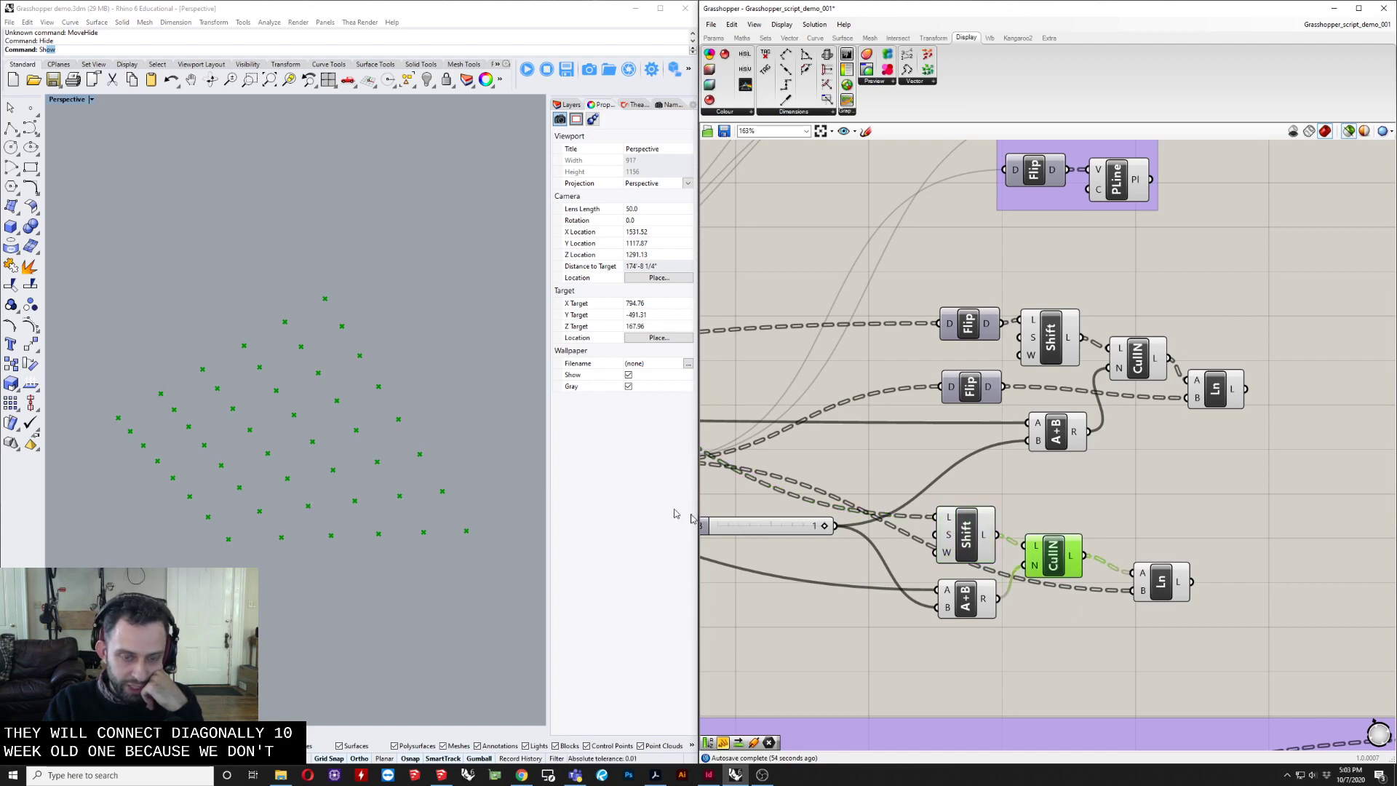
Trace the wires of both Addition components back to the U Count and V Count sliders.
right_drag(1018, 606, 1237, 575)
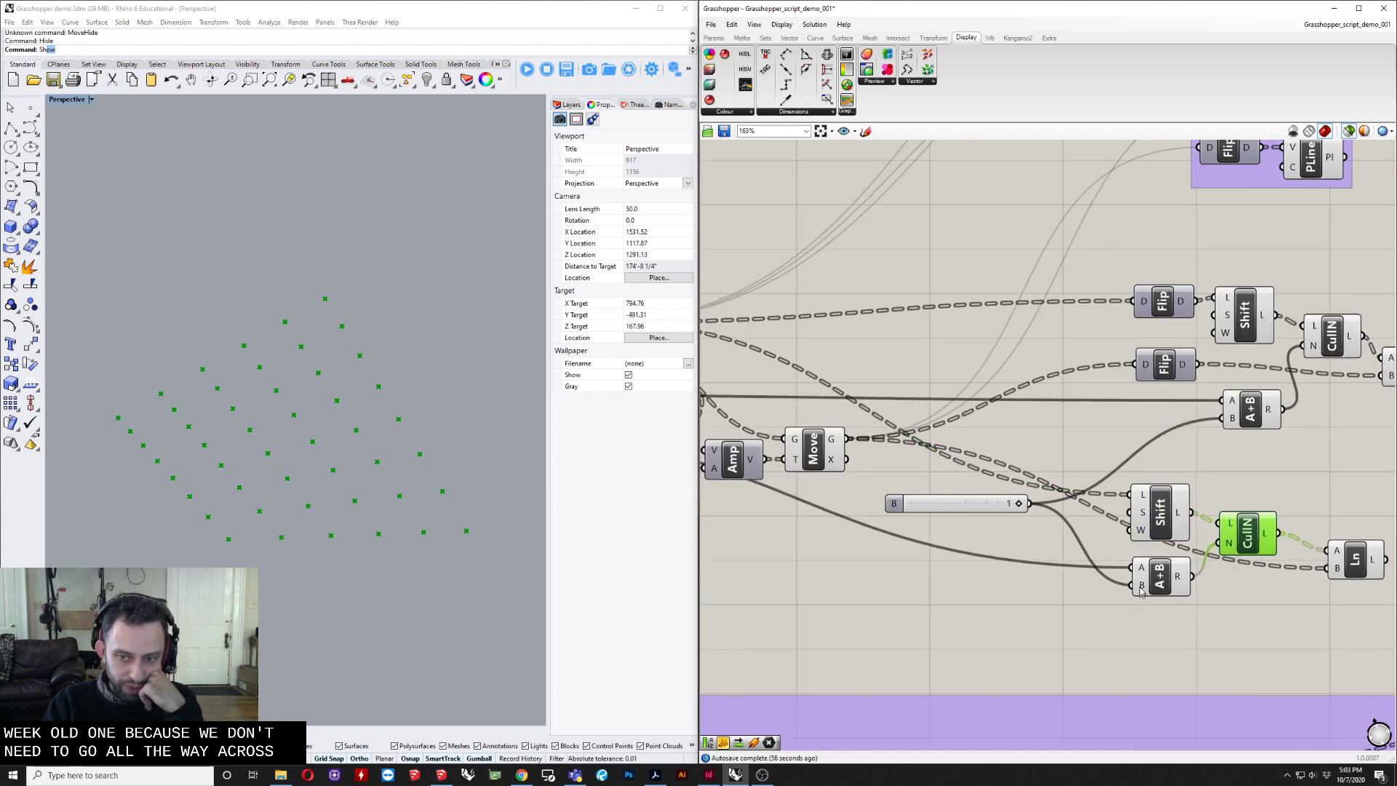
right_drag(982, 515, 1217, 529)
scroll(1217, 530, down, 3)
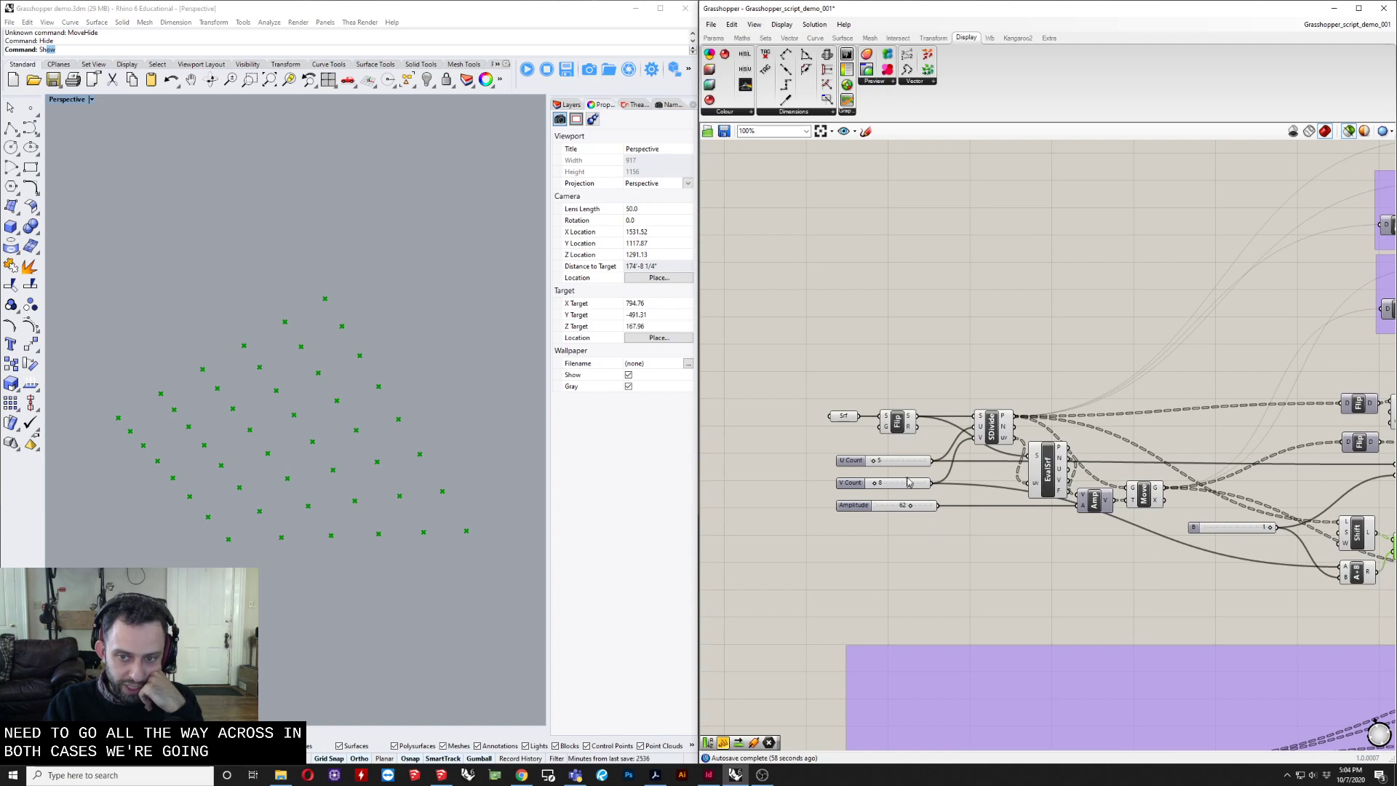
scroll(899, 470, up, 5)
scroll(889, 451, down, 3)
right_drag(950, 444, 758, 456)
right_drag(1049, 485, 890, 496)
right_drag(1134, 483, 1015, 507)
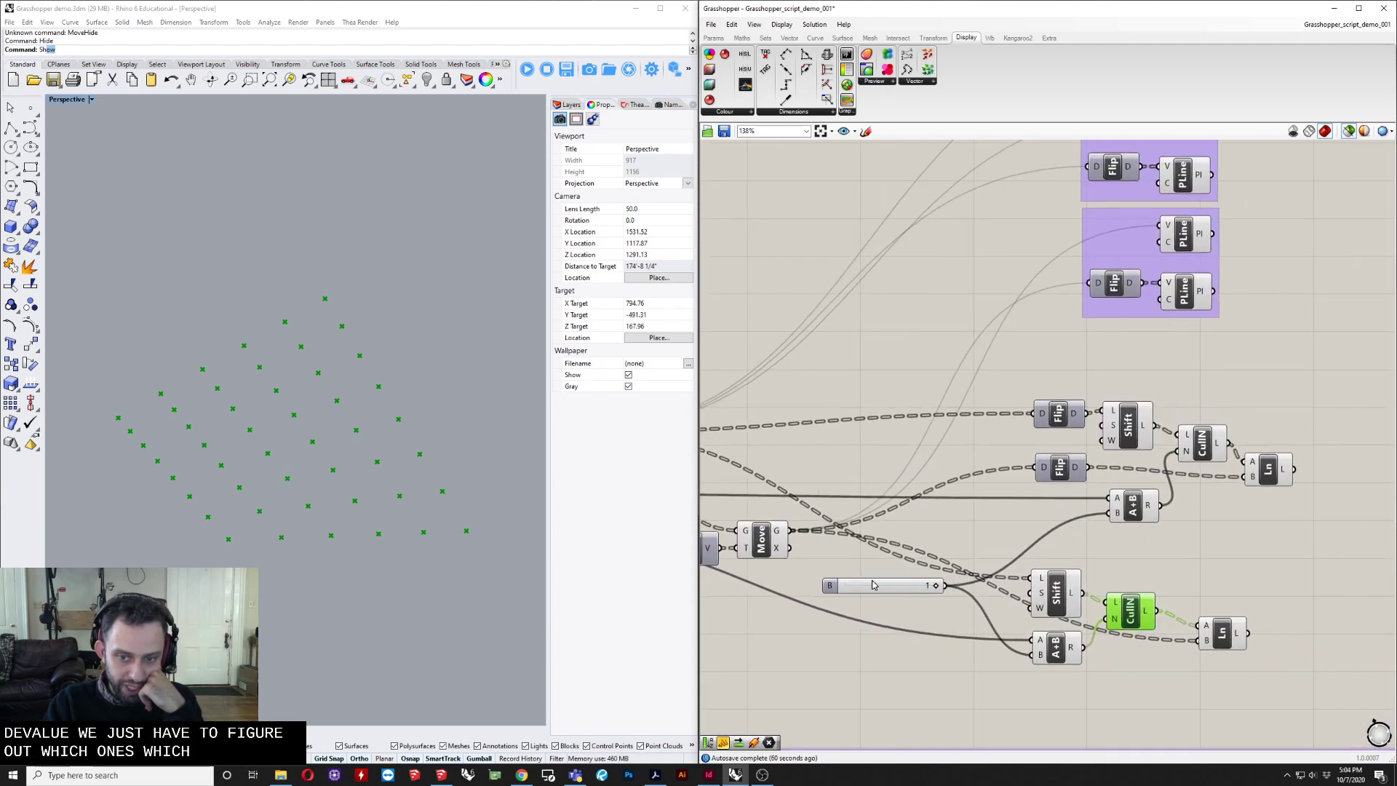
Move the B slider up so that it sits between the two diagonal sets.
drag(874, 586, 926, 534)
scroll(1068, 534, up, 3)
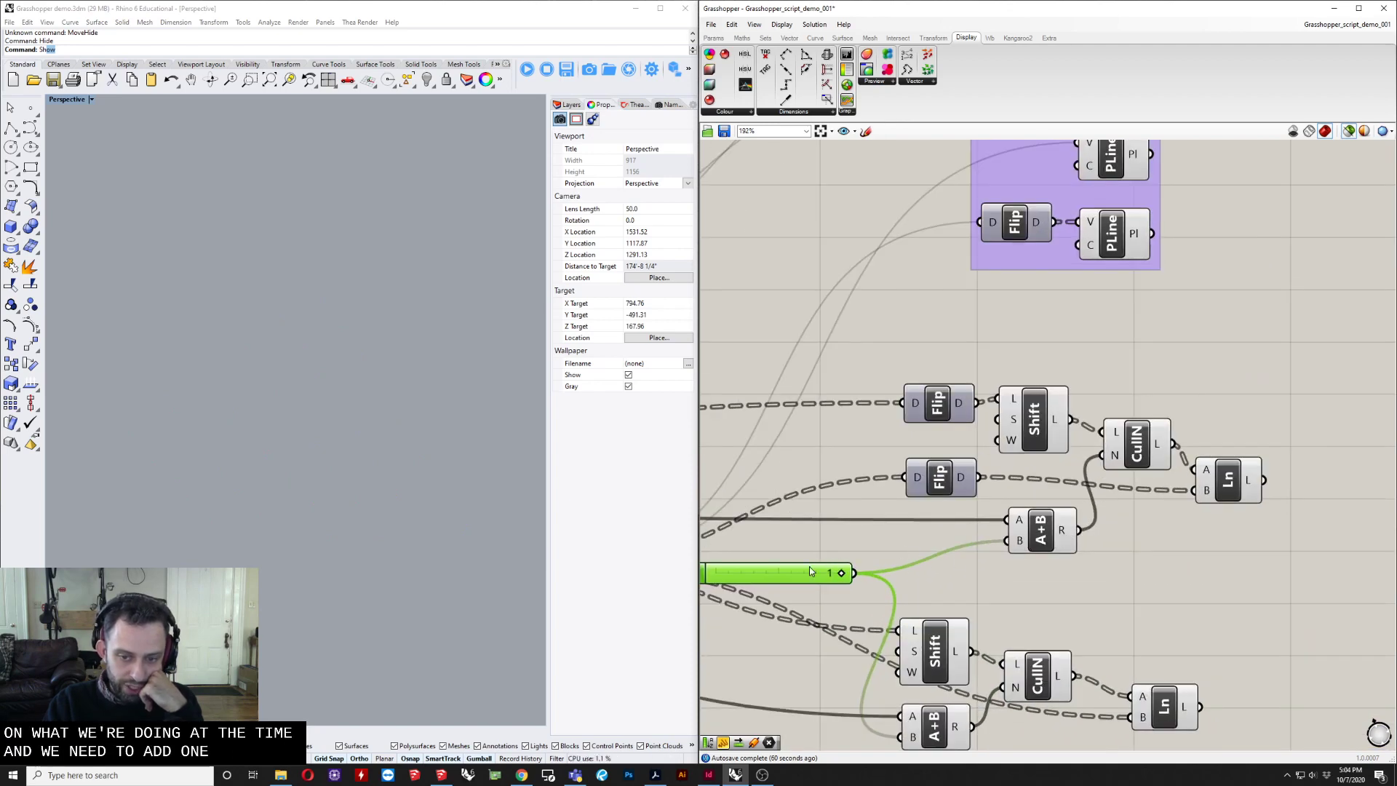
Trace the upper diagonal set's Addition component from its Cull Nth back to the U Count slider.
click(1055, 539)
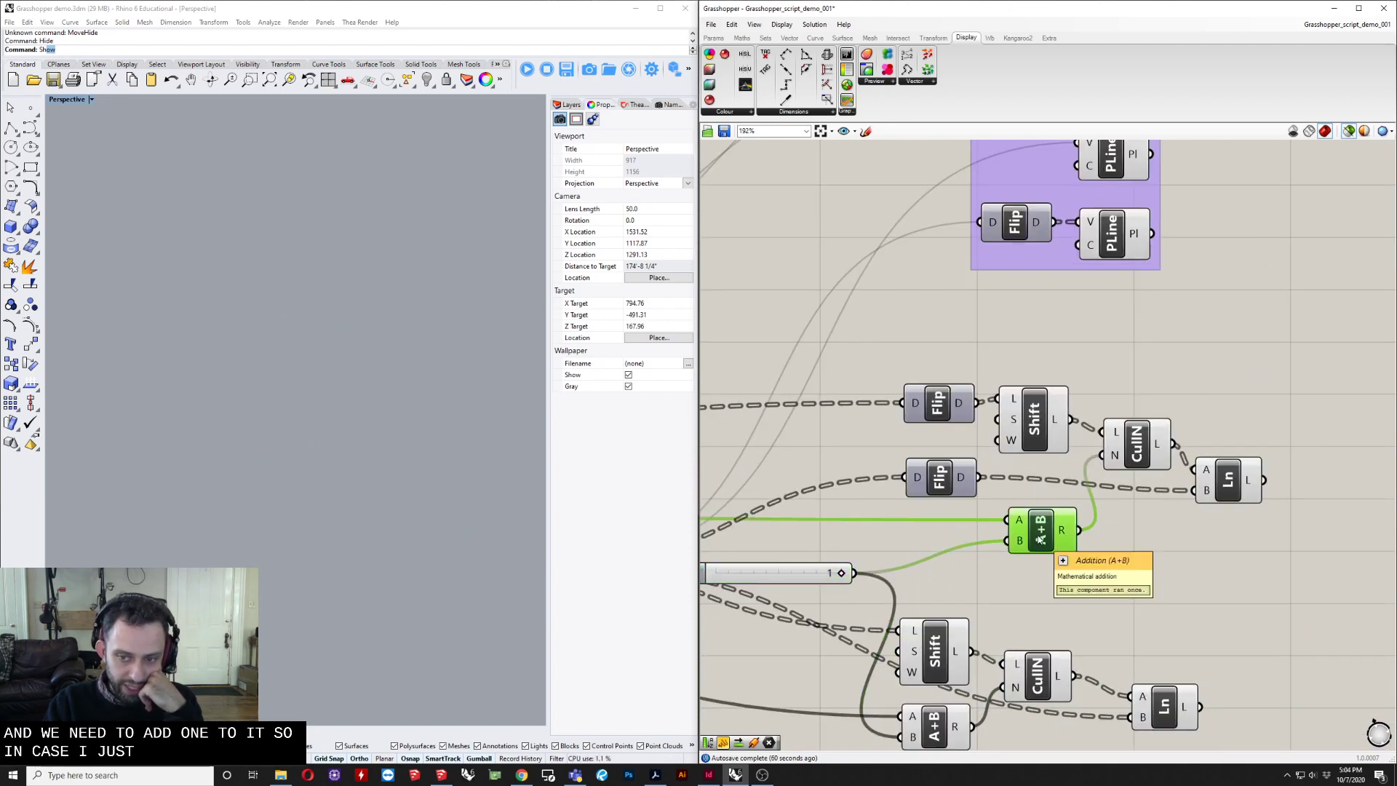
scroll(1062, 528, down, 4)
scroll(1092, 509, up, 2)
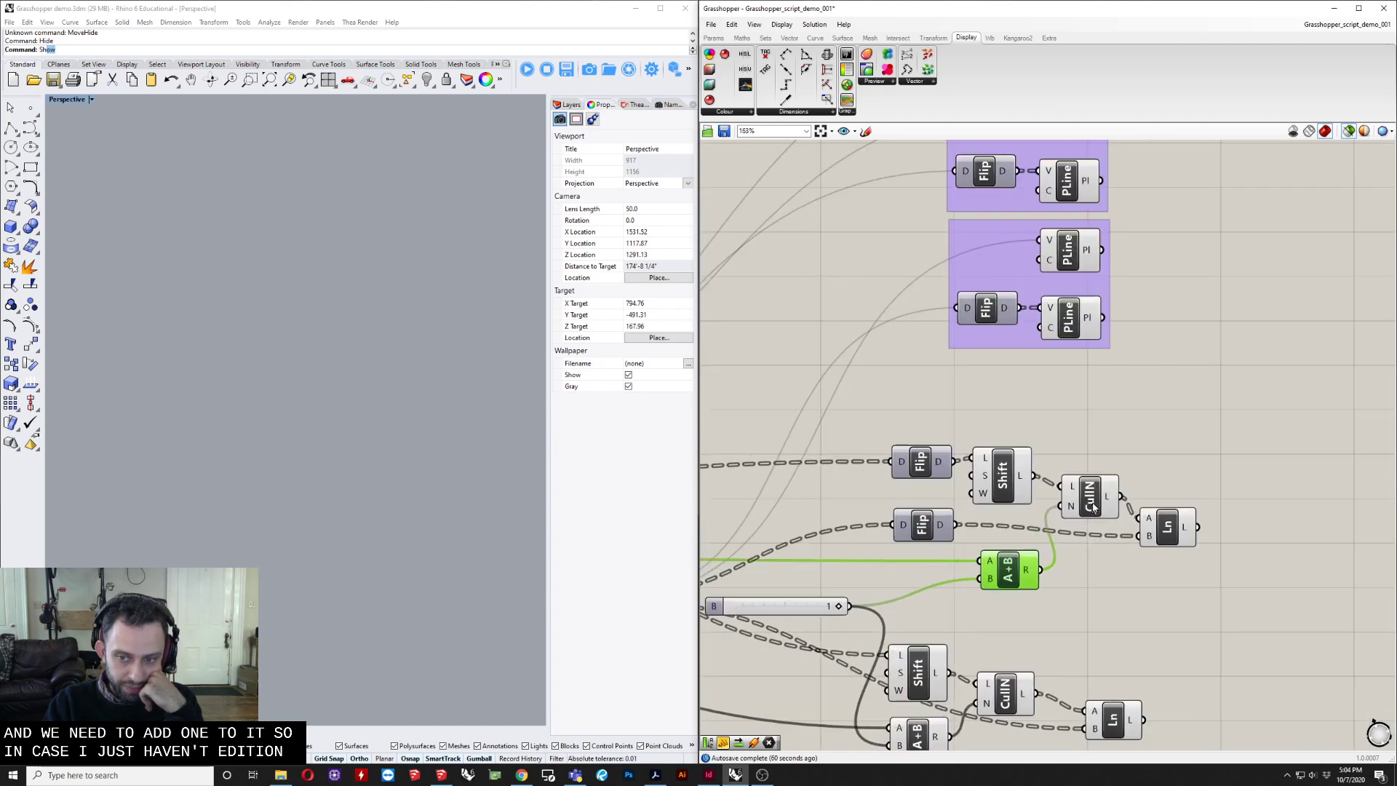
scroll(1094, 507, up, 2)
mouse_move(1064, 510)
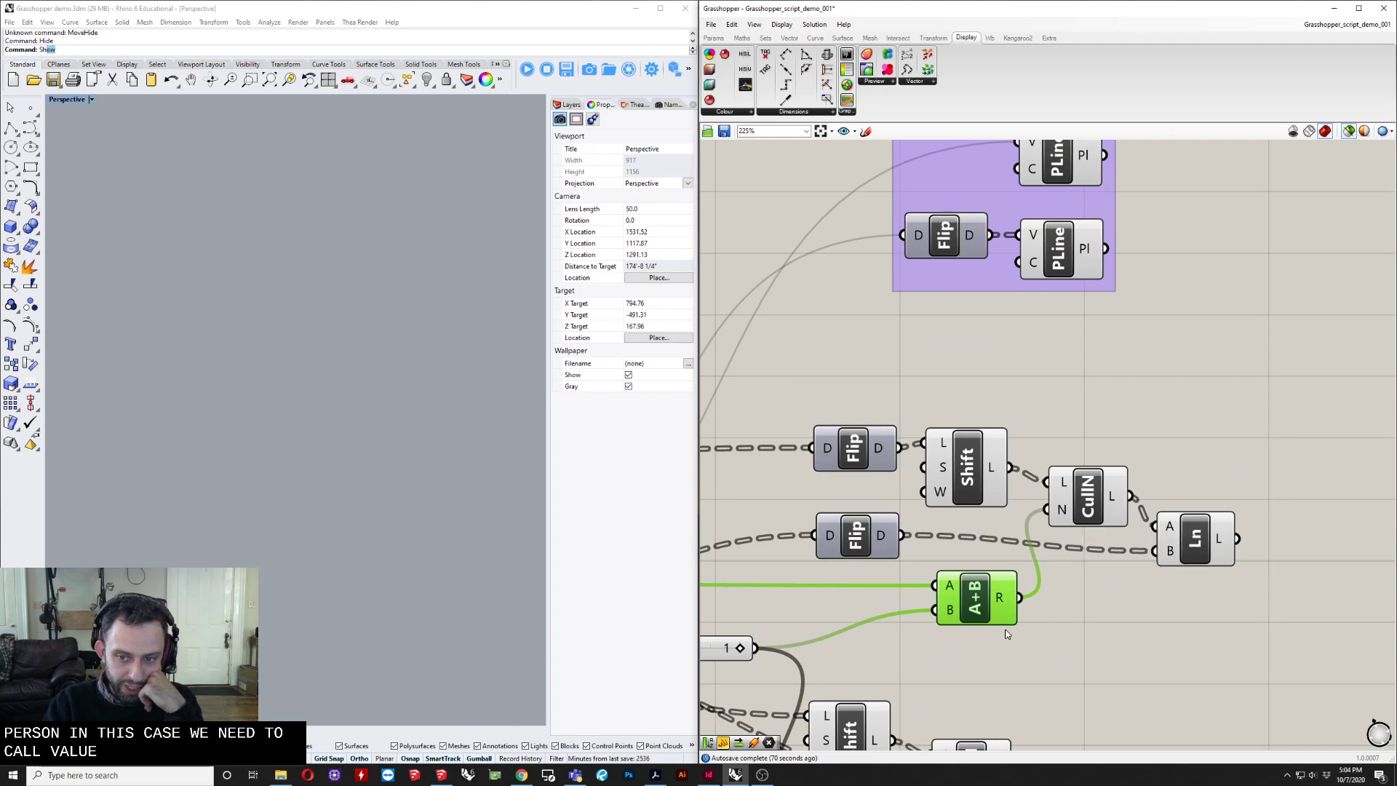
scroll(1006, 592, down, 6)
right_drag(945, 600, 1256, 572)
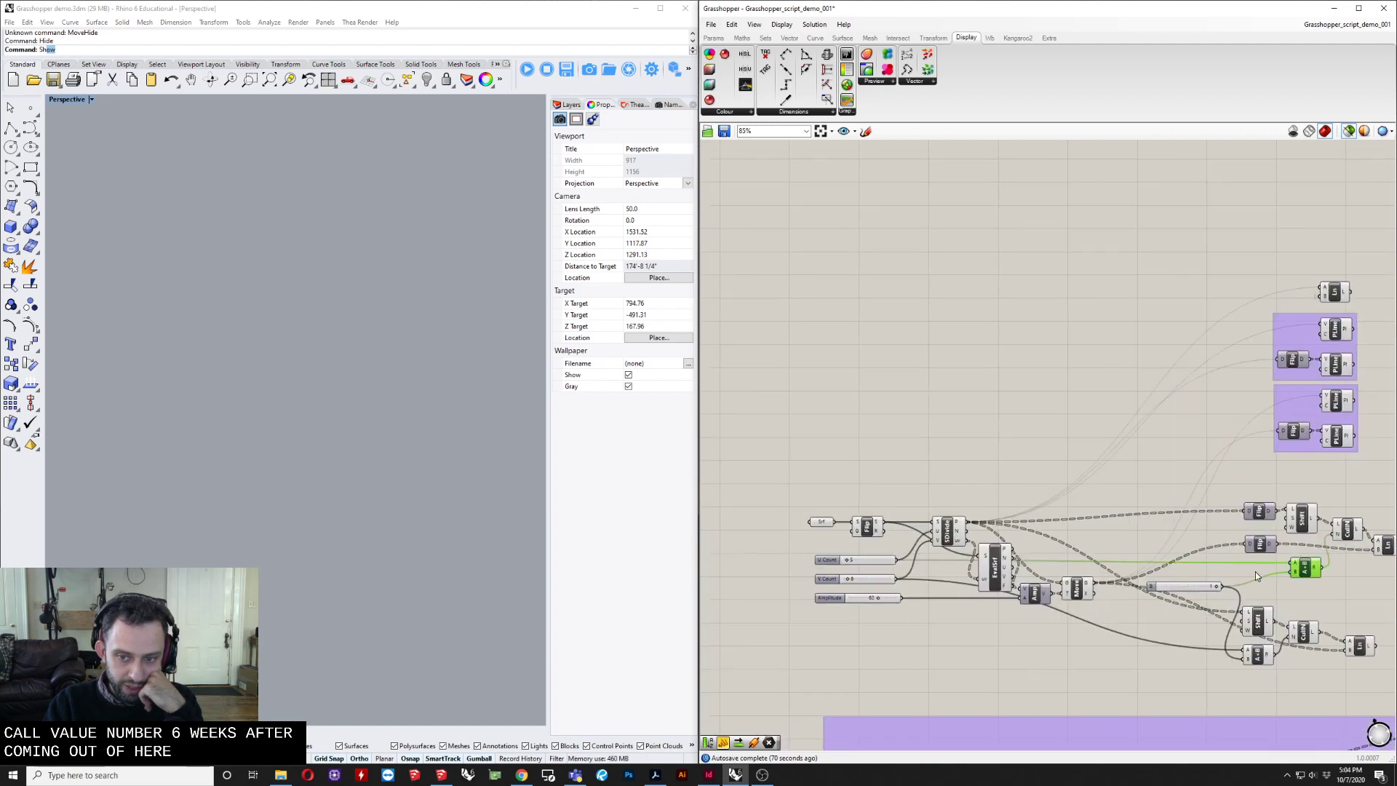
scroll(869, 574, up, 6)
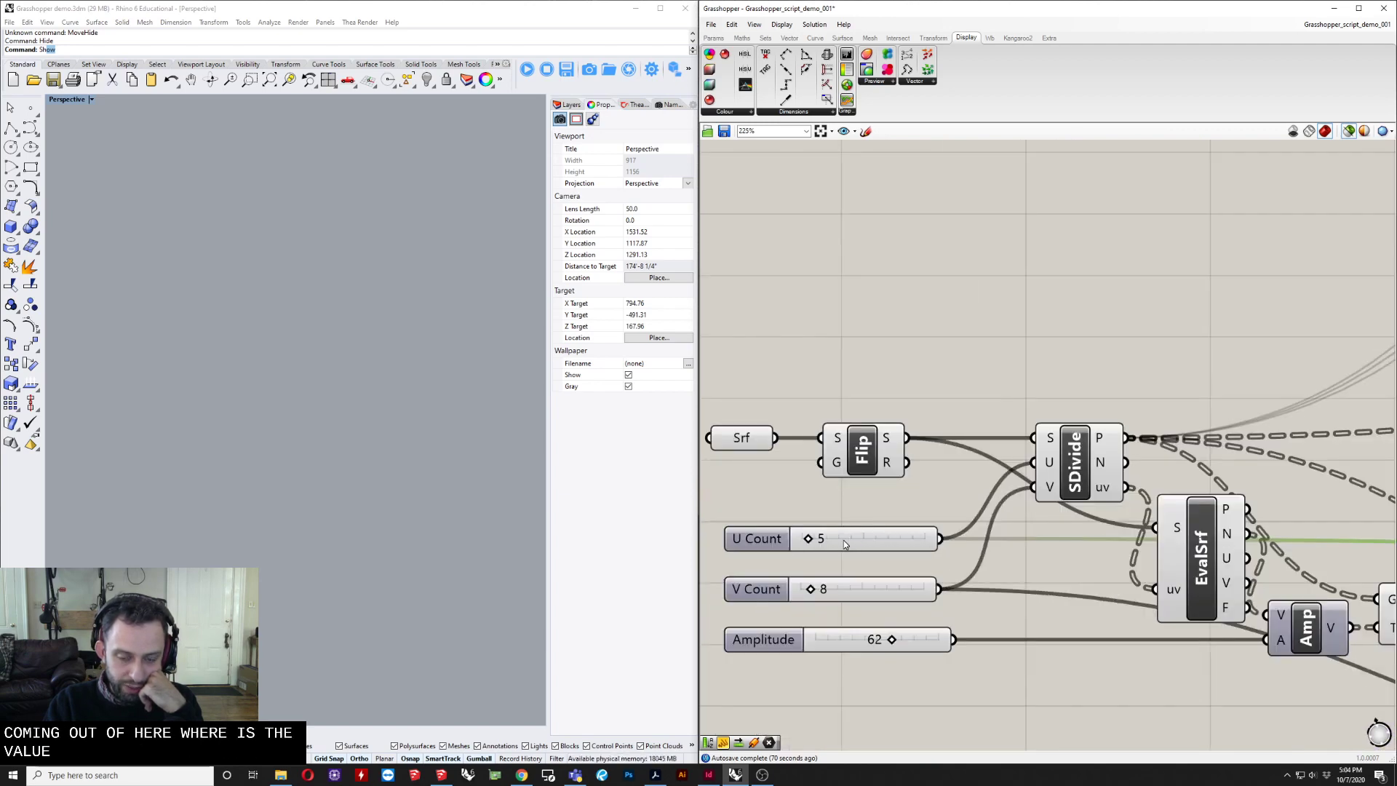
Compare the upper Shift List's output branches with the Addition result that feeds the upper Cull Nth.
scroll(827, 543, down, 6)
right_drag(1051, 540, 796, 561)
scroll(1069, 543, up, 8)
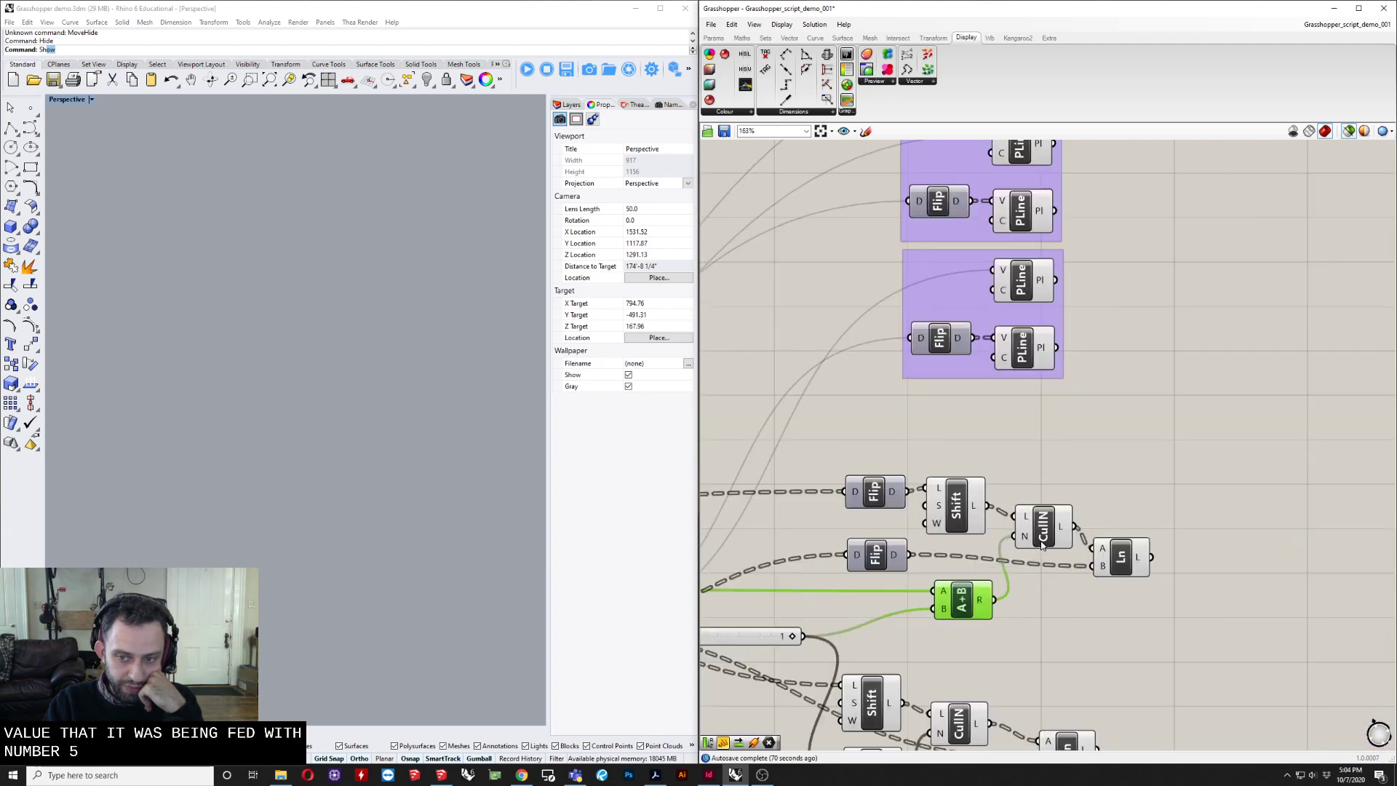
mouse_move(917, 475)
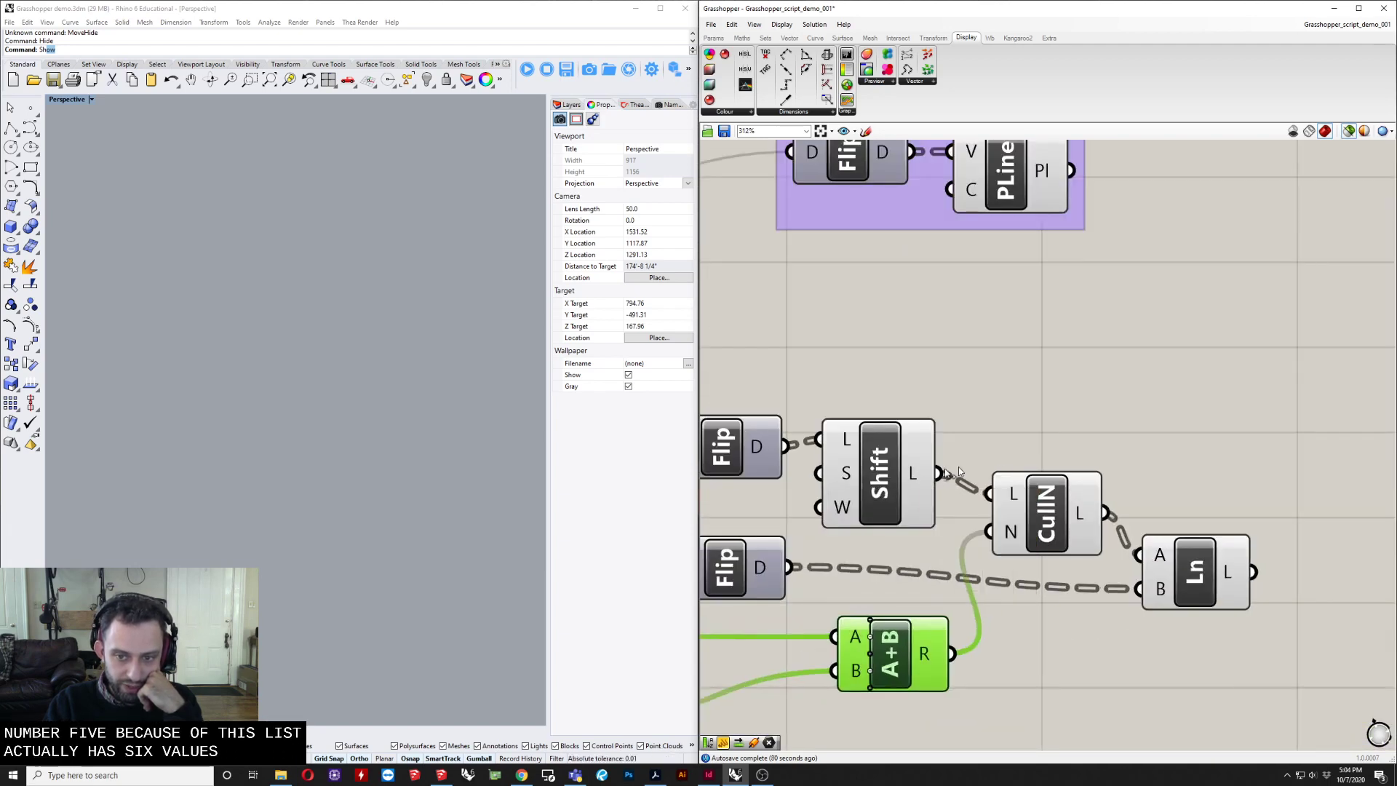
scroll(959, 482, down, 5)
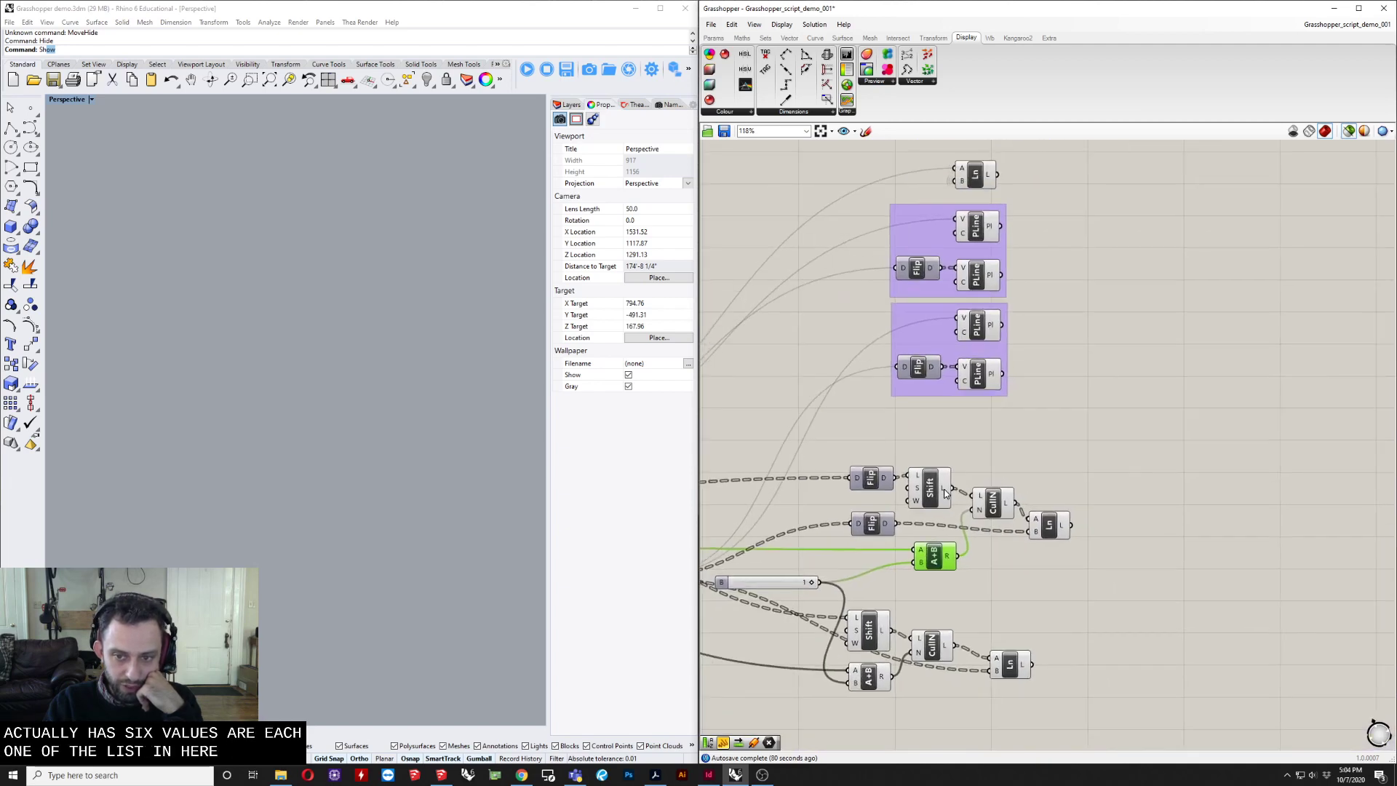
mouse_move(945, 493)
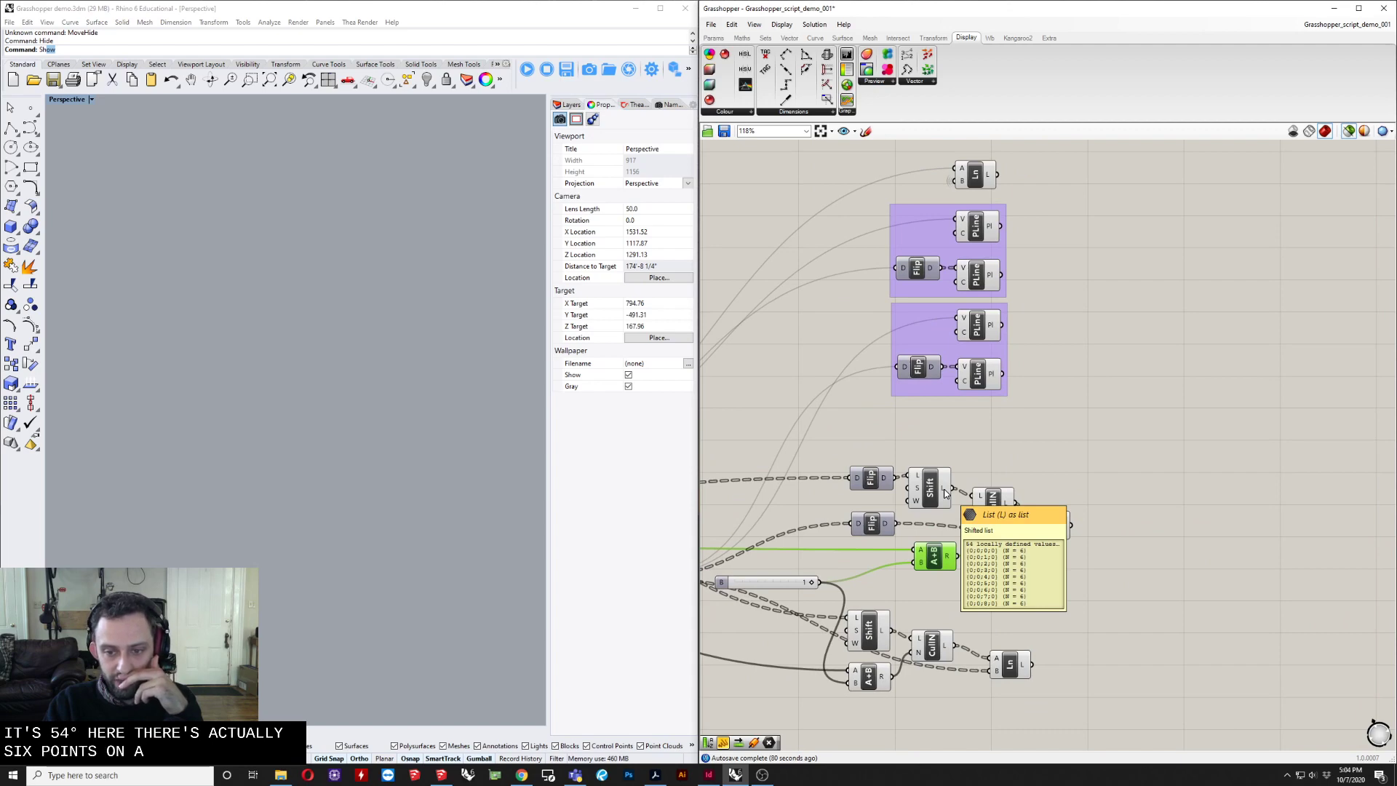
scroll(945, 493, up, 4)
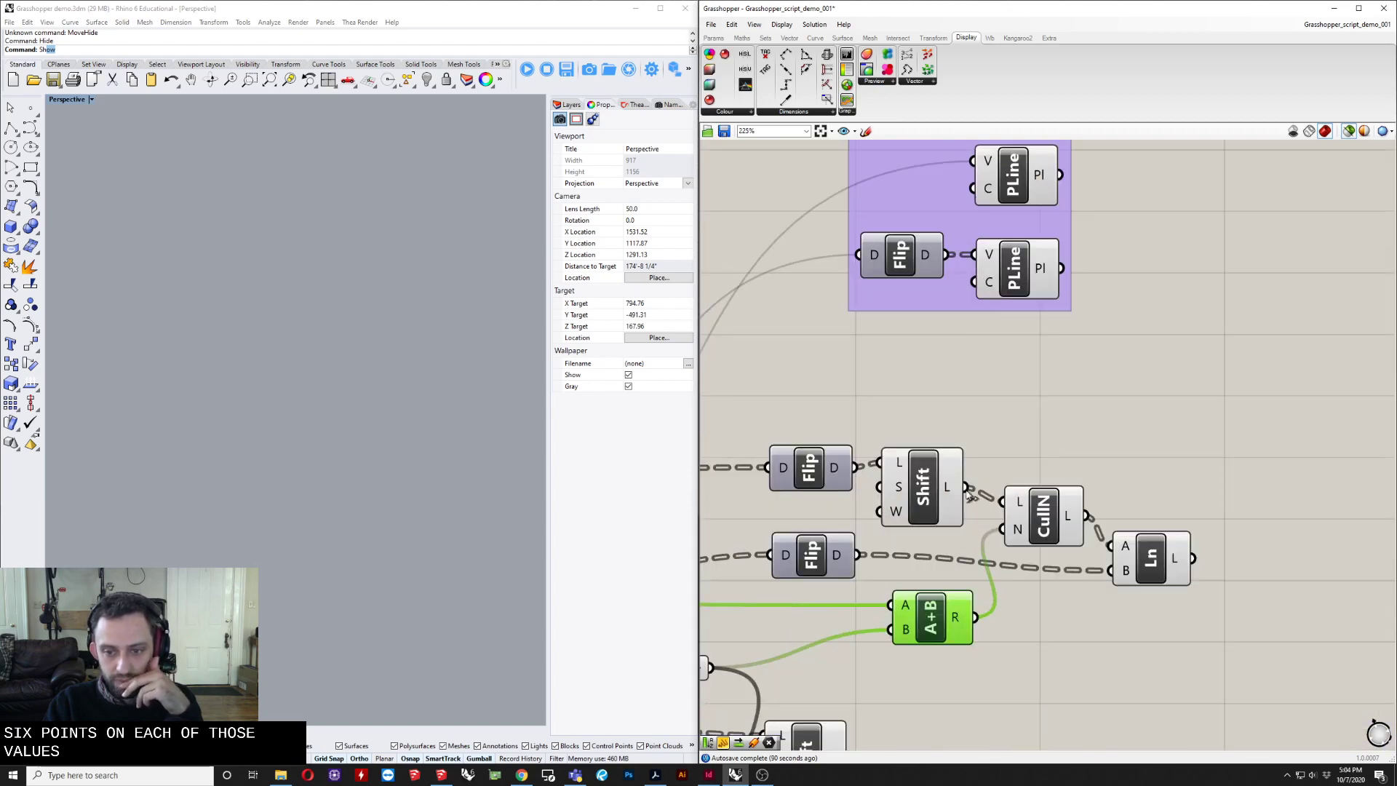
right_drag(967, 491, 906, 518)
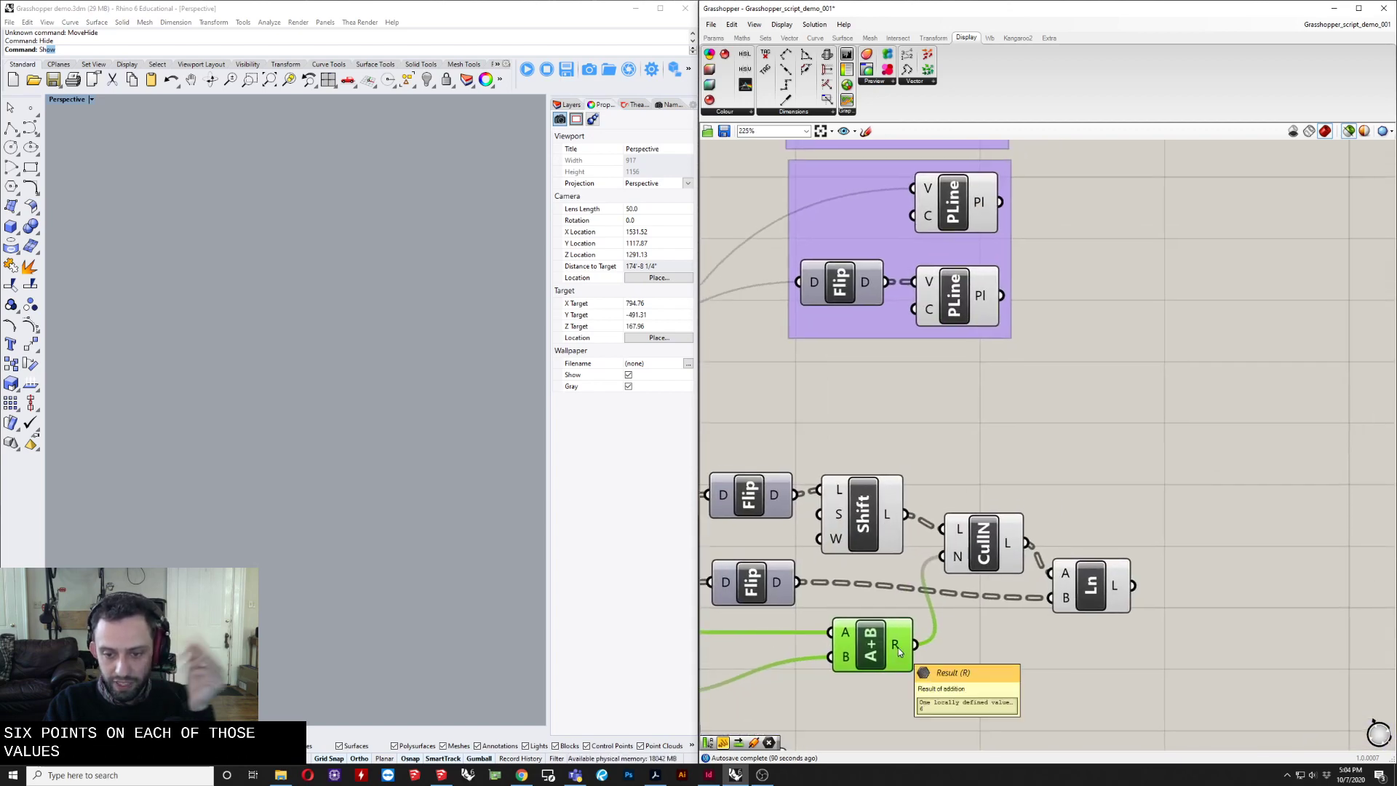
right_drag(1093, 583, 1061, 603)
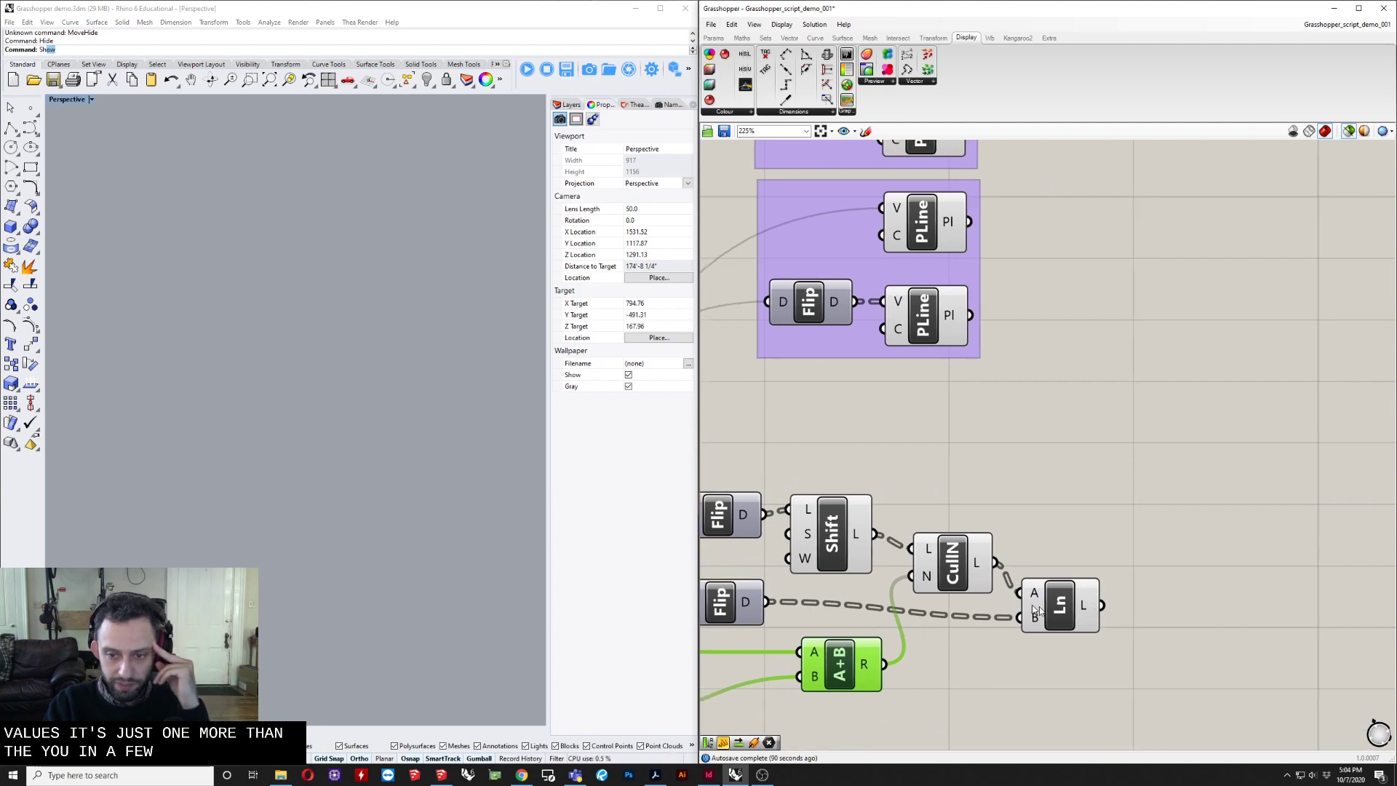
Examine the lines produced by the upper and the lower diagonal sets, one set at a time, in the viewport.
click(1059, 593)
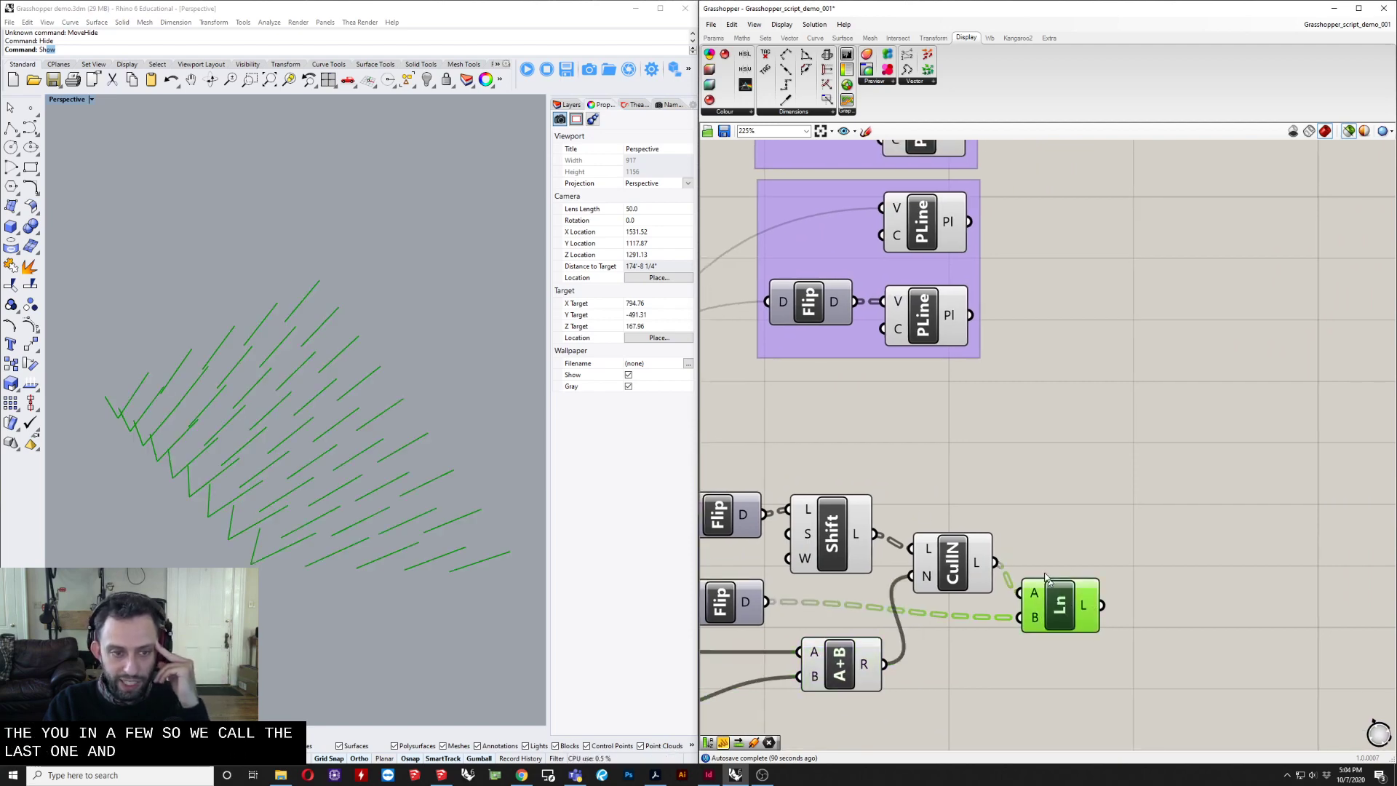
right_drag(988, 594, 1118, 487)
scroll(1115, 487, down, 4)
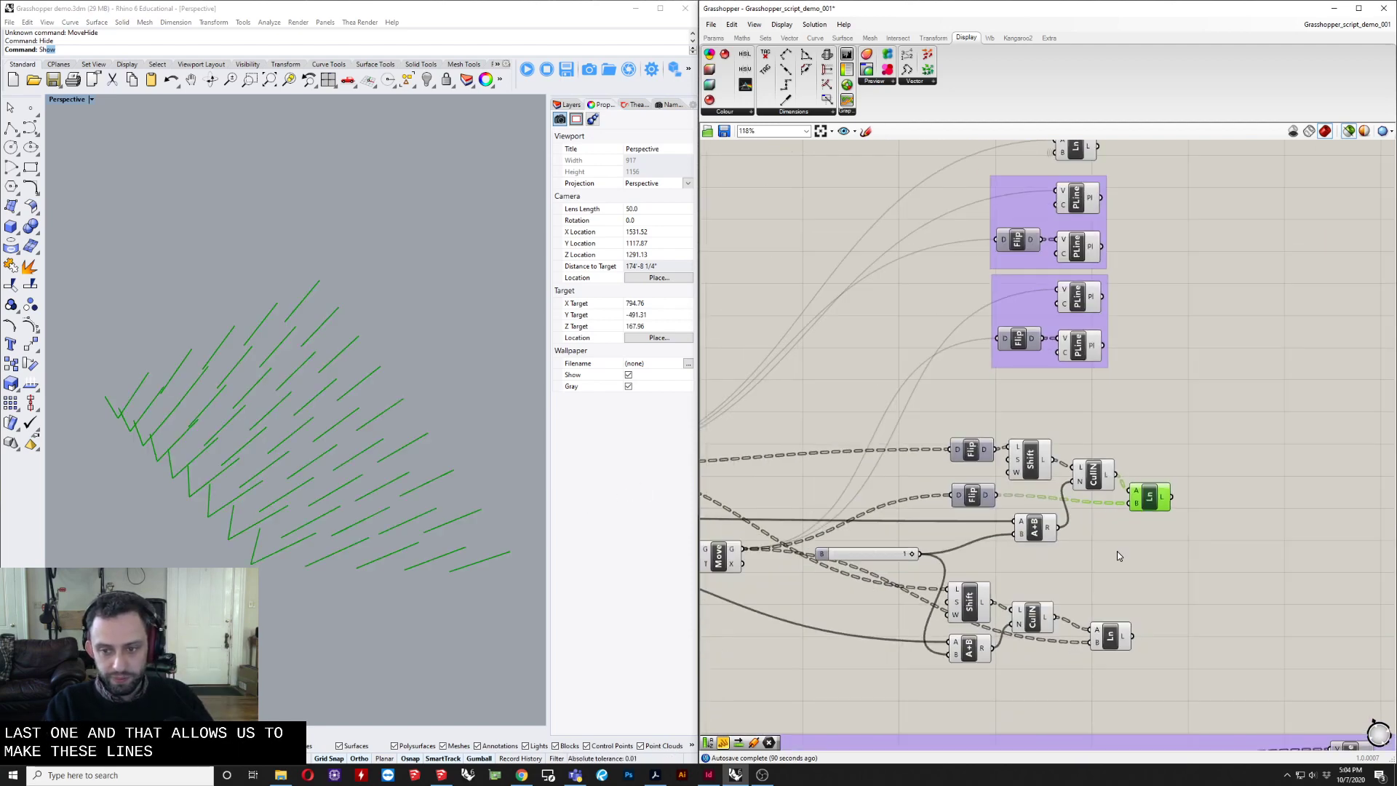
right_drag(1116, 553, 1106, 538)
click(813, 526)
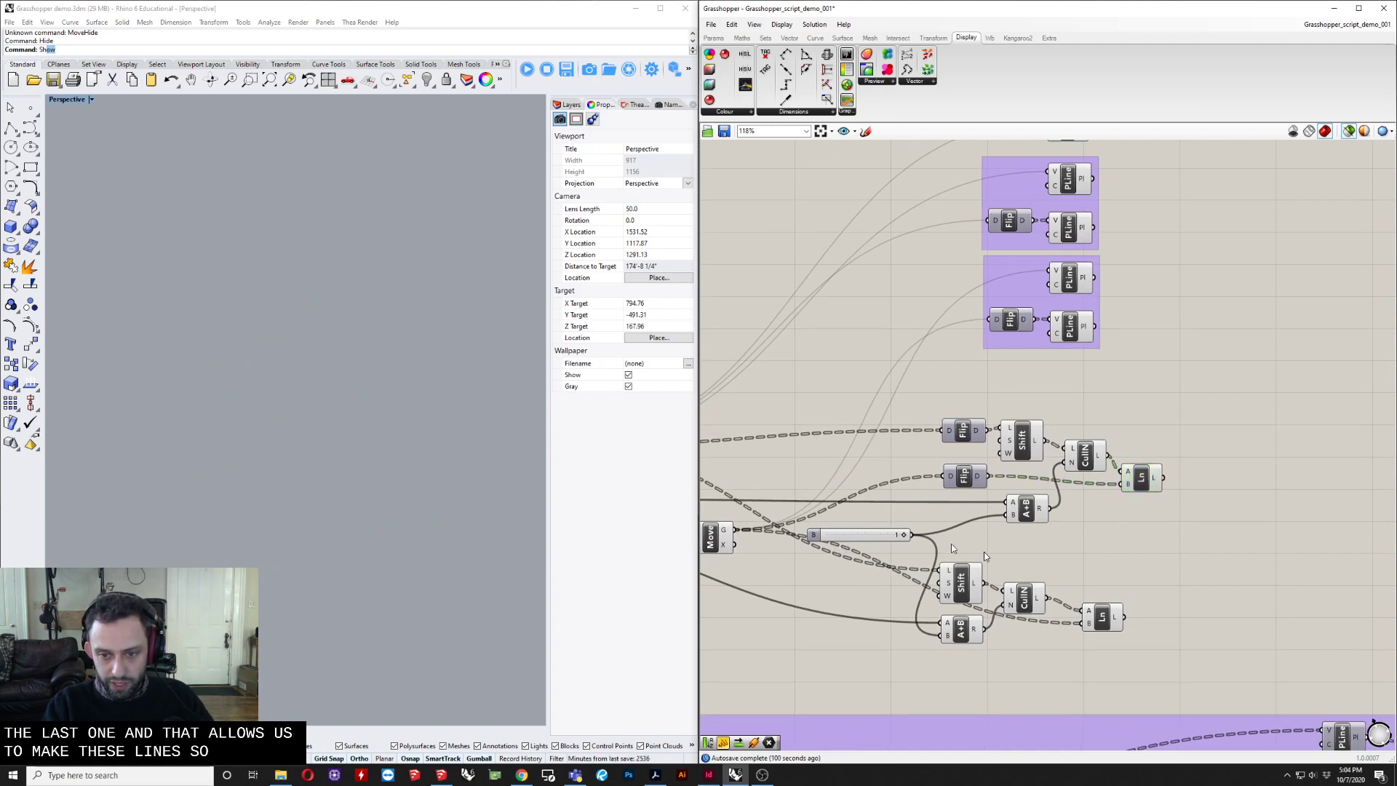
drag(904, 577, 1094, 639)
click(1153, 575)
scroll(1012, 611, up, 2)
drag(1193, 647, 1162, 651)
right_drag(1125, 626, 1024, 662)
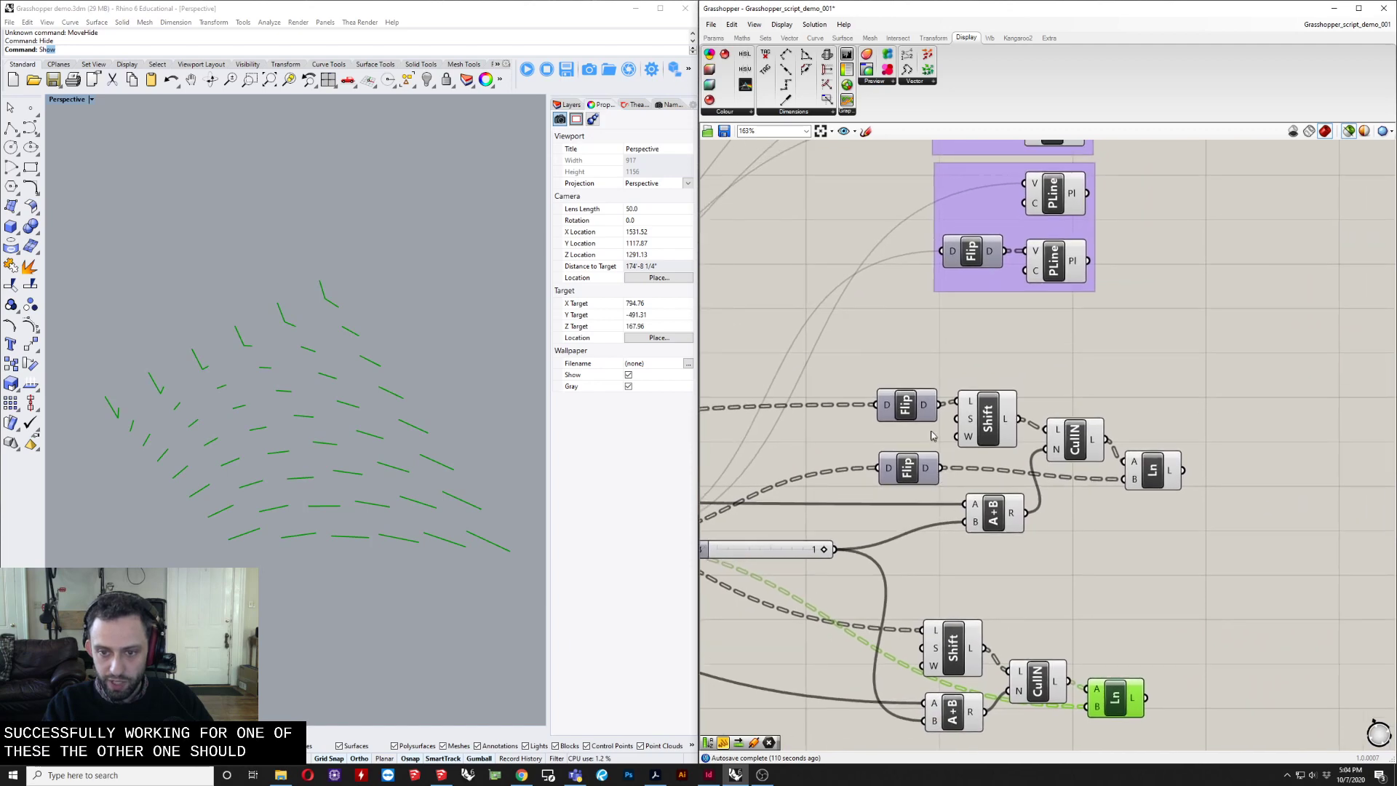
Examine the points from the upper set's two Flip Matrix components and the moved points of the Move component.
click(919, 439)
drag(920, 441, 900, 493)
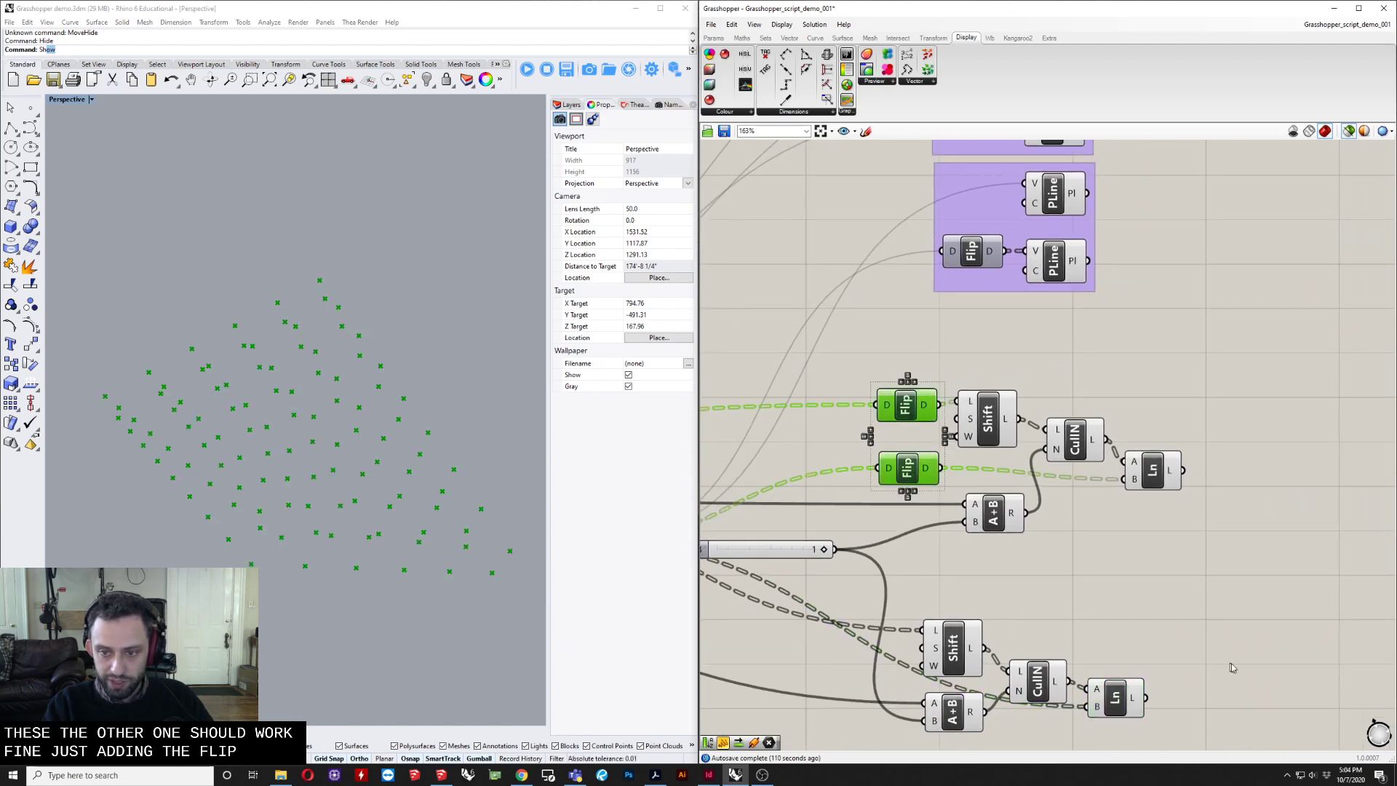
click(791, 568)
right_drag(792, 568, 1106, 541)
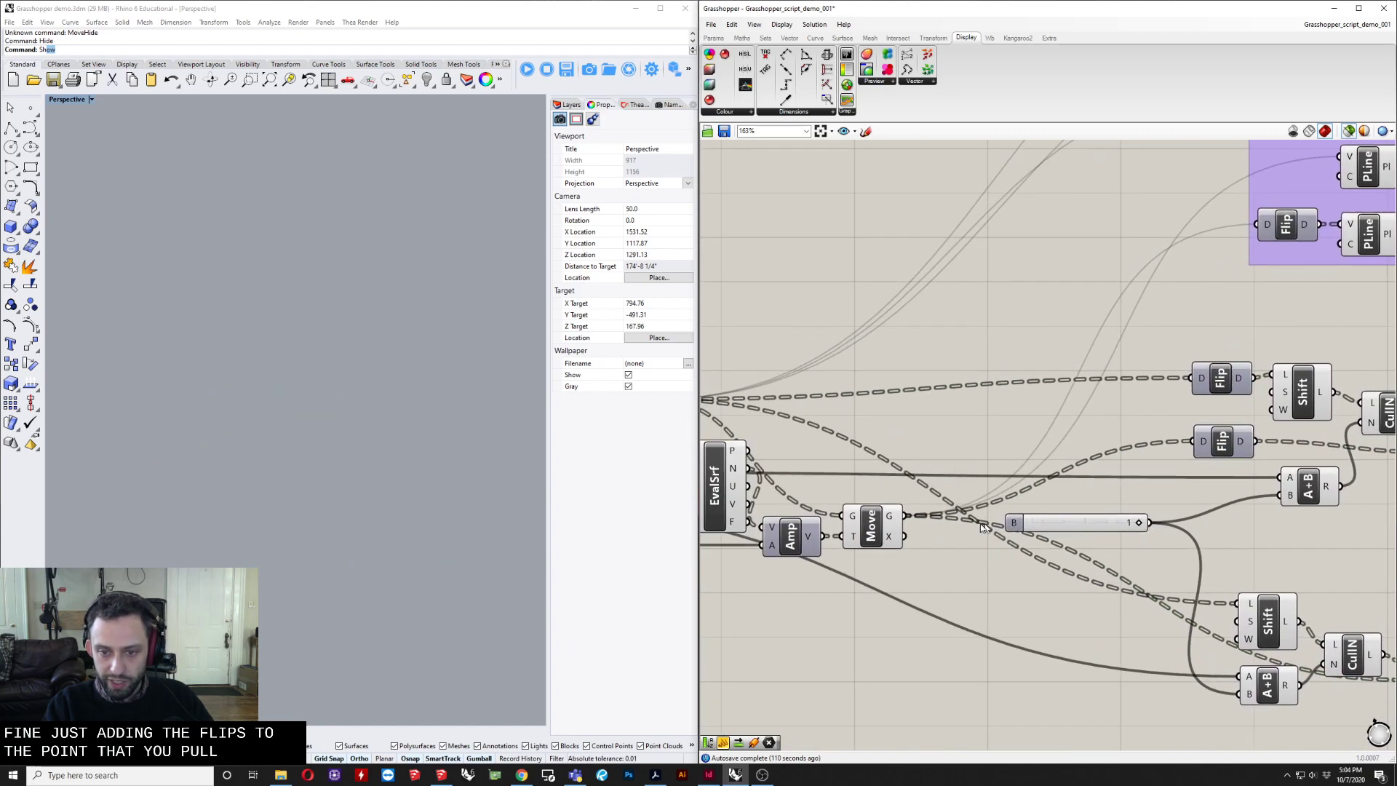
click(871, 526)
right_drag(871, 525, 1092, 612)
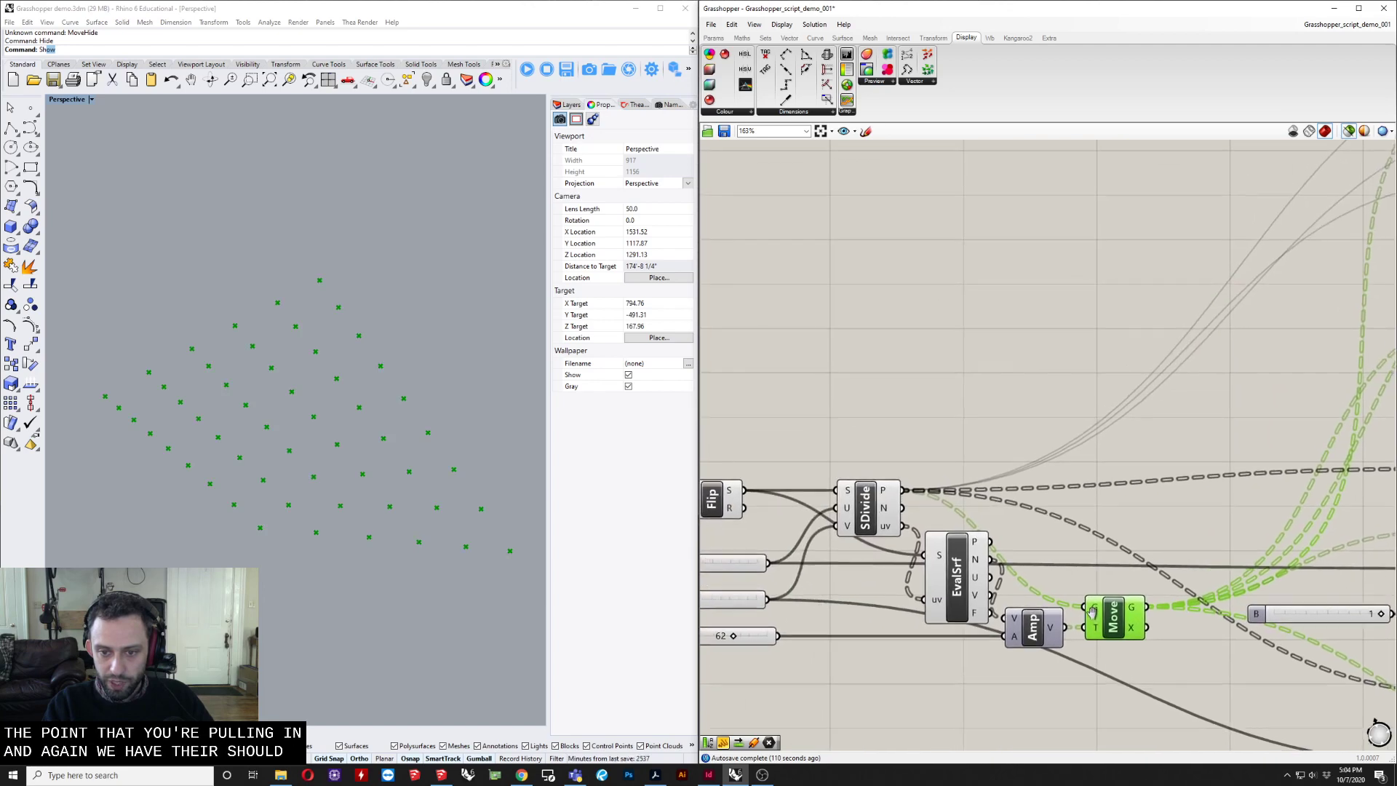
click(876, 516)
click(1109, 617)
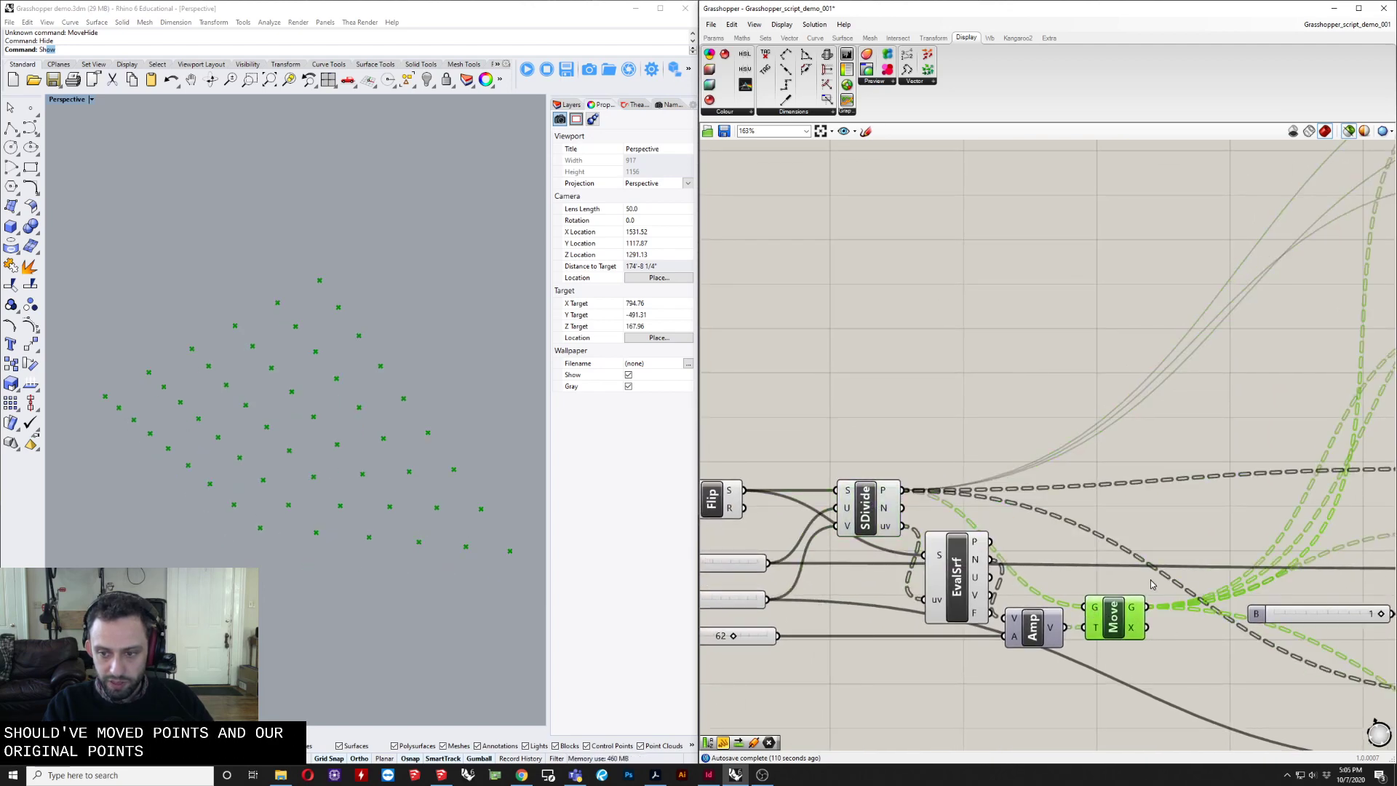
Review the upper set's diagonal lines again by selecting its Line component.
scroll(1018, 559, down, 5)
scroll(1329, 524, up, 4)
scroll(1209, 592, down, 1)
click(1192, 593)
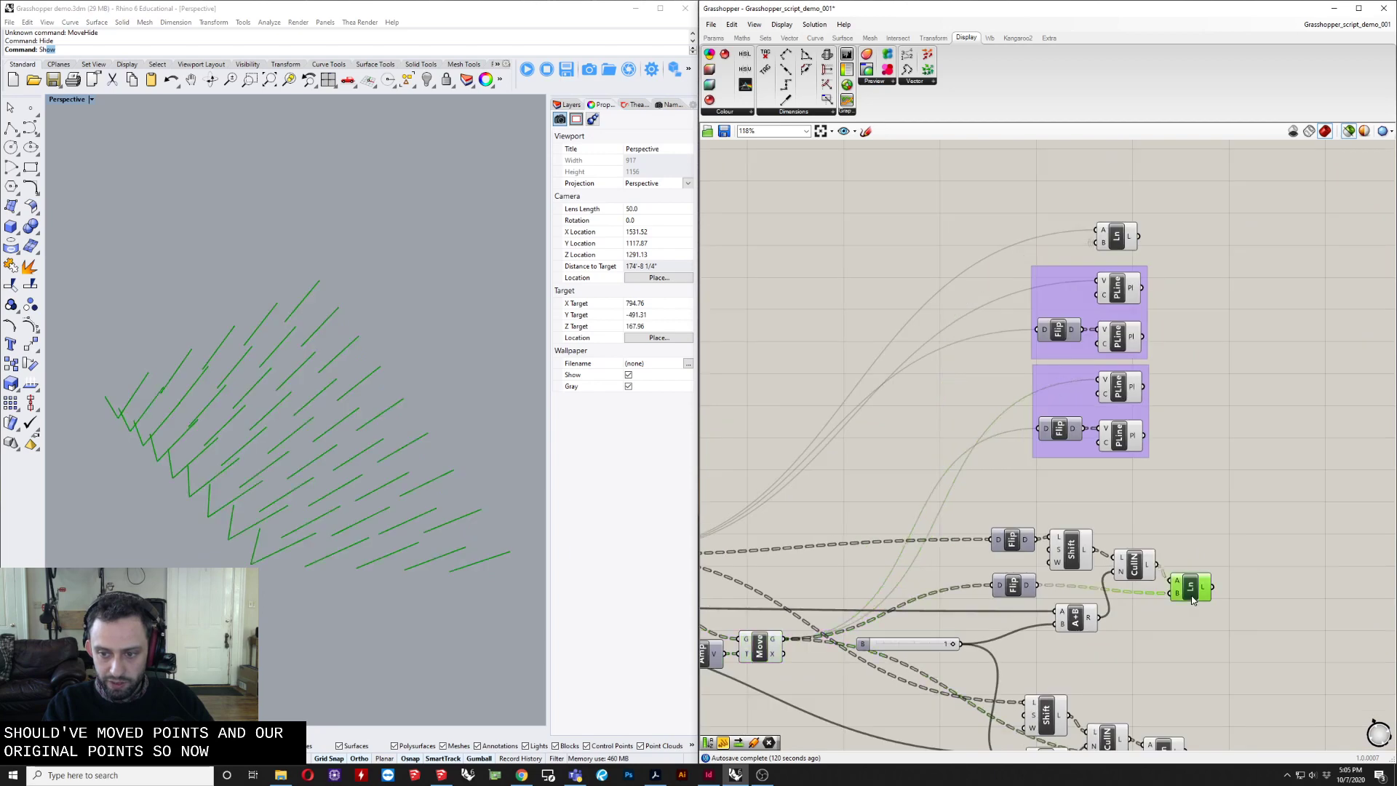
Add a Curve parameter in the empty canvas area beyond the upper diagonal set's Line component.
right_drag(1185, 709, 1020, 682)
double_click(1225, 513)
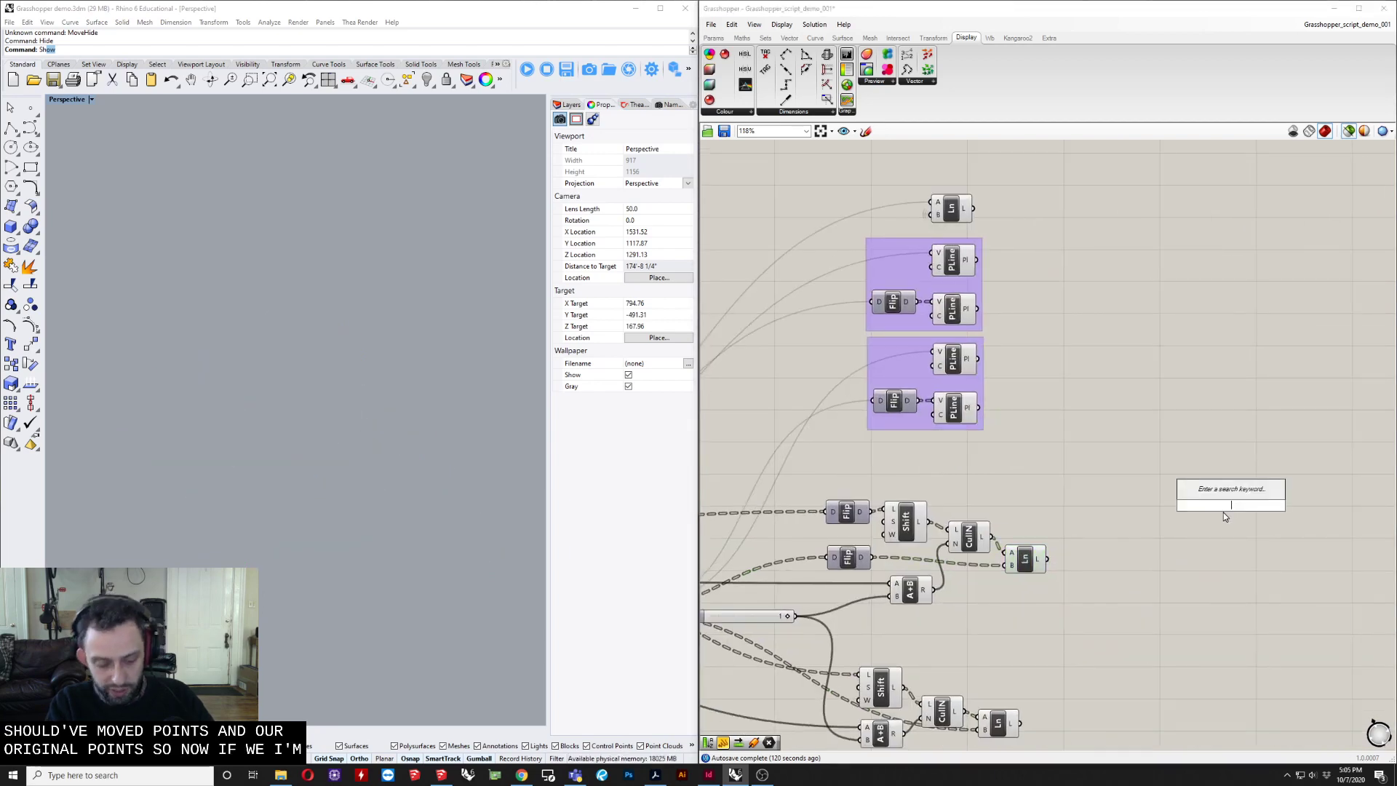
text(curve)
key(Return)
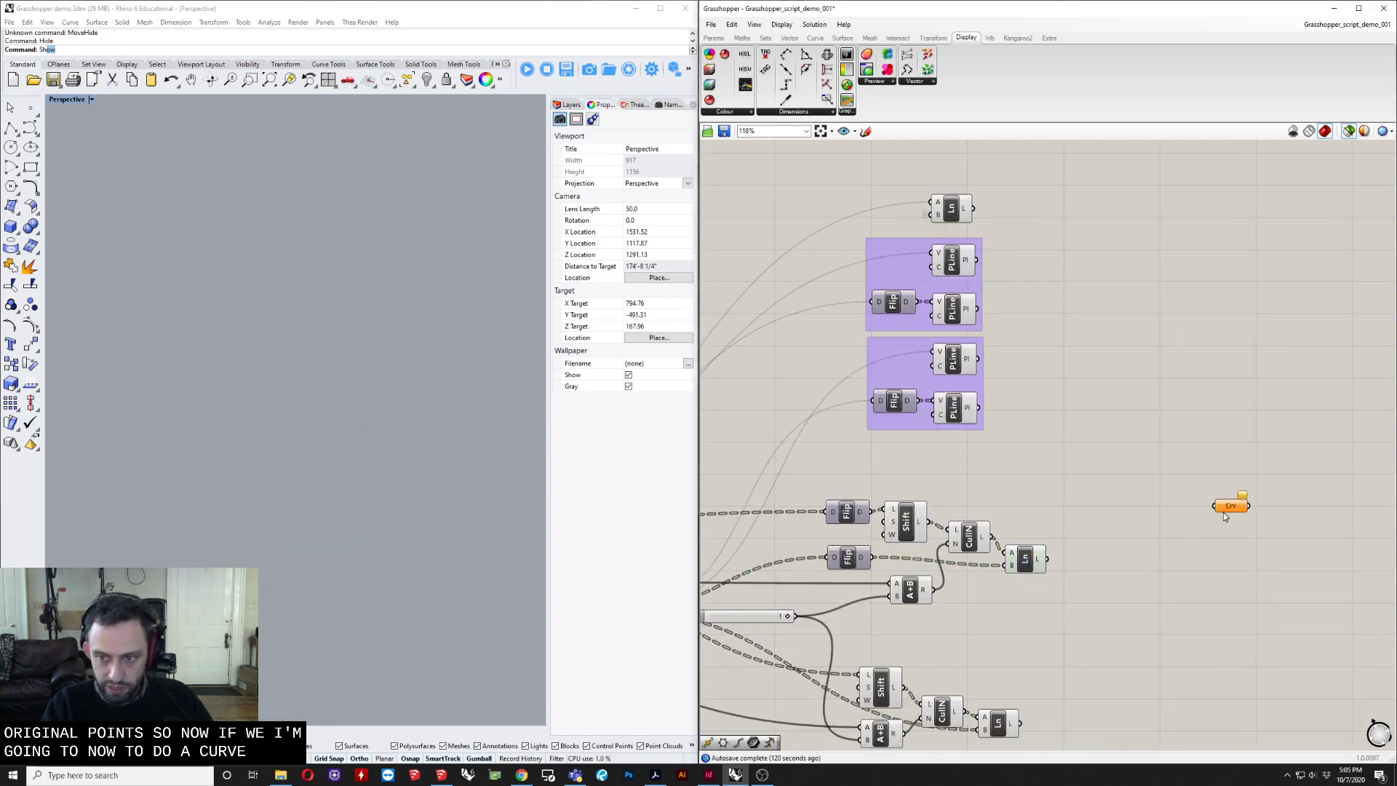
scroll(1224, 512, up, 2)
drag(1224, 501, 1154, 507)
scroll(876, 659, down, 3)
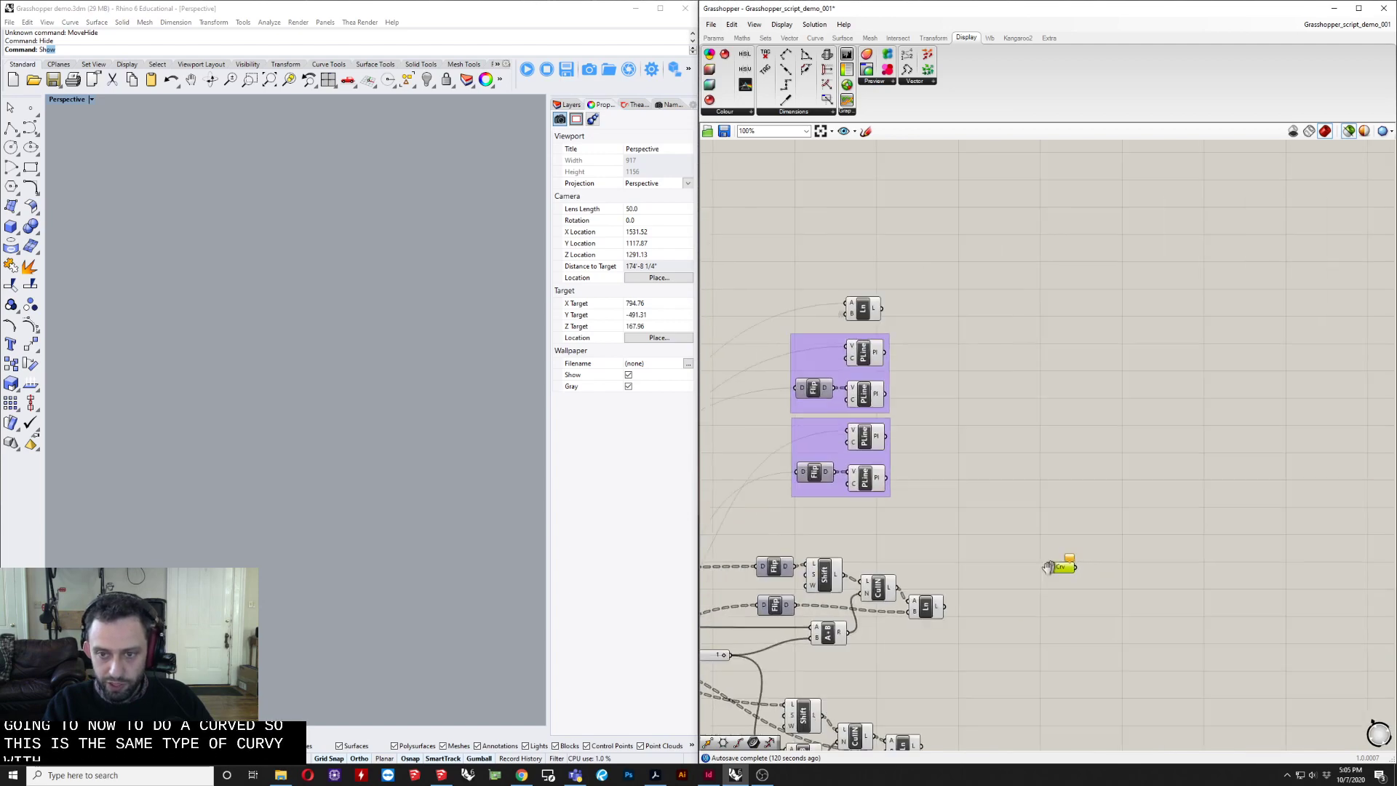
Wire the topmost Line and all four PolyLine outputs of the purple groups together into the Curve parameter.
drag(874, 309, 1038, 567)
drag(877, 353, 1039, 567)
shift+drag(877, 311, 1040, 567)
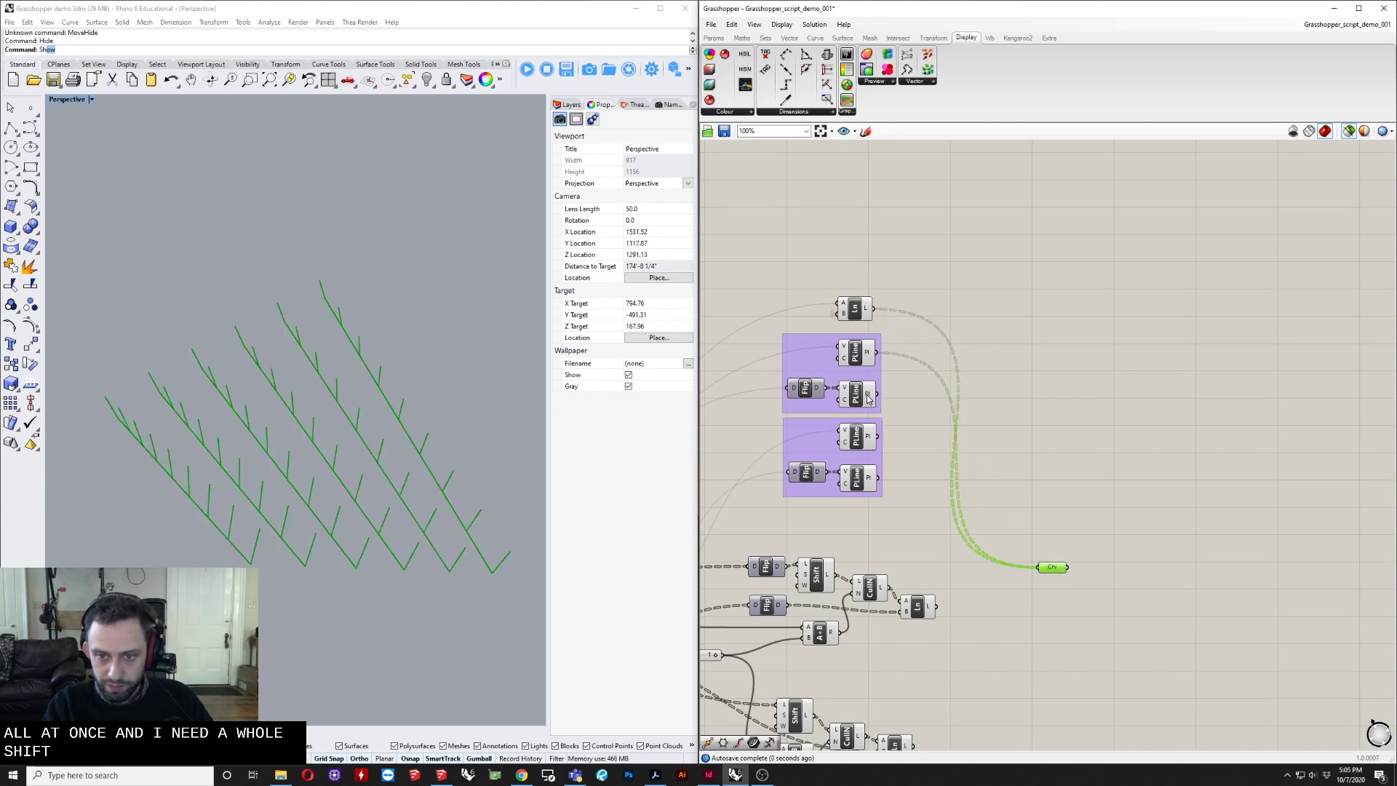
shift+drag(878, 394, 1039, 567)
right_drag(996, 590, 998, 559)
right_drag(296, 566, 260, 513)
scroll(910, 623, up, 1)
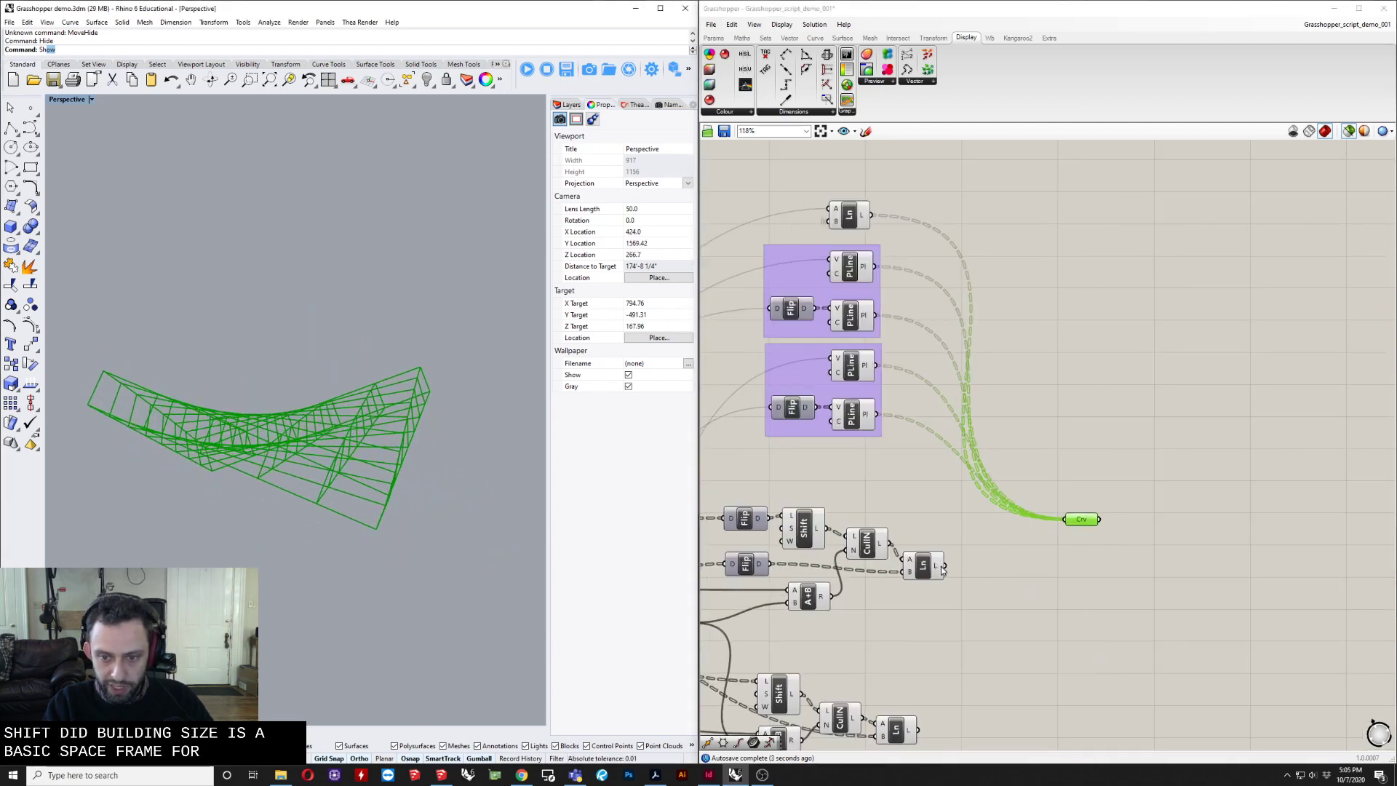
Add the Line outputs of both diagonal sets to the Curve parameter and inspect the complete space frame.
shift+drag(942, 570, 1093, 539)
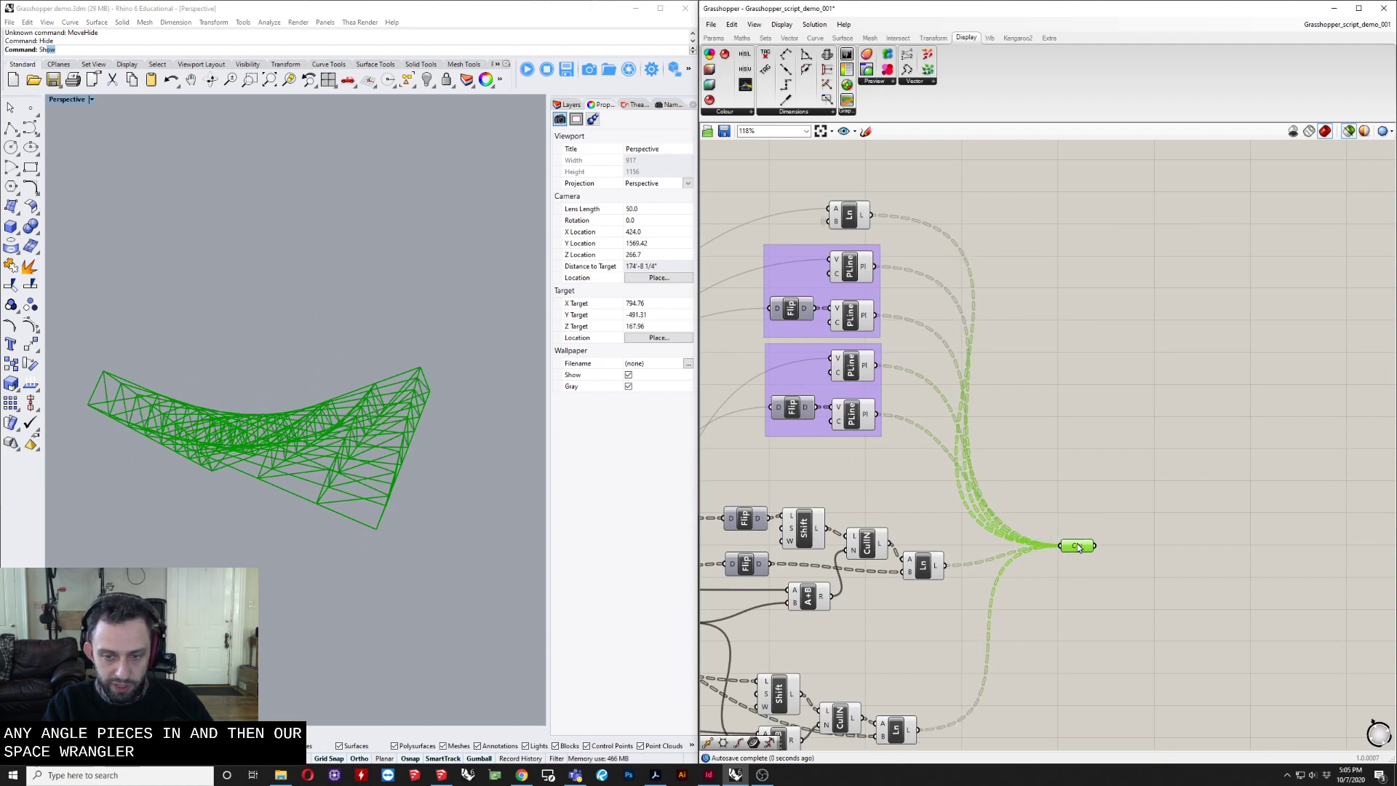
right_drag(275, 462, 49, 472)
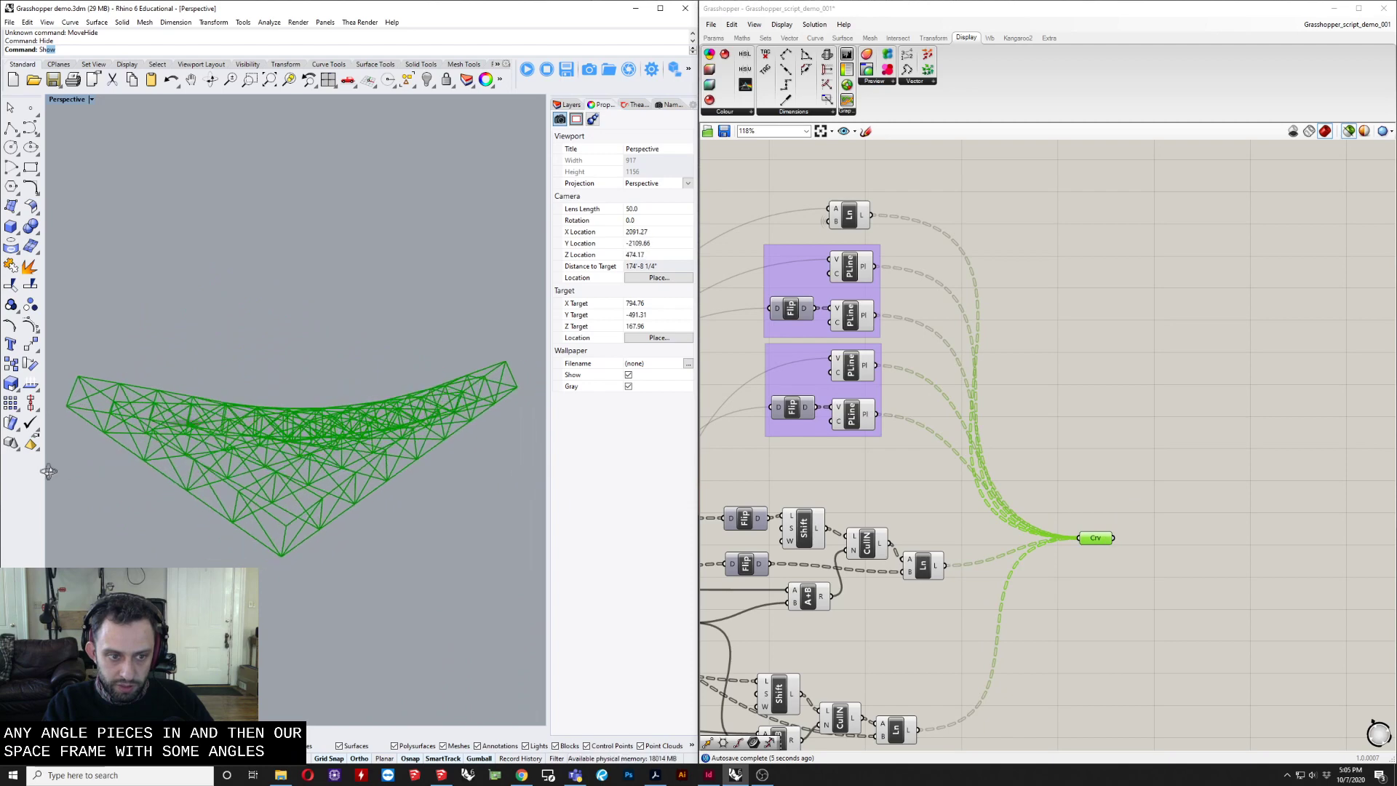
right_drag(387, 516, 109, 575)
right_drag(226, 508, 465, 546)
Lower the Amplitude slider to 50 and raise its maximum to 1000.
right_drag(1182, 532, 1396, 521)
scroll(823, 540, down, 4)
right_drag(805, 539, 1158, 542)
scroll(1034, 564, up, 12)
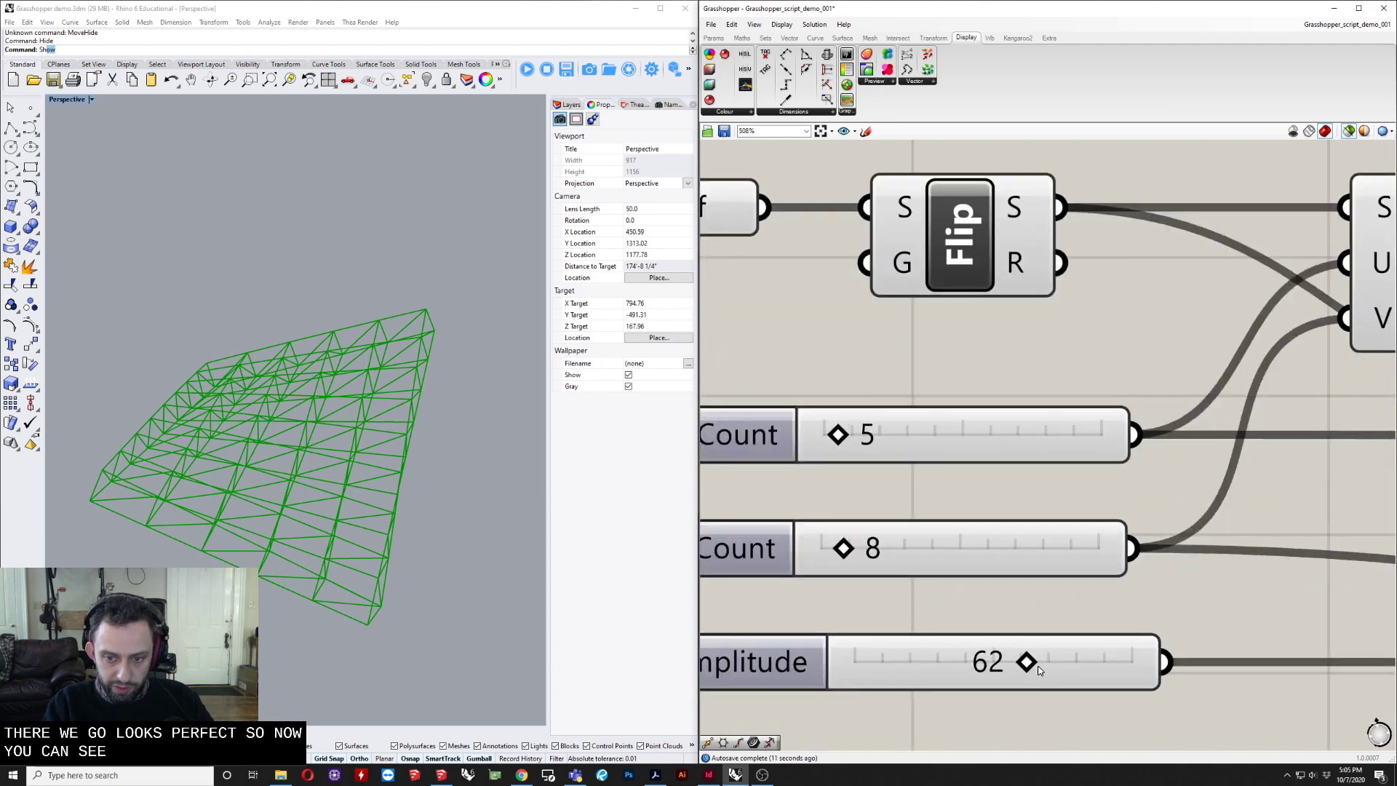
drag(1027, 663, 999, 662)
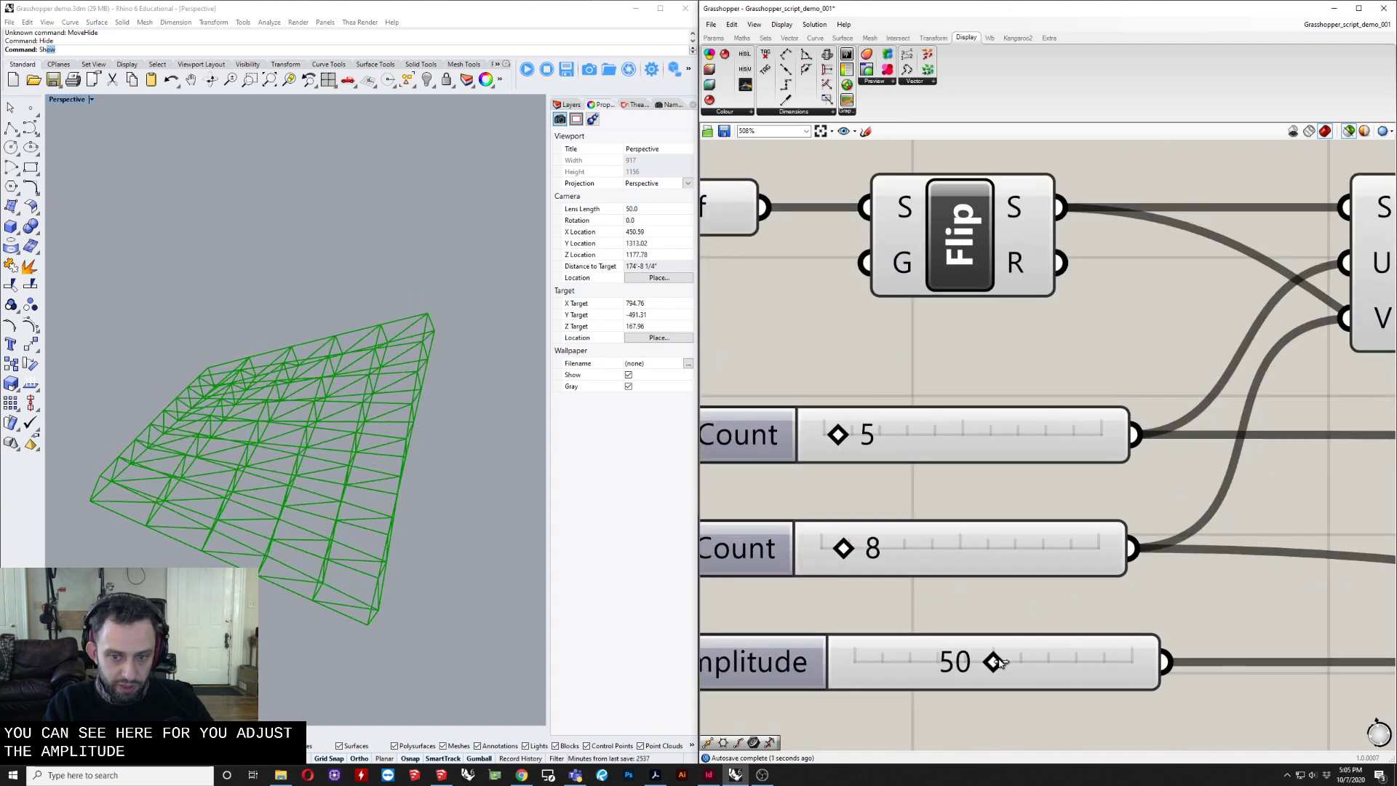
right_click(791, 648)
click(823, 676)
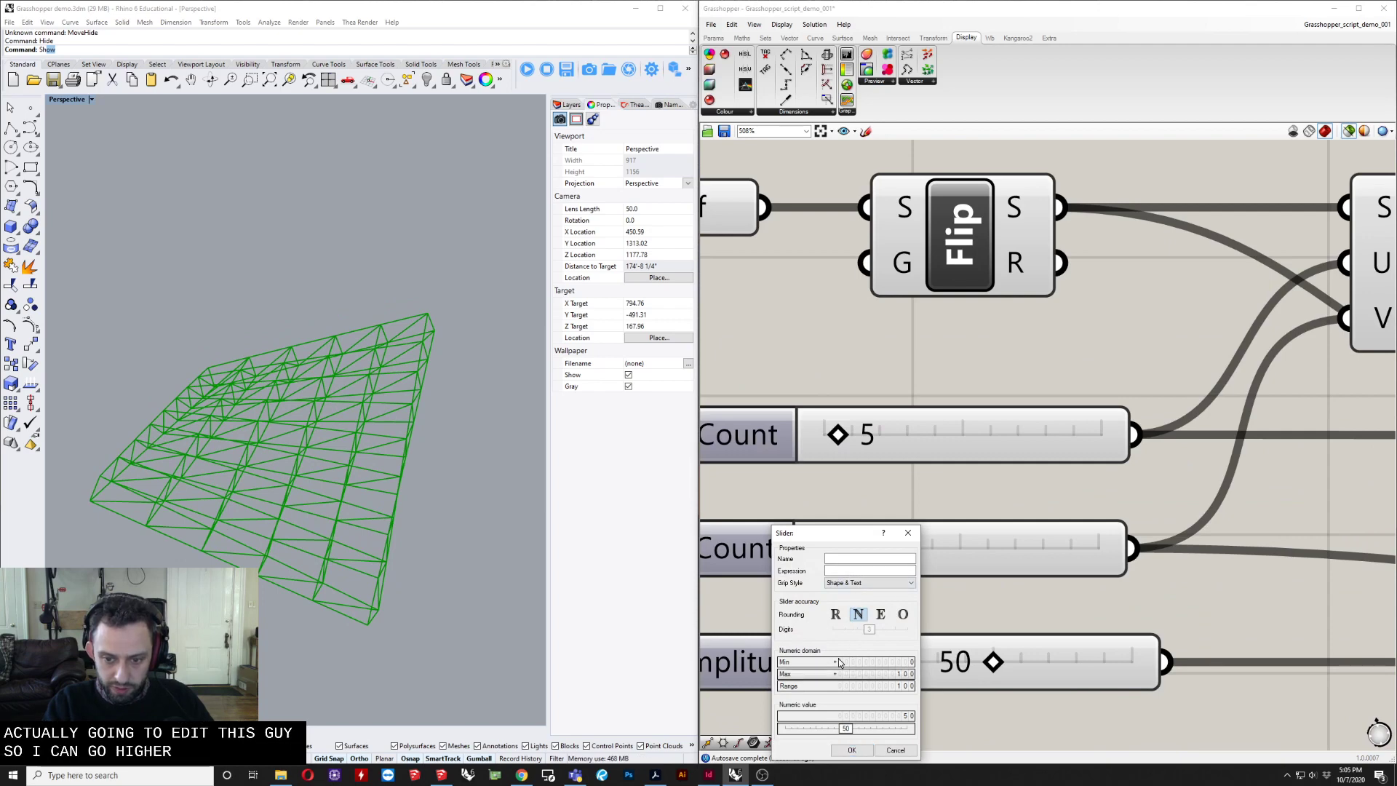
double_click(889, 674)
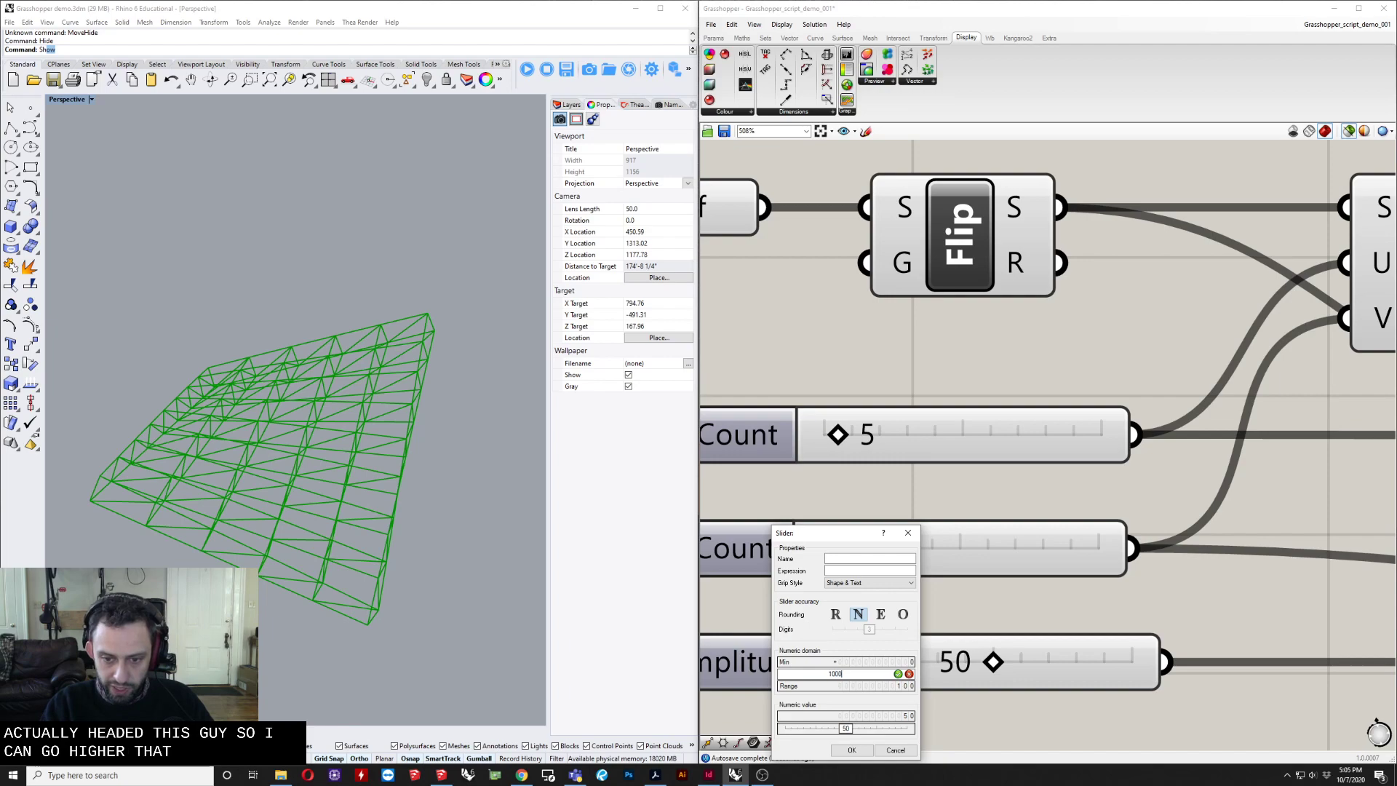
key(Return)
click(851, 750)
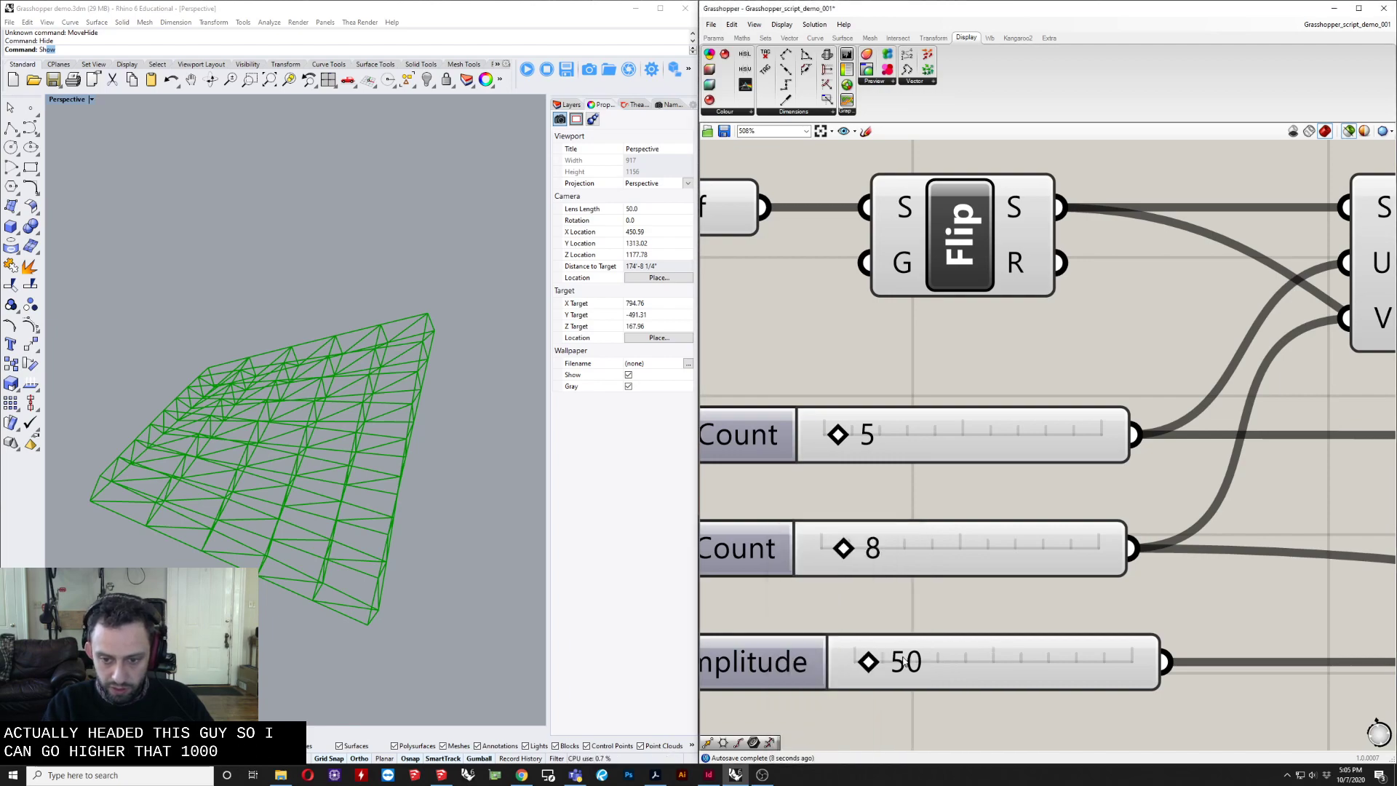
Try the Amplitude slider at 387 and bring it back down to 143.
drag(871, 667, 965, 665)
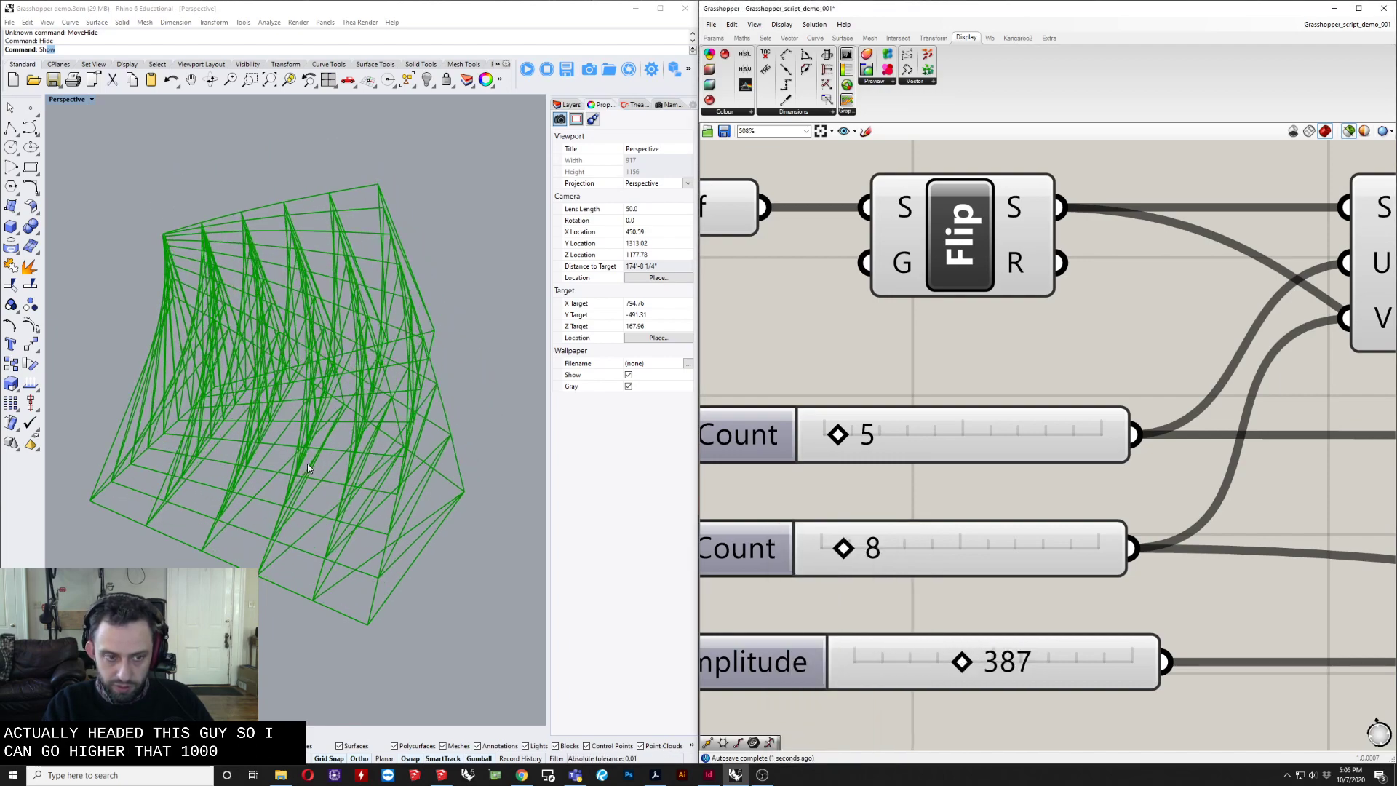
right_drag(307, 468, 337, 445)
drag(977, 664, 909, 664)
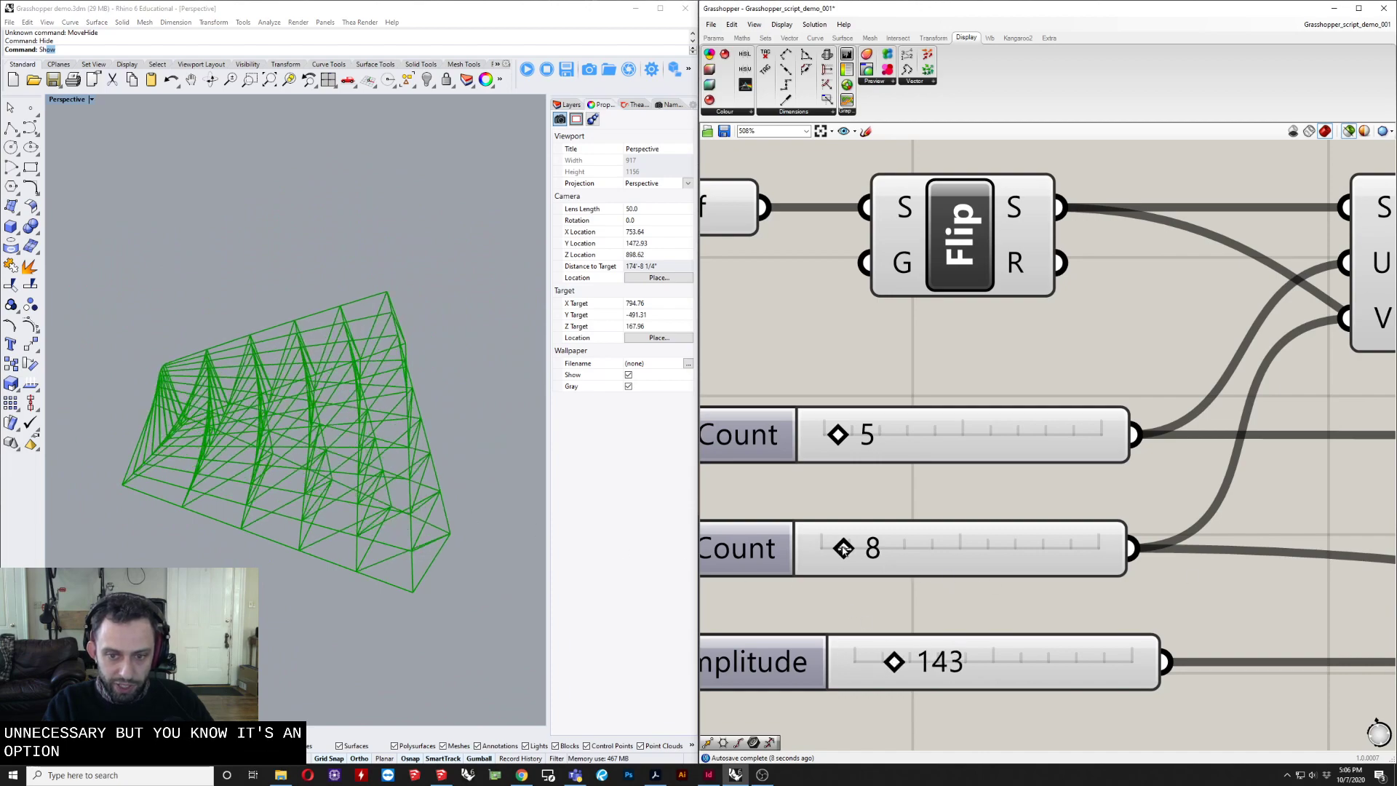
Try the V Count slider at 5 and bring it back up to 7.
mouse_move(843, 549)
mouse_down()
mouse_move(901, 549)
mouse_move(836, 551)
mouse_up()
right_drag(365, 457, 657, 548)
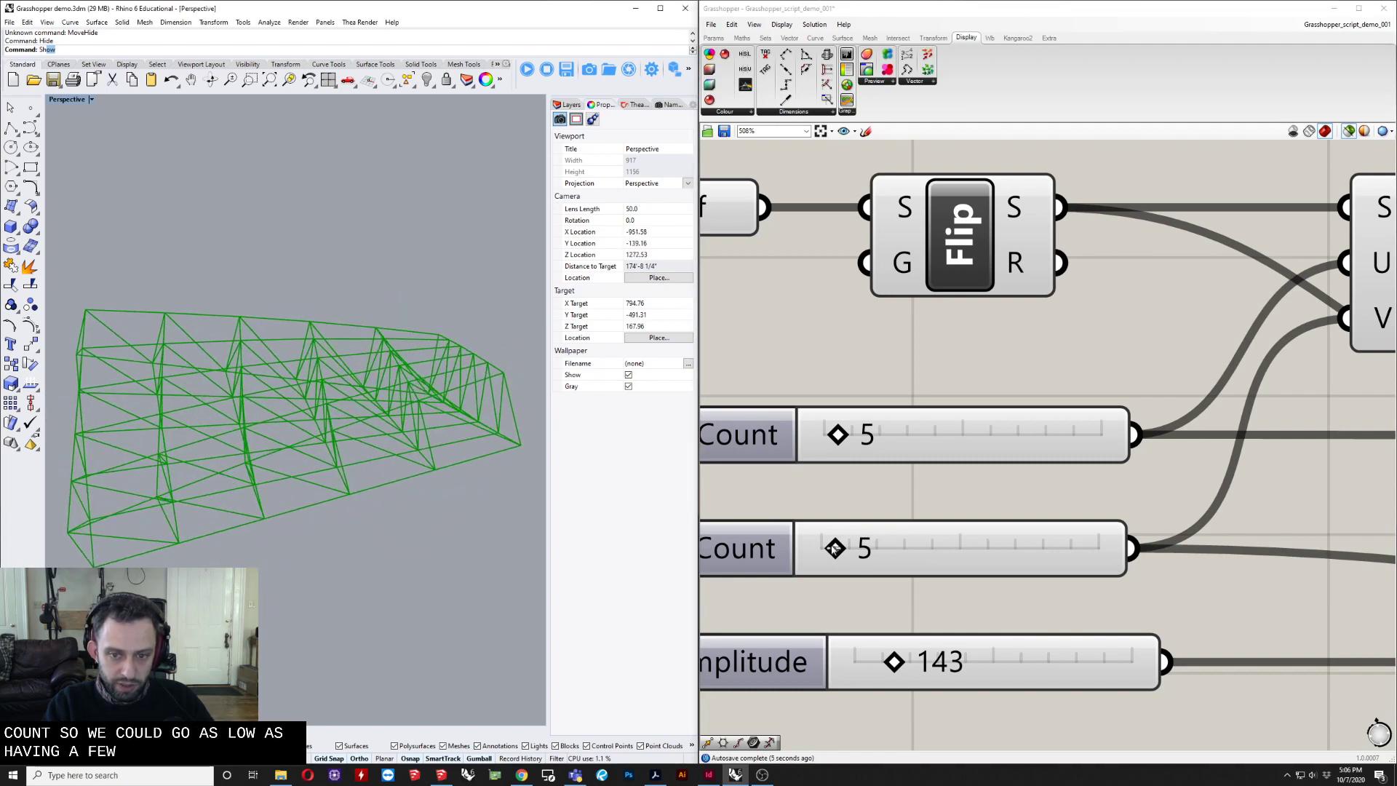
mouse_move(835, 550)
mouse_down()
mouse_move(877, 550)
mouse_move(841, 551)
mouse_up()
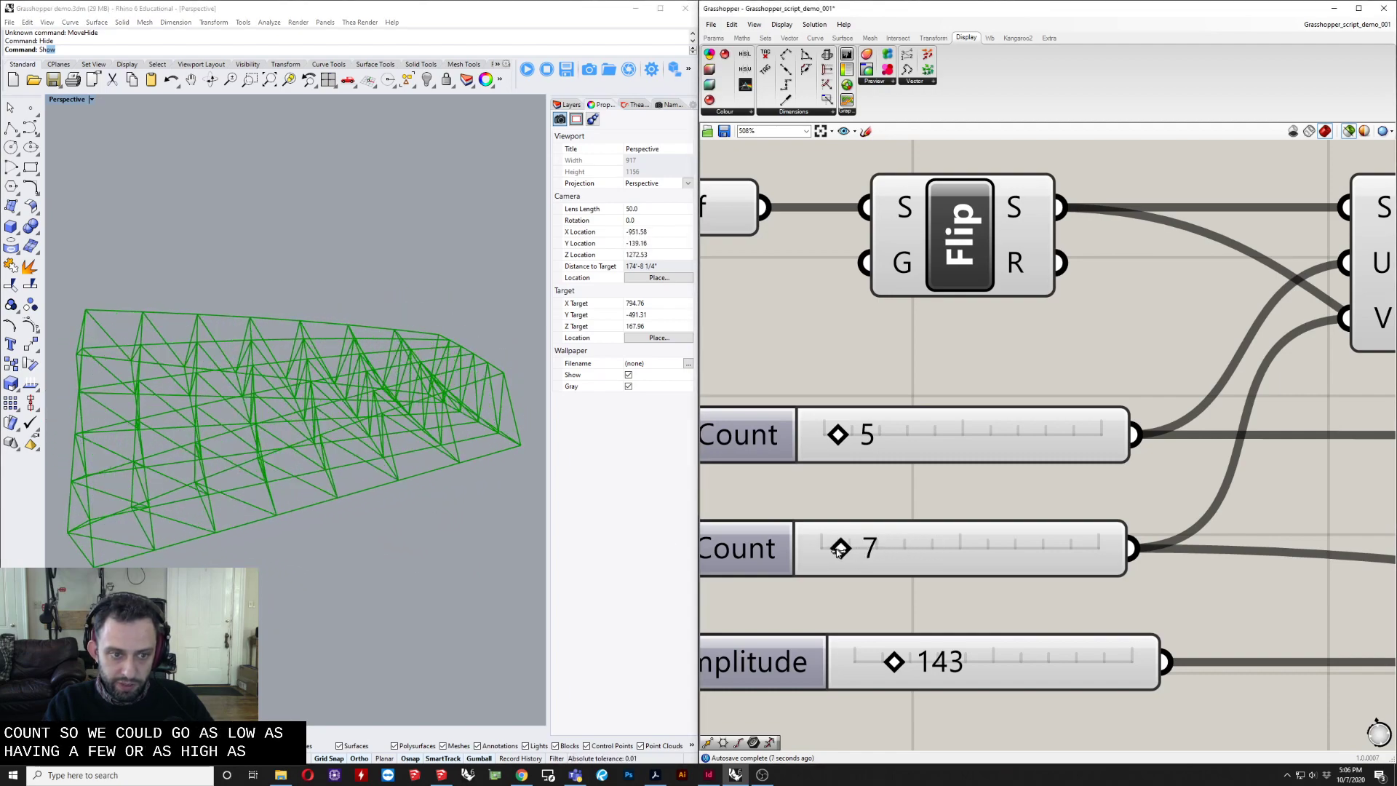
Raise the U Count slider to 9 and inspect the denser space frame from several angles.
mouse_move(838, 435)
mouse_down()
mouse_move(867, 434)
mouse_move(849, 434)
mouse_up()
right_drag(451, 452, 509, 505)
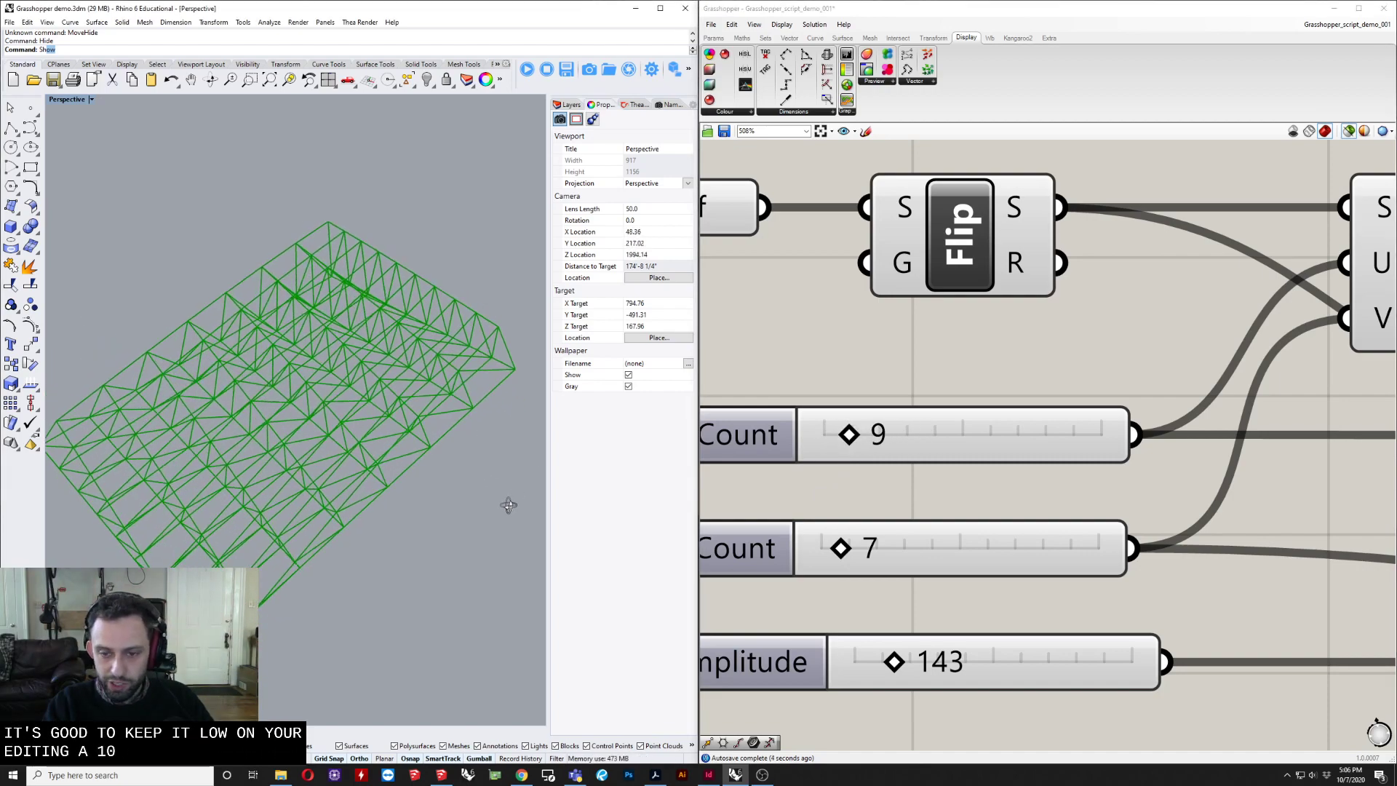
right_drag(309, 459, 386, 193)
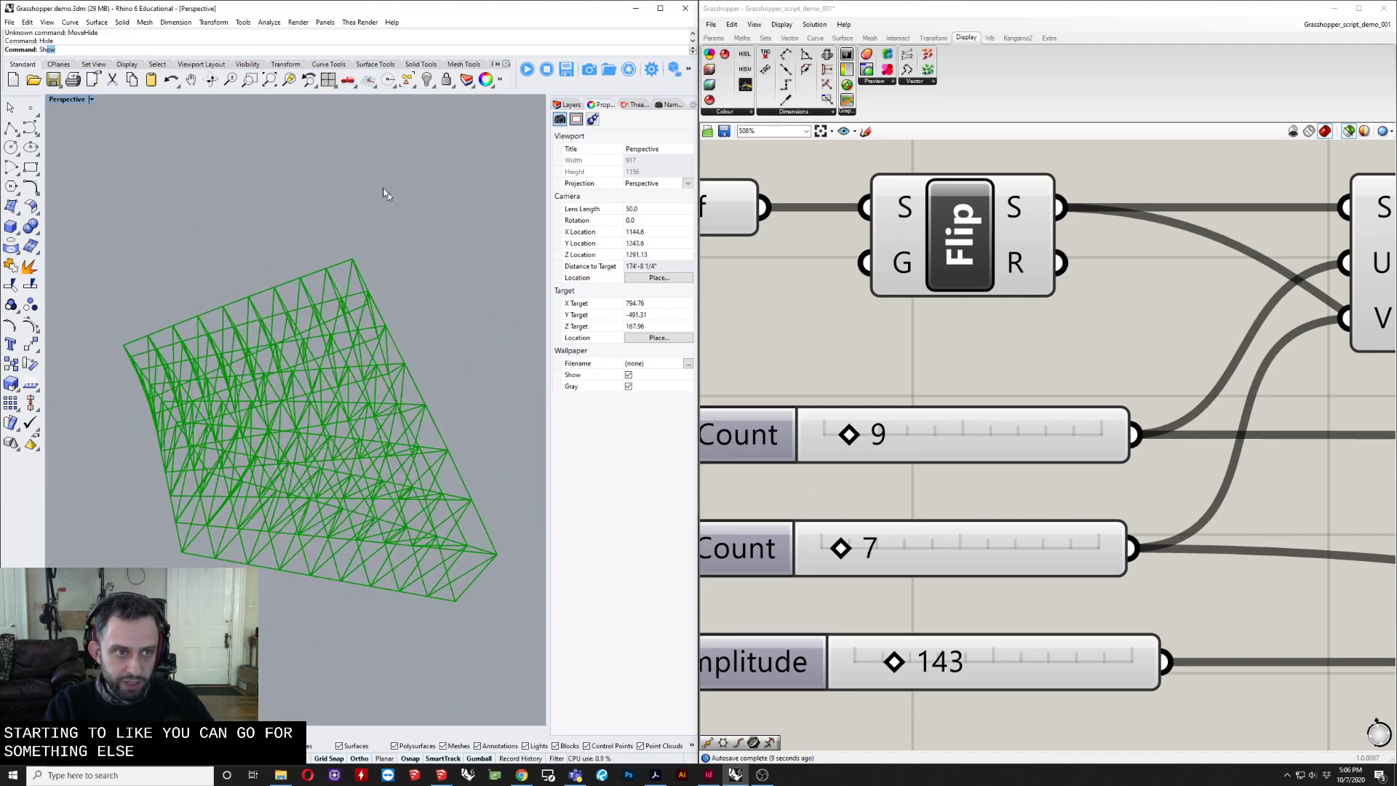
Show all hidden Rhino objects and turn on the control points of the space frame's source surface.
click(426, 80)
click(361, 315)
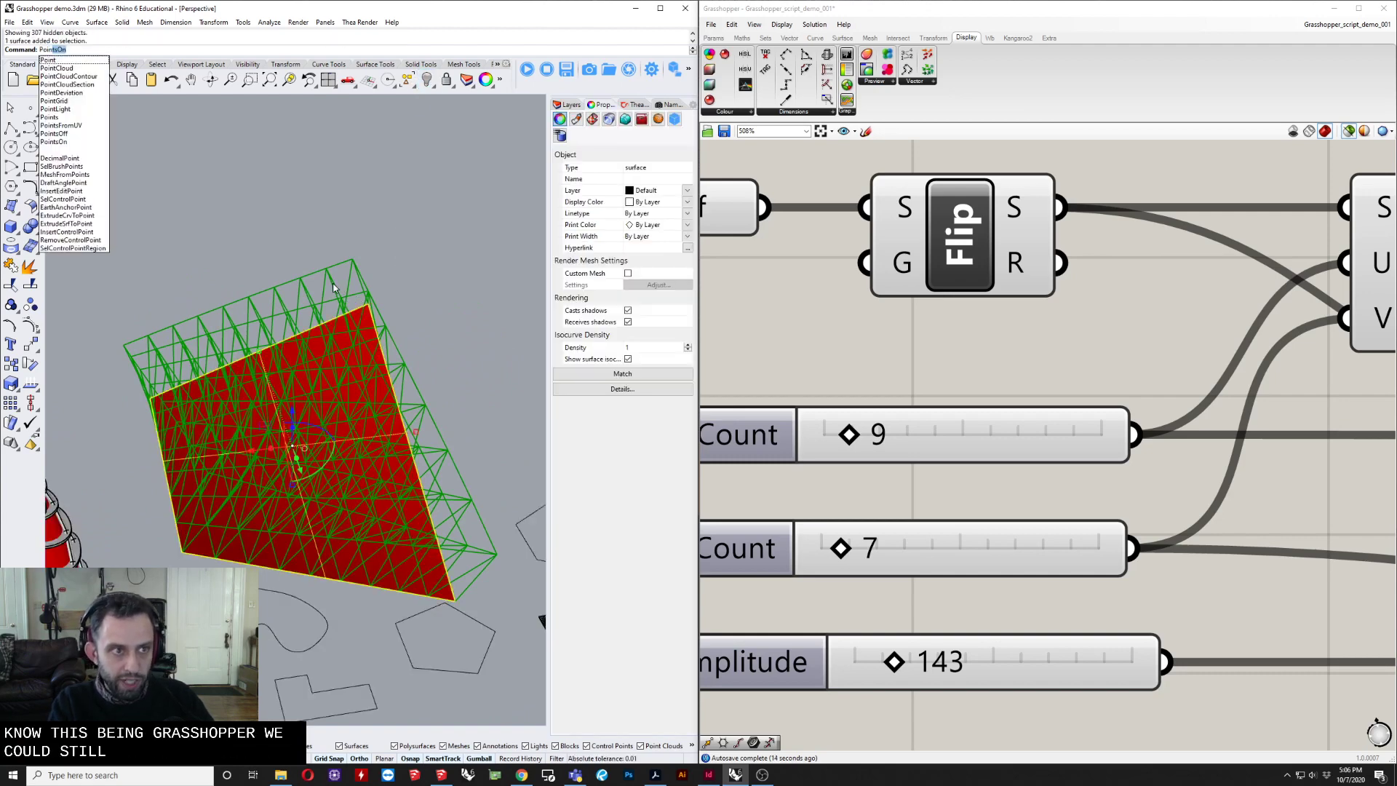
key(Return)
Move corner control points of the source surface to reshape it and stretch it outward.
drag(309, 244, 397, 325)
right_drag(437, 356, 373, 309)
mouse_move(471, 341)
mouse_down()
mouse_move(476, 238)
mouse_move(473, 344)
mouse_up()
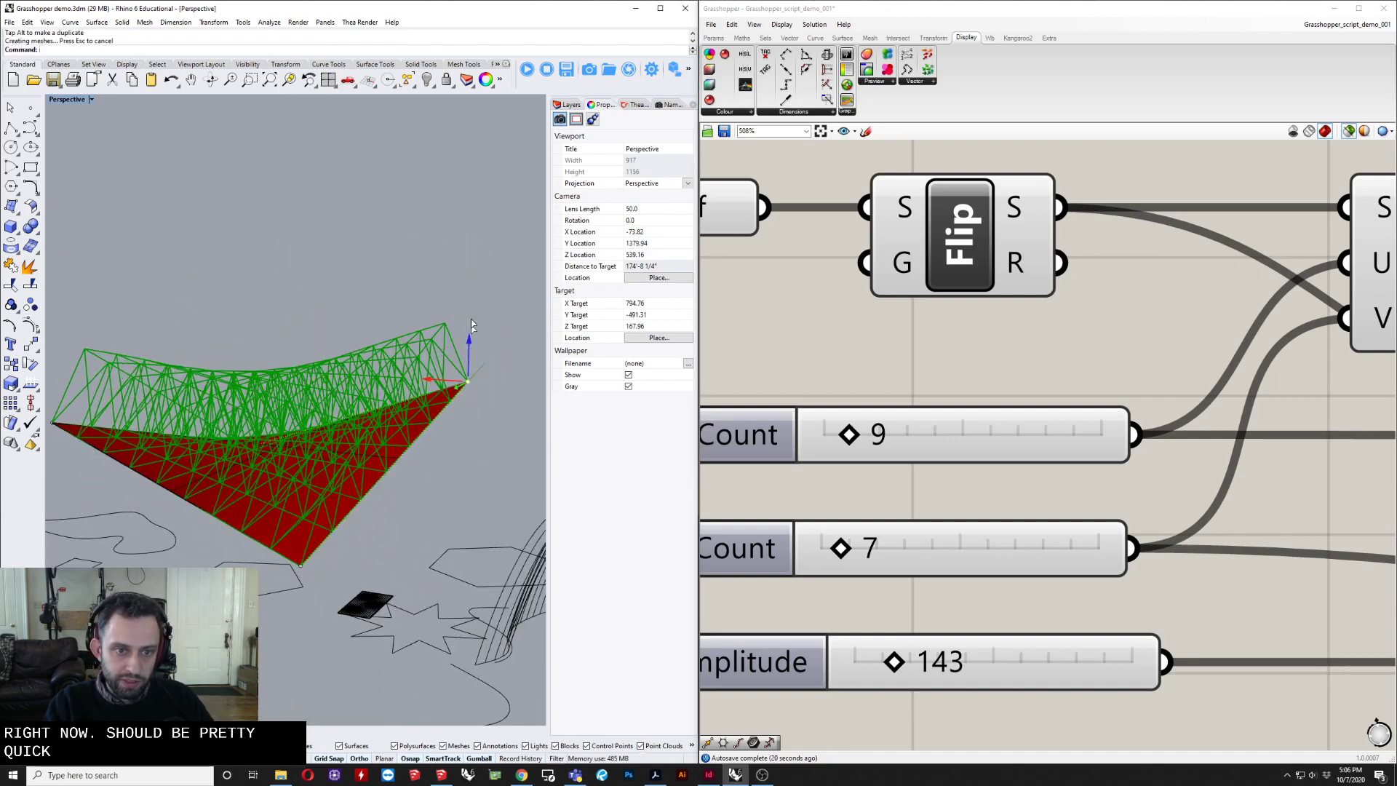
right_drag(470, 348, 380, 339)
scroll(380, 365, down, 6)
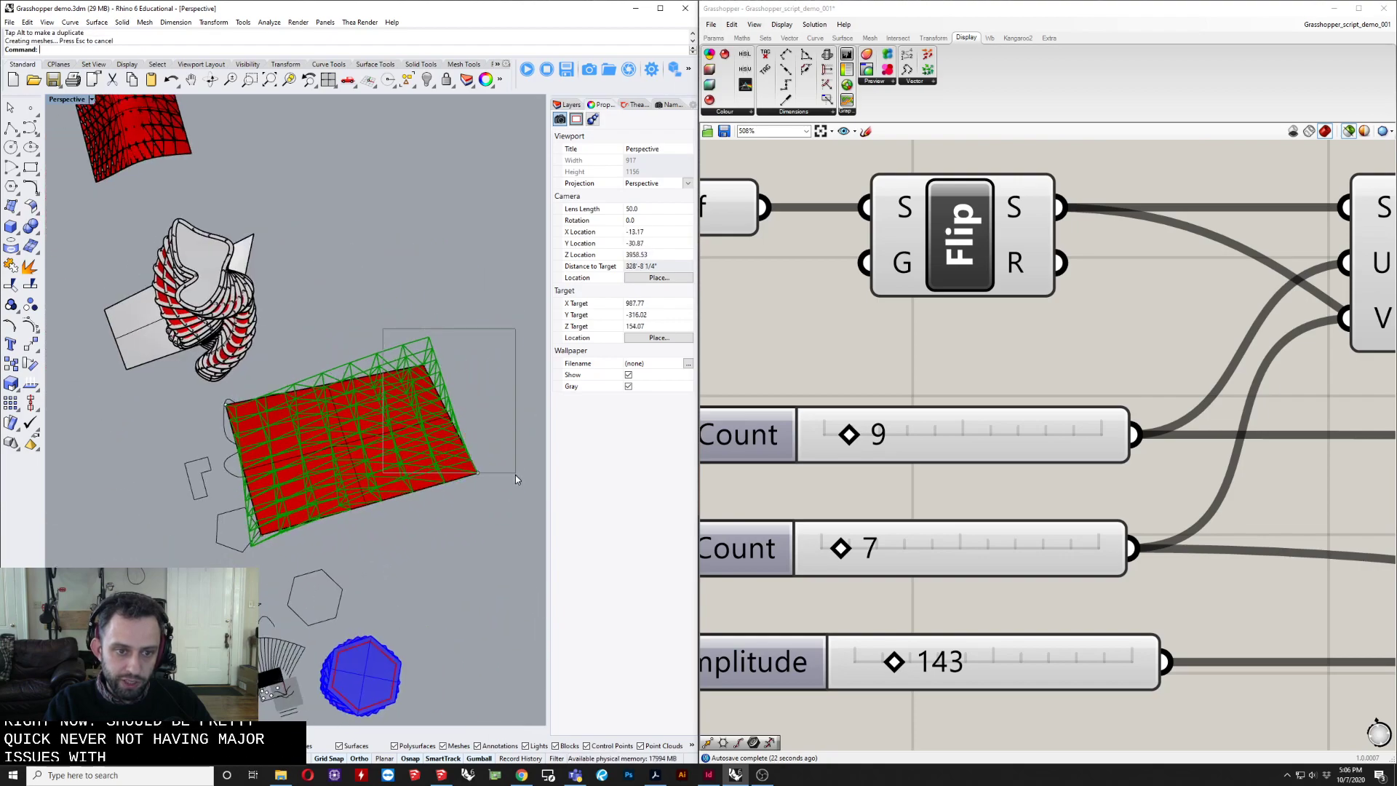
drag(515, 474, 434, 491)
right_drag(434, 491, 374, 405)
drag(409, 416, 512, 385)
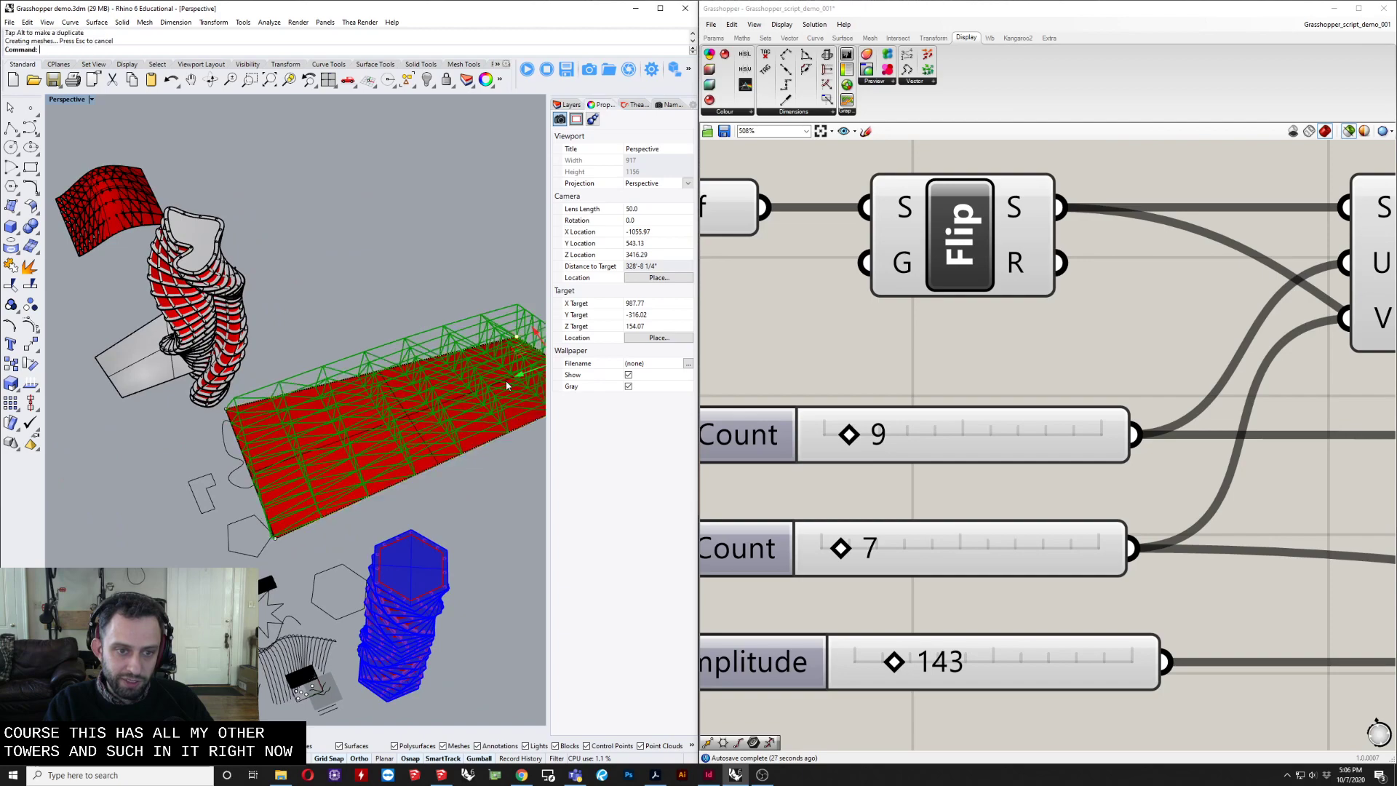
Reposition another corner control point of the source surface and inspect how the space frame follows.
right_drag(512, 385, 307, 413)
scroll(318, 450, up, 6)
right_drag(328, 473, 462, 483)
drag(483, 502, 303, 540)
scroll(309, 530, down, 9)
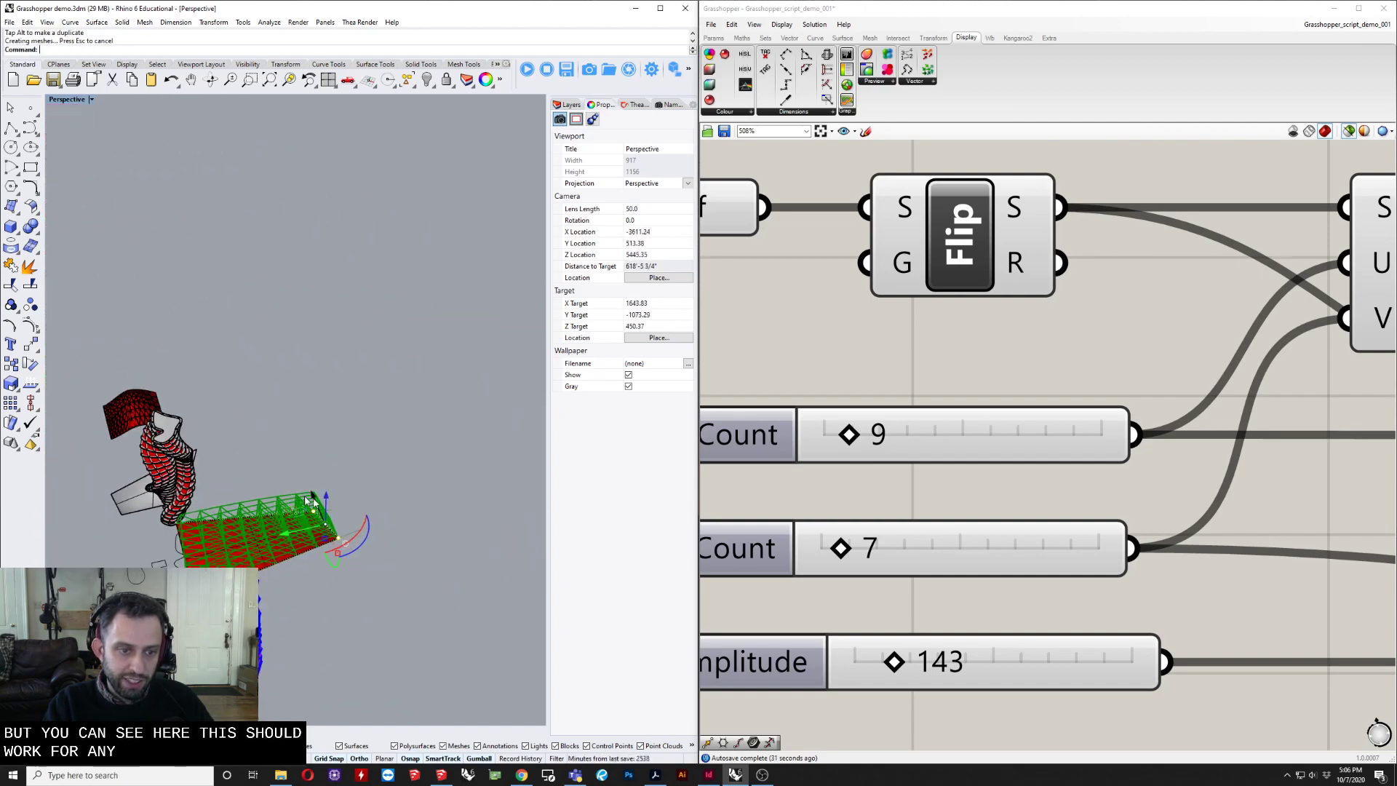
right_drag(313, 513, 461, 500)
scroll(284, 598, up, 3)
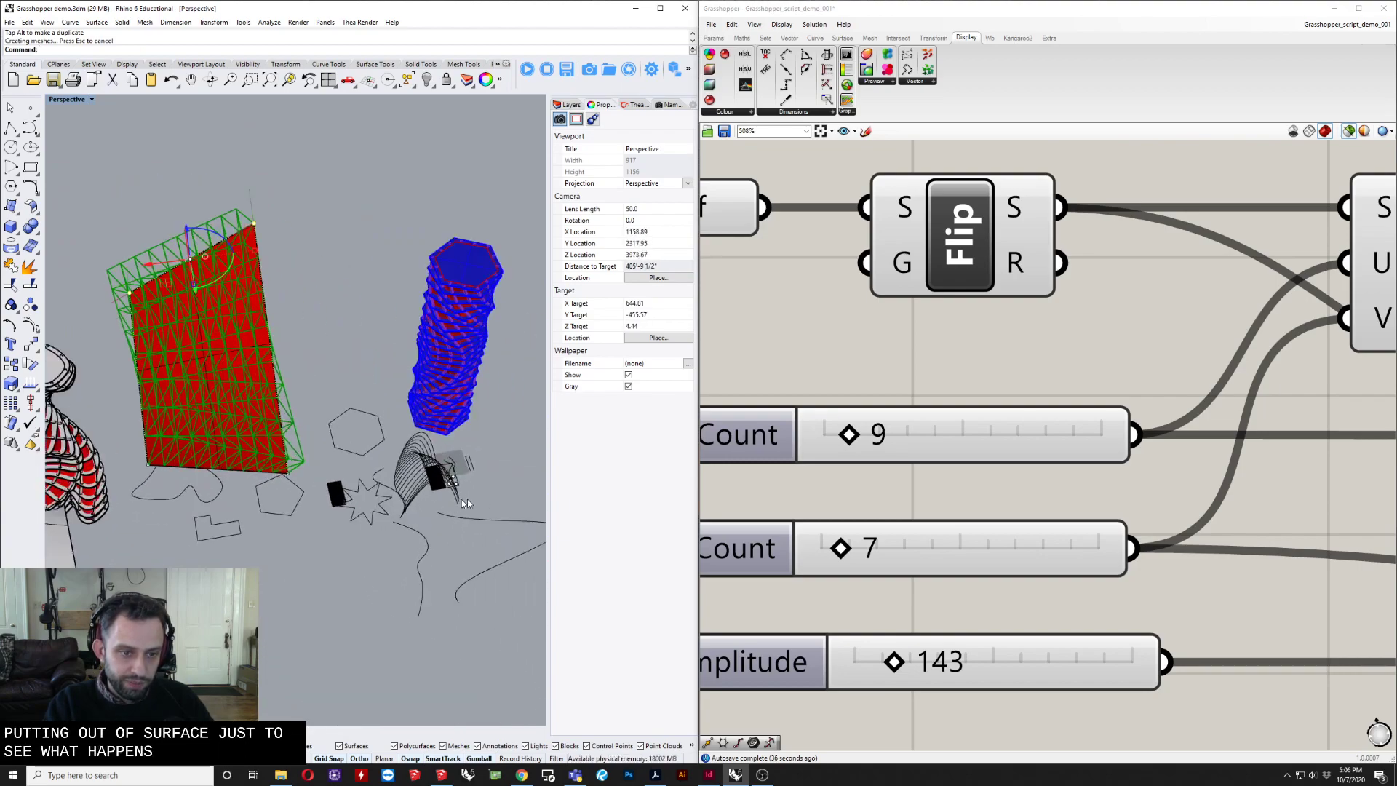
Loft the arched curves beside the star outline with the Straight sections style and no simplification.
scroll(415, 499, up, 5)
drag(373, 359, 373, 360)
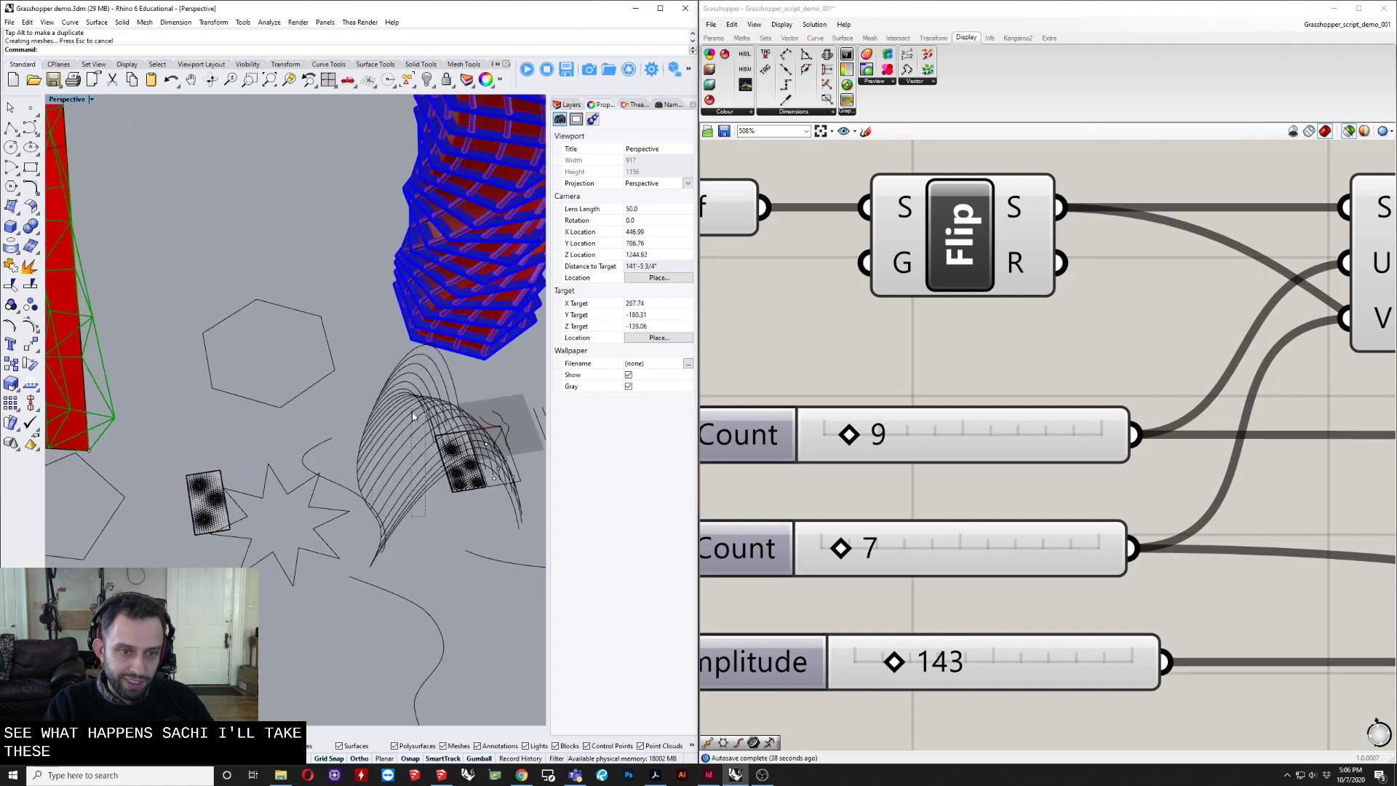
right_drag(407, 473, 389, 600)
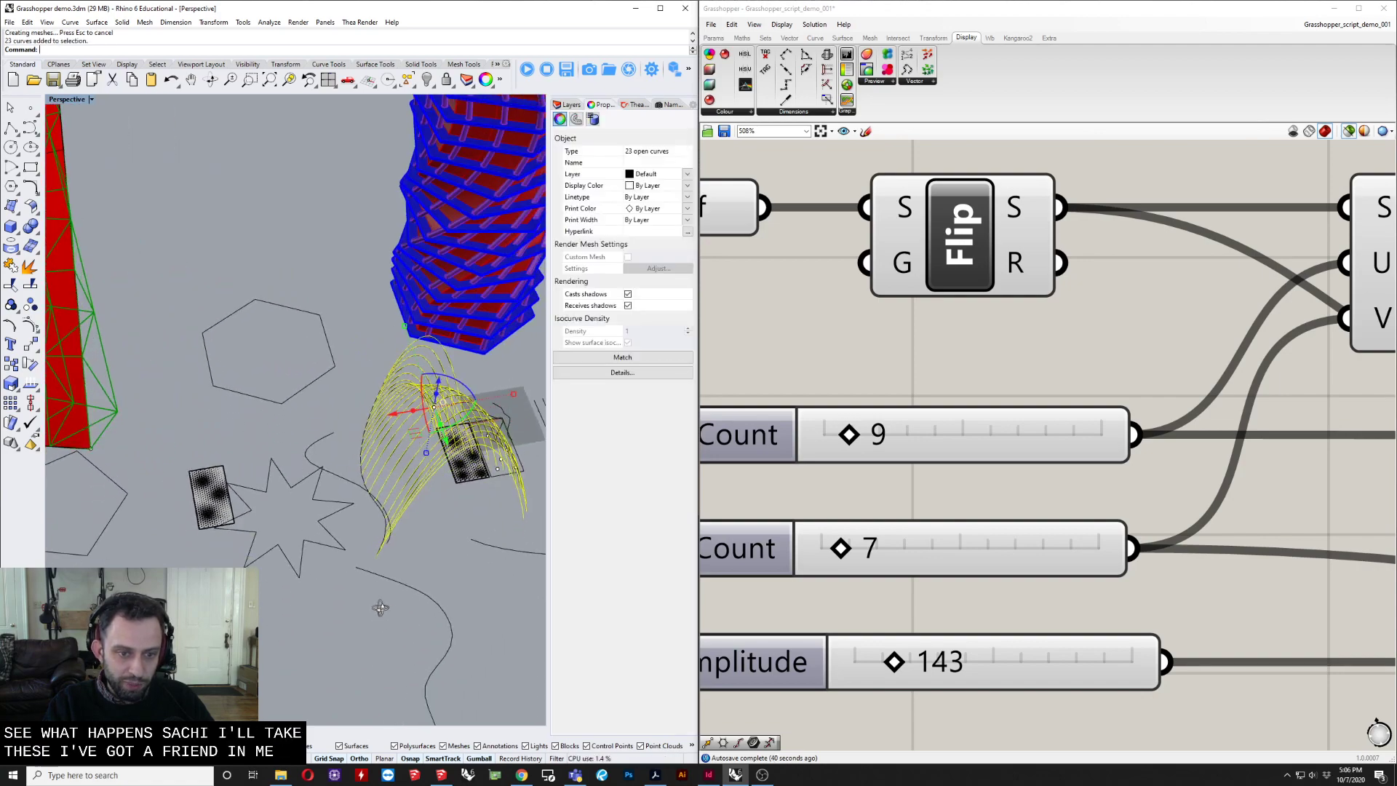
text(Loft)
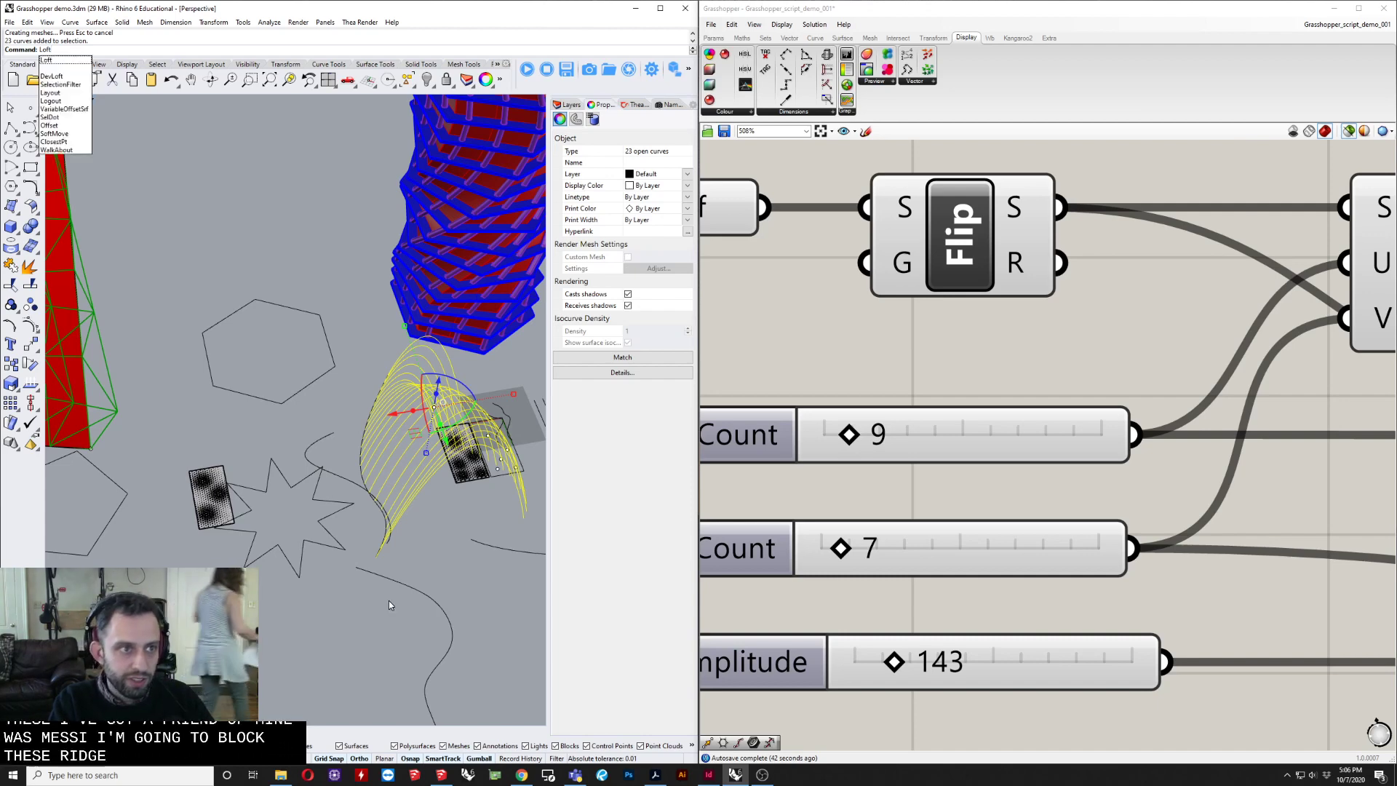
key(Return)
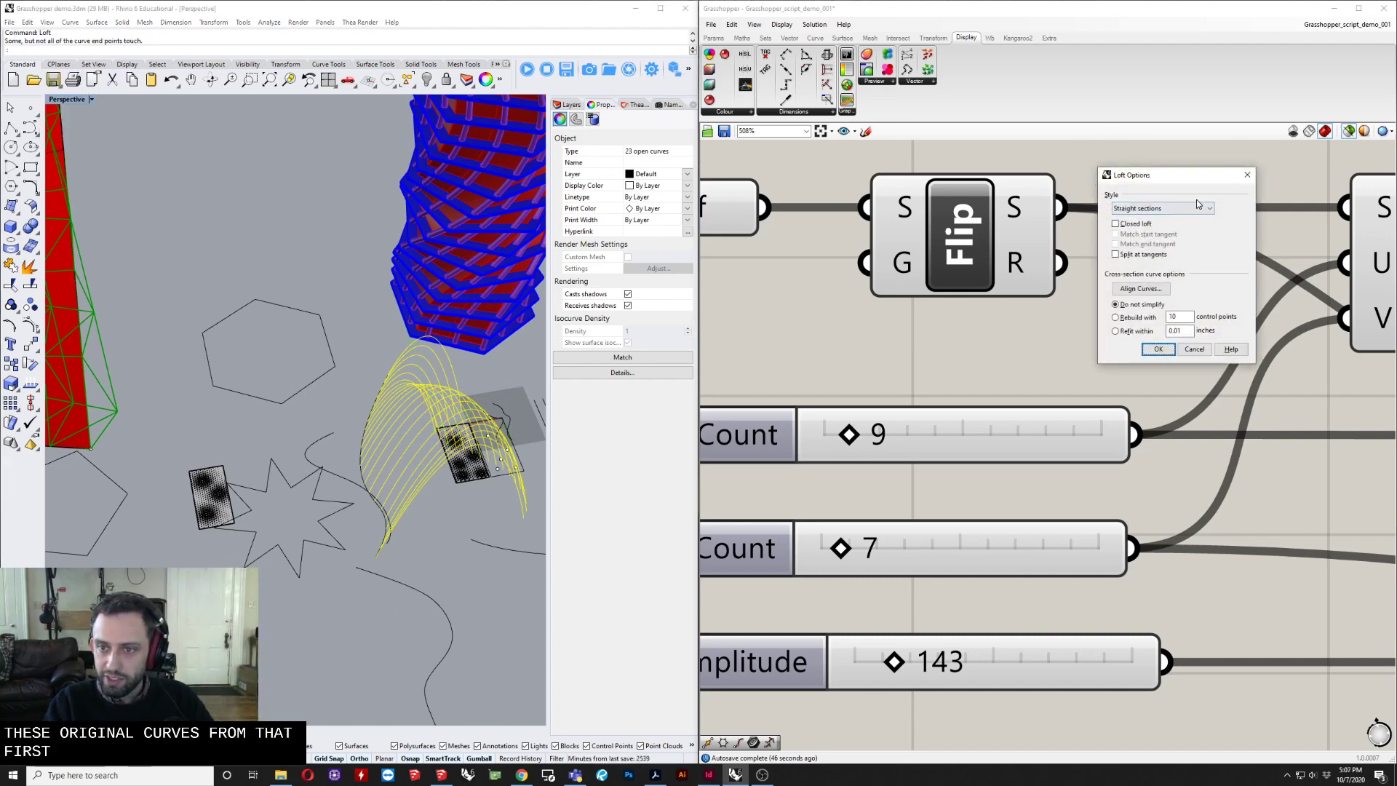
click(1180, 210)
click(1159, 216)
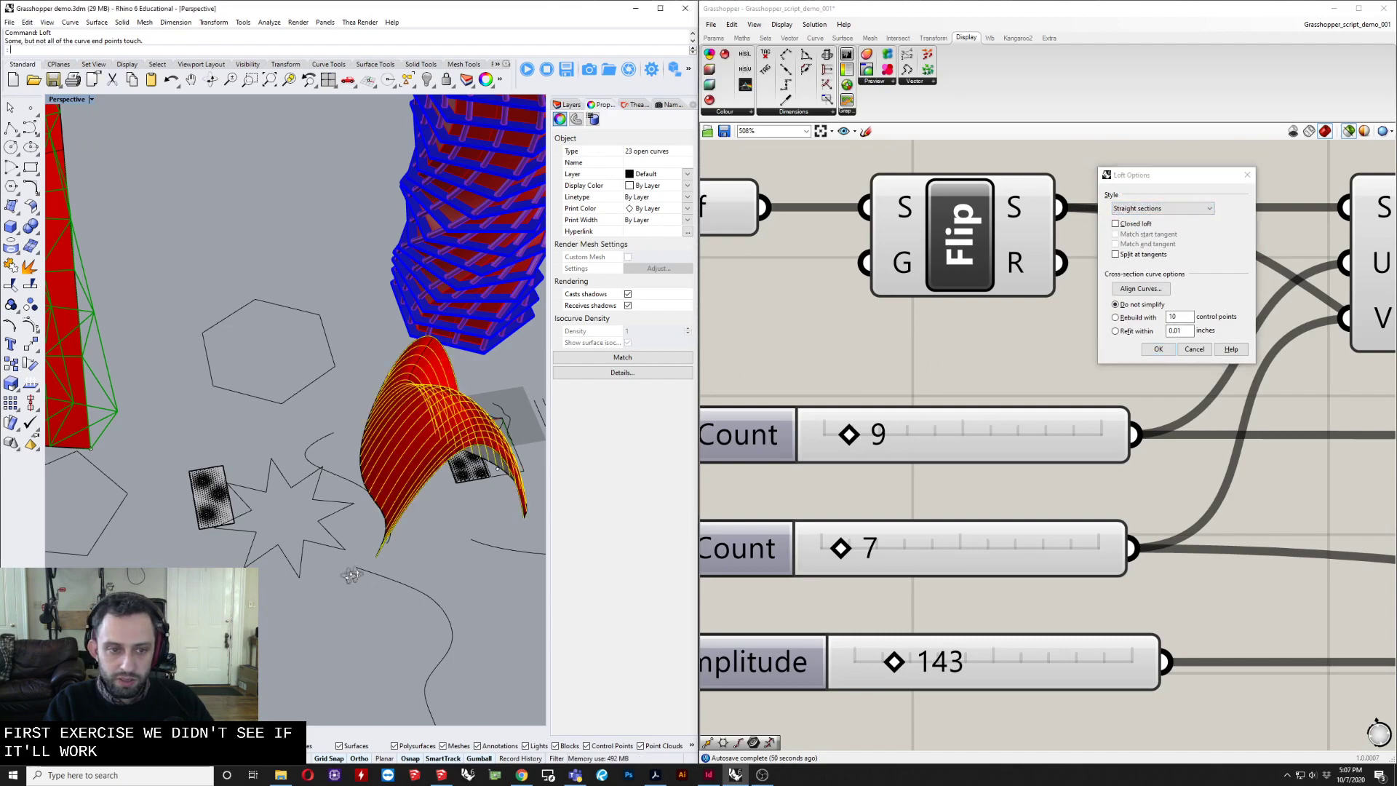
scroll(350, 564, up, 10)
scroll(334, 427, down, 10)
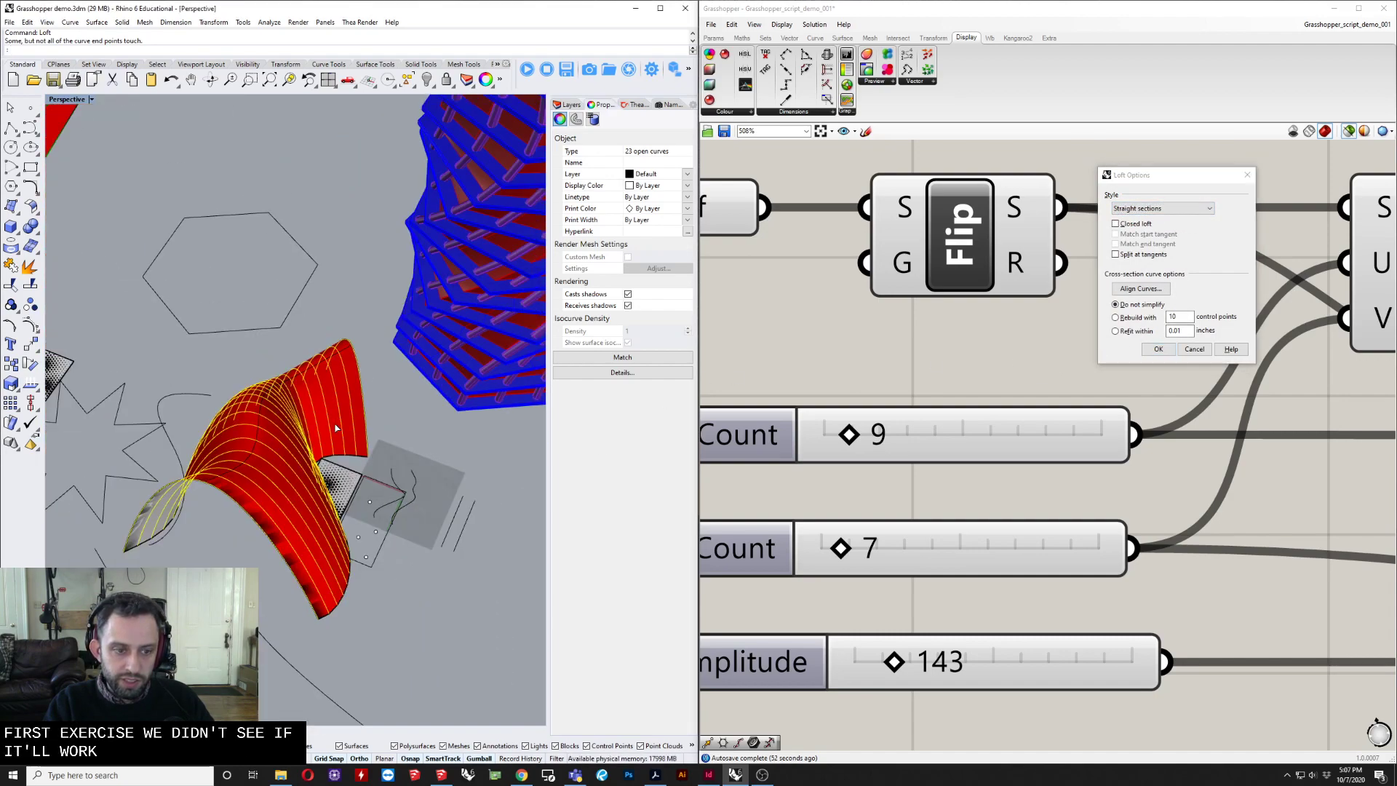
right_drag(240, 560, 261, 562)
click(1158, 348)
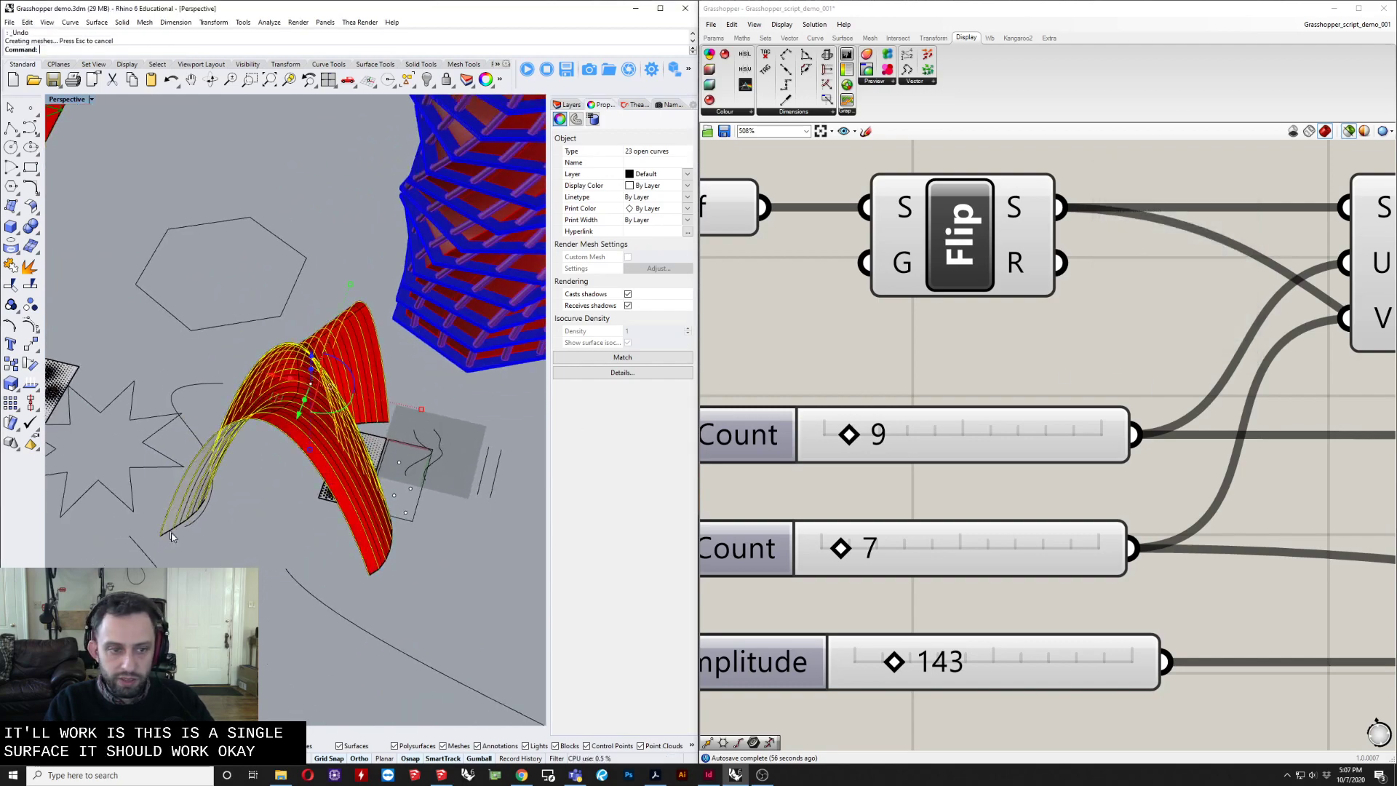
Select the lofted polysurface over the arched curves and delete it.
scroll(296, 425, up, 5)
click(304, 395)
scroll(305, 395, down, 5)
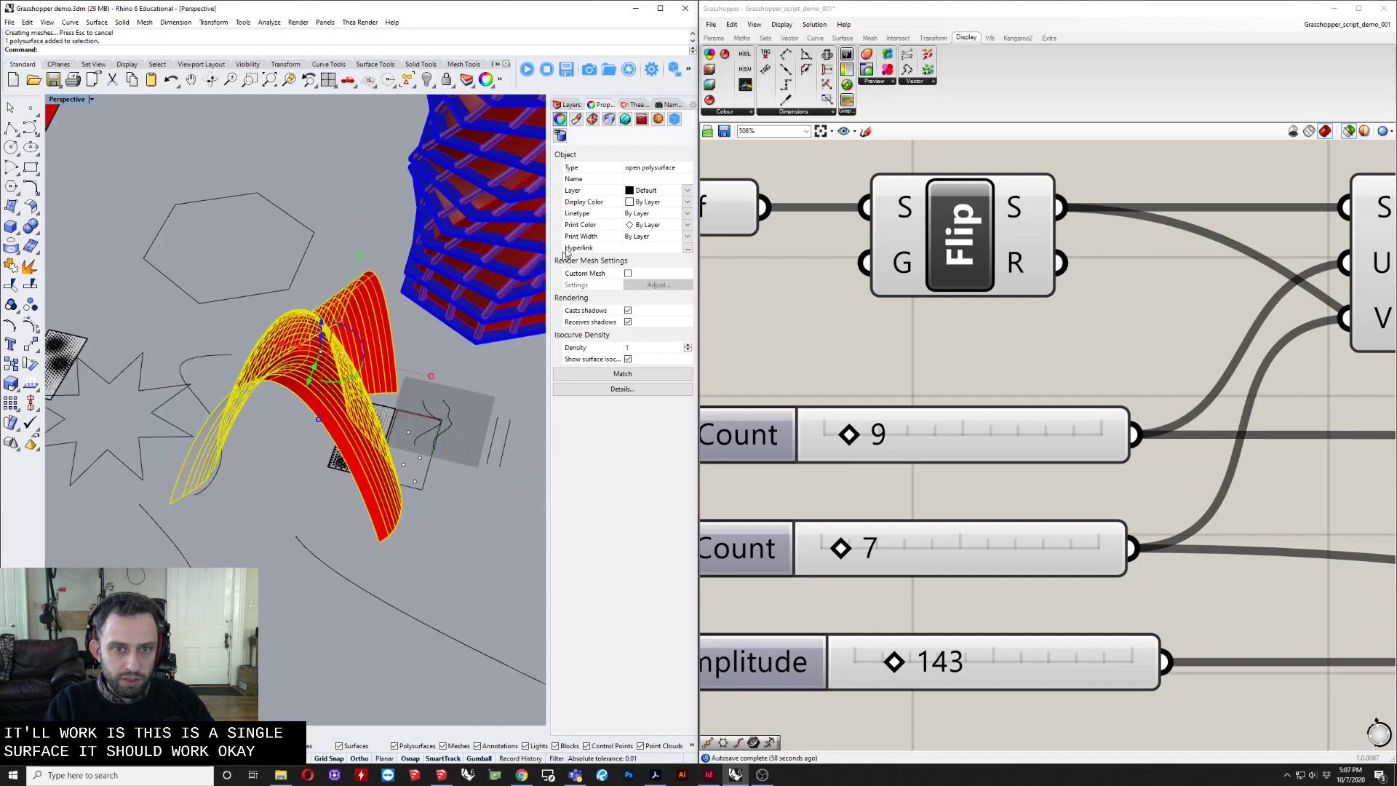
right_drag(382, 410, 304, 531)
key(Delete)
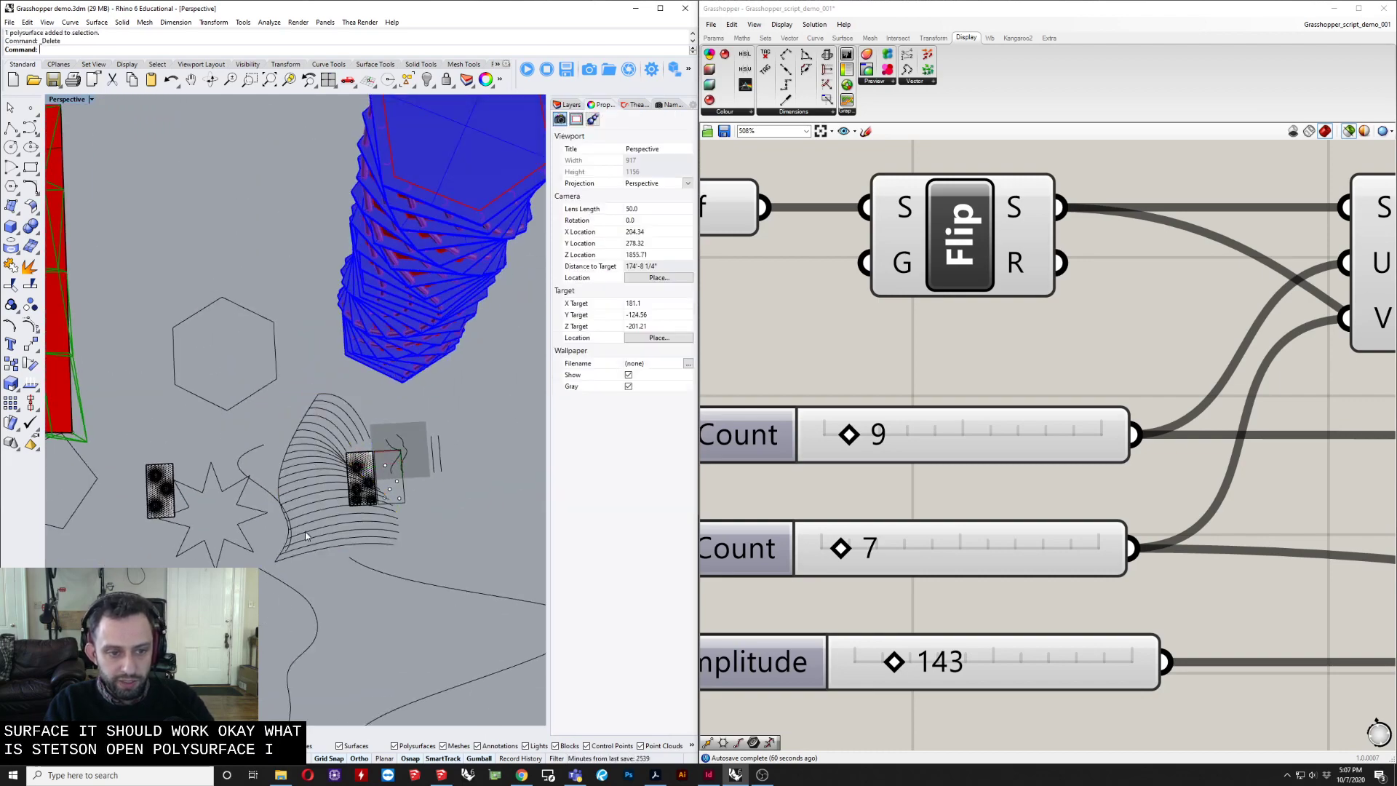
Ungroup the arched curves and try lofting them again, checking the available loft styles.
click(307, 460)
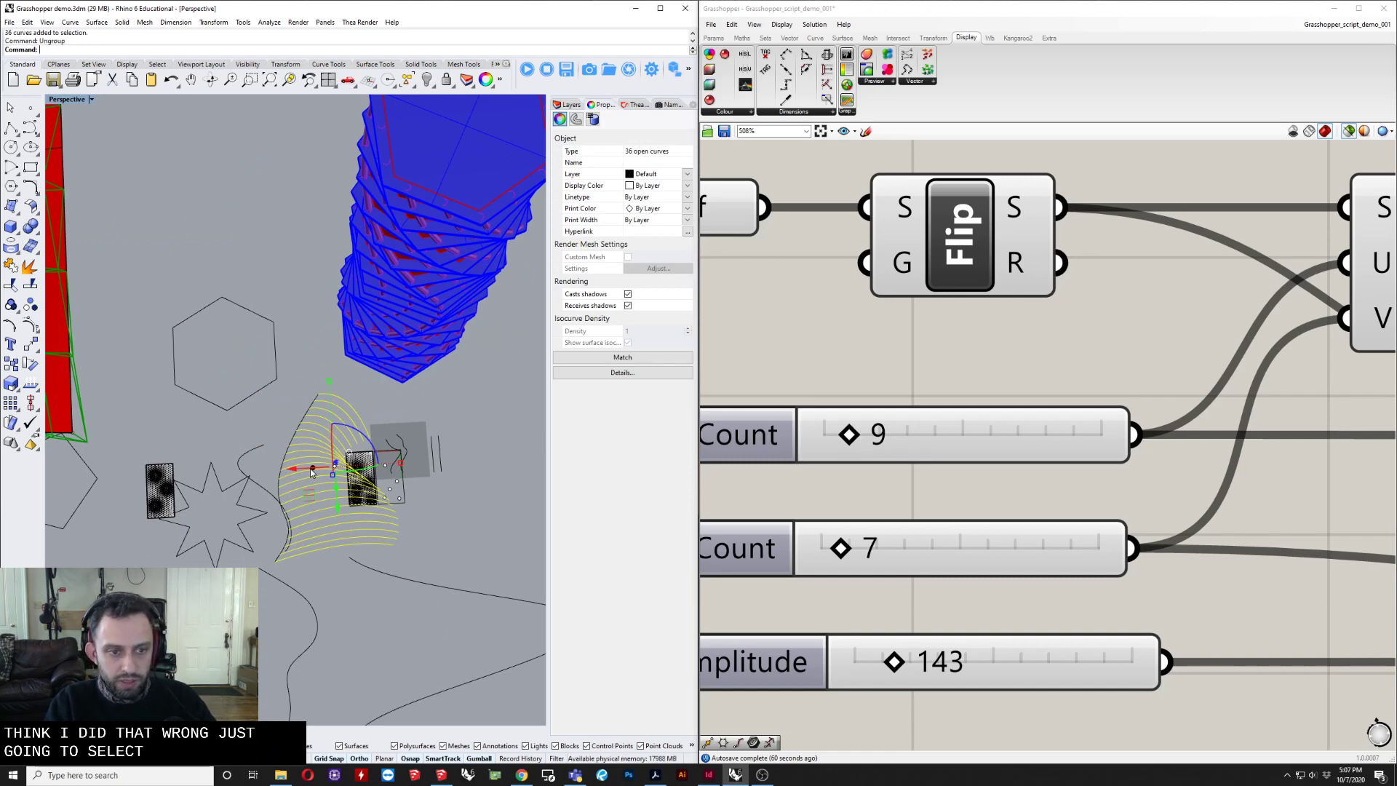
text(ft)
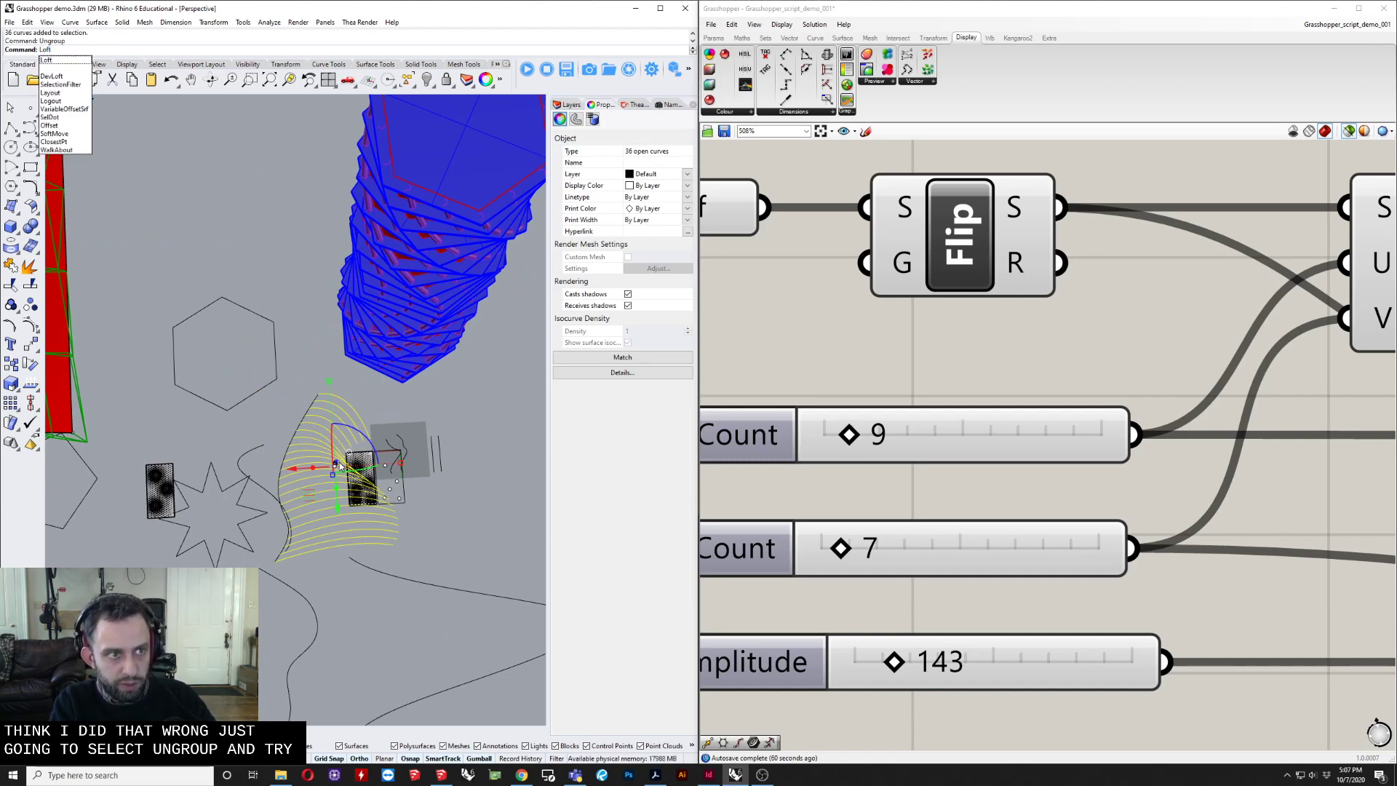
key(Return)
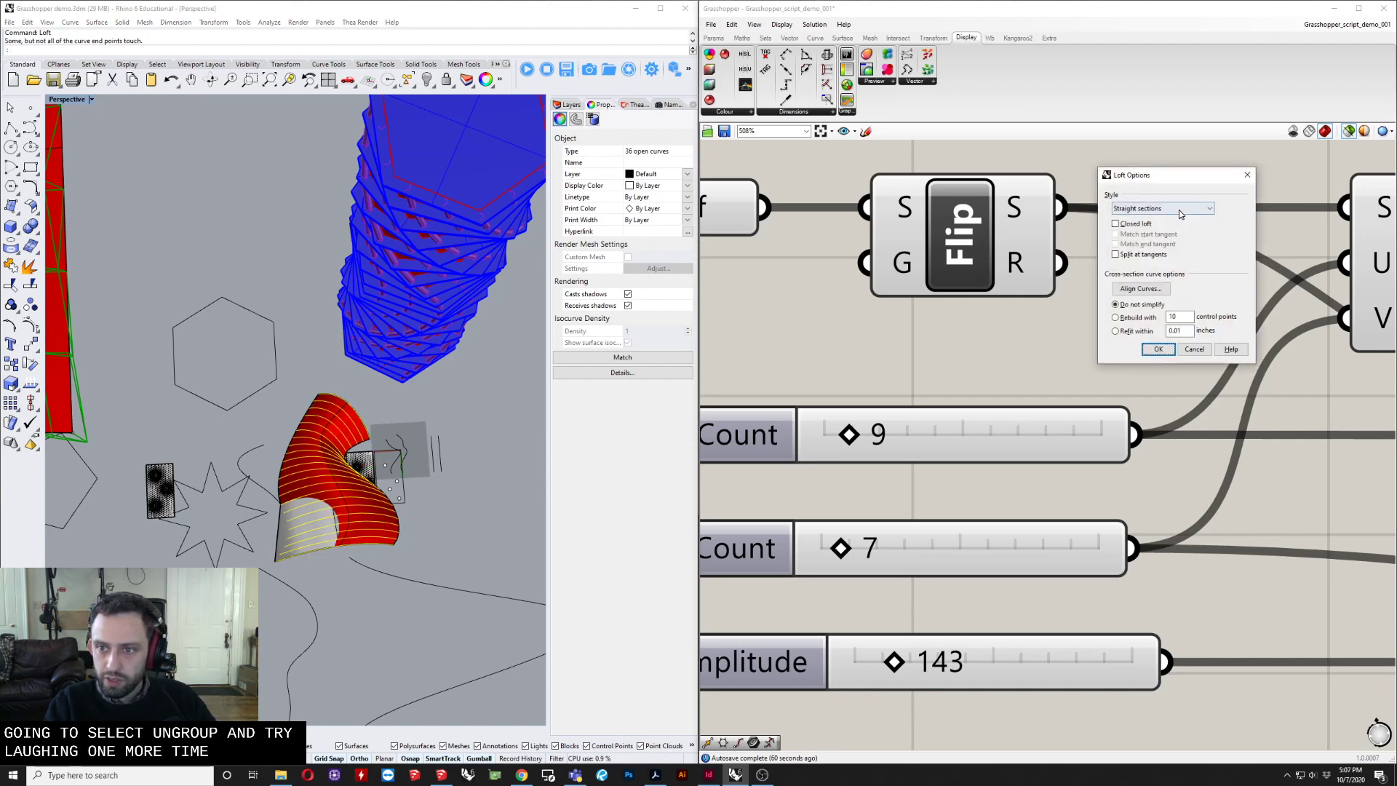
drag(1142, 176, 574, 295)
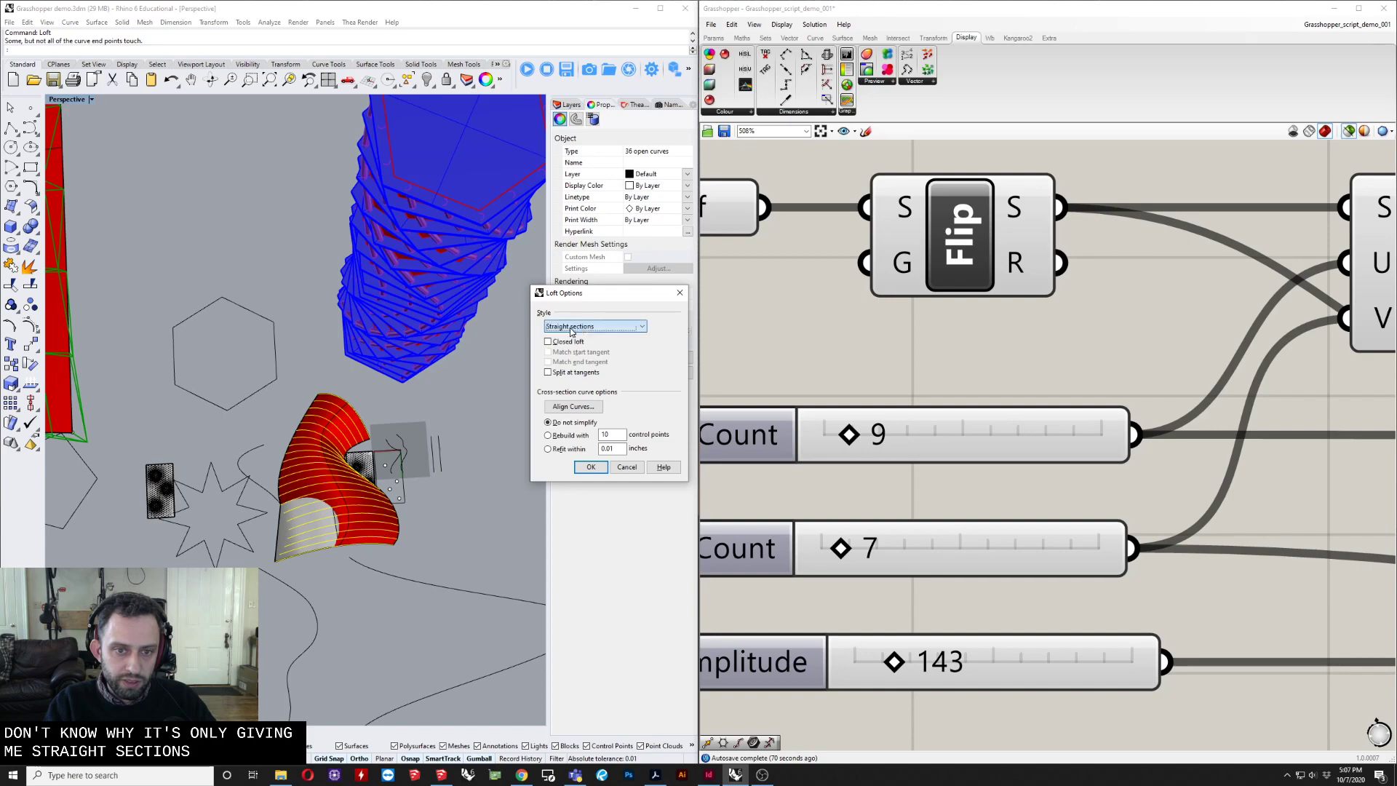
click(627, 468)
right_drag(414, 618, 385, 513)
scroll(448, 578, down, 9)
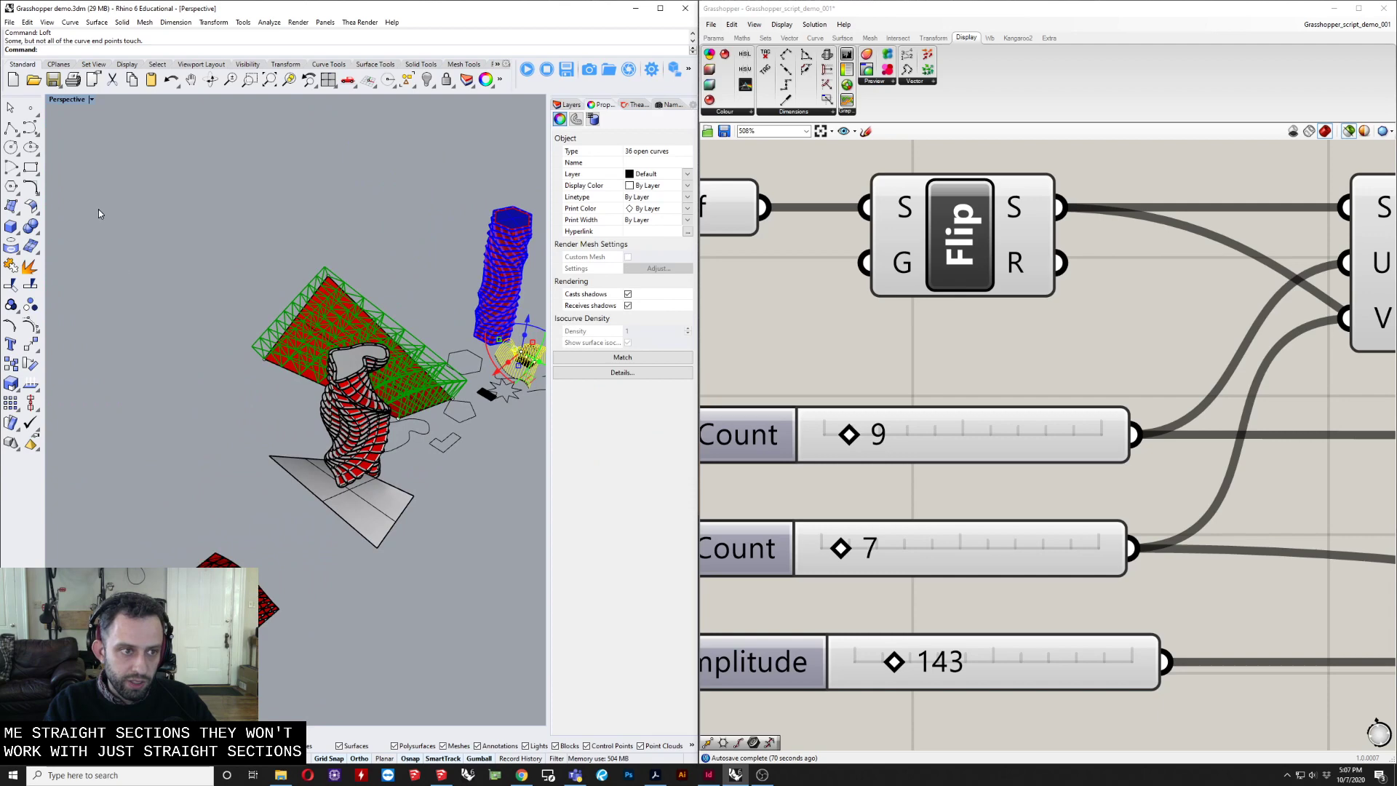
click(35, 234)
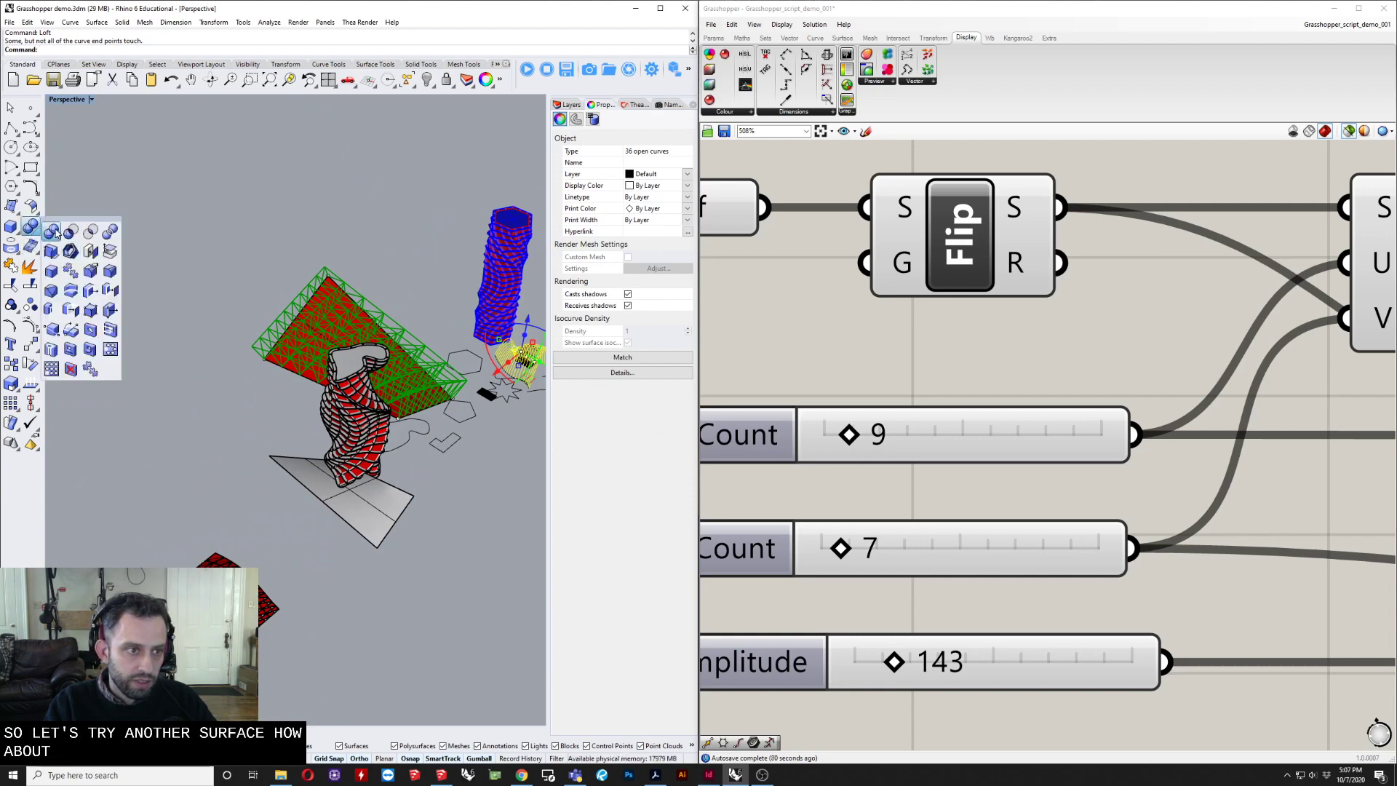
shift+right_drag(172, 361, 320, 368)
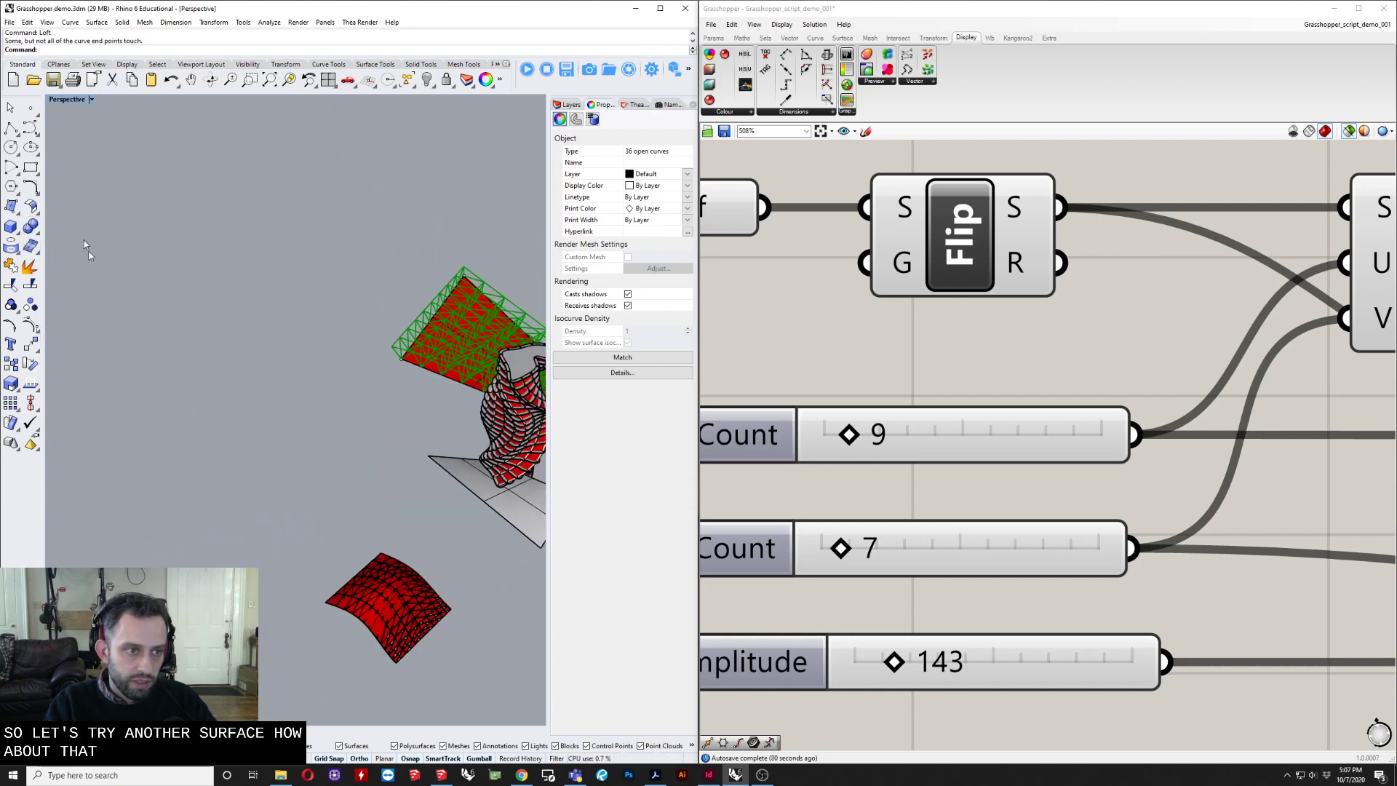
click(39, 235)
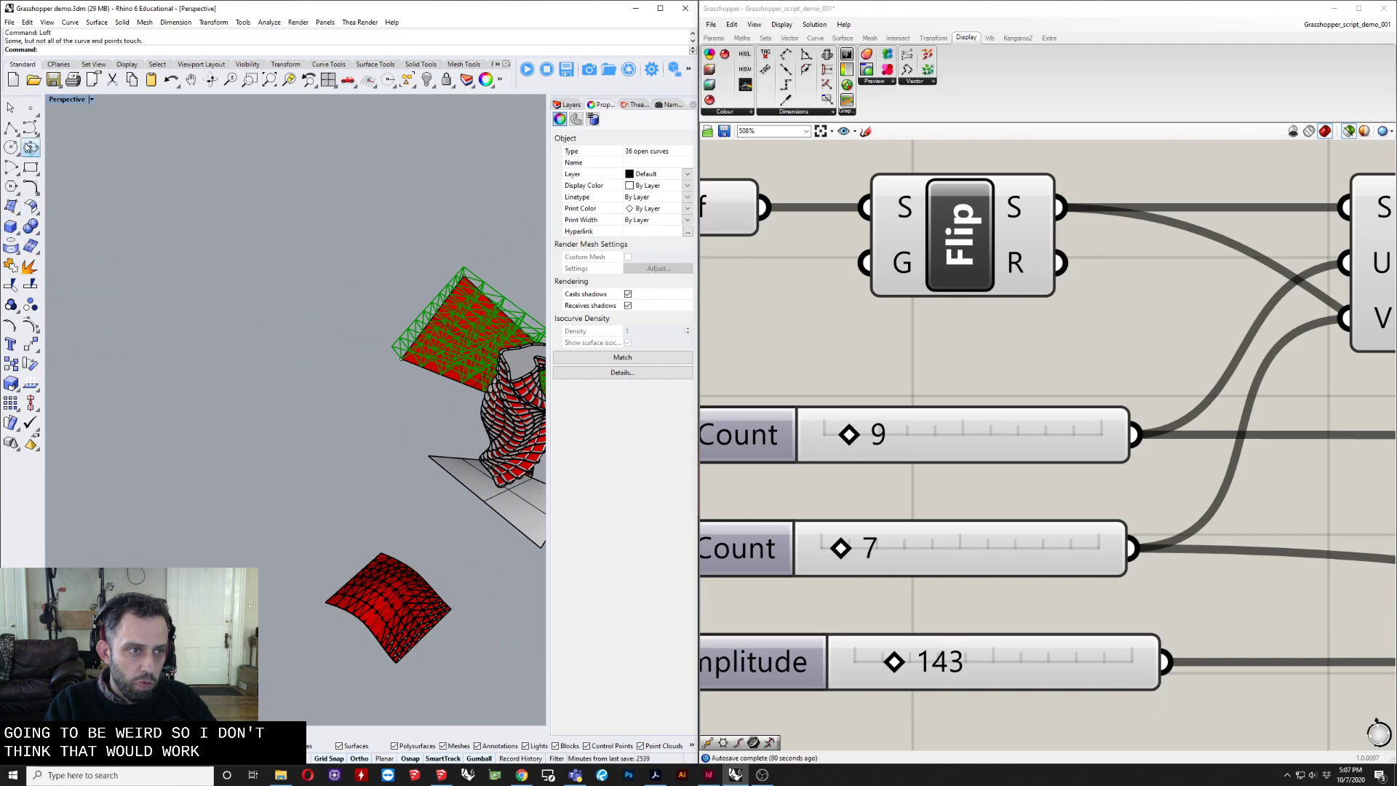
Draw two three-point arched control-point curves in the empty area, the second one longer and behind the first.
click(24, 130)
click(221, 471)
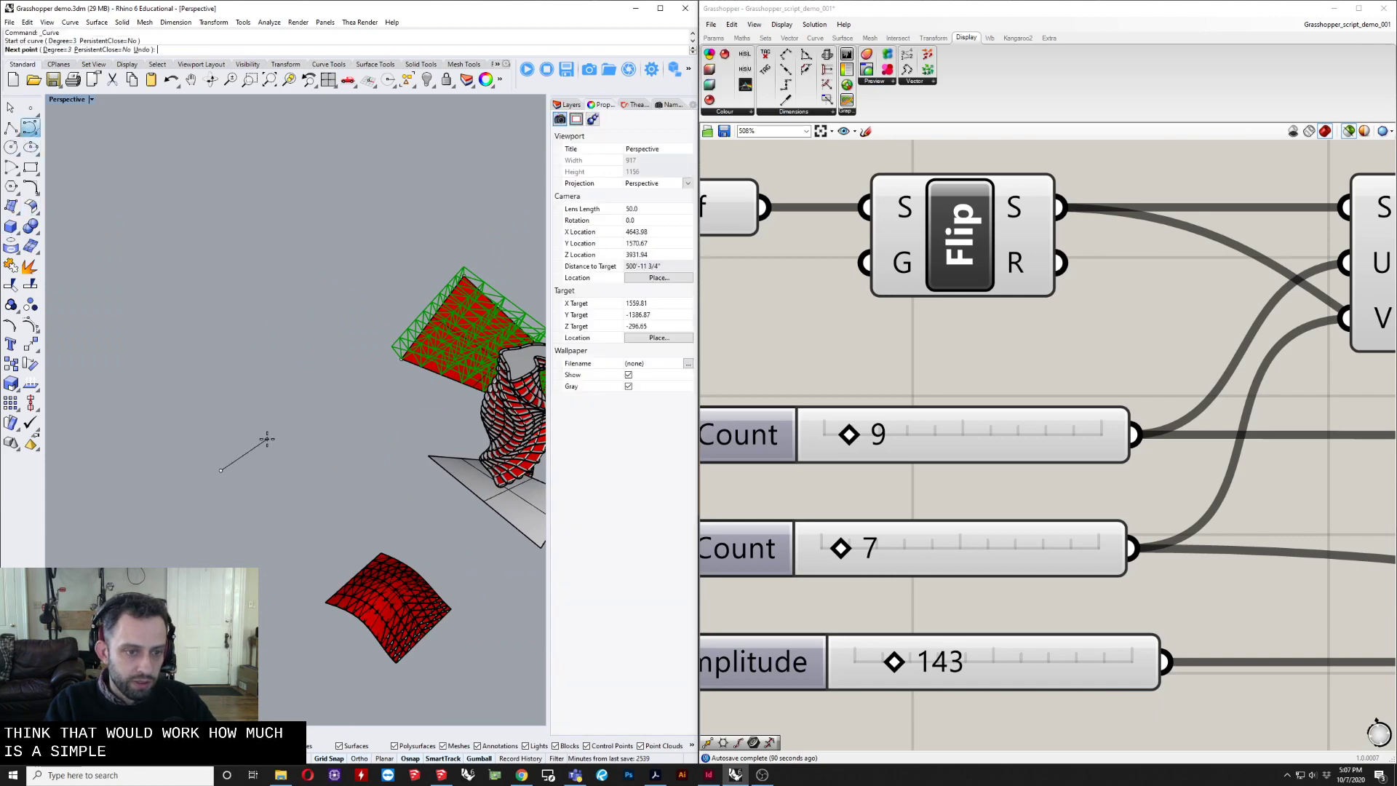
click(267, 438)
click(321, 479)
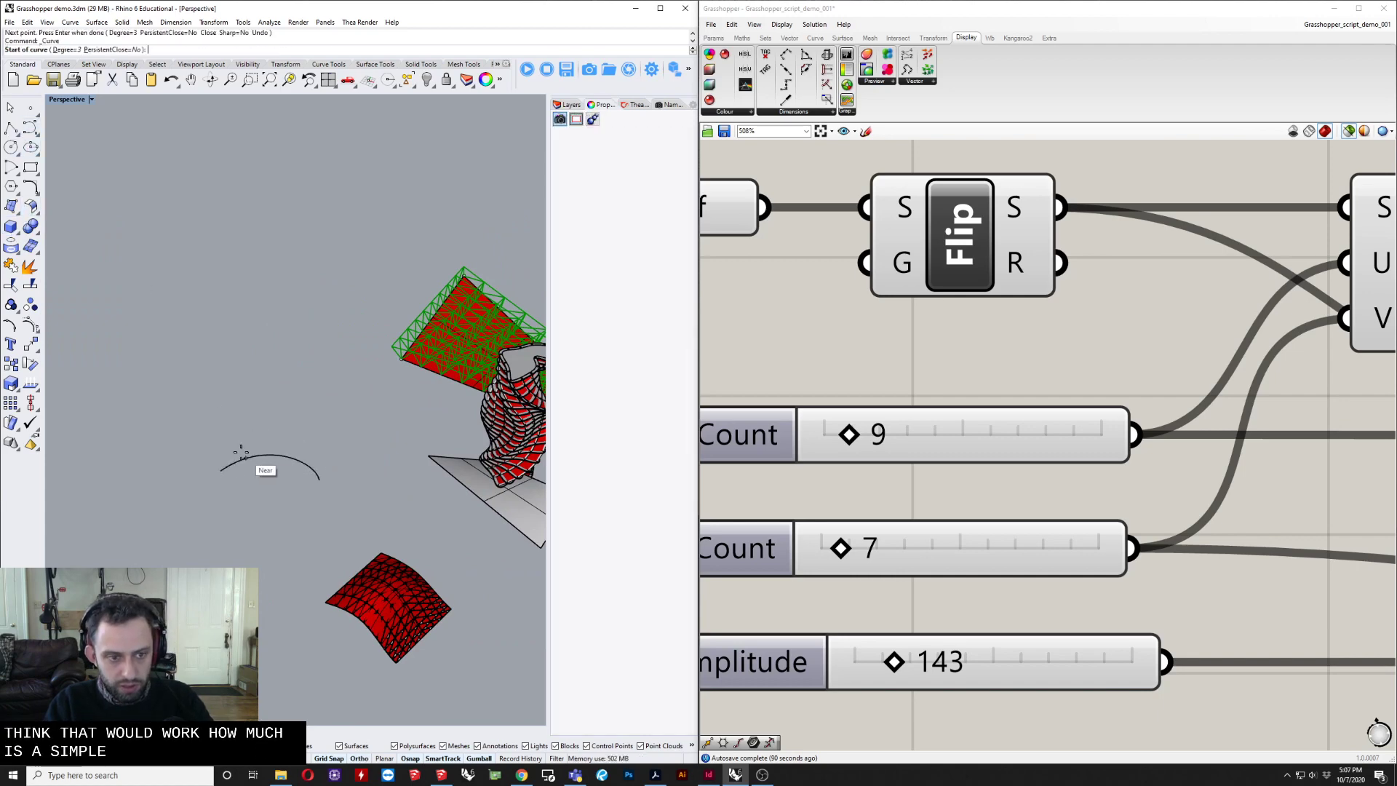
key(Return)
key(Return)
click(210, 438)
click(315, 414)
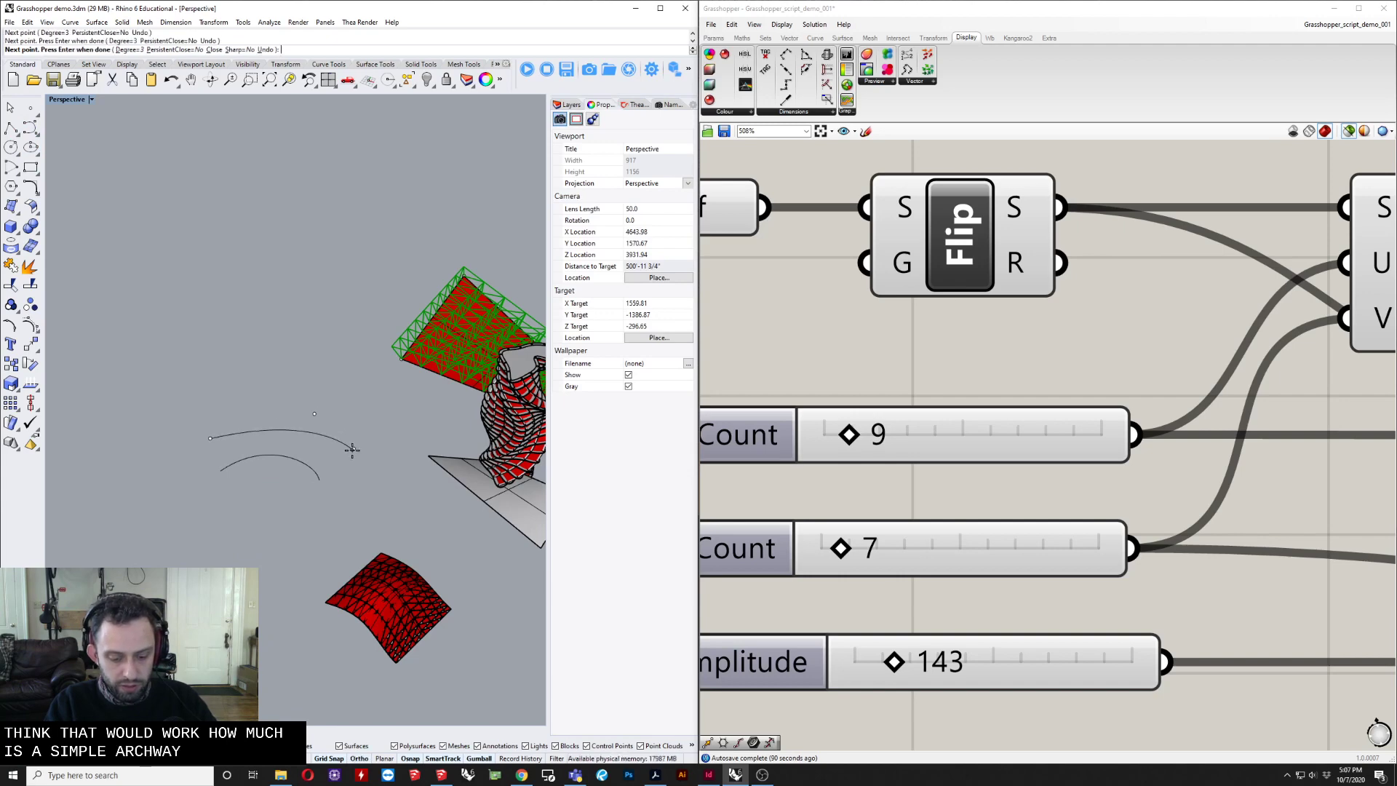
key(Return)
Adjust both arched curves in space and move the shorter one away to leave a wide gap between them.
drag(337, 426, 291, 486)
right_drag(290, 486, 418, 432)
drag(372, 356, 369, 354)
right_drag(410, 390, 322, 462)
click(320, 475)
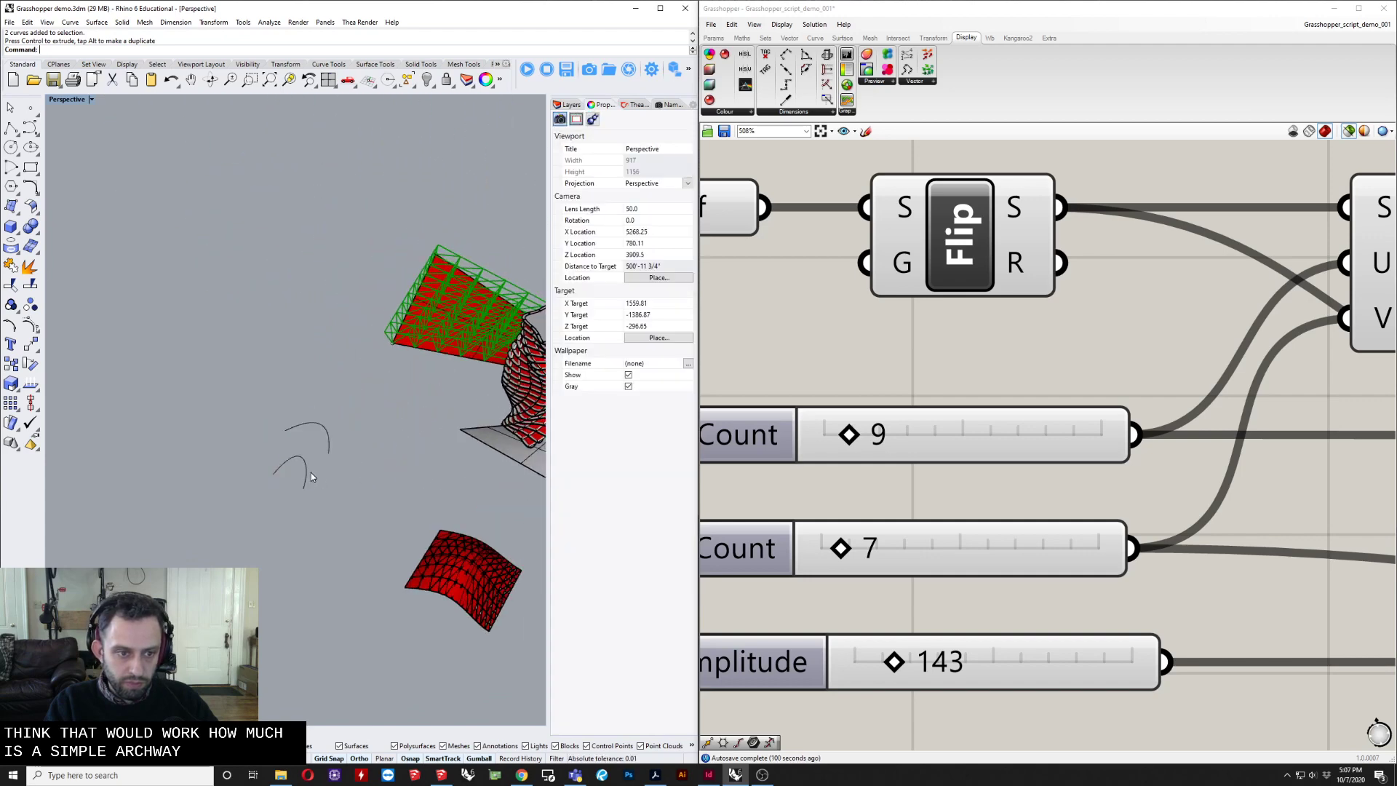
click(311, 474)
drag(320, 498, 216, 454)
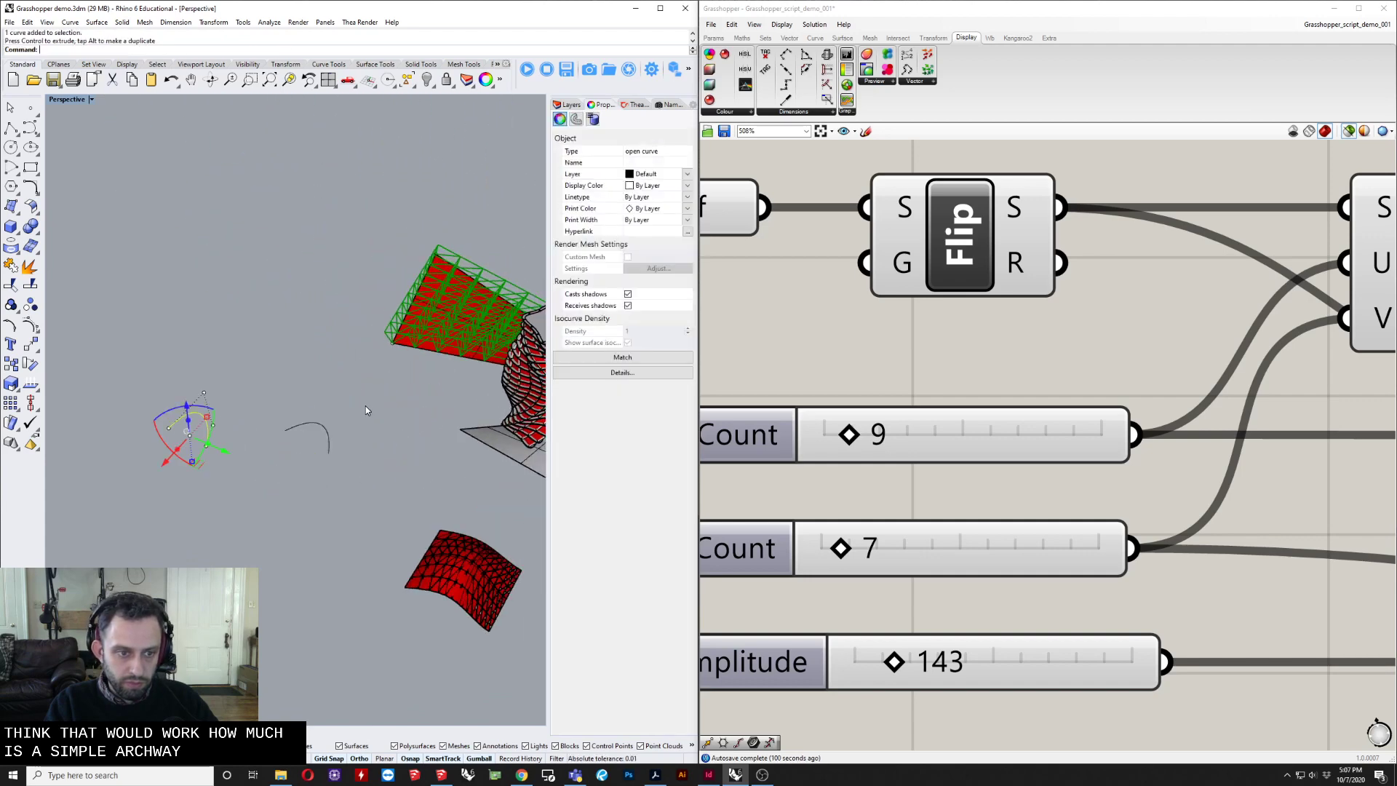
Loft the two separated arched curves into a simple archway surface.
drag(365, 406, 188, 469)
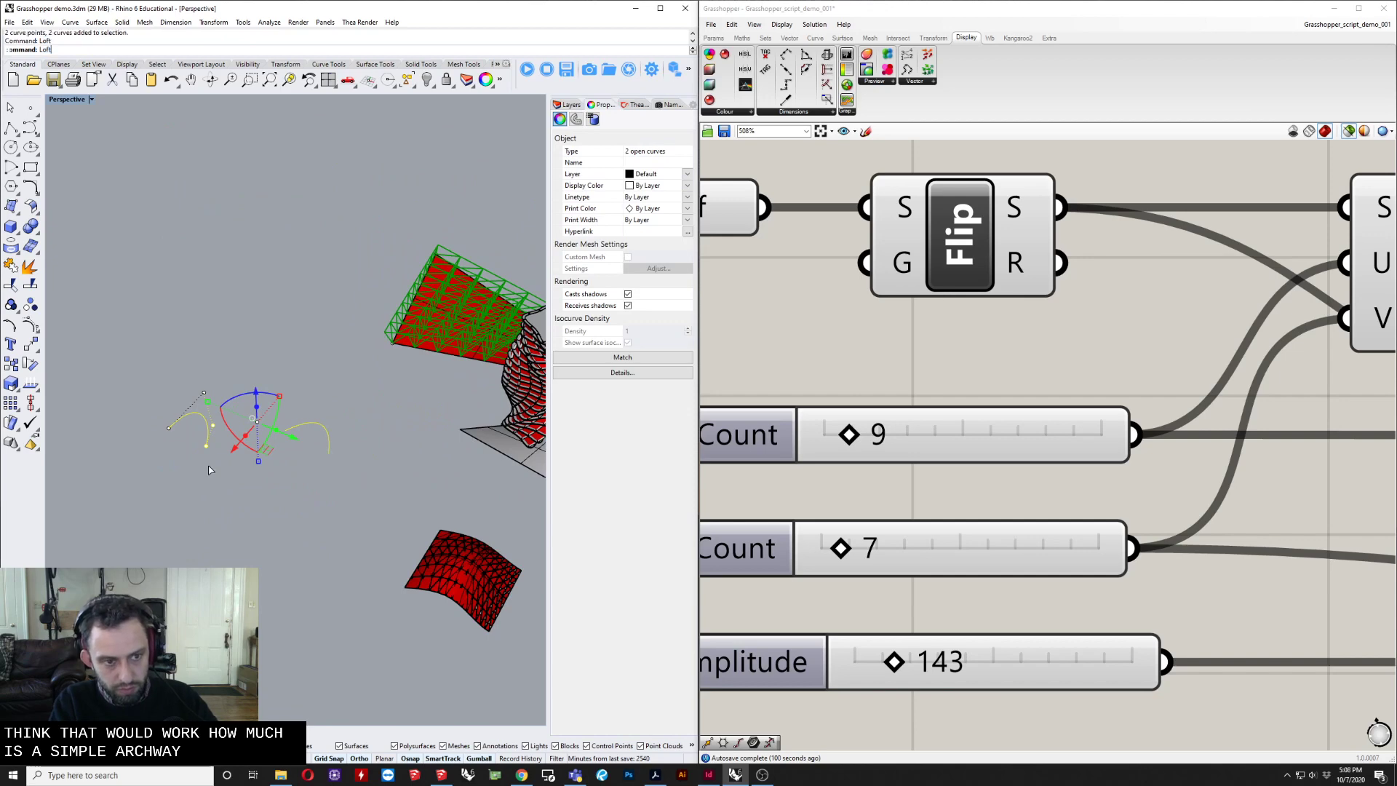
key(Return)
click(302, 483)
Assign the new archway surface to the Srf parameter as its single referenced surface.
right_drag(301, 483, 228, 418)
click(228, 418)
scroll(1102, 337, down, 3)
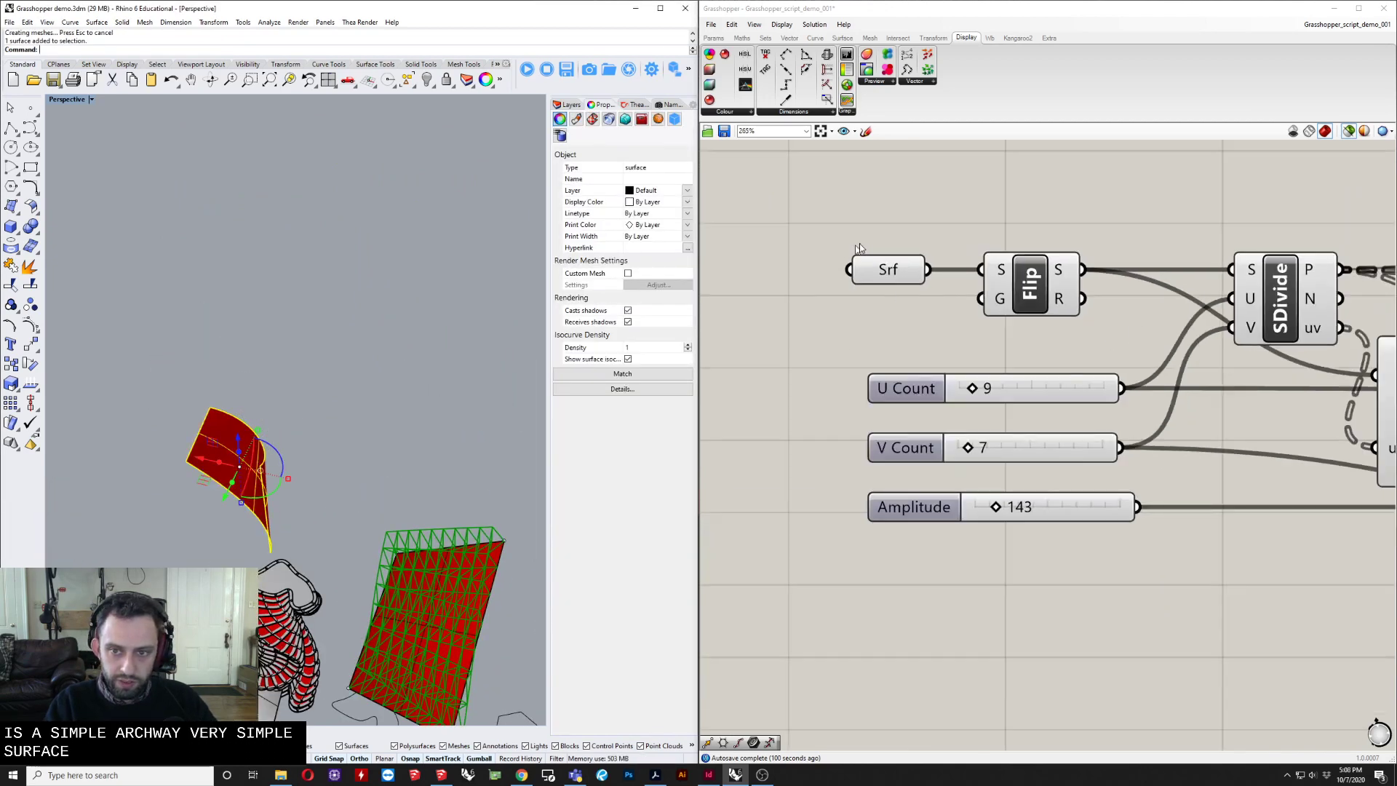
right_click(885, 275)
click(915, 421)
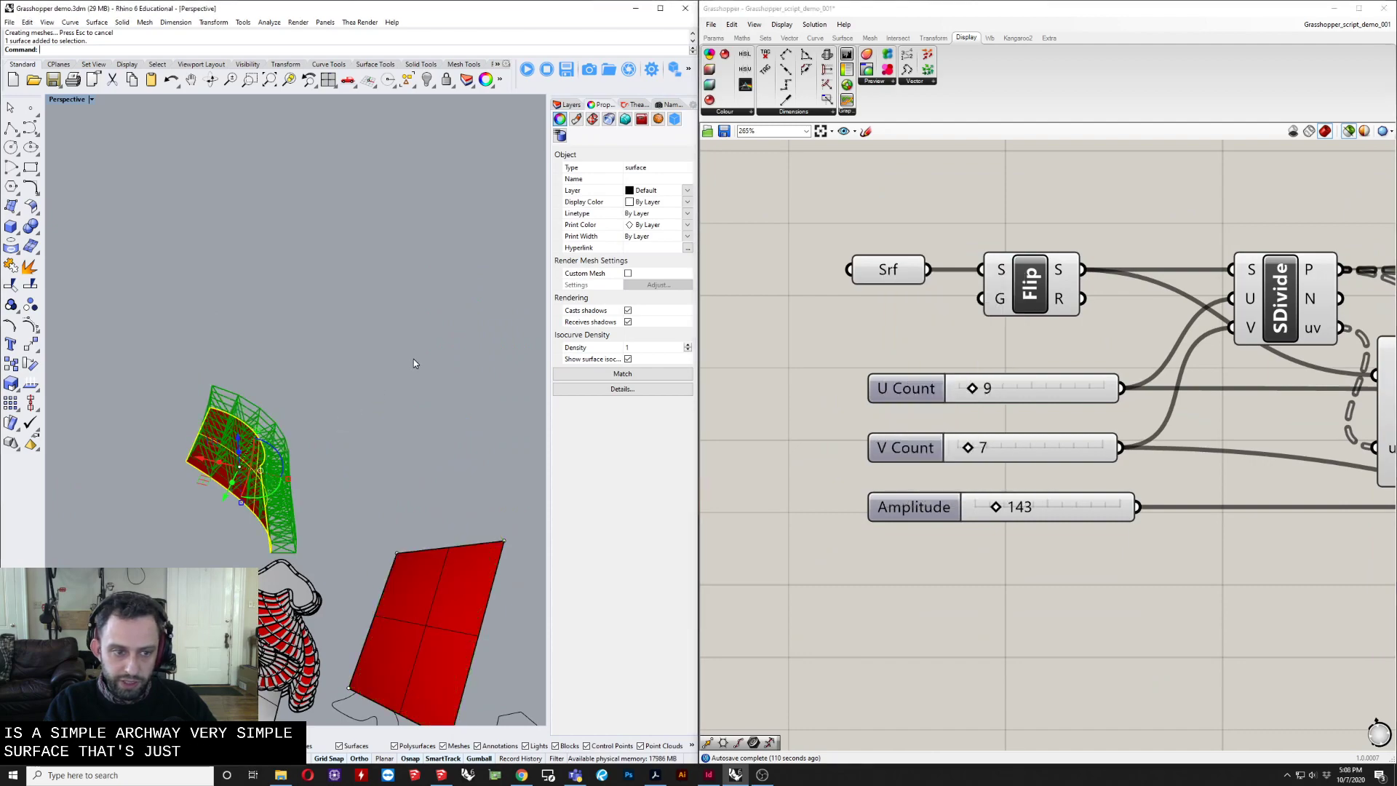
Turn on the control points of the new archway surface.
right_drag(223, 449, 86, 400)
scroll(269, 381, up, 6)
right_drag(269, 381, 346, 508)
click(355, 461)
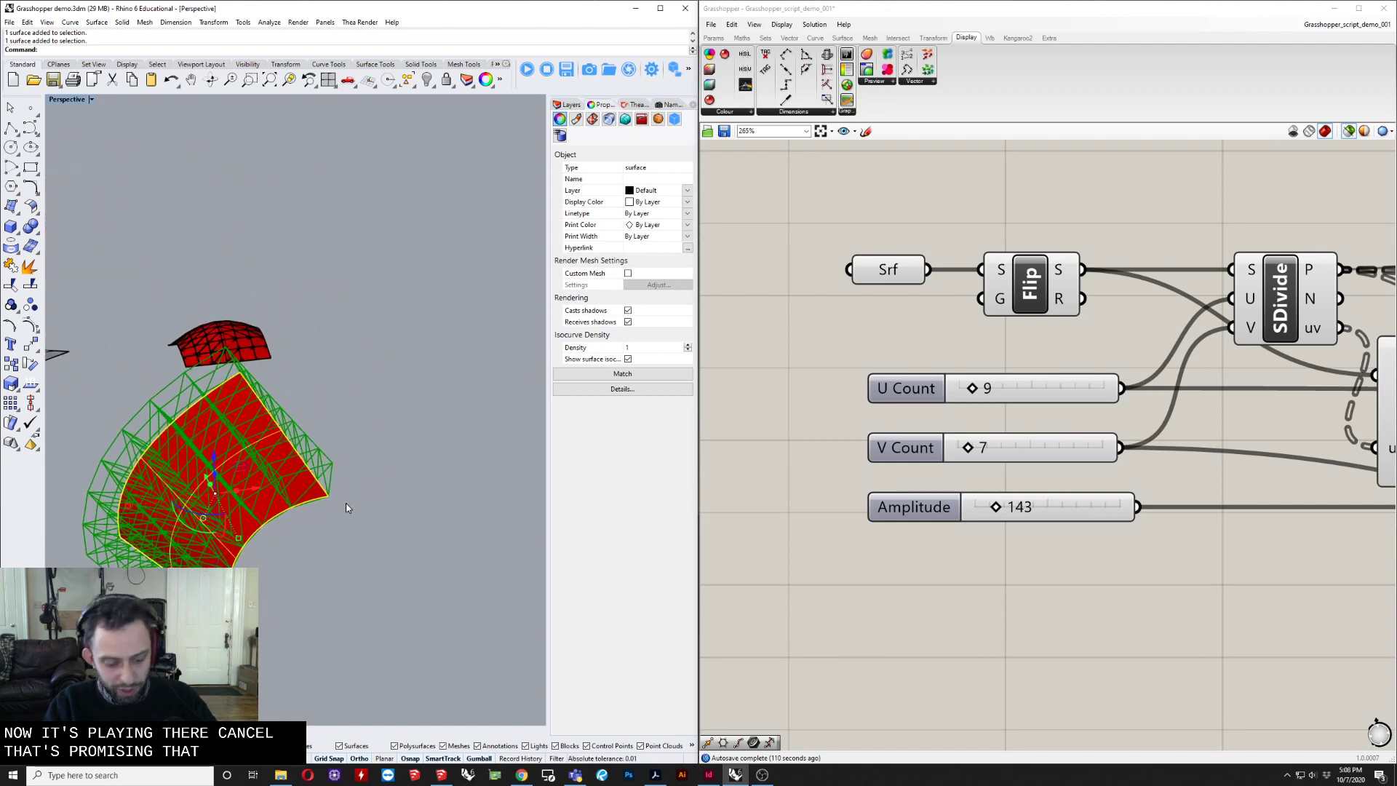
text(pointson)
key(Return)
Pull the archway surface's corner control points outward to stretch one side.
drag(356, 477, 472, 476)
right_drag(471, 476, 171, 481)
drag(130, 499, 86, 511)
scroll(85, 516, down, 6)
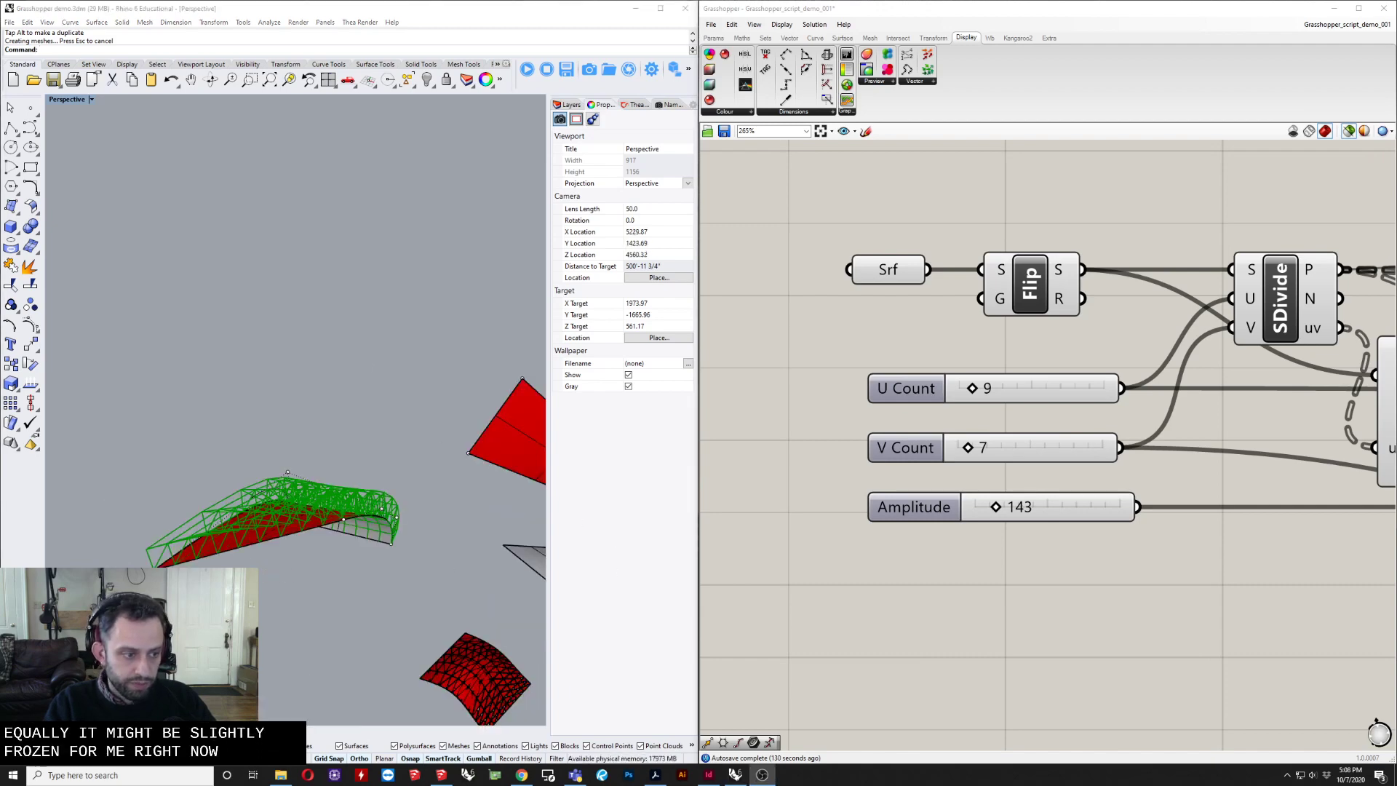
Move the control point at the outer corner of the stretched side to further reshape the archway surface.
right_drag(320, 436, 495, 446)
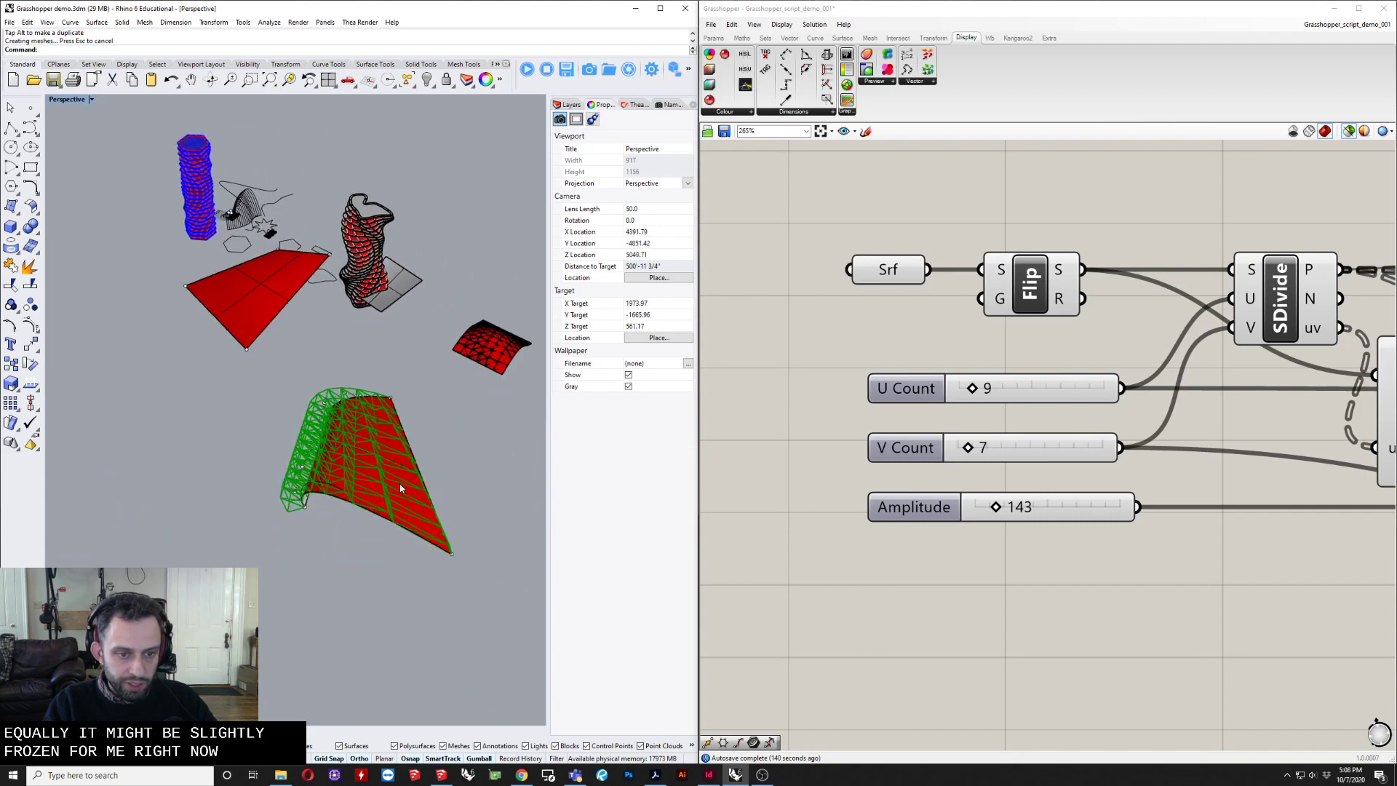
scroll(399, 487, up, 6)
right_drag(401, 486, 495, 431)
scroll(417, 486, up, 6)
mouse_move(418, 486)
right_down()
mouse_move(470, 455)
mouse_move(467, 474)
mouse_move(405, 503)
mouse_move(413, 462)
mouse_move(398, 444)
mouse_move(419, 425)
mouse_move(400, 494)
right_up()
scroll(405, 466, down, 8)
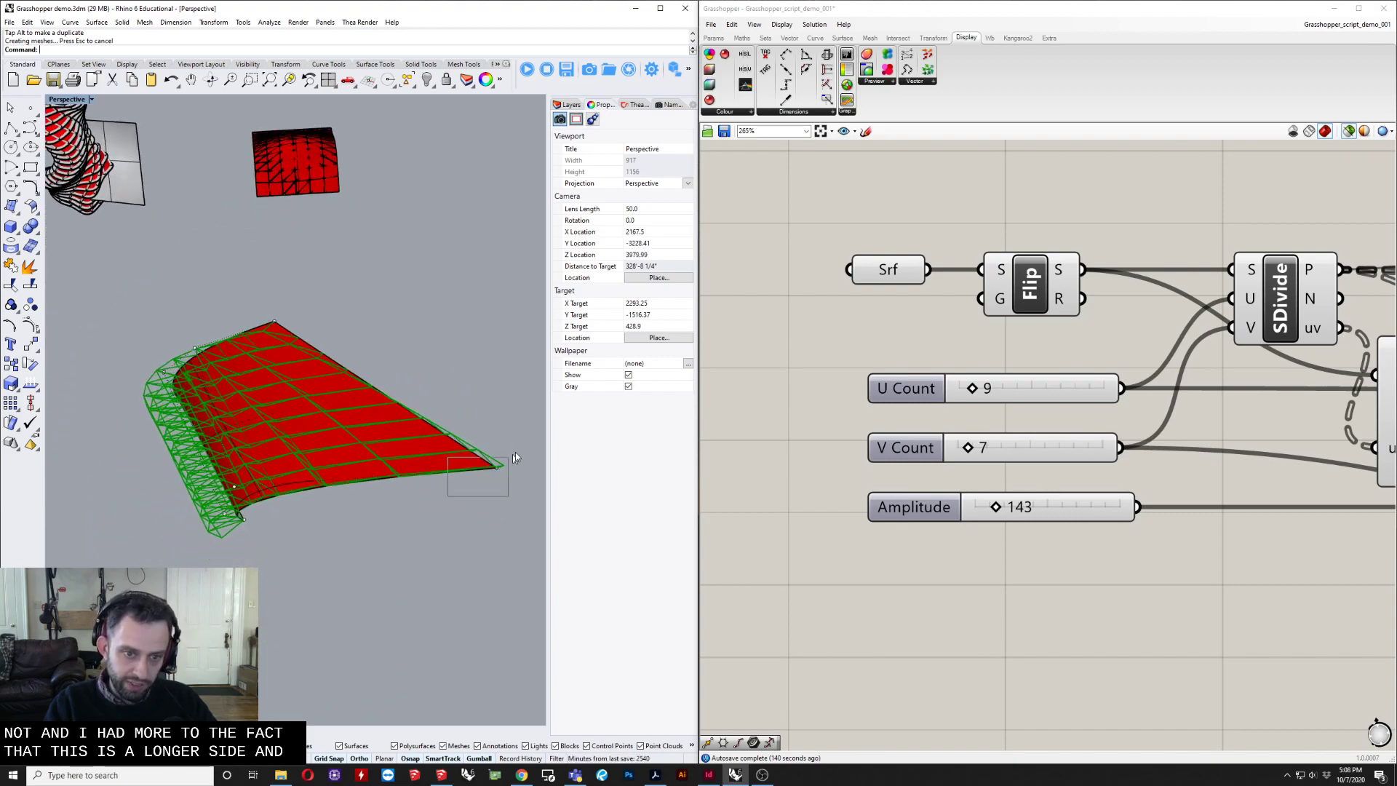
drag(507, 464, 419, 471)
right_drag(420, 470, 397, 298)
mouse_move(264, 511)
right_down()
mouse_move(201, 472)
mouse_move(266, 489)
right_up()
Add a Pipe component and place it beside the Crv parameter that collects all the space-frame lines.
right_drag(1041, 394, 815, 408)
scroll(815, 408, down, 5)
right_drag(1315, 434, 735, 434)
scroll(1085, 368, up, 3)
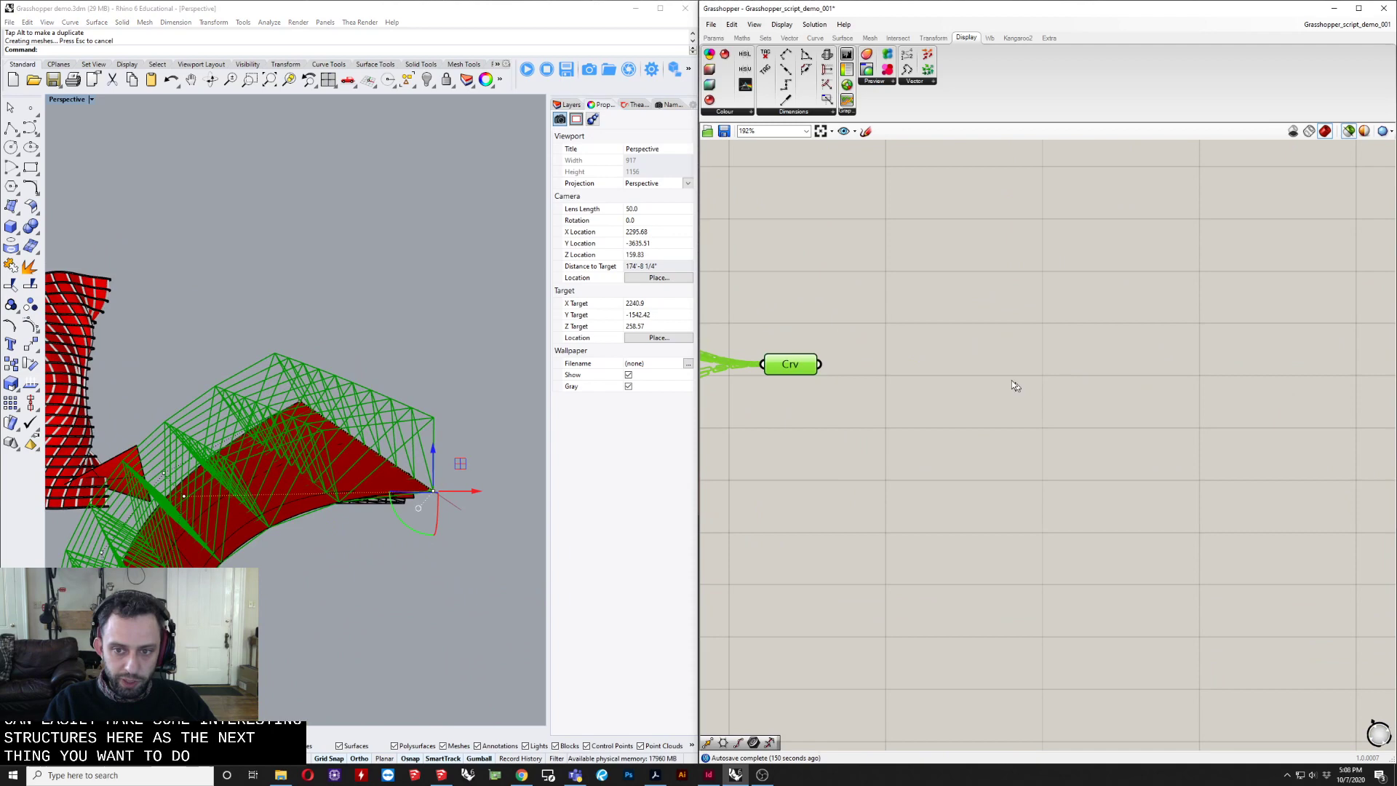
double_click(963, 357)
text(pipe)
key(Return)
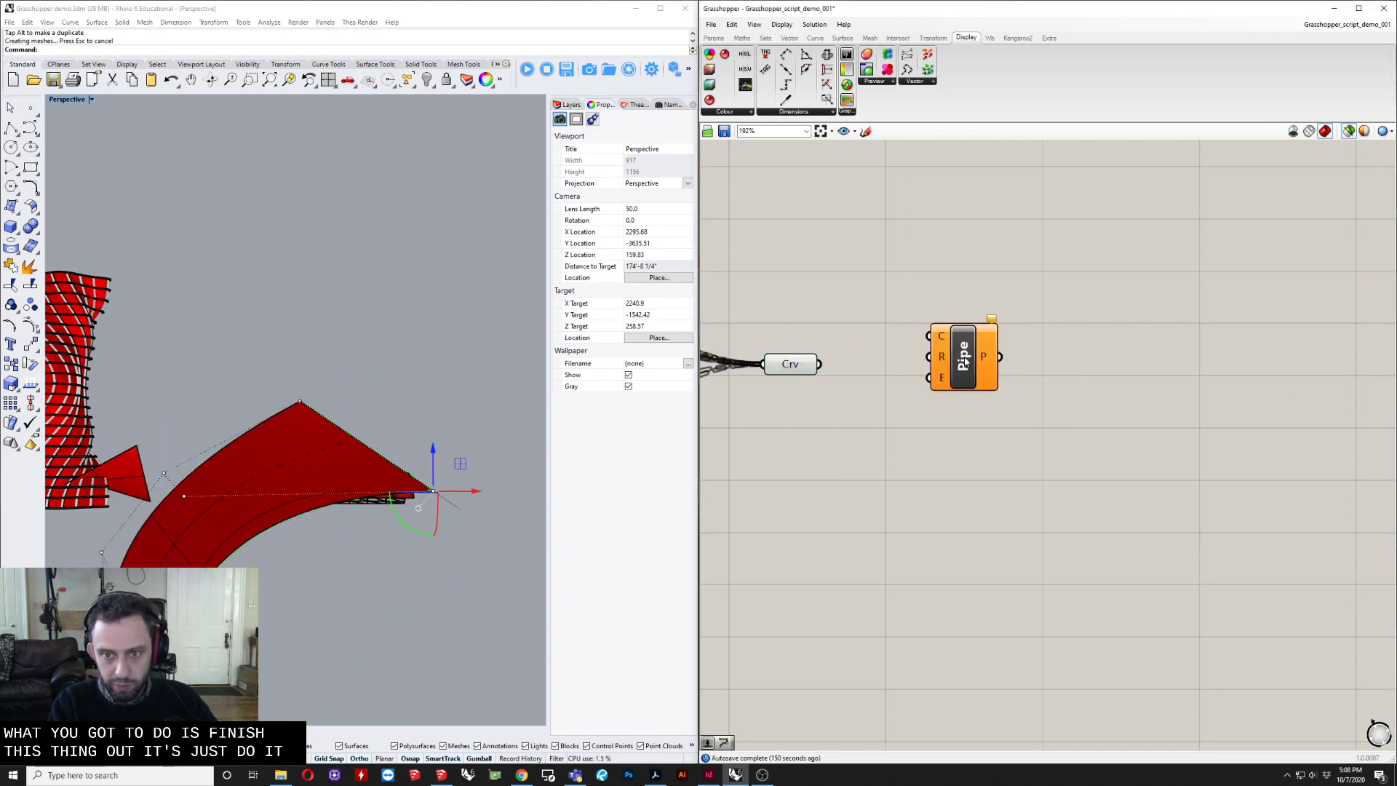
drag(975, 365, 904, 413)
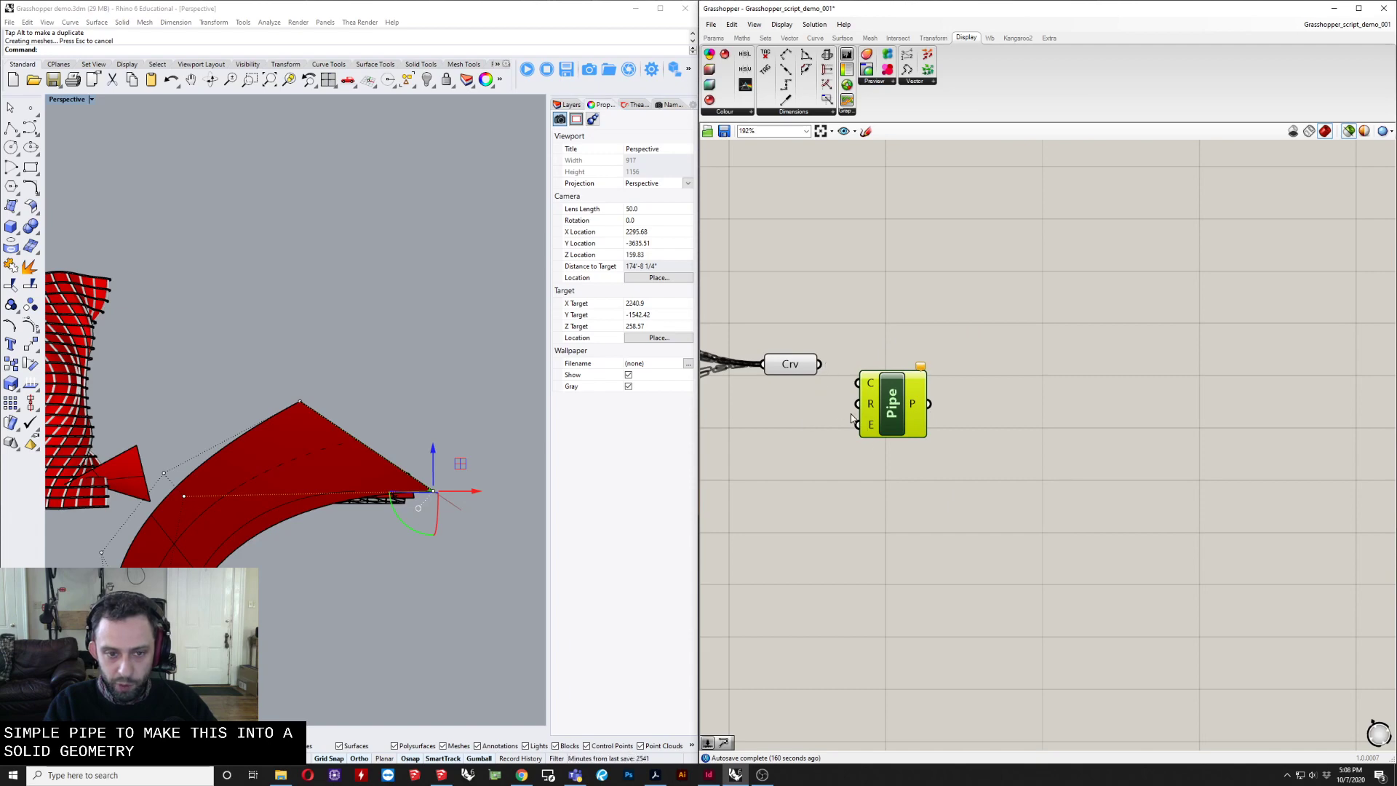
Feed the Crv parameter into Pipe's curve input and a new number slider set to 2 into its radius input.
right_drag(806, 399, 876, 404)
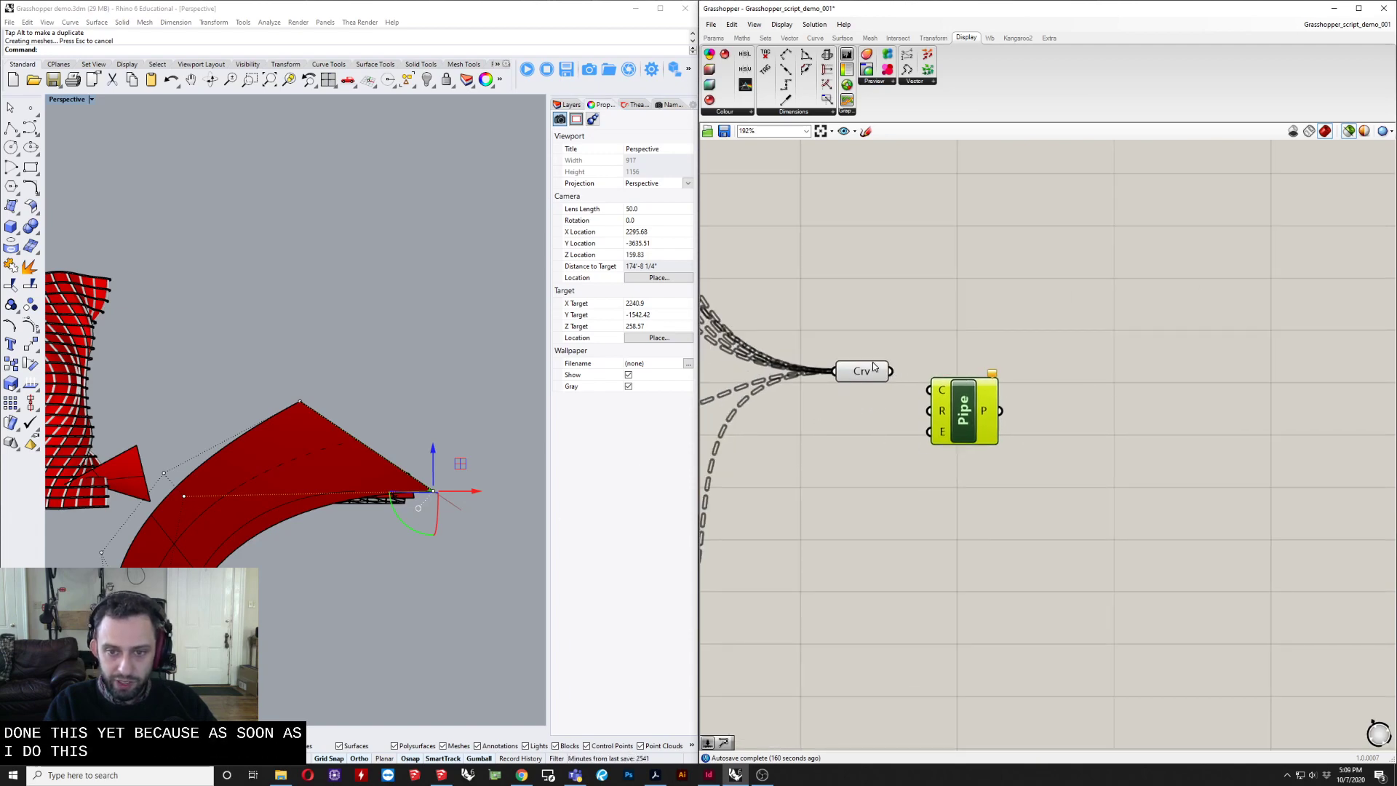
click(874, 368)
right_drag(350, 473, 342, 509)
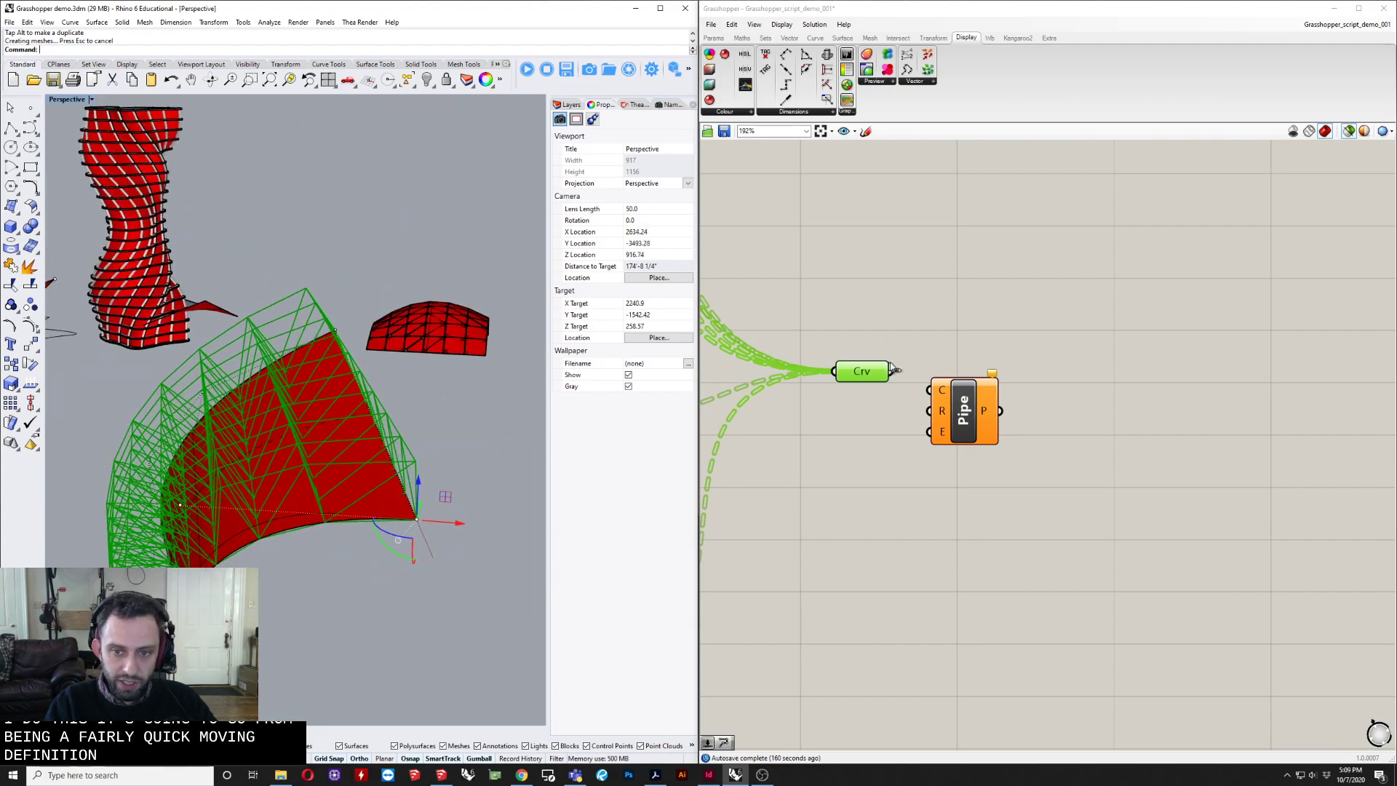
double_click(823, 452)
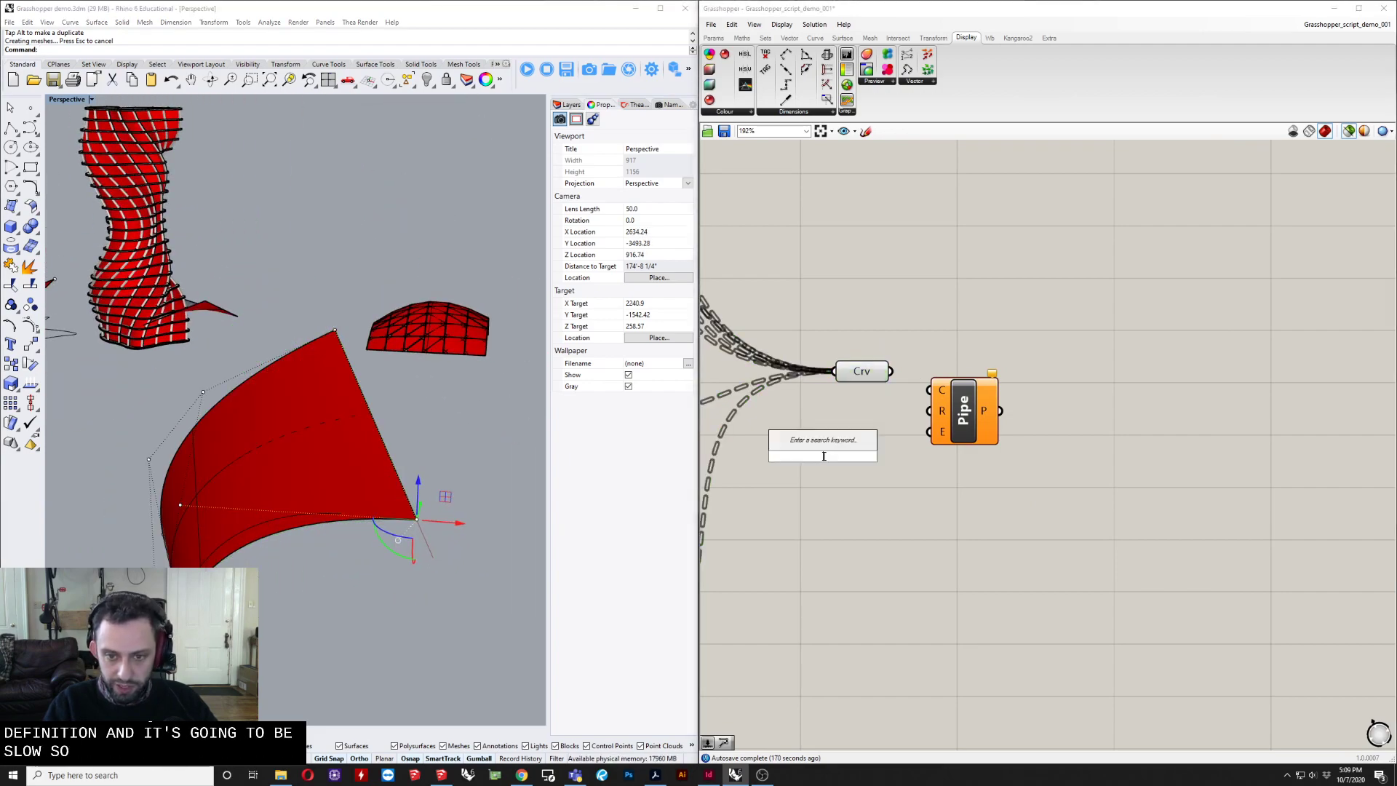
text(2)
key(Return)
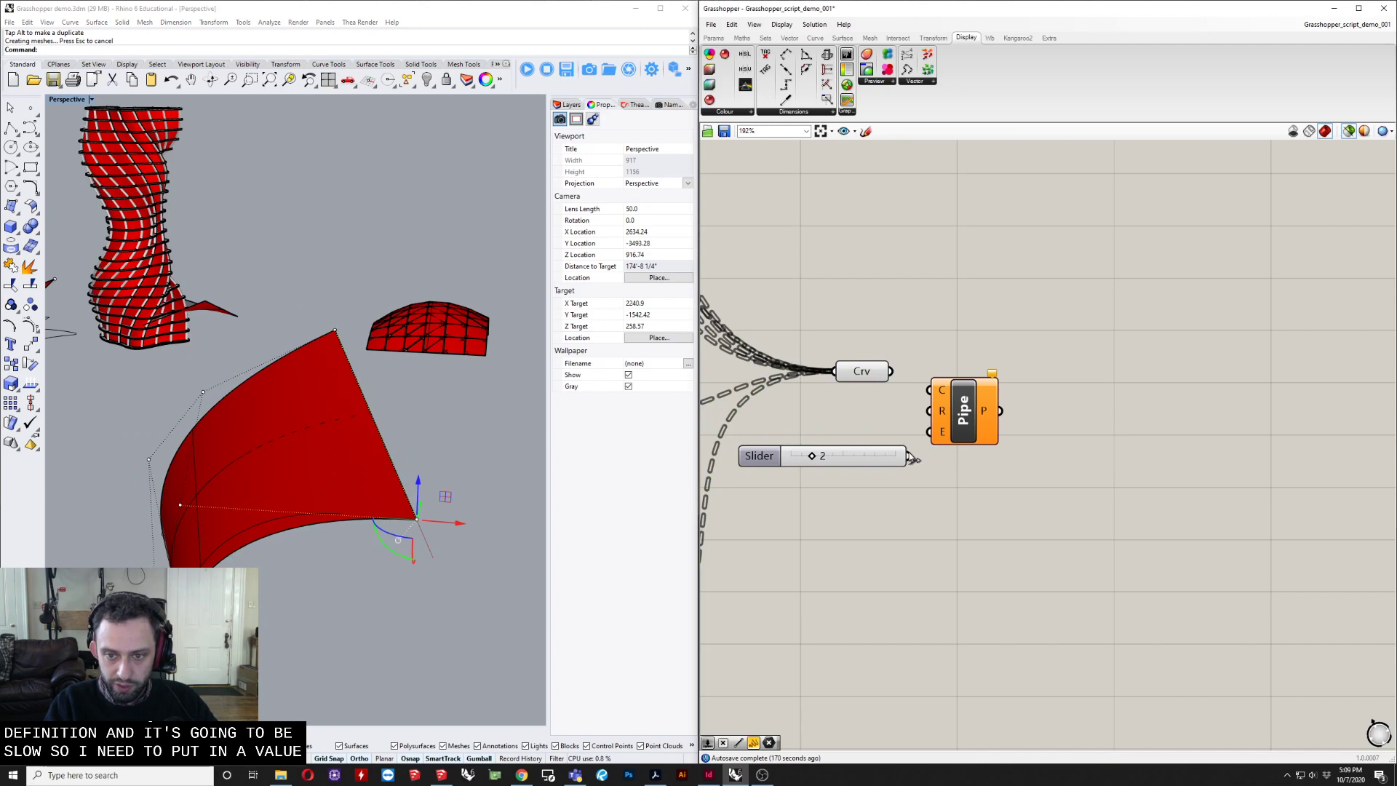
drag(911, 456, 979, 406)
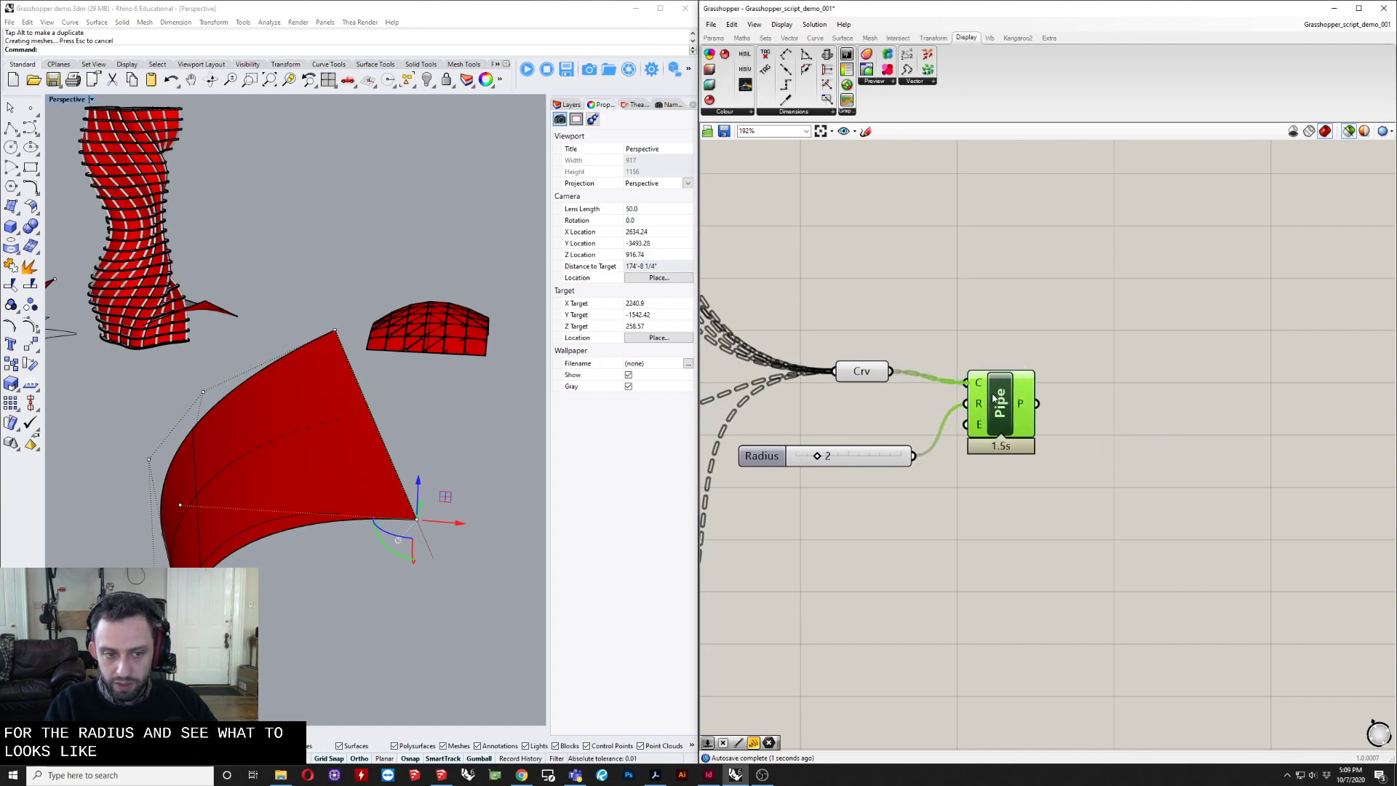
right_drag(285, 497, 473, 502)
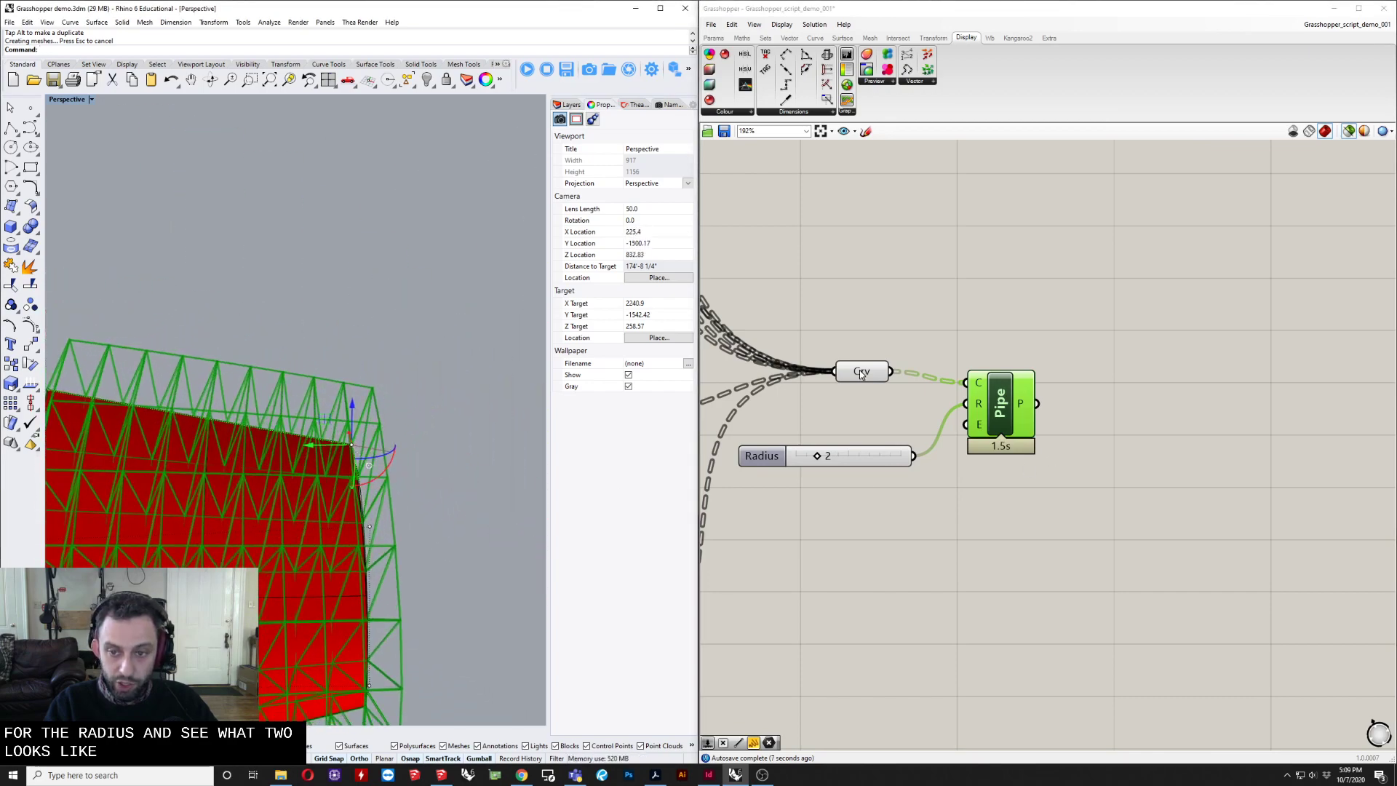
Examine the existing colour-gradient component chain beside the purple reference group.
scroll(861, 373, down, 5)
right_drag(1248, 502, 1092, 499)
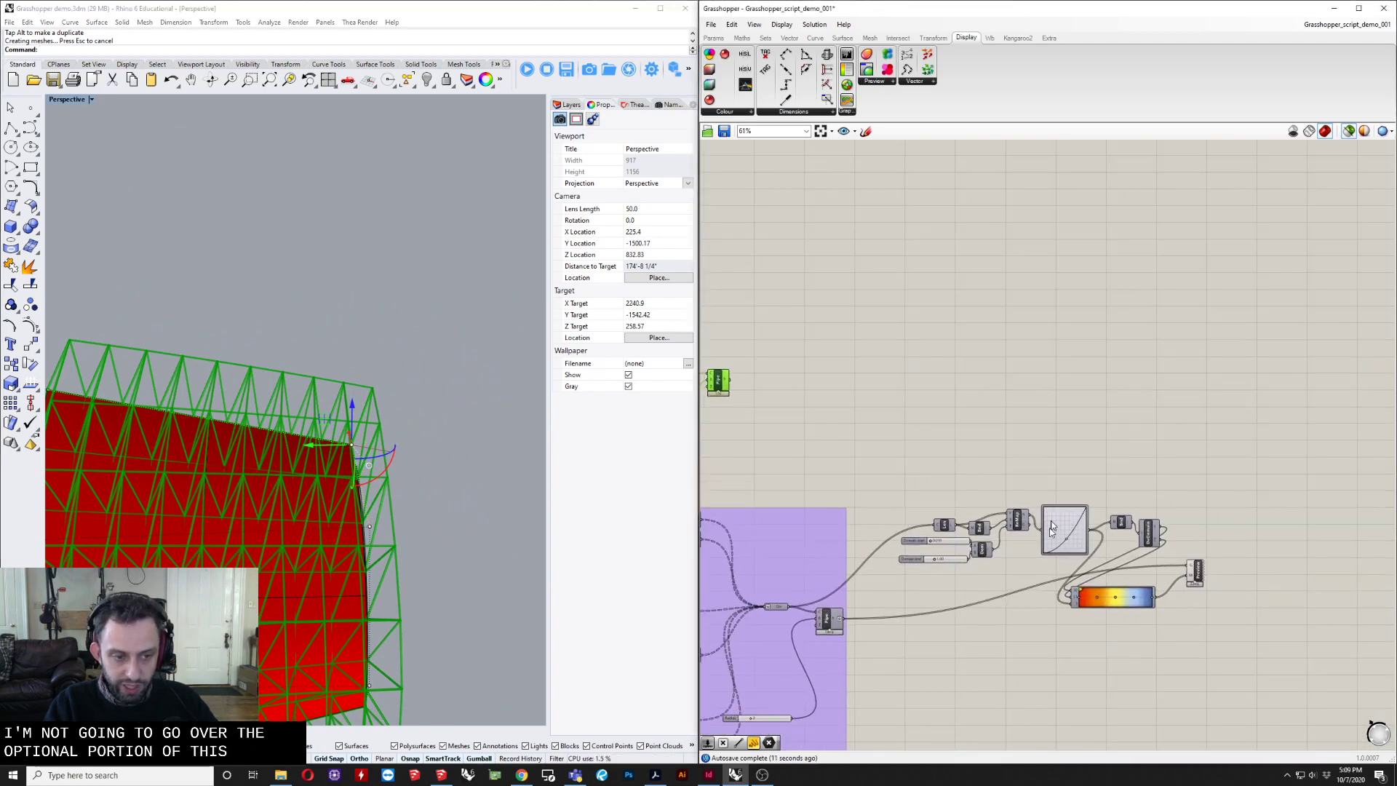
drag(1226, 507, 888, 648)
right_drag(892, 478, 1038, 492)
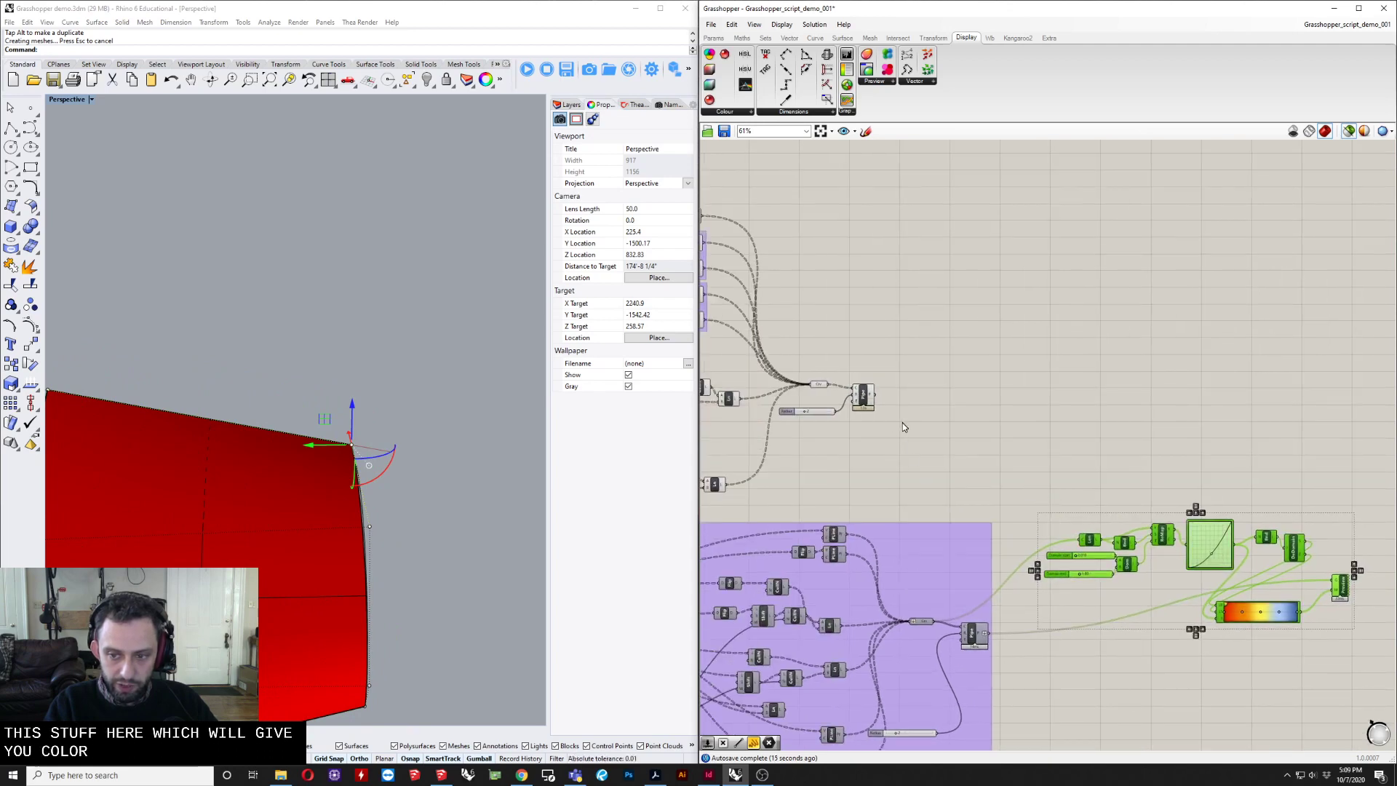
Reposition the Pipe component and its Radius slider slightly lower beside the Crv parameter.
scroll(873, 450, up, 3)
right_drag(828, 449, 927, 554)
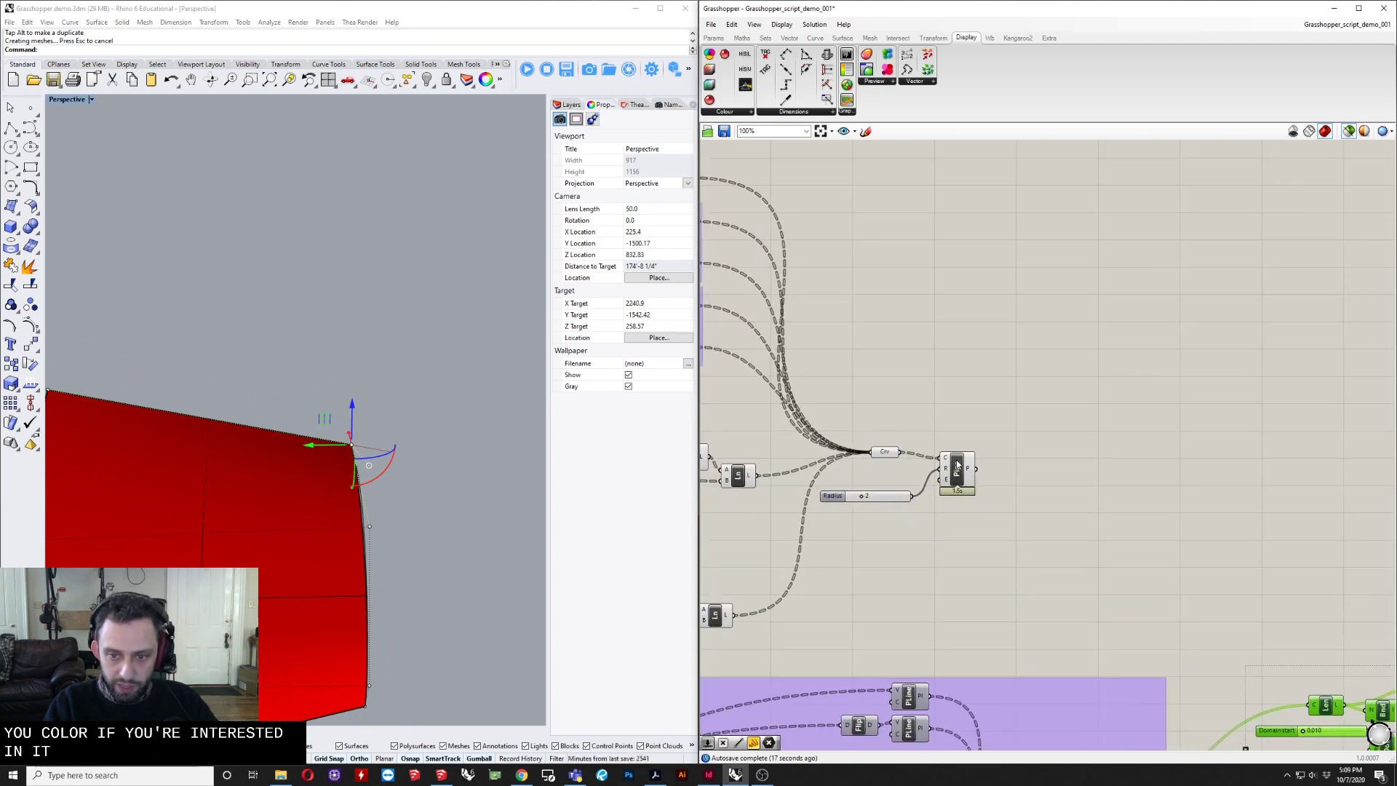
click(952, 489)
click(898, 501)
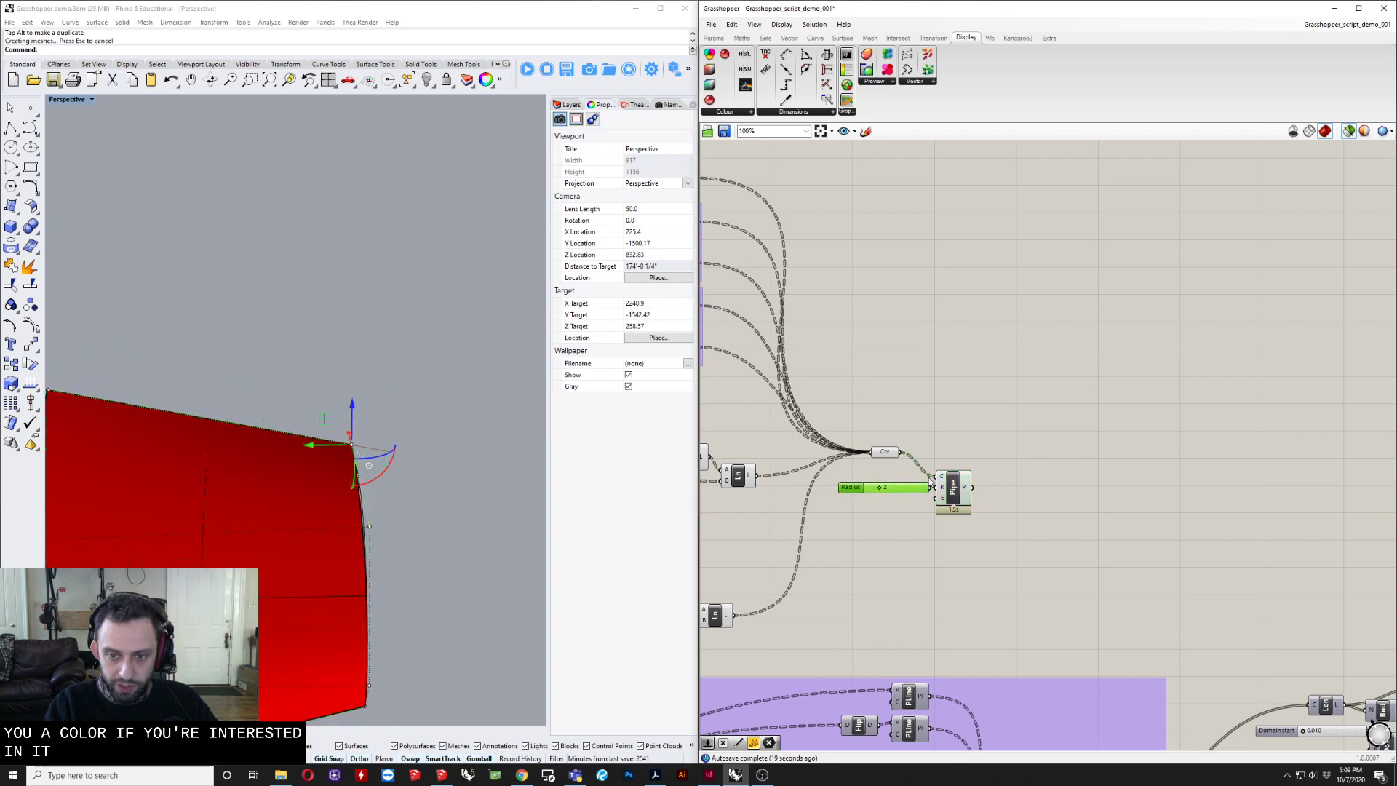
Flatten the Crv parameter that feeds the Pipe component.
scroll(931, 482, up, 6)
drag(881, 410, 954, 429)
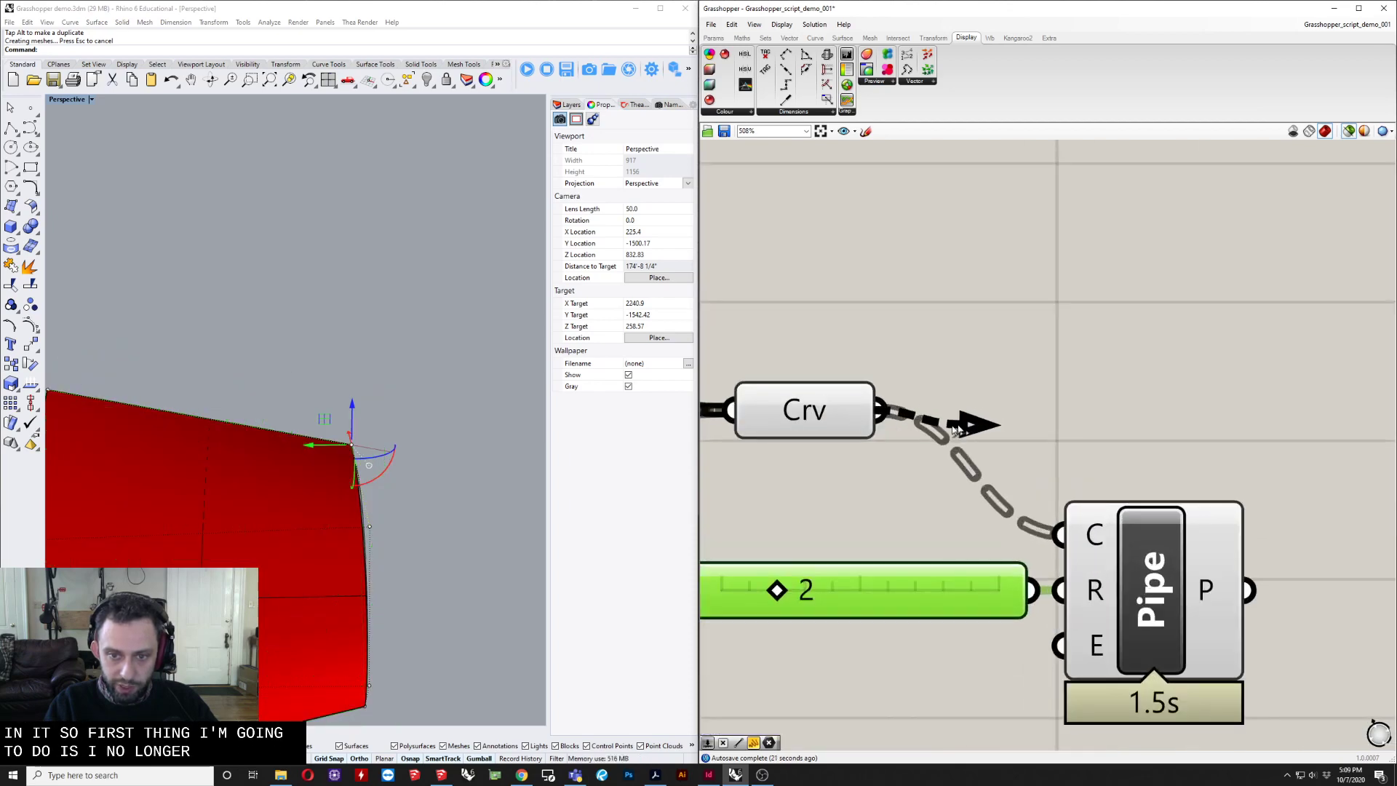
scroll(954, 429, down, 8)
scroll(943, 401, up, 8)
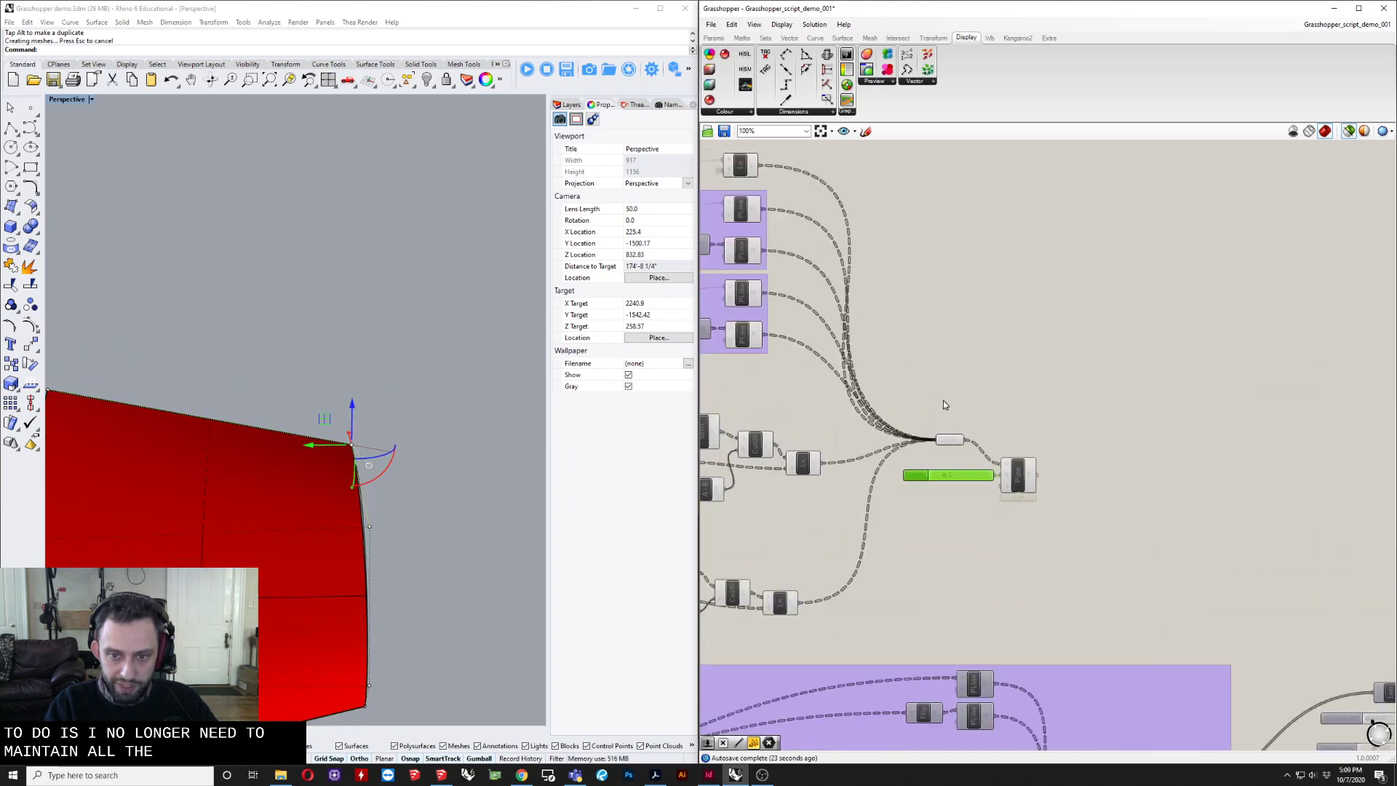
right_click(954, 445)
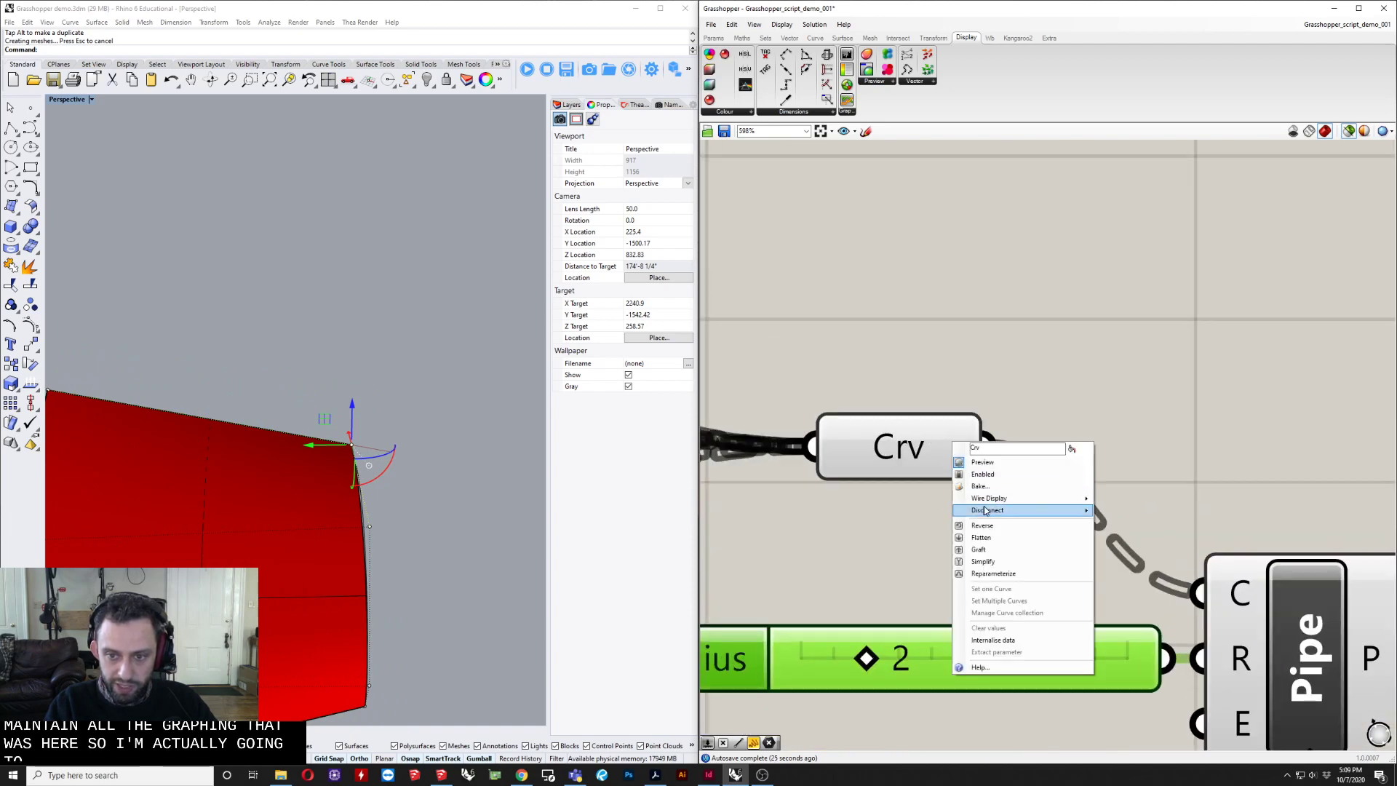
click(997, 539)
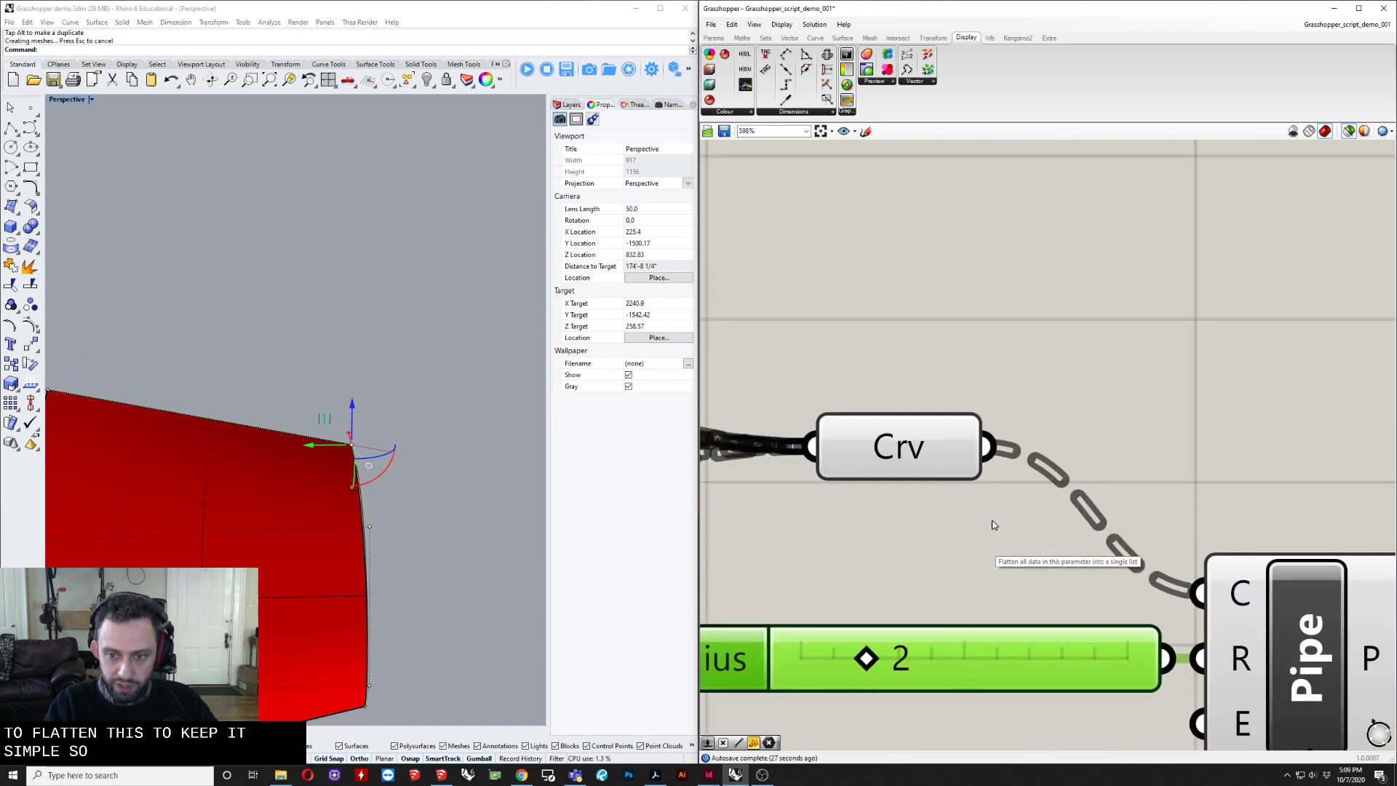
scroll(1016, 513, down, 4)
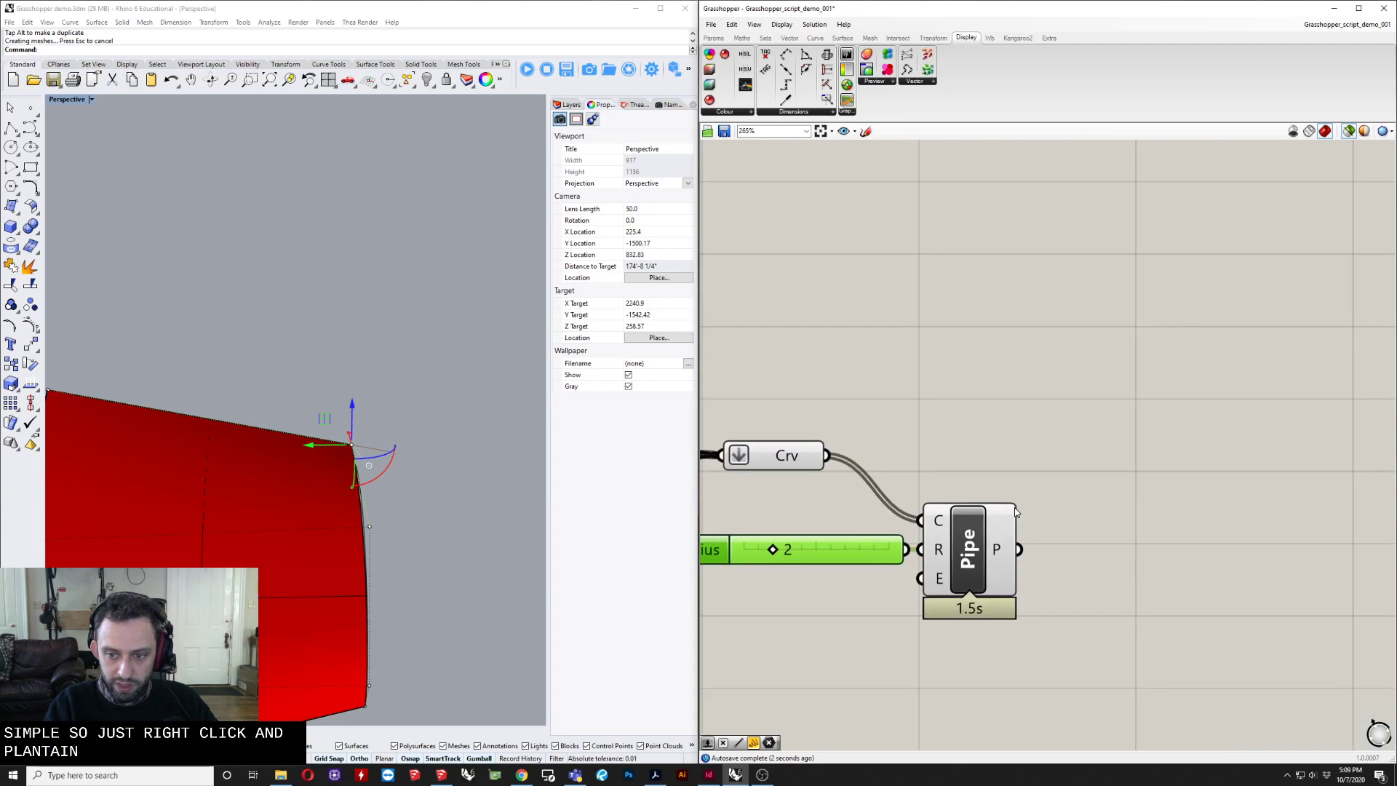
Shift the Pipe component slightly away from its slider and disable it.
drag(980, 557, 1011, 564)
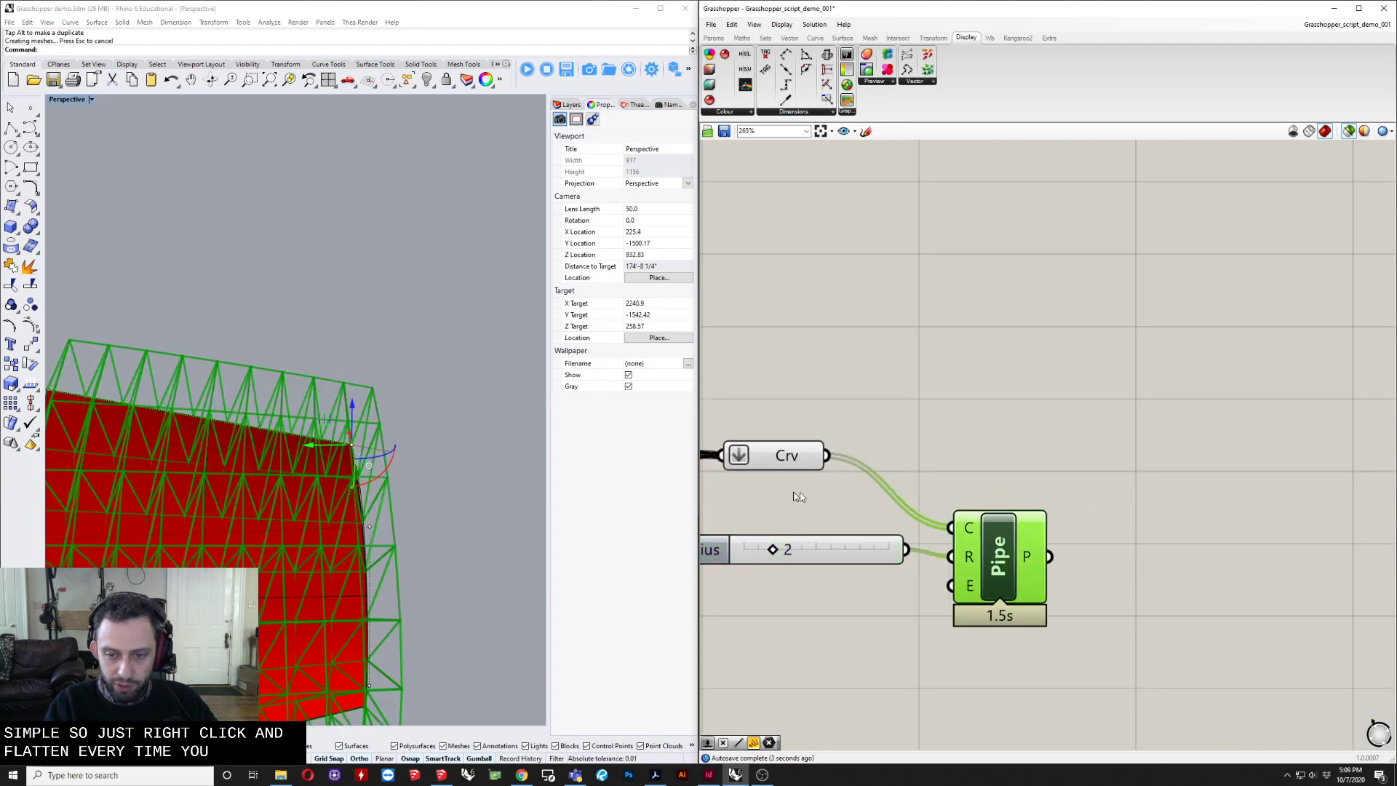
right_click(1023, 534)
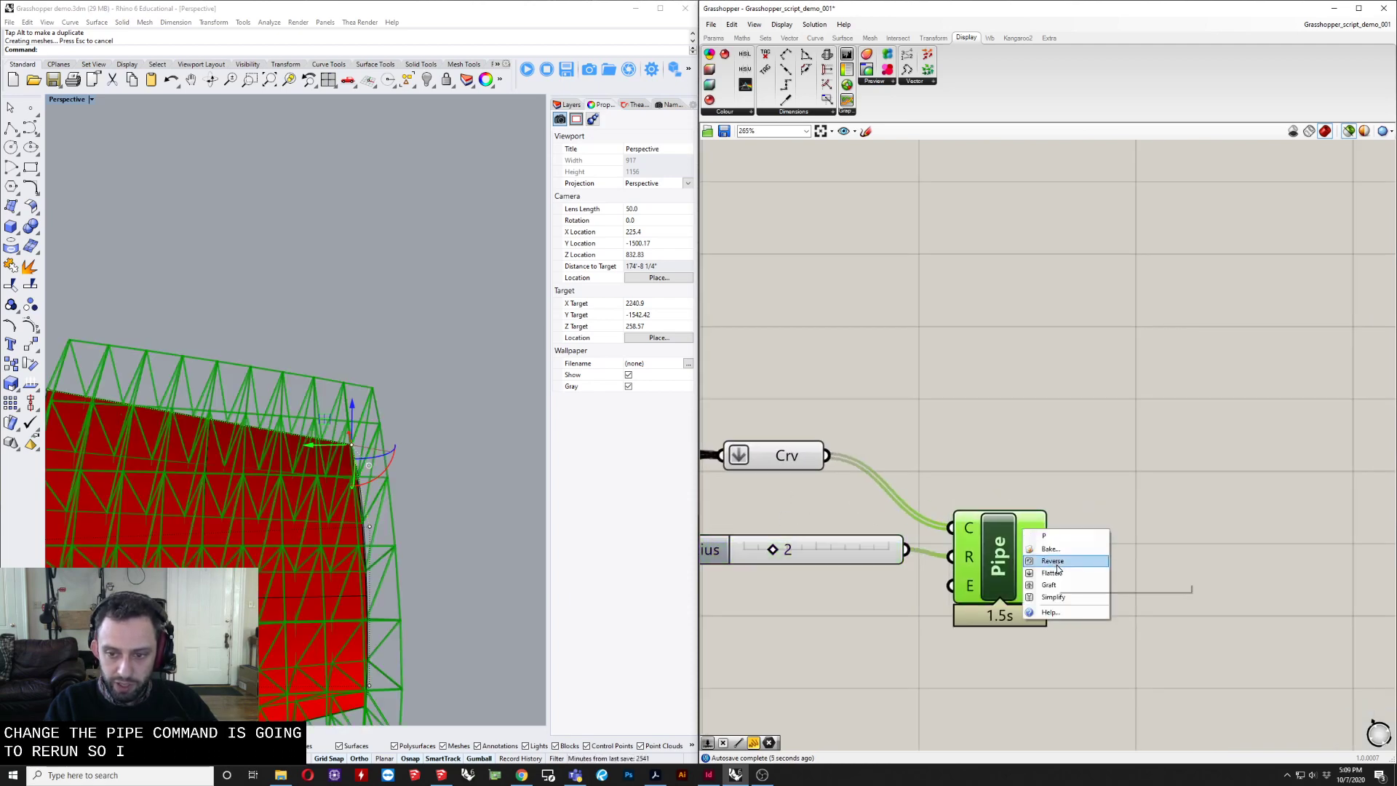
key(Escape)
right_click(1032, 518)
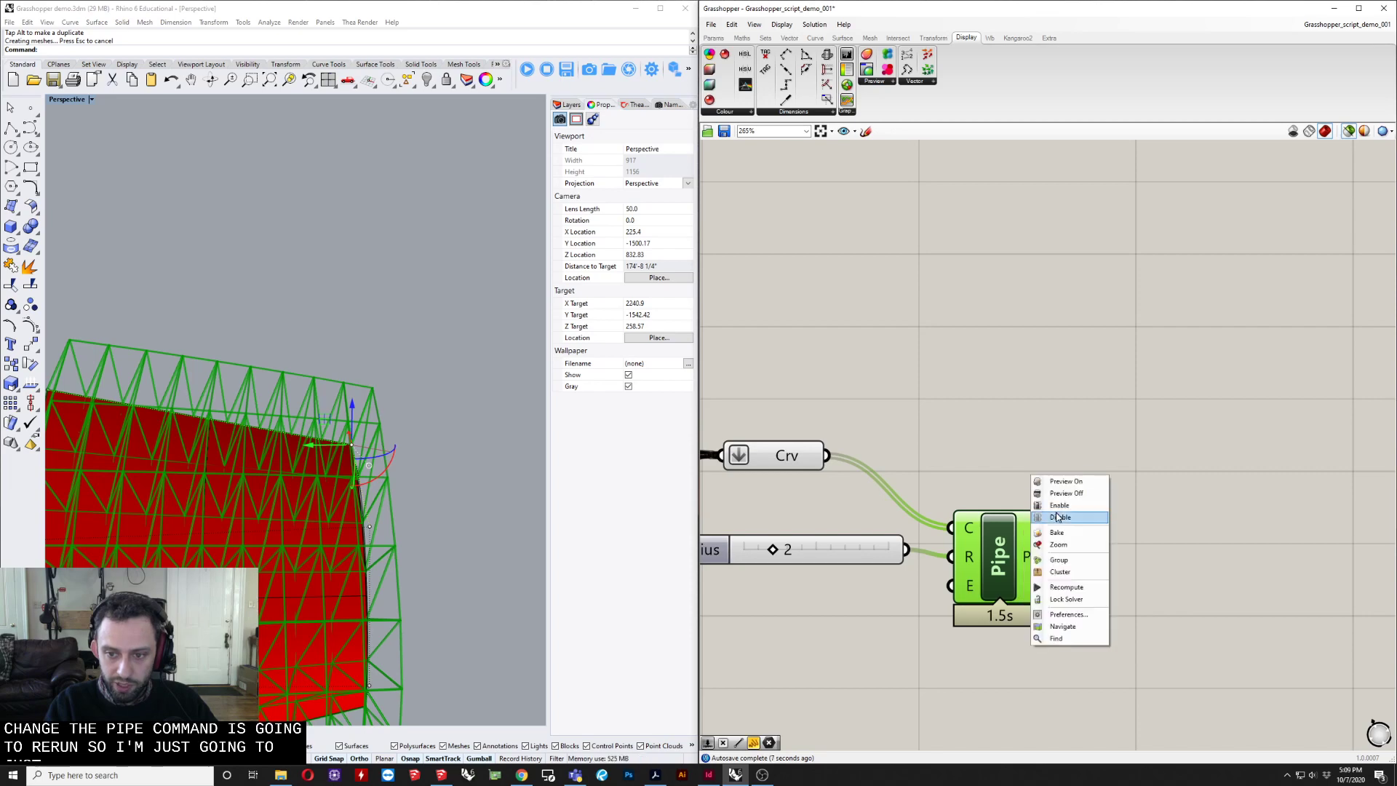
click(1059, 518)
right_drag(991, 479, 1038, 527)
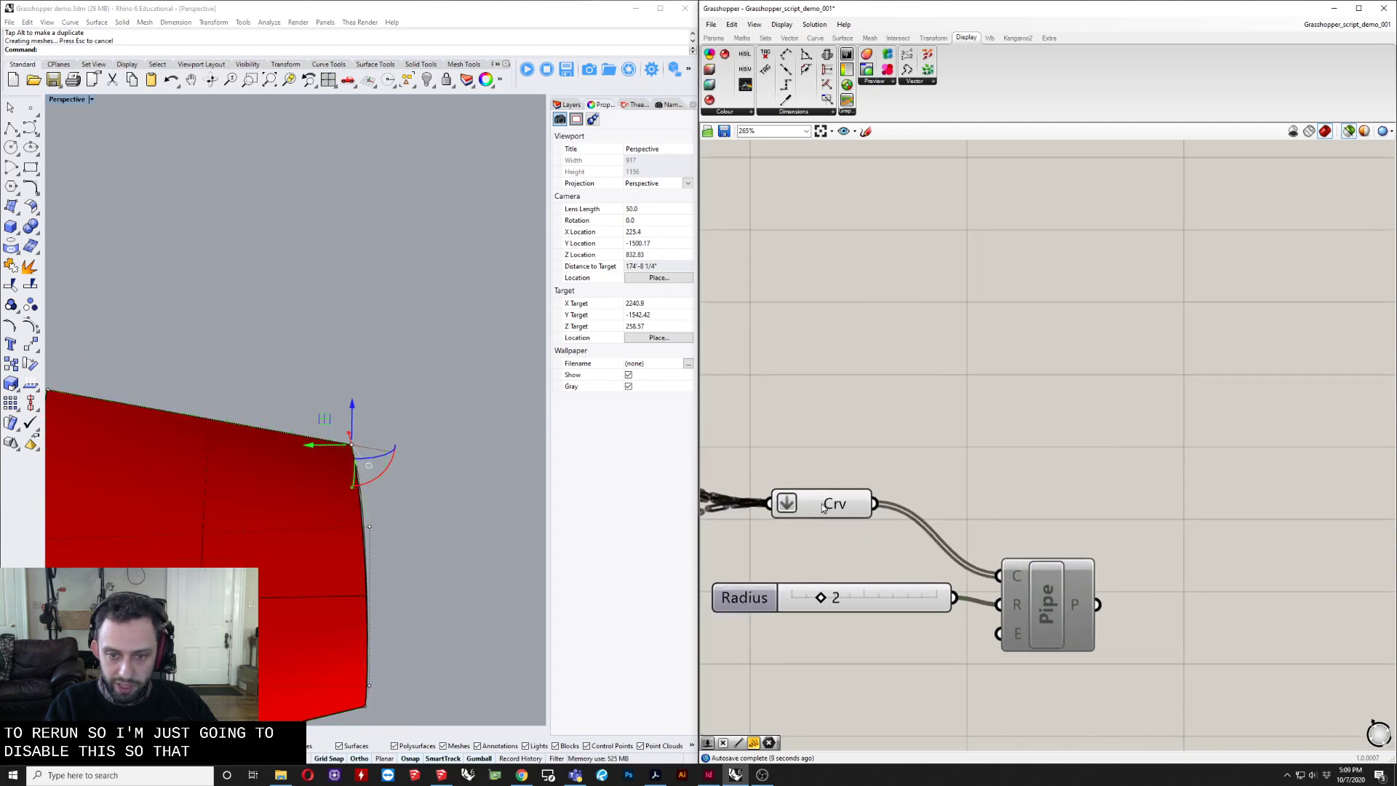
Add a curve Length component above Pipe, connect the flattened Crv parameter to it and check its output list.
drag(831, 495, 829, 508)
scroll(876, 476, down, 8)
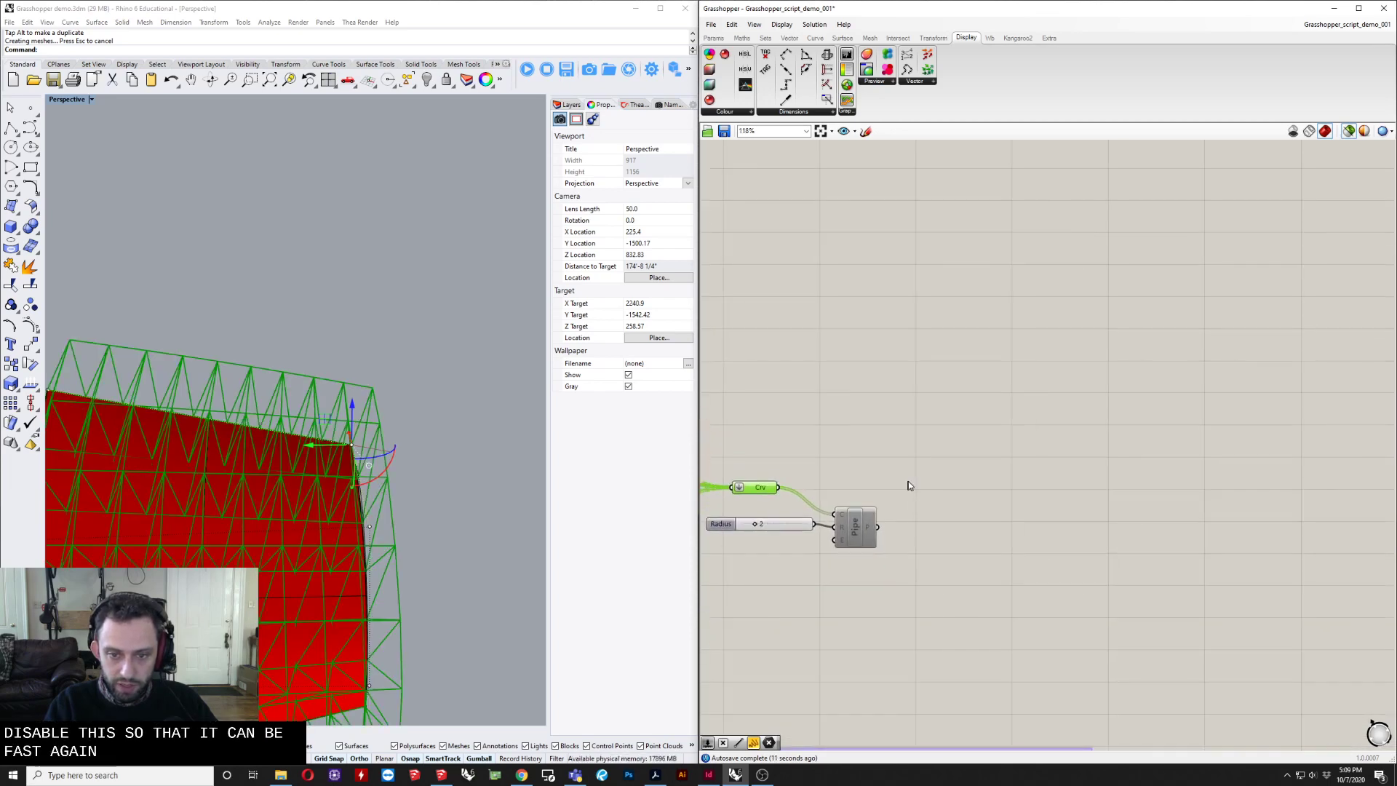
double_click(886, 467)
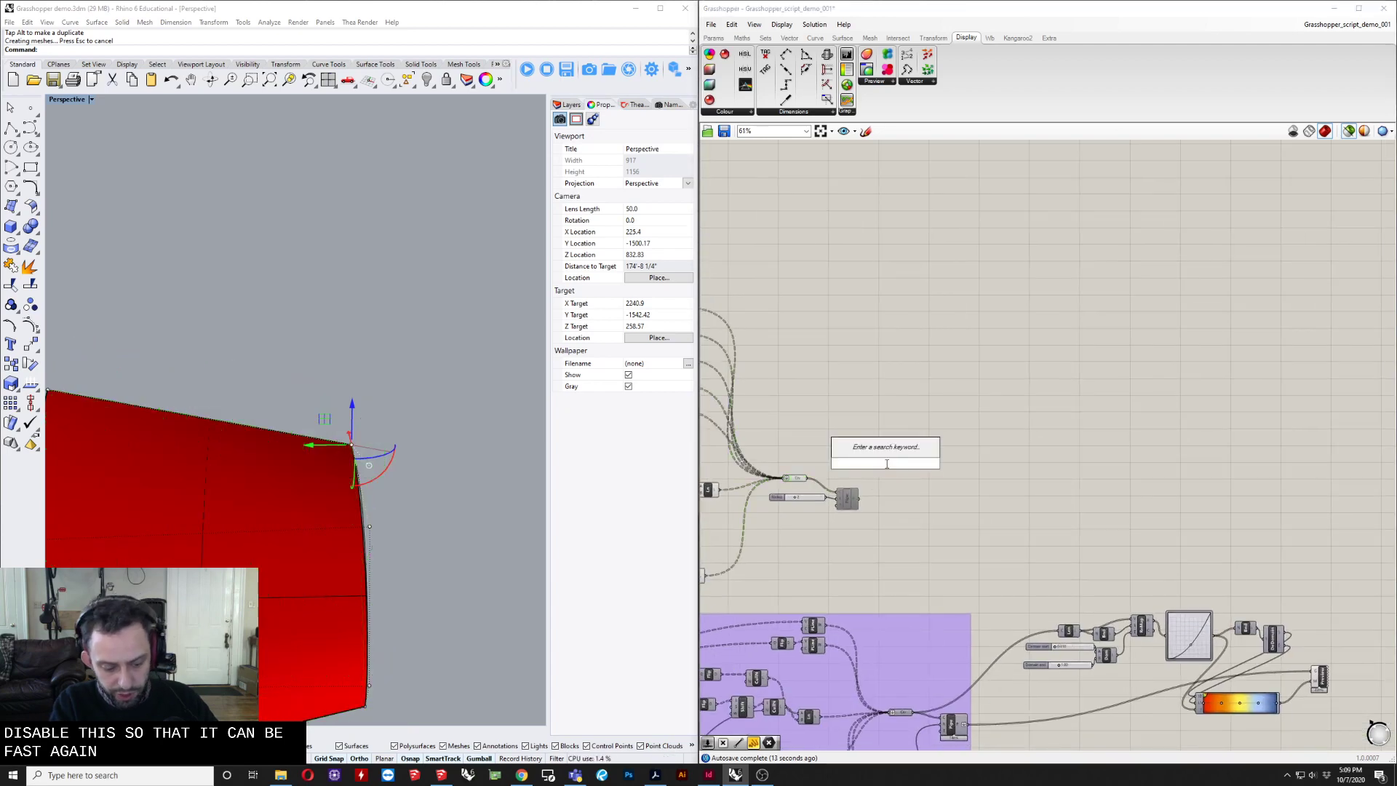
text(length)
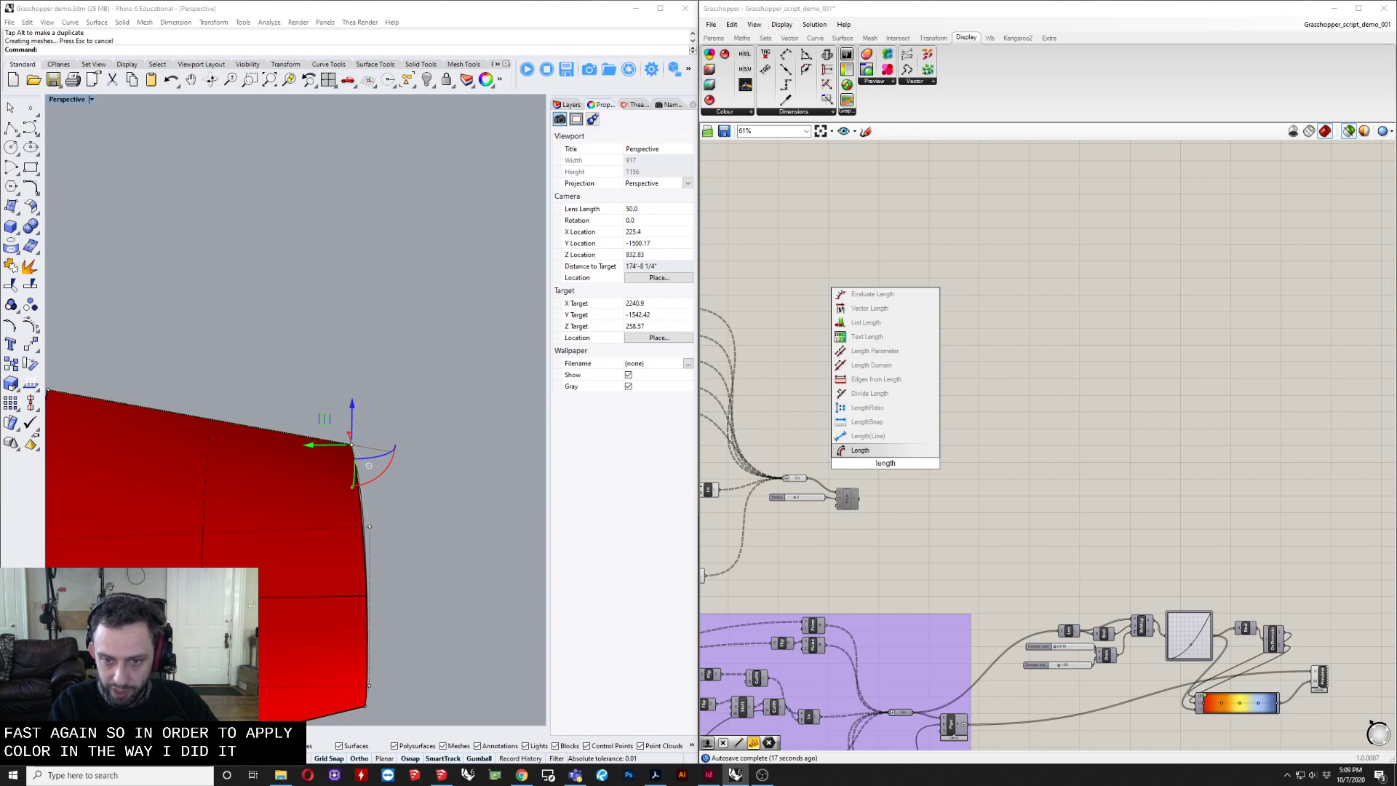
key(Return)
scroll(866, 461, up, 3)
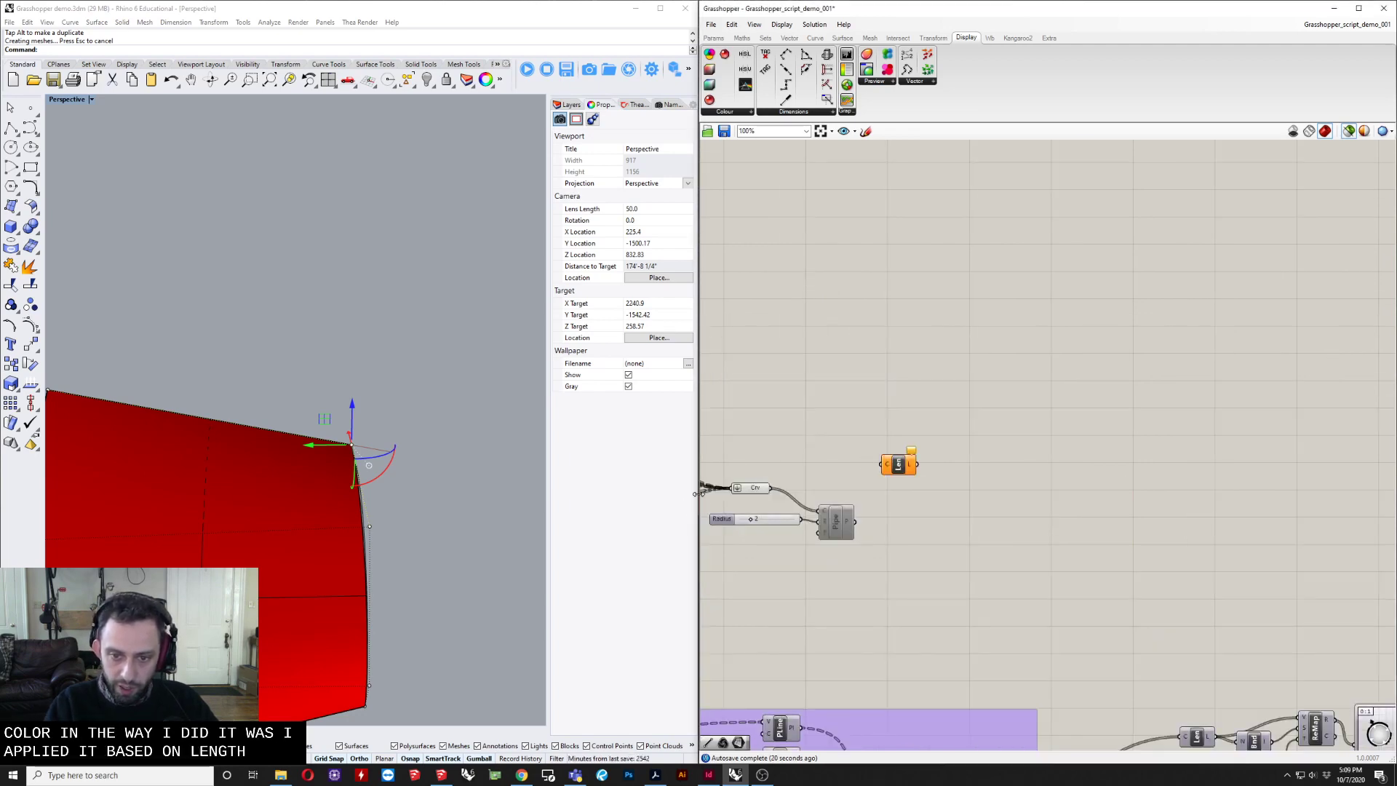
drag(770, 487, 837, 431)
mouse_move(857, 432)
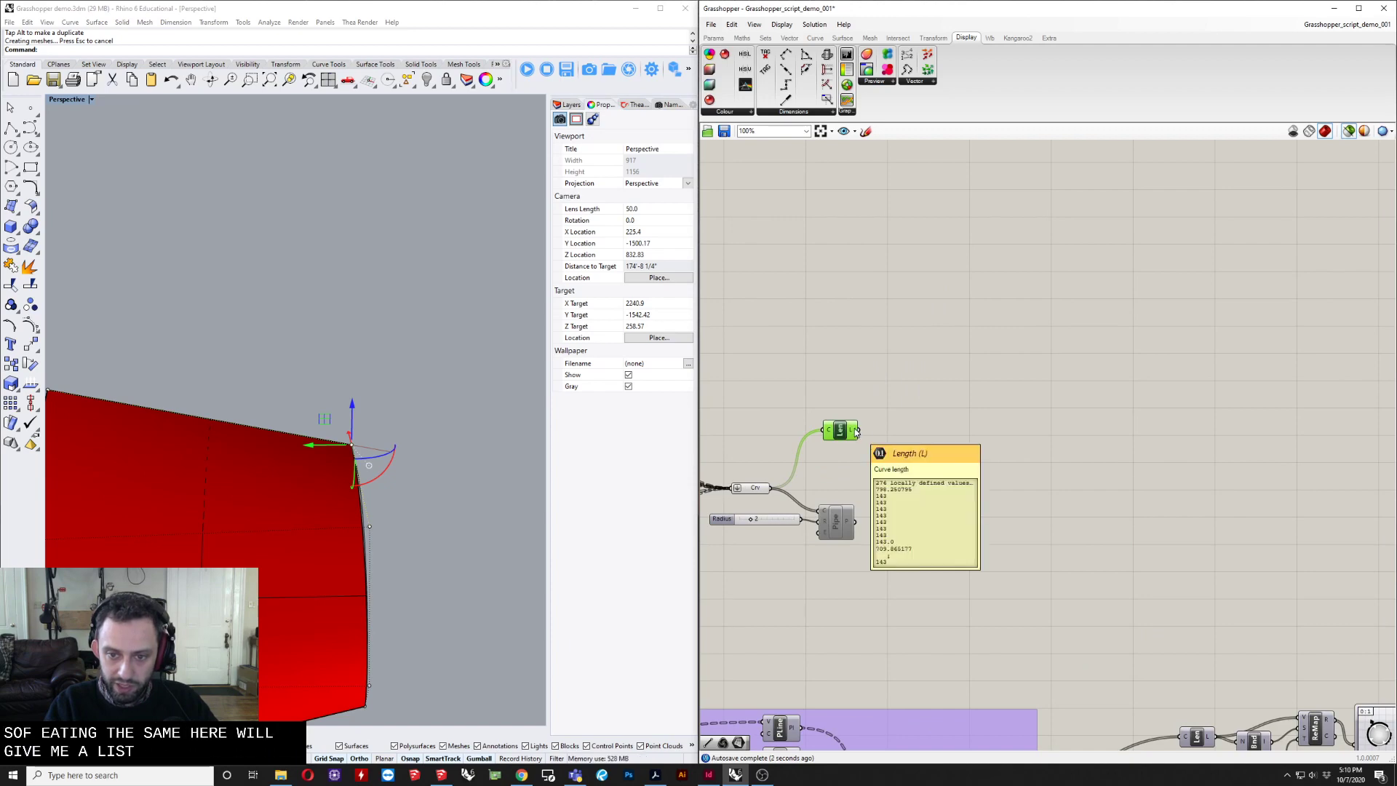
Add a Bounds component for numeric domains beside the Length component.
right_drag(857, 432, 900, 384)
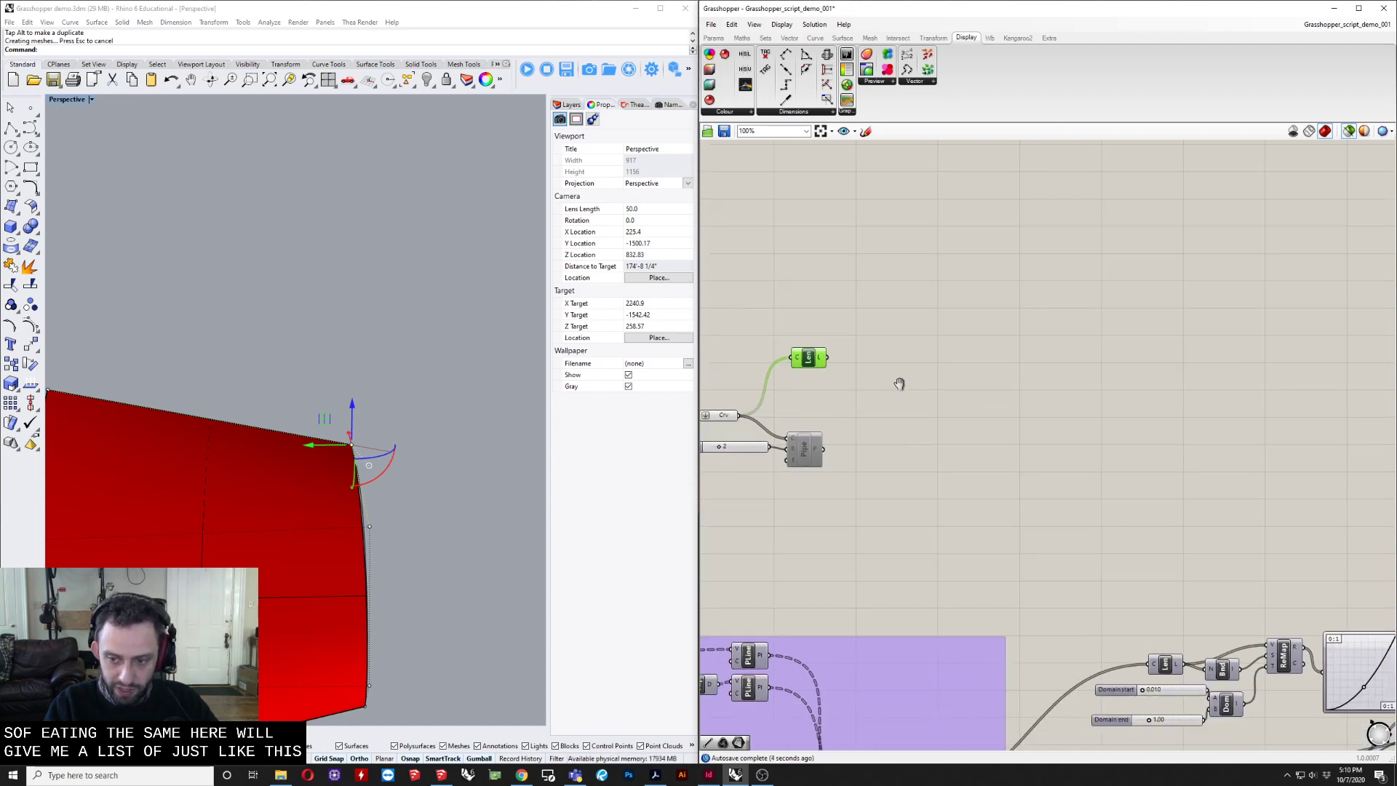
double_click(920, 382)
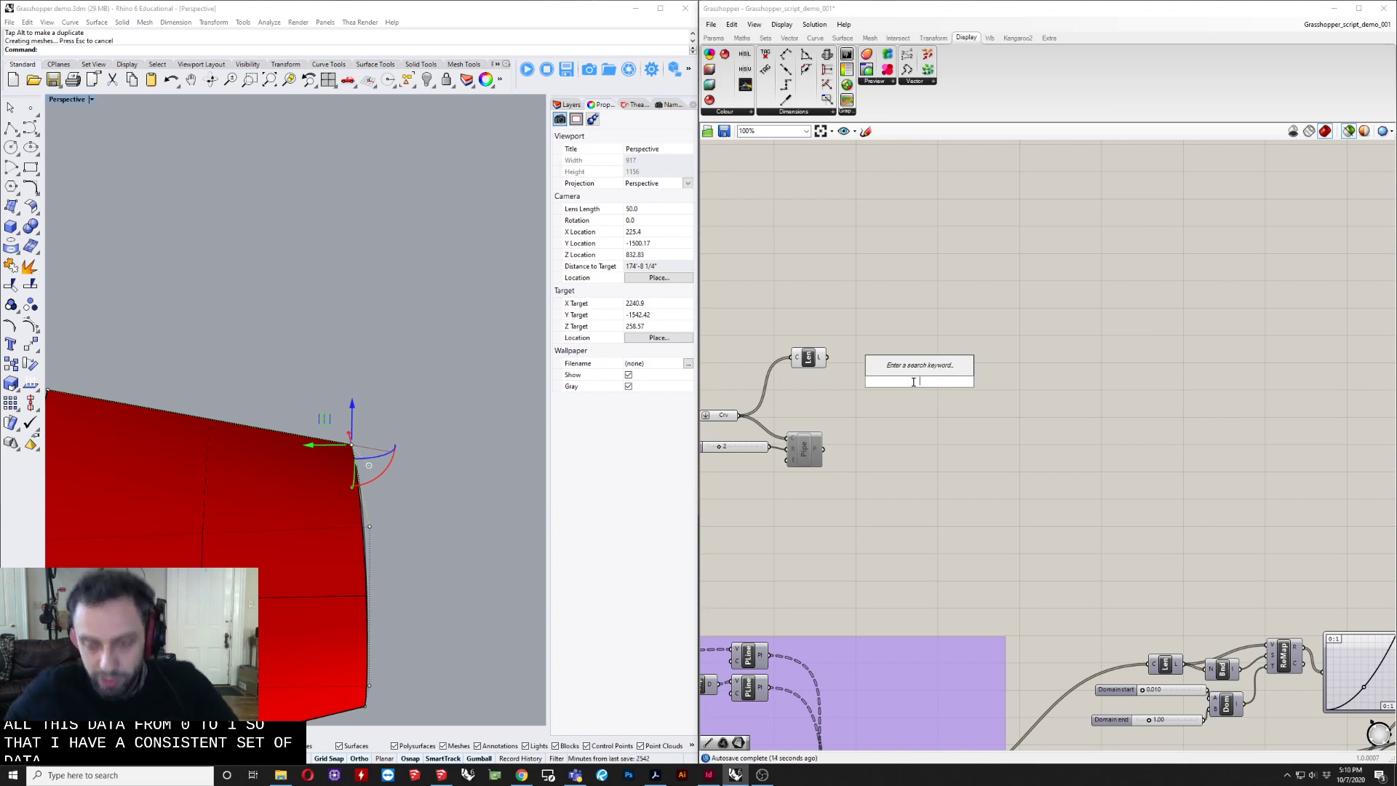
text(bound)
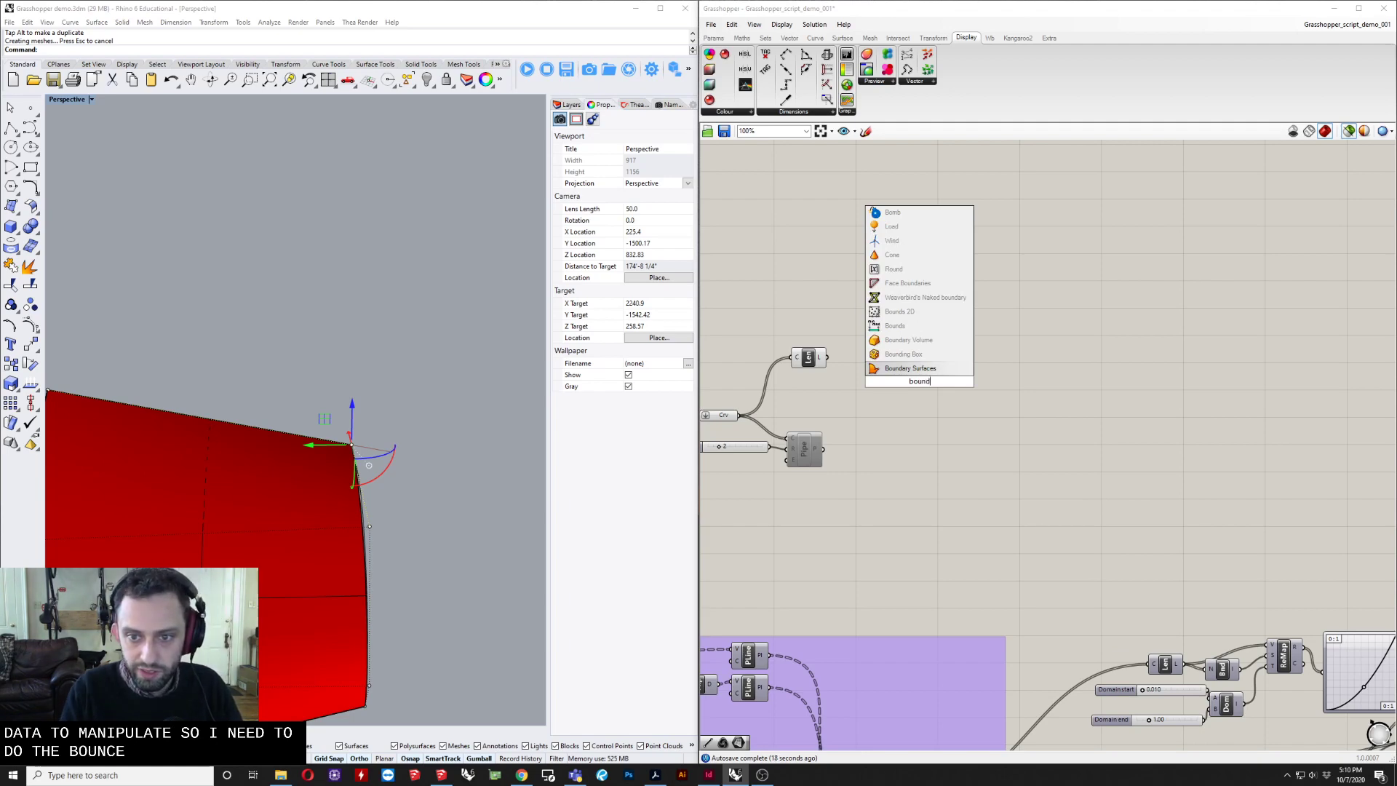
key(Up)
key(Up)
key(Up)
key(Return)
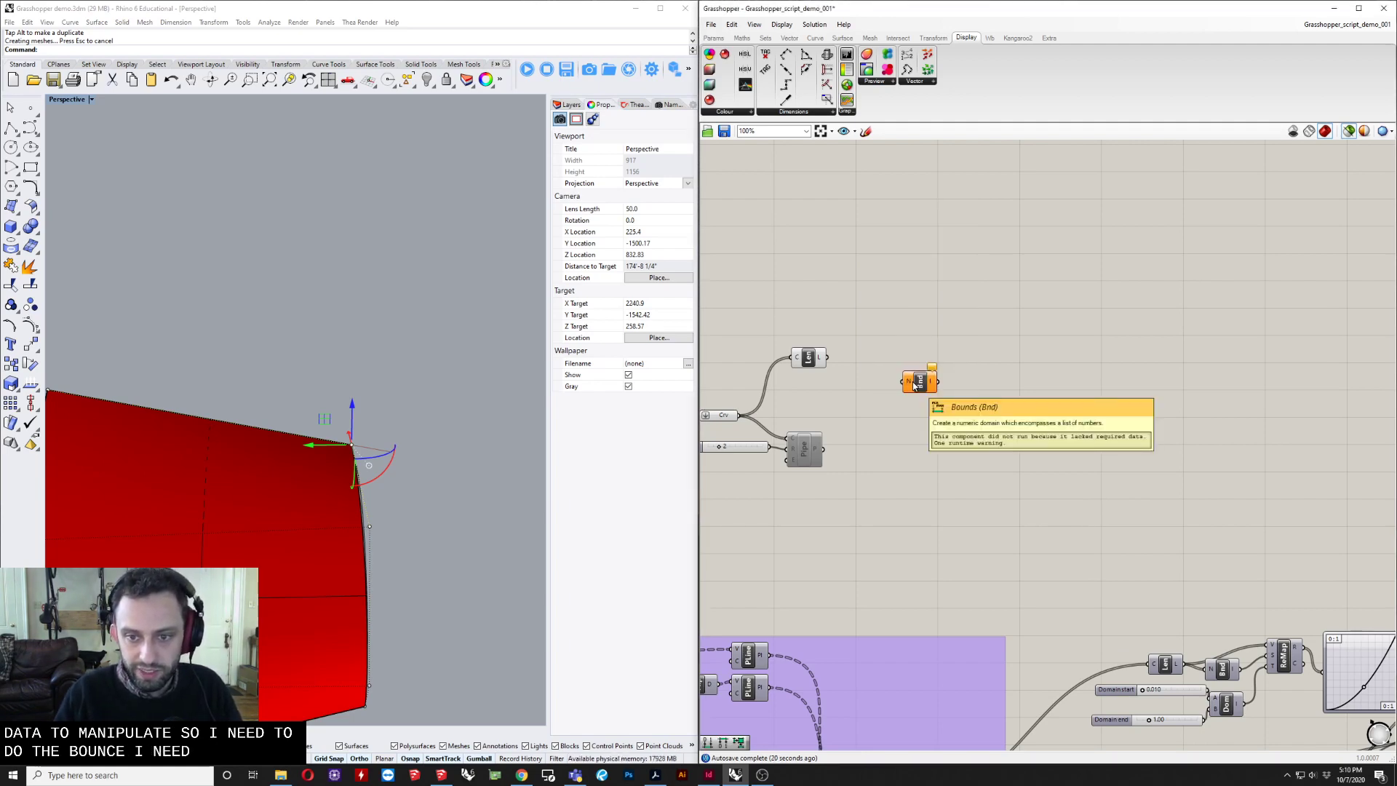
Place the Bounds component beside Length, feed it the curve lengths, and add a Construct Domain component below it.
drag(914, 385, 873, 337)
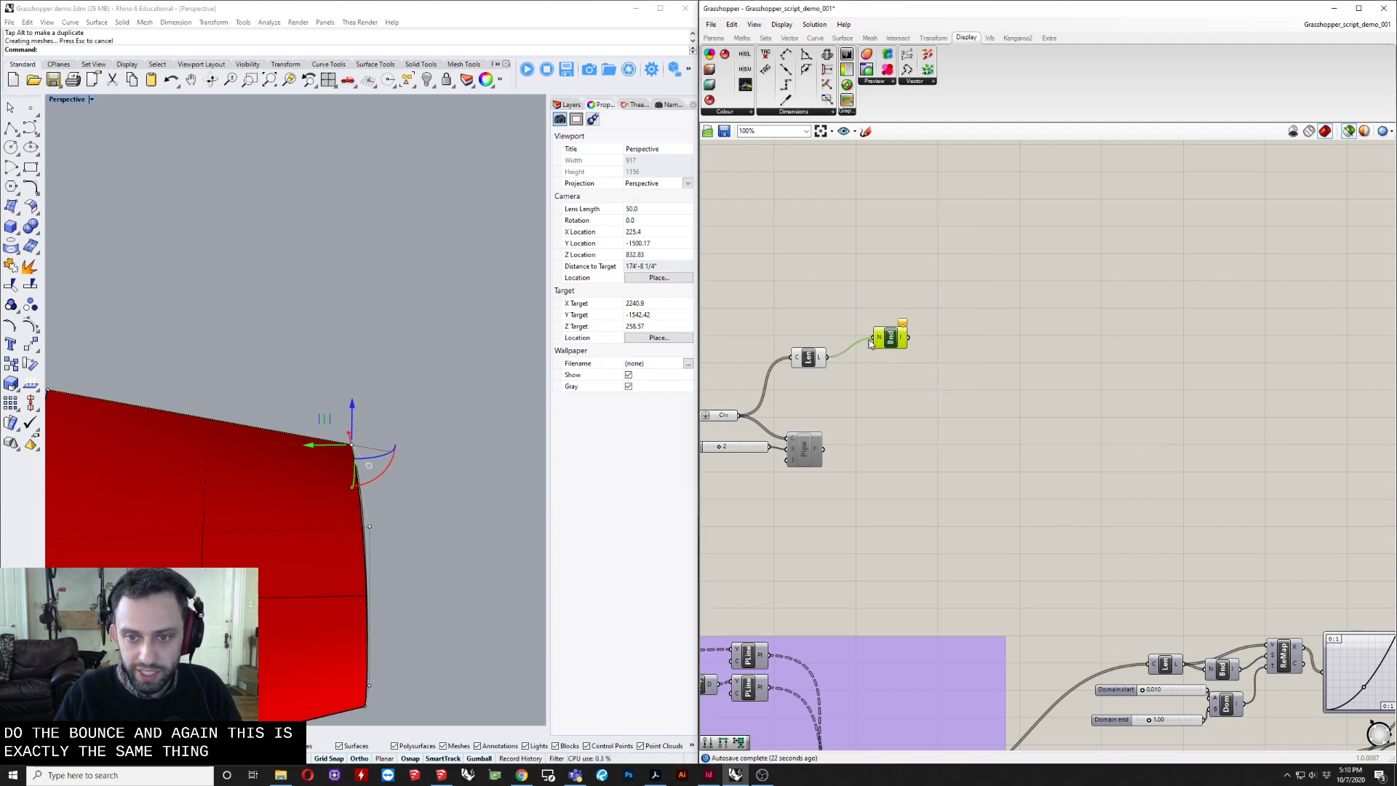
double_click(908, 366)
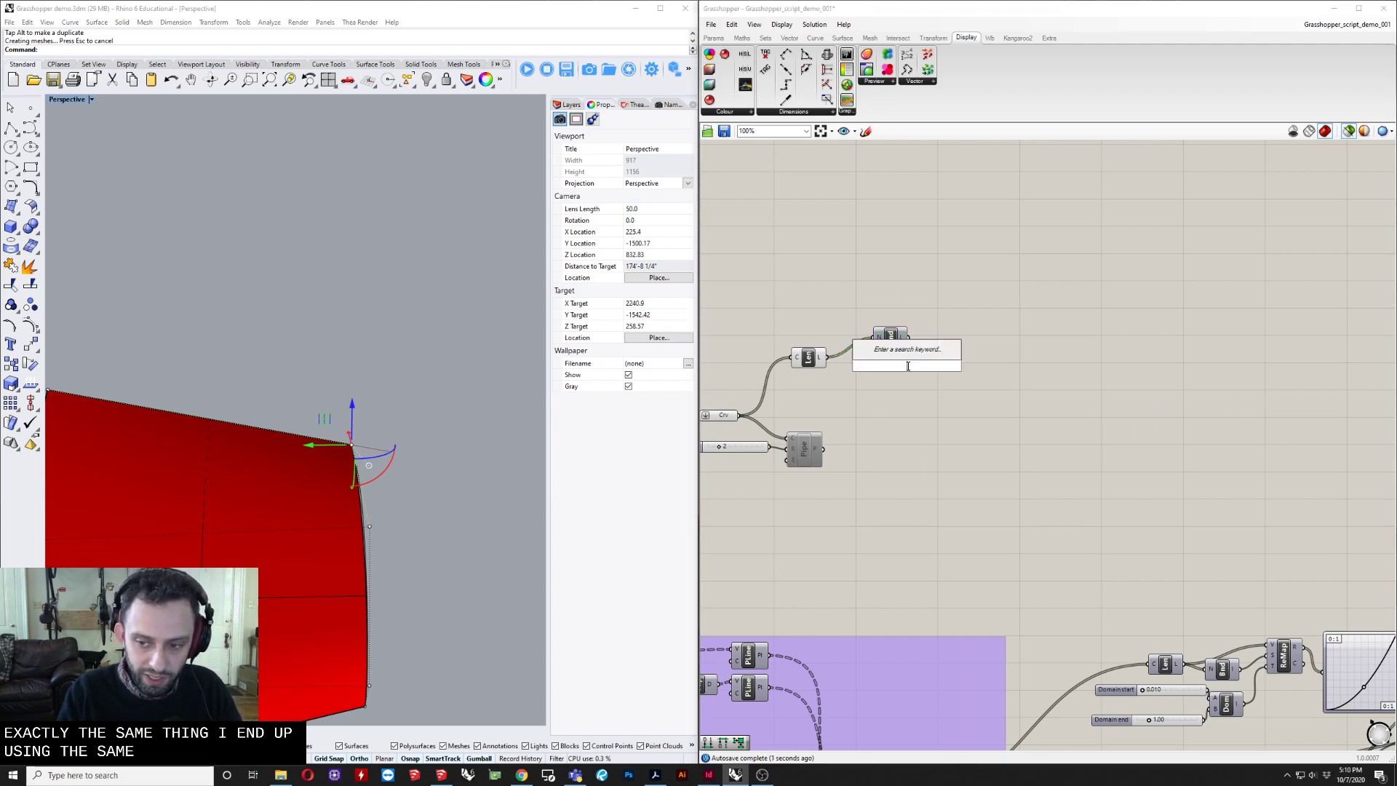
text(dom)
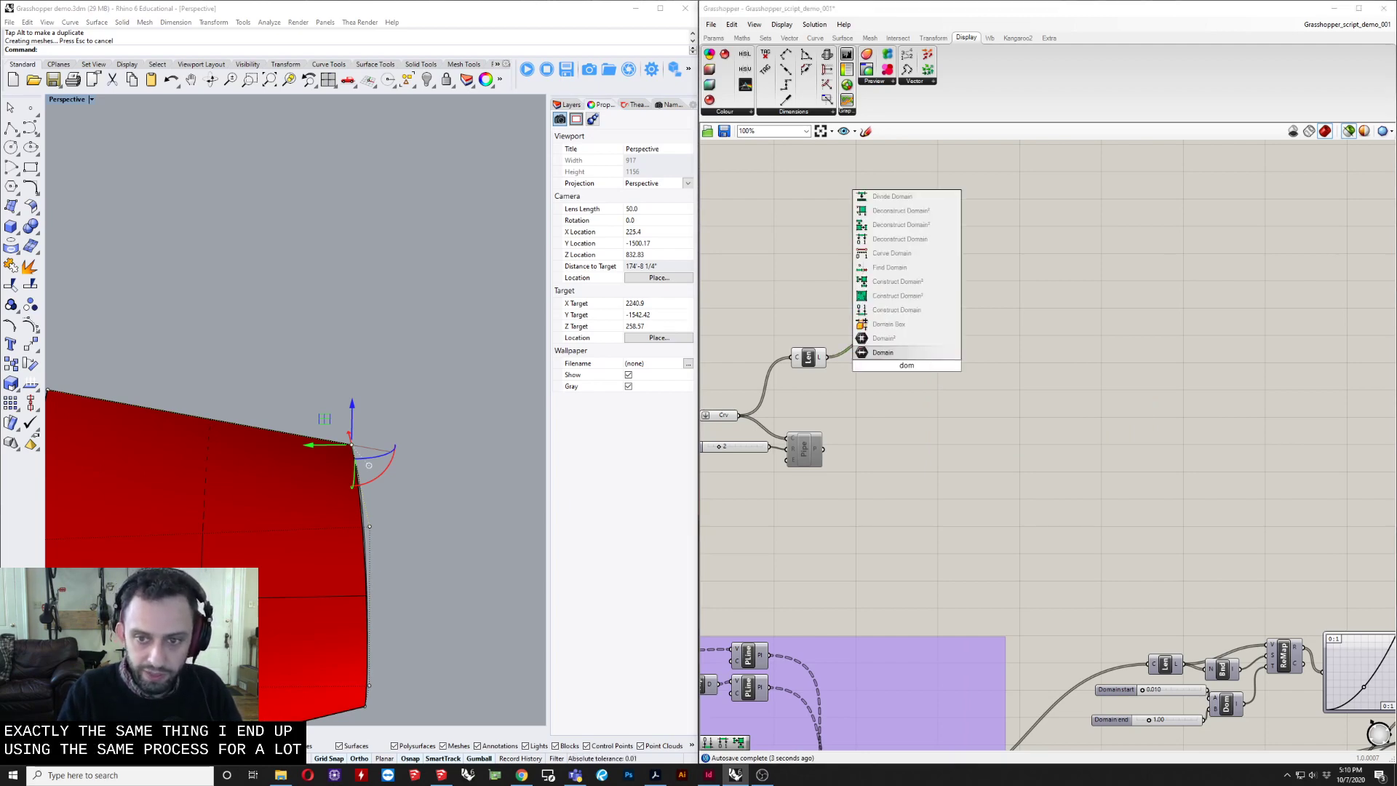
key(Up)
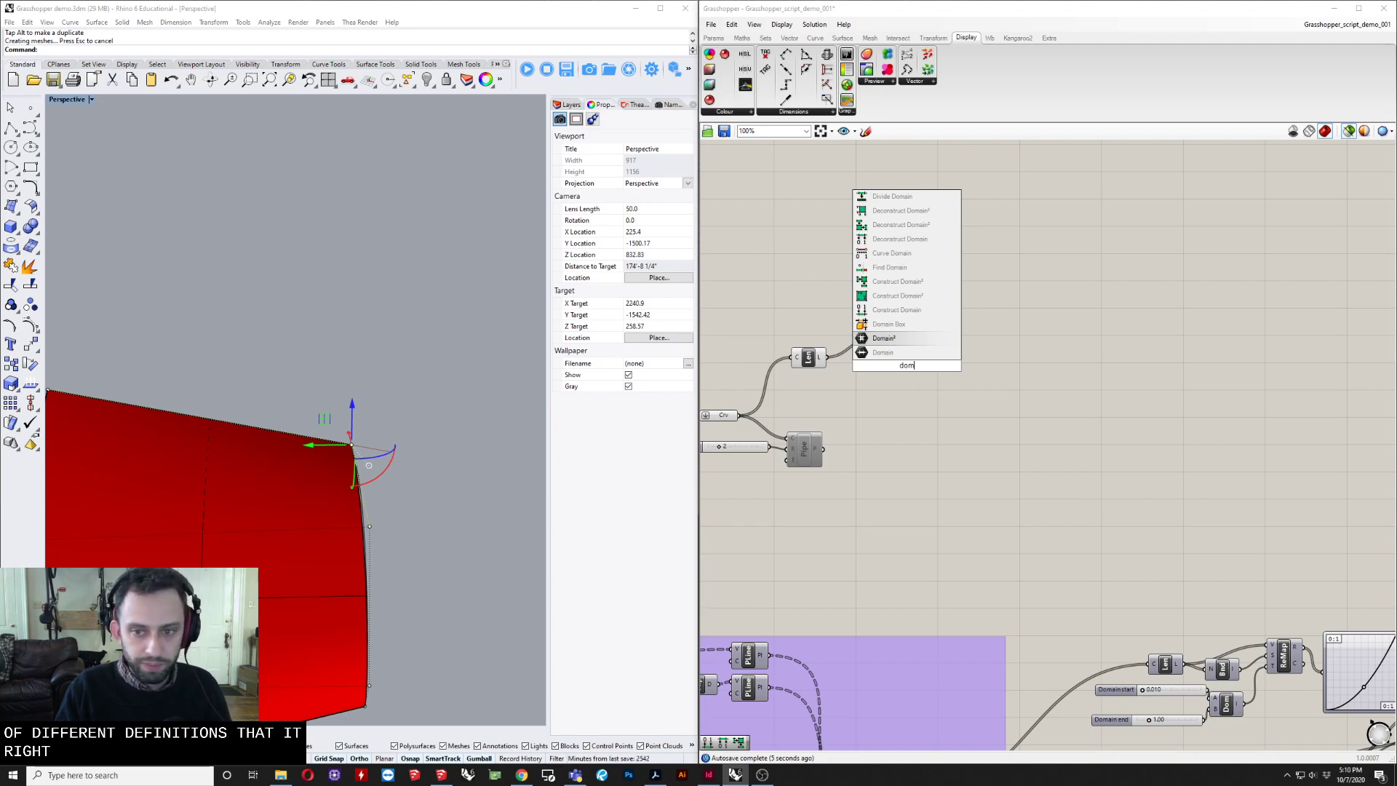
key(Up)
key(Up)
key(Return)
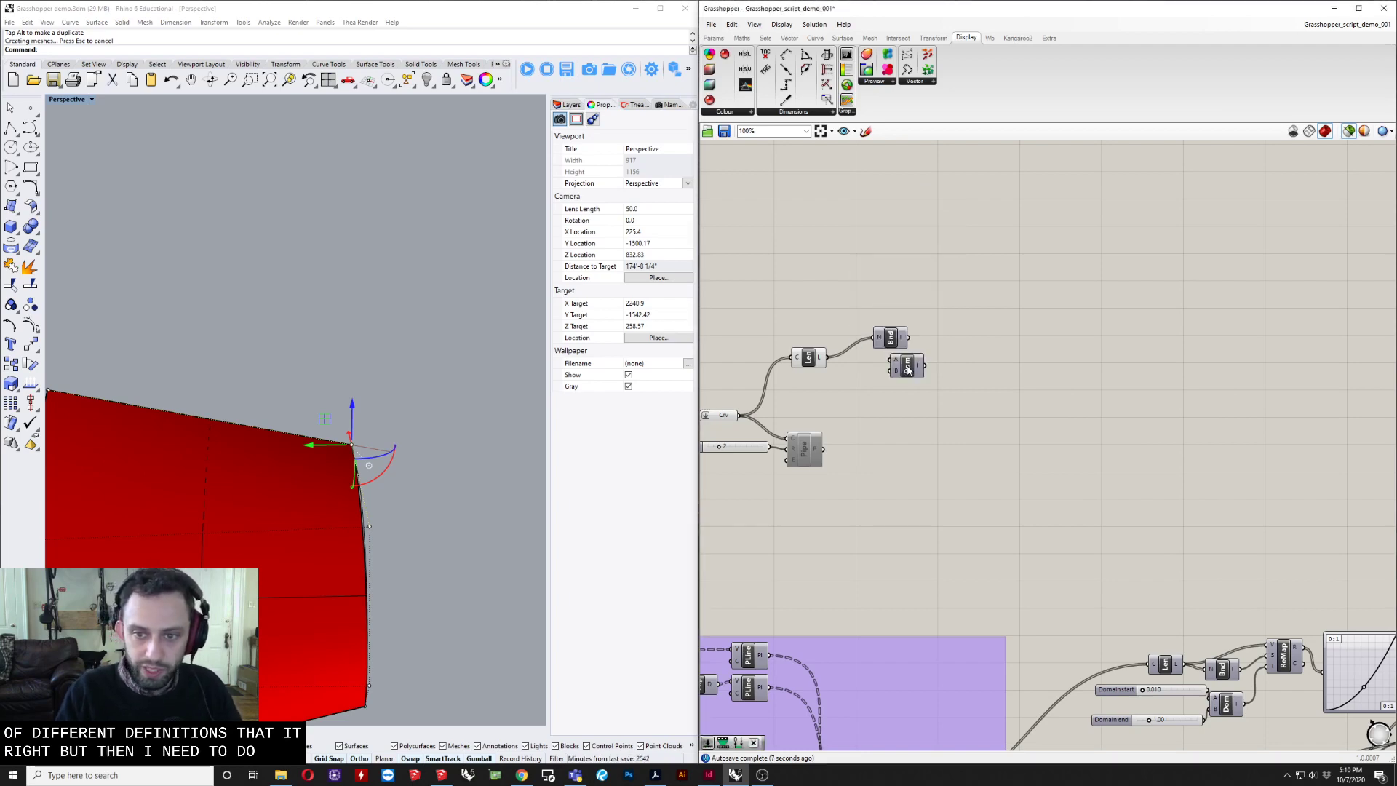
Add number sliders with values 0 and 1 and connect them as the start and end of the Construct Domain component.
scroll(883, 376, up, 1)
double_click(857, 393)
text(0)
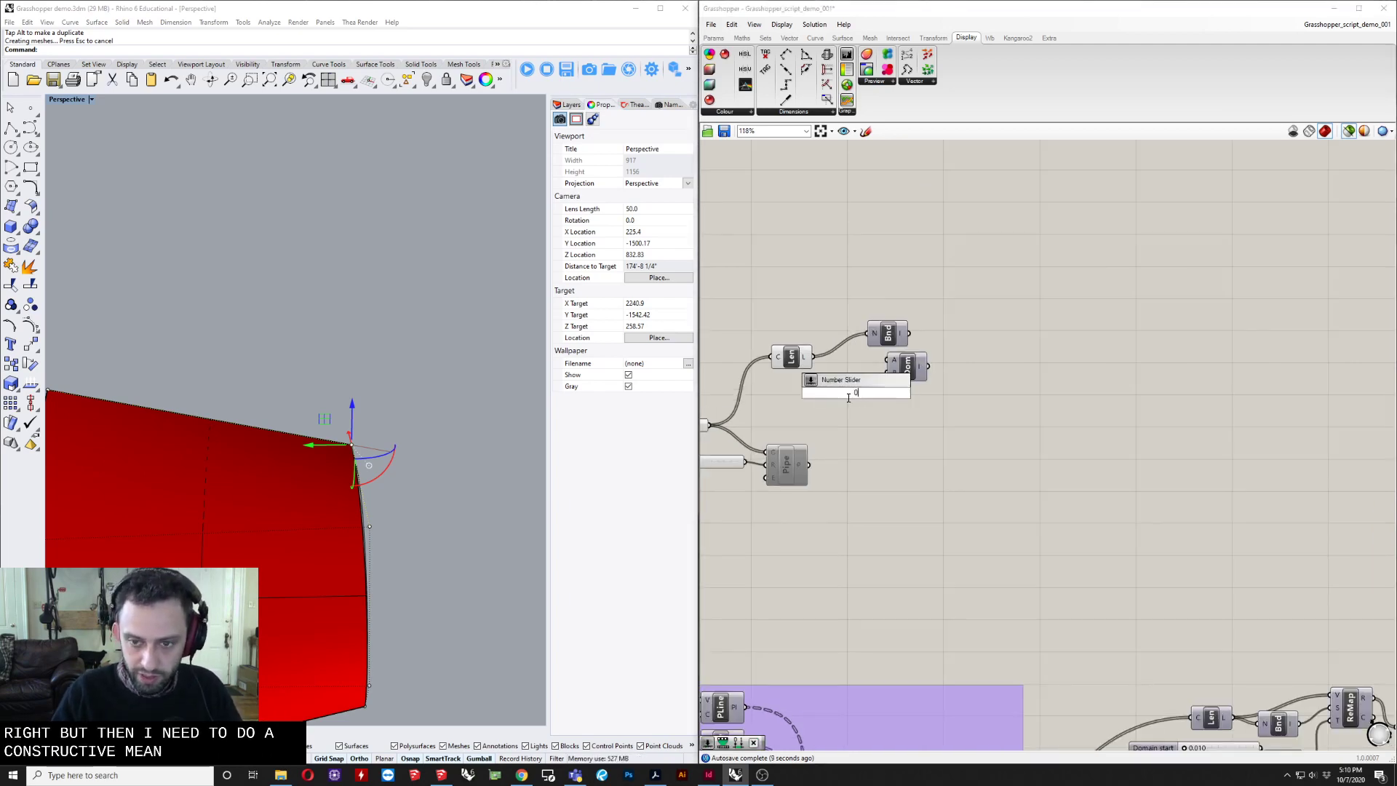
key(Return)
double_click(844, 412)
text(1)
key(Return)
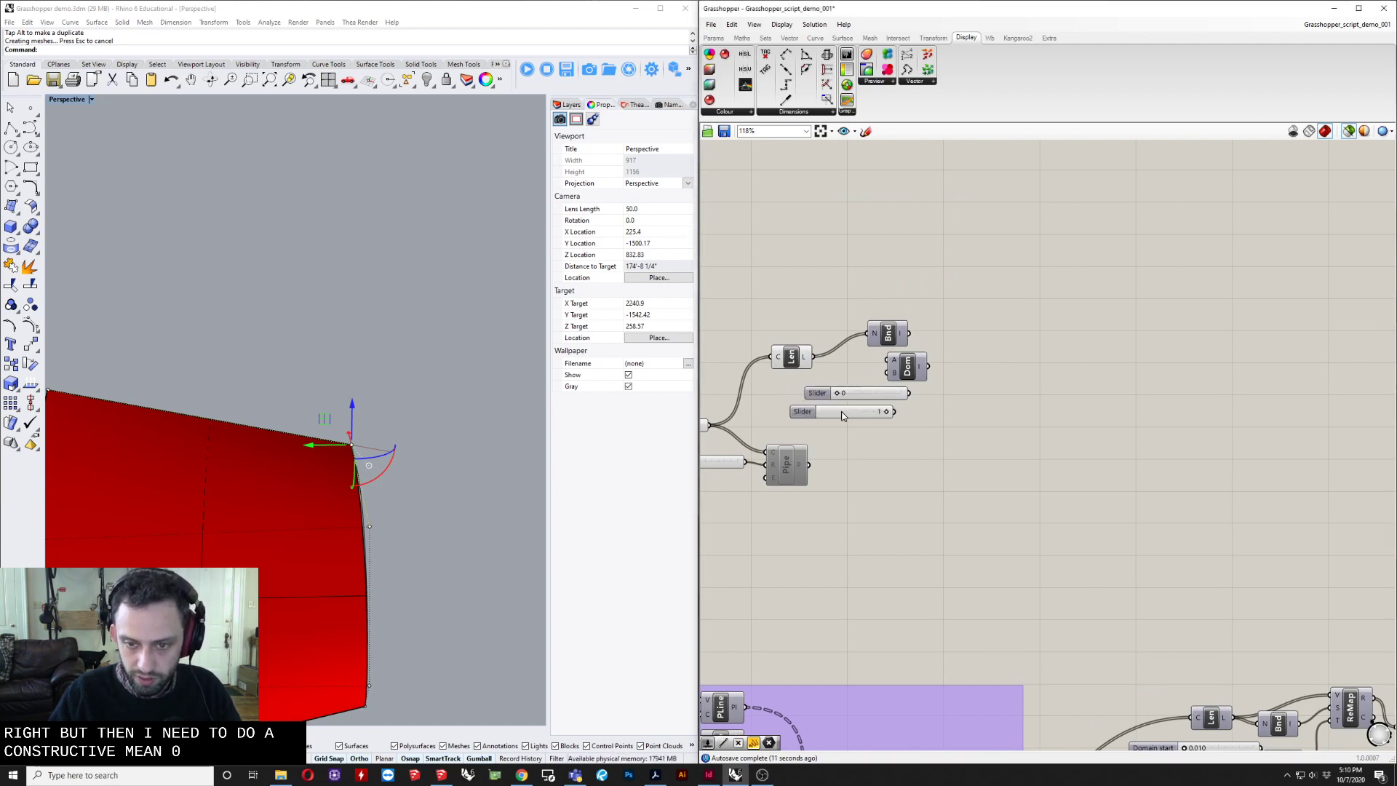
drag(916, 375, 950, 390)
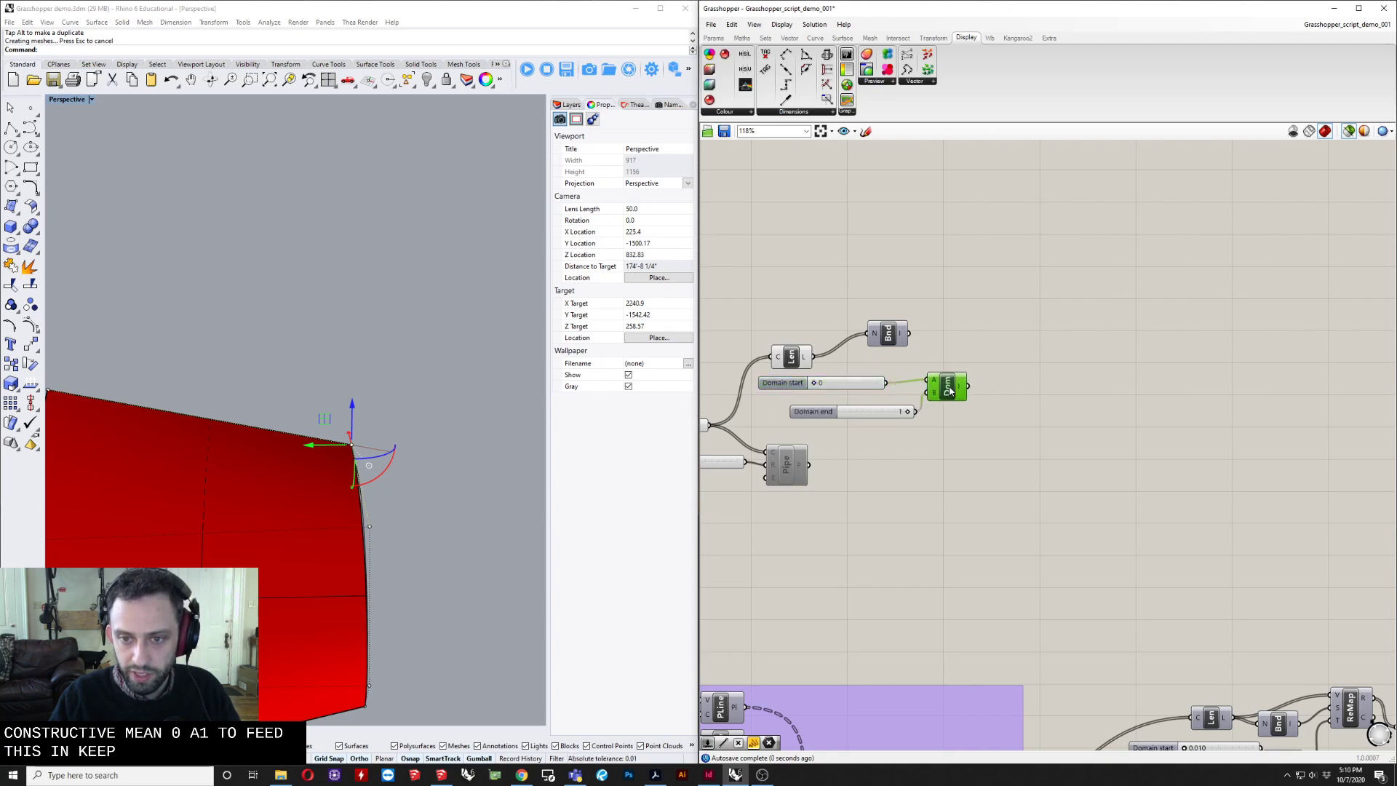
Align the Bounds component above Construct Domain and add a Remap Numbers component beyond them.
drag(894, 332, 956, 336)
click(1076, 398)
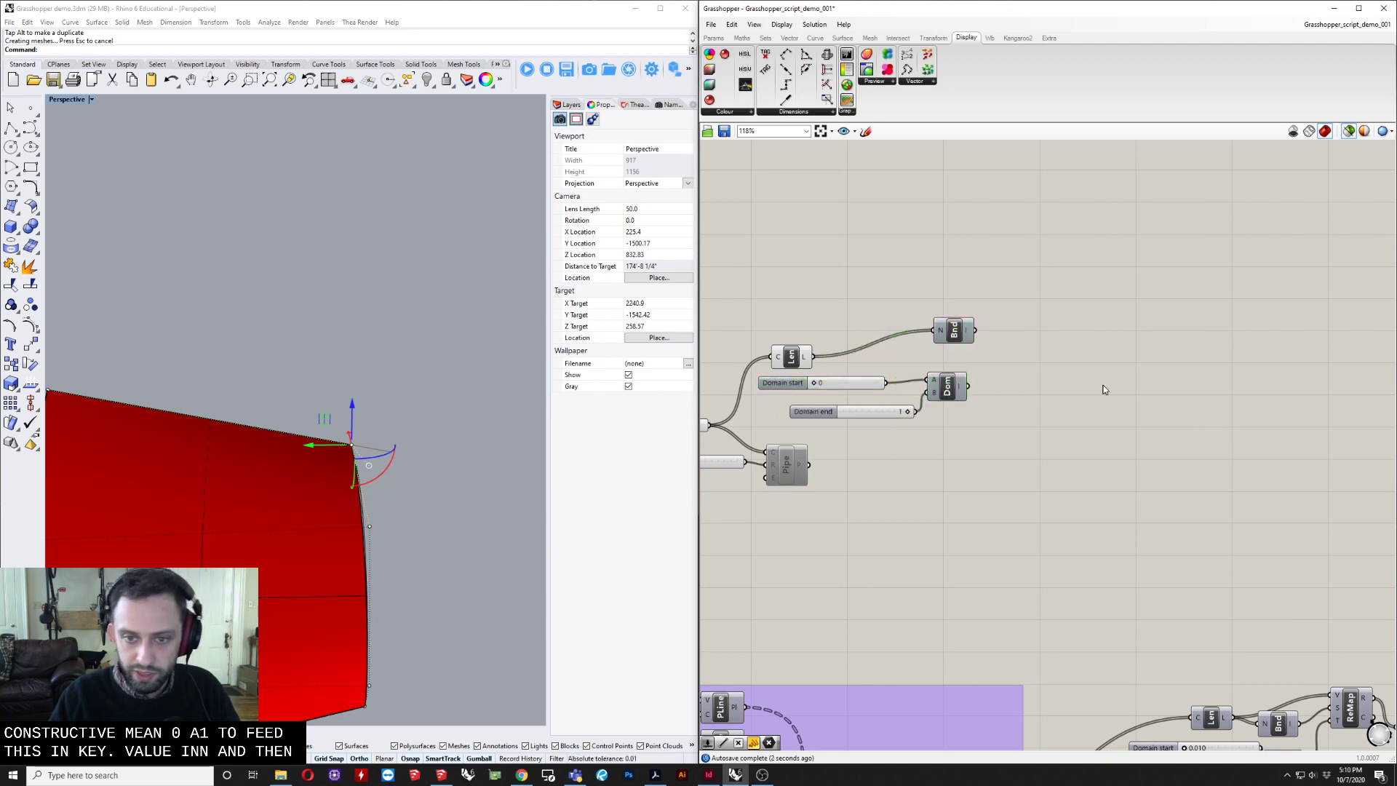
double_click(1104, 386)
text(rempa)
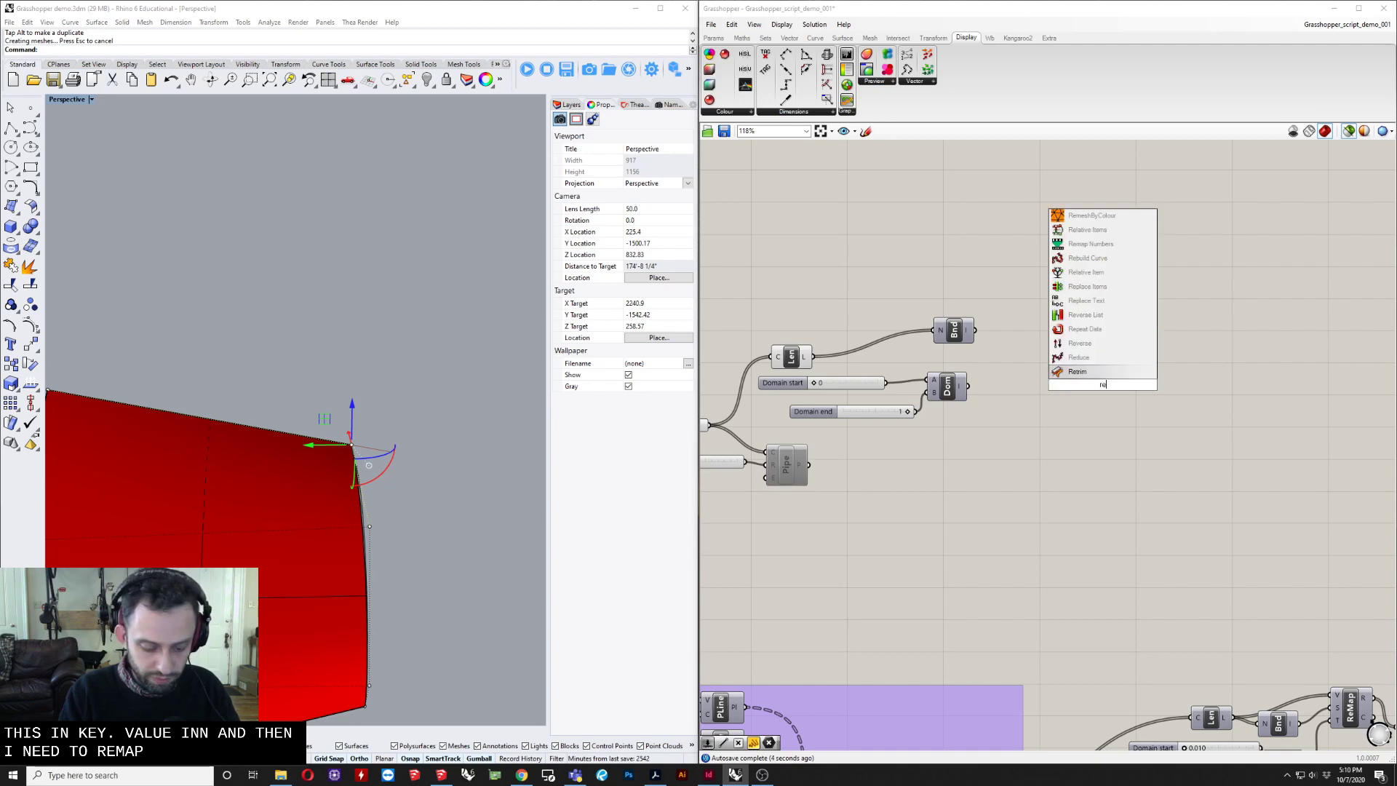
key(BackSpace)
key(BackSpace)
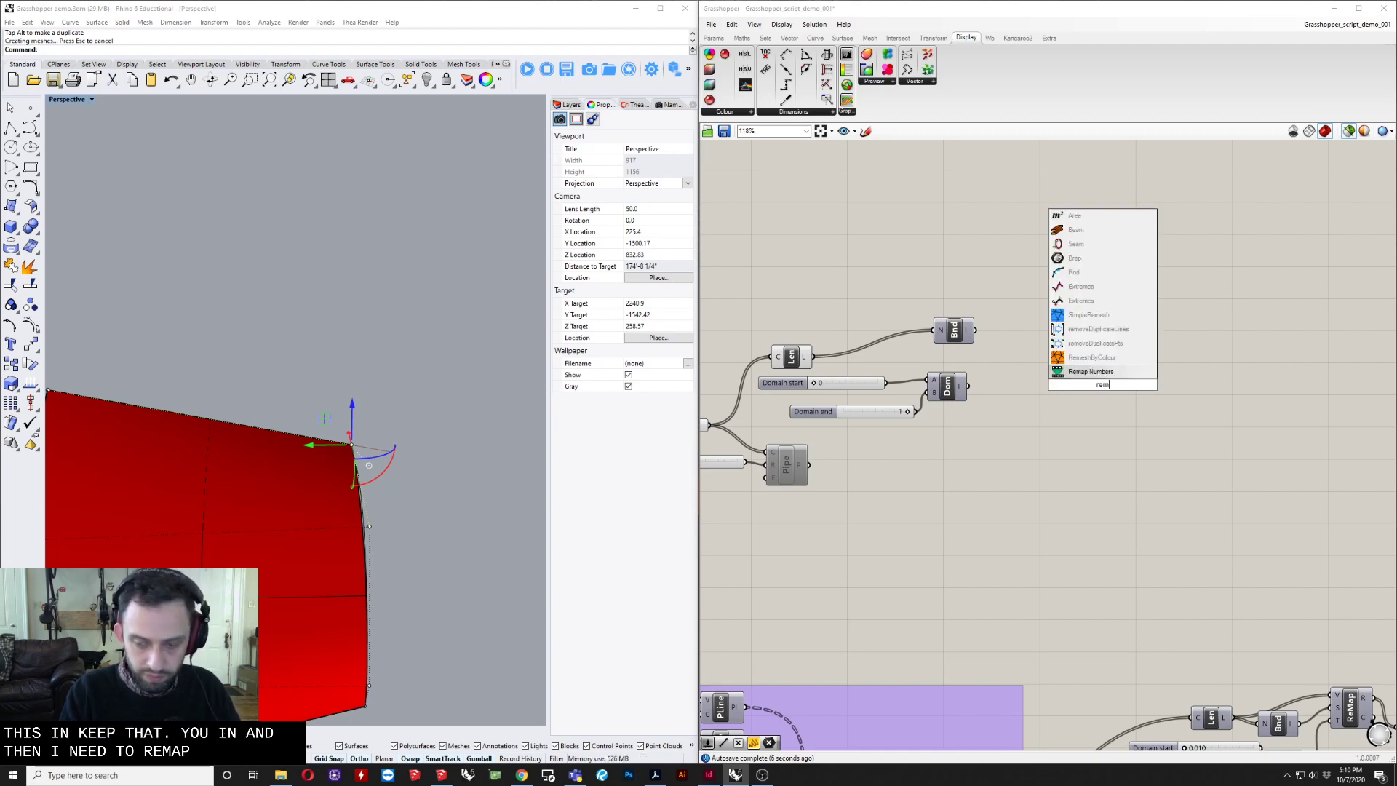
key(Return)
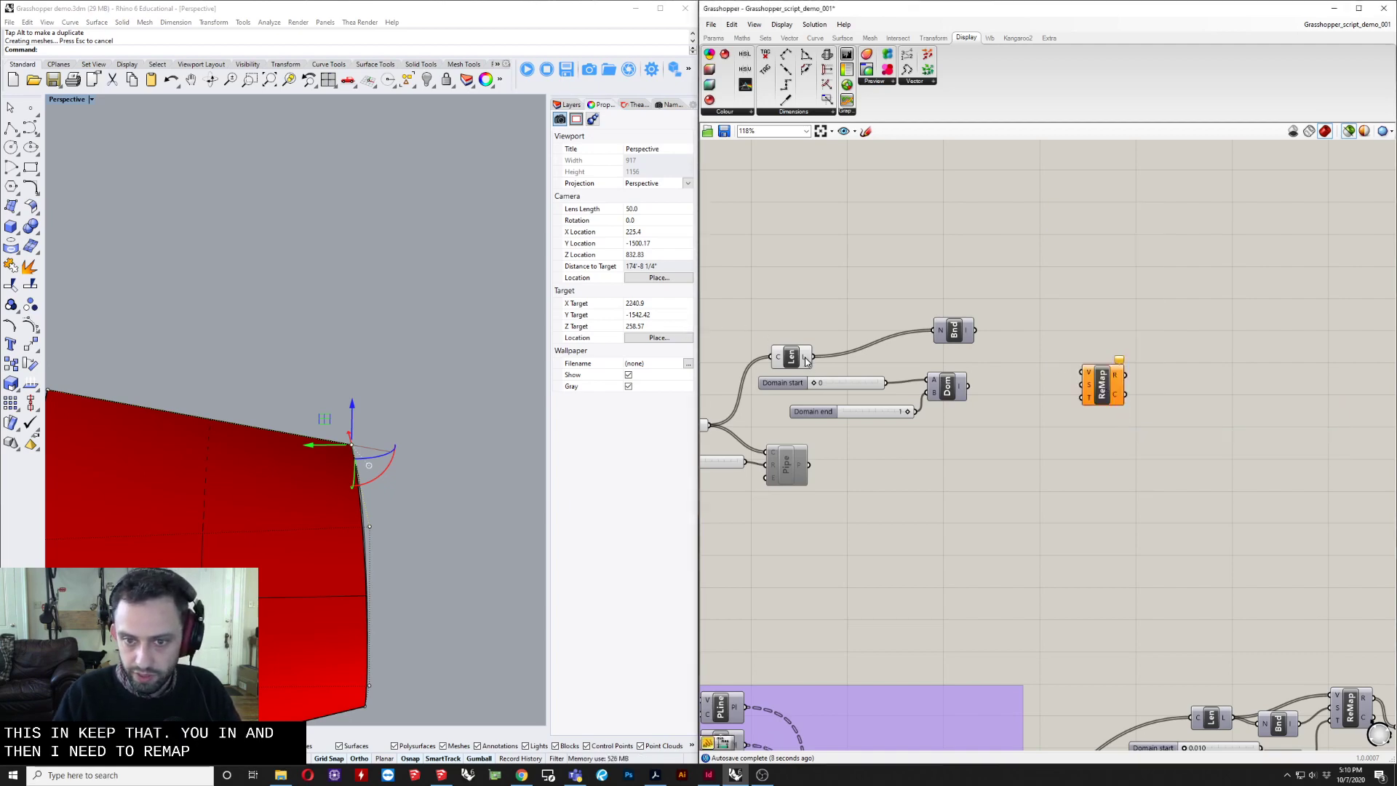
Connect the lengths, their bounds and the constructed domain to Remap Numbers as value, source and target, and tidy the component spacing.
drag(851, 361, 1059, 369)
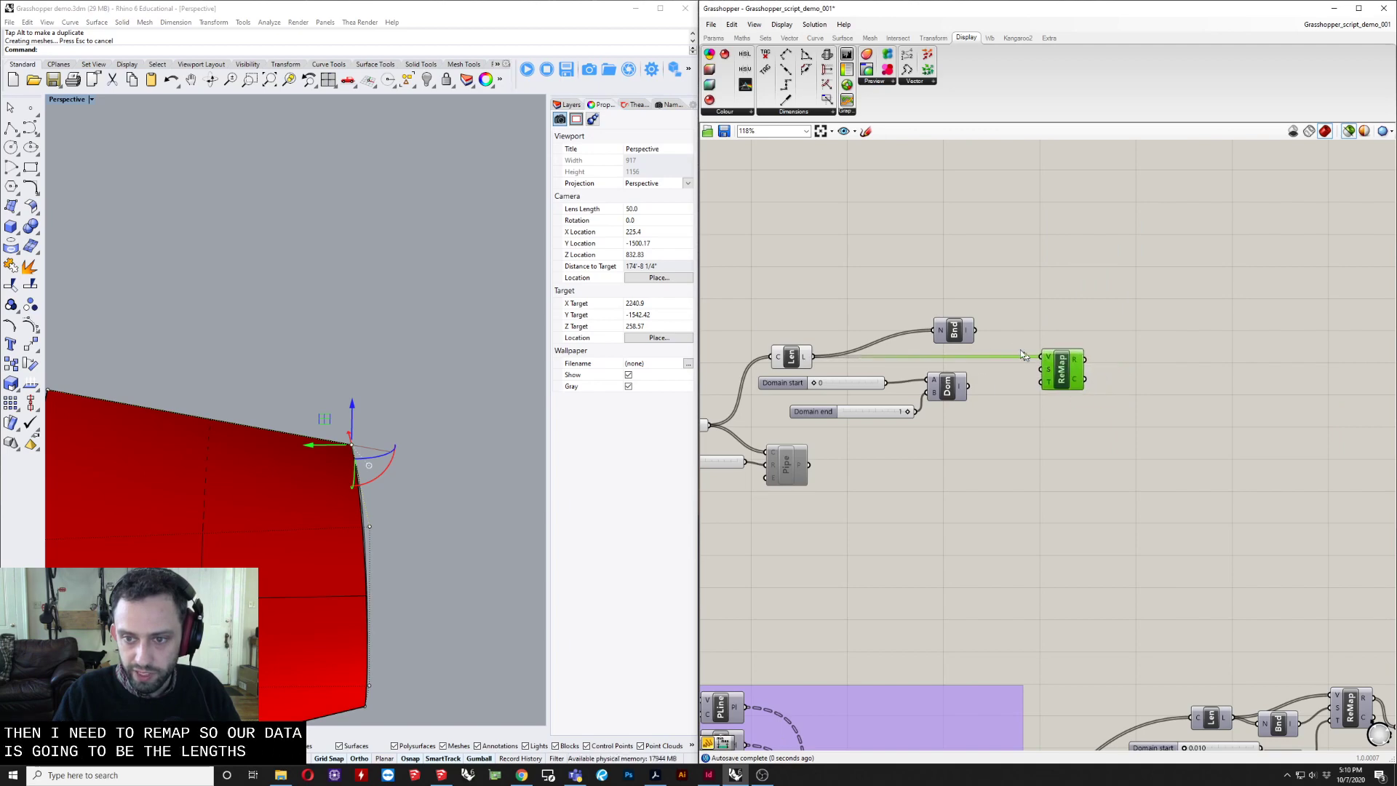
drag(976, 332, 1042, 369)
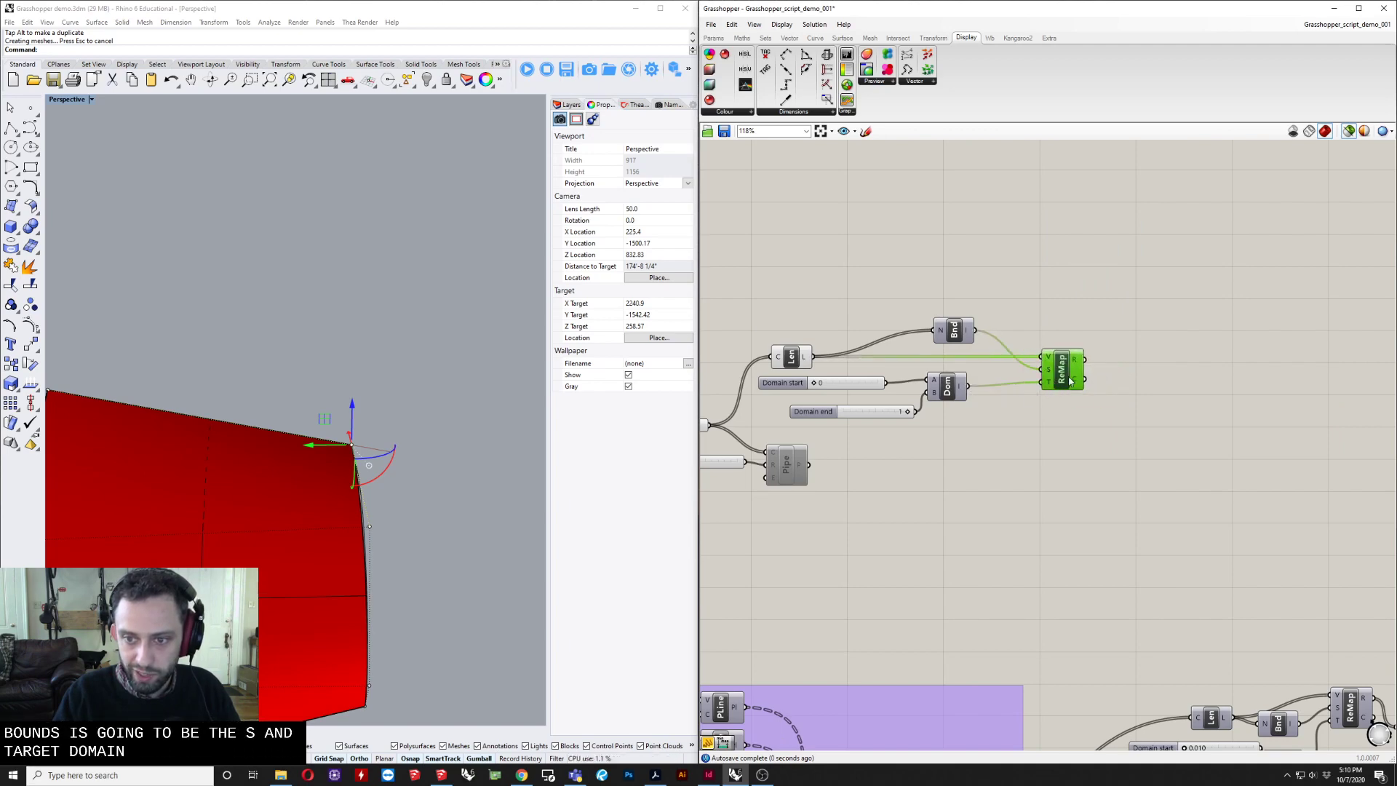
drag(844, 390, 877, 391)
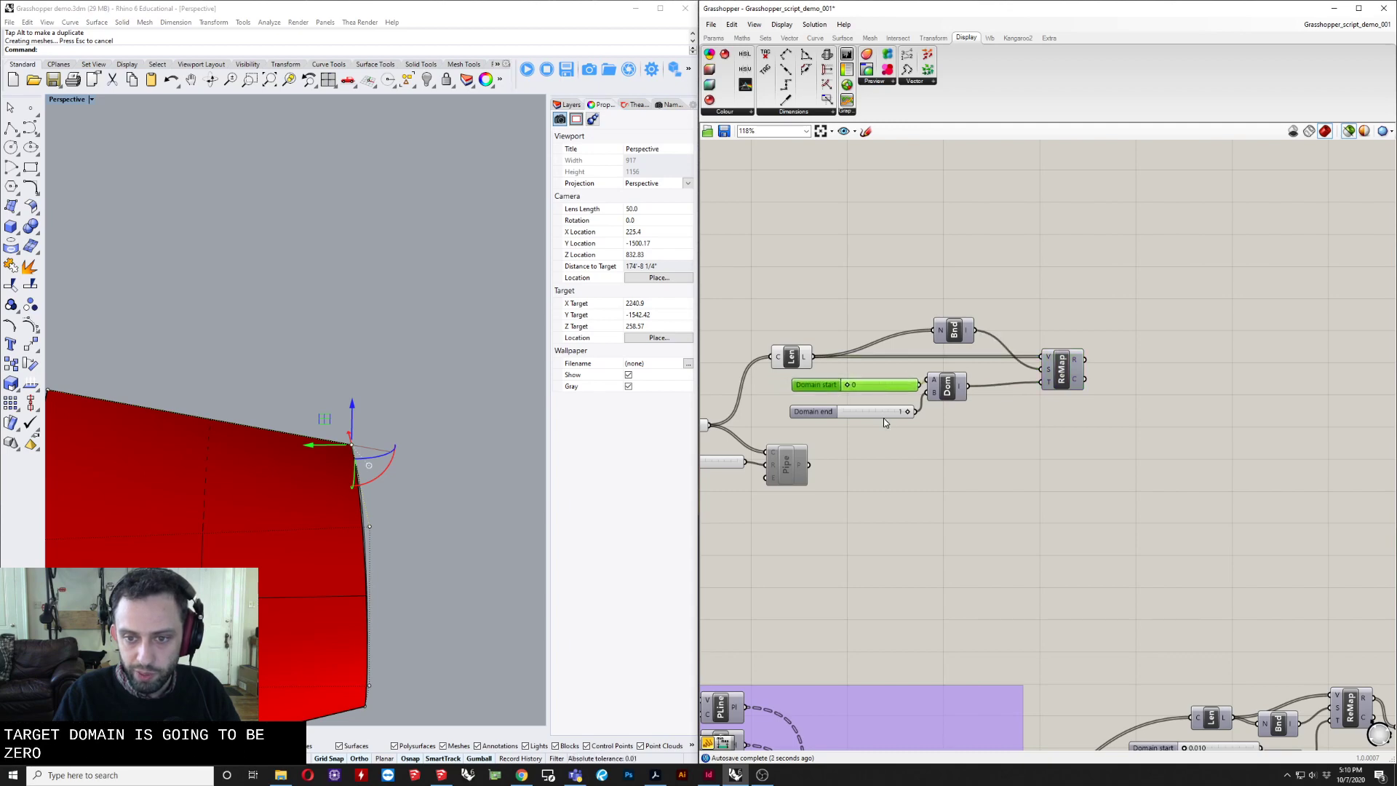
drag(1064, 370, 1044, 370)
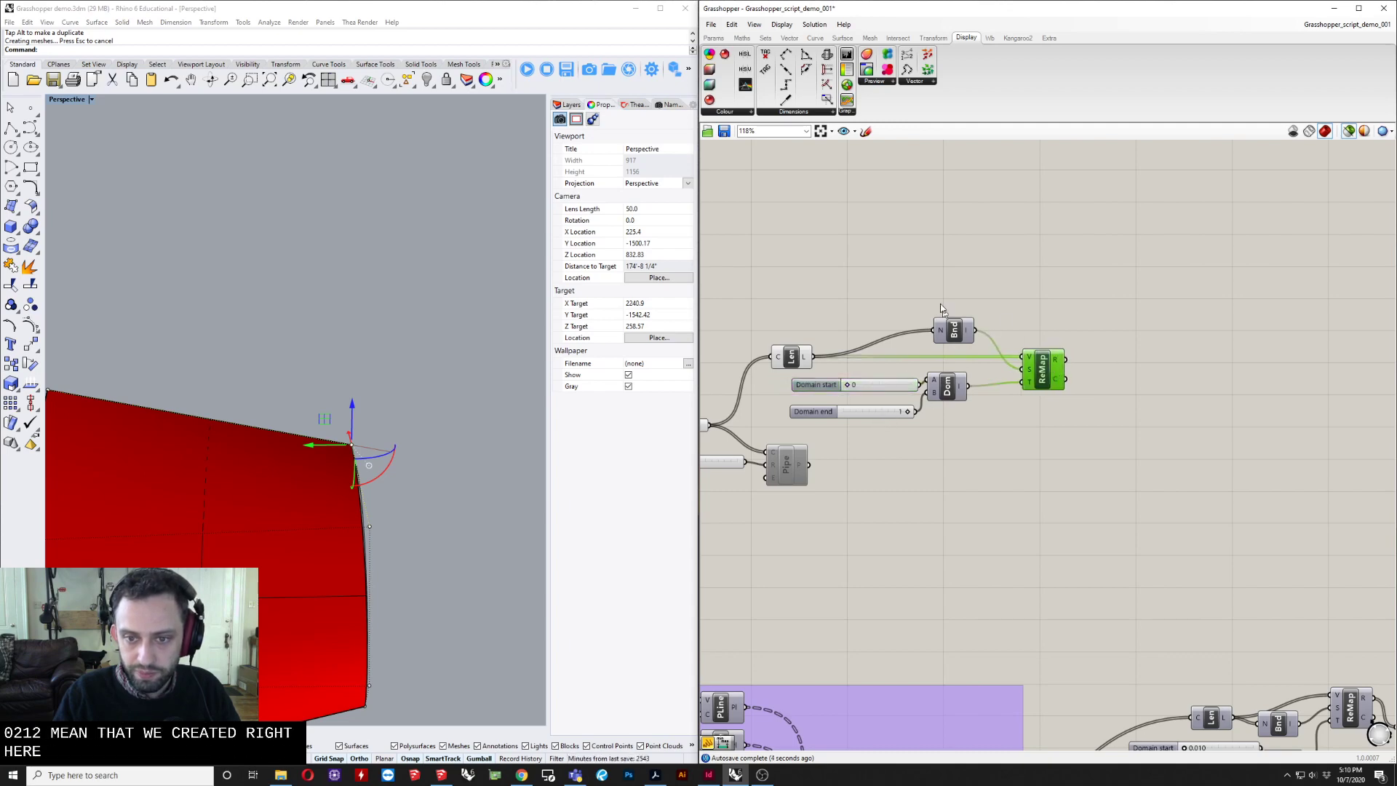
Add a Graph Mapper component in the free canvas space beyond Remap Numbers.
right_drag(1028, 483, 962, 435)
scroll(1017, 475, down, 3)
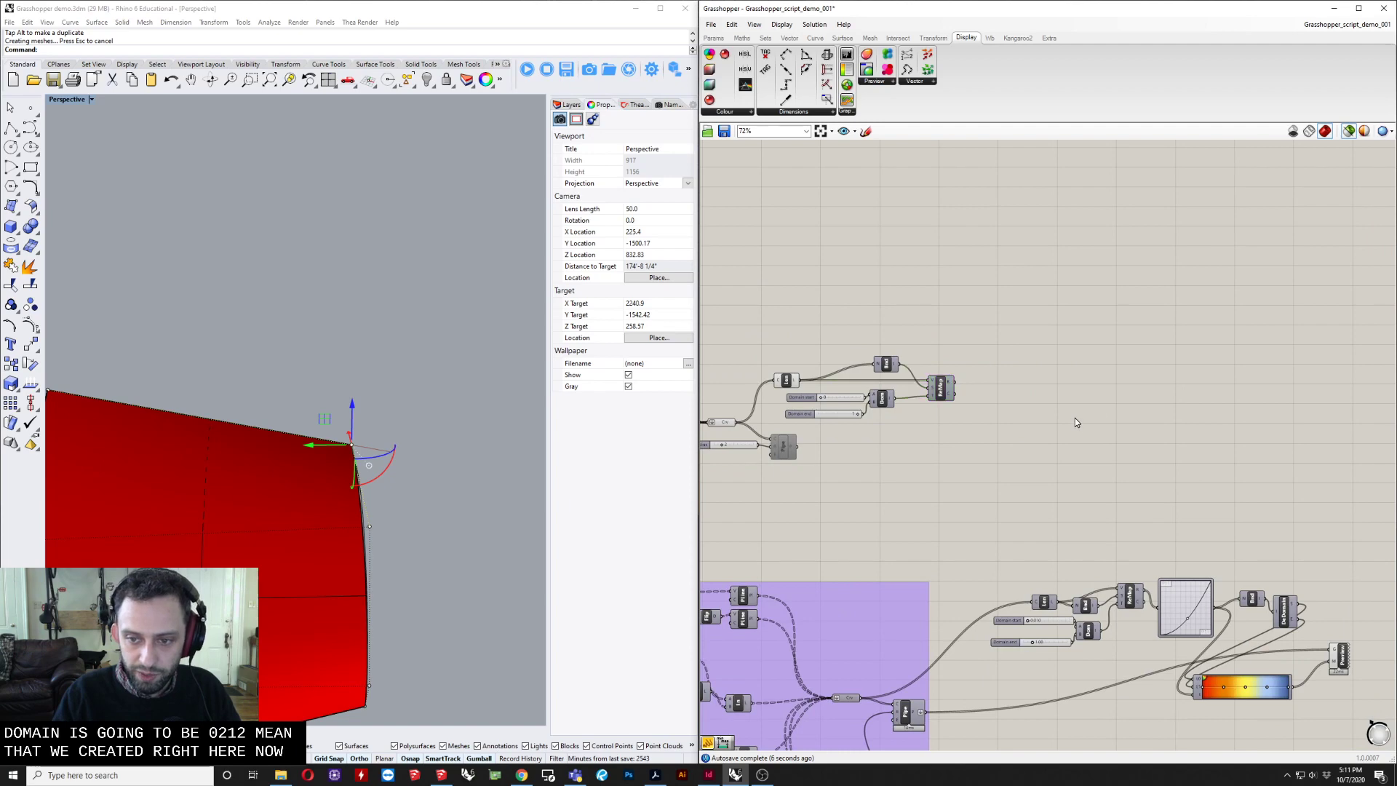
double_click(1076, 418)
text(graph)
key(Return)
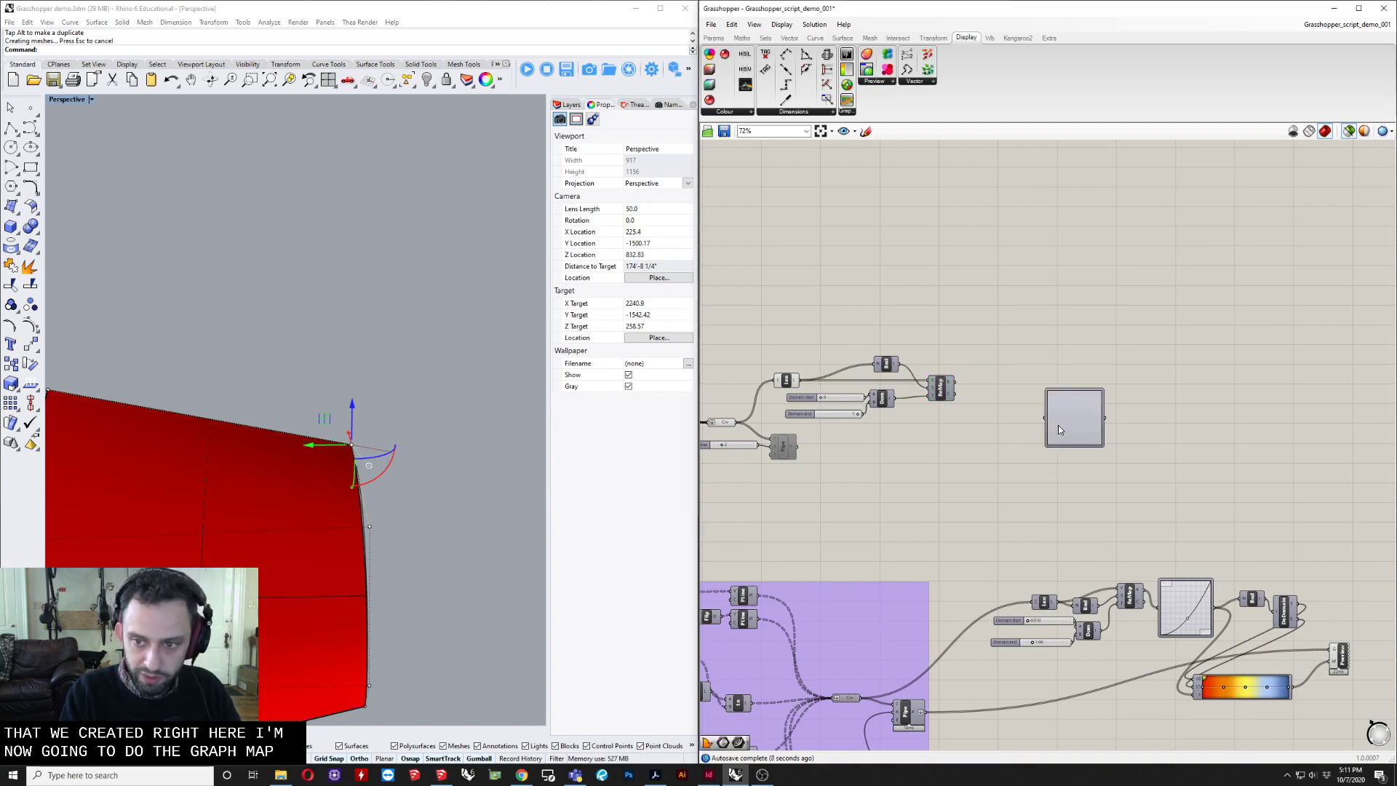
Set the Graph Mapper to the Power graph type, place it beside Remap Numbers and feed it the remapped values.
scroll(1058, 428, up, 3)
right_drag(1055, 425, 1045, 440)
right_click(1047, 438)
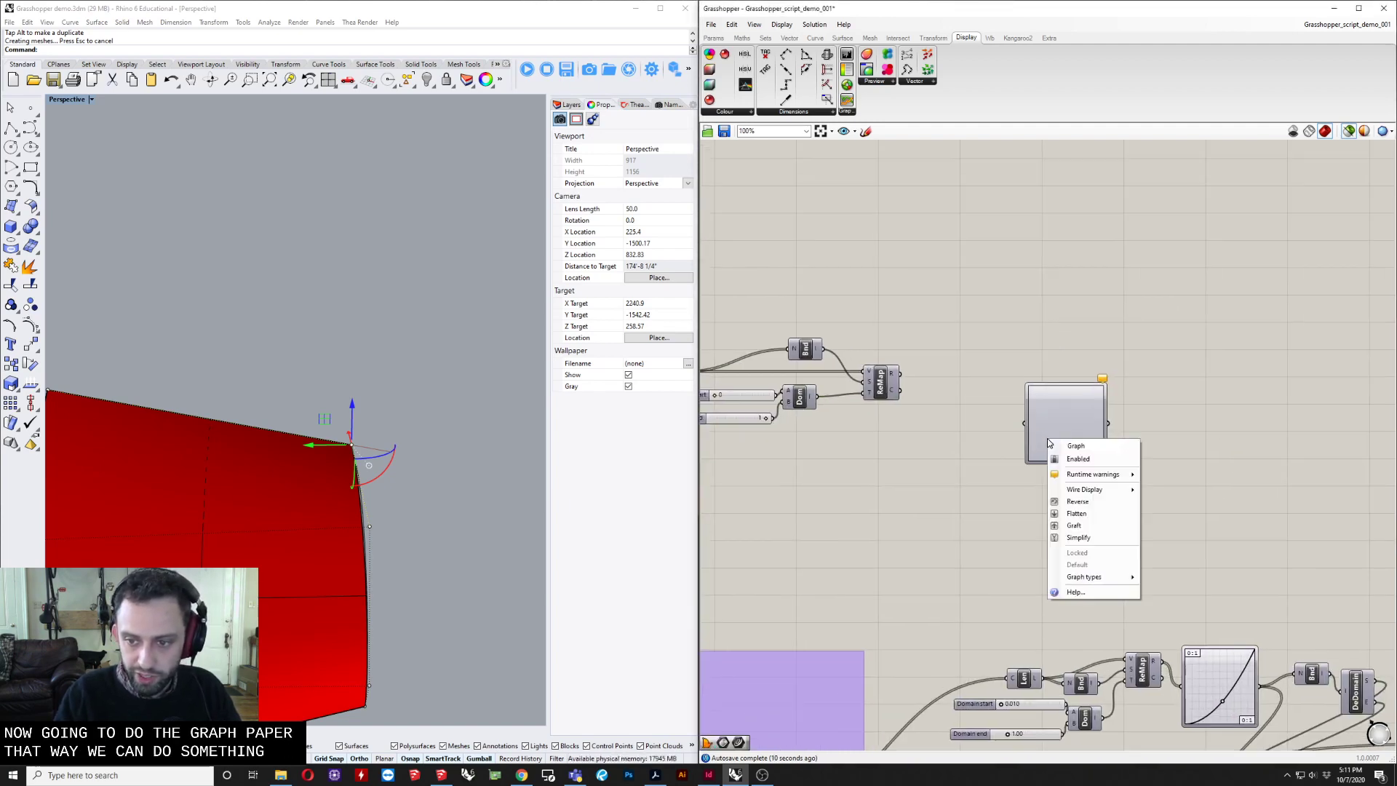
mouse_move(1128, 578)
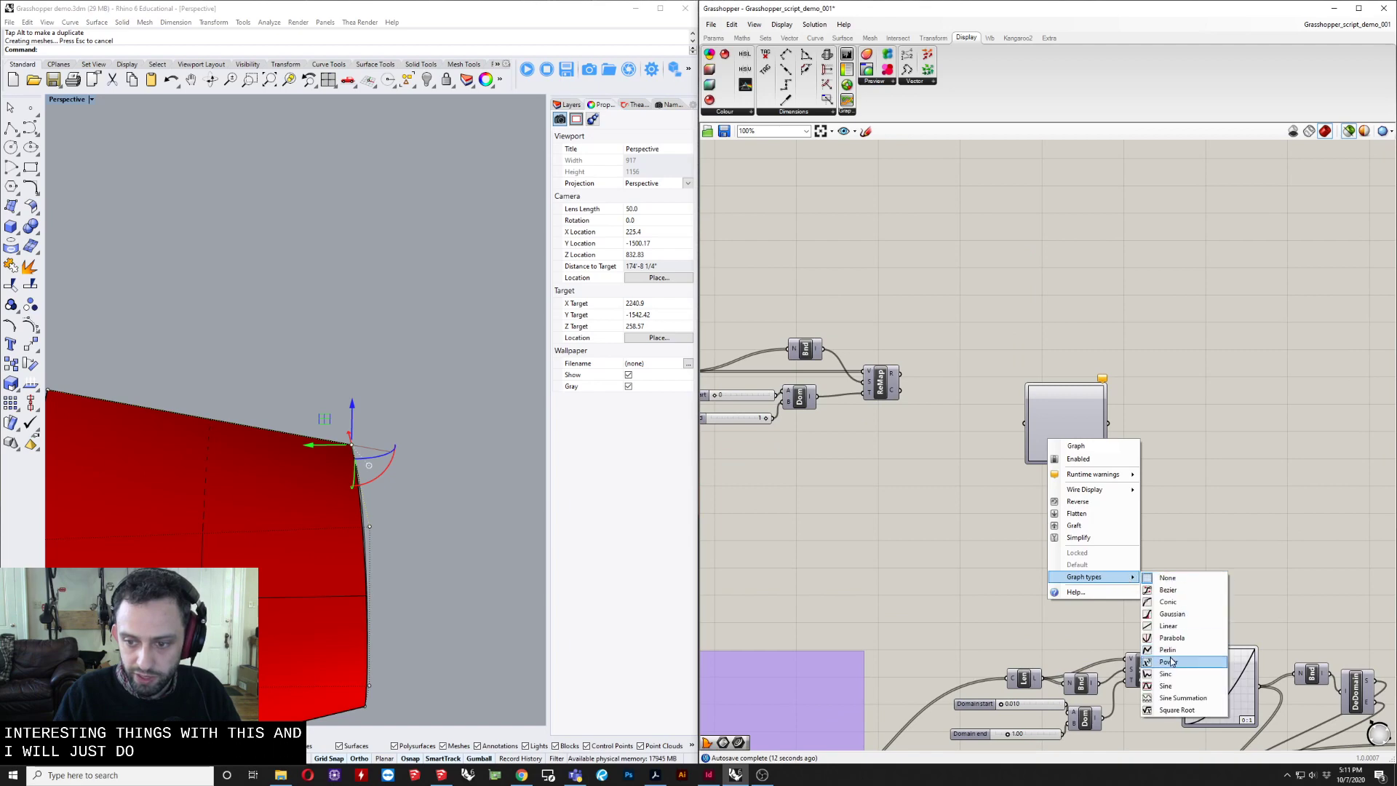
click(1164, 655)
drag(1060, 454, 964, 423)
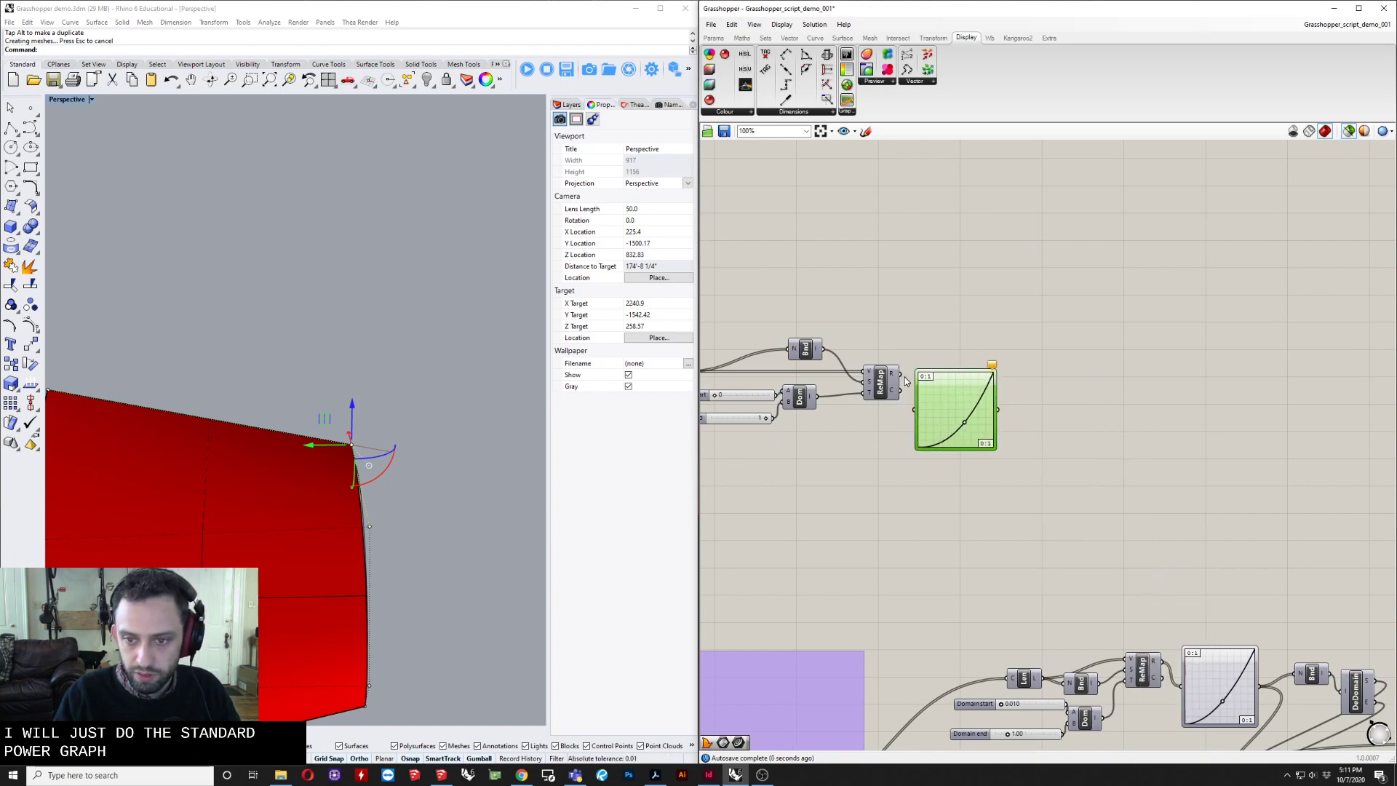
drag(900, 373, 969, 384)
Add a second Bounds component beside the Graph Mapper's output.
right_drag(985, 367, 933, 318)
scroll(783, 276, down, 1)
click(908, 314)
double_click(908, 313)
text(bound)
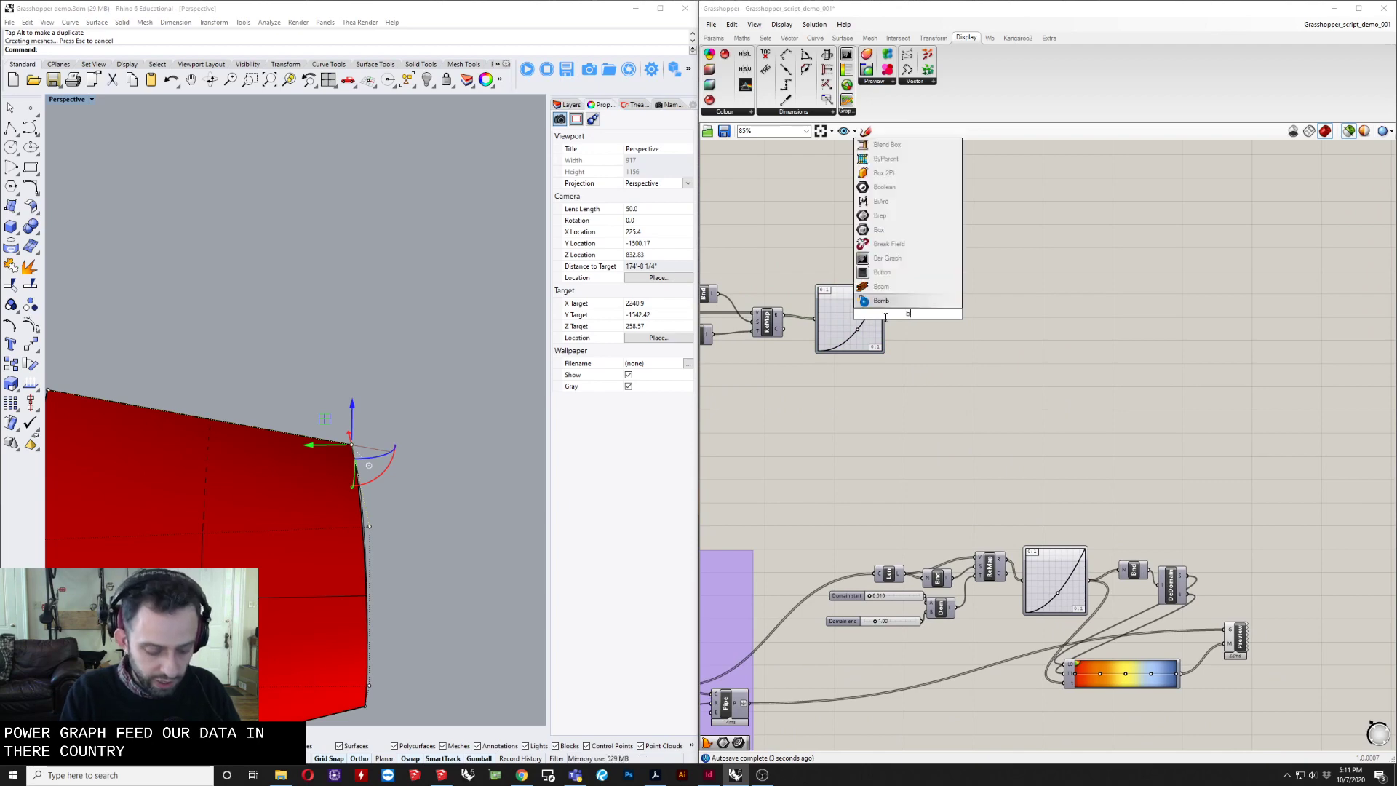
key(Up)
key(Up)
key(Up)
key(Return)
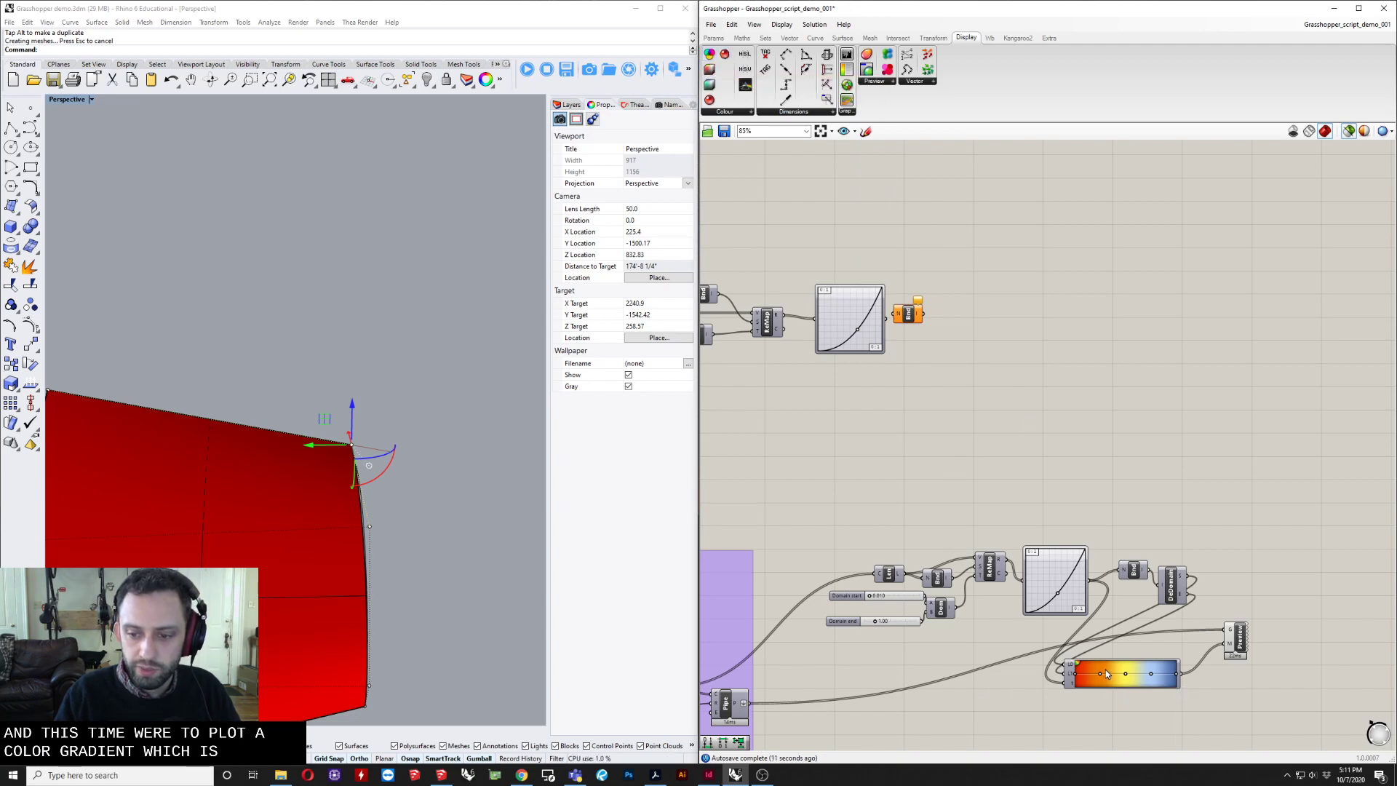
Place a Gradient component on the canvas below the second Bounds component.
click(714, 38)
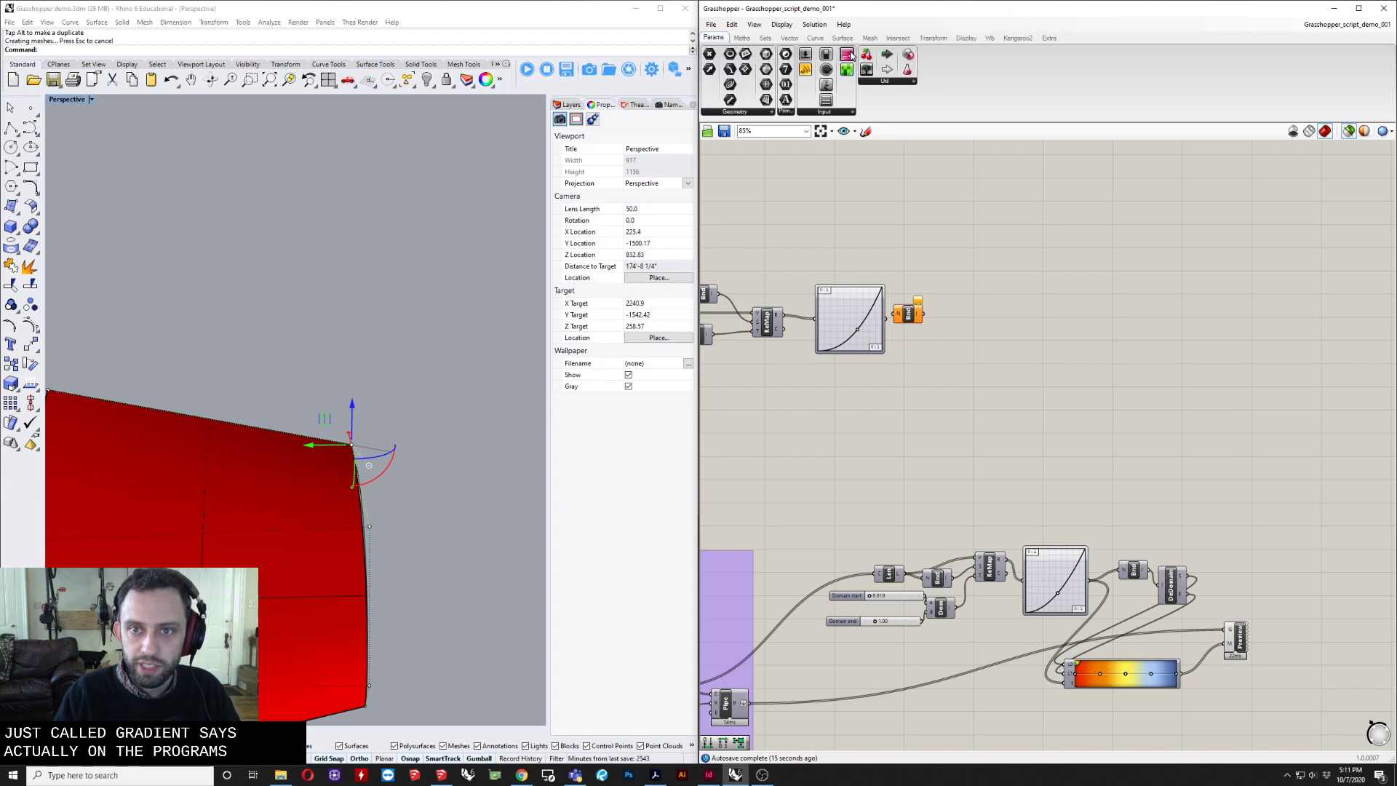
drag(847, 55, 927, 419)
scroll(926, 370, up, 3)
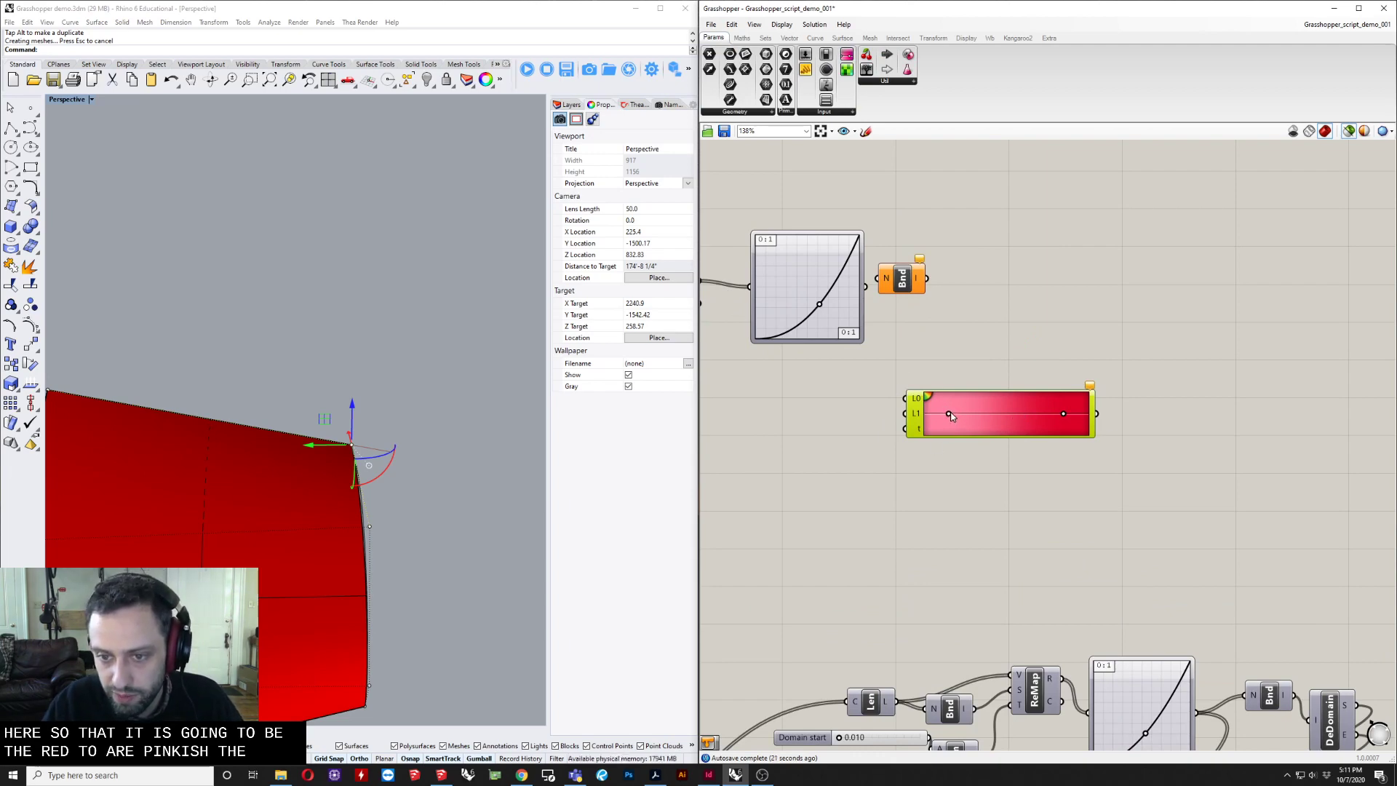
Open the gradient for editing and set the left colour of its pink grip to blue 0, 0, 192.
double_click(939, 405)
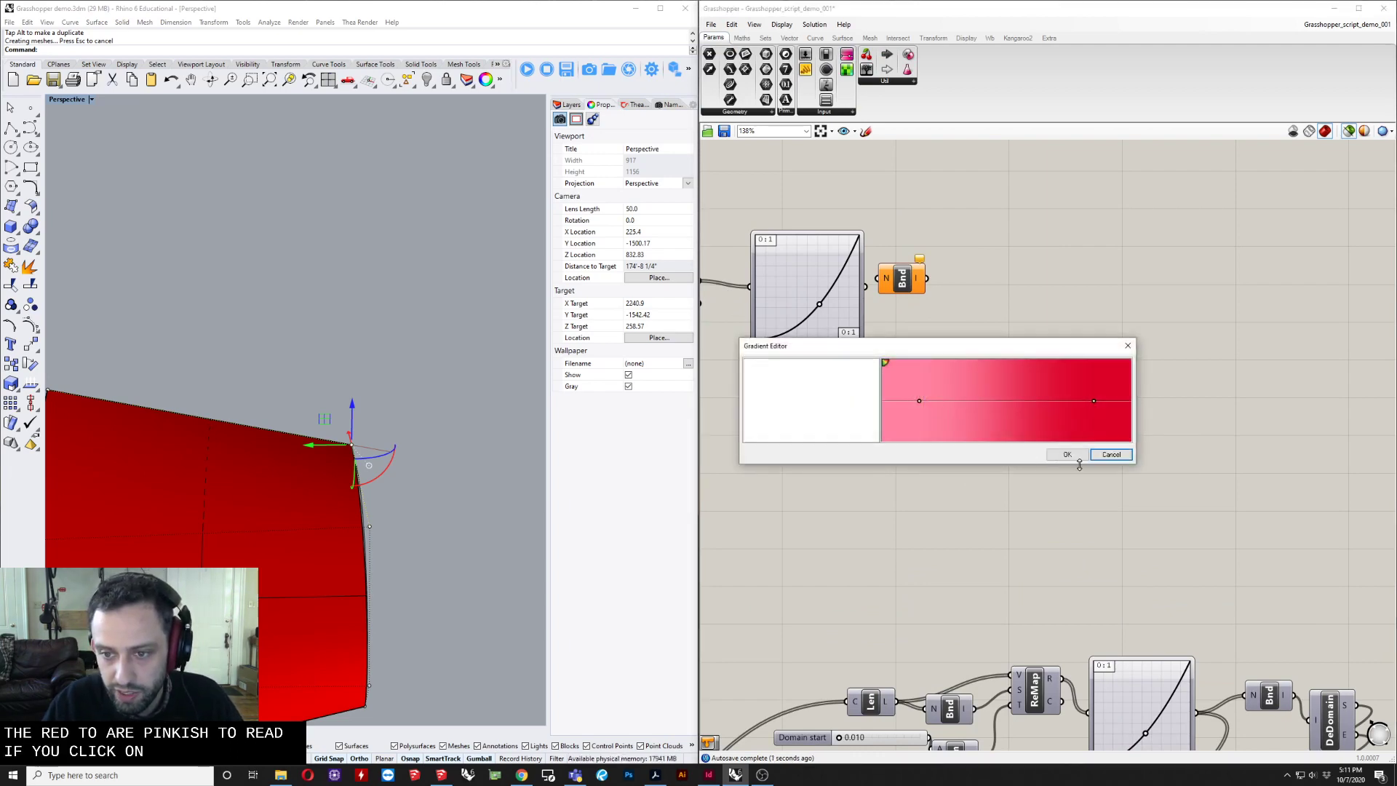
click(920, 404)
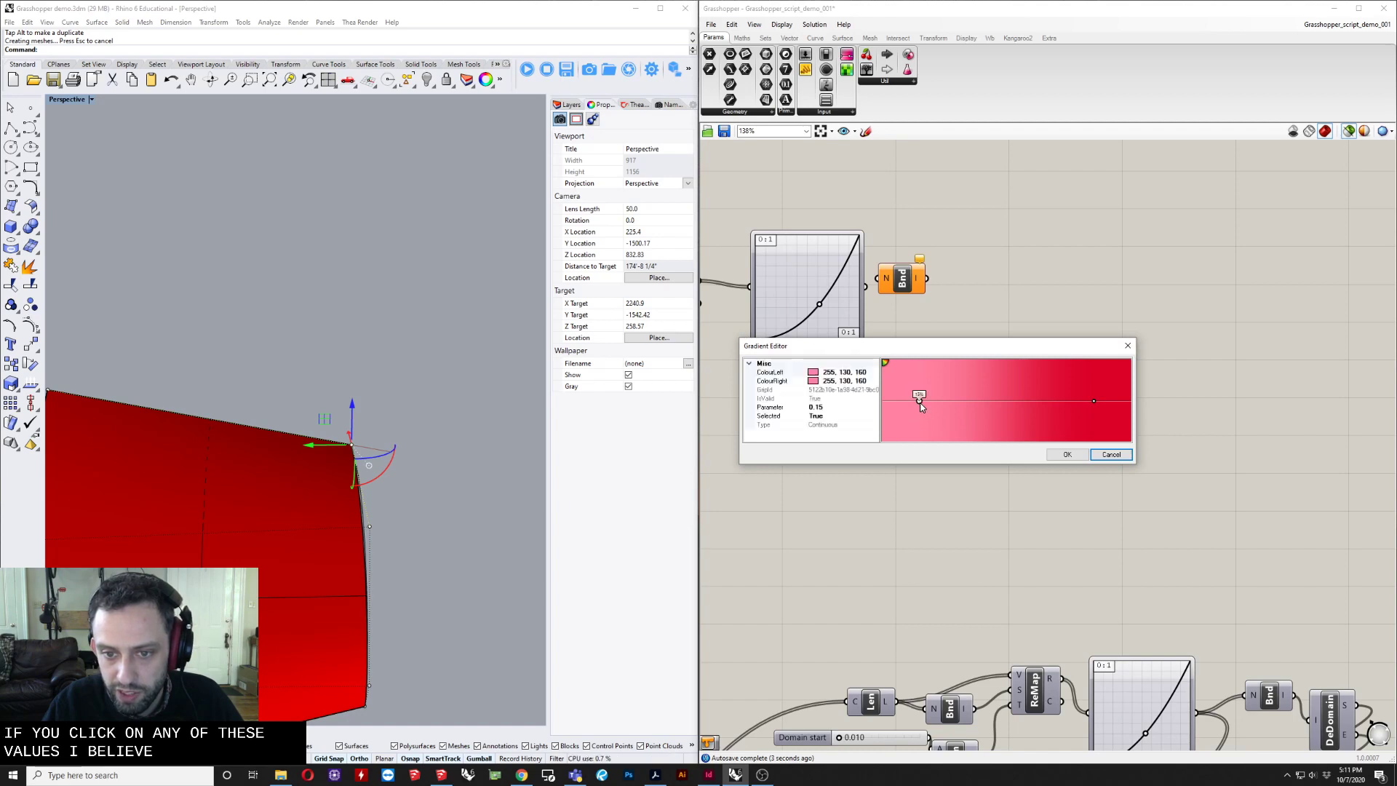
click(813, 373)
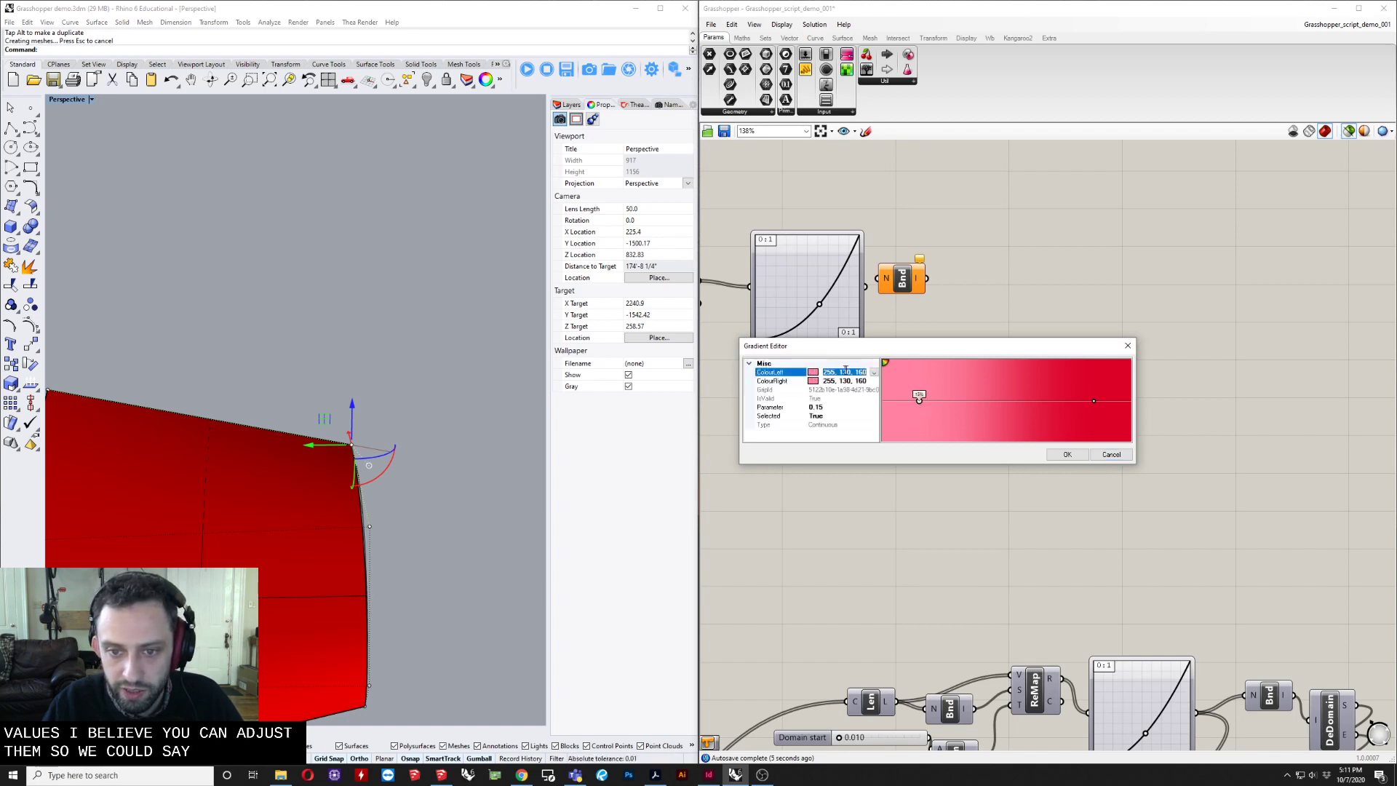
click(874, 374)
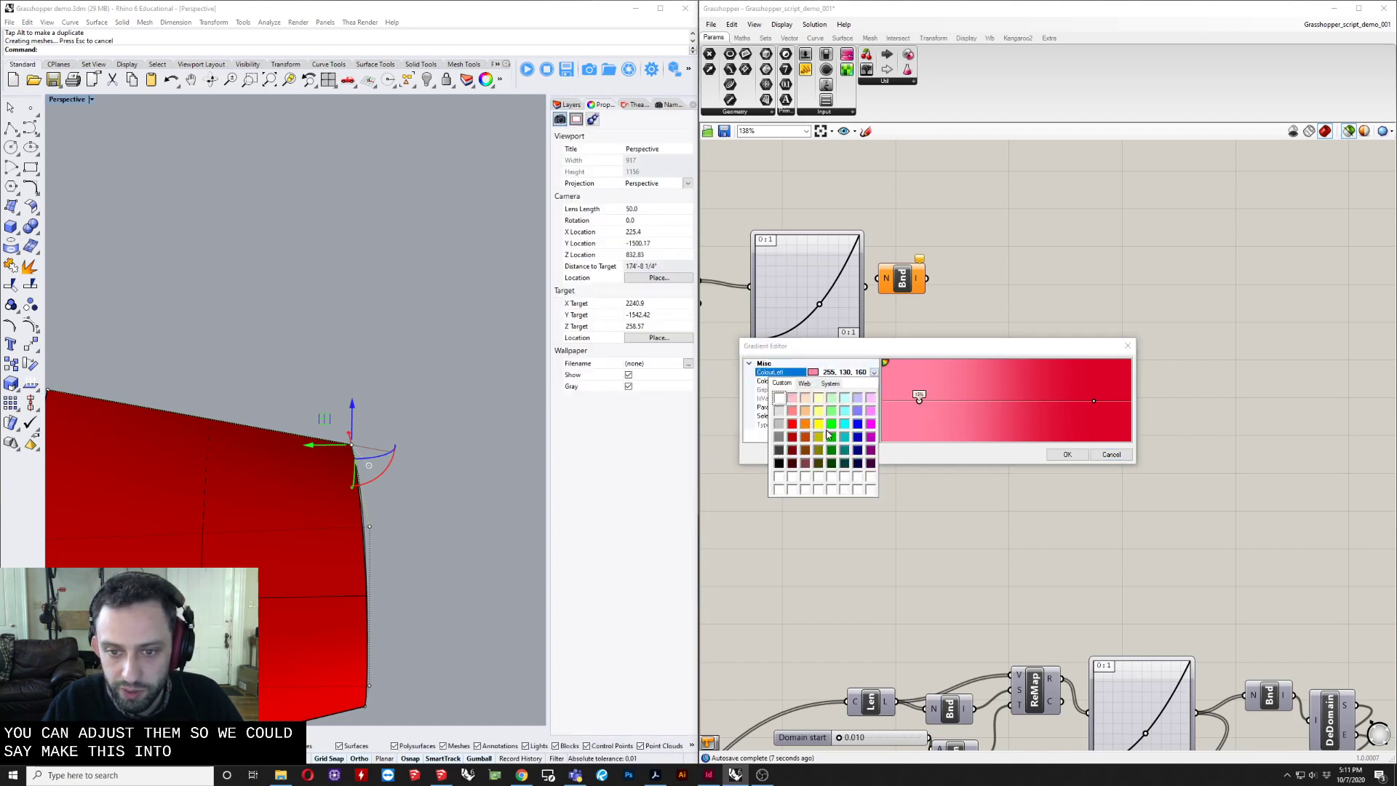
click(857, 436)
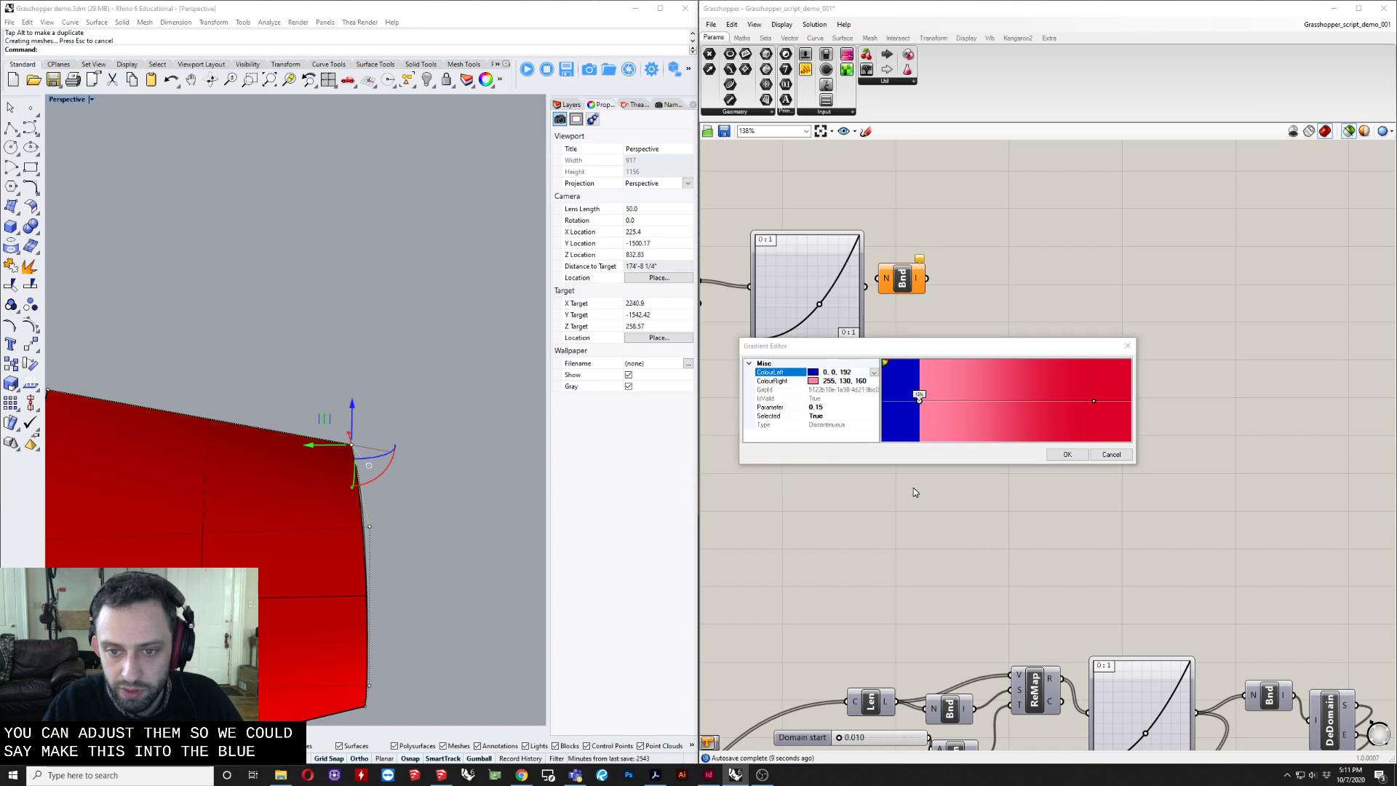
Shift the blue and pink grip along the gradient to a parameter of about 0.24.
click(910, 411)
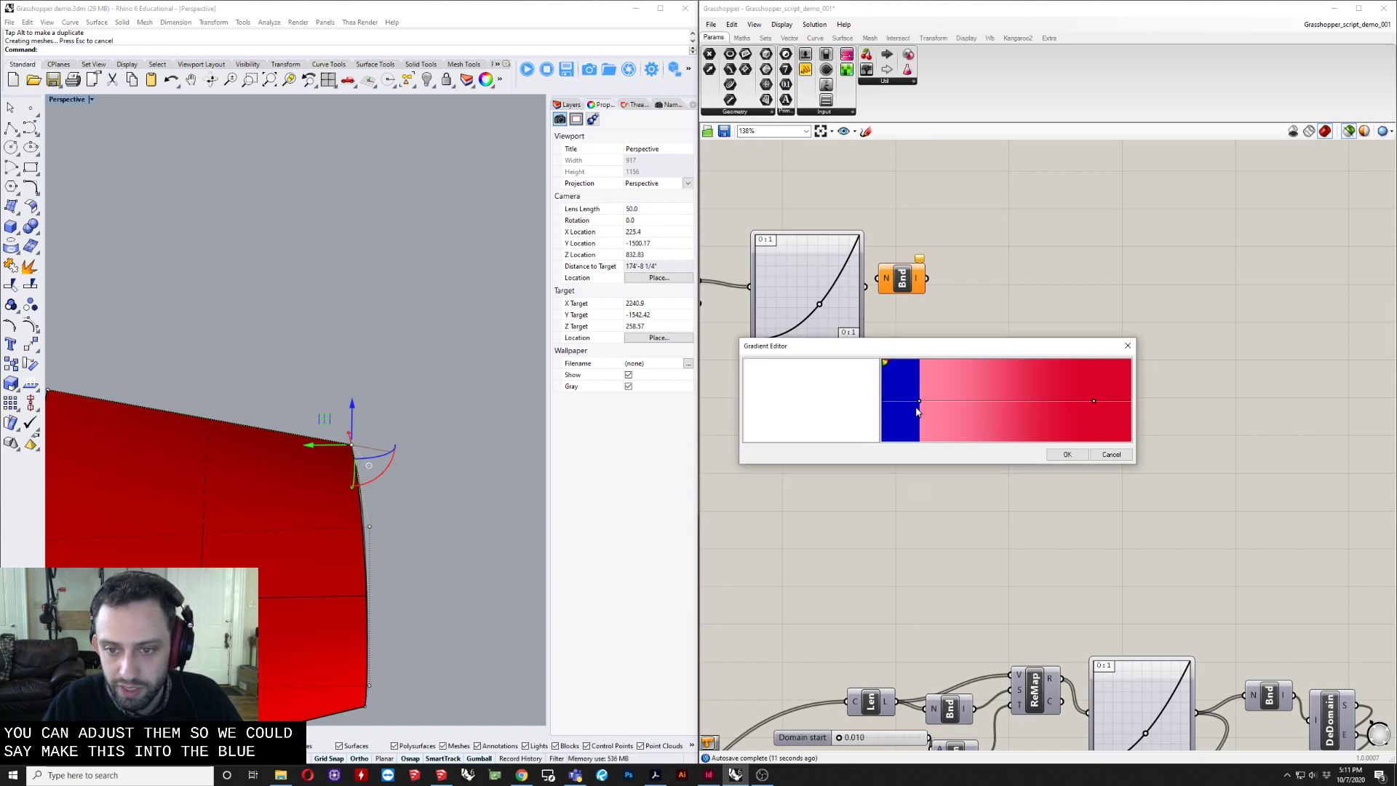
click(916, 403)
drag(914, 403, 941, 396)
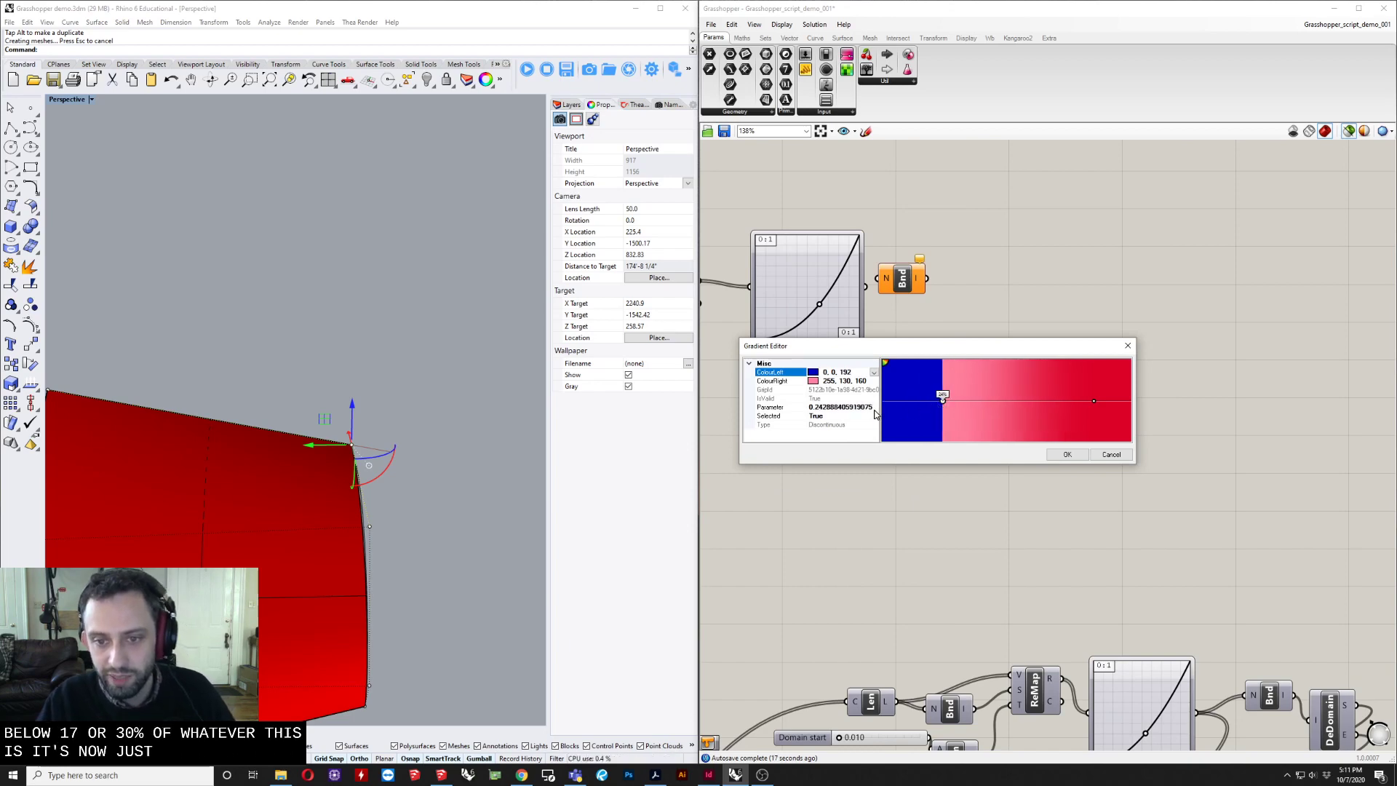
Add two new colour grips at parameter 0 of the gradient and accept the gradient edits.
click(885, 365)
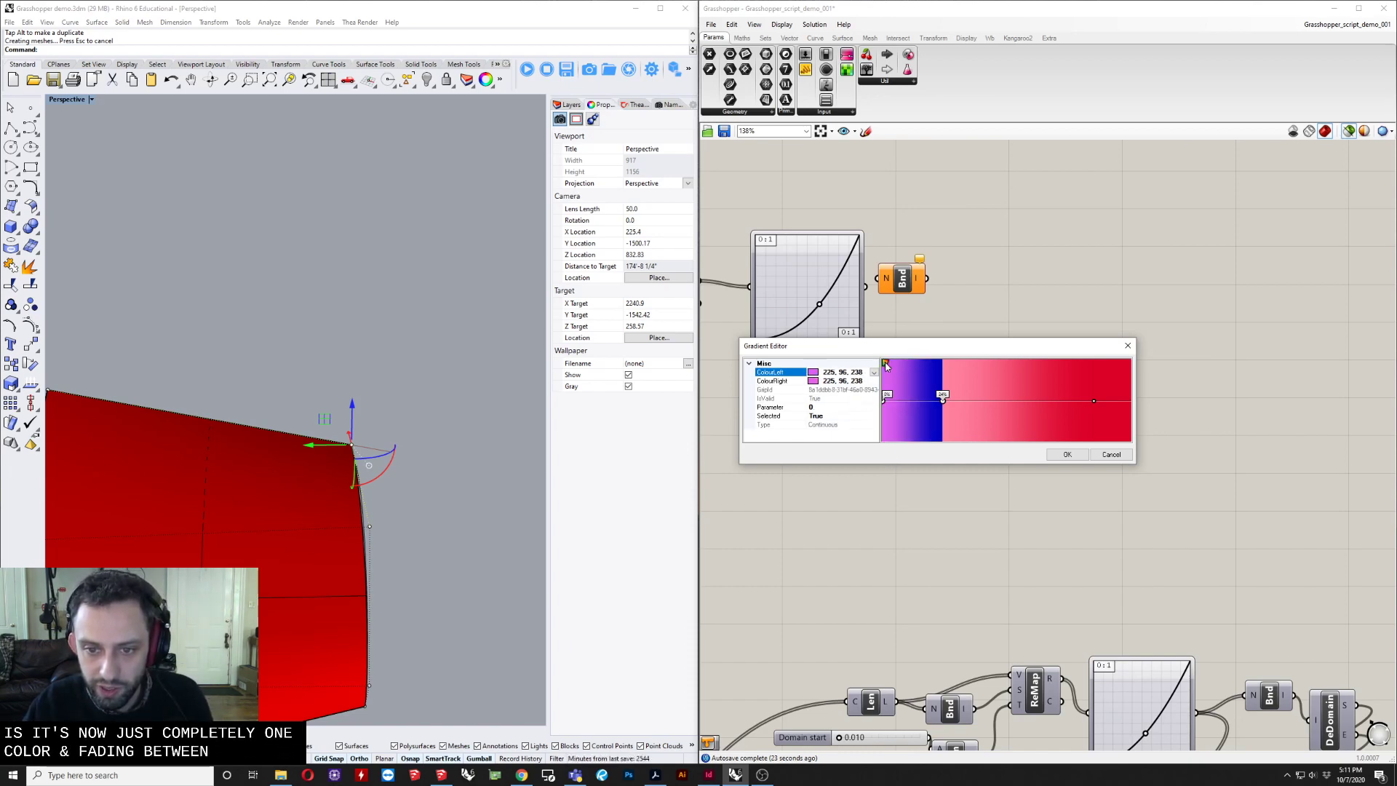
click(949, 390)
click(887, 364)
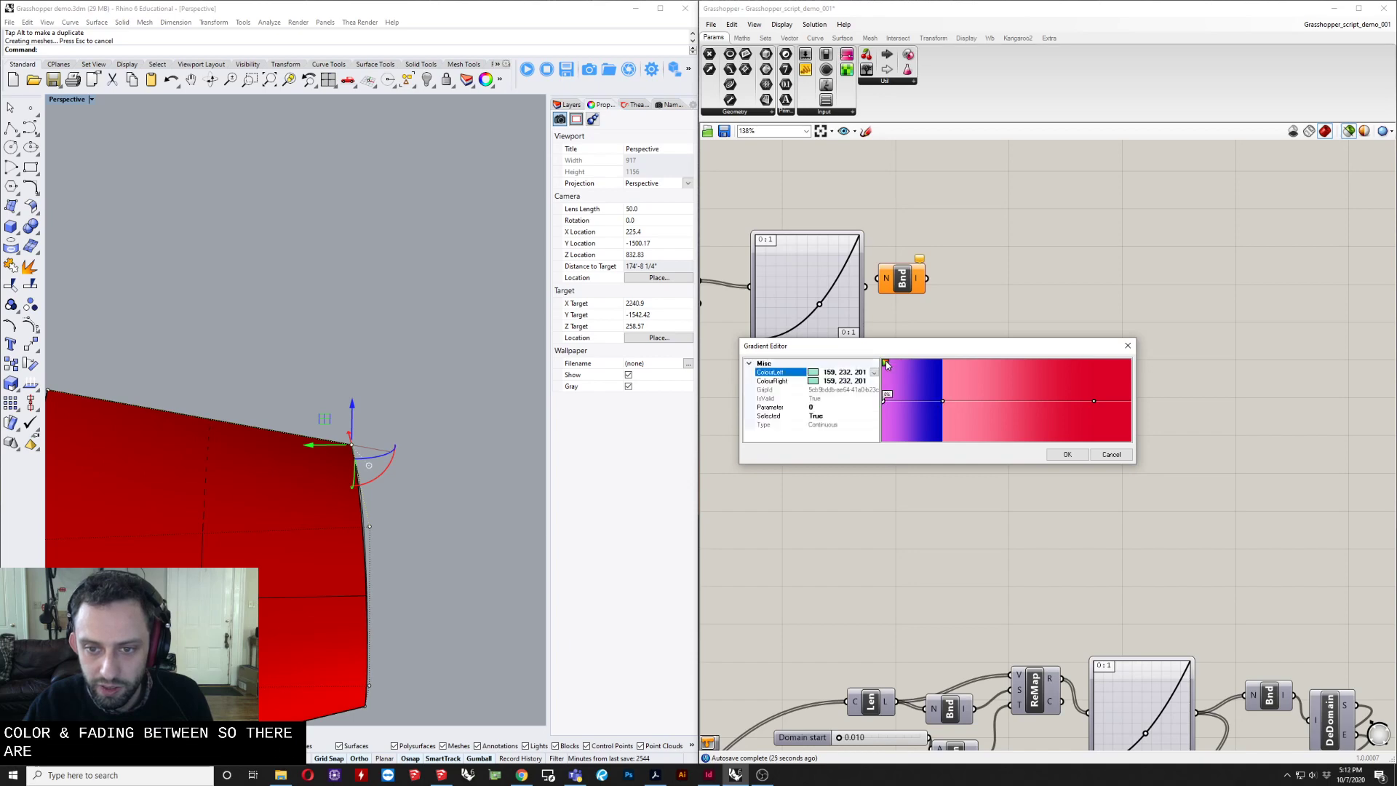
click(1068, 454)
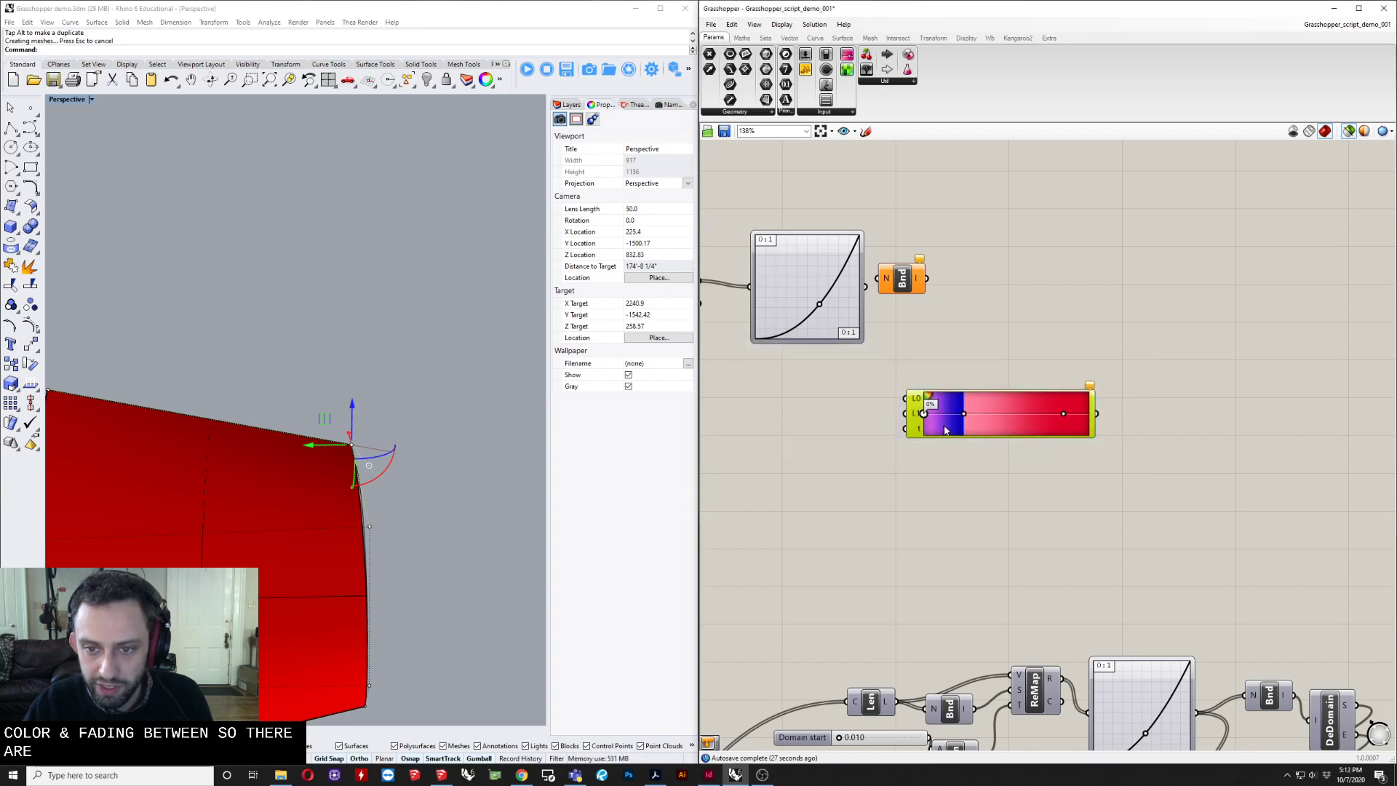
Apply the green-yellow-red preset to the new Gradient component and select the older gradient of the lower script.
right_click(977, 432)
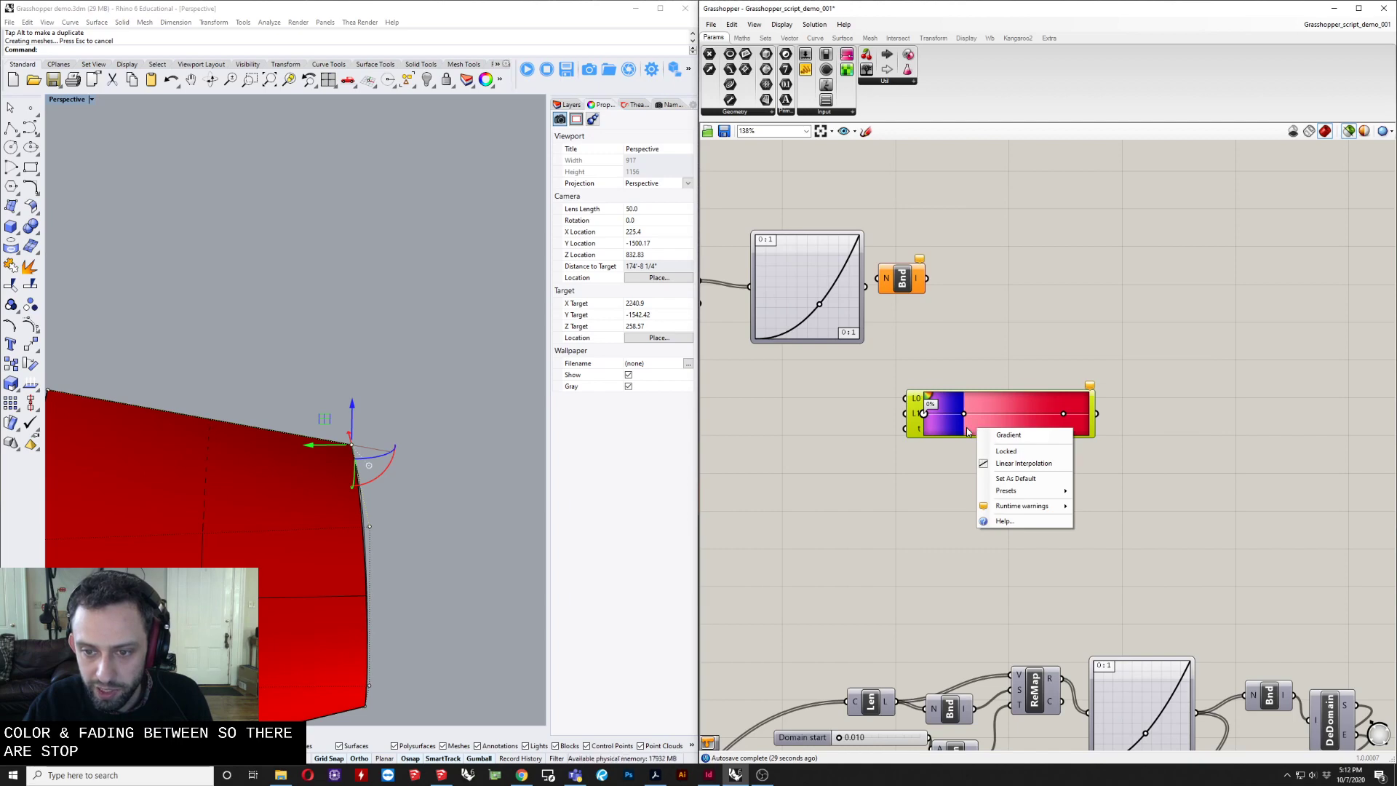
mouse_move(1030, 493)
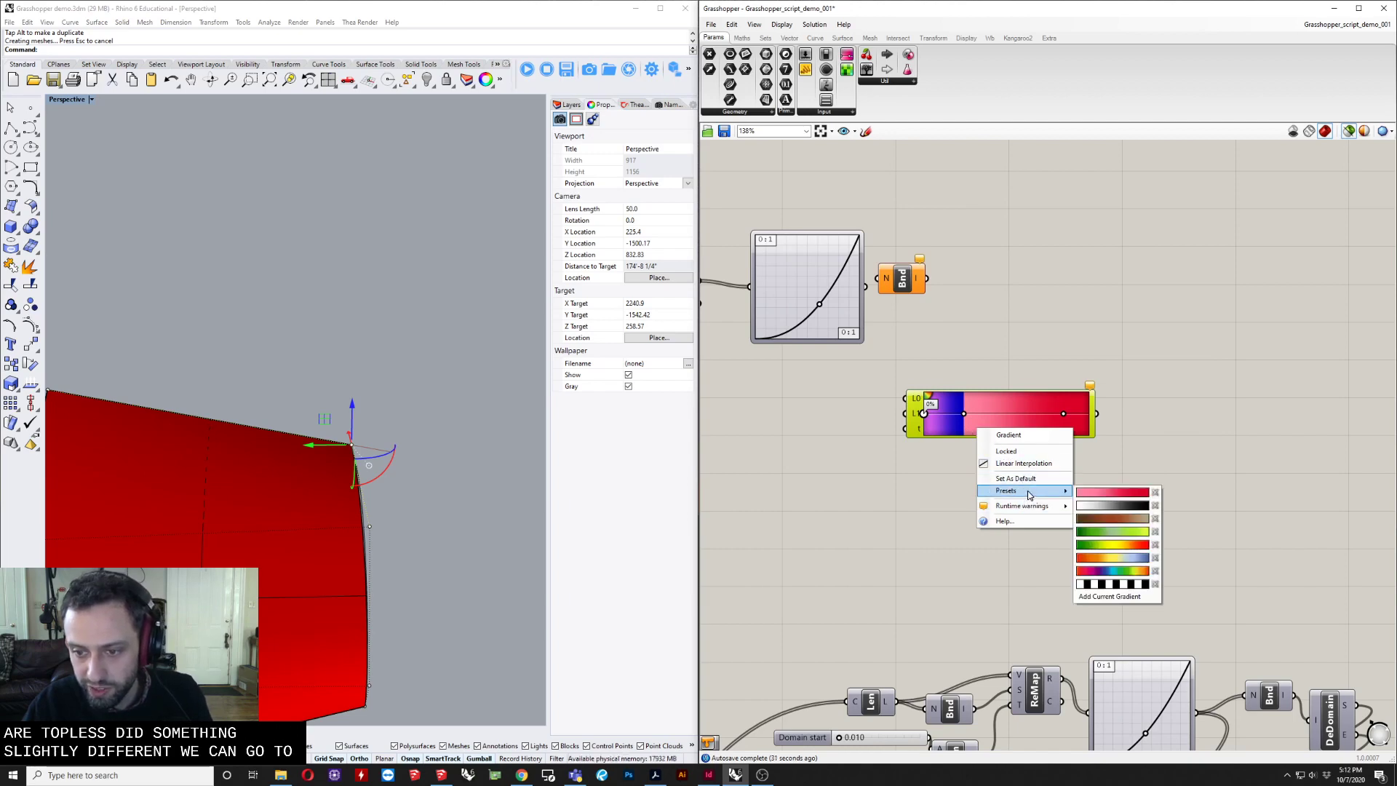
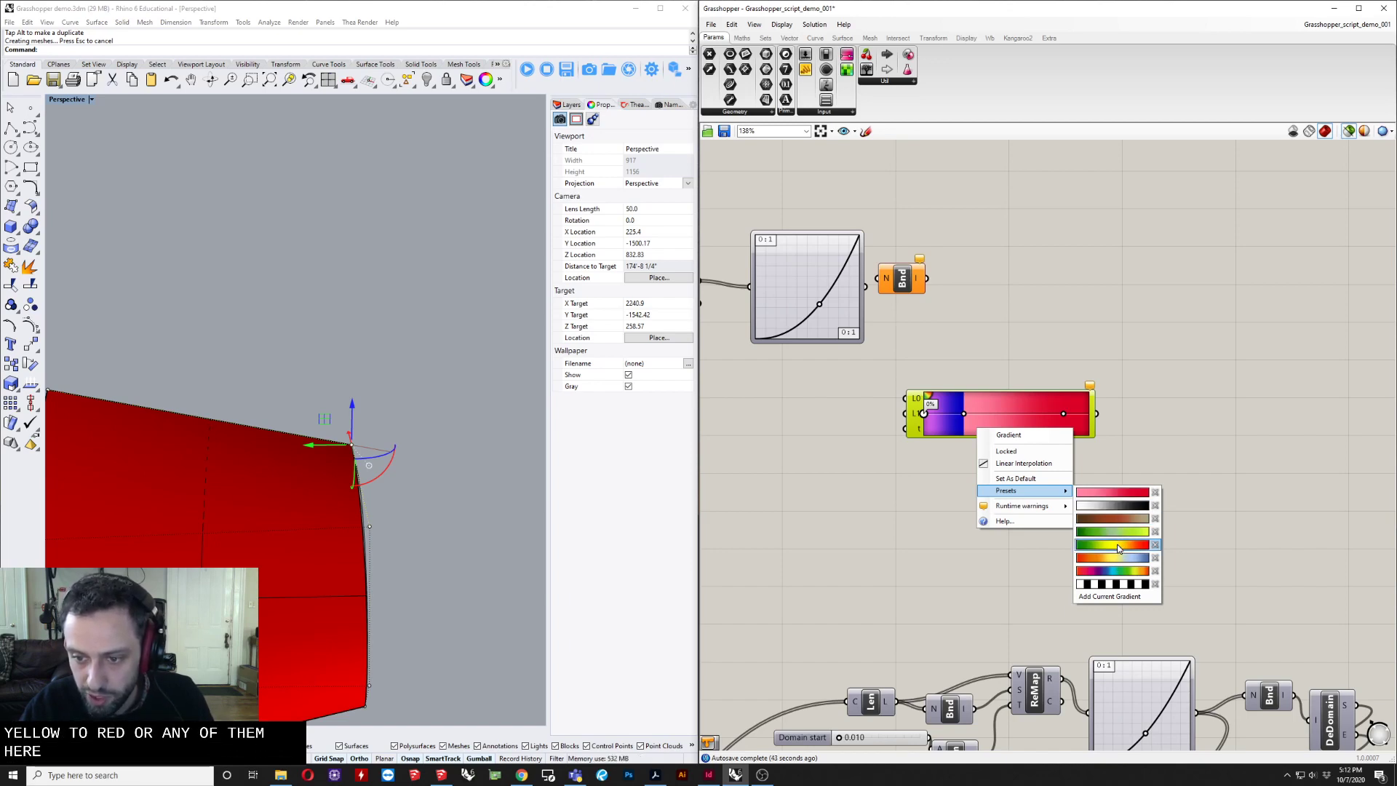
click(1116, 544)
scroll(892, 492, down, 4)
right_drag(892, 492, 953, 299)
scroll(945, 397, up, 3)
click(1227, 727)
drag(1227, 726, 1219, 727)
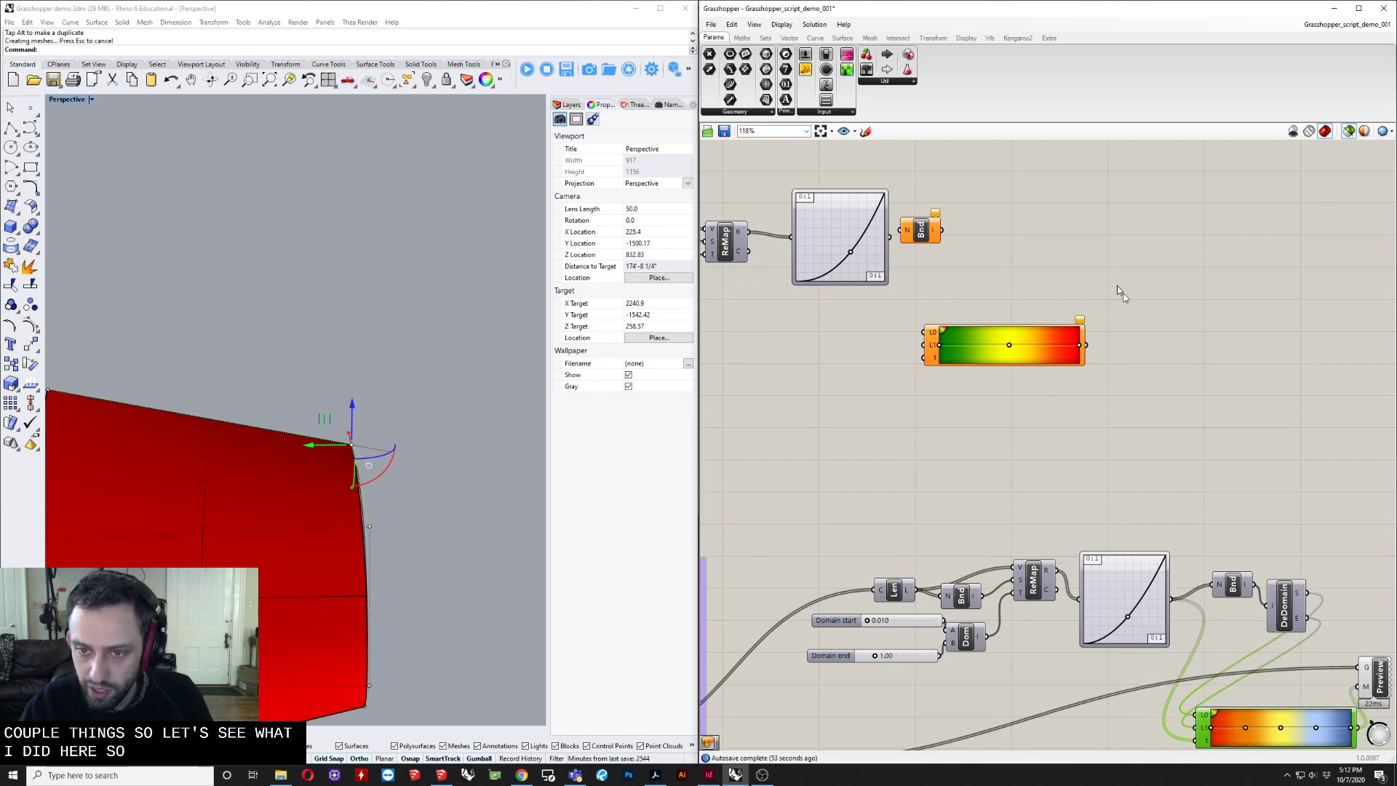
Add a Deconstruct Domain component beside the Bounds component that follows the upper graph mapper.
right_drag(1029, 193, 1069, 291)
double_click(1043, 329)
text(decon)
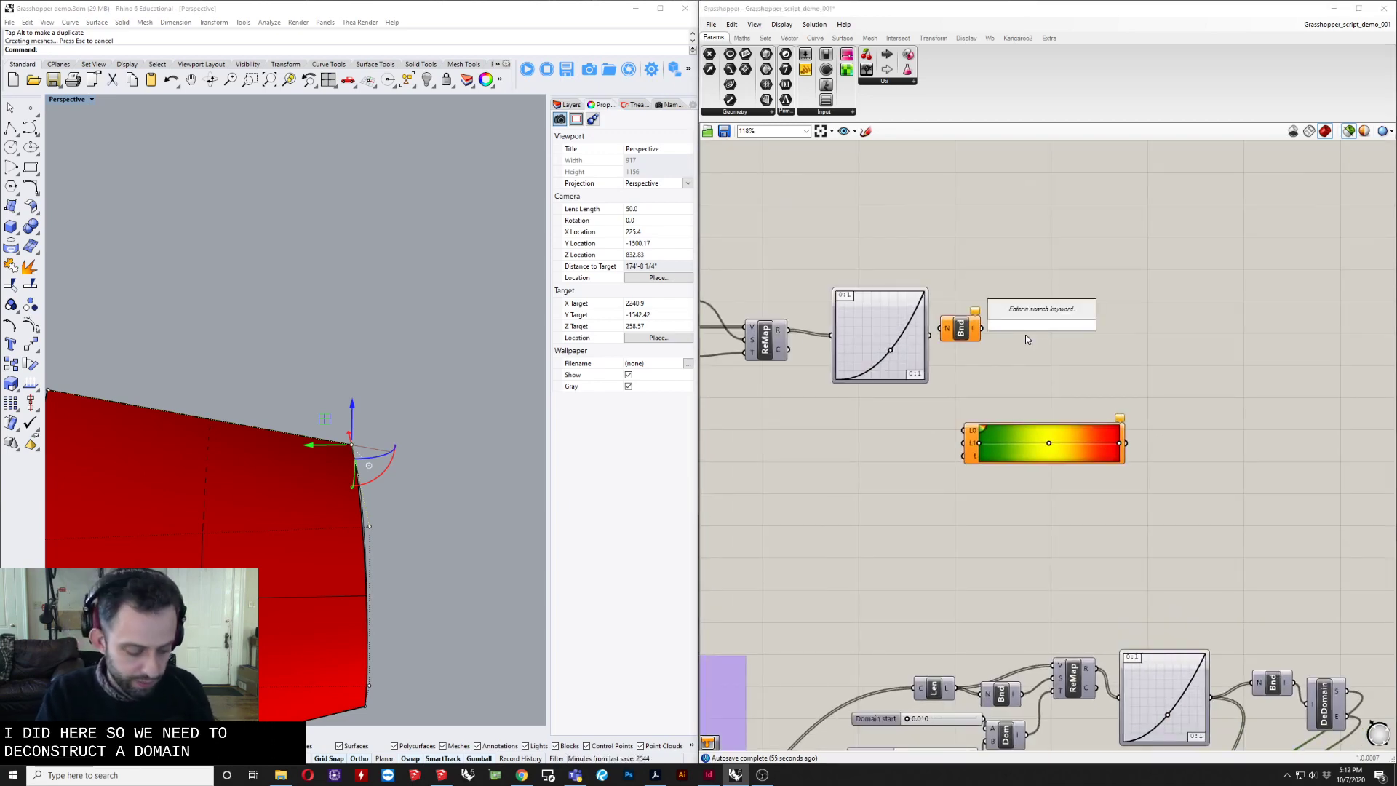
key(Up)
key(Up)
key(Up)
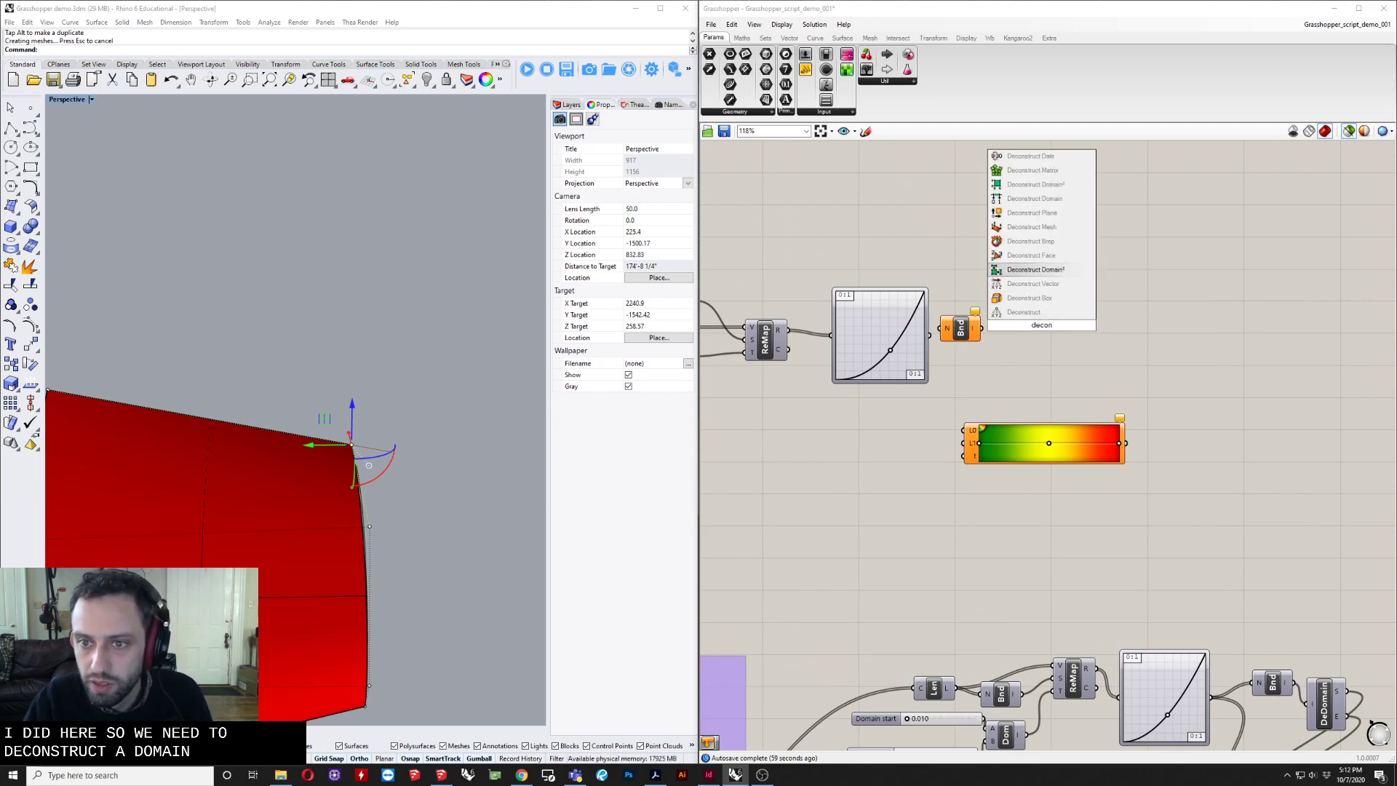
click(1033, 199)
scroll(1032, 298, up, 3)
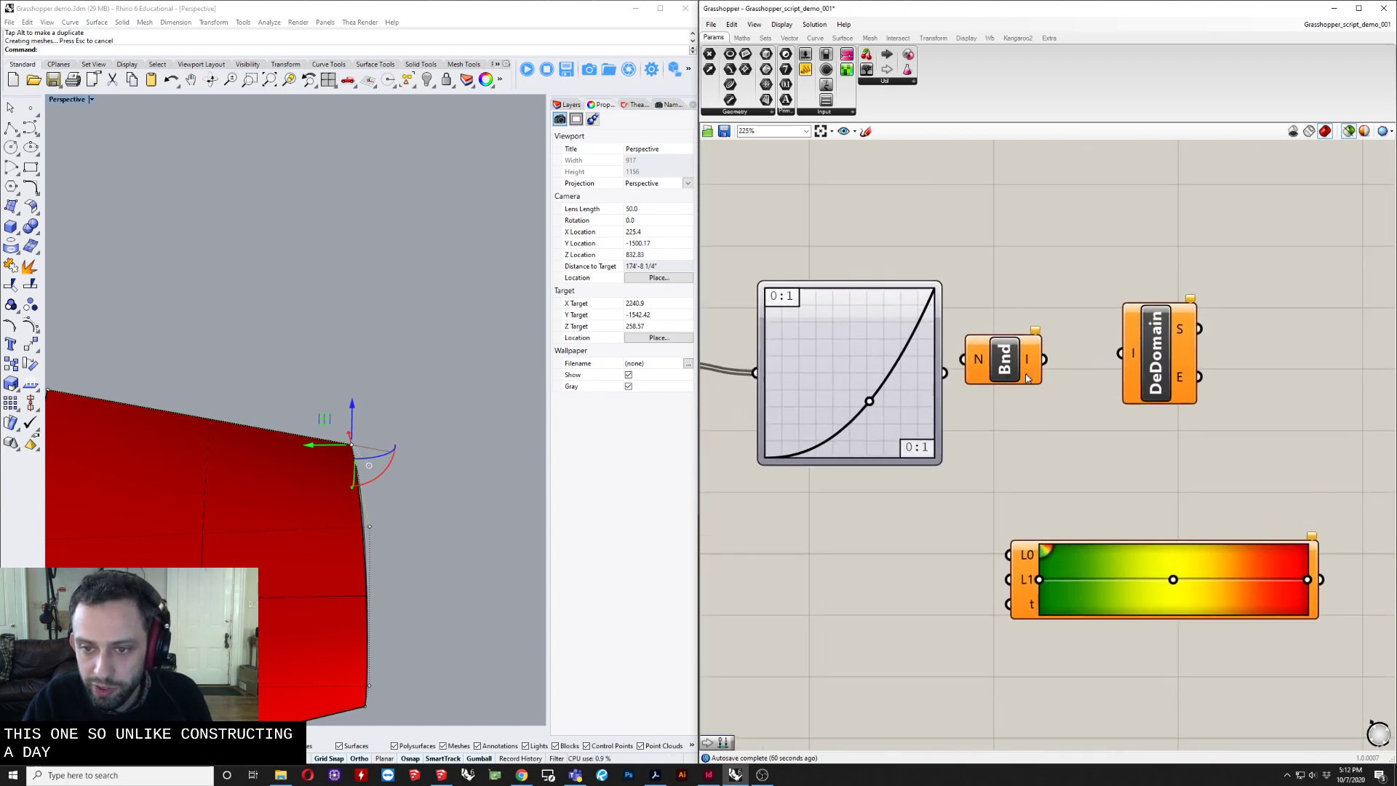
right_drag(1086, 359, 947, 354)
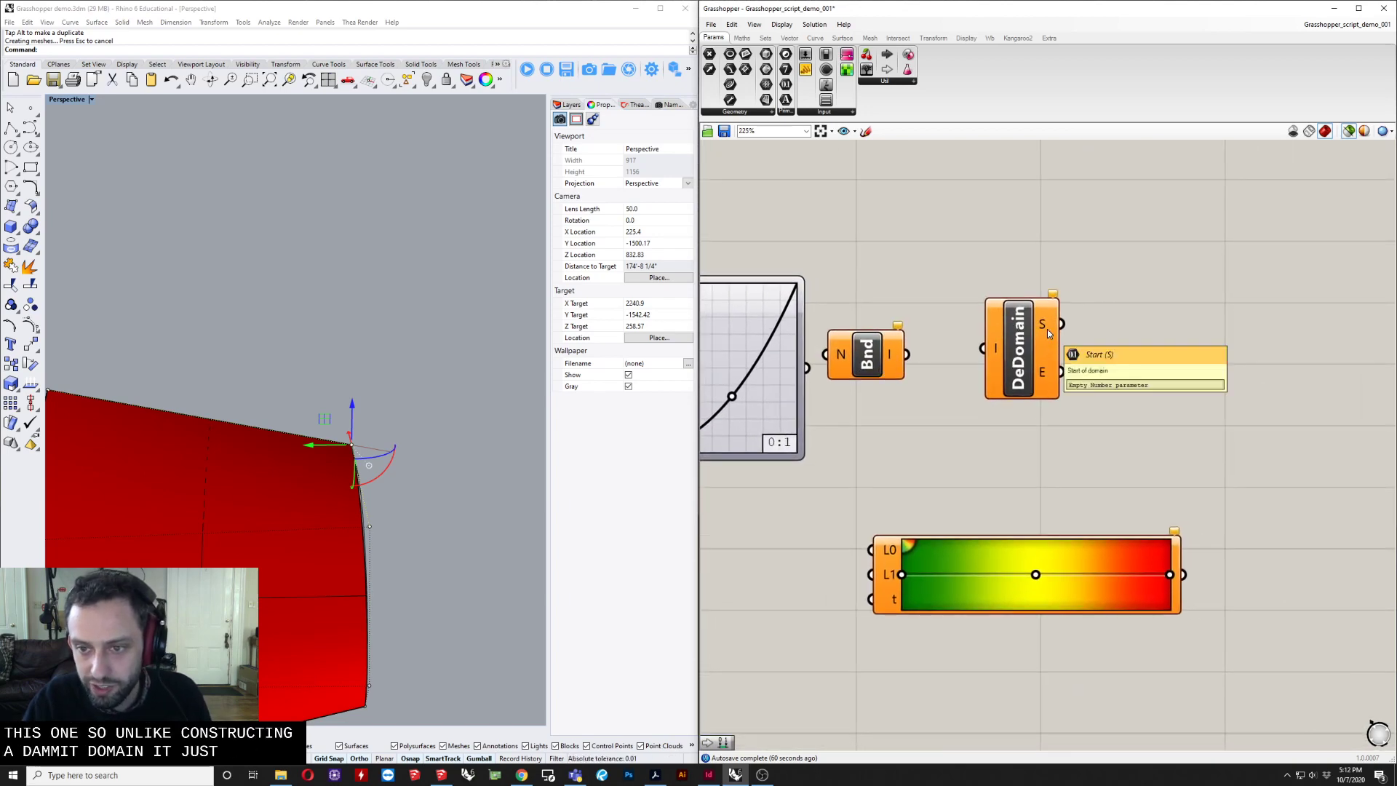
scroll(1046, 372, down, 3)
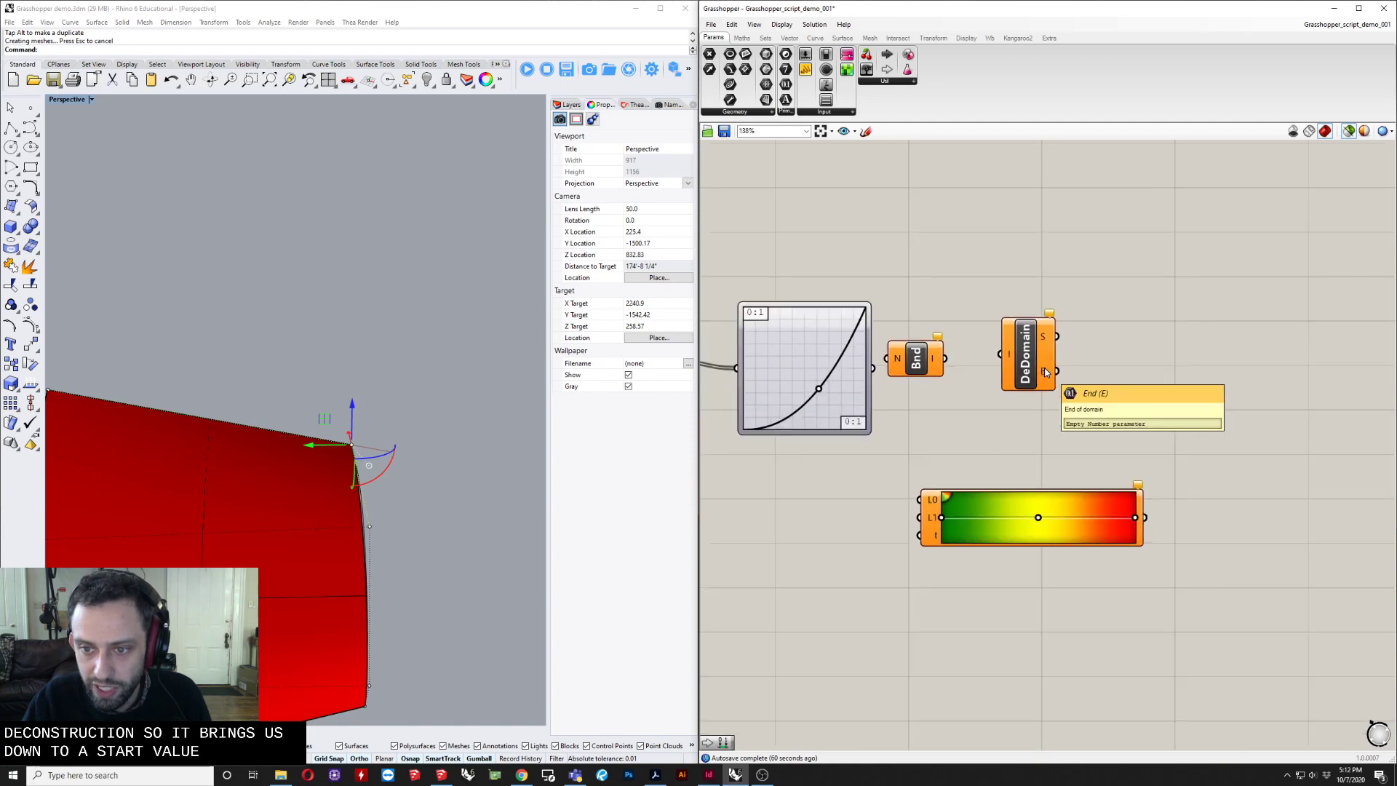
Wire the upper graph mapper's output into the second Bounds component and its interval into Deconstruct Domain.
click(1017, 355)
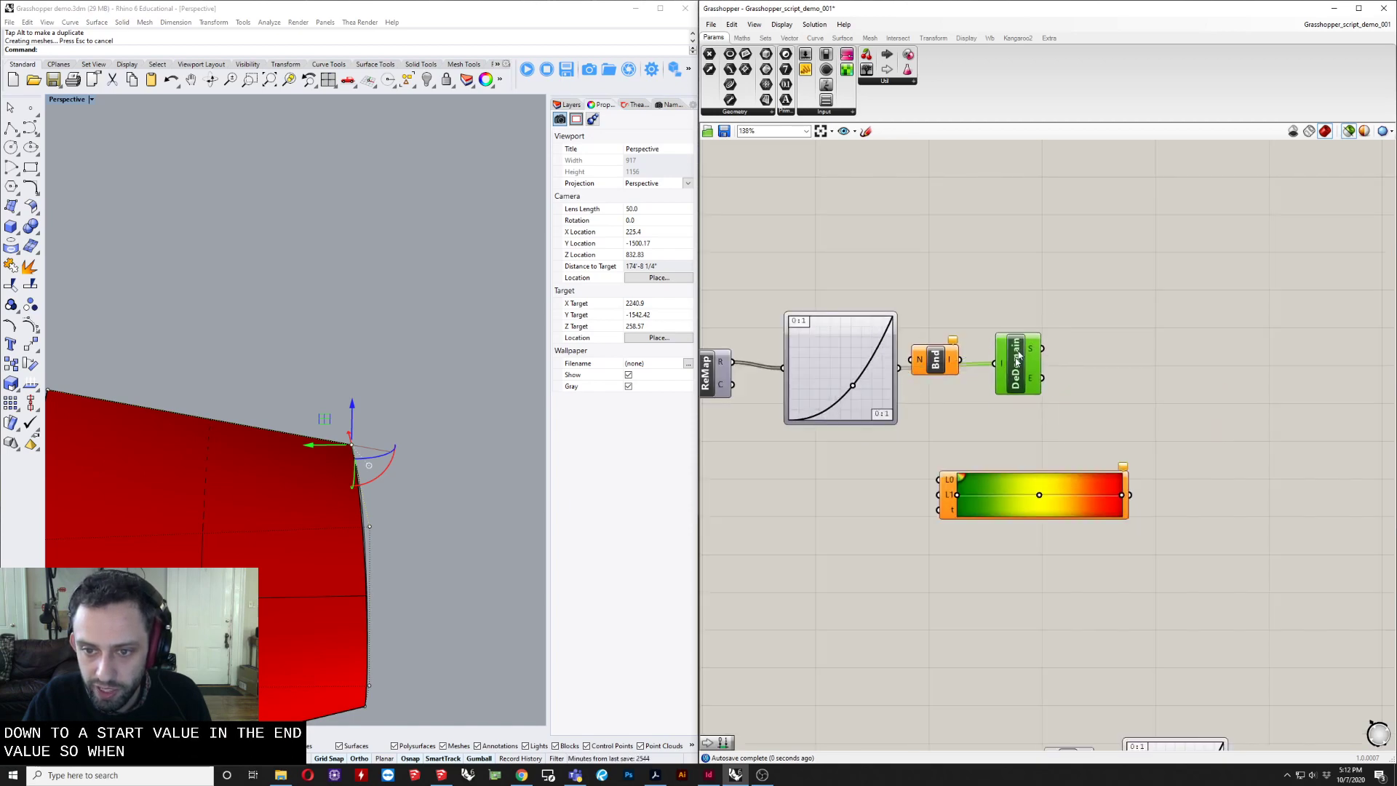
right_drag(1017, 354, 950, 306)
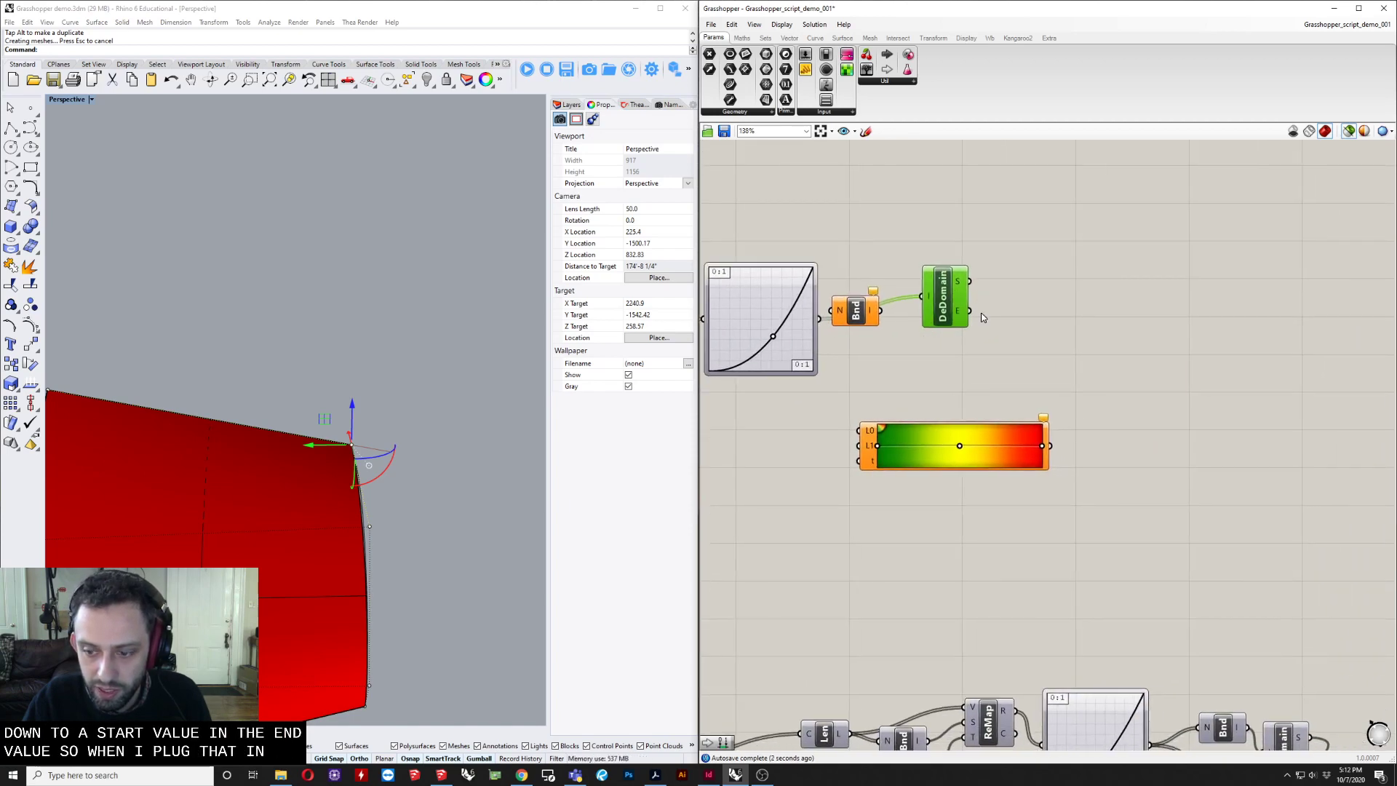
scroll(946, 293, down, 1)
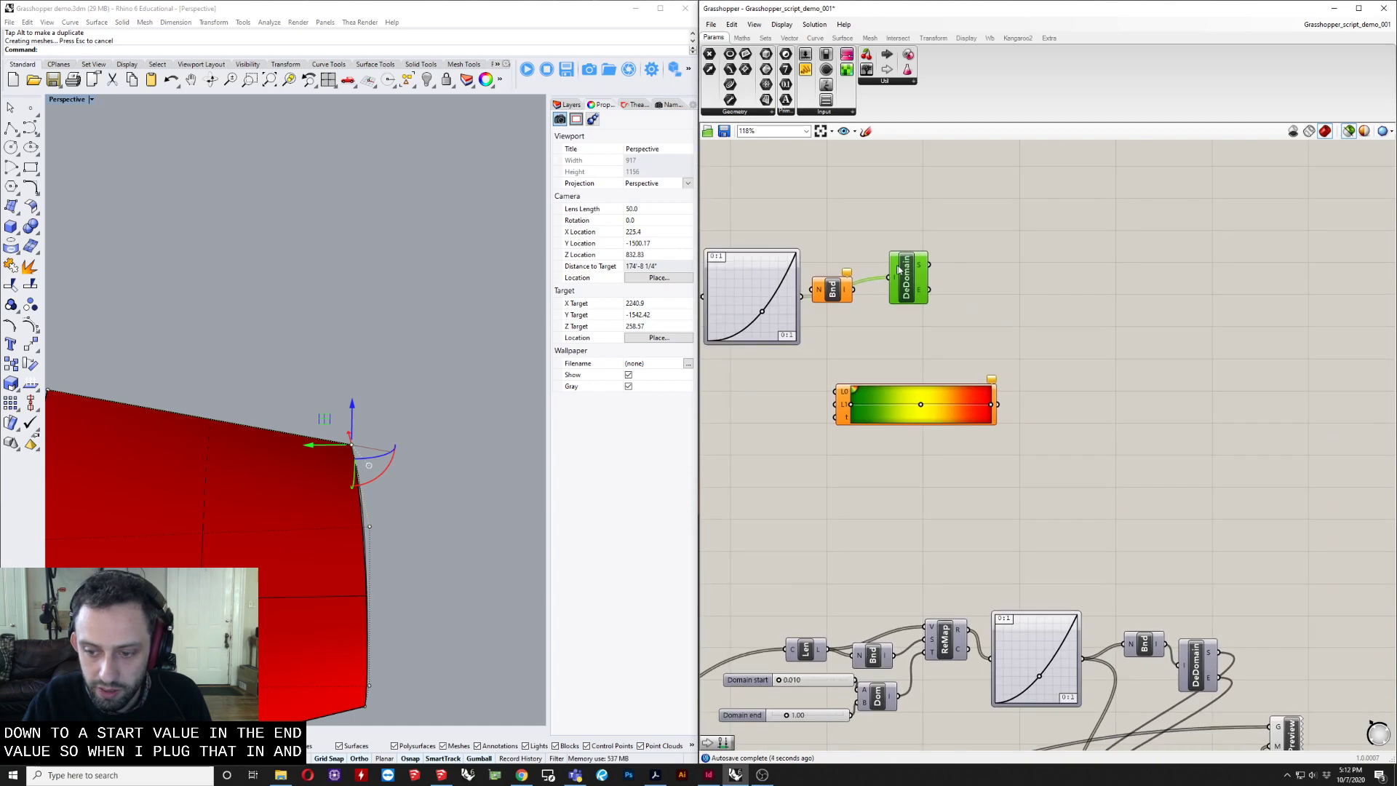
right_drag(900, 270, 938, 328)
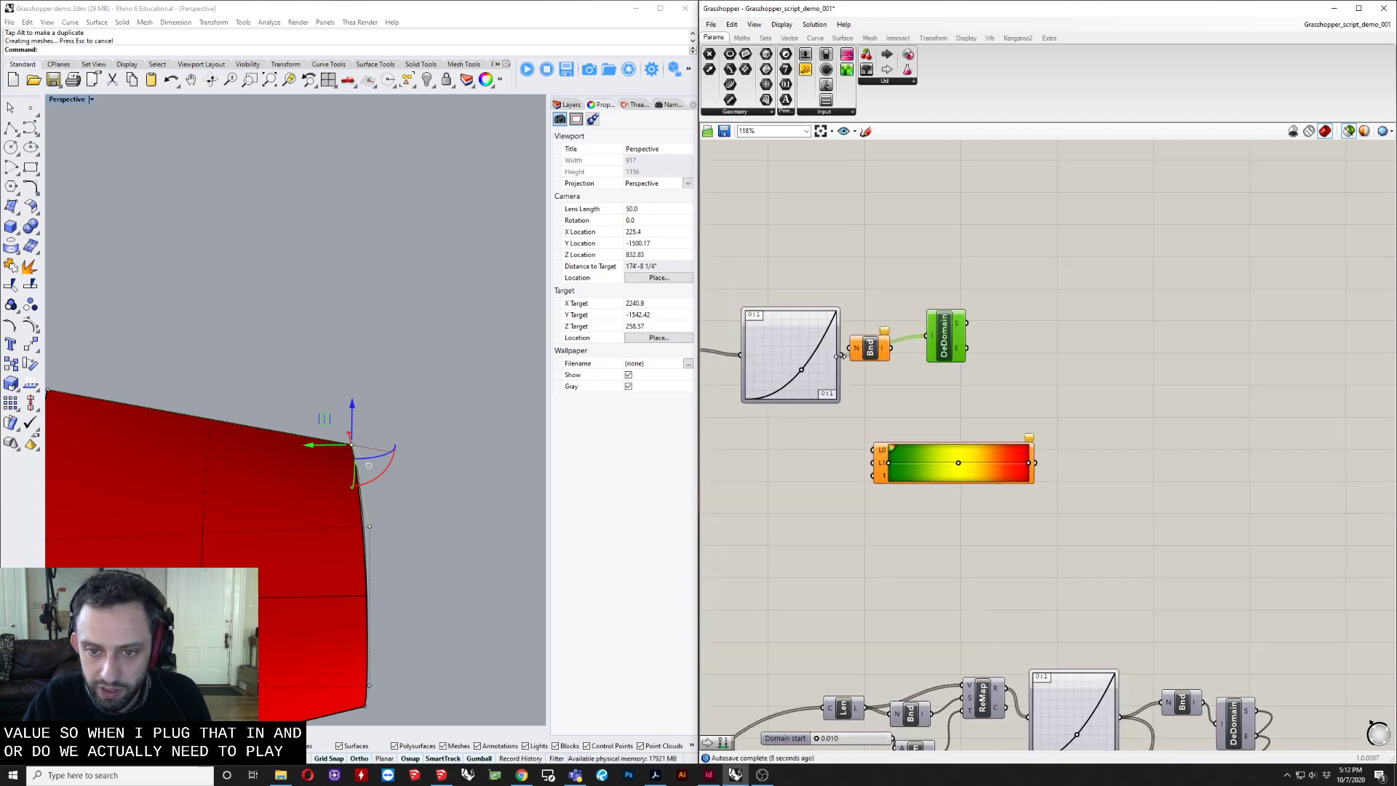
drag(840, 356, 933, 339)
right_drag(954, 347, 908, 266)
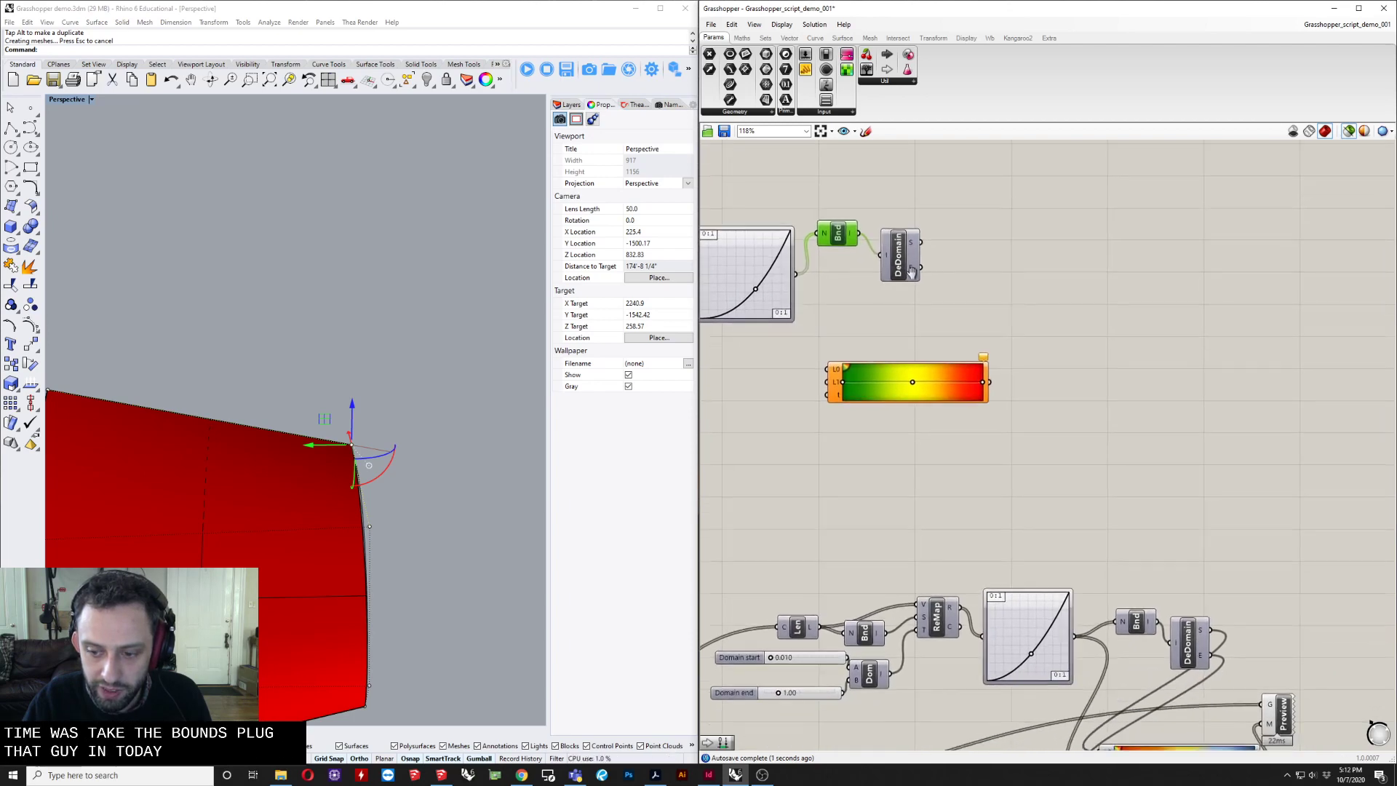
Reposition the new gradient beside Deconstruct Domain, and spread the lower script's Deconstruct Domain and gradient apart to expose their wiring.
drag(922, 242, 963, 298)
scroll(963, 299, down, 2)
scroll(913, 328, up, 3)
right_drag(927, 316, 925, 203)
drag(862, 237, 959, 159)
right_drag(934, 199, 929, 357)
drag(952, 318, 1027, 317)
right_drag(1045, 388, 1005, 261)
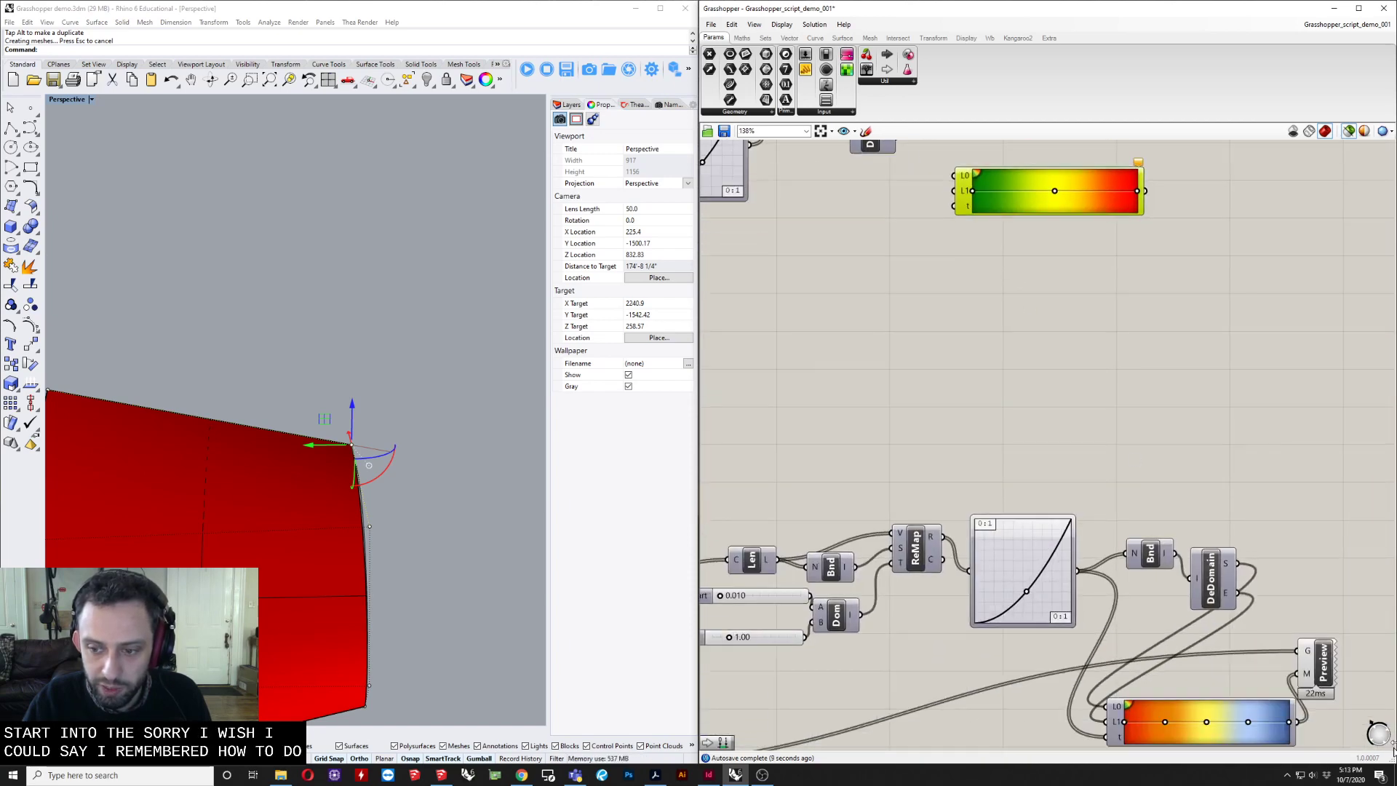
drag(1222, 591, 1191, 606)
drag(1200, 731, 1286, 726)
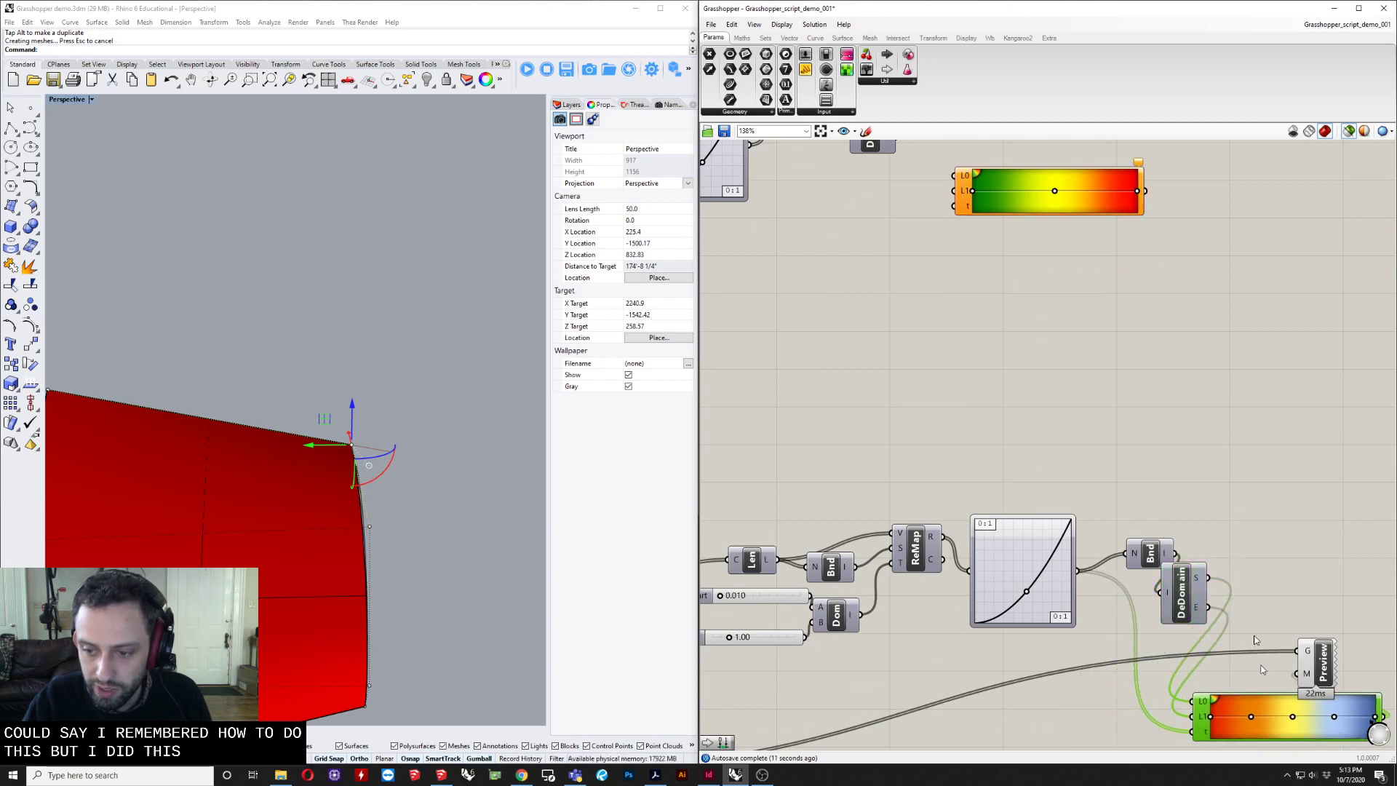
Connect Deconstruct Domain's start to the new gradient's L0, its end to L1, and the graph mapper output to t.
right_drag(1195, 416, 1232, 574)
right_drag(1047, 426, 1012, 508)
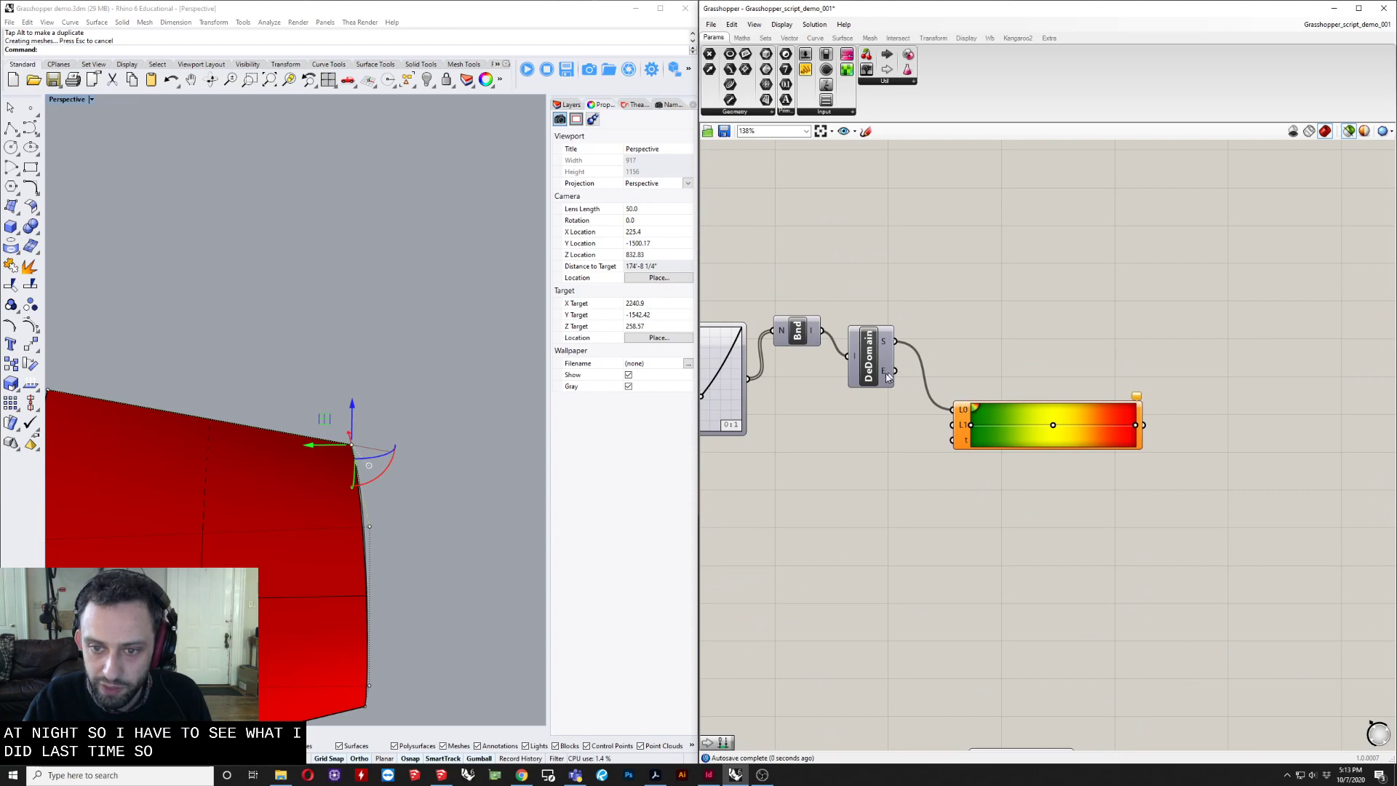
drag(936, 404, 952, 425)
scroll(784, 412, down, 2)
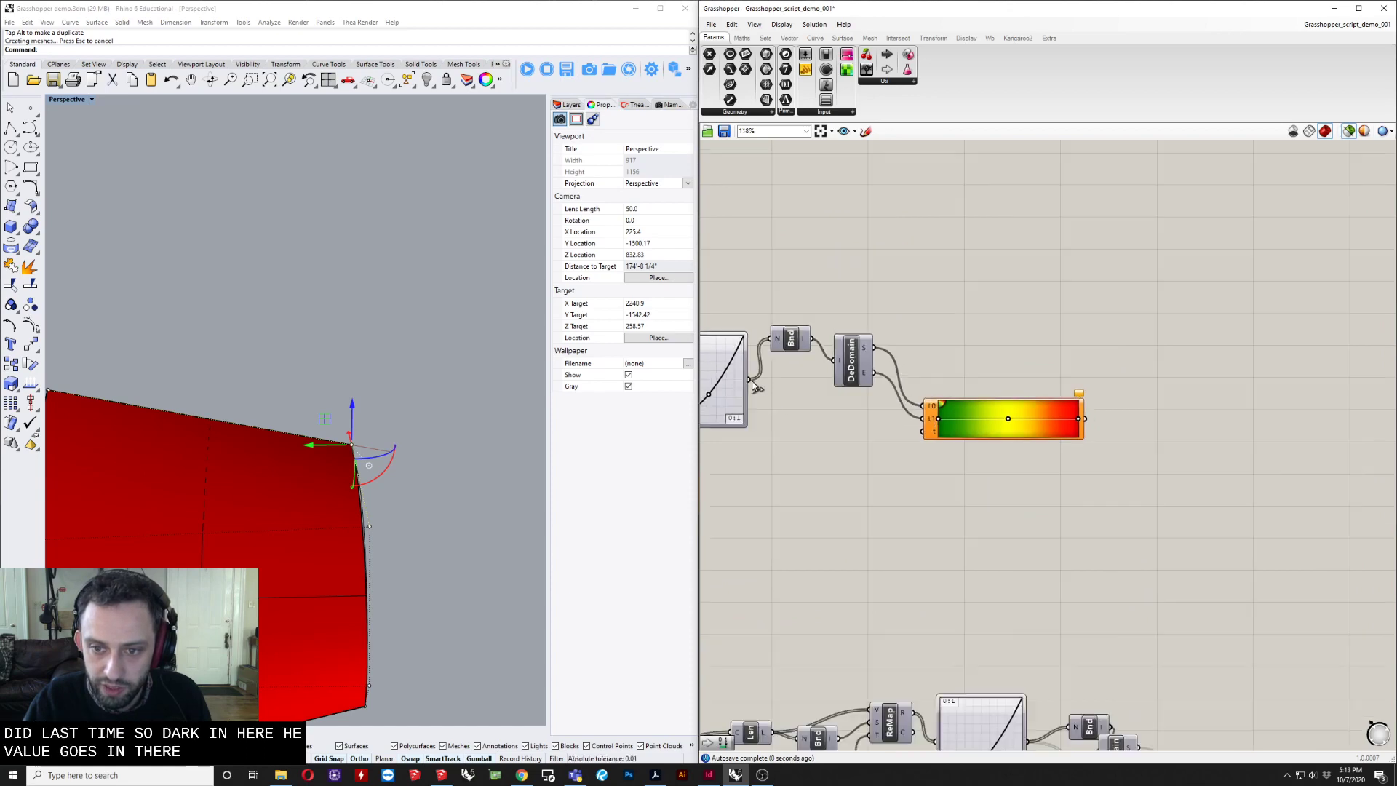
right_drag(791, 424, 773, 327)
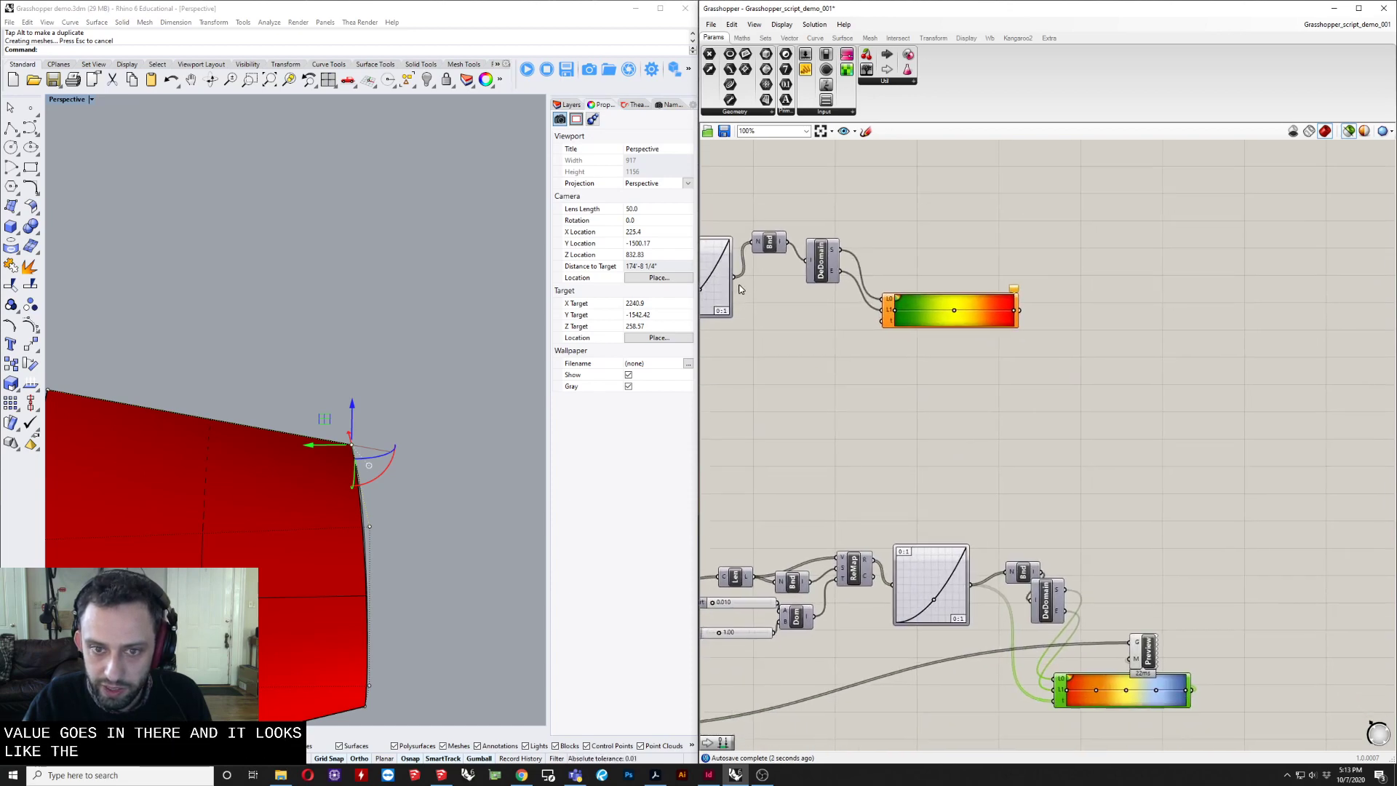
drag(734, 277, 883, 322)
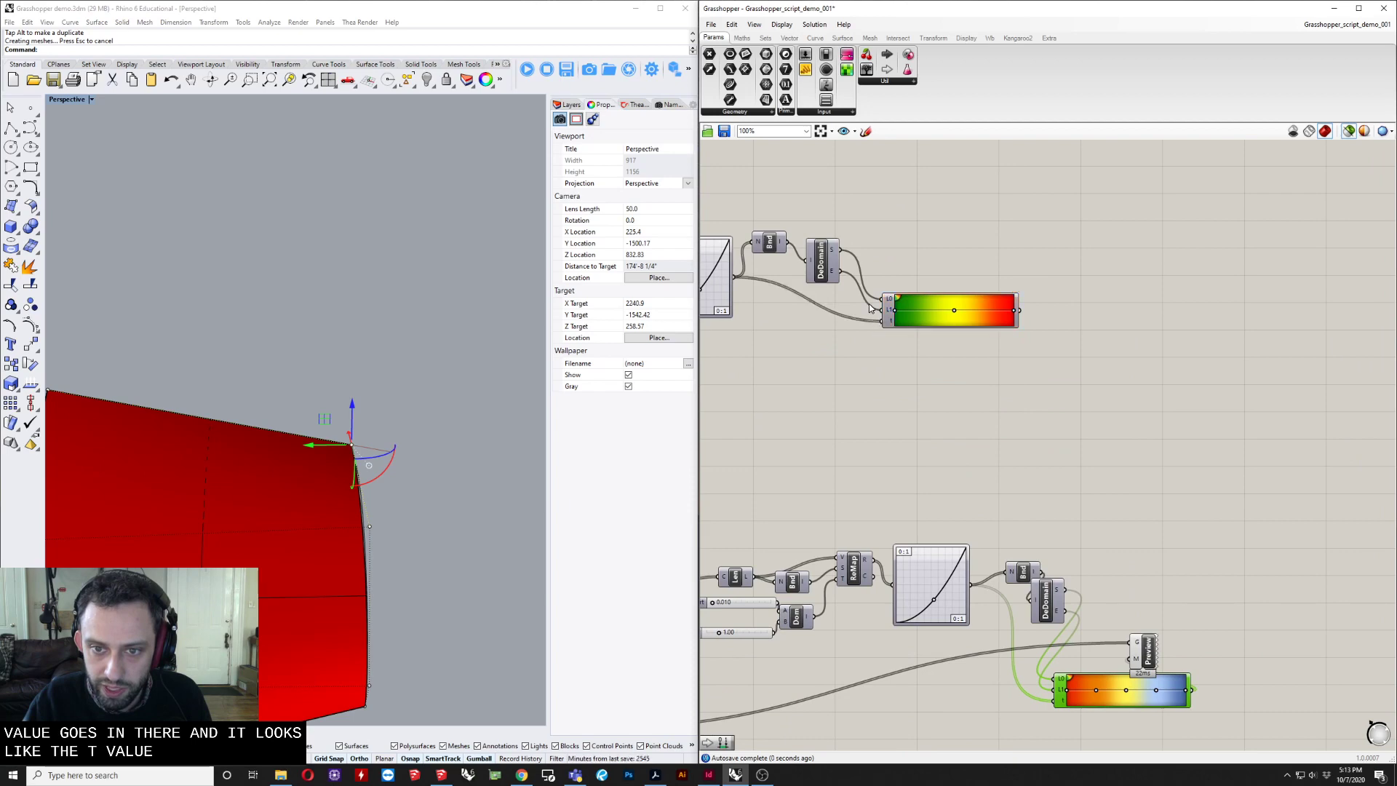
click(1024, 387)
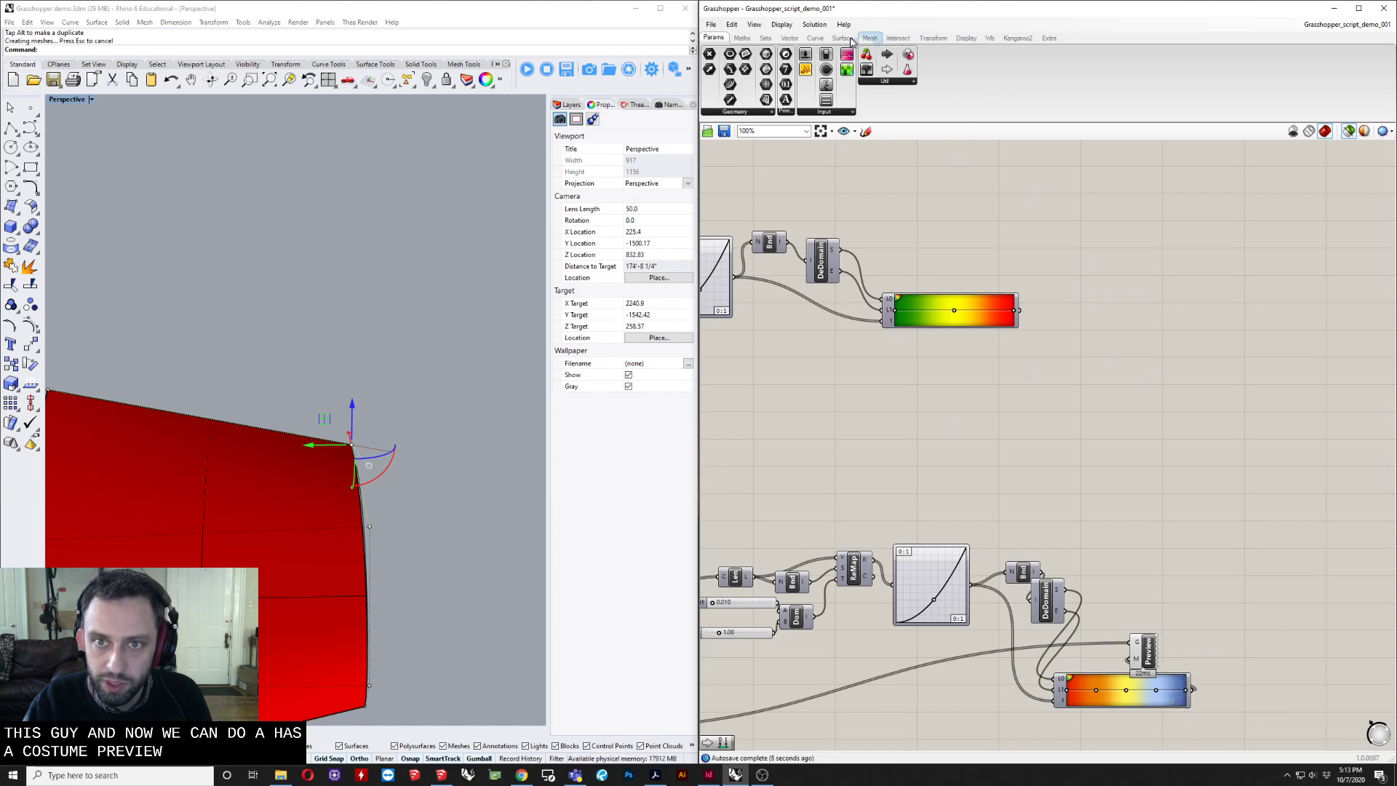
Place a Custom Preview component beside the new gradient and feed the gradient's colours into its material input.
click(966, 38)
double_click(1148, 316)
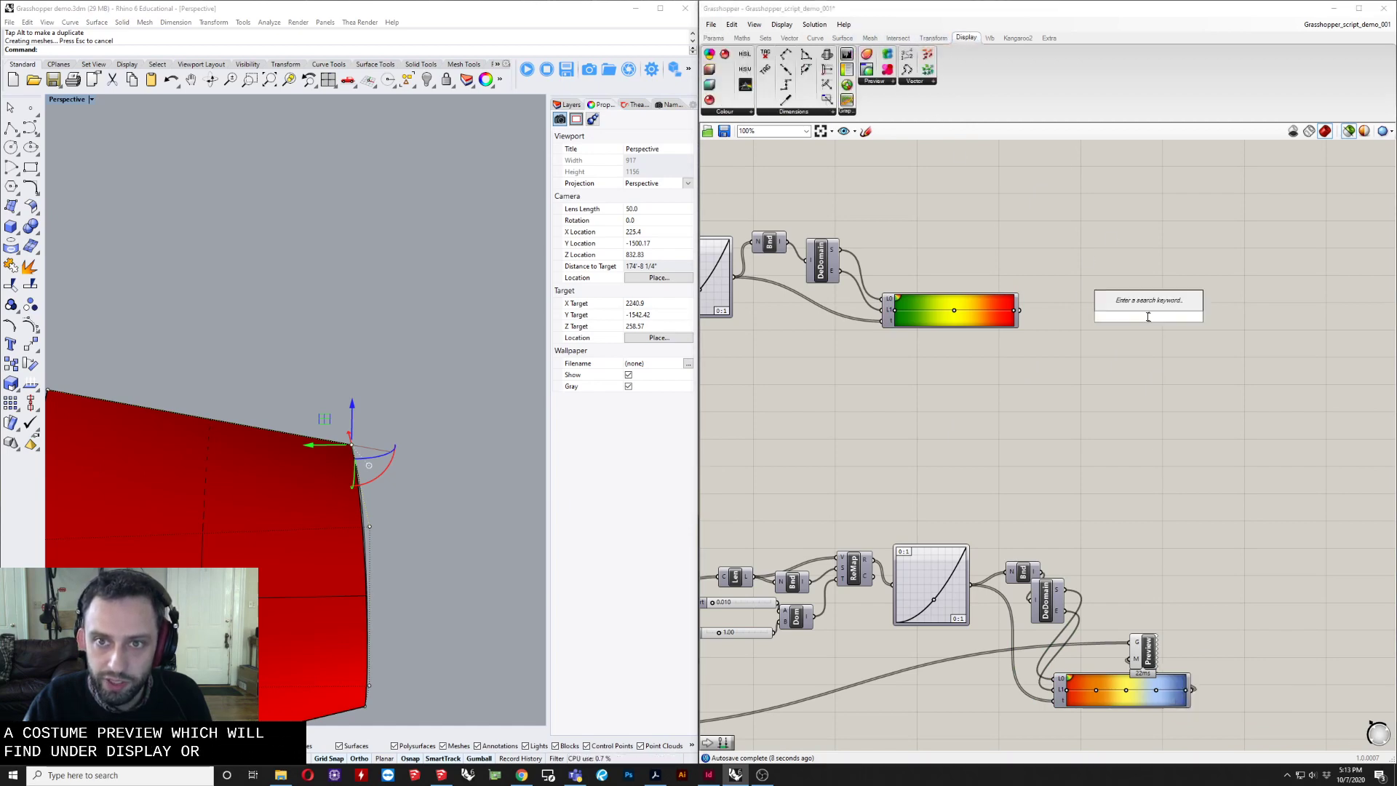
text(cust)
key(Return)
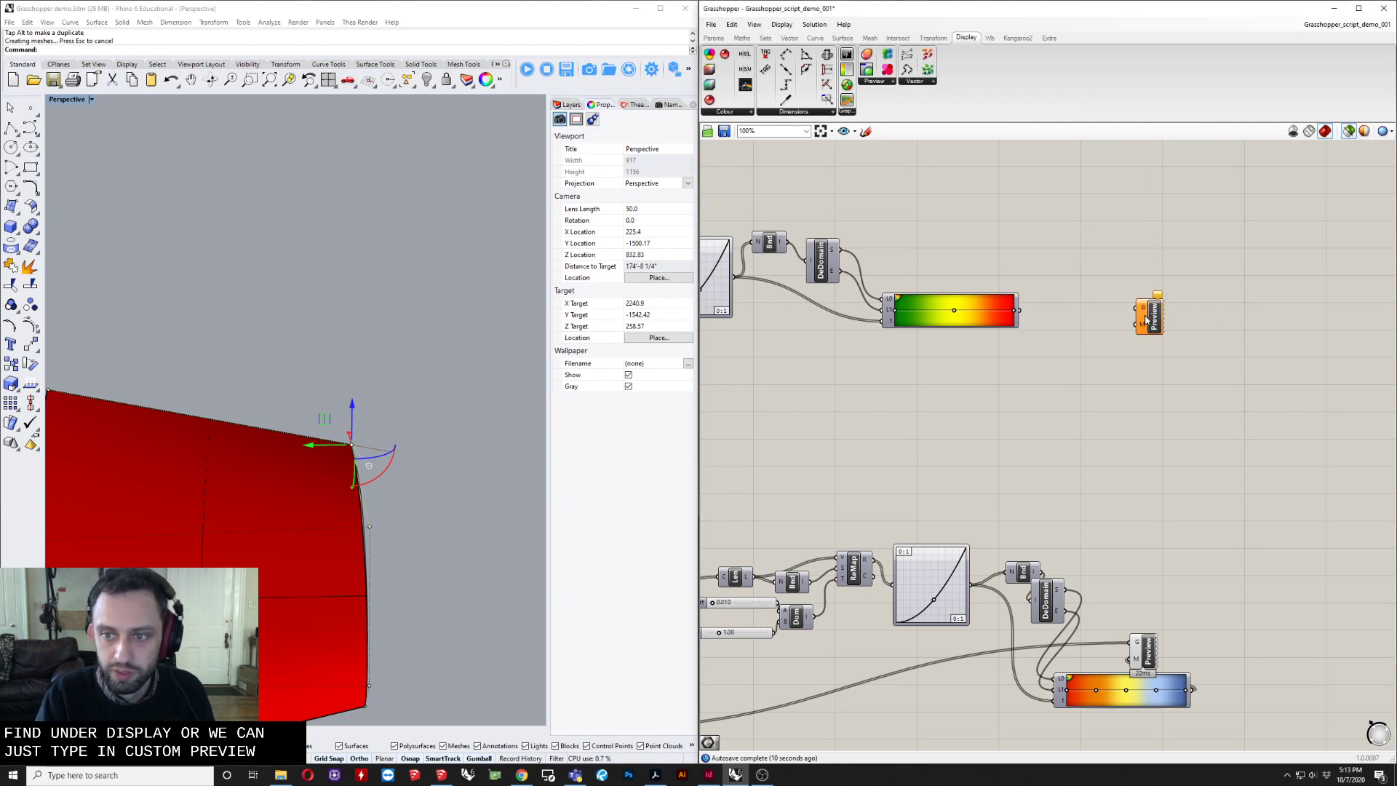
scroll(1145, 320, up, 2)
drag(1148, 320, 1077, 325)
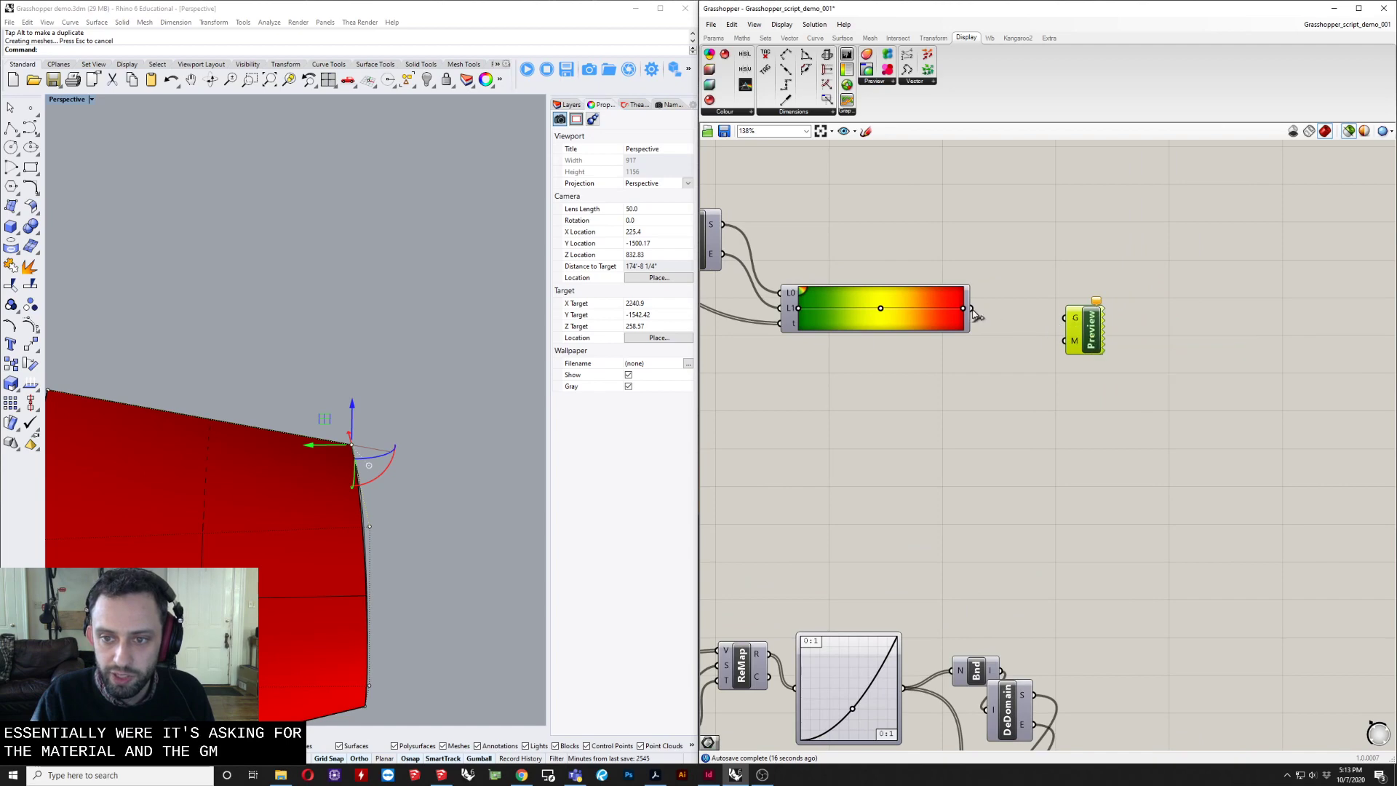
drag(1036, 332, 1065, 341)
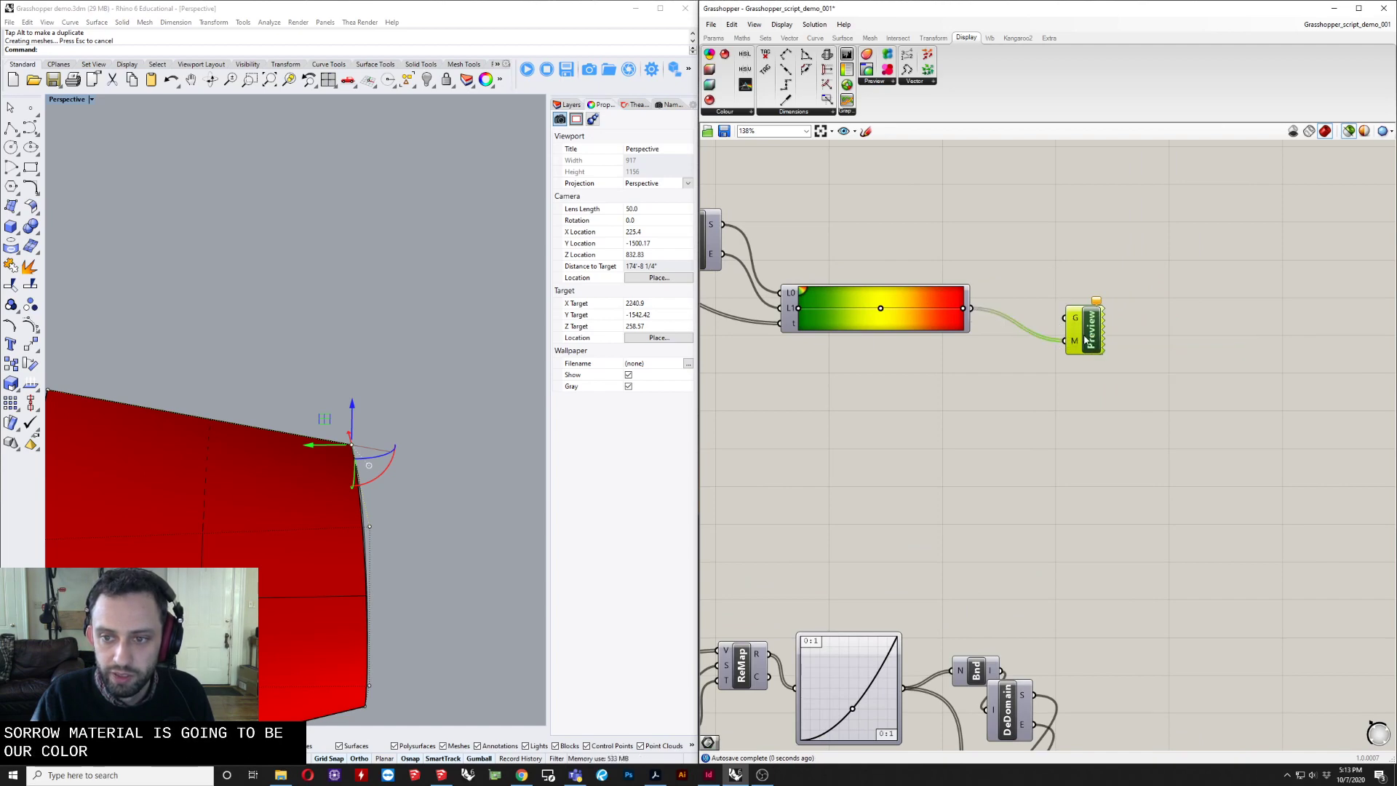
Connect the Pipe component's output to the geometry input of the Custom Preview.
scroll(1164, 328, down, 5)
right_drag(816, 321, 967, 329)
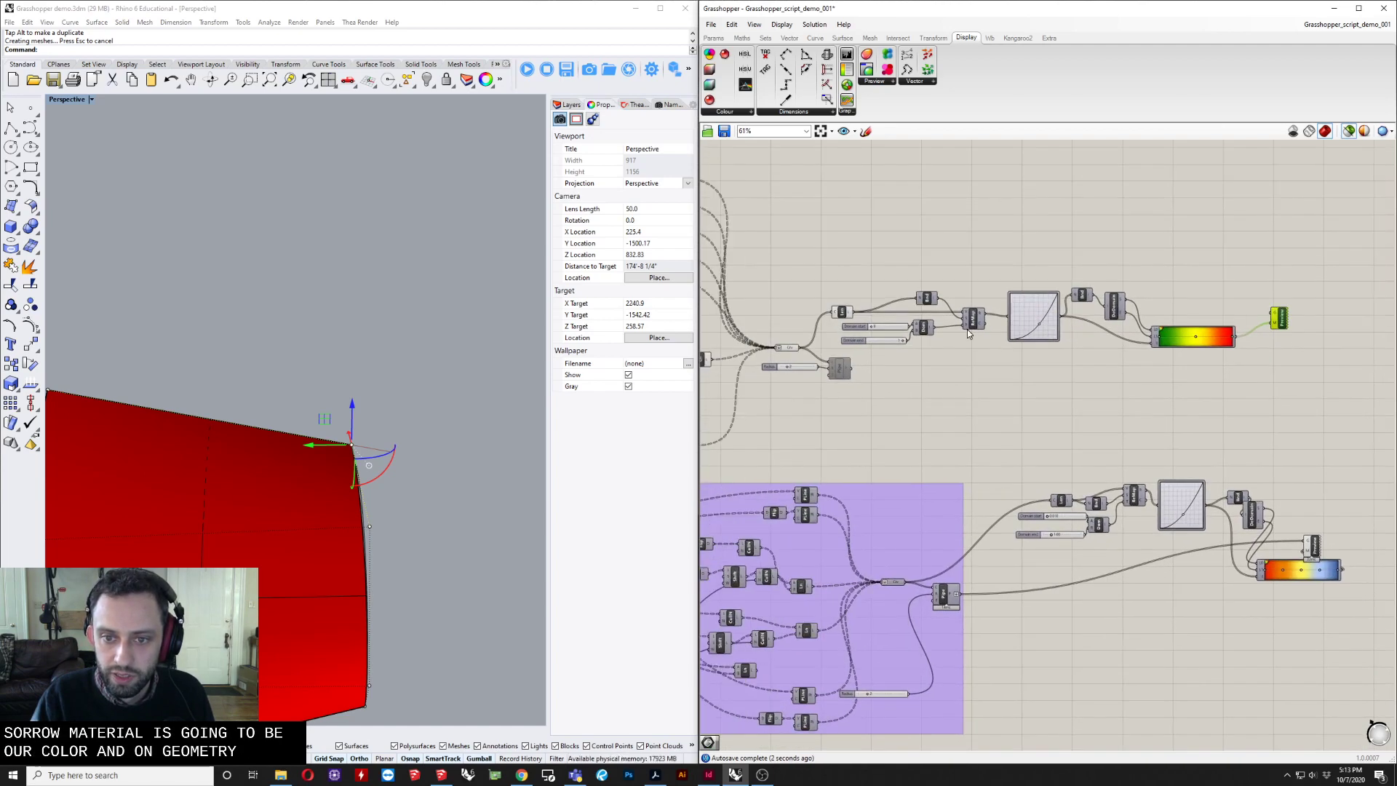
scroll(853, 378, up, 3)
drag(848, 362, 1284, 352)
scroll(897, 483, down, 3)
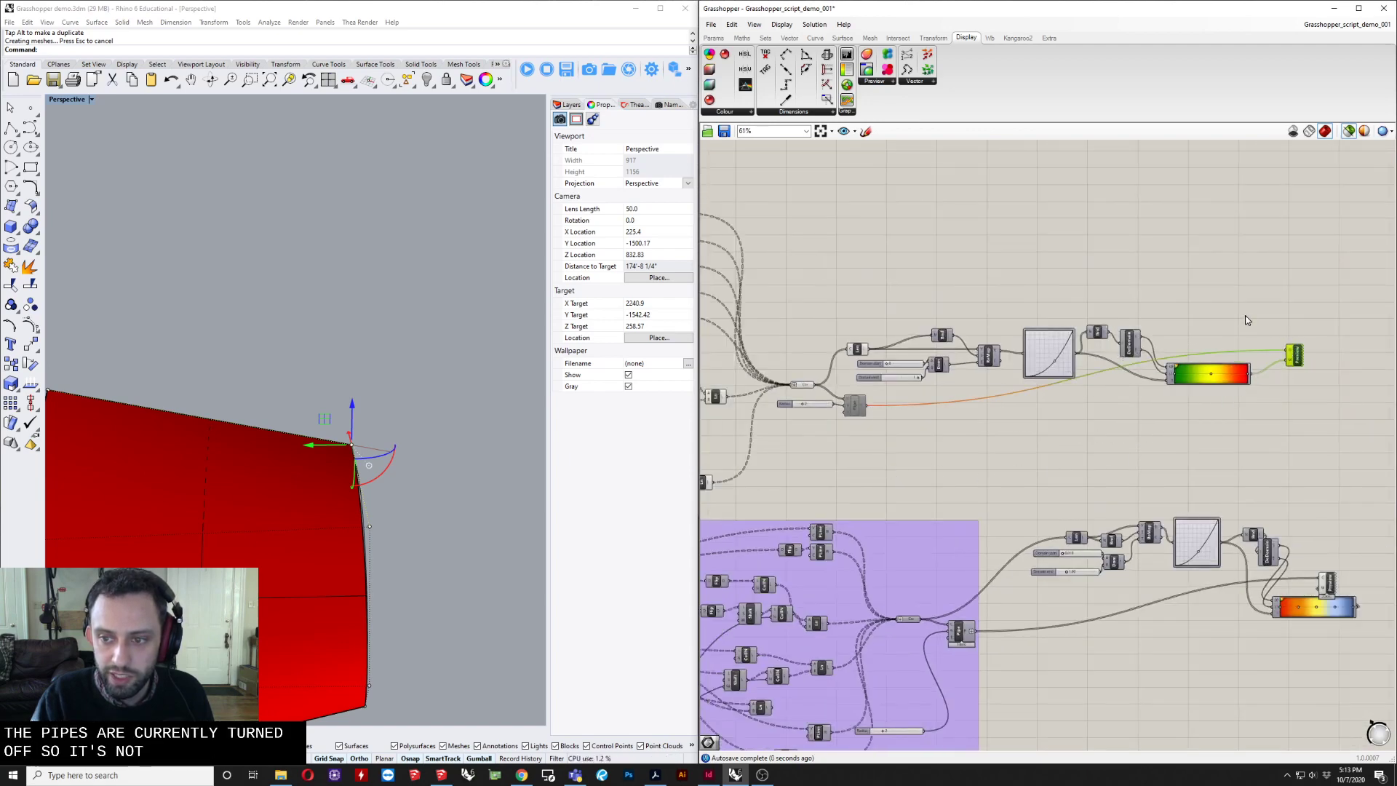
Turn off the preview for all components of the upper space frame script at once.
scroll(1222, 317, down, 4)
drag(1266, 229, 732, 424)
right_click(1032, 313)
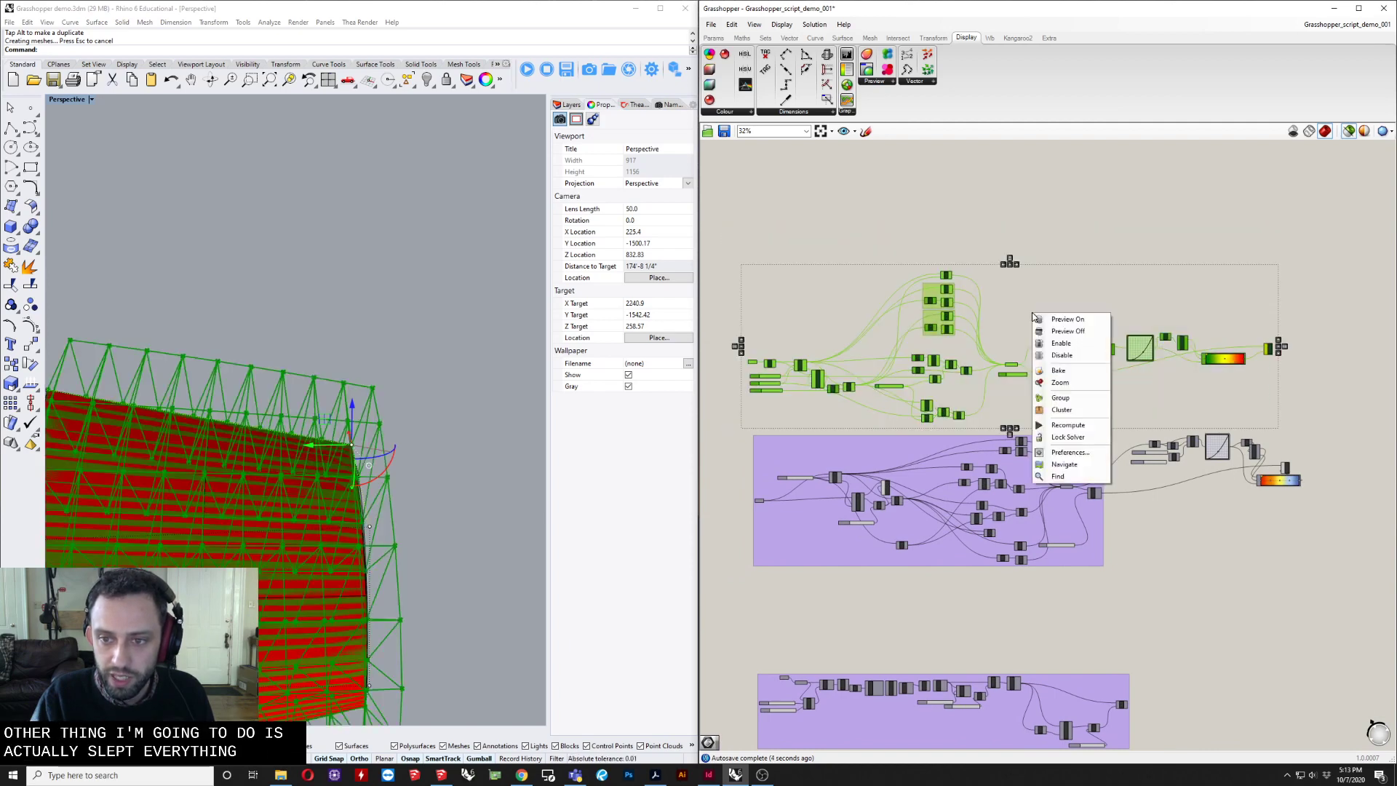
click(1083, 332)
Clear the component selection on the Grasshopper canvas and hide the red archway surface in the Rhino viewport.
scroll(1278, 349, up, 6)
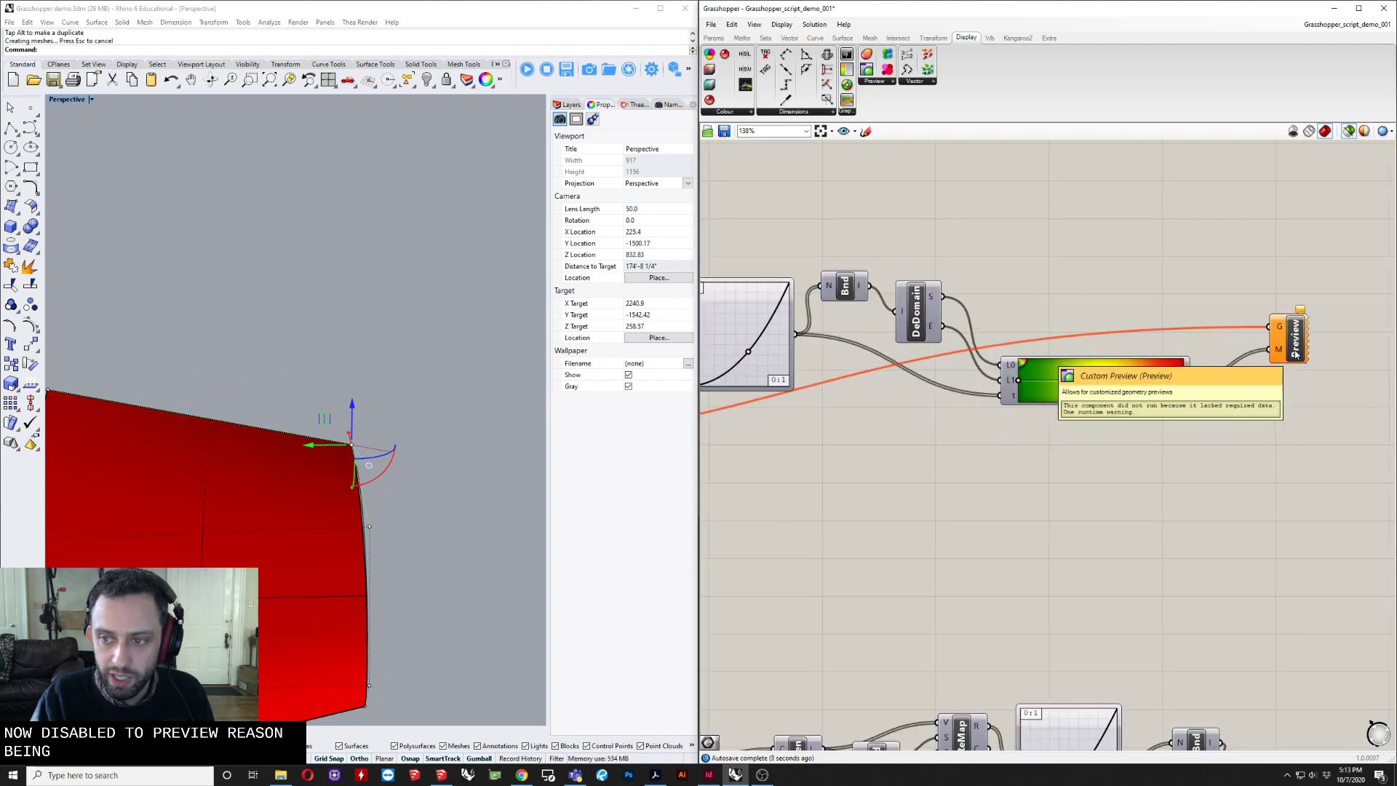
click(1296, 353)
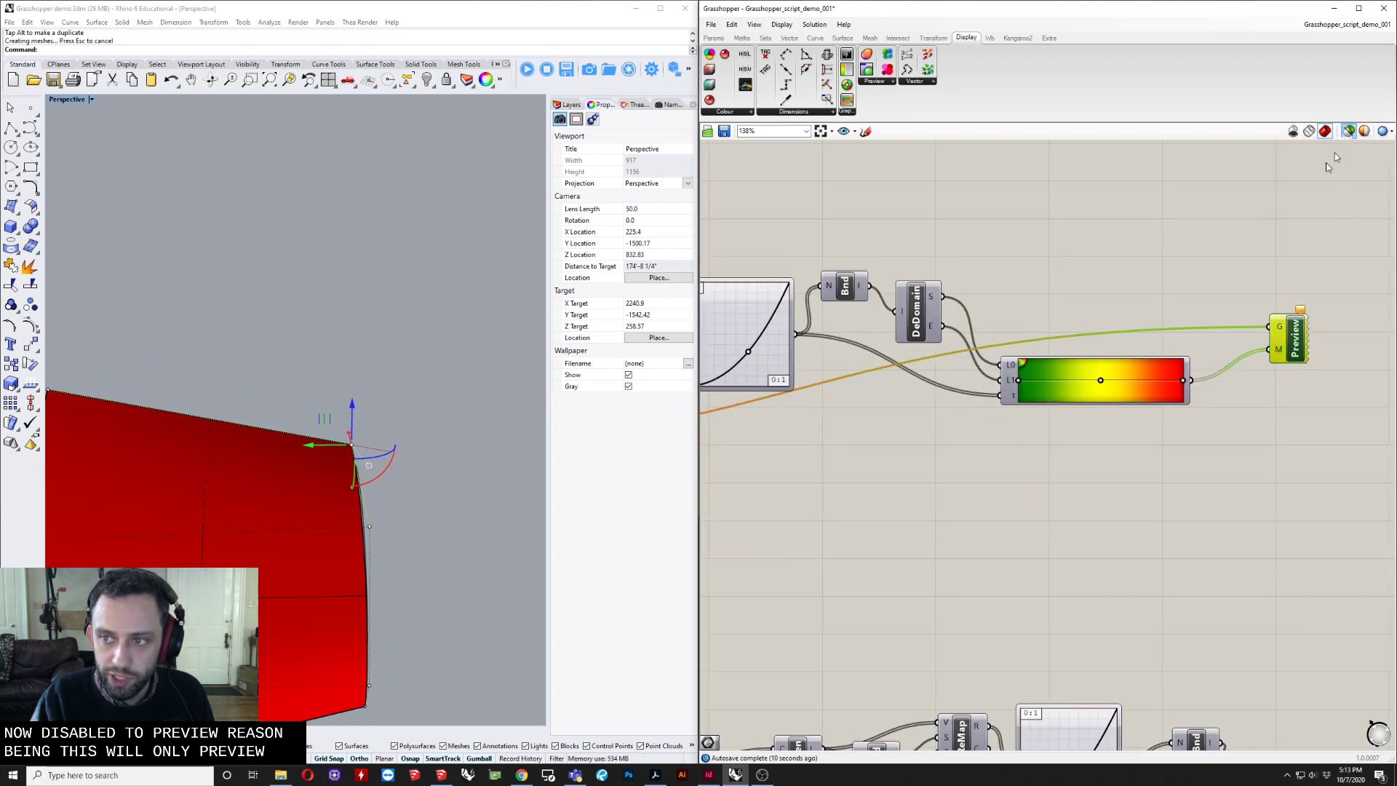
click(1277, 187)
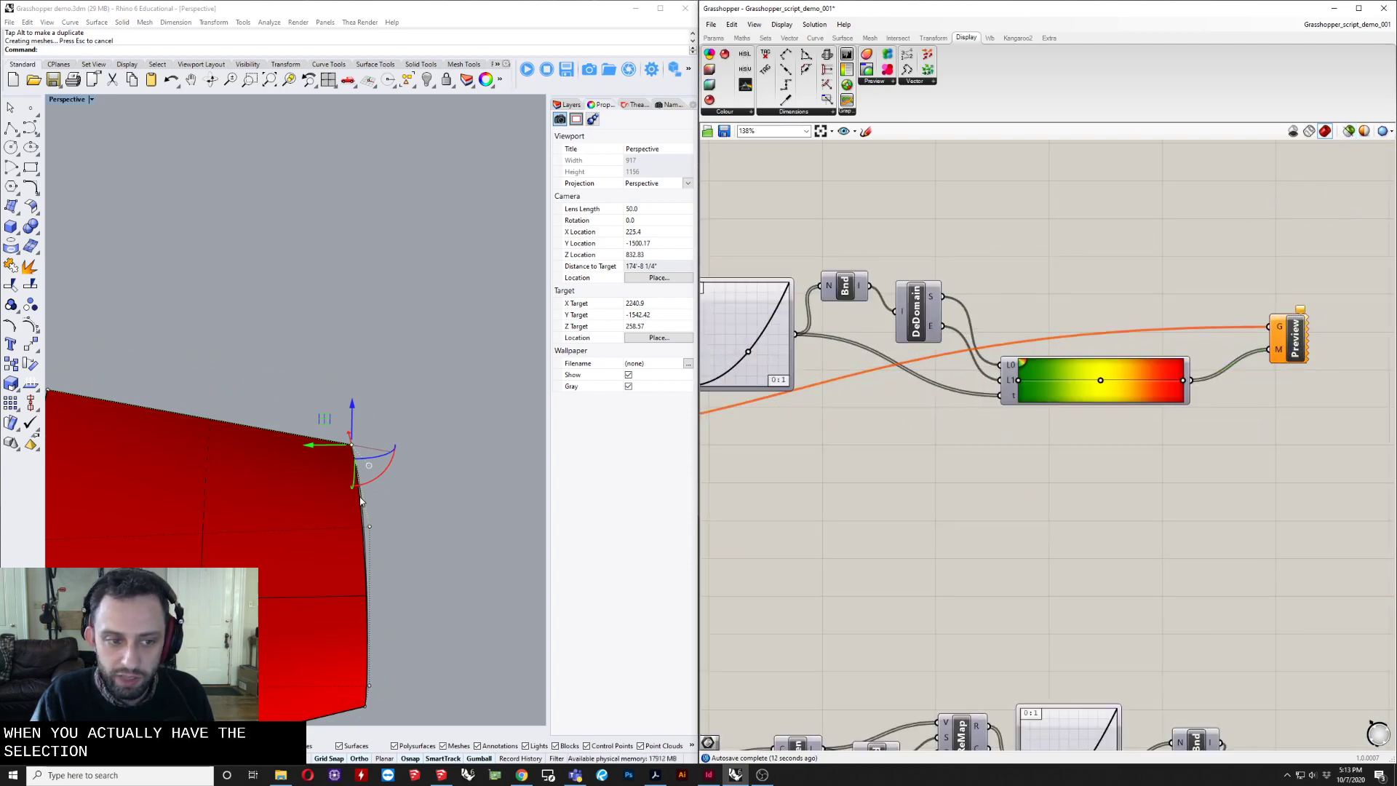
click(278, 502)
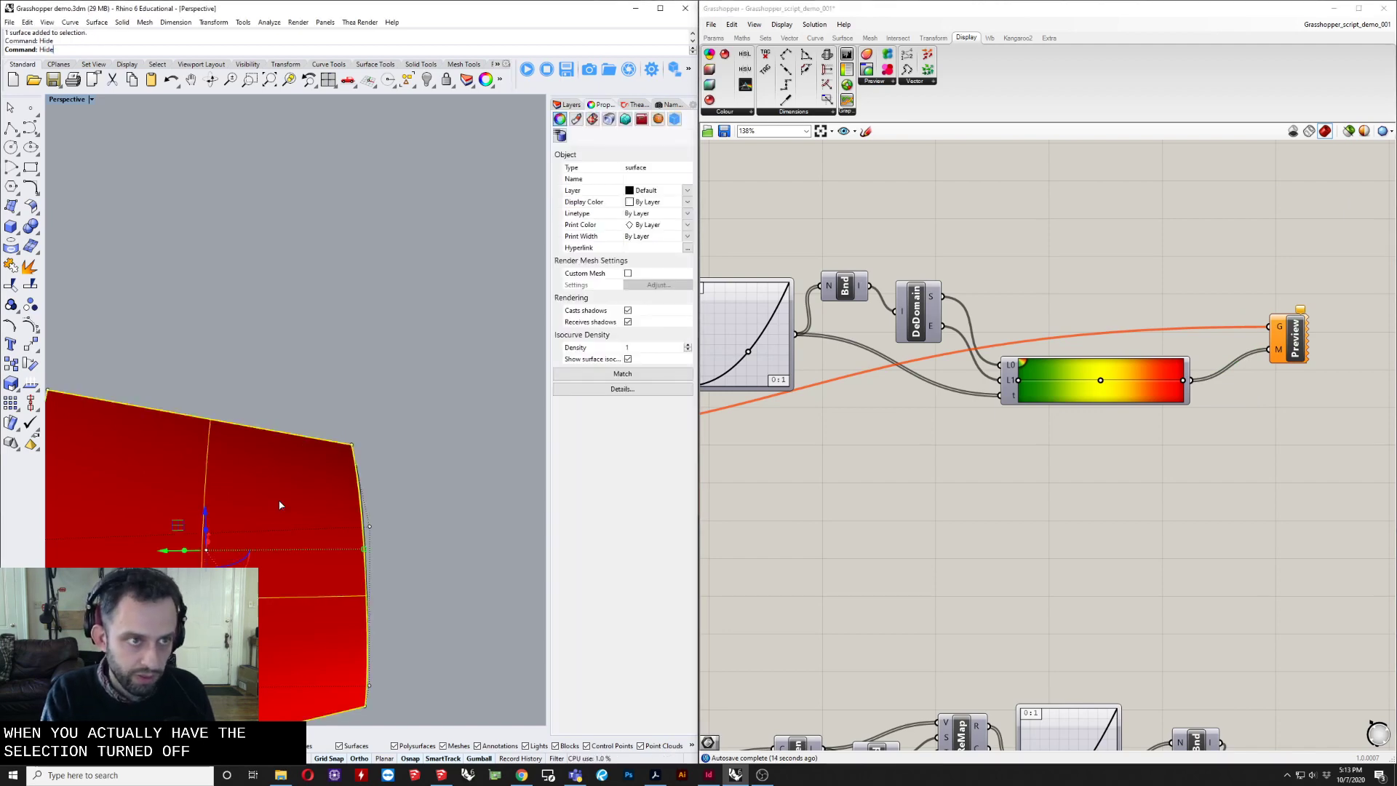
key(ctrl+h)
Enable the disabled Pipe component that takes the flattened curves and the radius of 2.
scroll(1156, 430, down, 3)
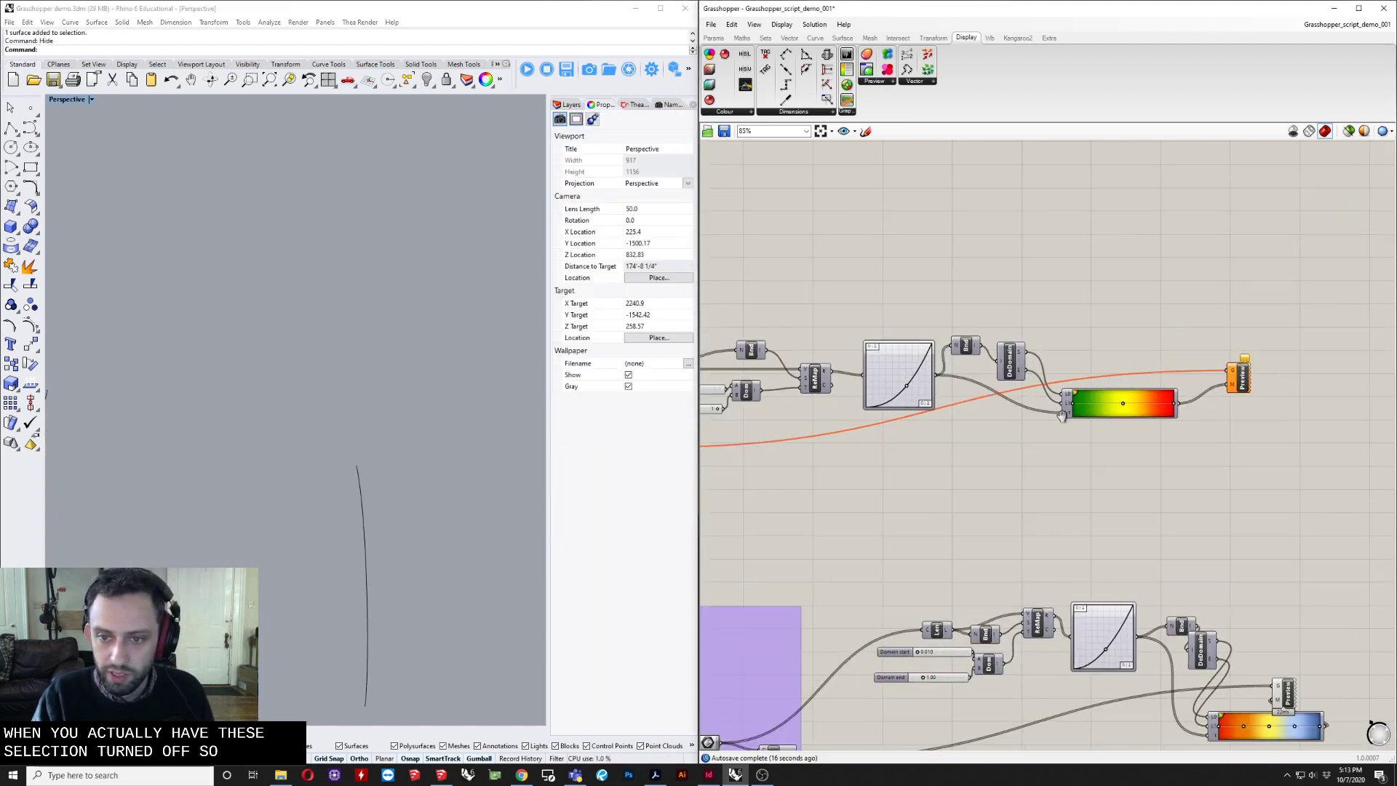
right_drag(1064, 415, 1174, 412)
scroll(845, 444, up, 2)
right_drag(857, 449, 1035, 459)
scroll(844, 437, up, 3)
click(911, 456)
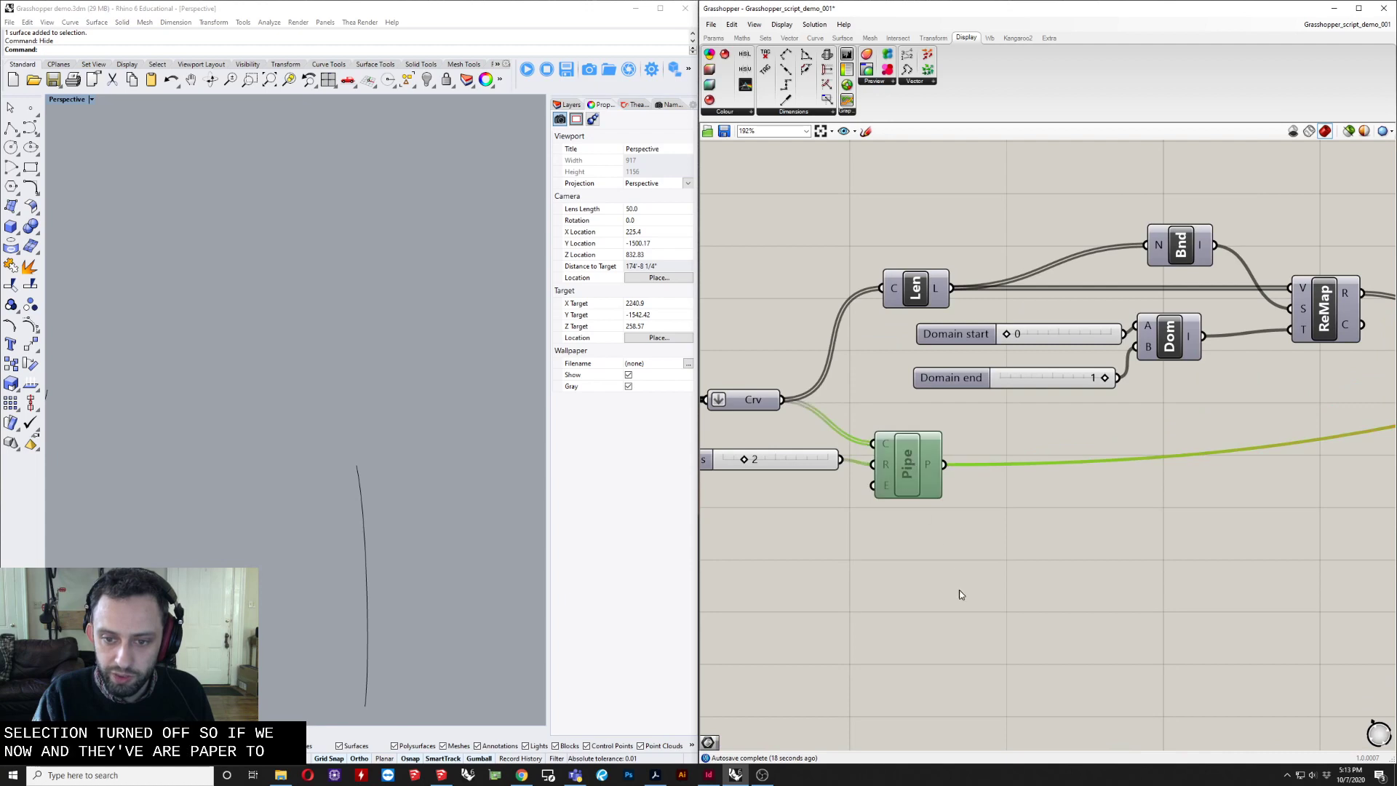
right_click(903, 521)
click(934, 552)
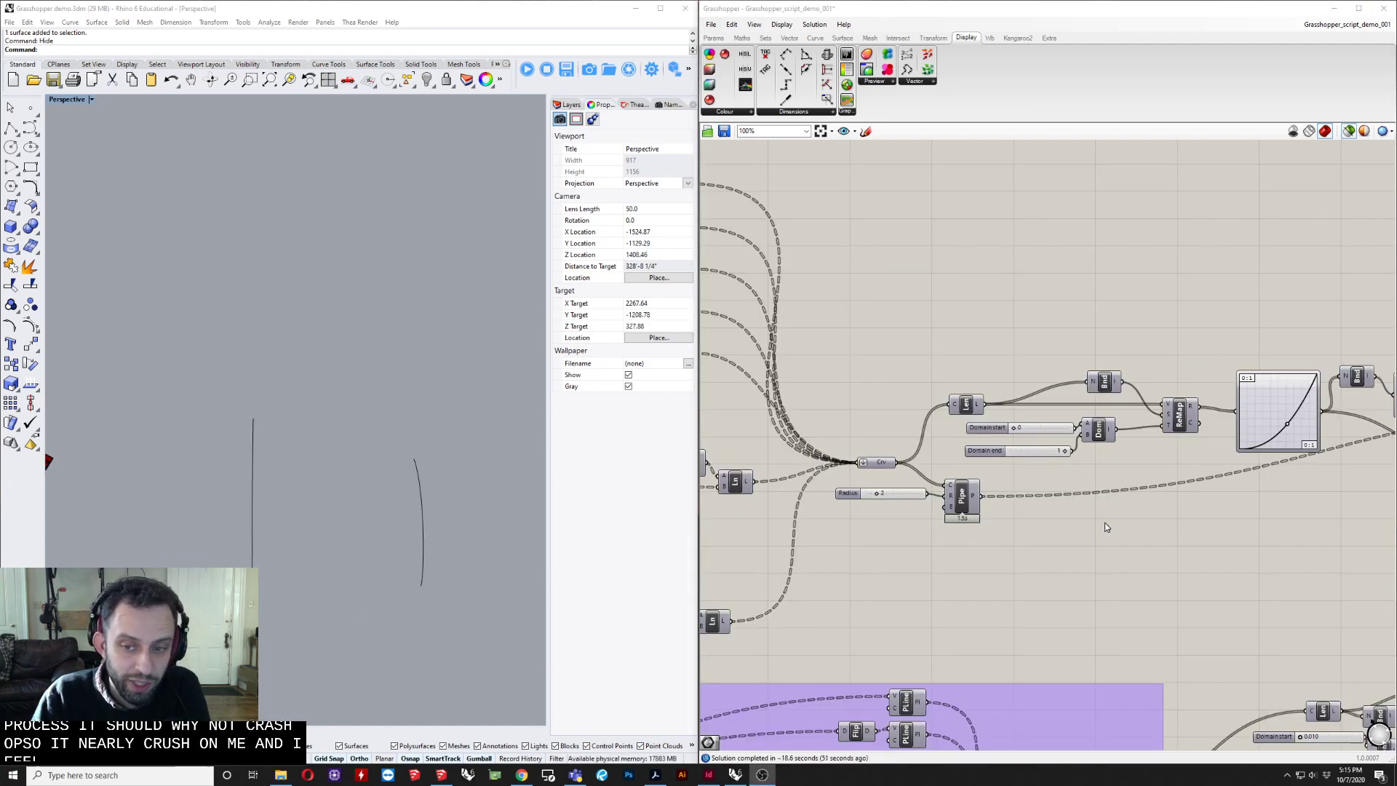
Trace the Pipe output's wire to the Custom Preview, and flatten the Pipe component's P output.
scroll(1029, 458, up, 4)
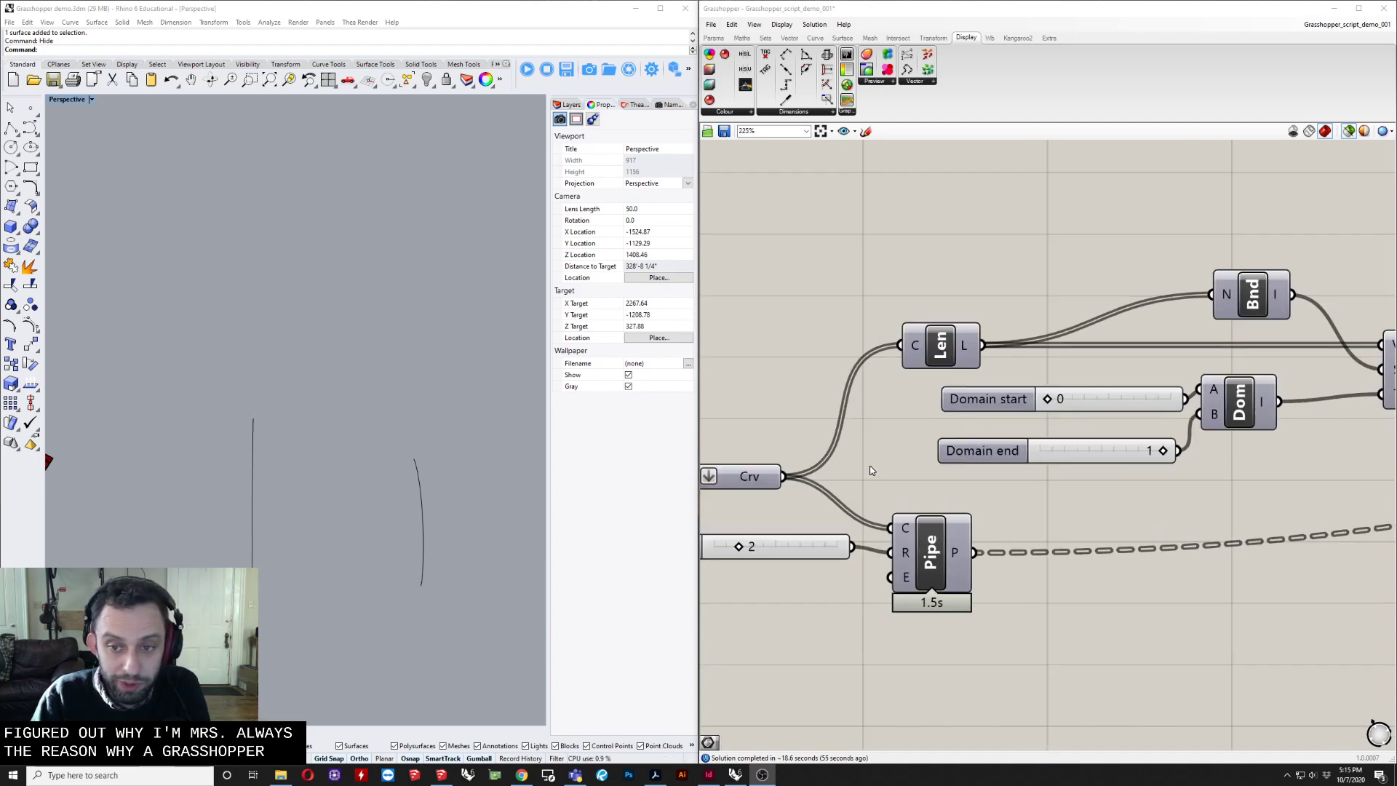
right_drag(1384, 455, 973, 510)
right_drag(1076, 500, 701, 546)
right_drag(1395, 546, 1338, 546)
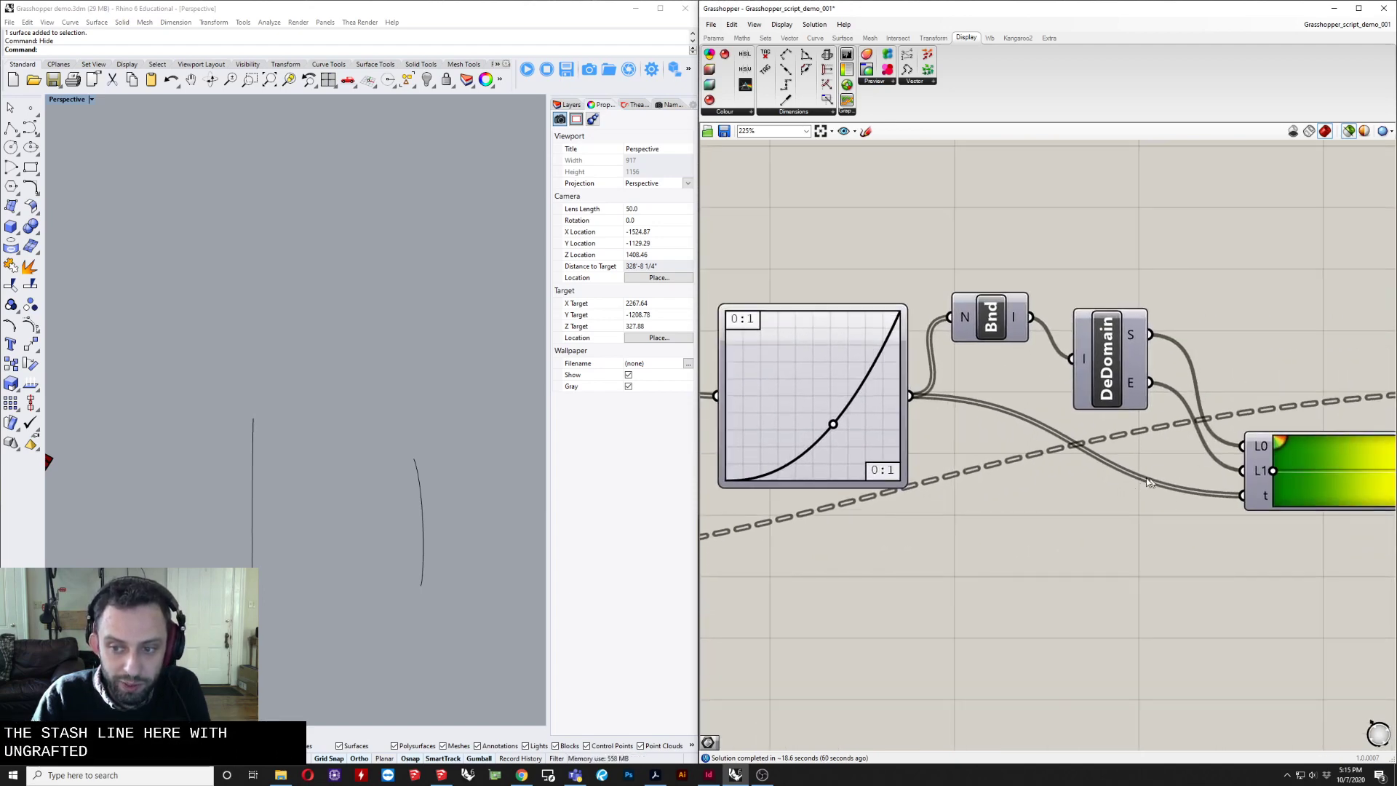
scroll(1158, 502, down, 4)
right_drag(1158, 502, 994, 511)
scroll(1169, 453, up, 2)
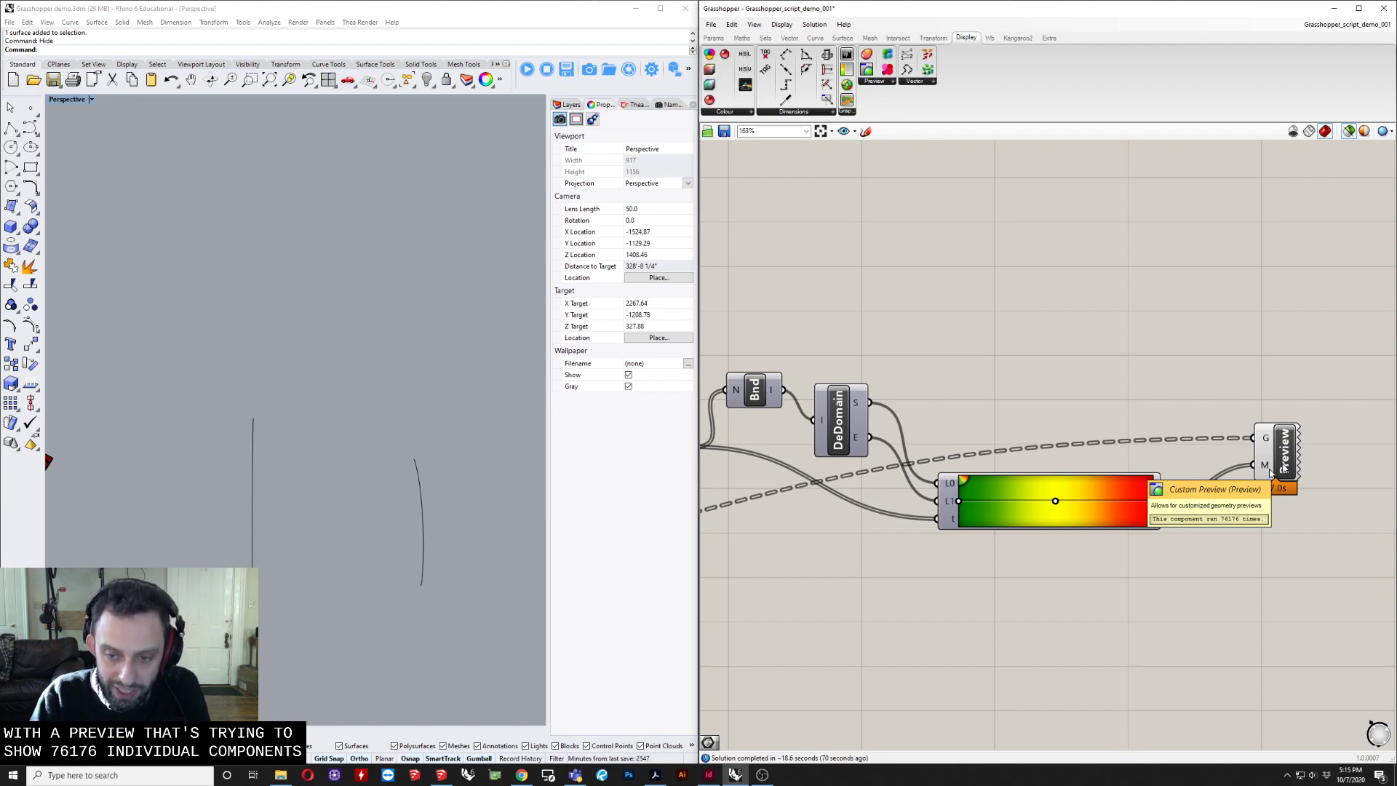
right_drag(926, 529, 1151, 498)
right_drag(827, 542, 1208, 524)
scroll(735, 551, up, 2)
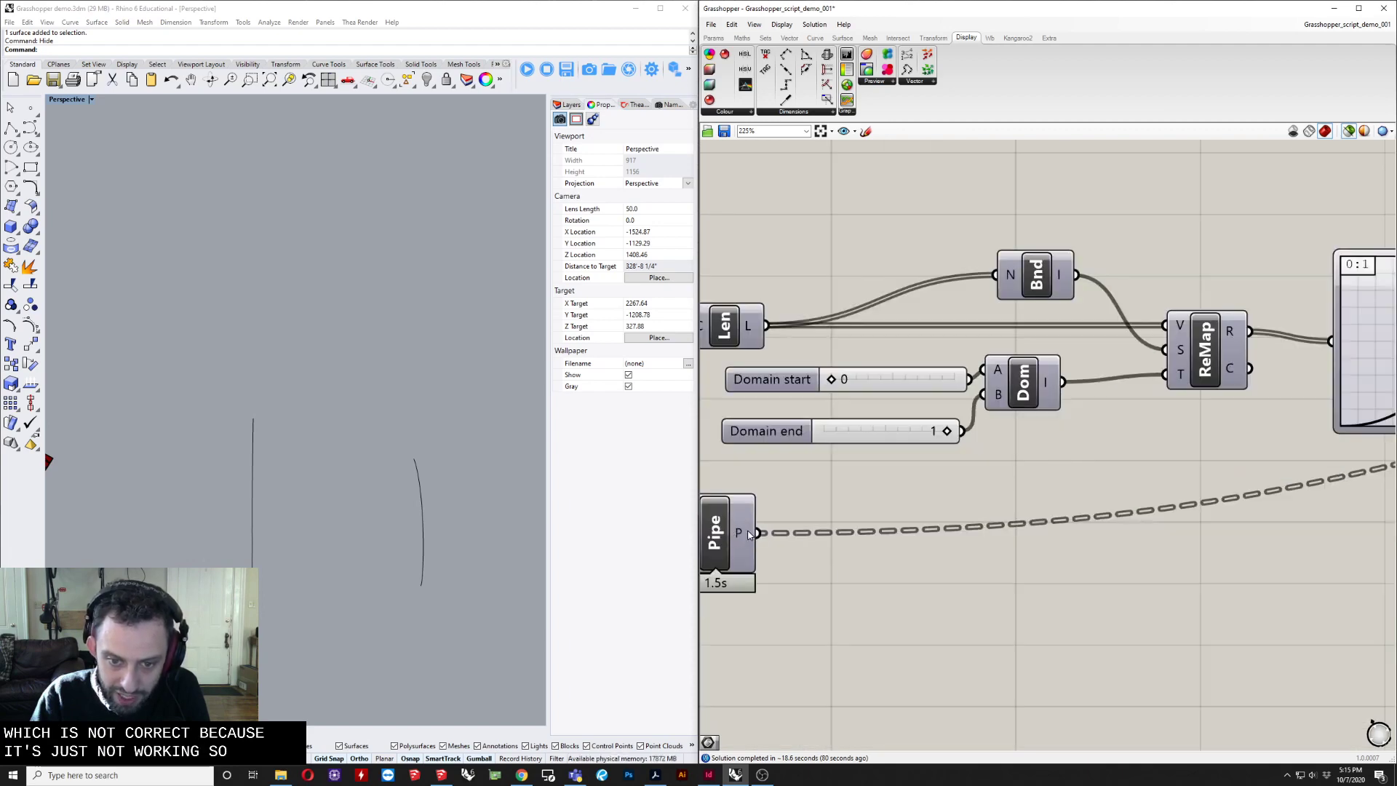
right_click(749, 535)
click(780, 583)
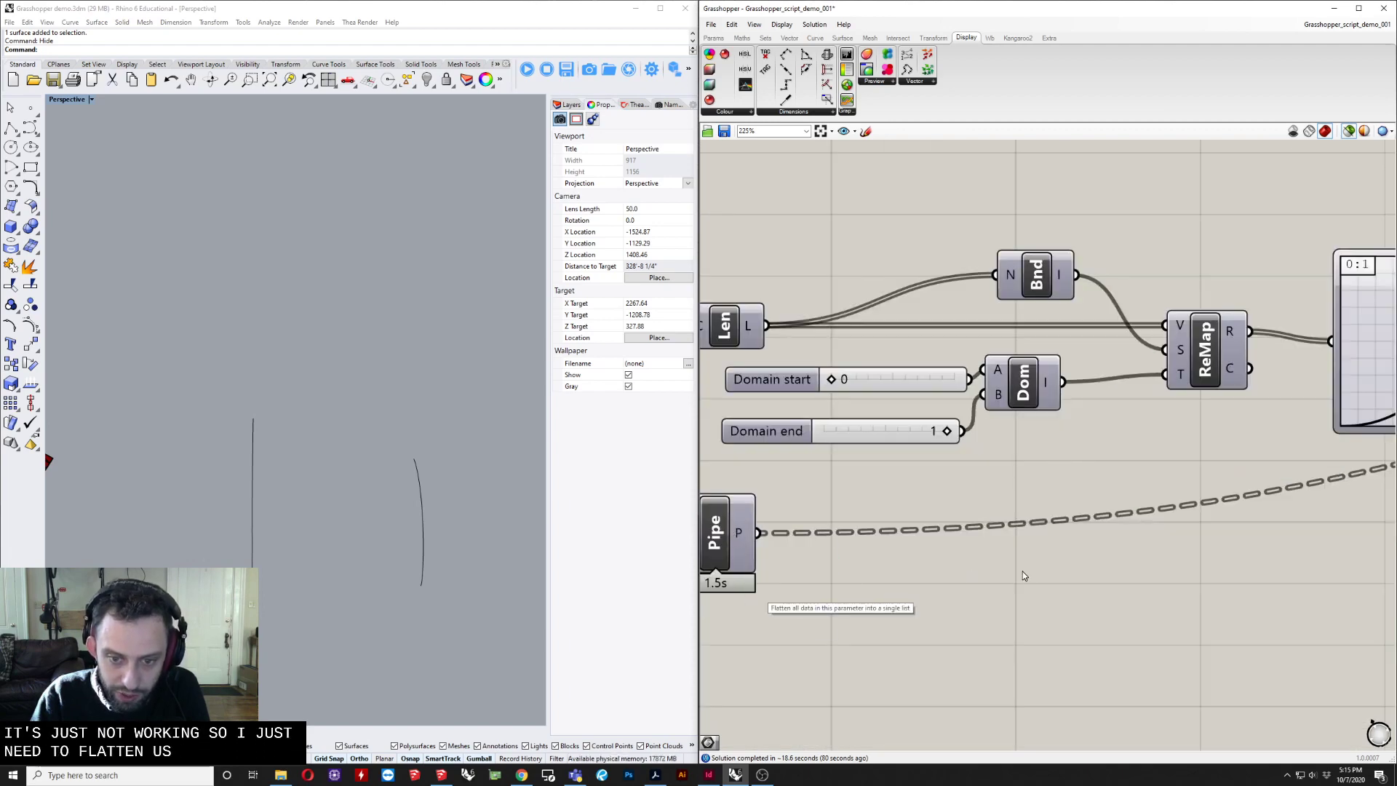
Turn off the selected-only preview so every enabled component draws, and view the space frame in the Rhino viewport.
right_drag(1195, 528, 893, 546)
scroll(892, 546, down, 1)
scroll(1128, 546, down, 4)
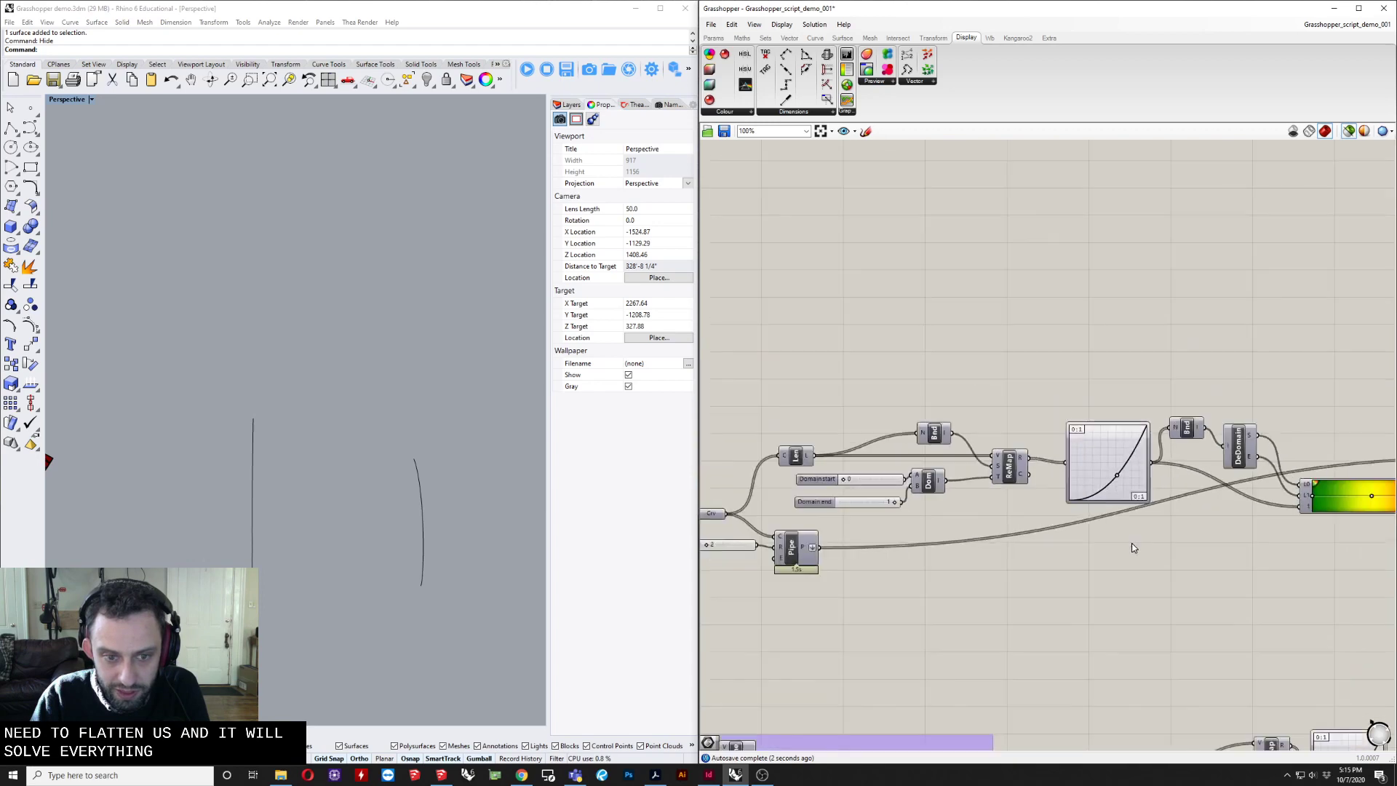
right_drag(1305, 529, 1001, 548)
scroll(1252, 486, up, 4)
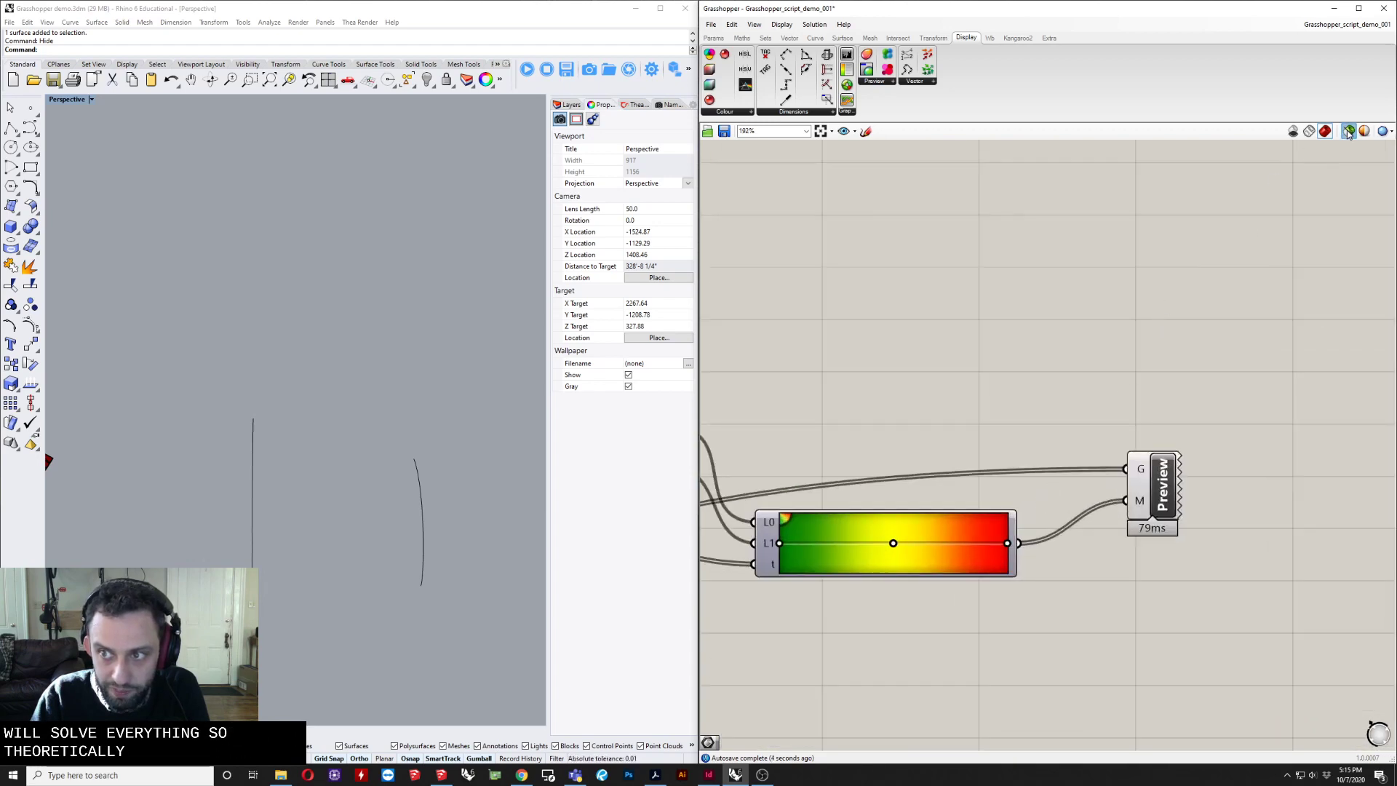
right_drag(410, 523, 378, 483)
scroll(230, 521, up, 2)
Bake the Custom Preview's piped geometry into Rhino with grouping enabled and its colour set By Layer.
click(1153, 499)
right_click(1153, 495)
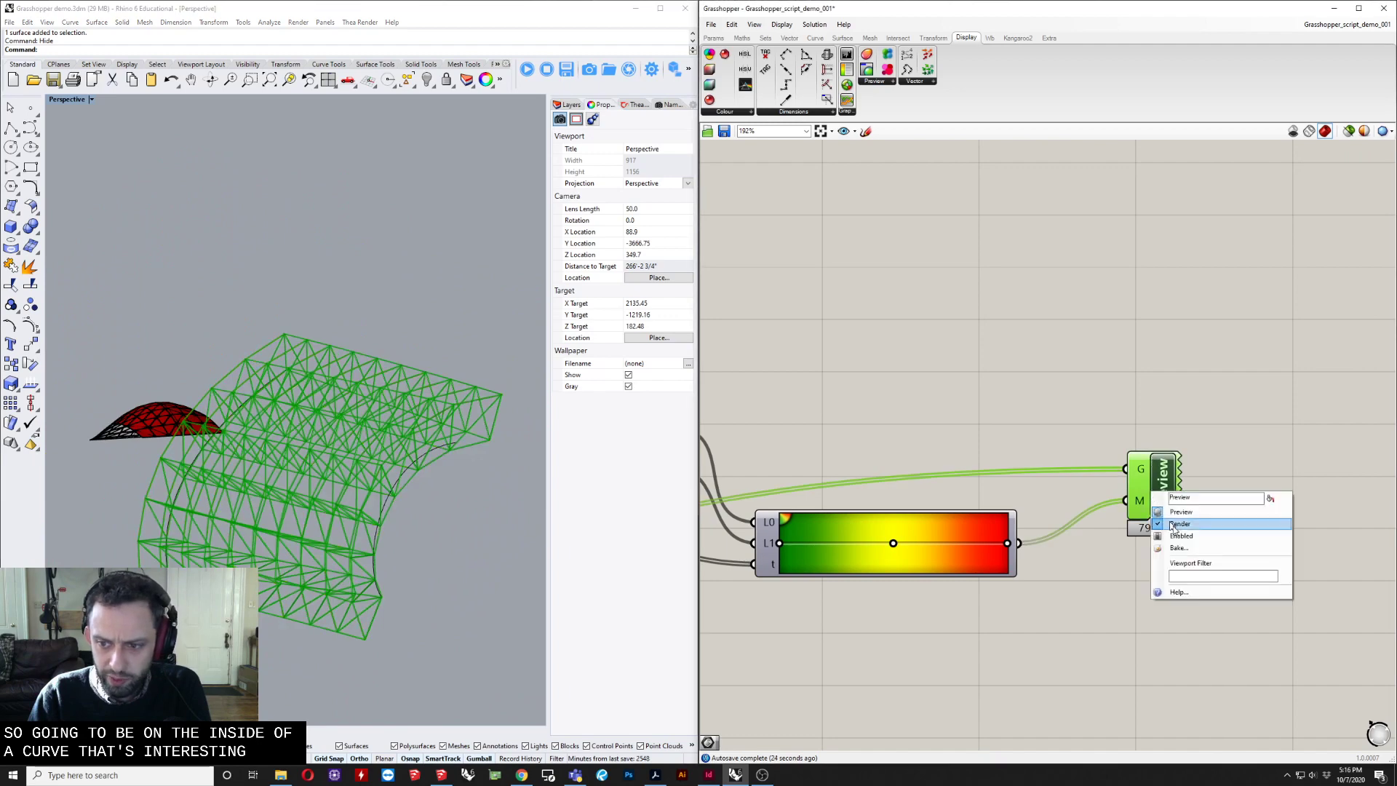
click(1172, 548)
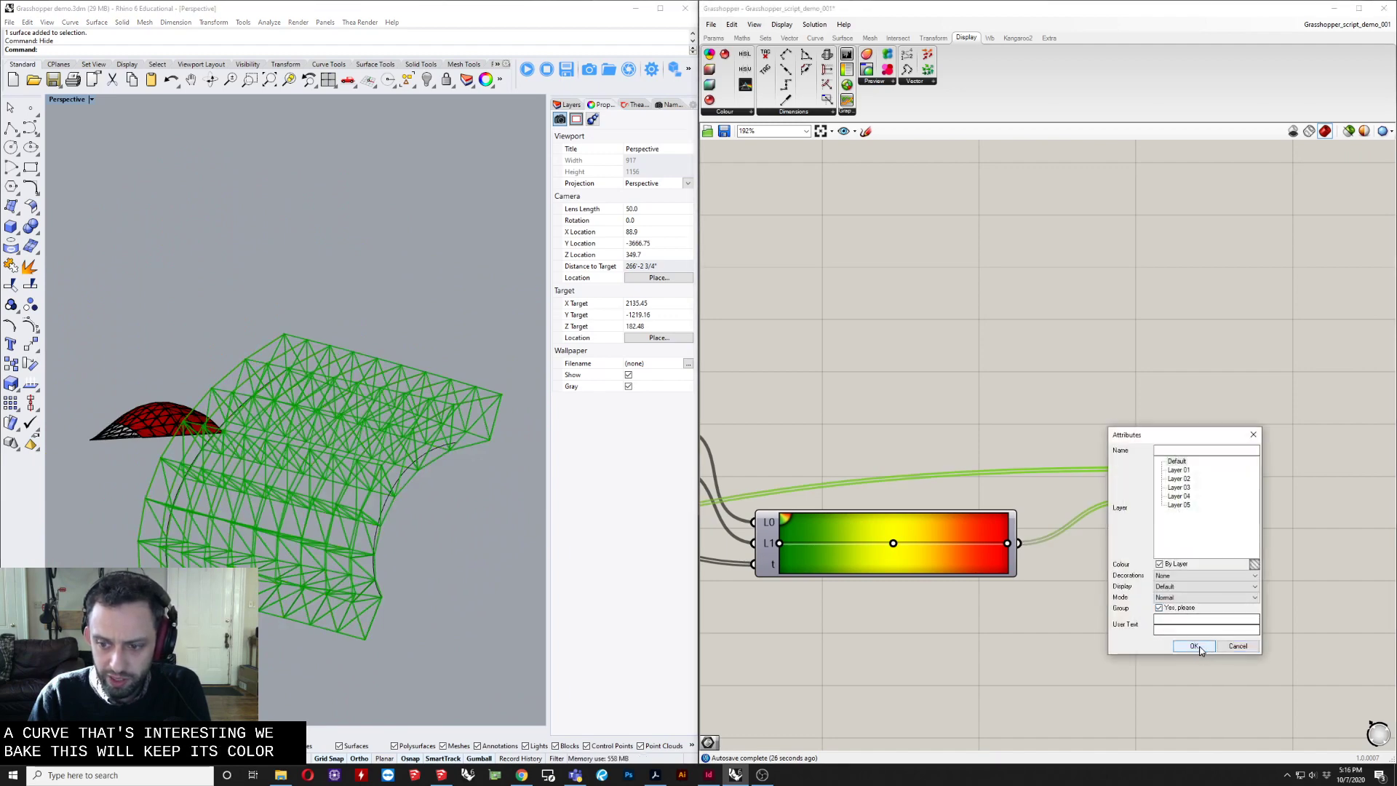
click(1197, 647)
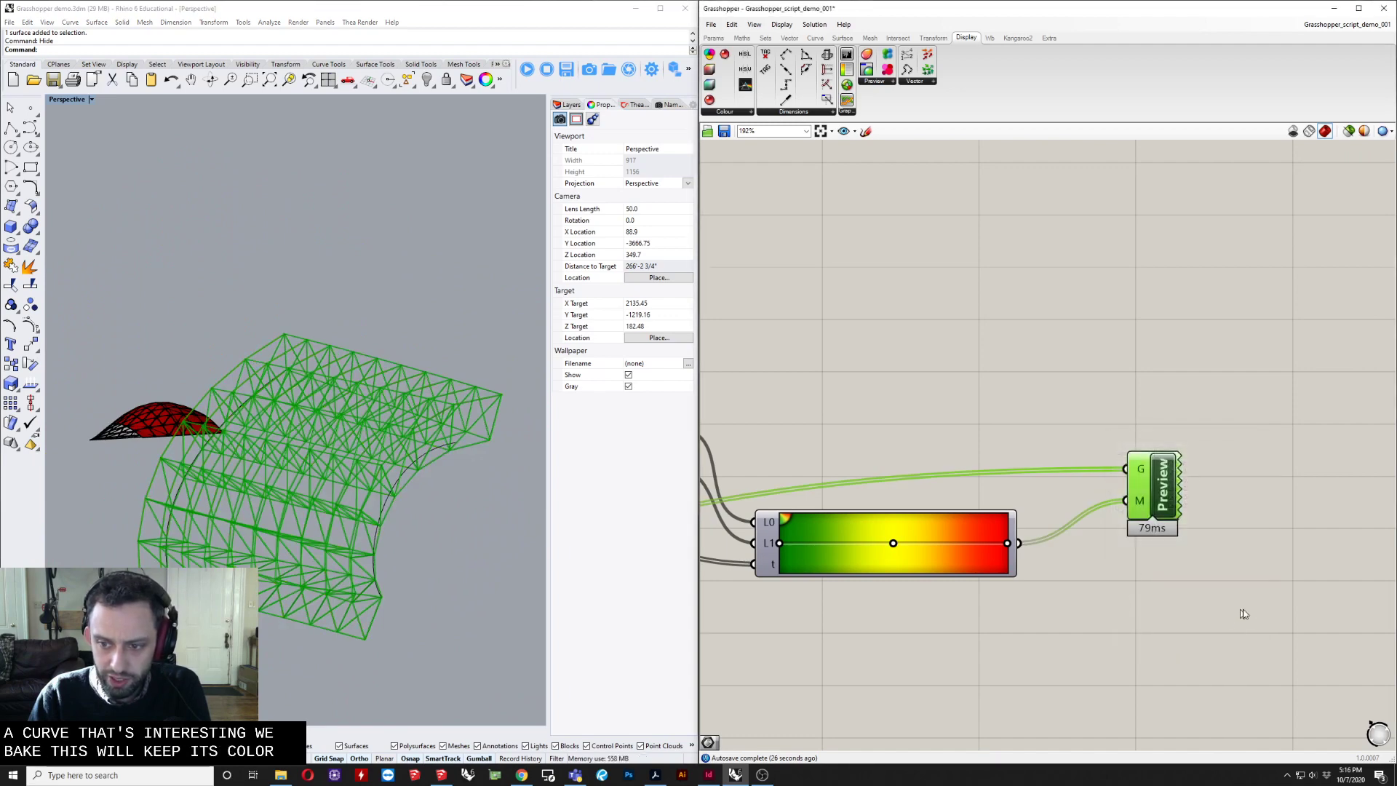
click(340, 560)
click(402, 561)
right_drag(402, 561, 466, 594)
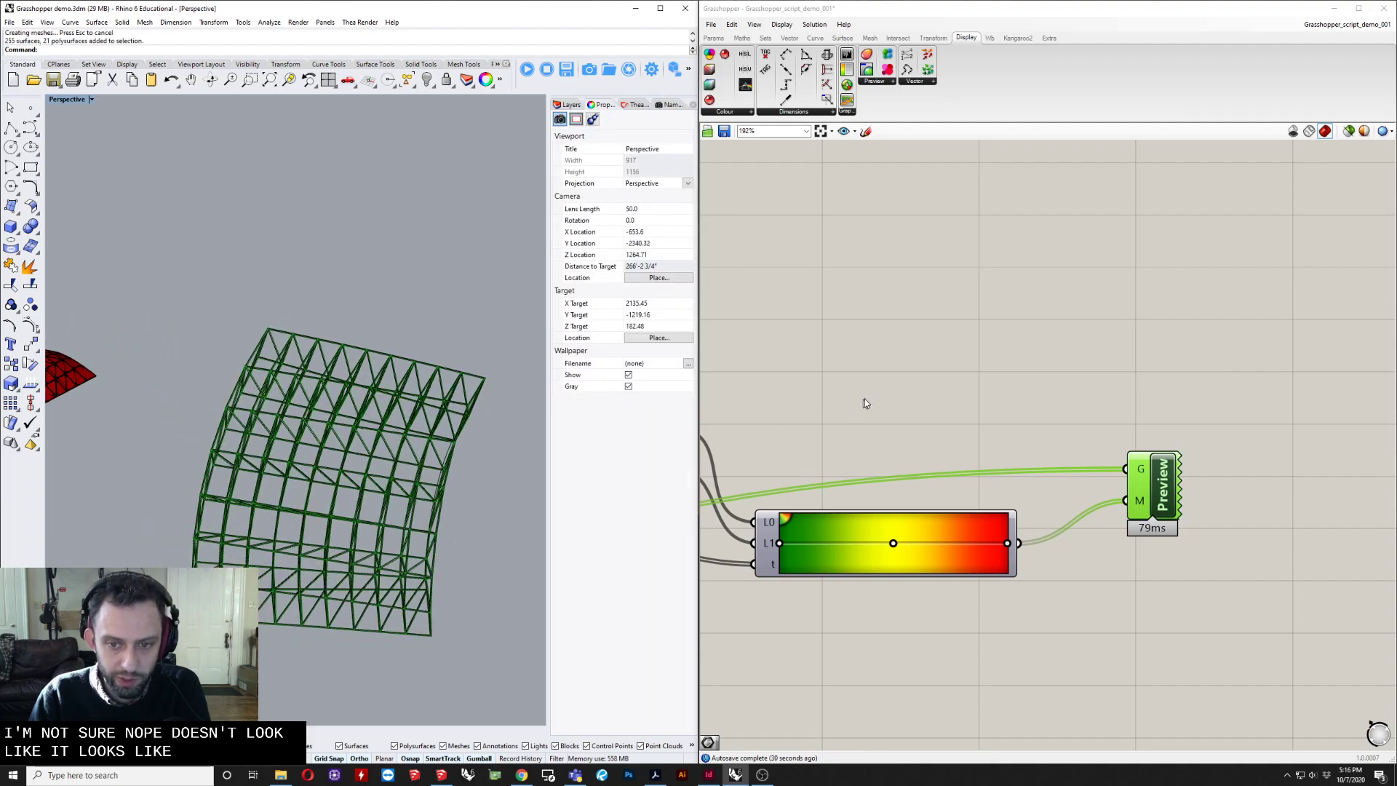
Deselect the Custom Preview component and inspect the baked pipes and their colours up close in the Rhino viewport.
click(865, 403)
scroll(818, 417, down, 1)
scroll(506, 487, down, 2)
right_drag(191, 437, 484, 437)
scroll(298, 438, up, 10)
scroll(391, 442, up, 10)
click(1064, 330)
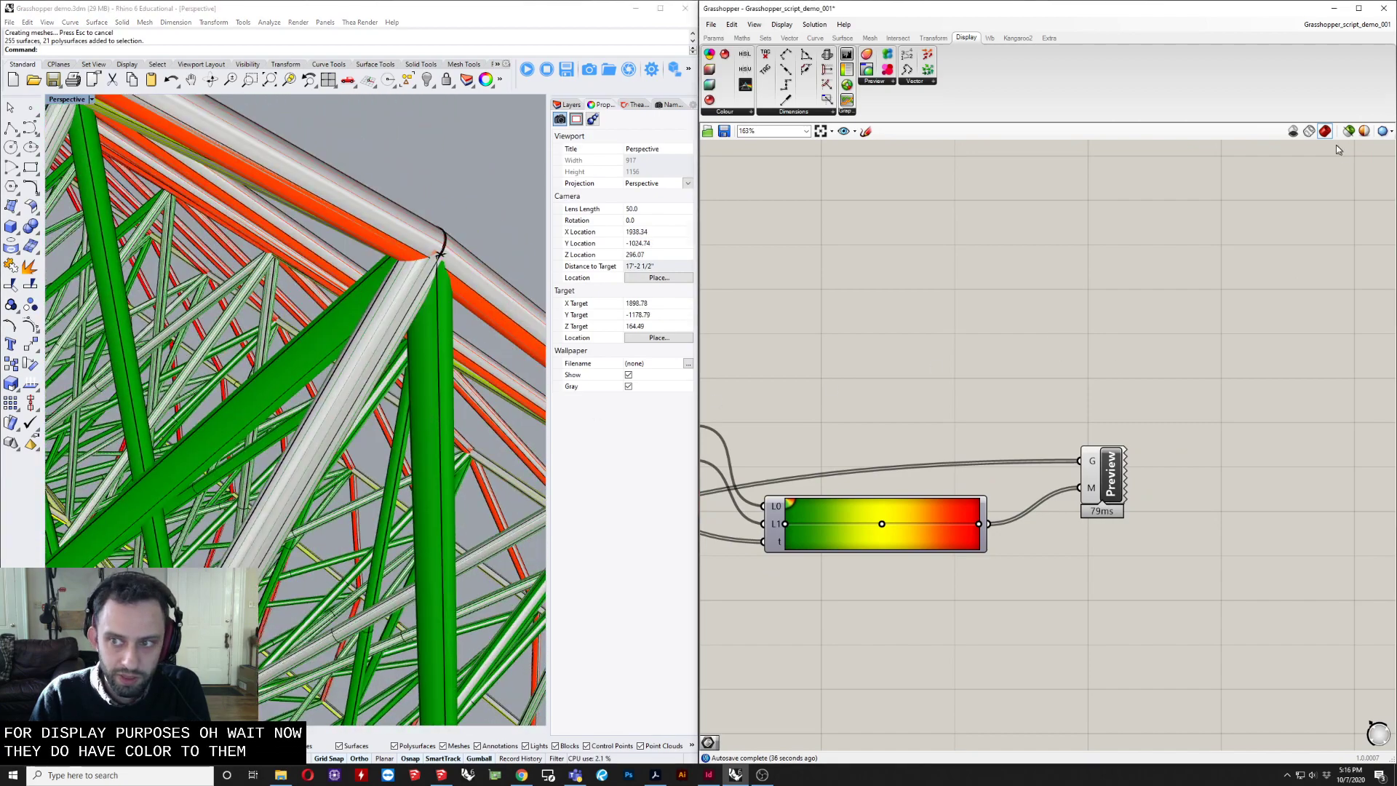
Restrict Grasshopper's preview to selected components and isolate the baked space frame group in Rhino.
click(1350, 132)
scroll(311, 392, down, 10)
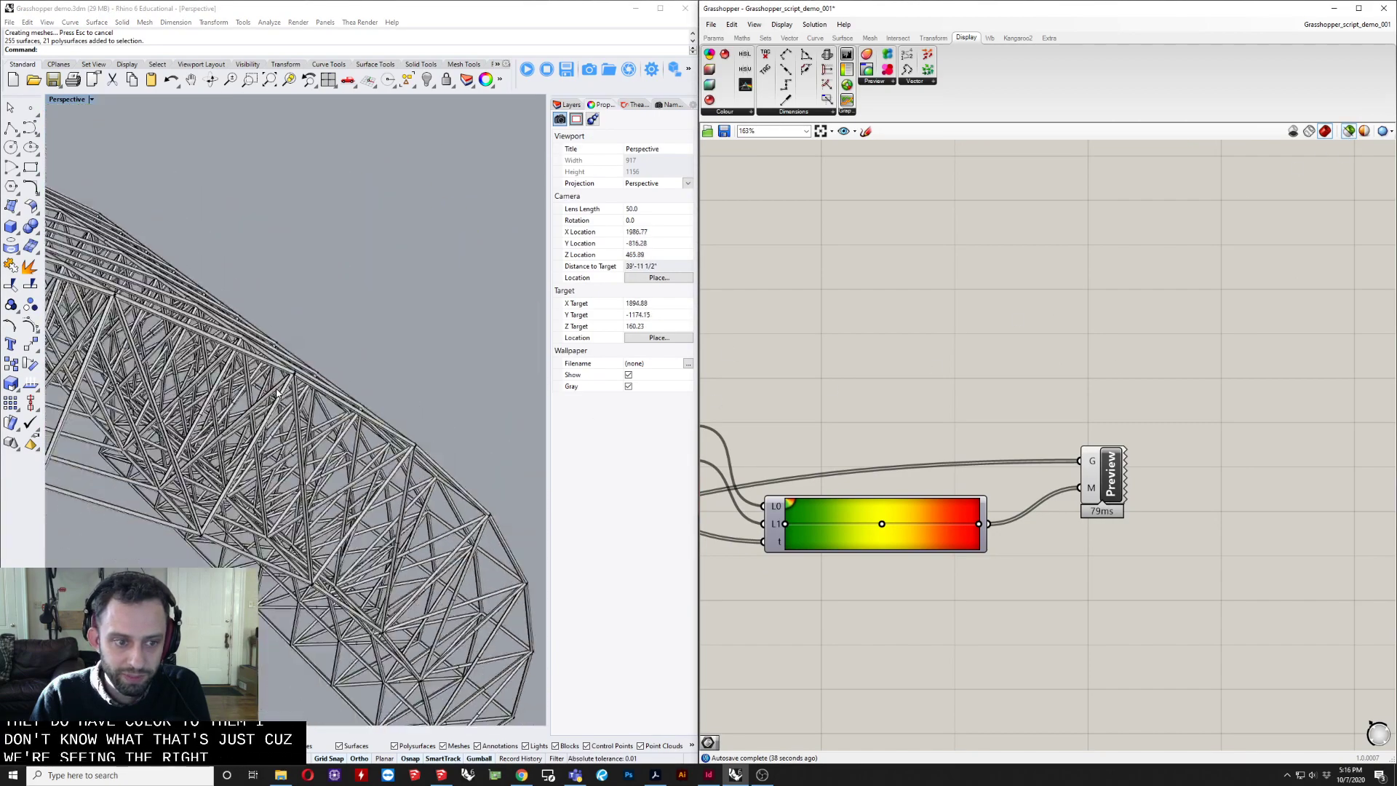
right_drag(311, 391, 182, 375)
click(249, 398)
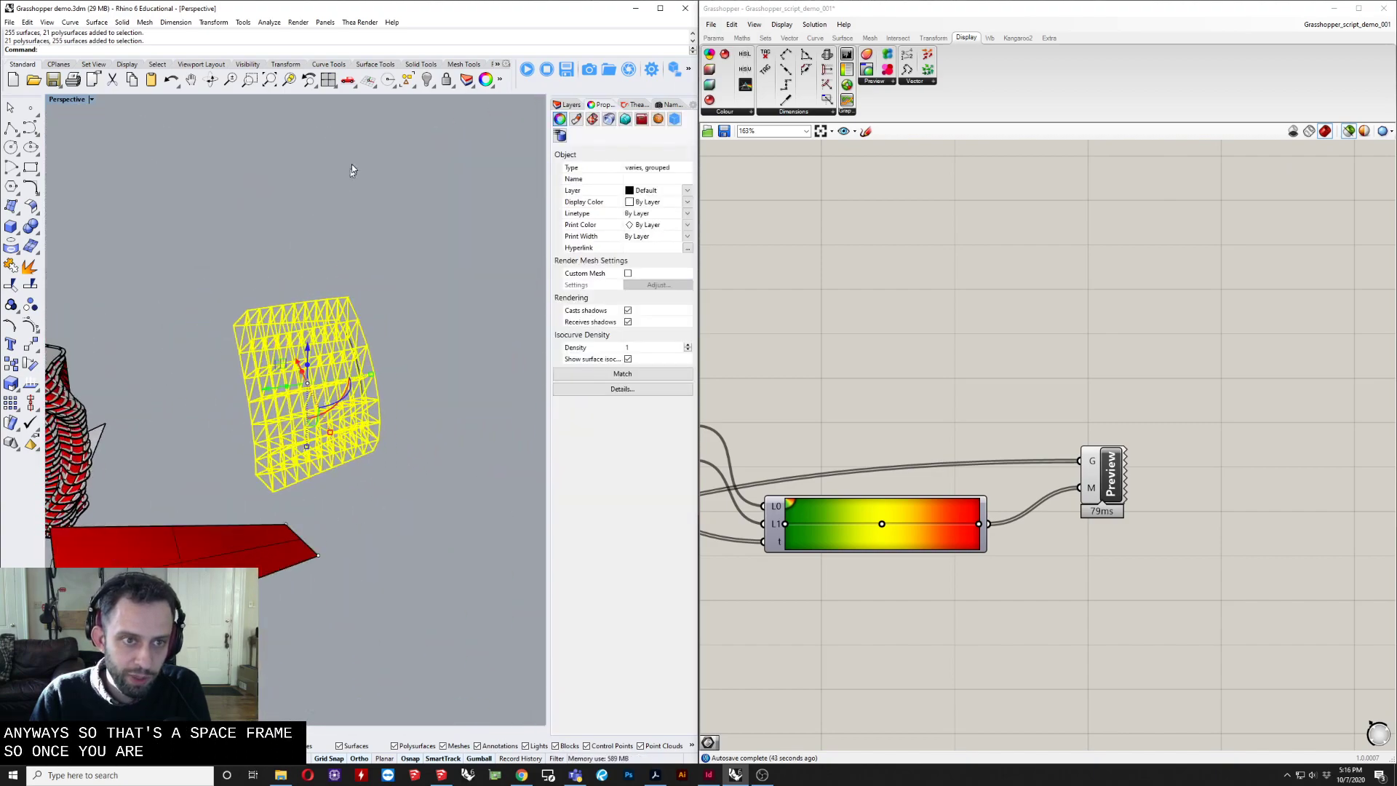
click(427, 82)
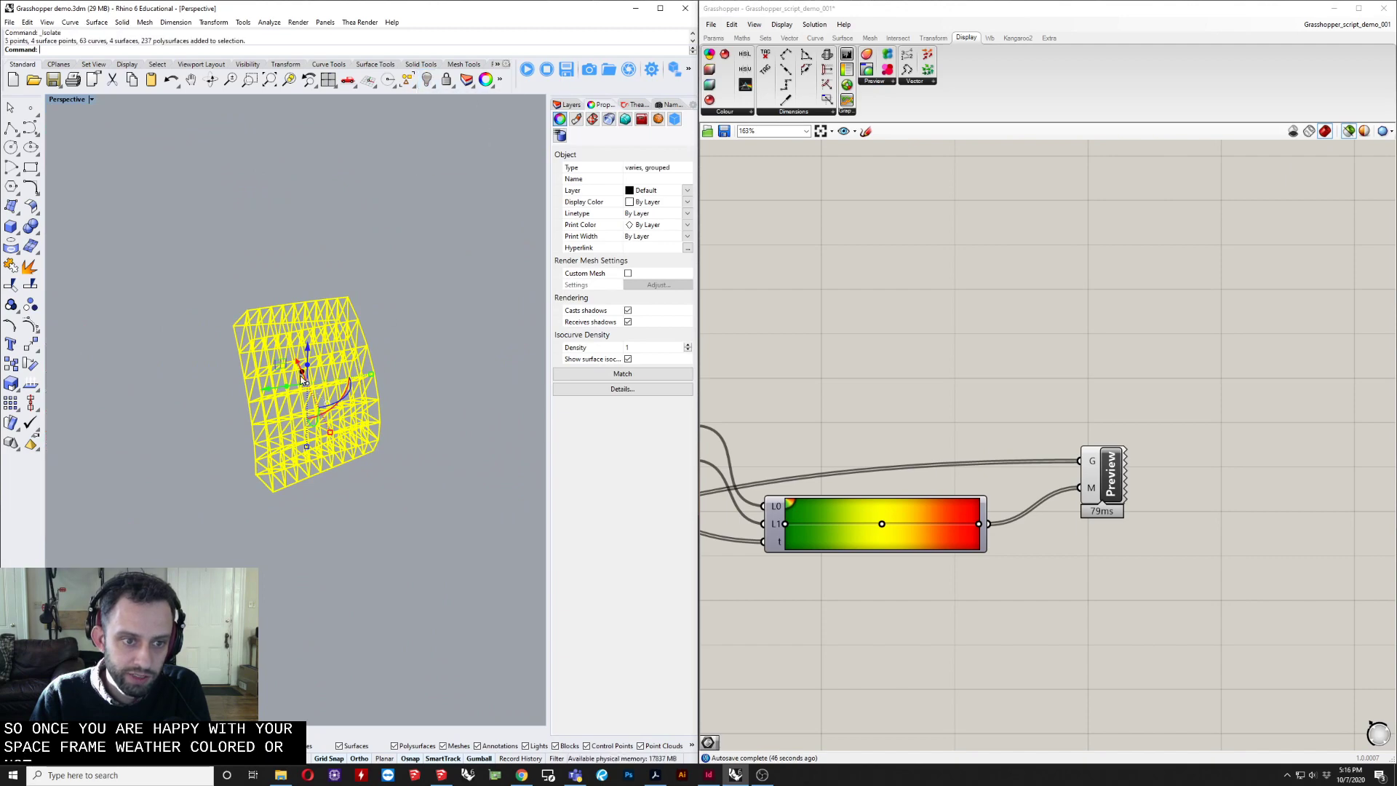
Move the isolated baked space frame aside so it stands next to the Grasshopper version.
right_drag(302, 378, 281, 296)
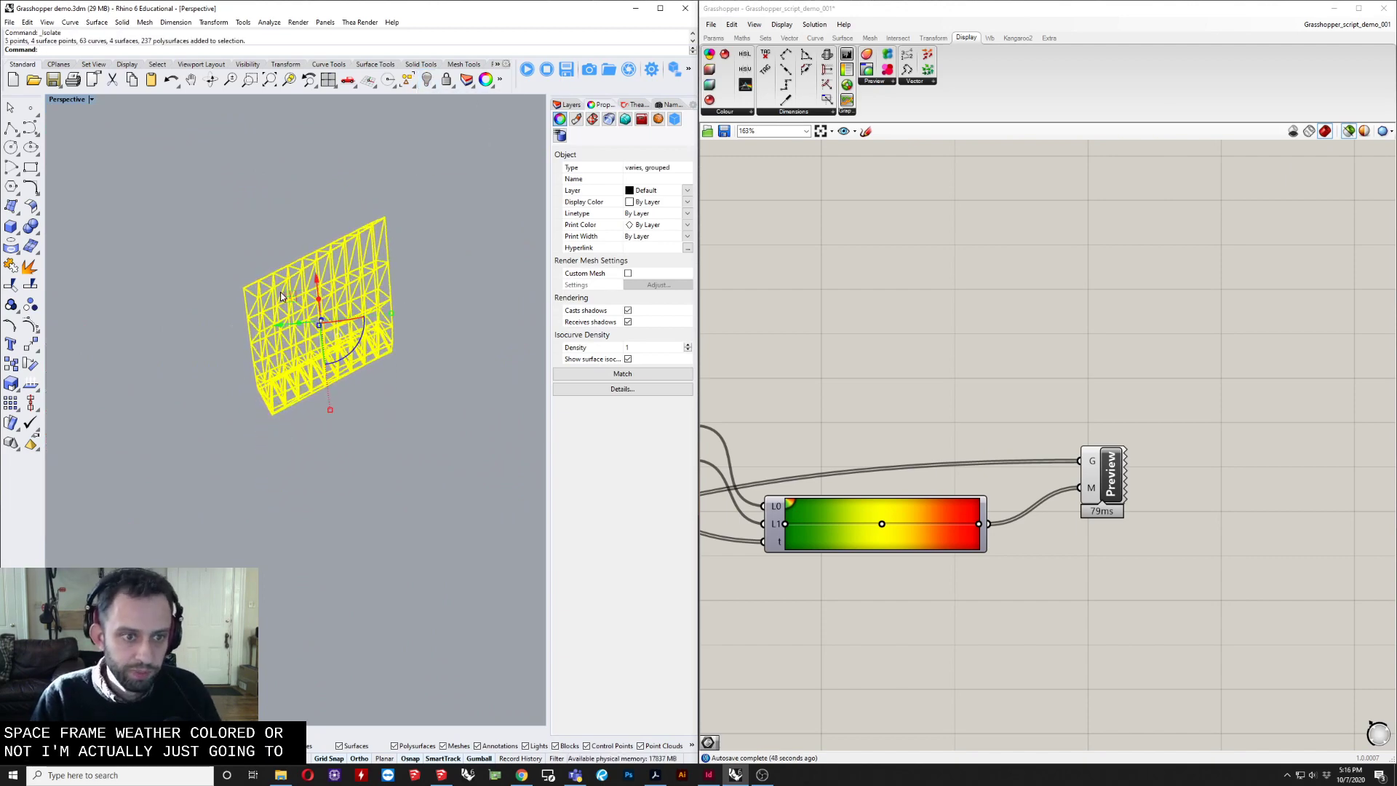
drag(290, 323, 473, 269)
right_drag(373, 434, 437, 335)
Clear the Rhino and Grasshopper selections, and turn the preview back on for all components.
scroll(1128, 433, down, 4)
click(1118, 451)
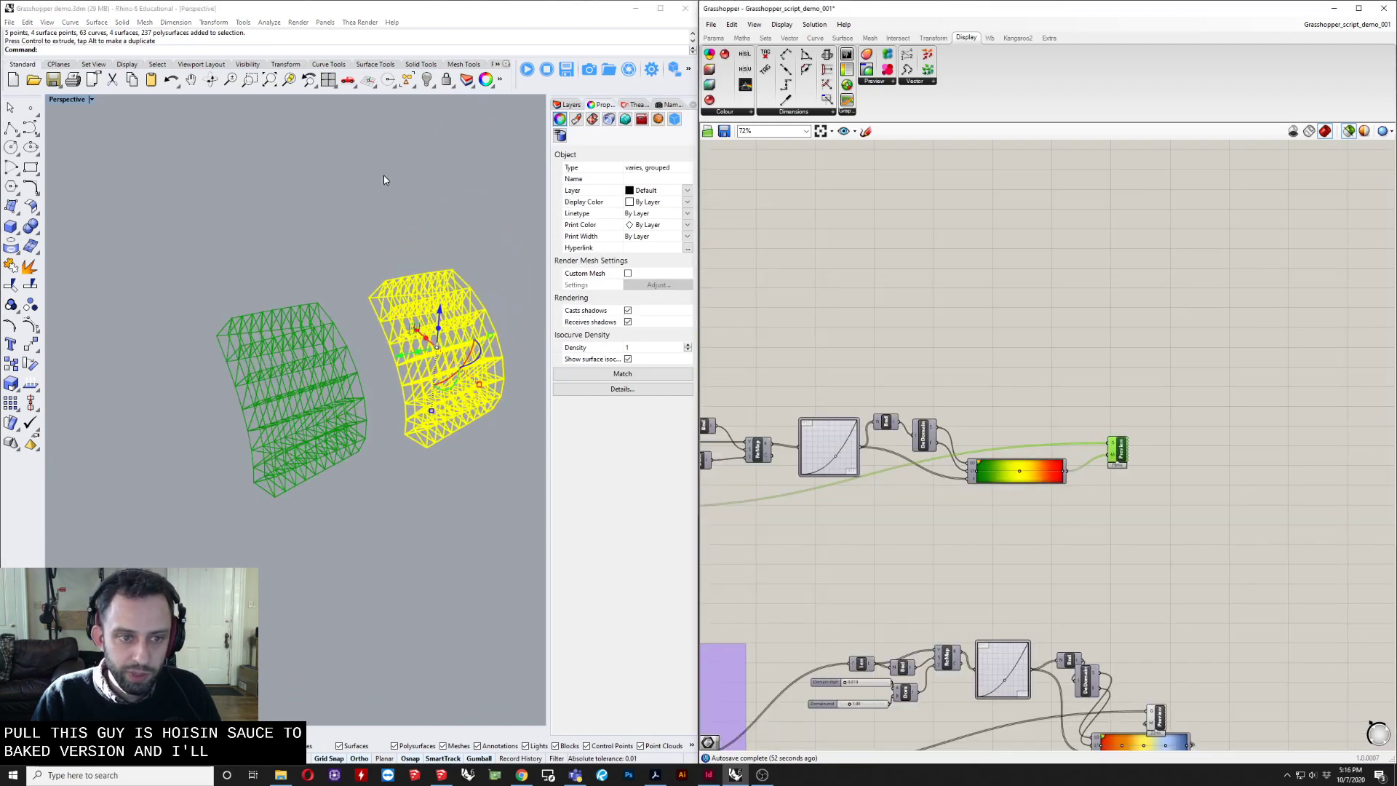
click(385, 175)
click(1253, 223)
click(1351, 133)
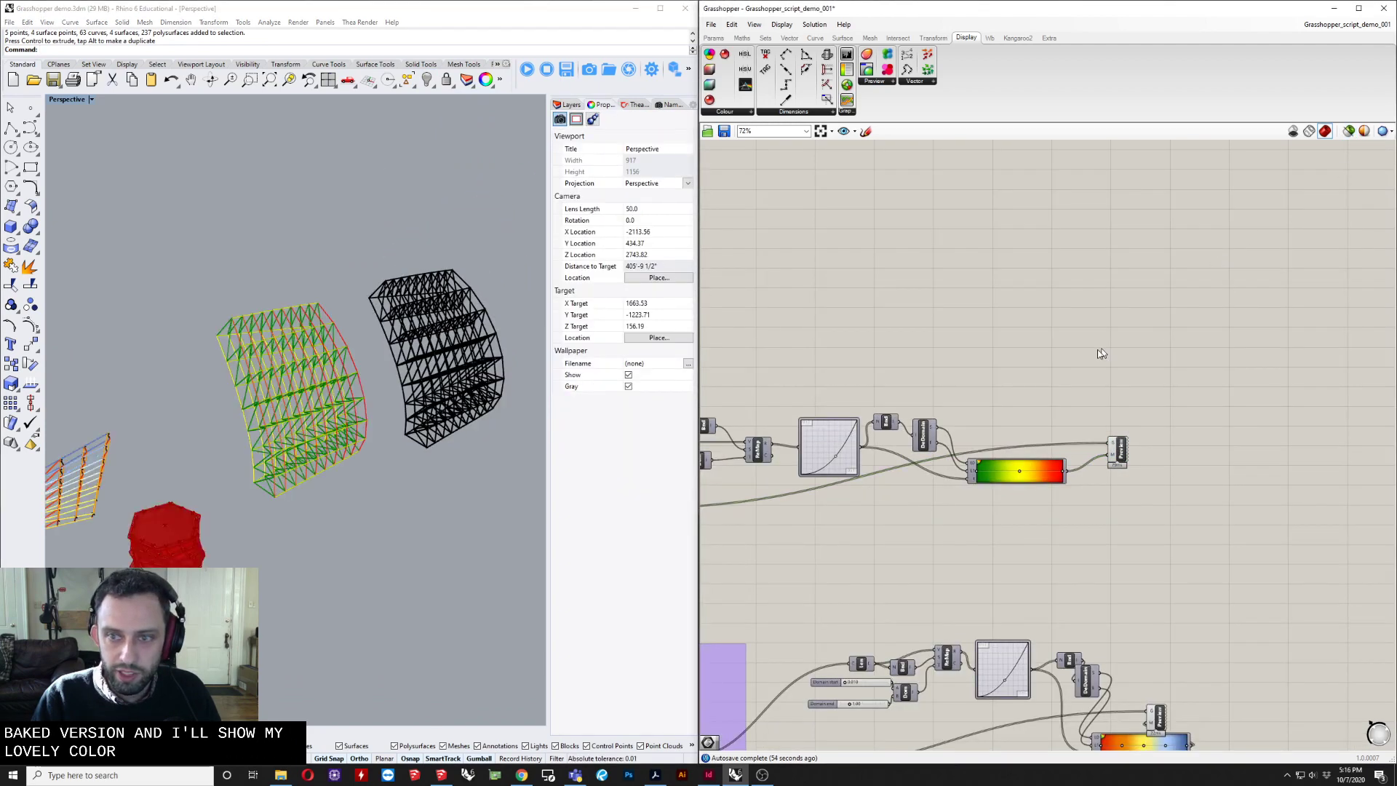
Select the lower space frame script on the canvas and move it further down, away from the upper script.
scroll(313, 367, up, 6)
shift+right_drag(371, 389, 388, 463)
right_drag(1006, 357, 1234, 371)
scroll(1179, 361, down, 3)
scroll(1291, 412, down, 1)
scroll(1229, 375, down, 1)
scroll(1222, 383, down, 2)
drag(950, 663, 1337, 439)
drag(1174, 501, 1140, 704)
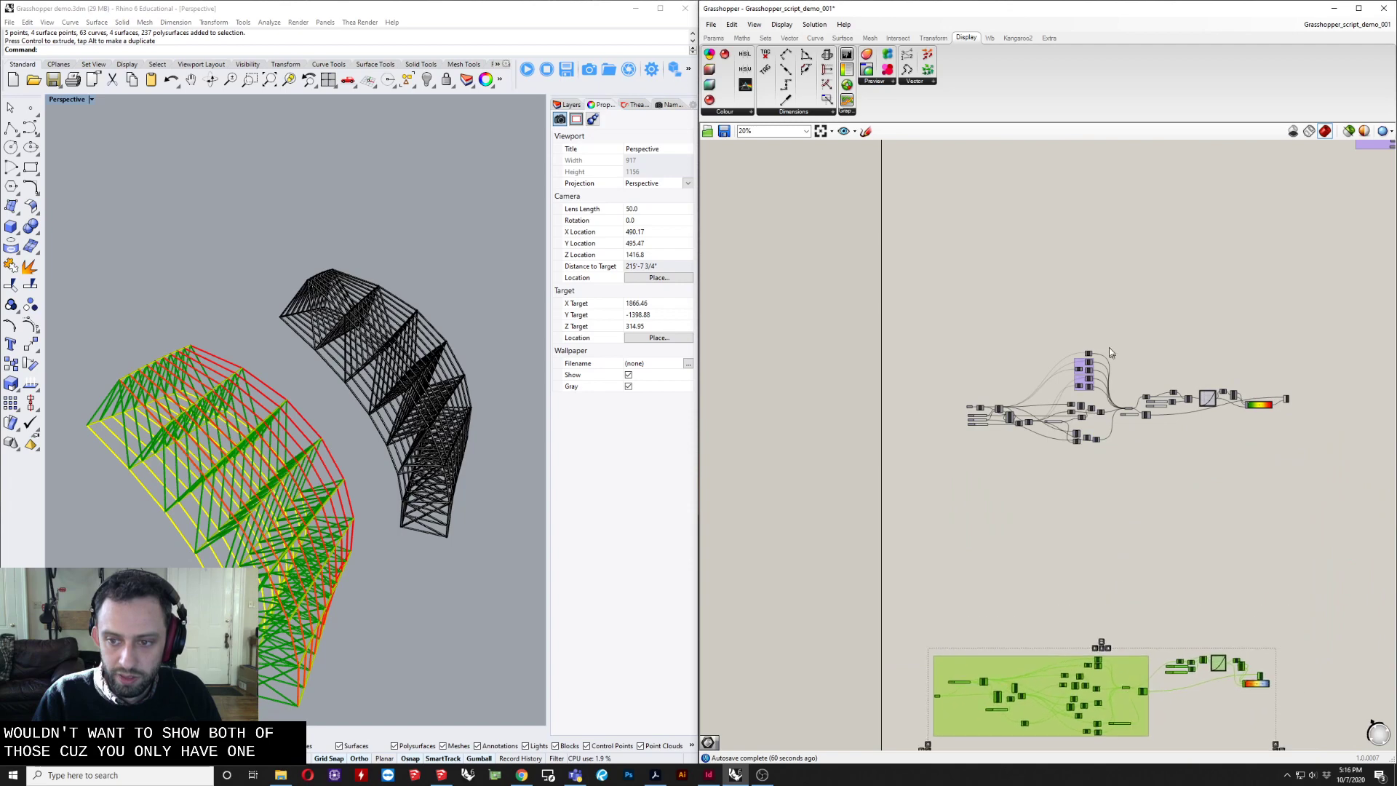
Examine the whole upper space frame script from its surface input to the Custom Preview, alongside both frames in Rhino.
scroll(1056, 342, up, 3)
scroll(1054, 344, up, 2)
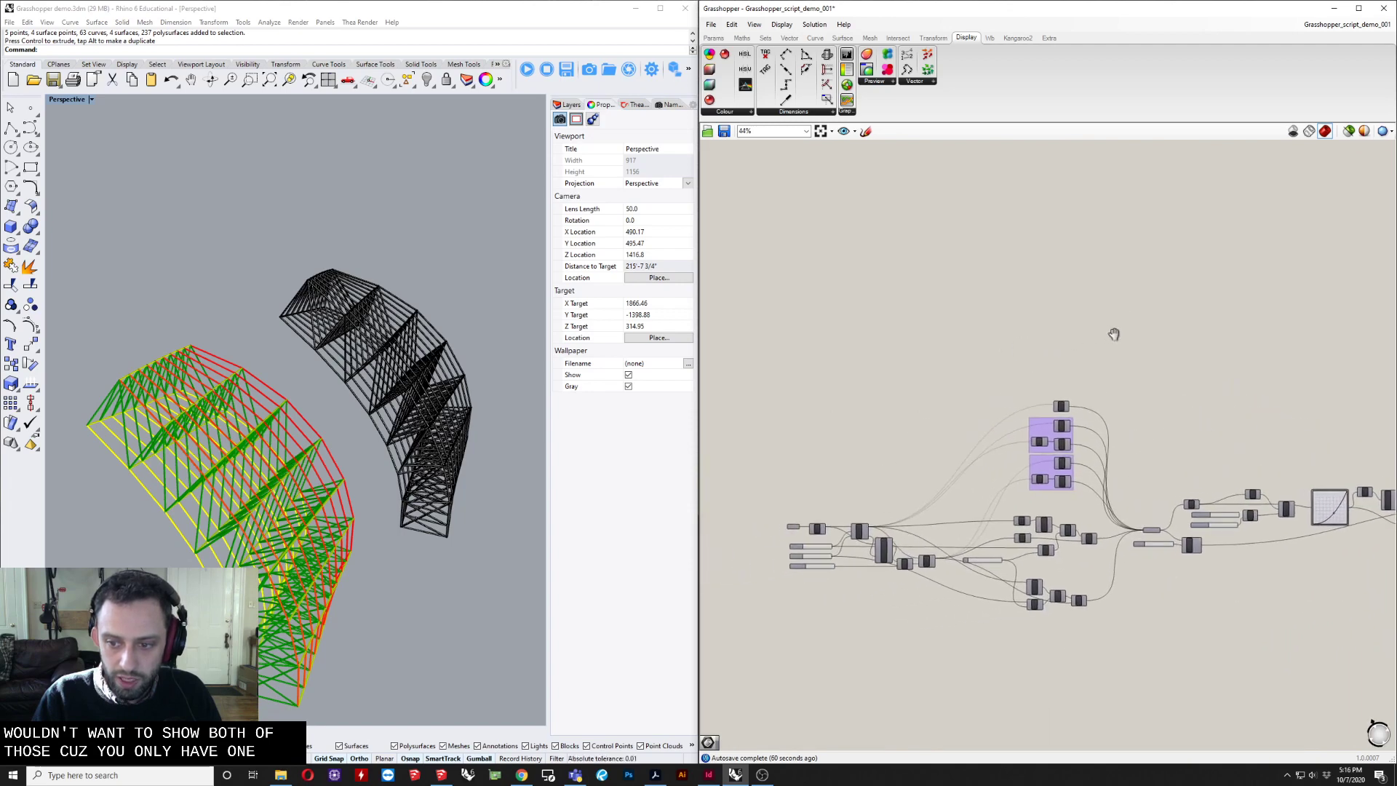
right_drag(1064, 405, 1097, 301)
scroll(1093, 309, down, 2)
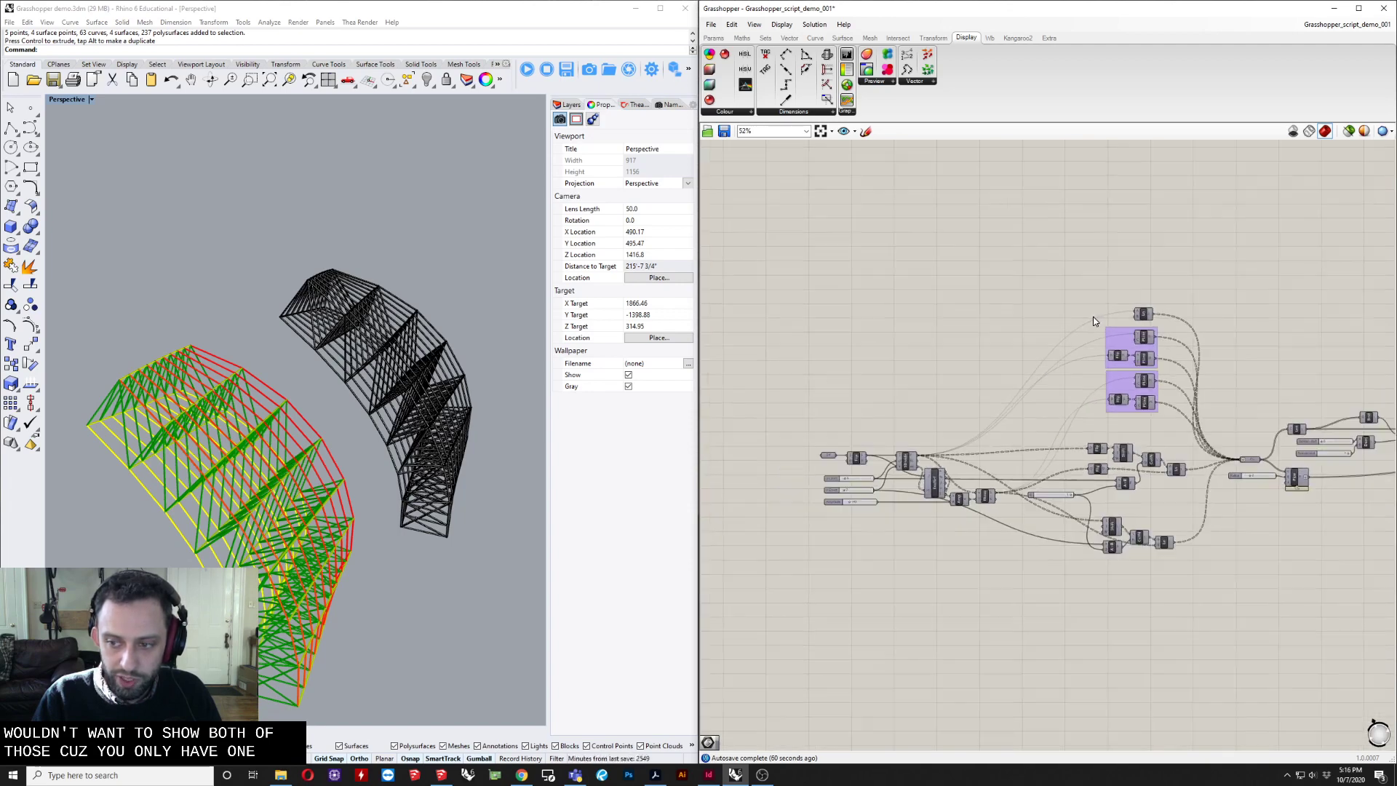
scroll(1138, 427, up, 1)
mouse_move(1138, 427)
right_down()
mouse_move(1169, 418)
mouse_move(1164, 430)
right_up()
scroll(1169, 418, down, 1)
right_drag(1249, 444, 727, 431)
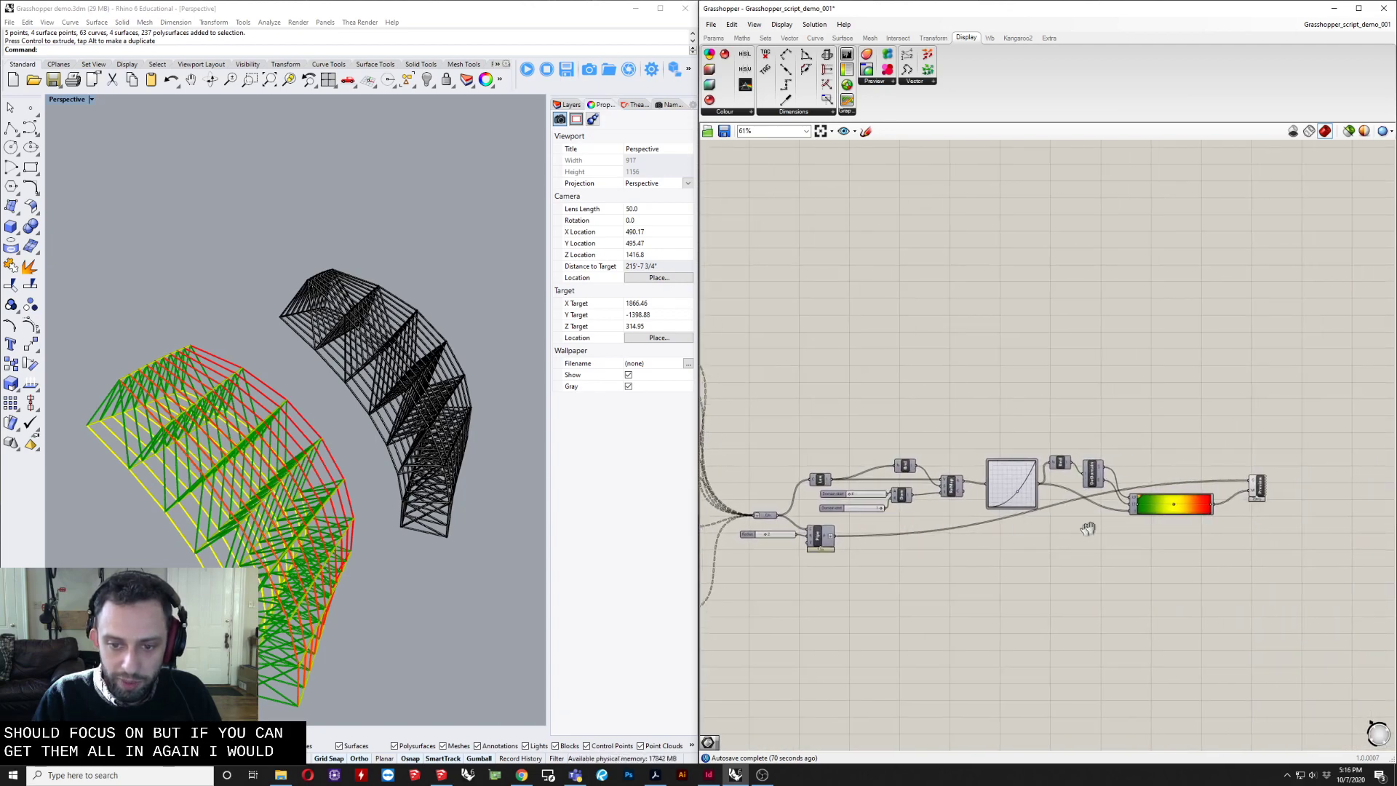
right_drag(1088, 529, 1210, 544)
right_drag(837, 571, 1119, 570)
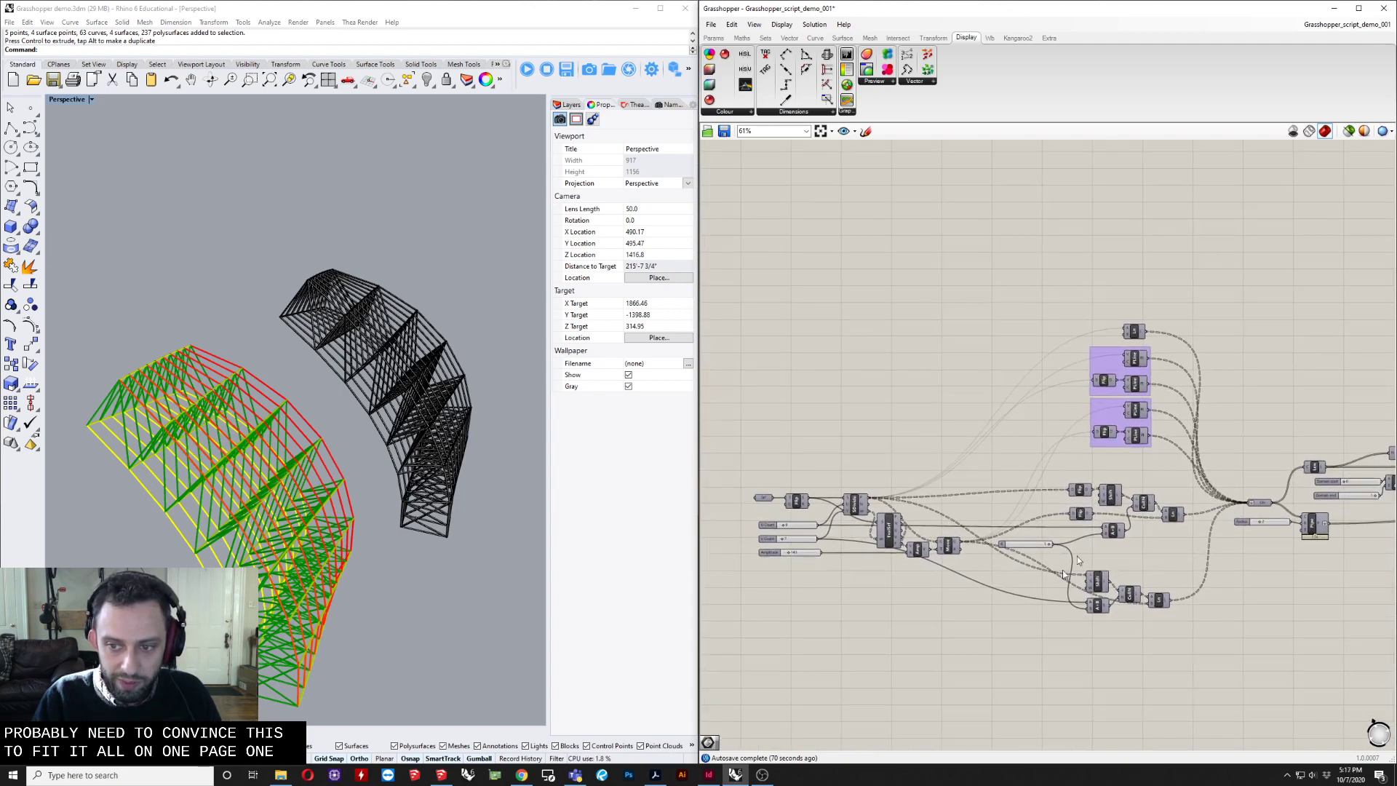
scroll(1109, 495, down, 1)
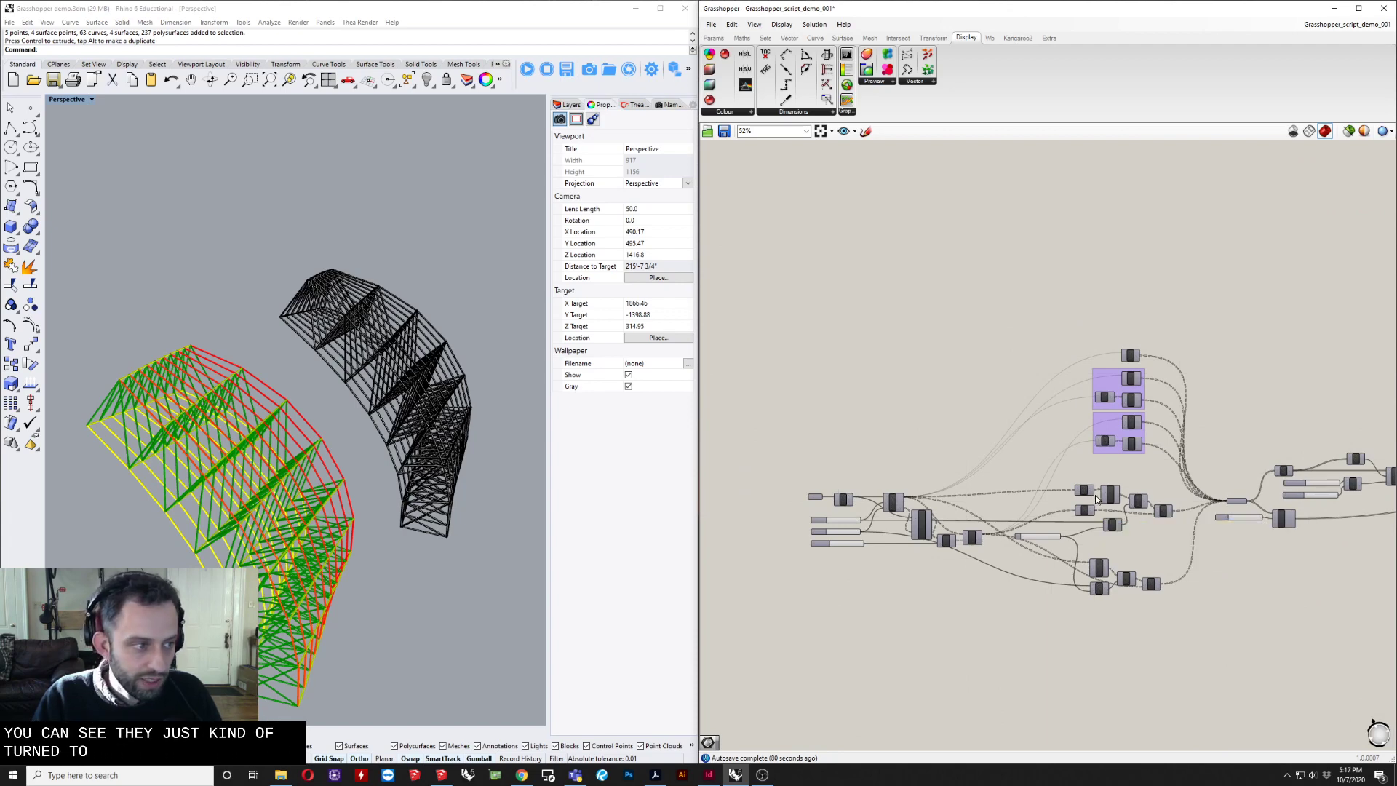
scroll(1123, 497, up, 1)
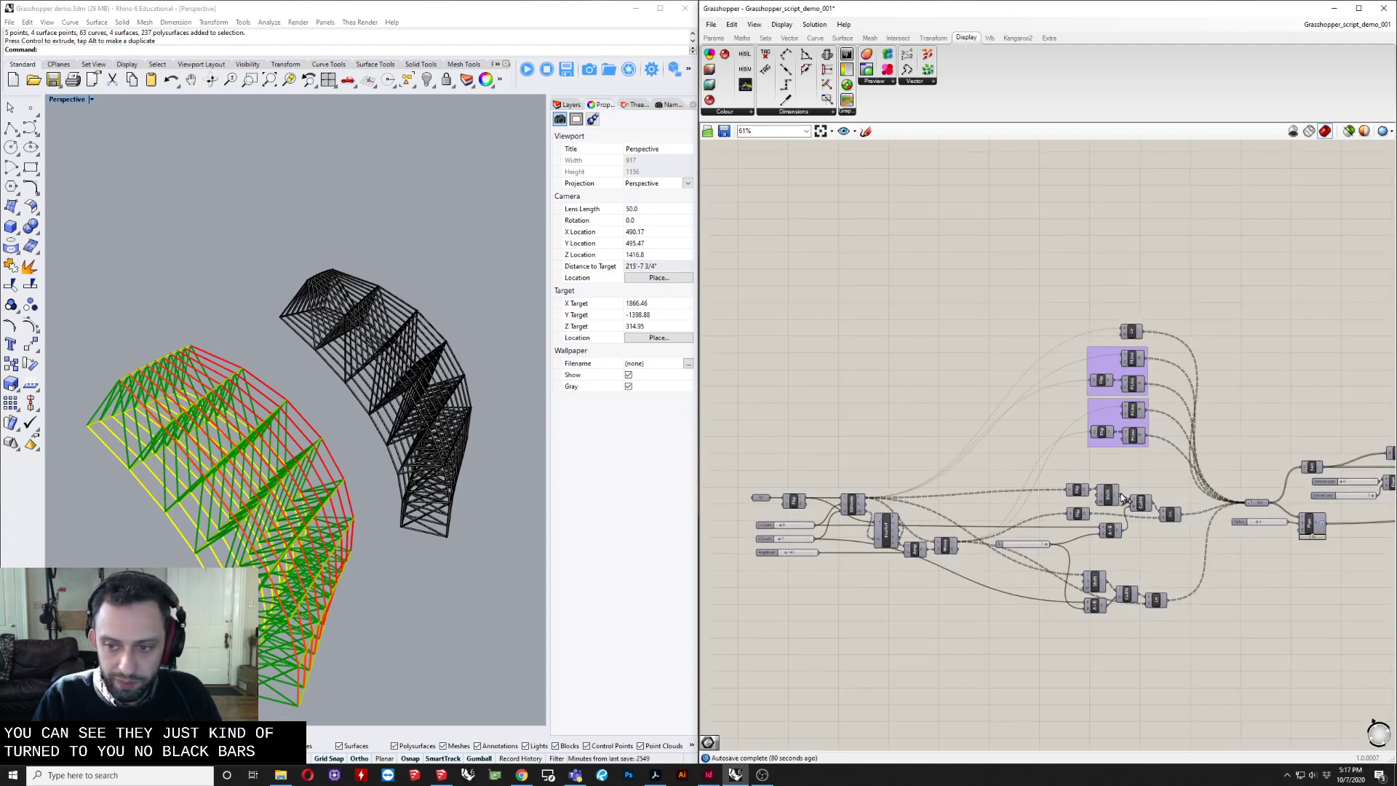
mouse_move(1105, 501)
right_down()
mouse_move(1100, 526)
mouse_move(1117, 524)
right_up()
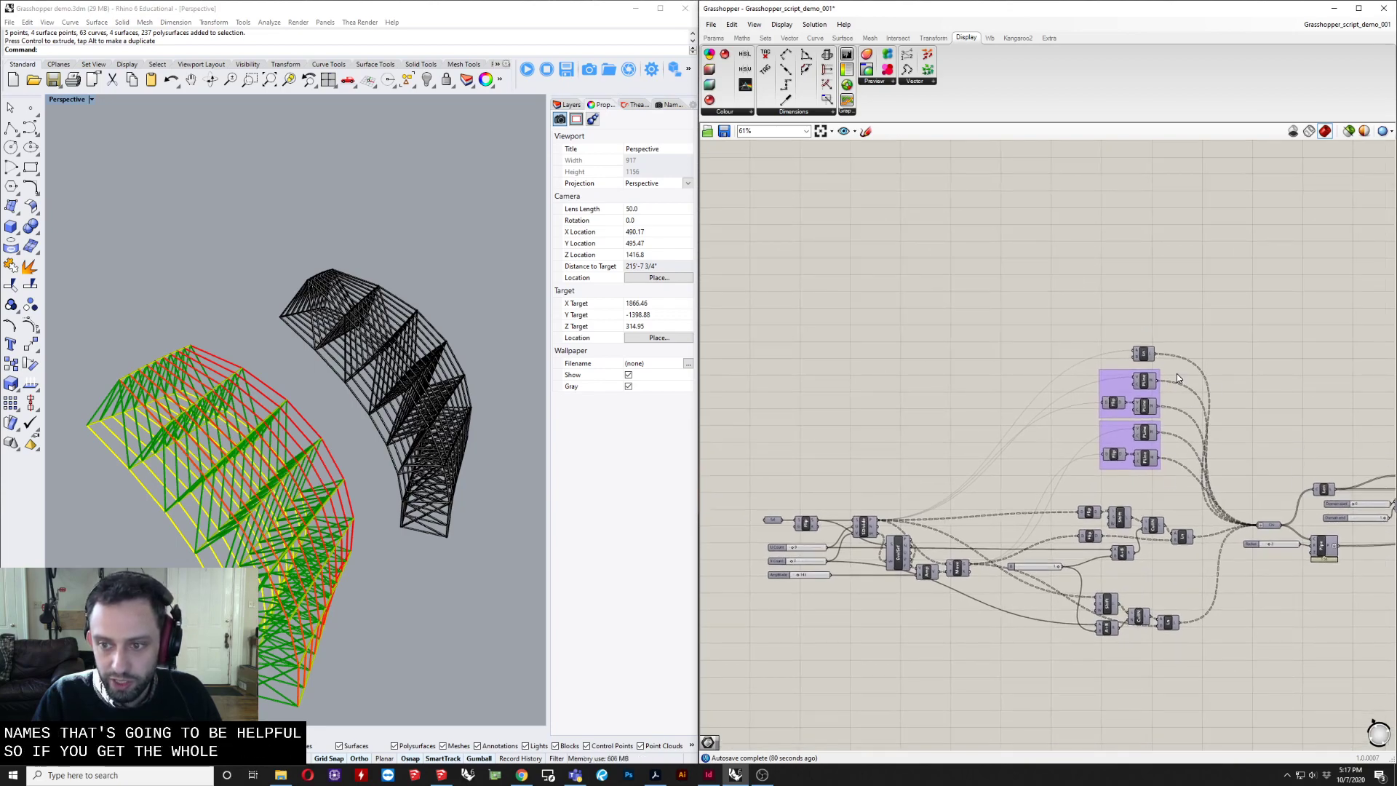
right_drag(354, 453, 411, 439)
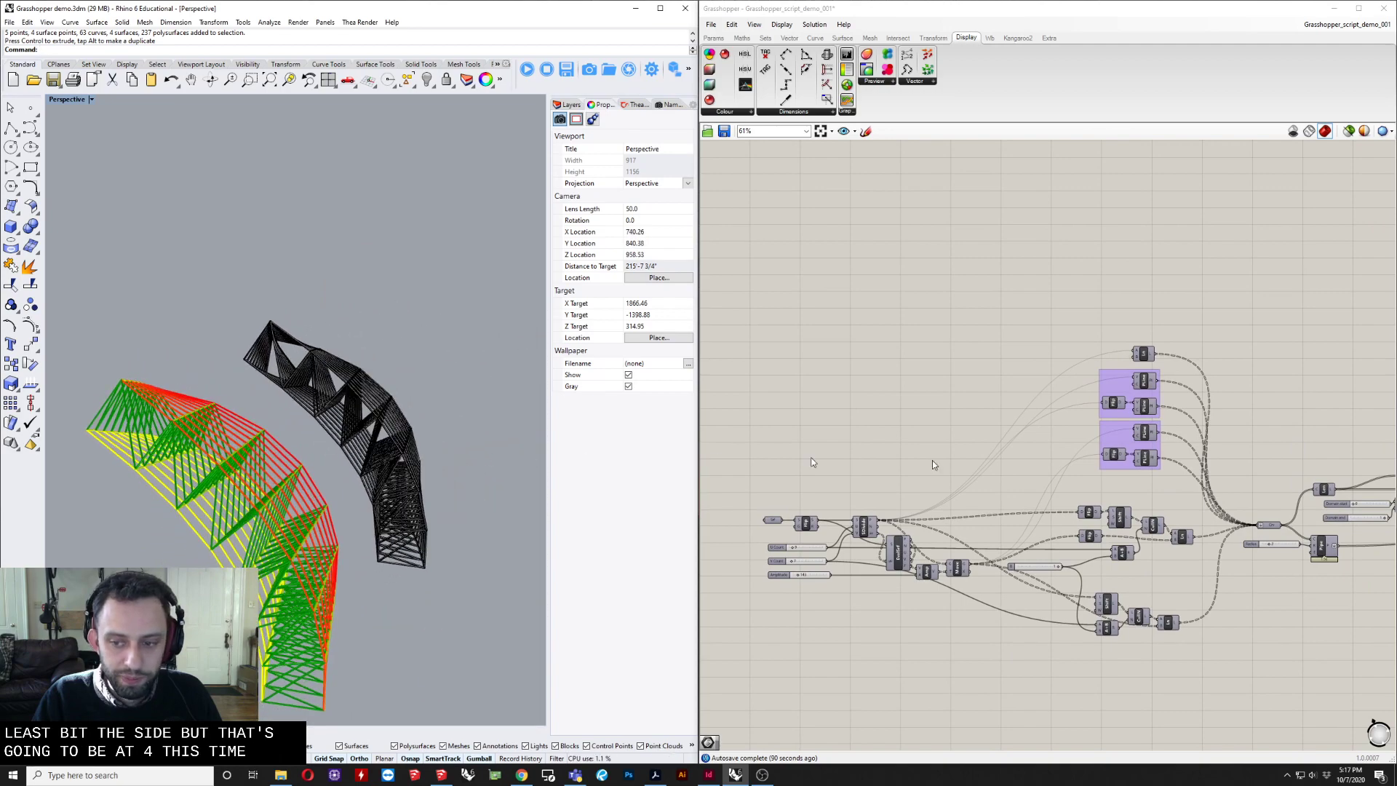
right_drag(1135, 575, 1065, 510)
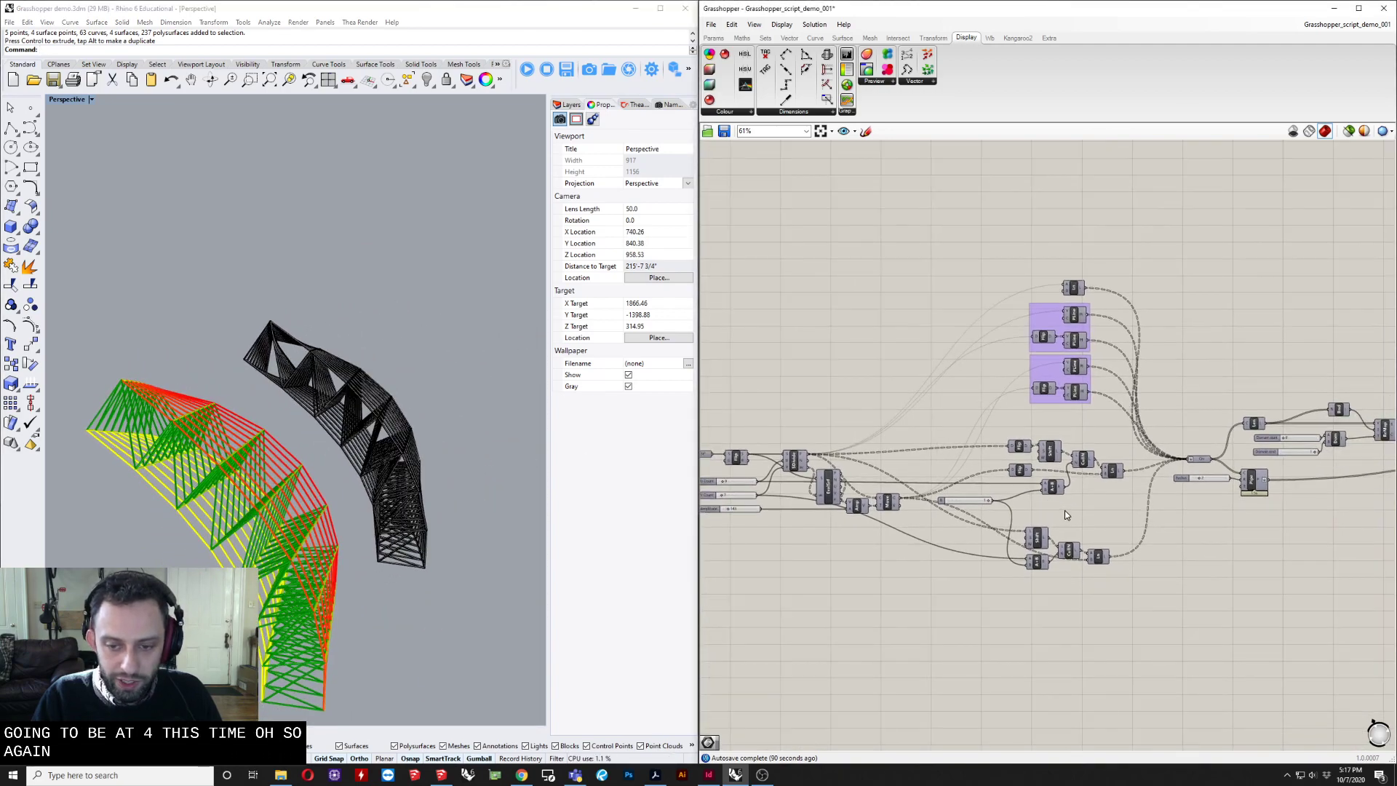
Highlight the upper Line and PolyLine components together, and then the Line component fed by the upper Cull Nth.
scroll(1030, 512, up, 4)
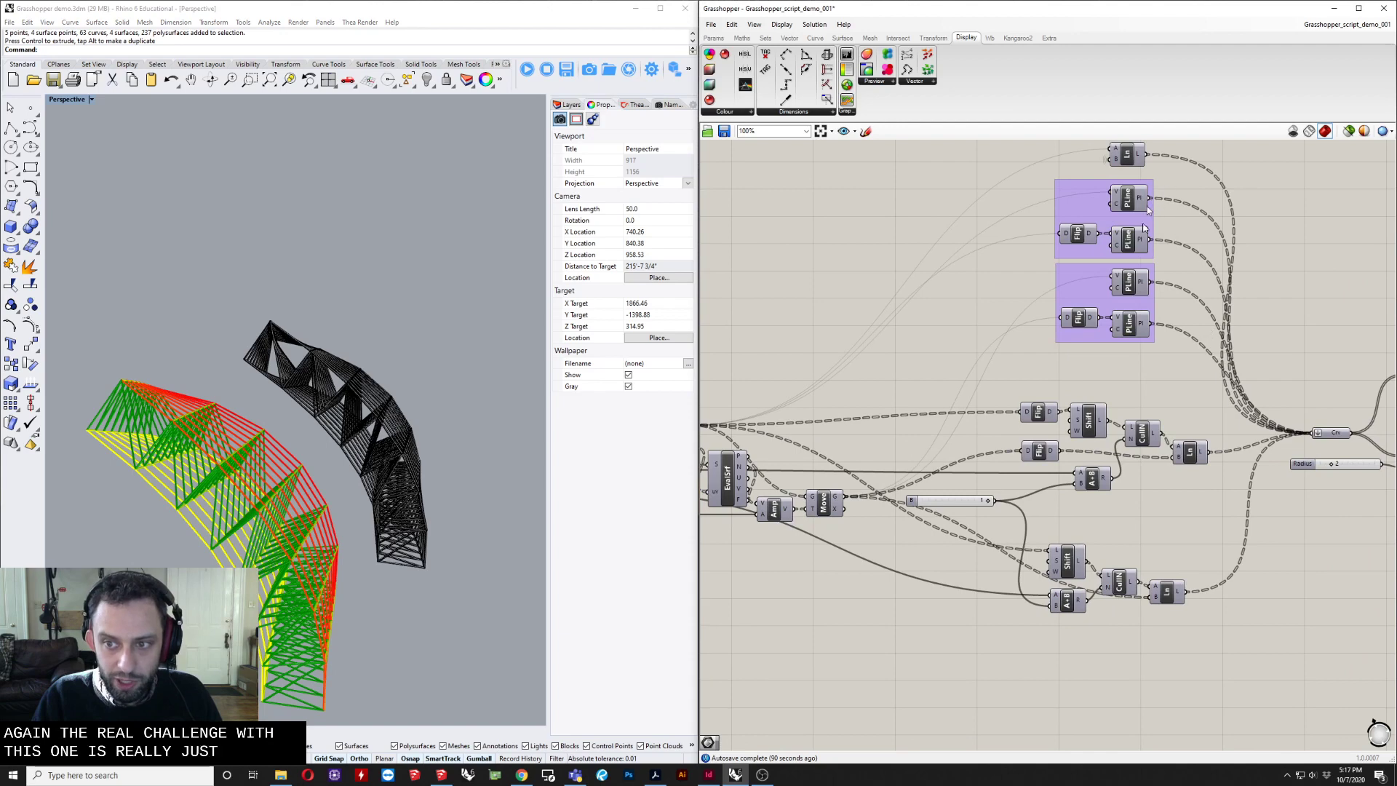
right_drag(1148, 207, 1103, 297)
drag(1089, 221, 1073, 452)
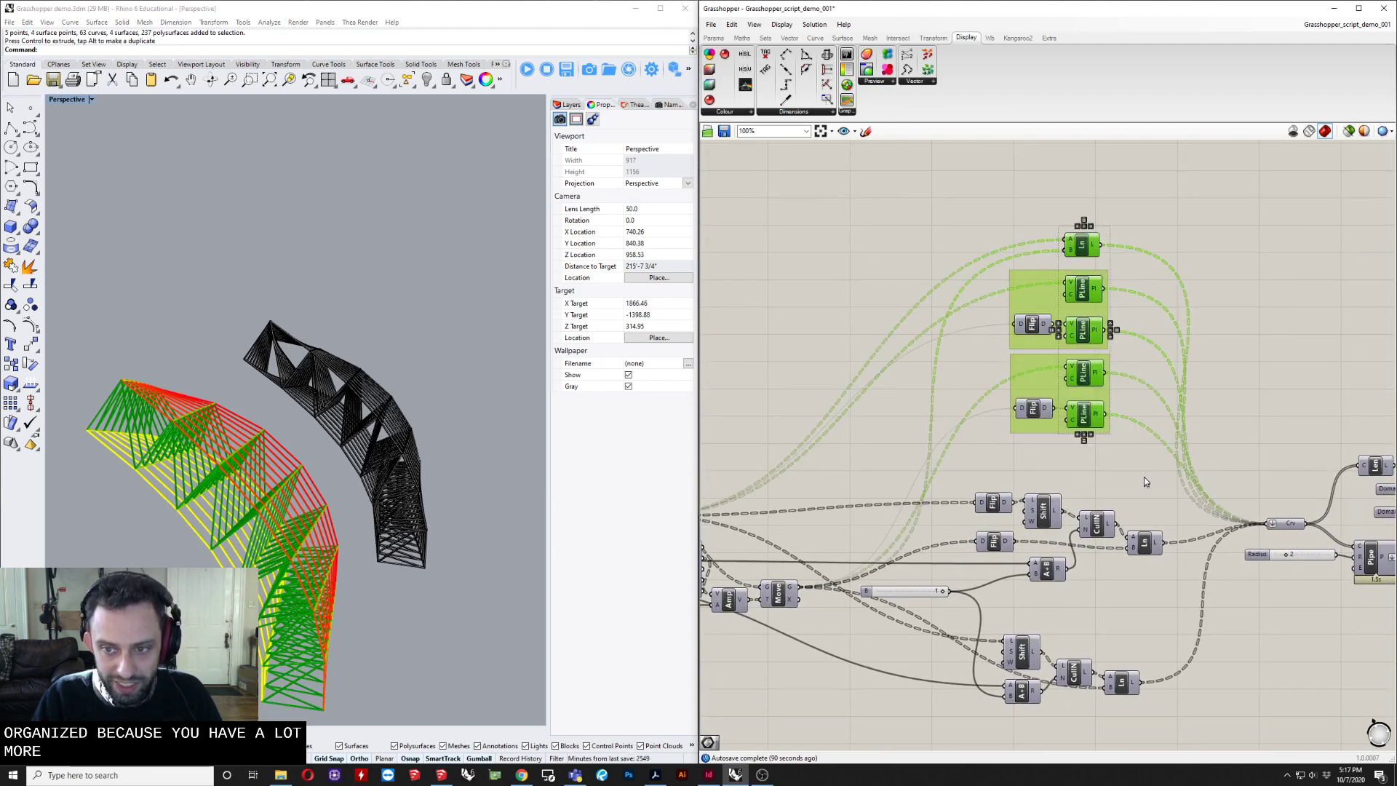
right_drag(1144, 478, 1089, 408)
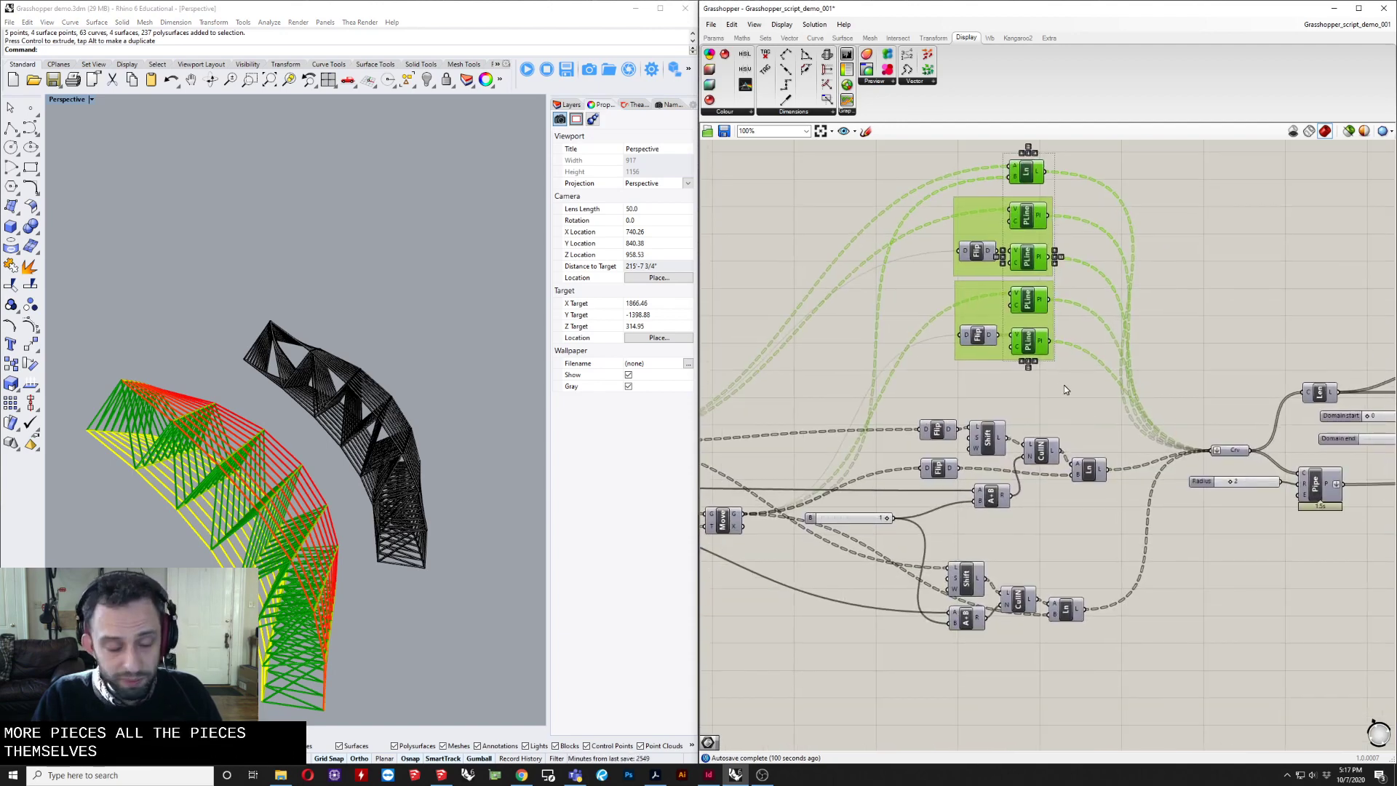
scroll(1010, 447, up, 3)
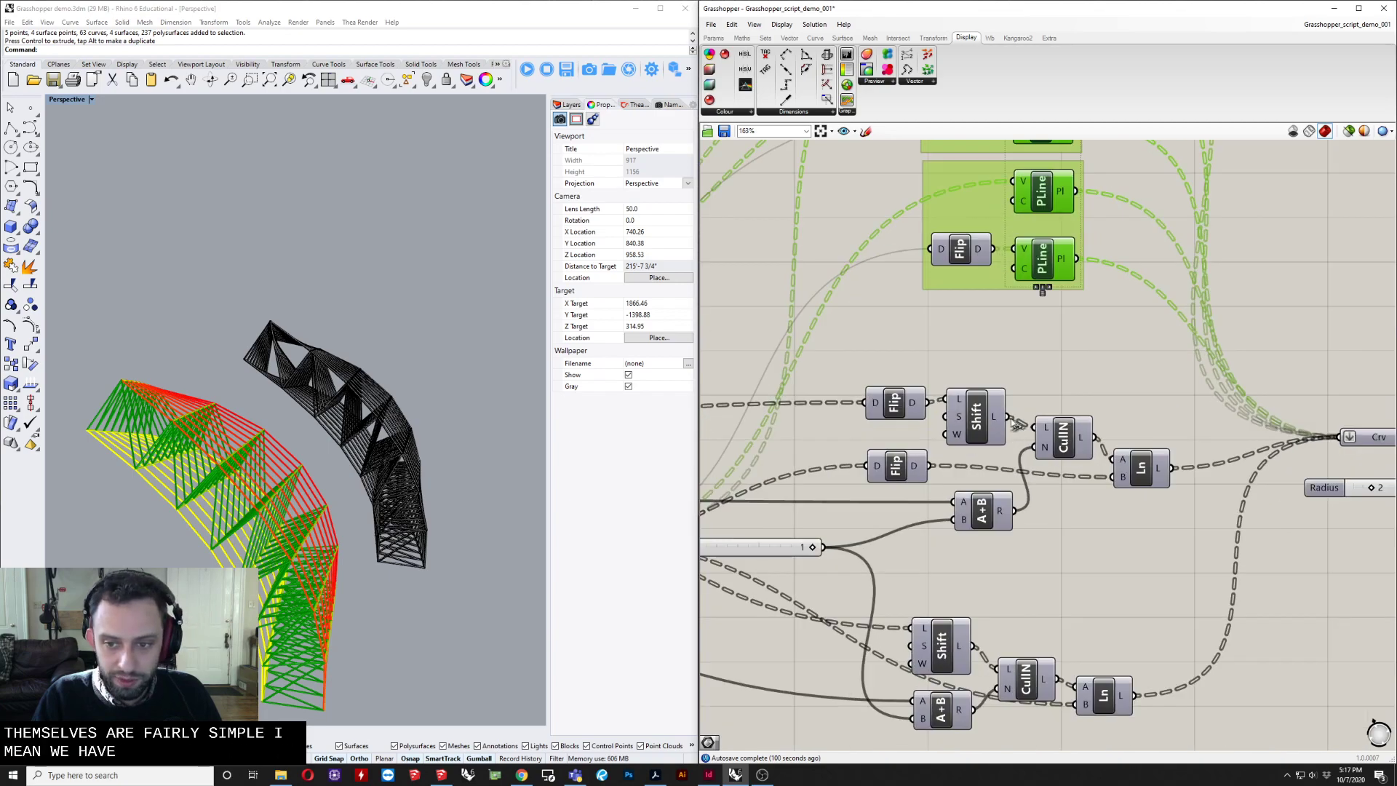
click(1143, 468)
scroll(1048, 447, down, 3)
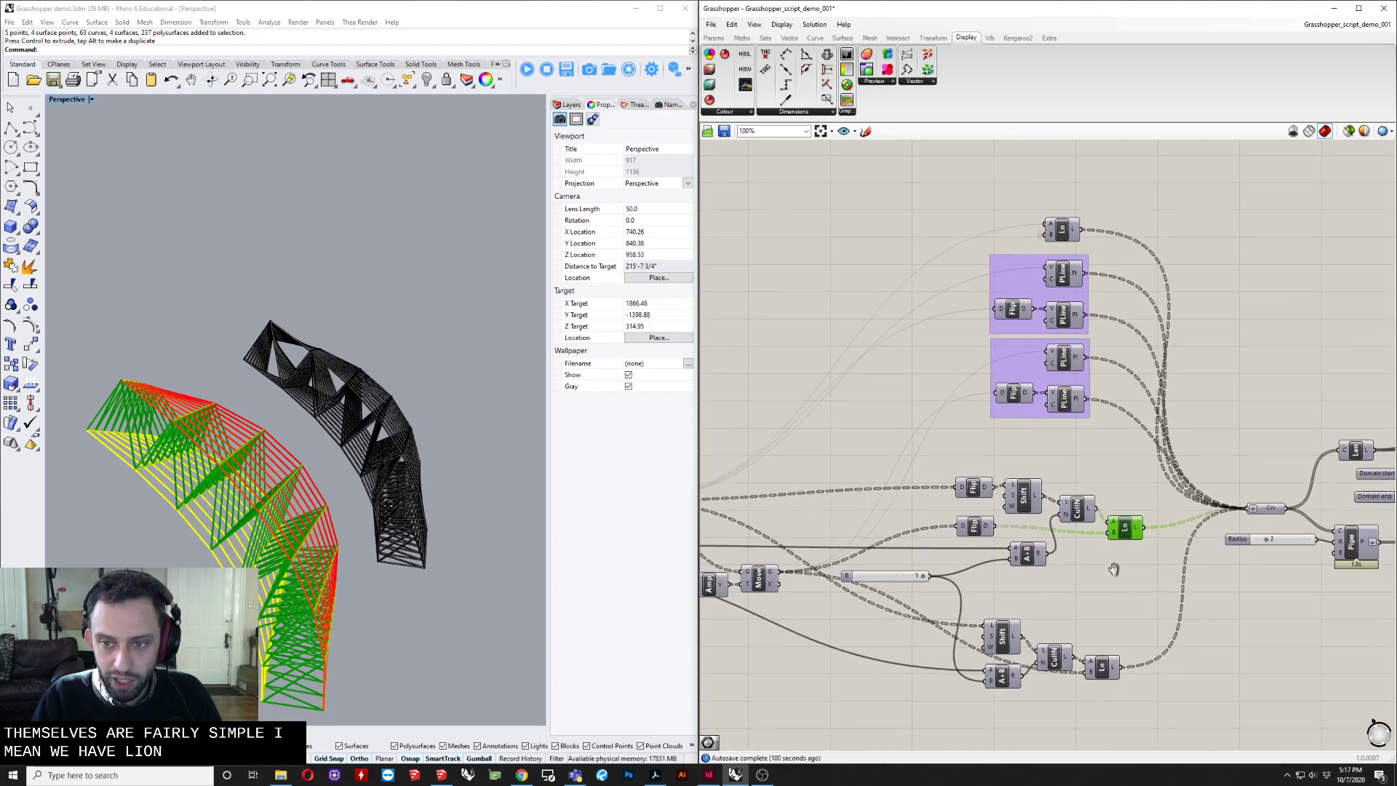
View the frames from another angle and select the surface-dividing SDivide component to highlight its connections.
right_drag(232, 312, 180, 375)
scroll(907, 436, down, 5)
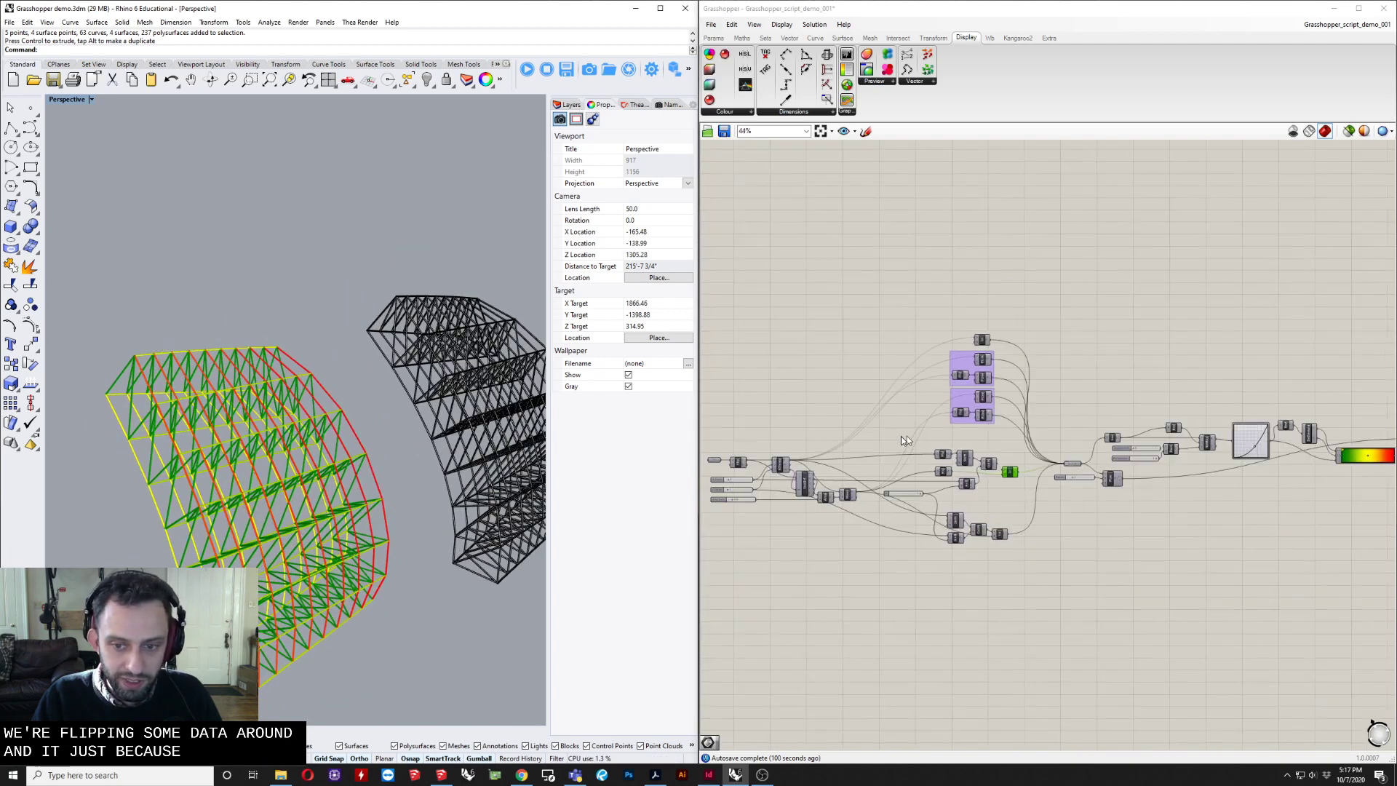
right_drag(907, 436, 1099, 435)
scroll(1012, 456, up, 4)
click(934, 469)
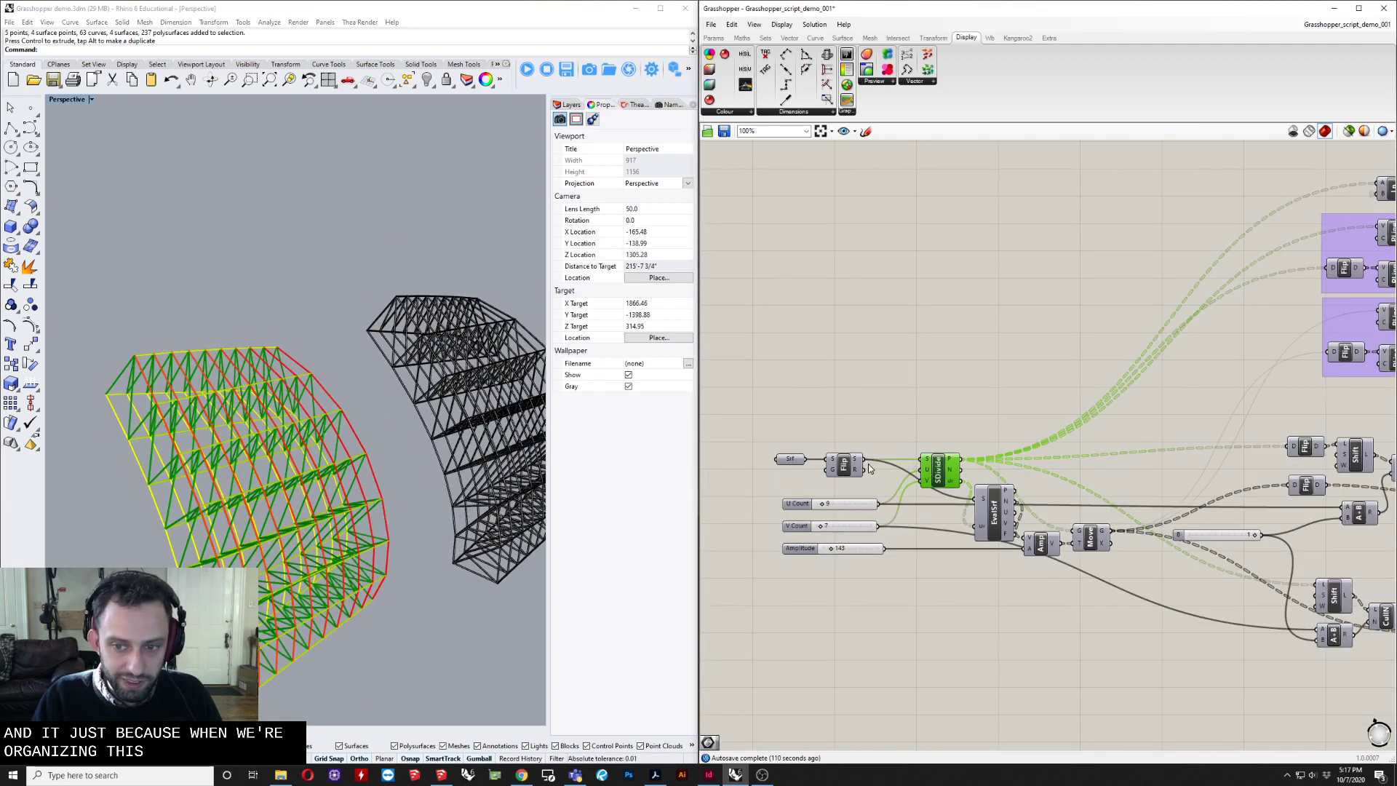
Limit the Rhino preview to selected components and highlight the two Flip Matrix components ahead of the Line fed by the upper Cull Nth.
scroll(1085, 406, up, 1)
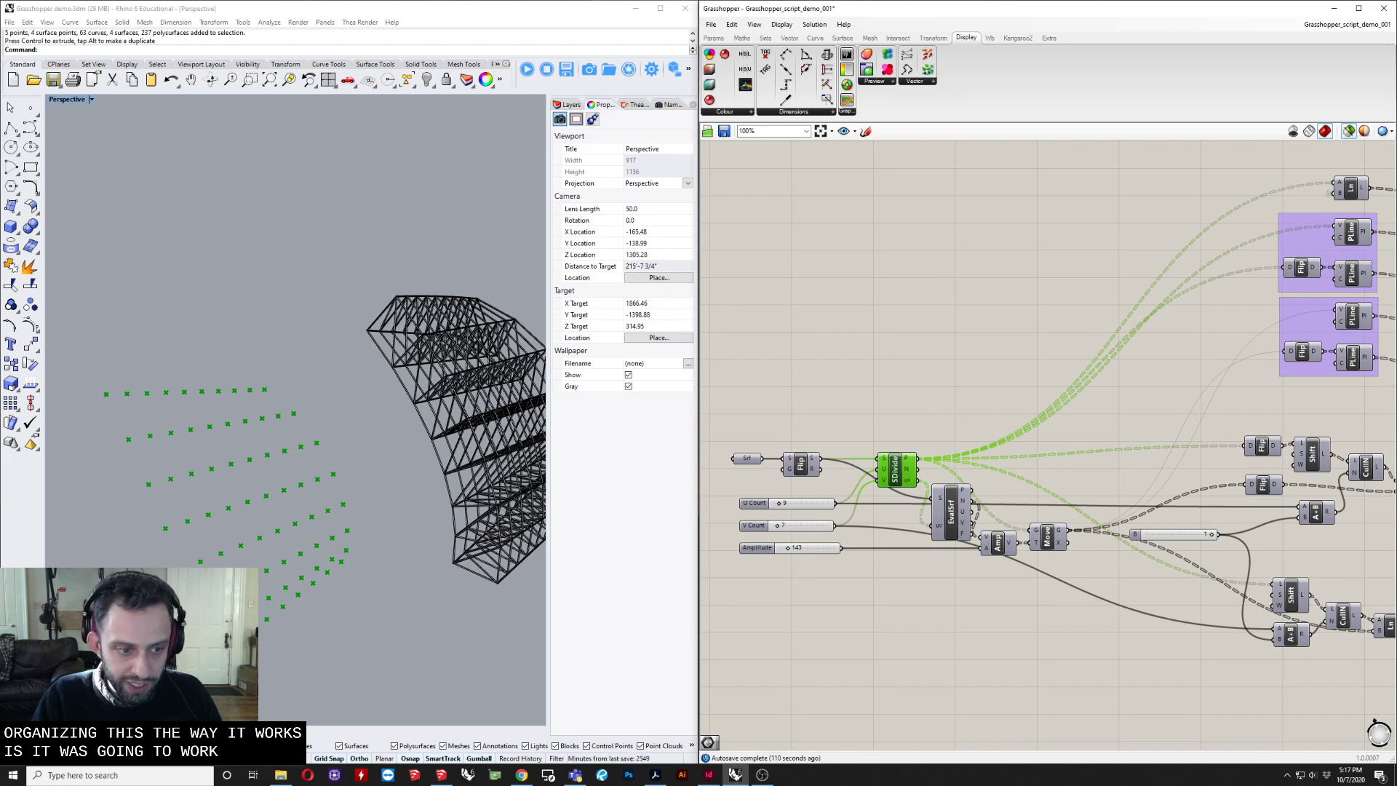
right_drag(1108, 496, 909, 501)
click(1065, 449)
click(1064, 486)
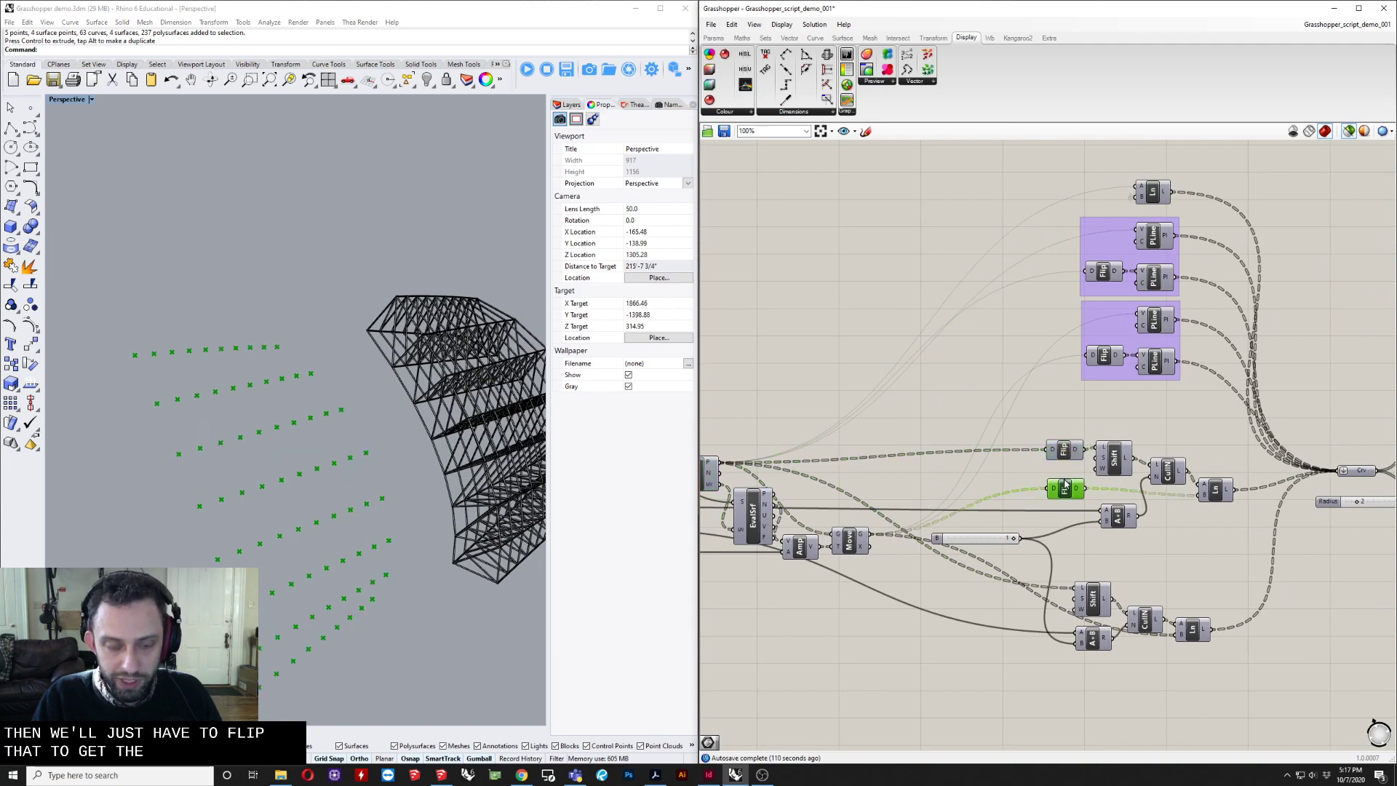
Examine the script from the surface input to the Custom Preview, highlighting the pipe's Radius slider, and clear the selection.
right_drag(1144, 416, 1009, 427)
scroll(1060, 454, down, 5)
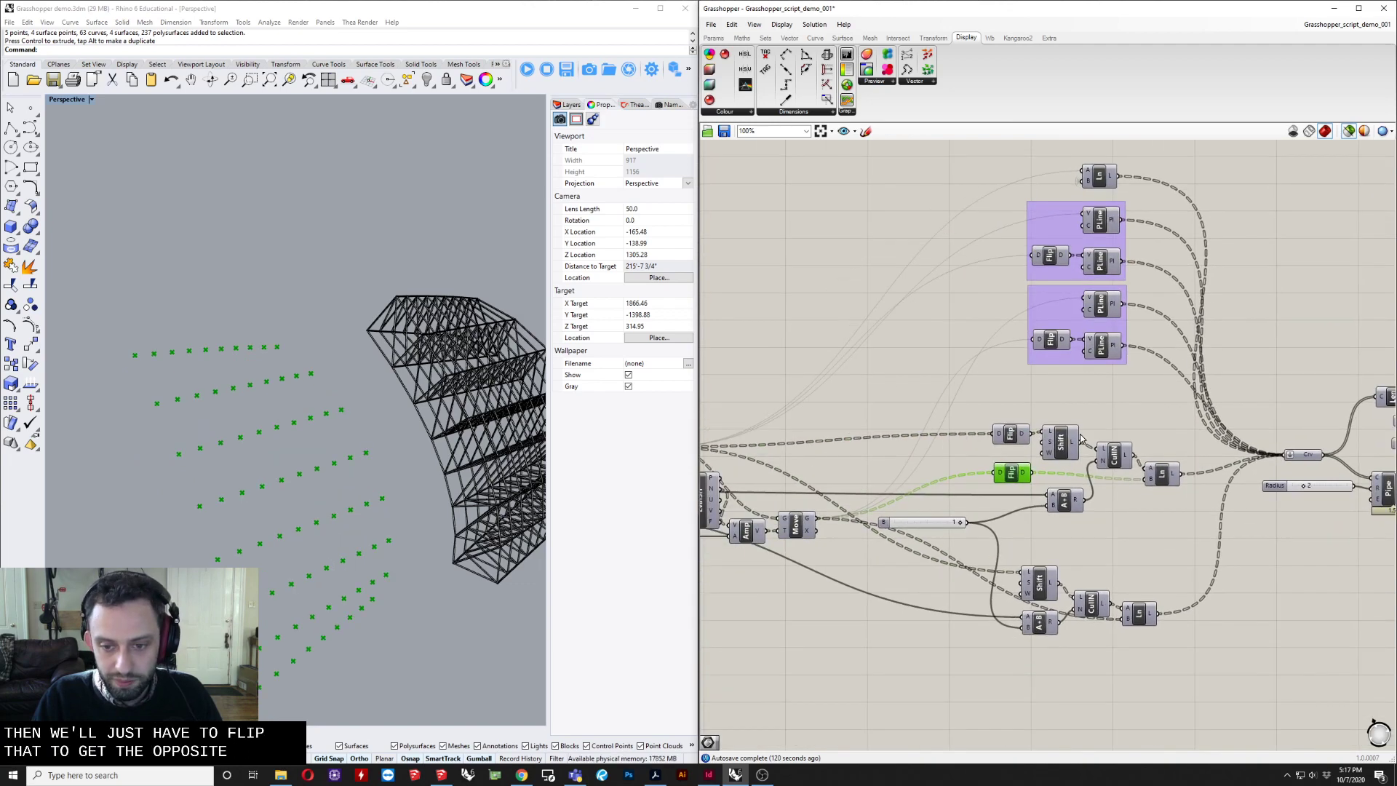
right_drag(977, 524, 1143, 522)
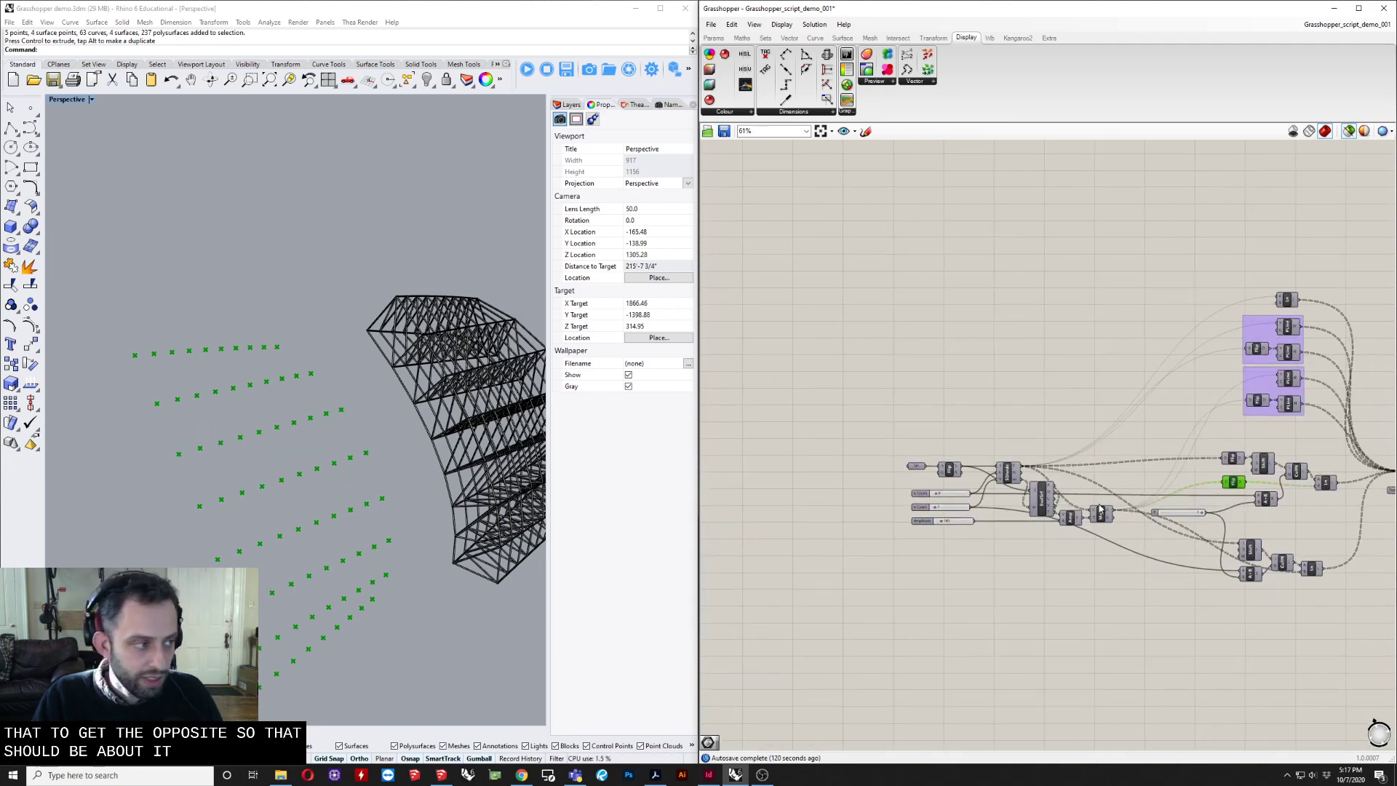
right_drag(1068, 419, 861, 429)
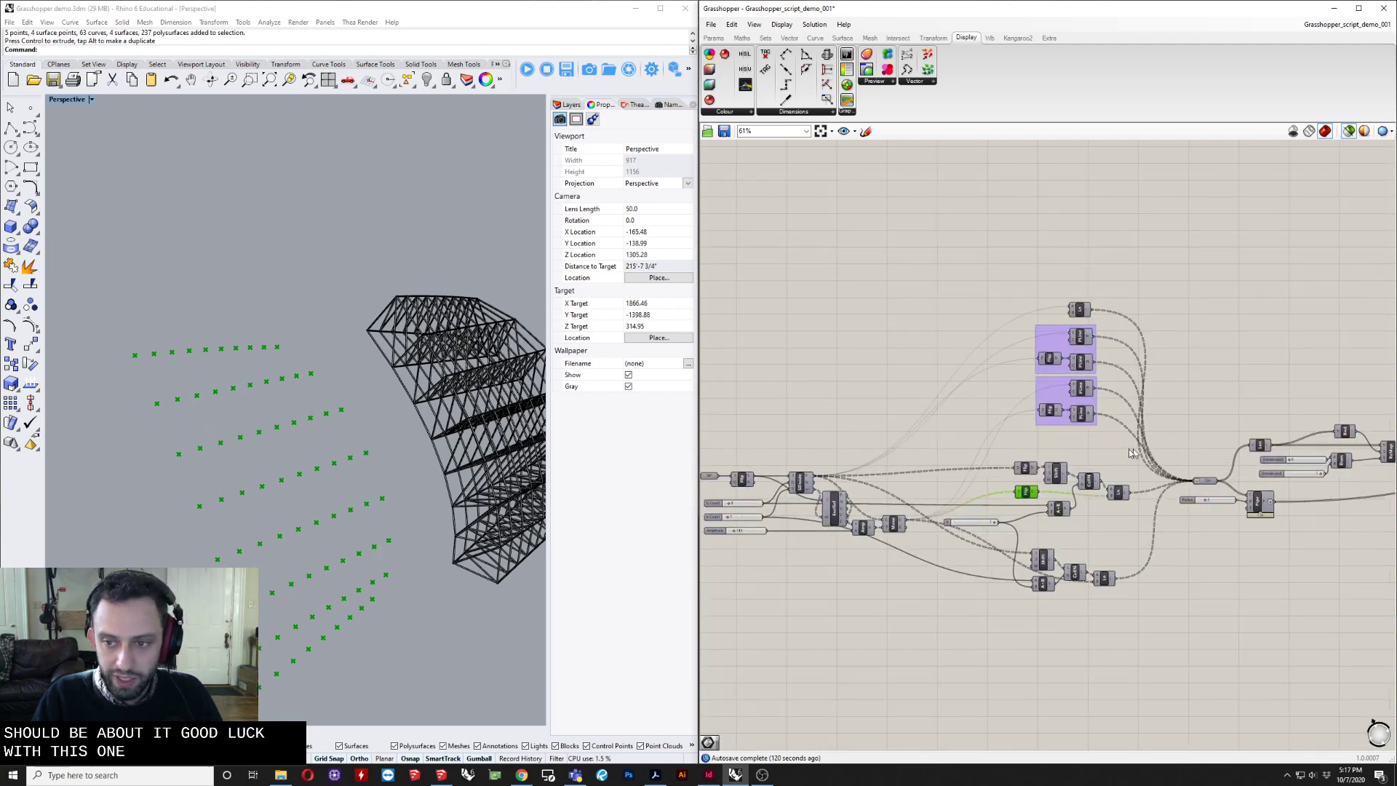
right_drag(1135, 454, 975, 452)
right_drag(1066, 466, 984, 460)
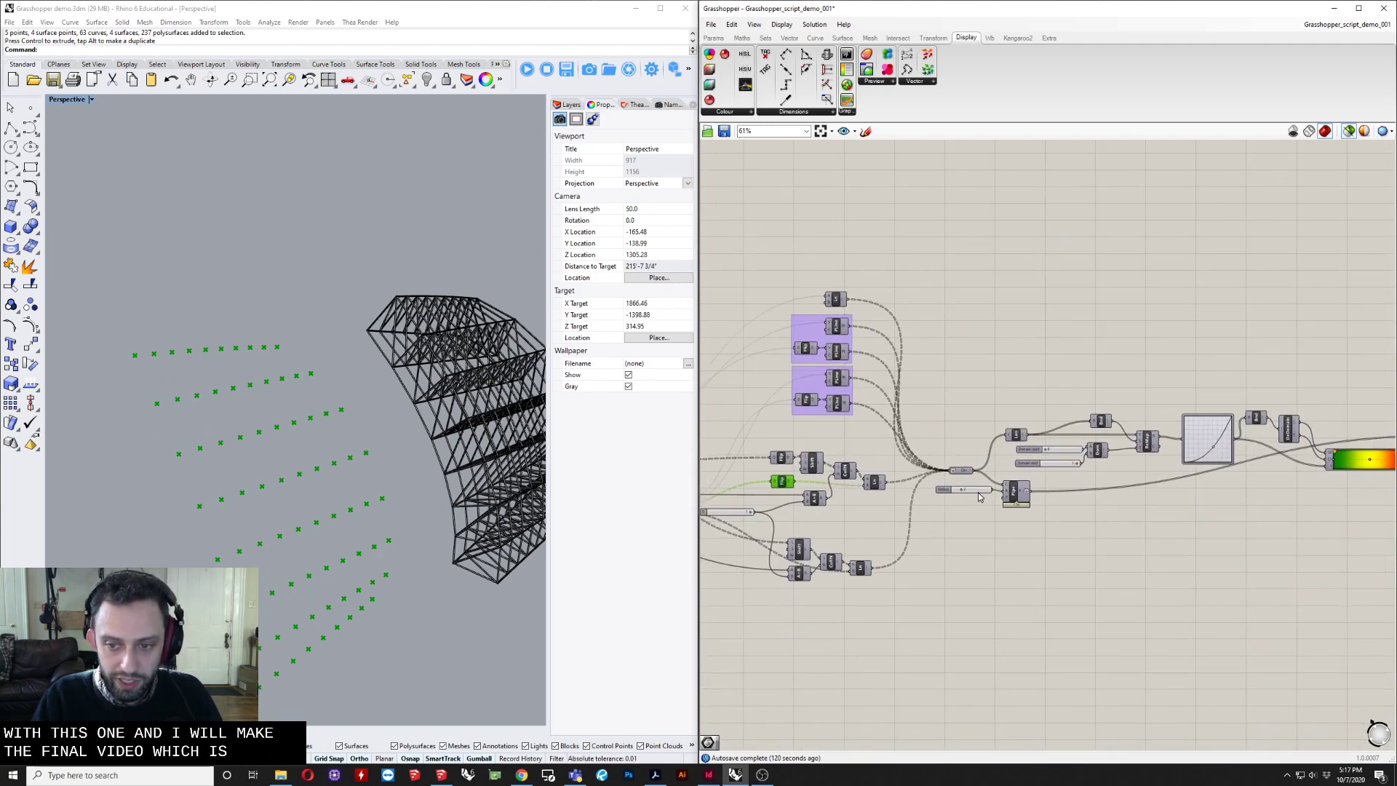
scroll(982, 496, up, 4)
click(992, 494)
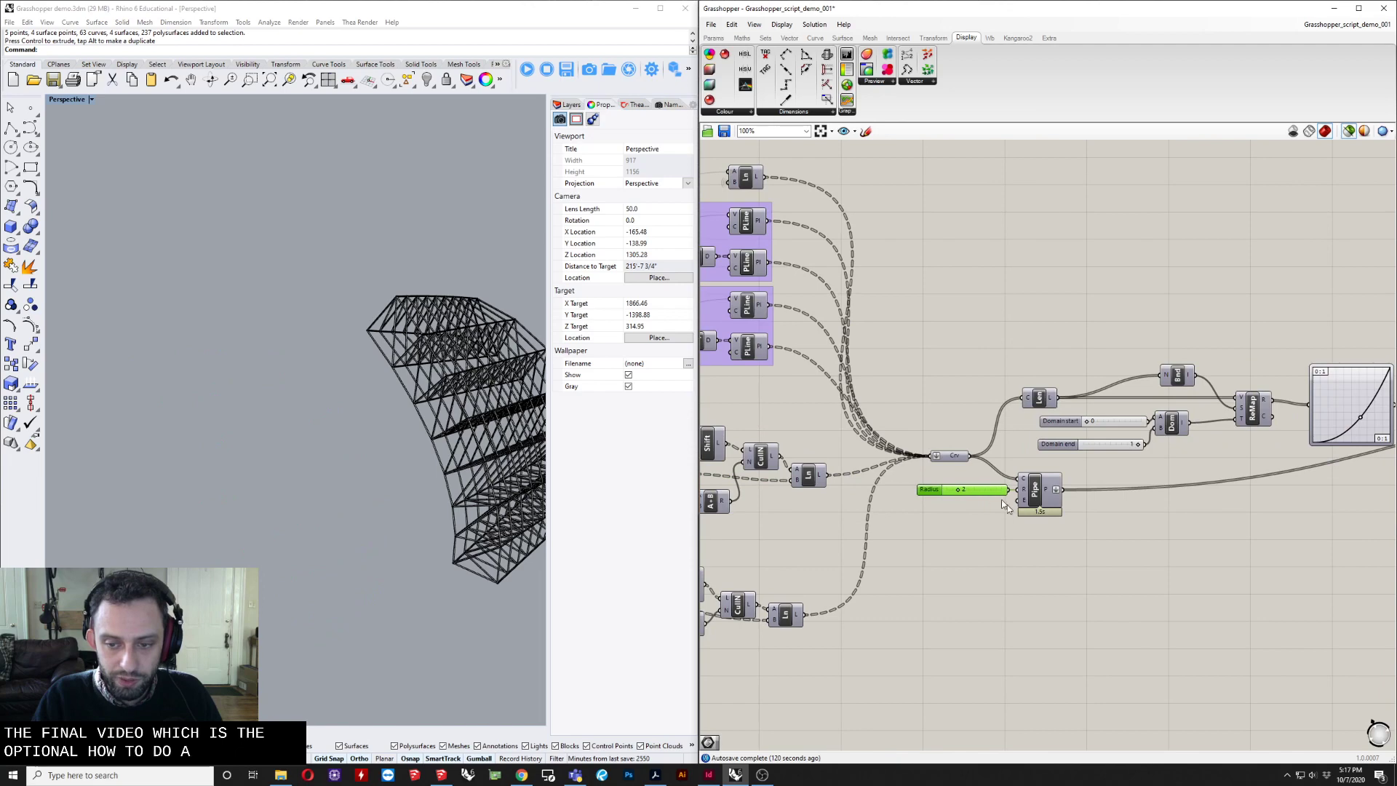
scroll(1070, 549, down, 4)
right_drag(1123, 573, 995, 573)
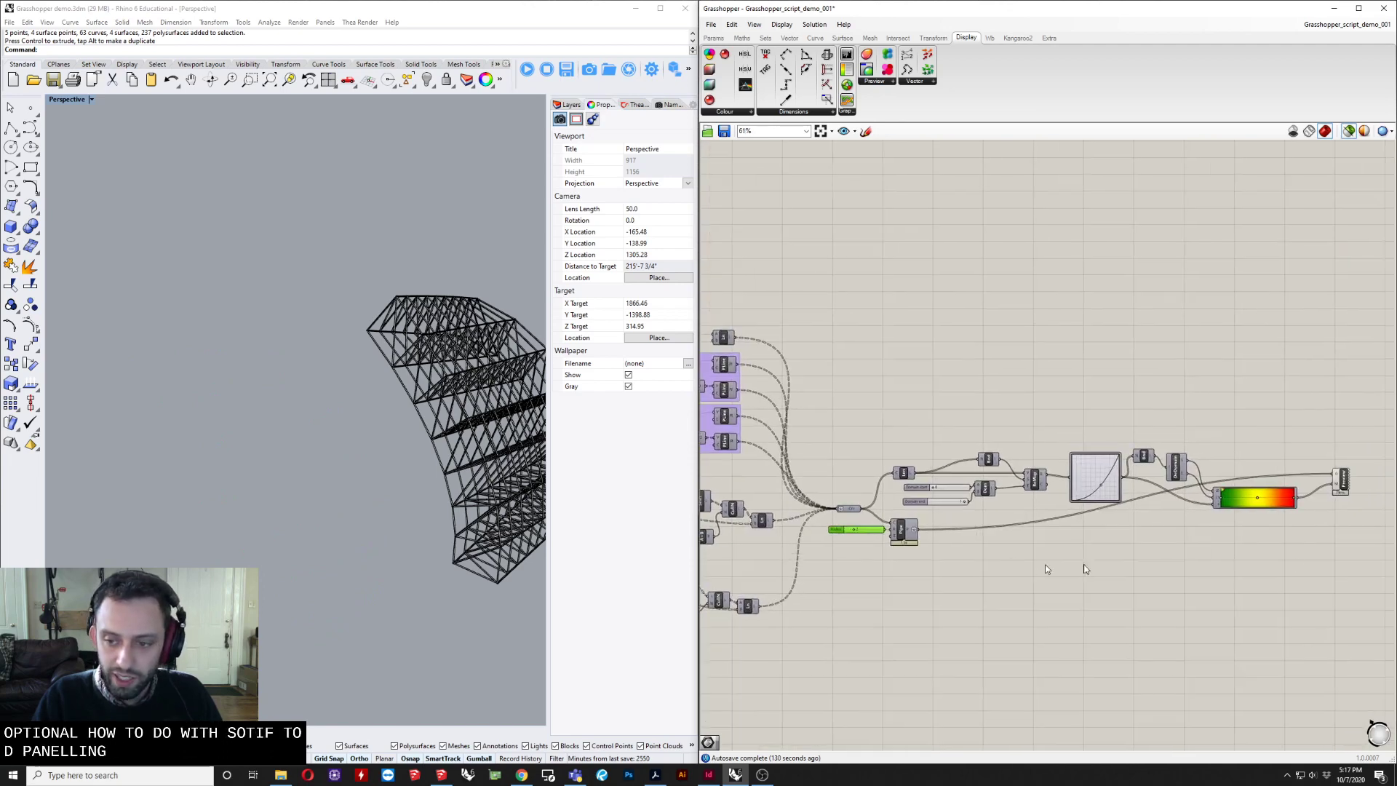
right_drag(1280, 550, 1242, 559)
click(1240, 393)
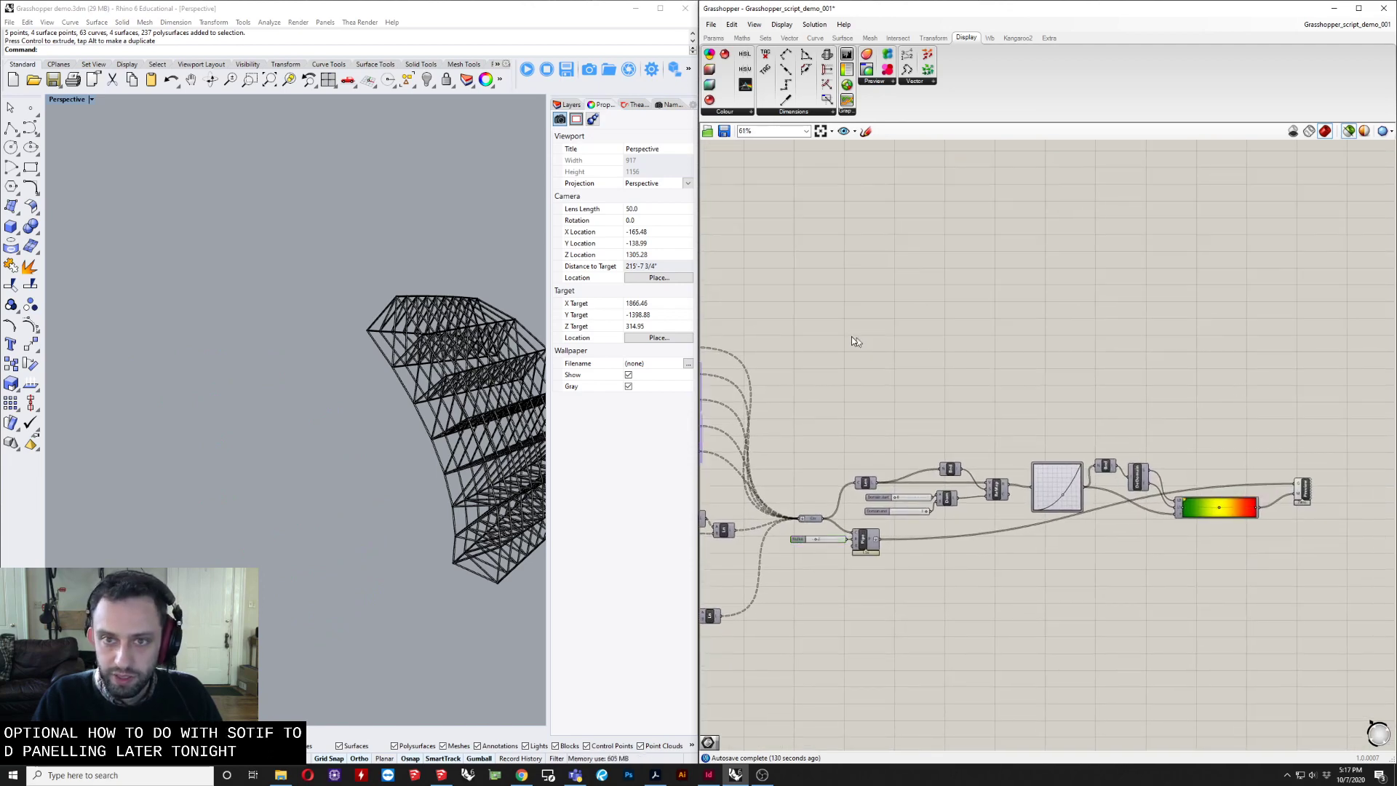